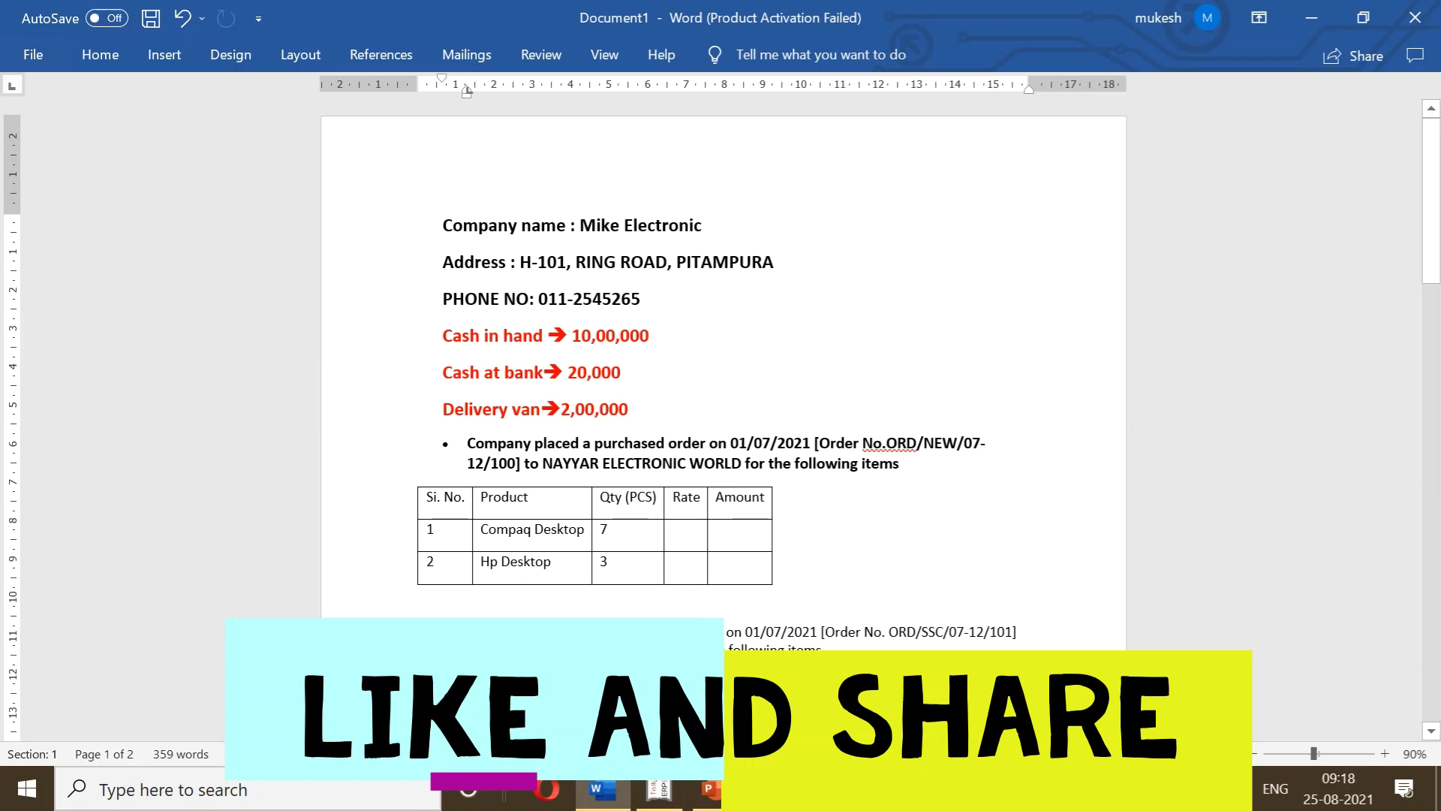
- Switch to Tally.ERP 9 and return from Company Info. to the Gateway of Tally
click(659, 790)
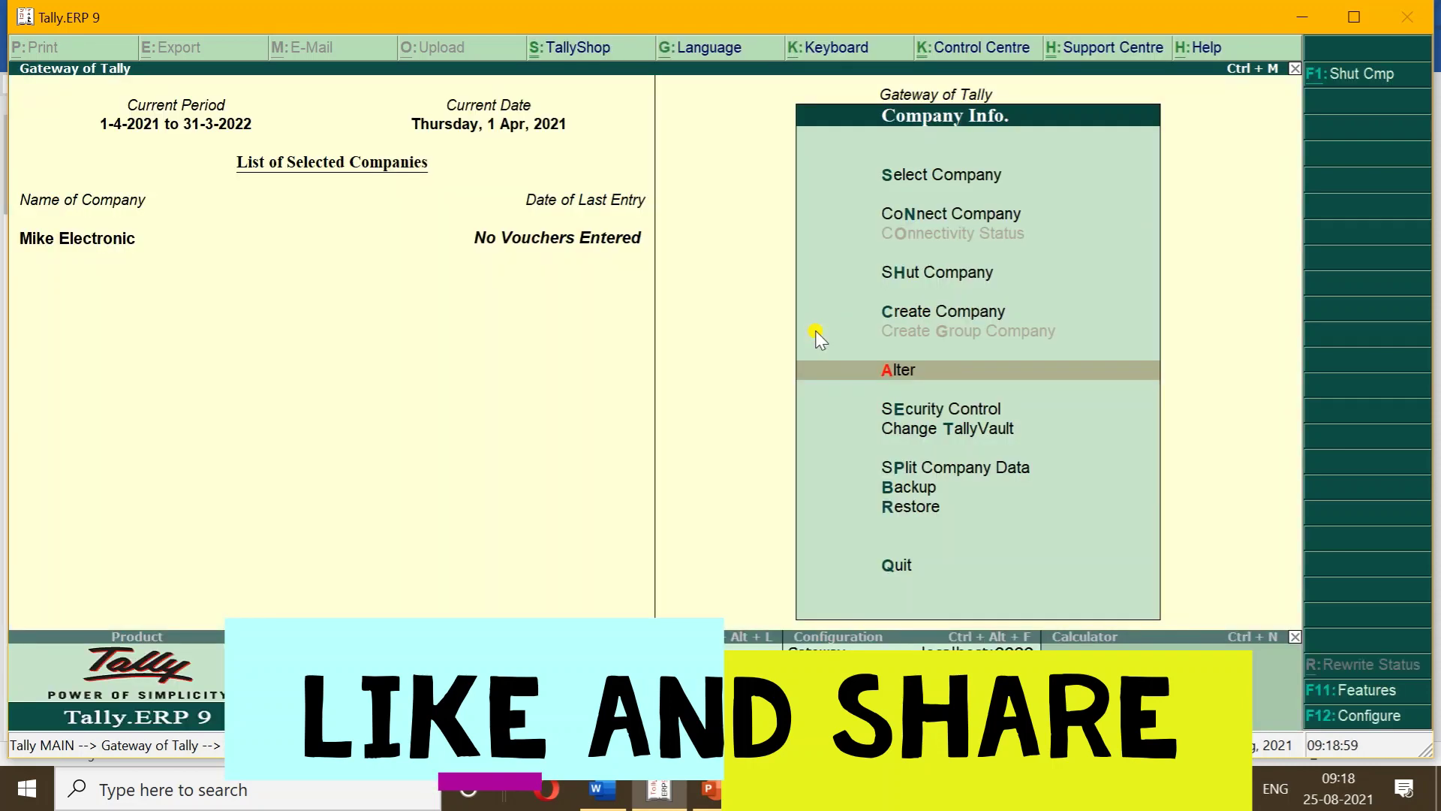
key(Escape)
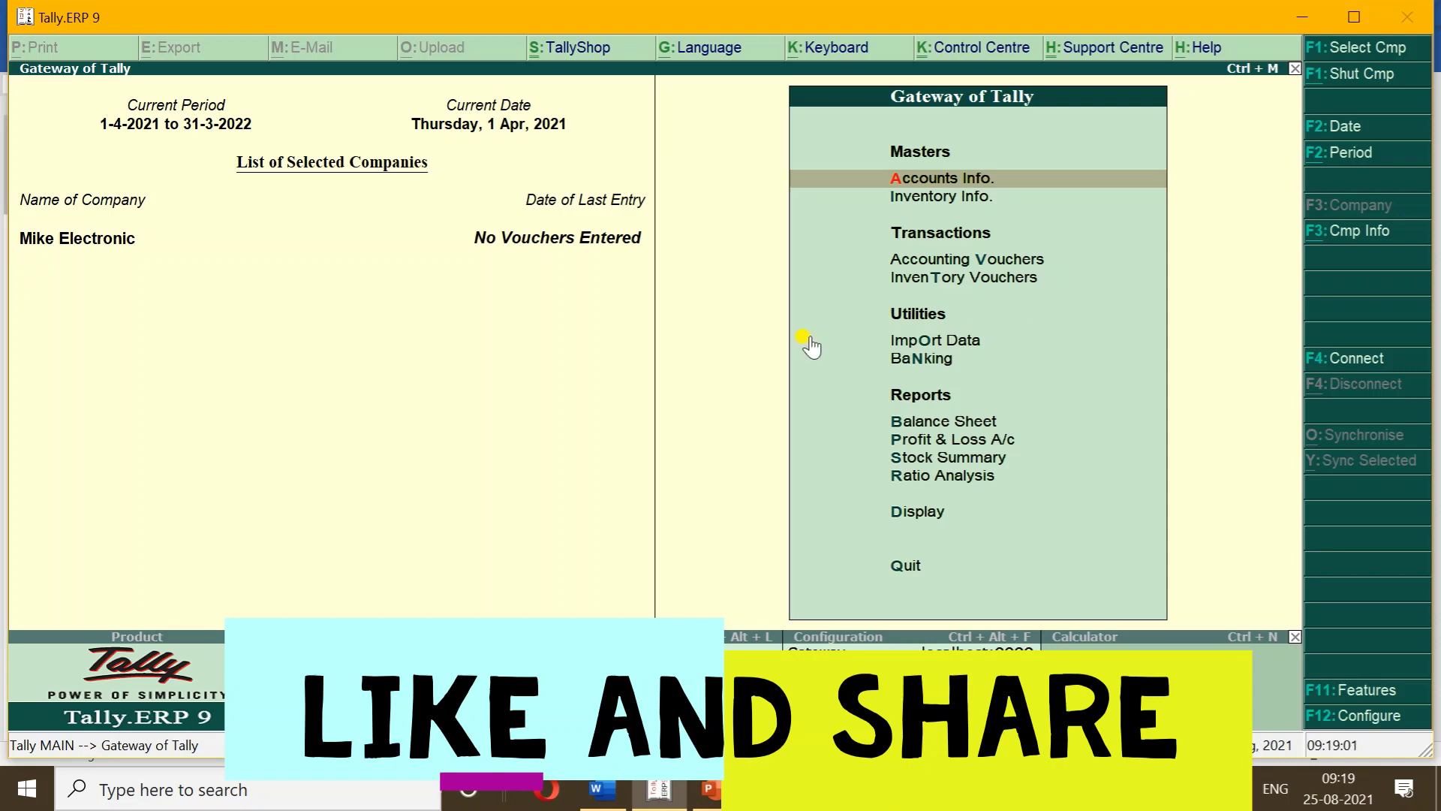
- Check the assignment in Word and the Purchase Cycle slide in PowerPoint, returning to Tally.ERP 9
click(622, 798)
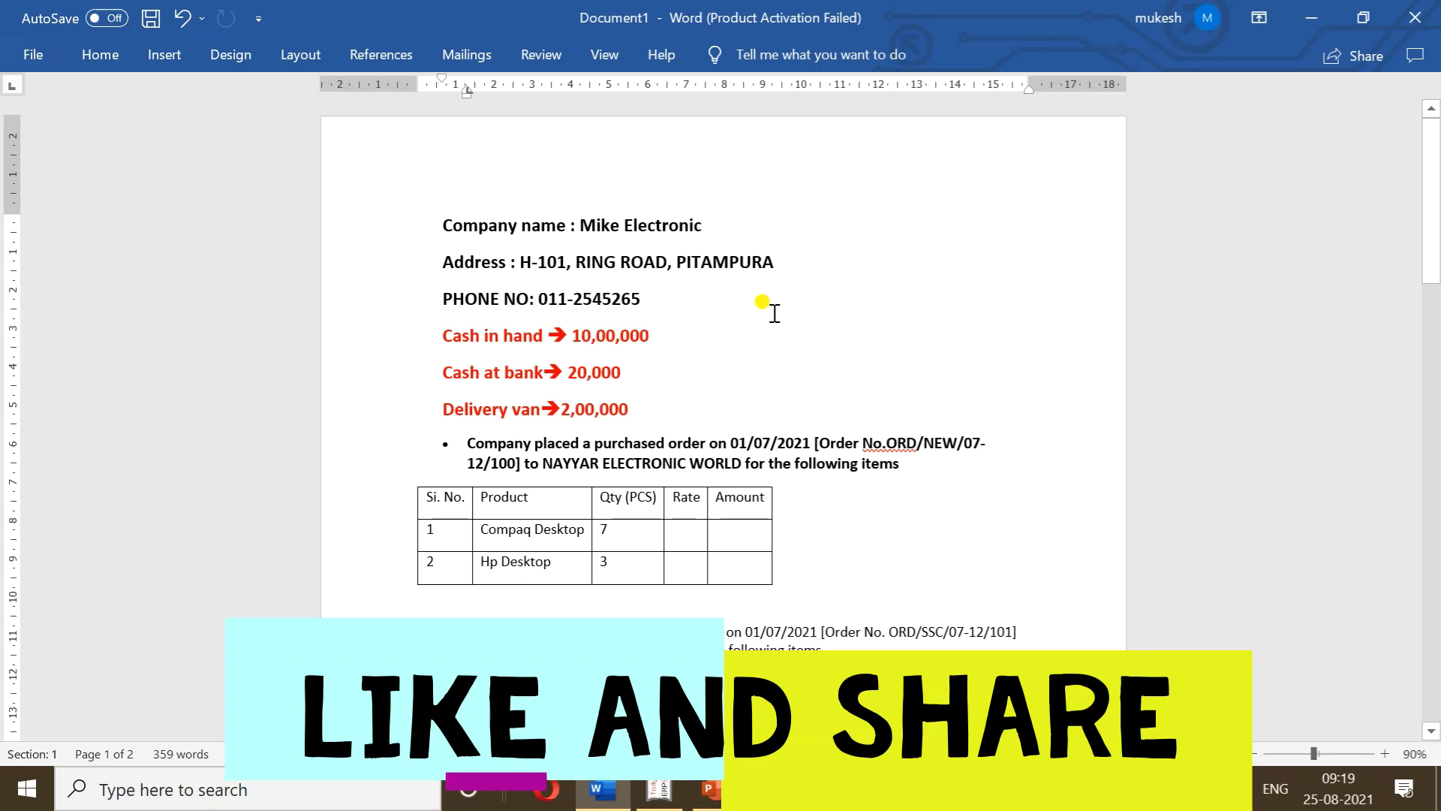
click(708, 790)
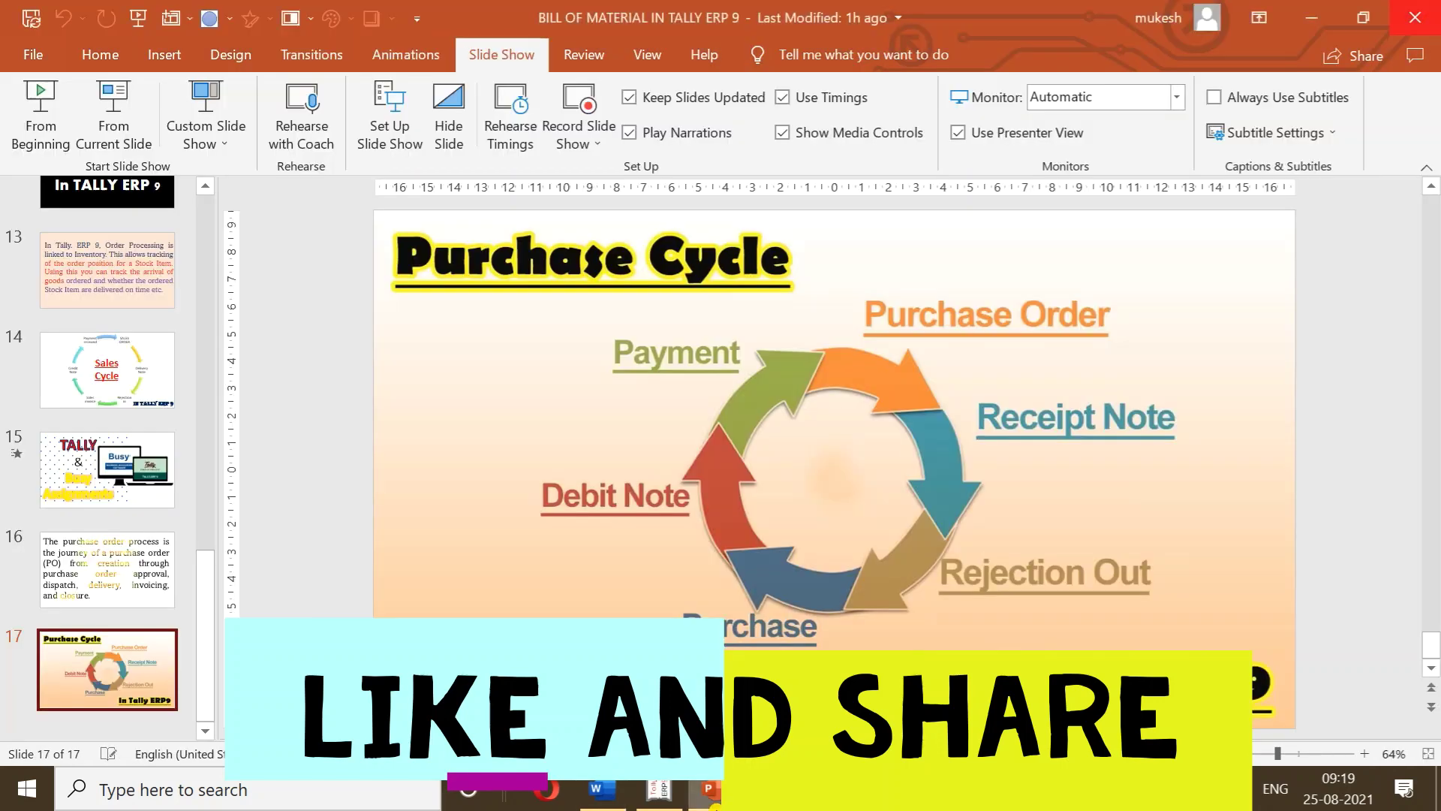
click(668, 800)
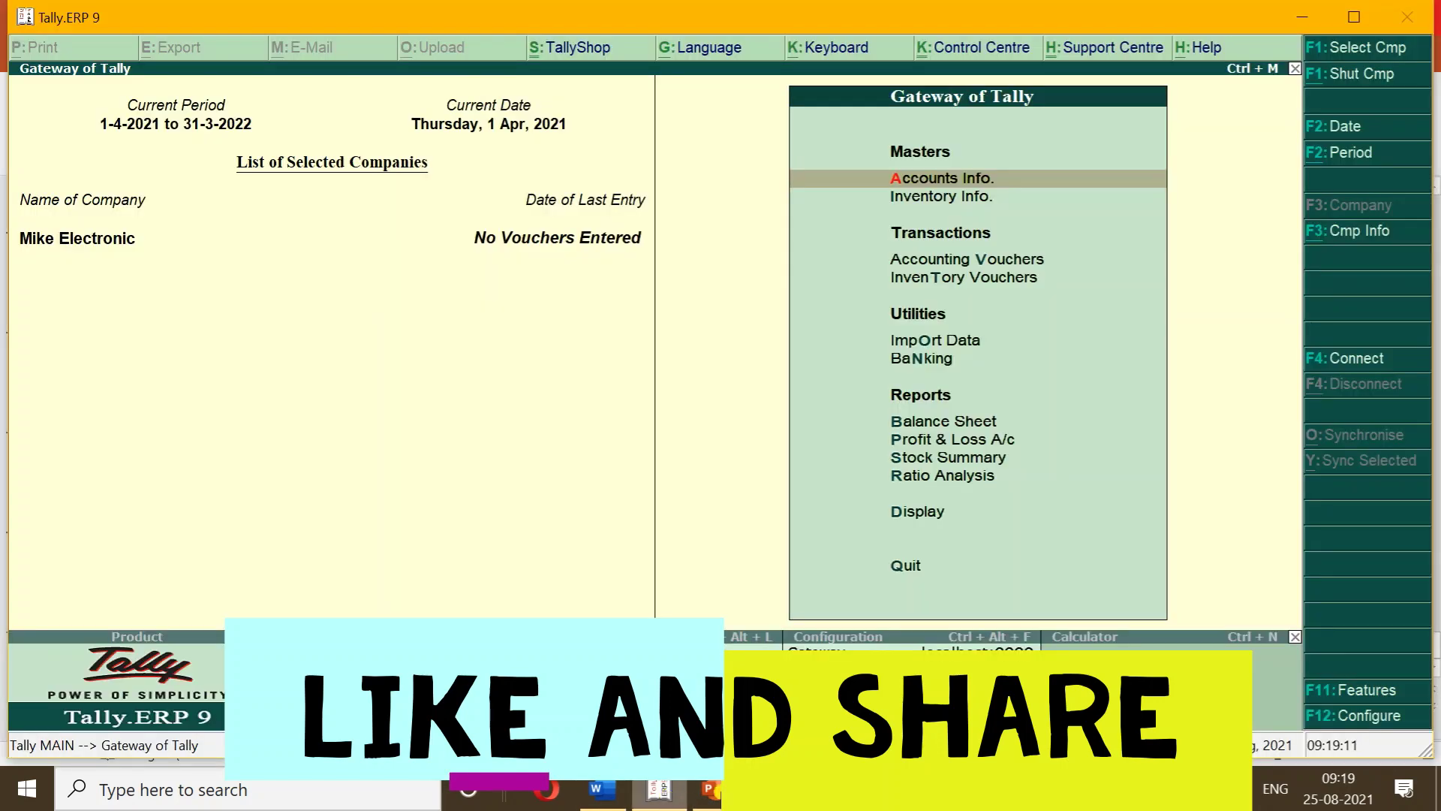
- Open the company's Inventory Features and set Maintain multiple Godowns to Yes
click(1361, 694)
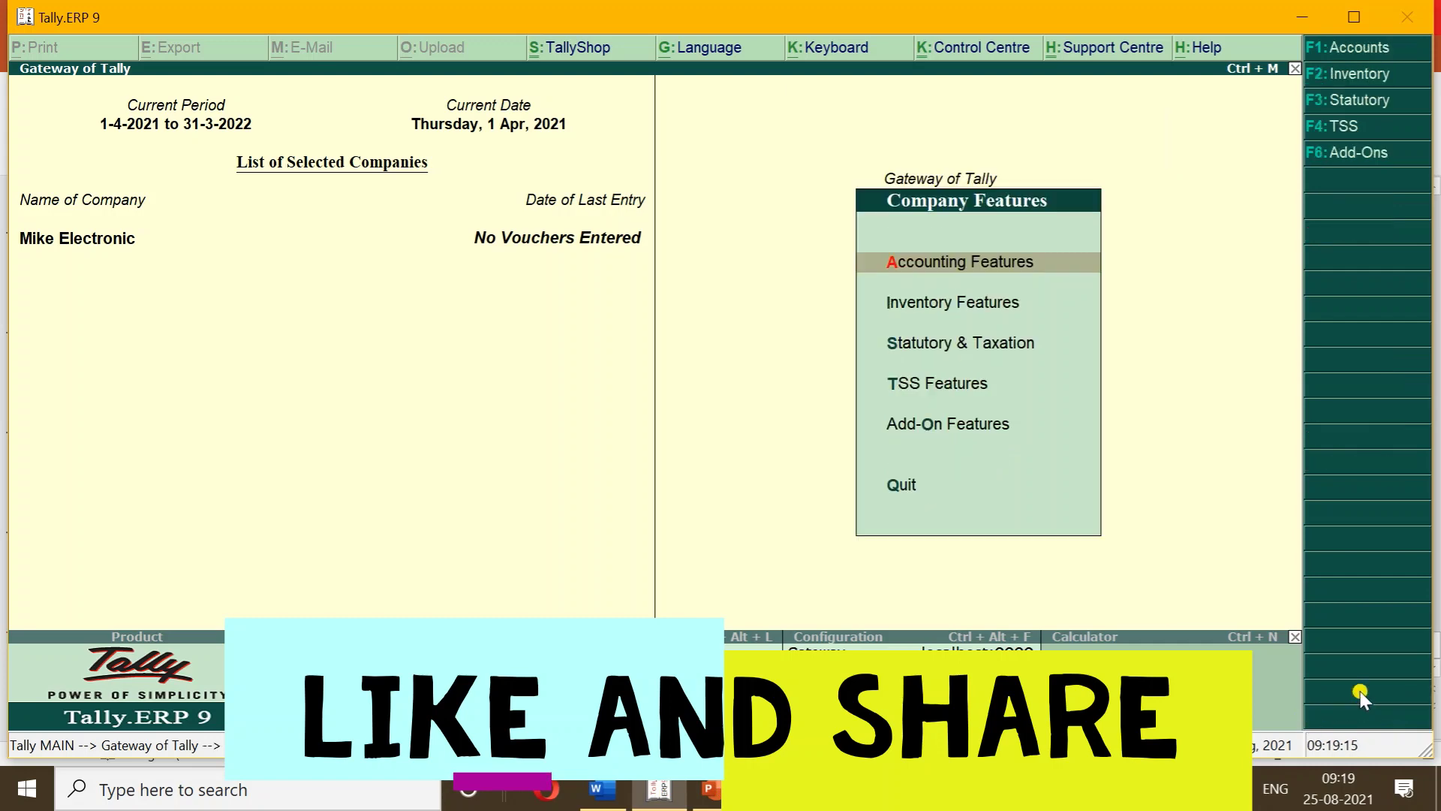
key(Down)
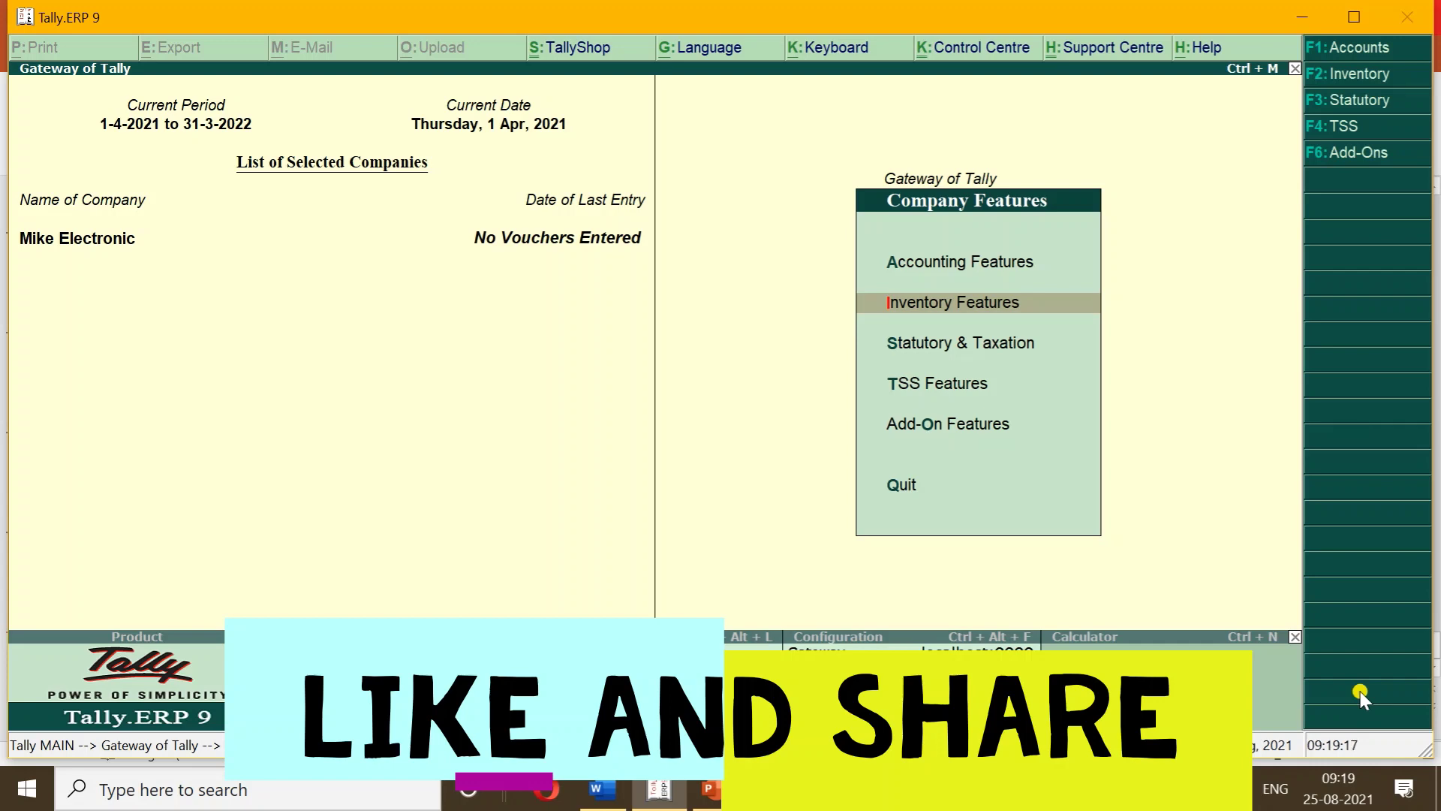
key(Return)
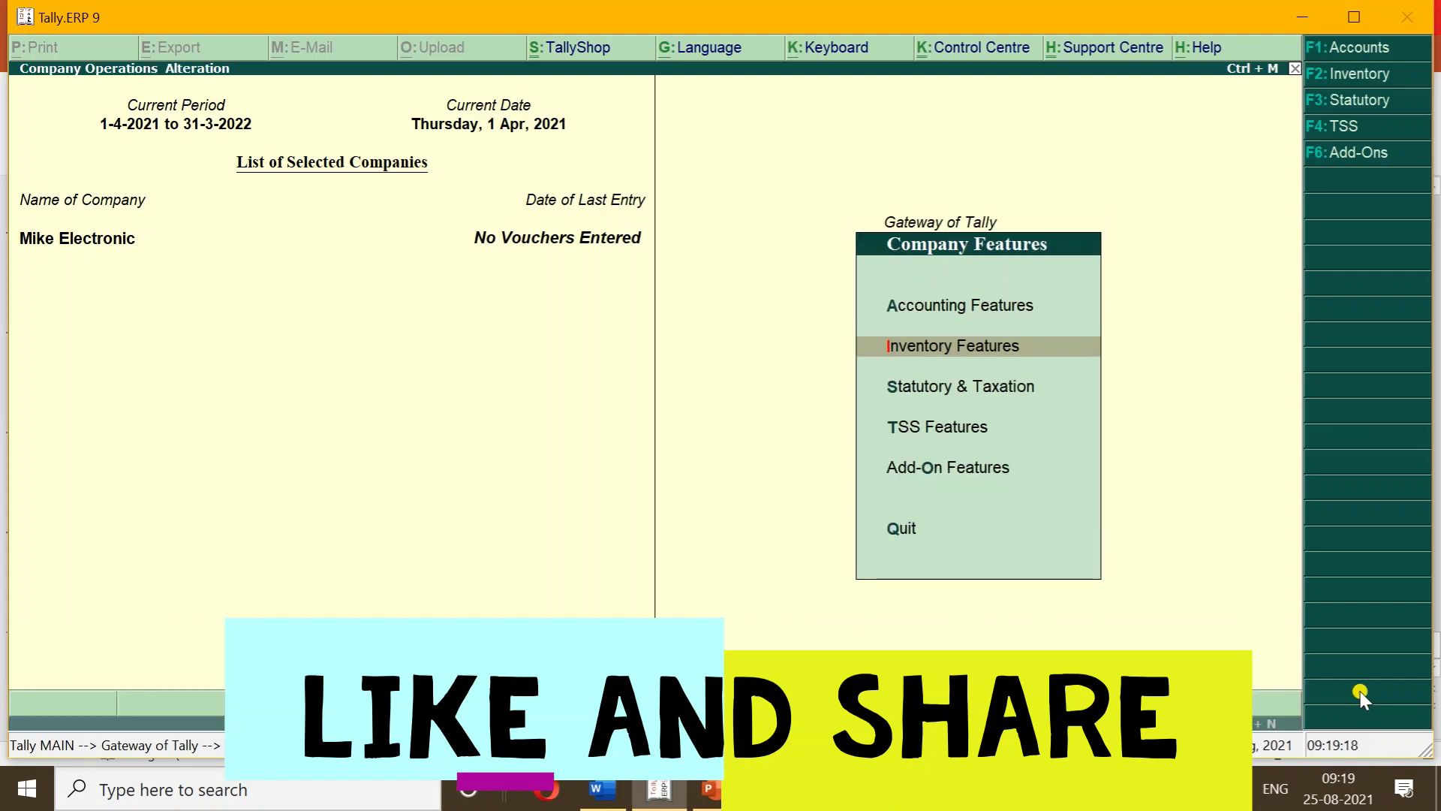
key(Return)
key(Return)
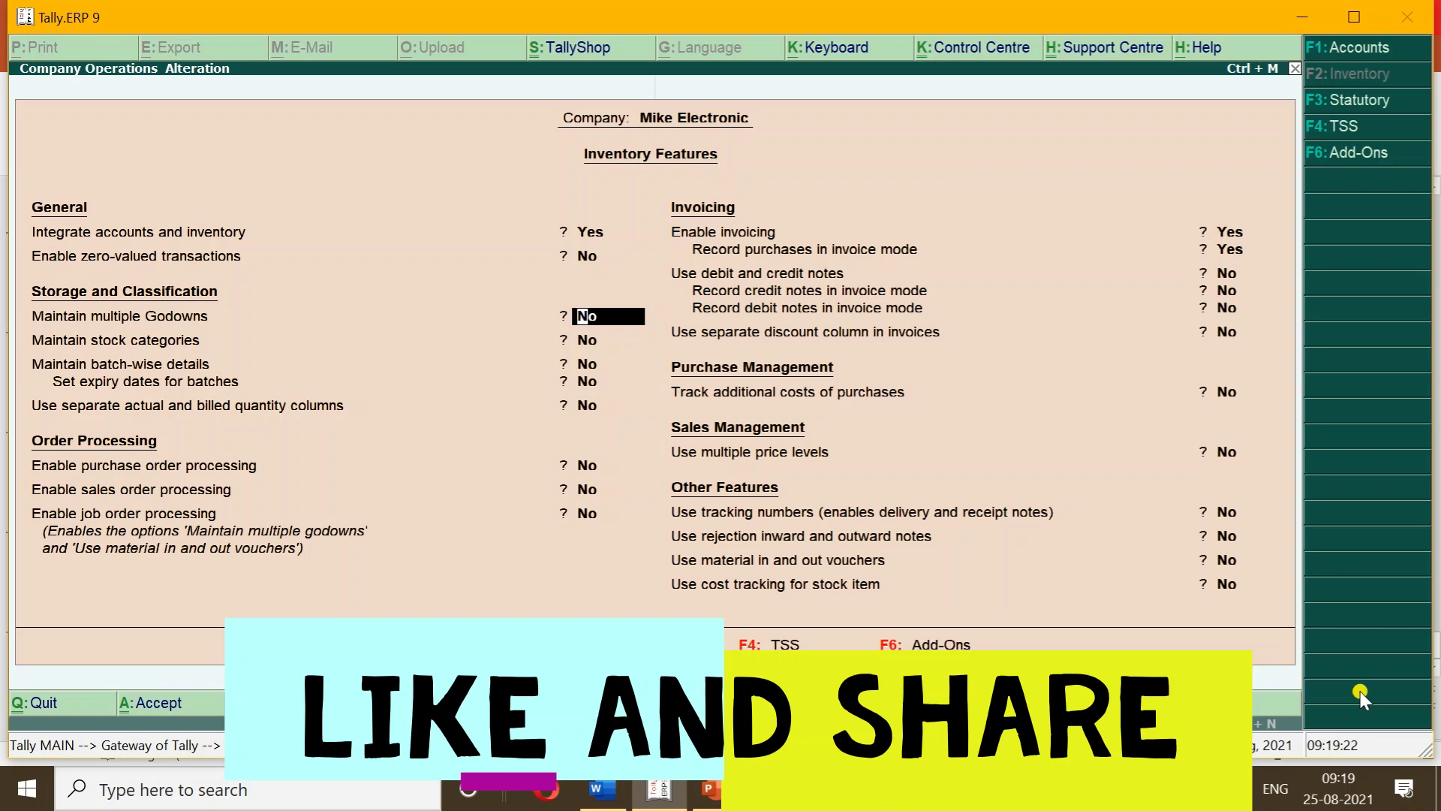
key(y)
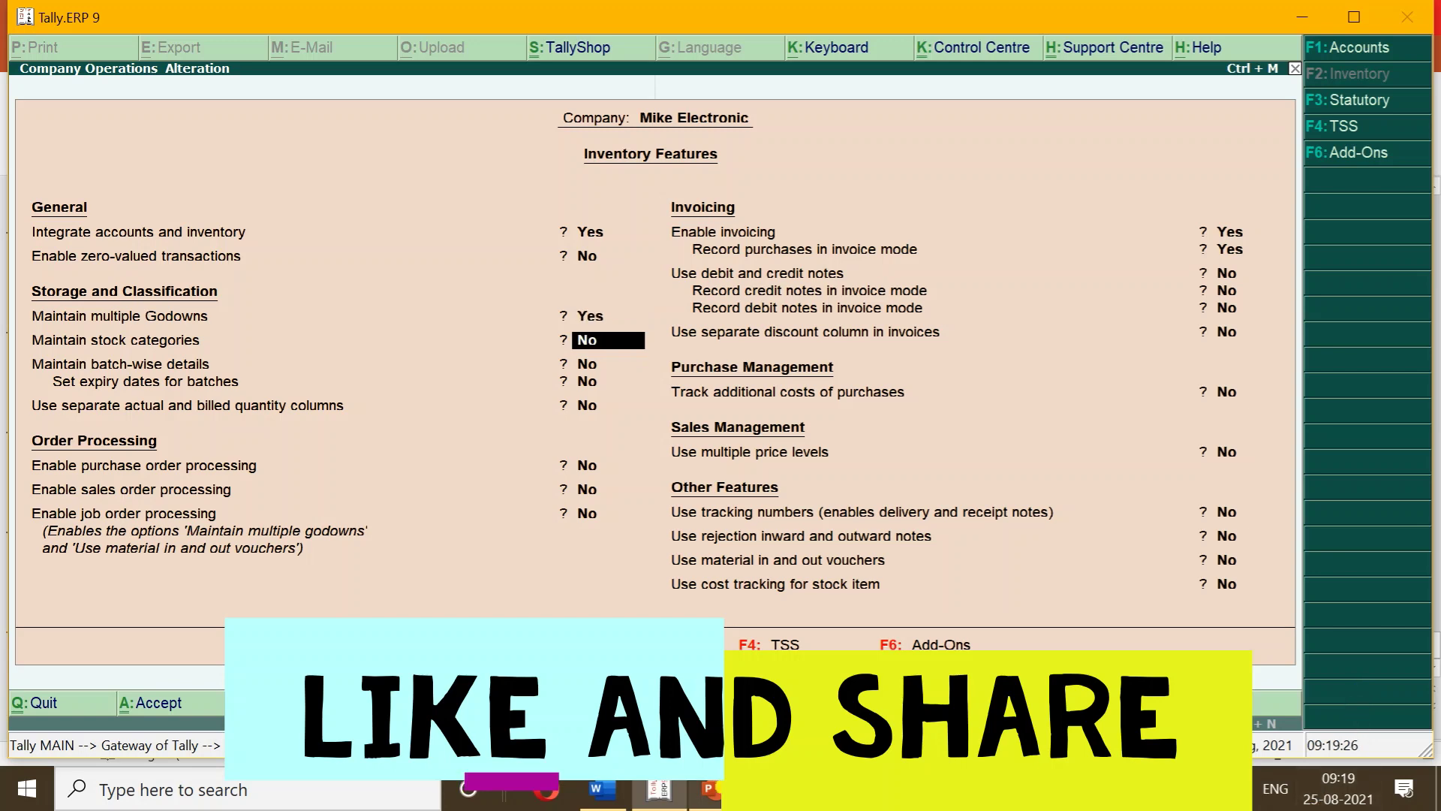
- Examine the purchase orders and godown receipts in the Word assignment and return to Tally.ERP 9
click(605, 795)
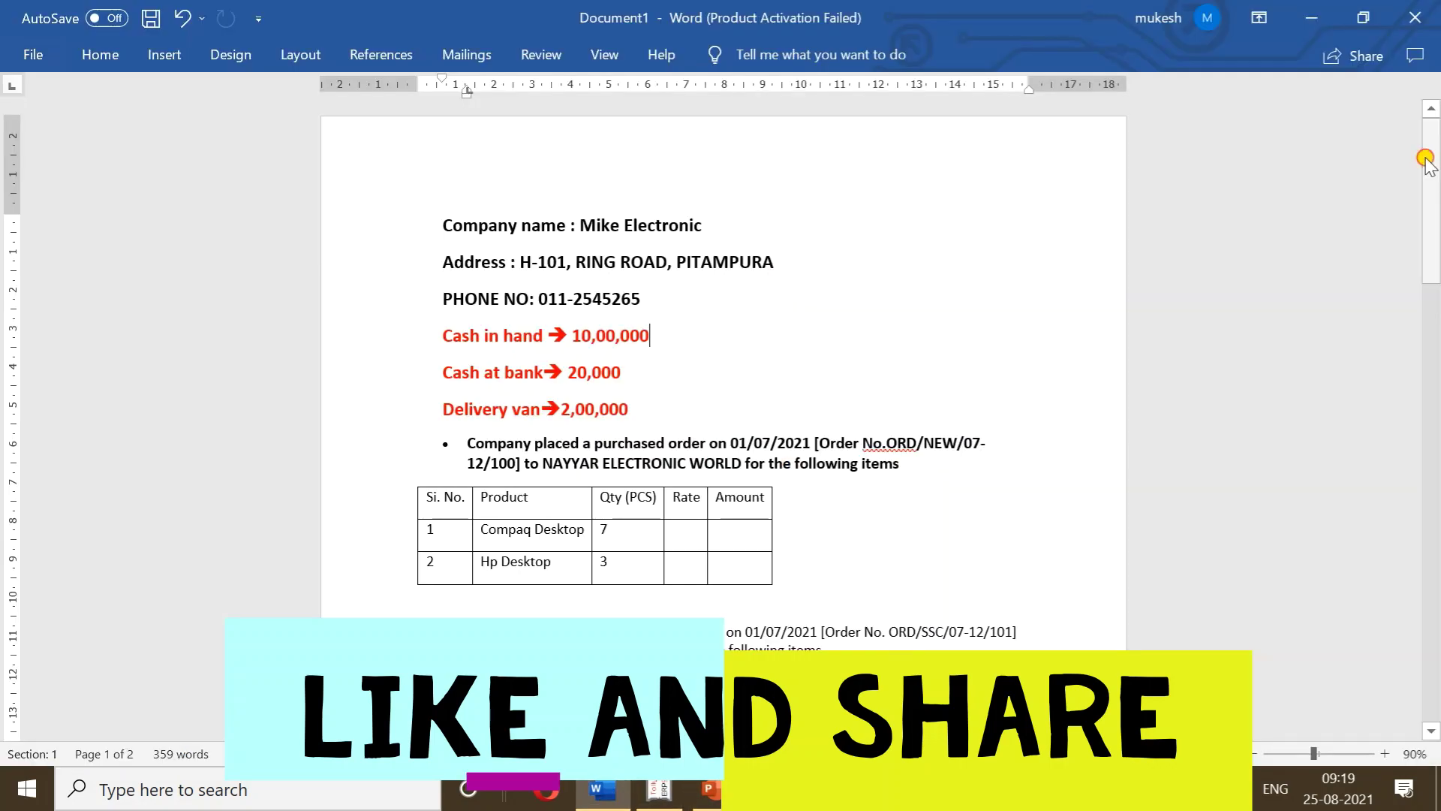
drag(1426, 160, 1435, 361)
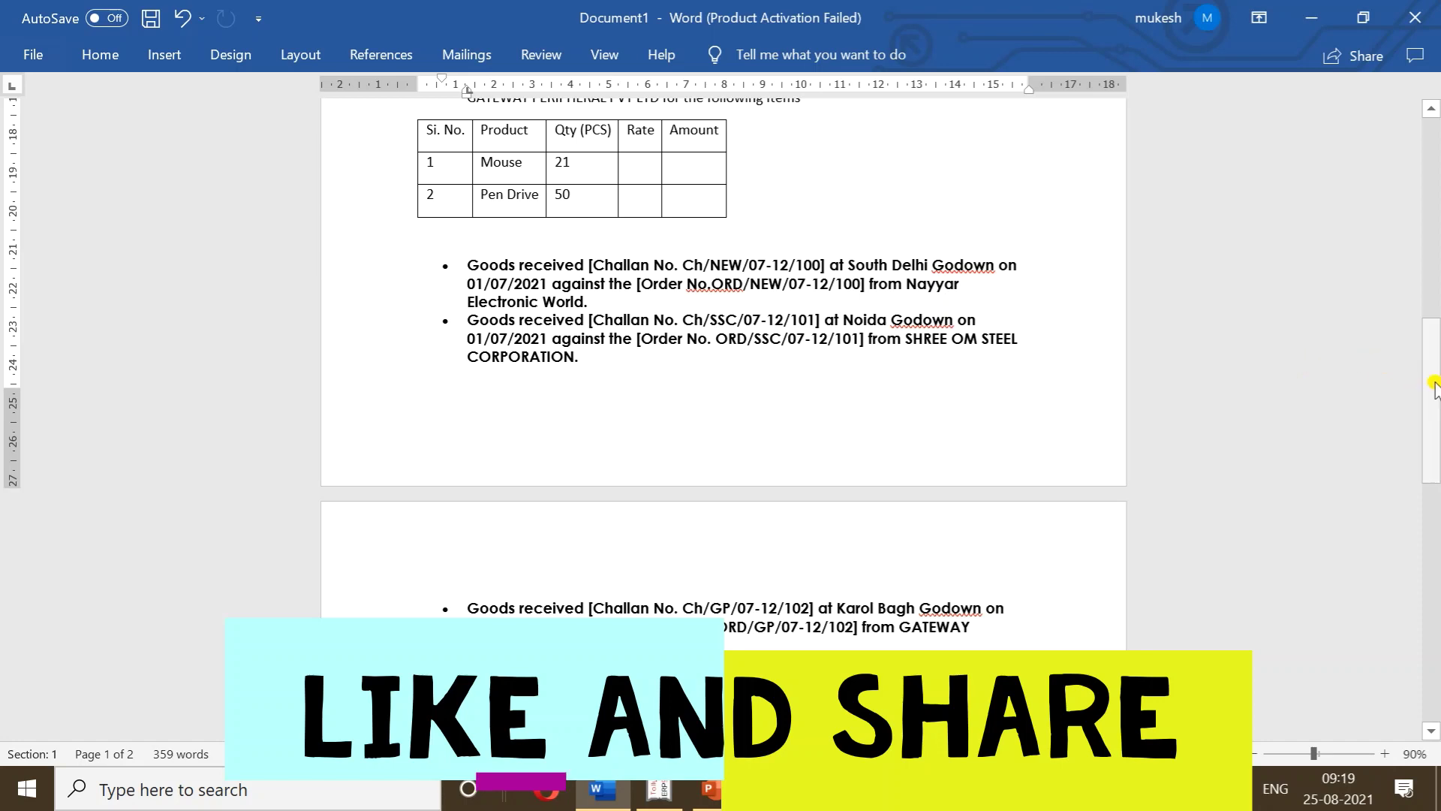
drag(1430, 384, 1427, 163)
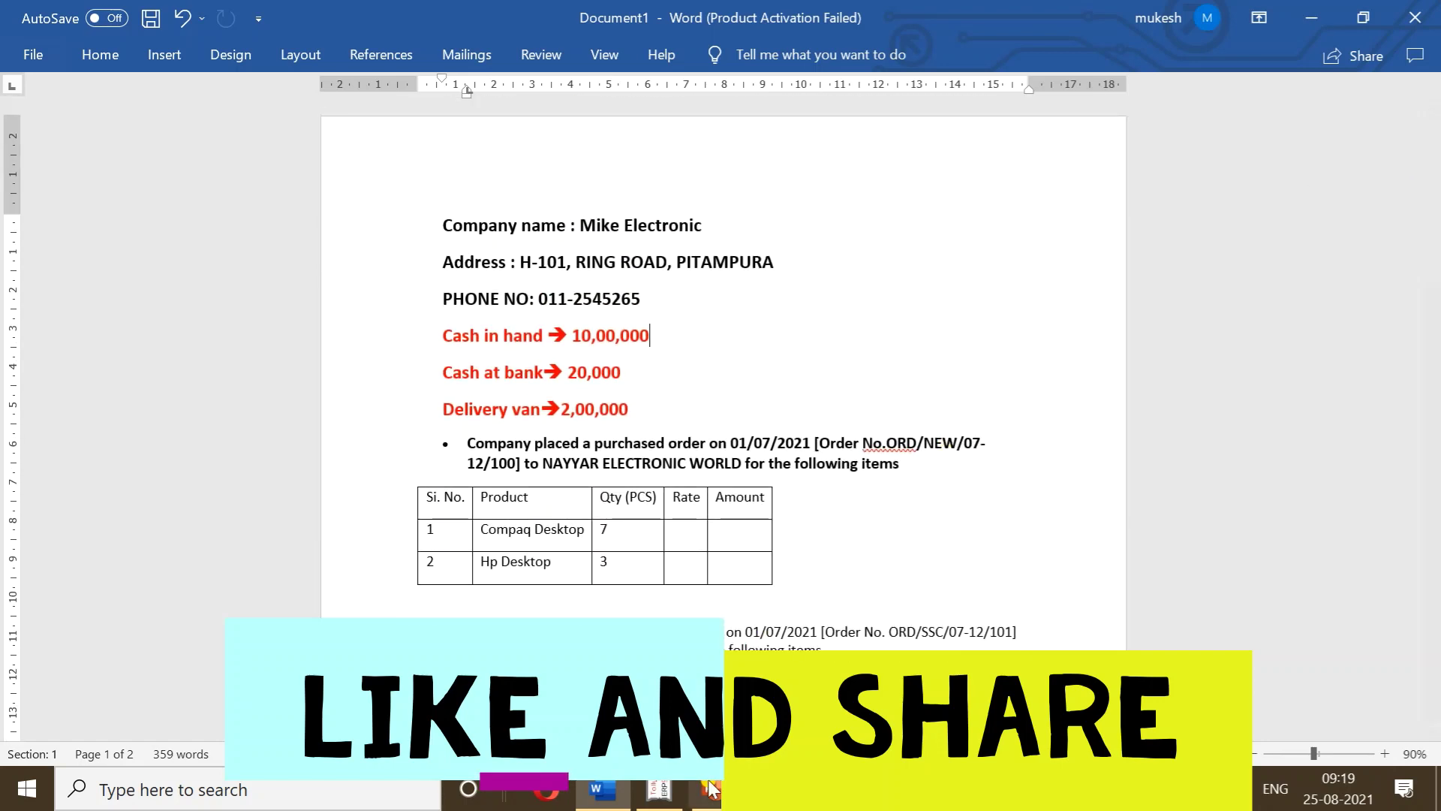
click(668, 798)
- Set Enable purchase order processing to Yes in the Inventory Features
key(Return)
key(Return)
key(Return)
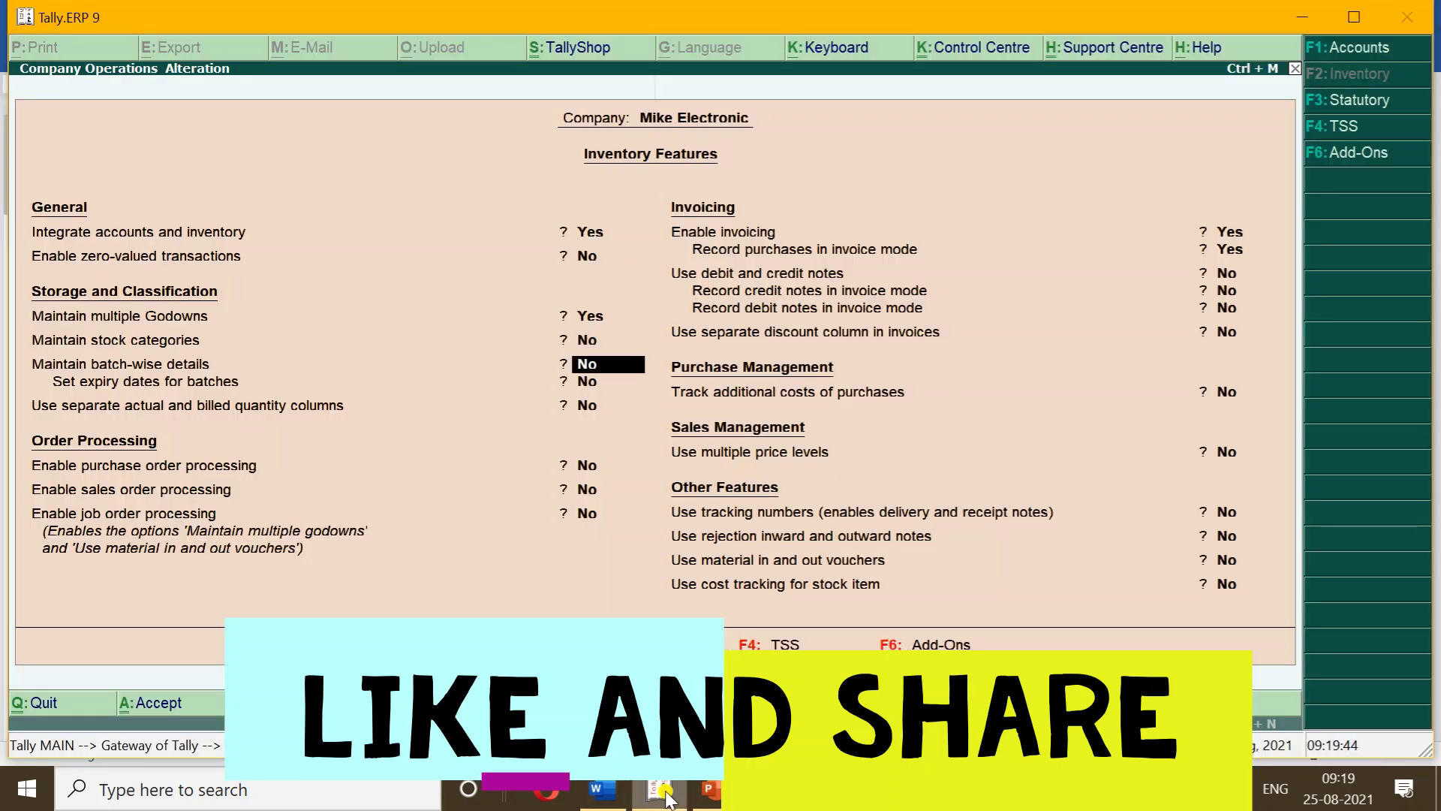
key(Return)
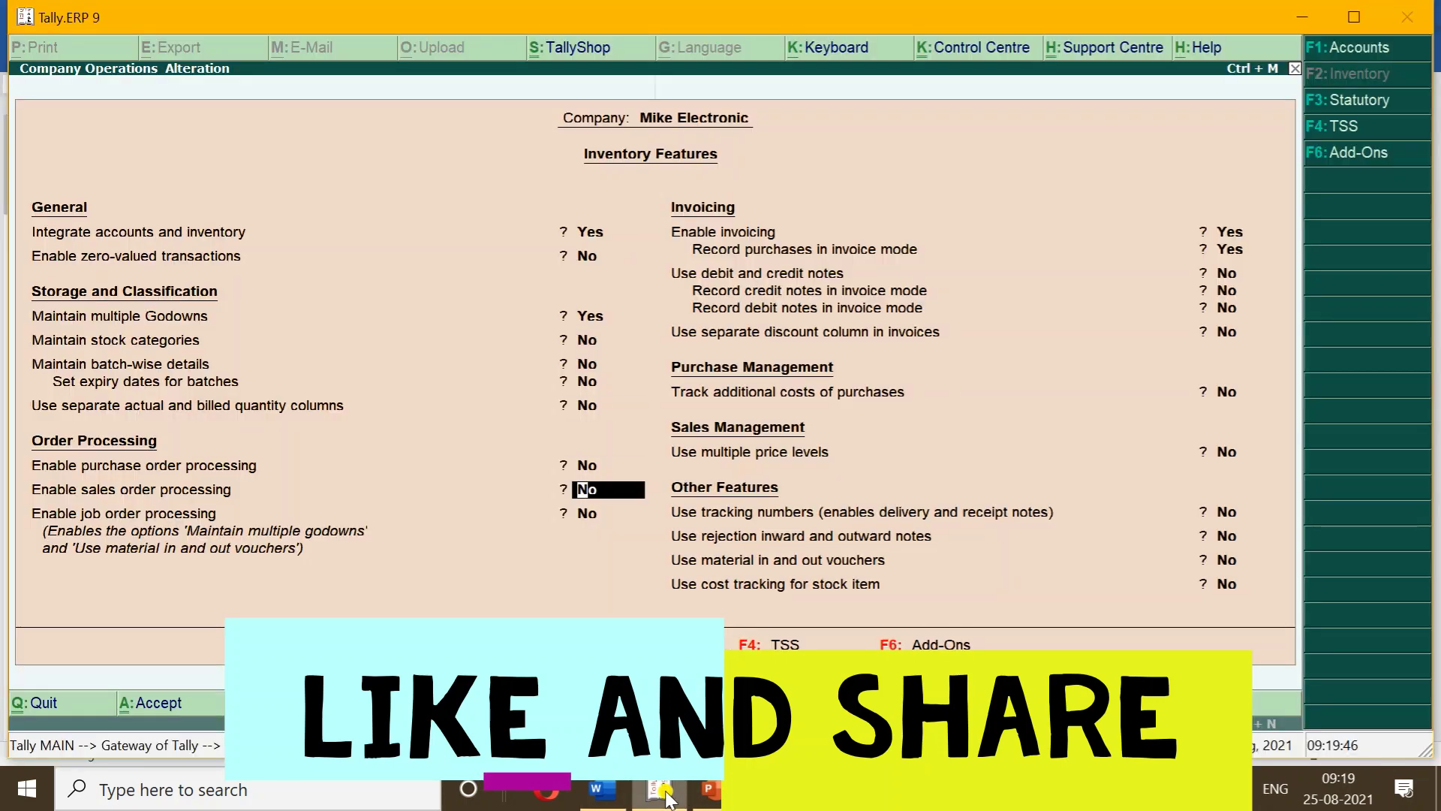
key(Up)
text(y)
key(Return)
- Enable debit and credit notes and set debit notes to be recorded in invoice mode
key(Return)
key(Return)
key(Return)
key(Return)
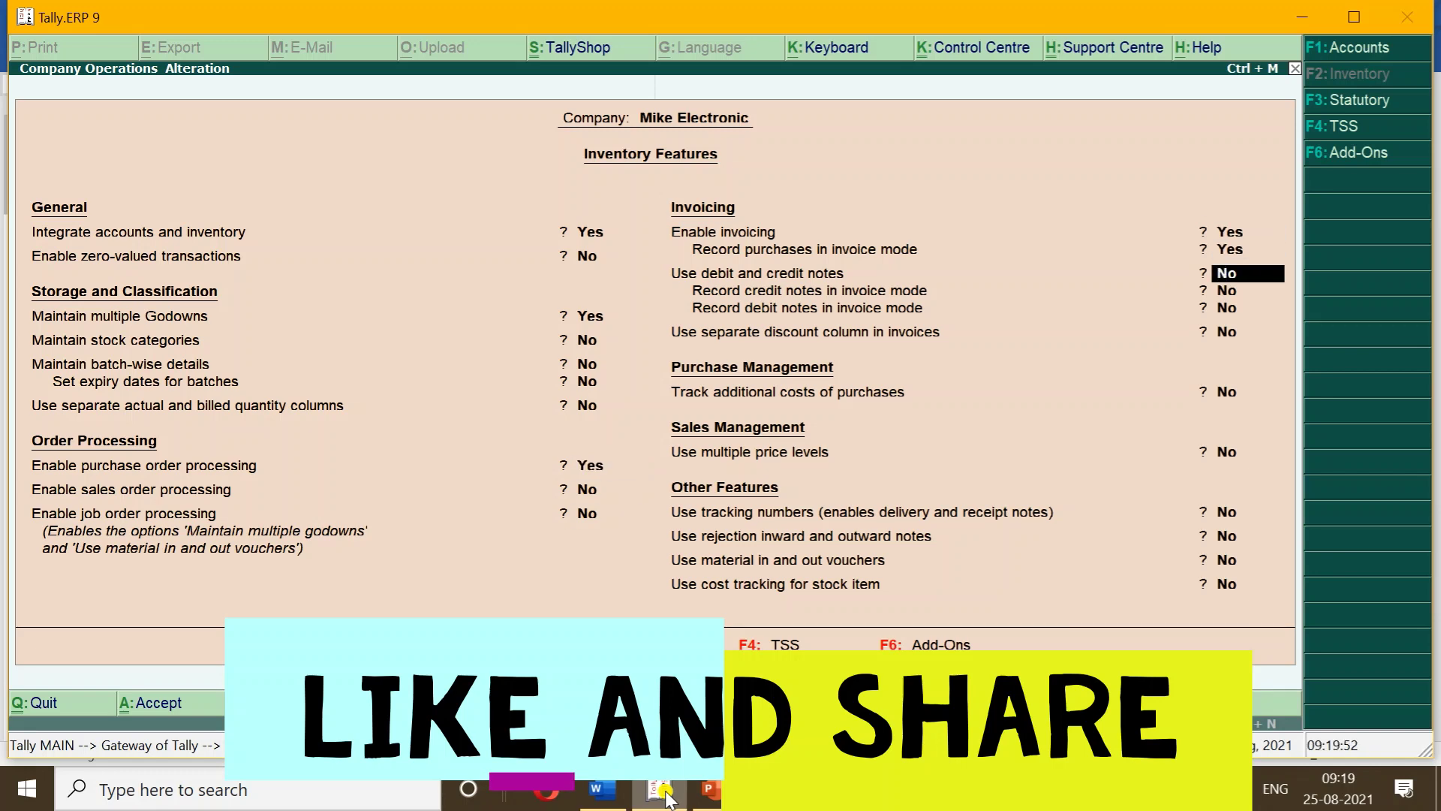
text(y)
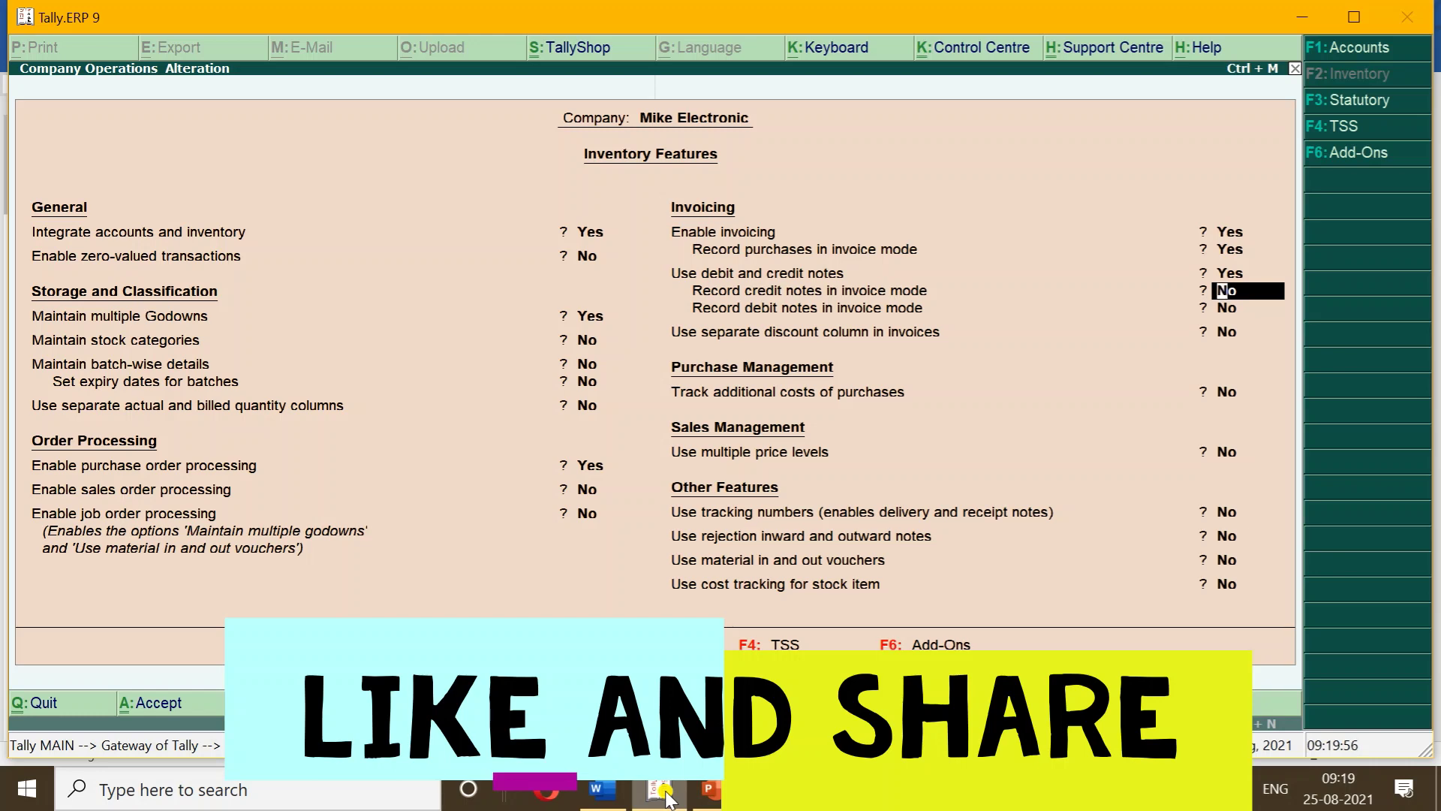
key(Return)
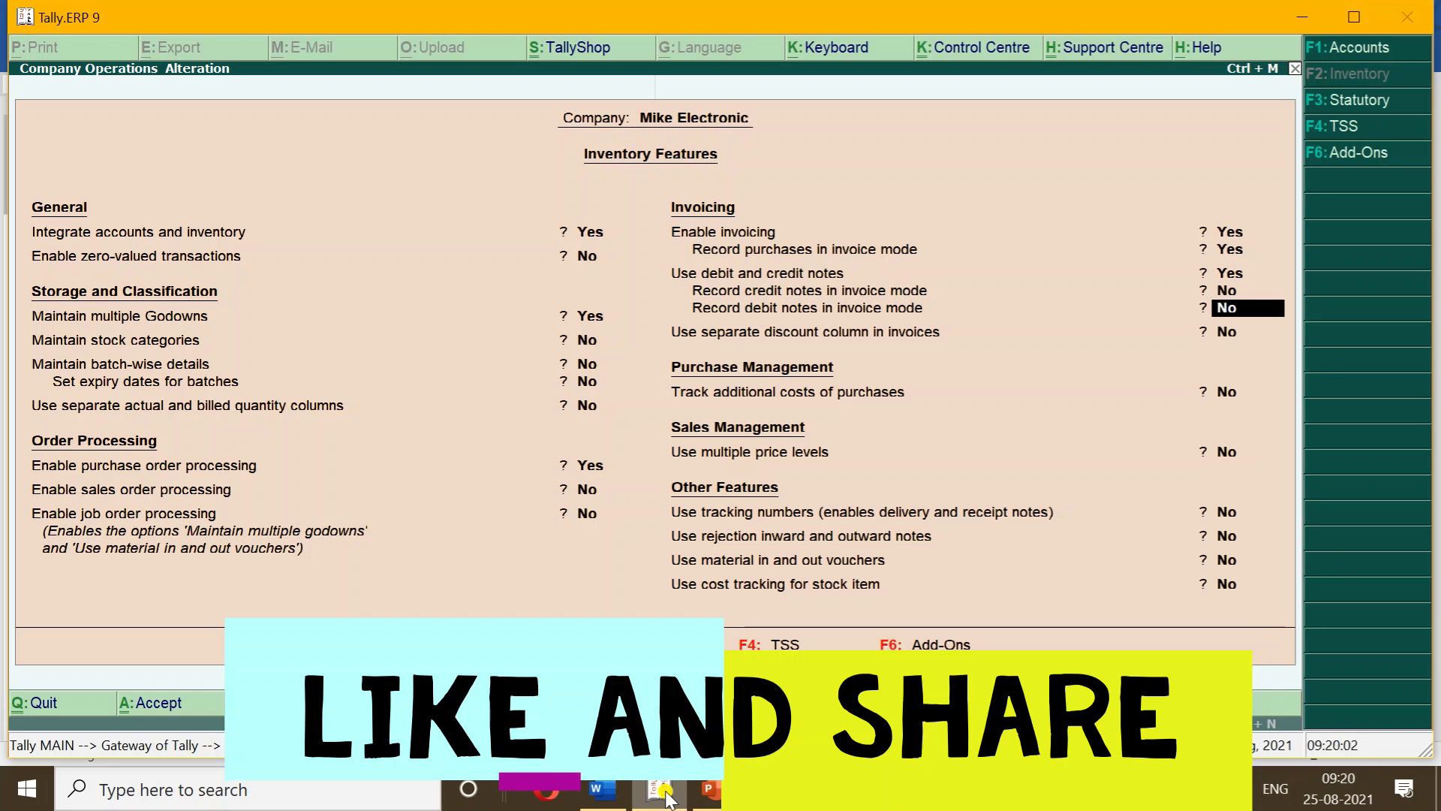
key(y)
key(Return)
- Enable tracking numbers and rejection inward and outward notes, and save the Inventory Features, returning to the Gateway of Tally
key(Return)
key(Return)
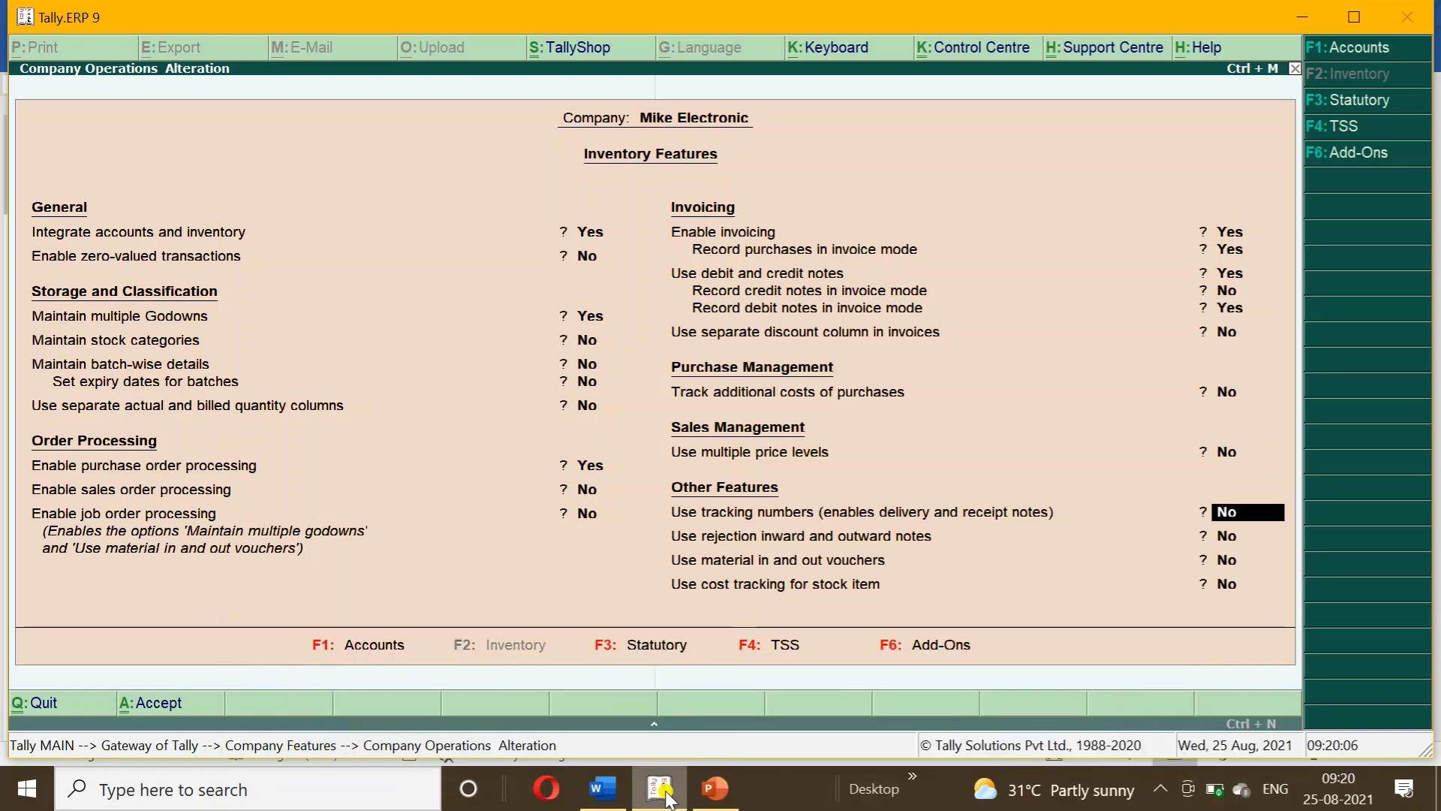
text(y)
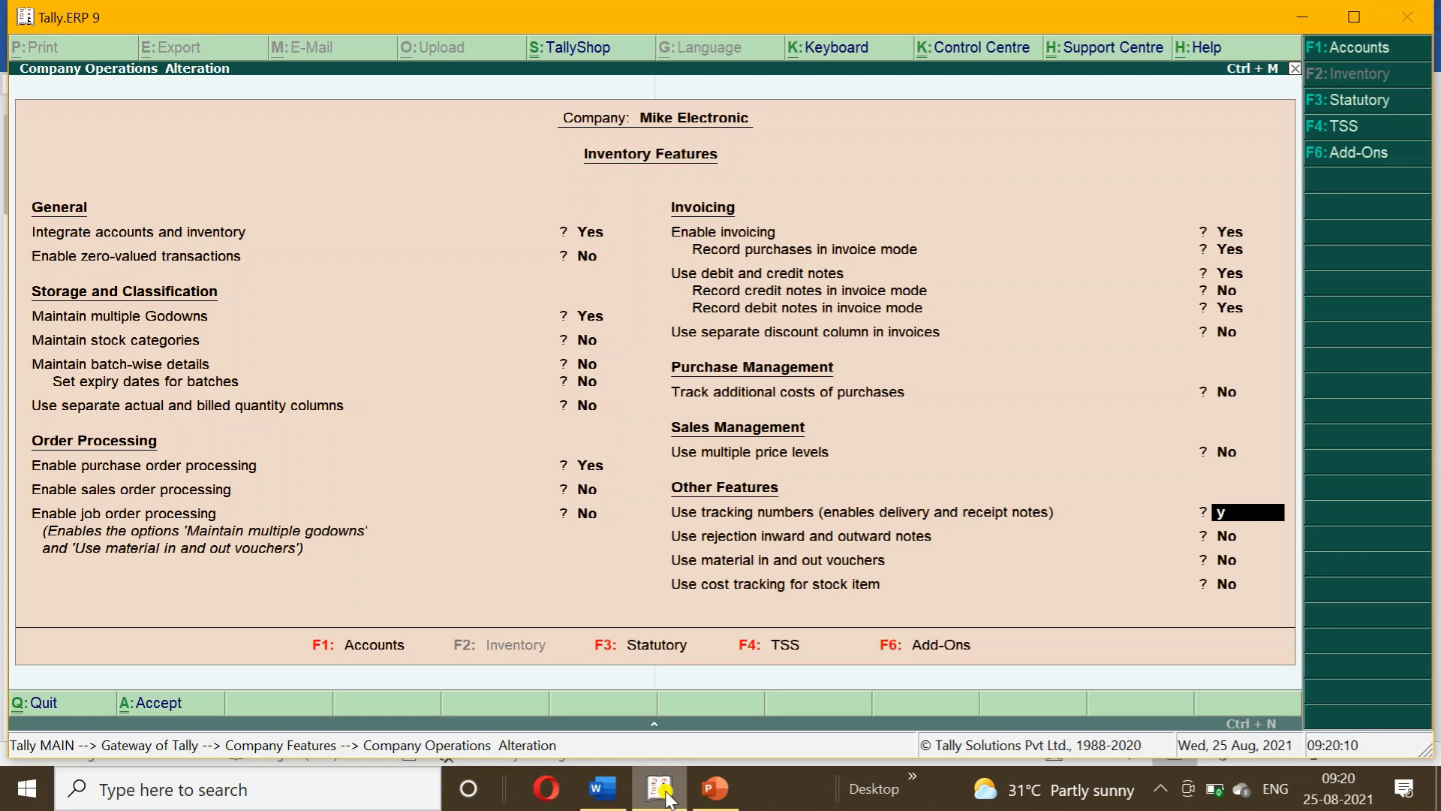
key(Return)
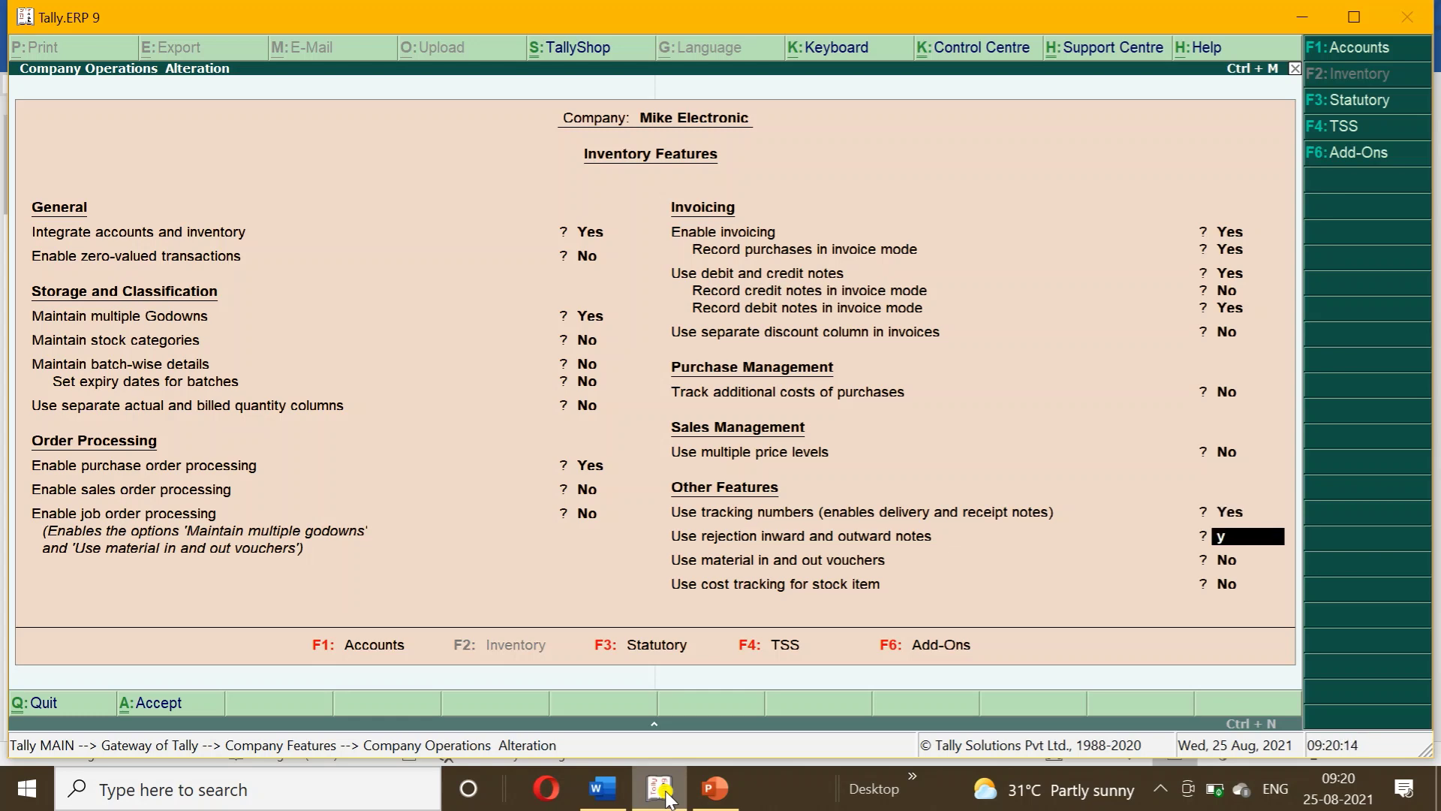
key(Return)
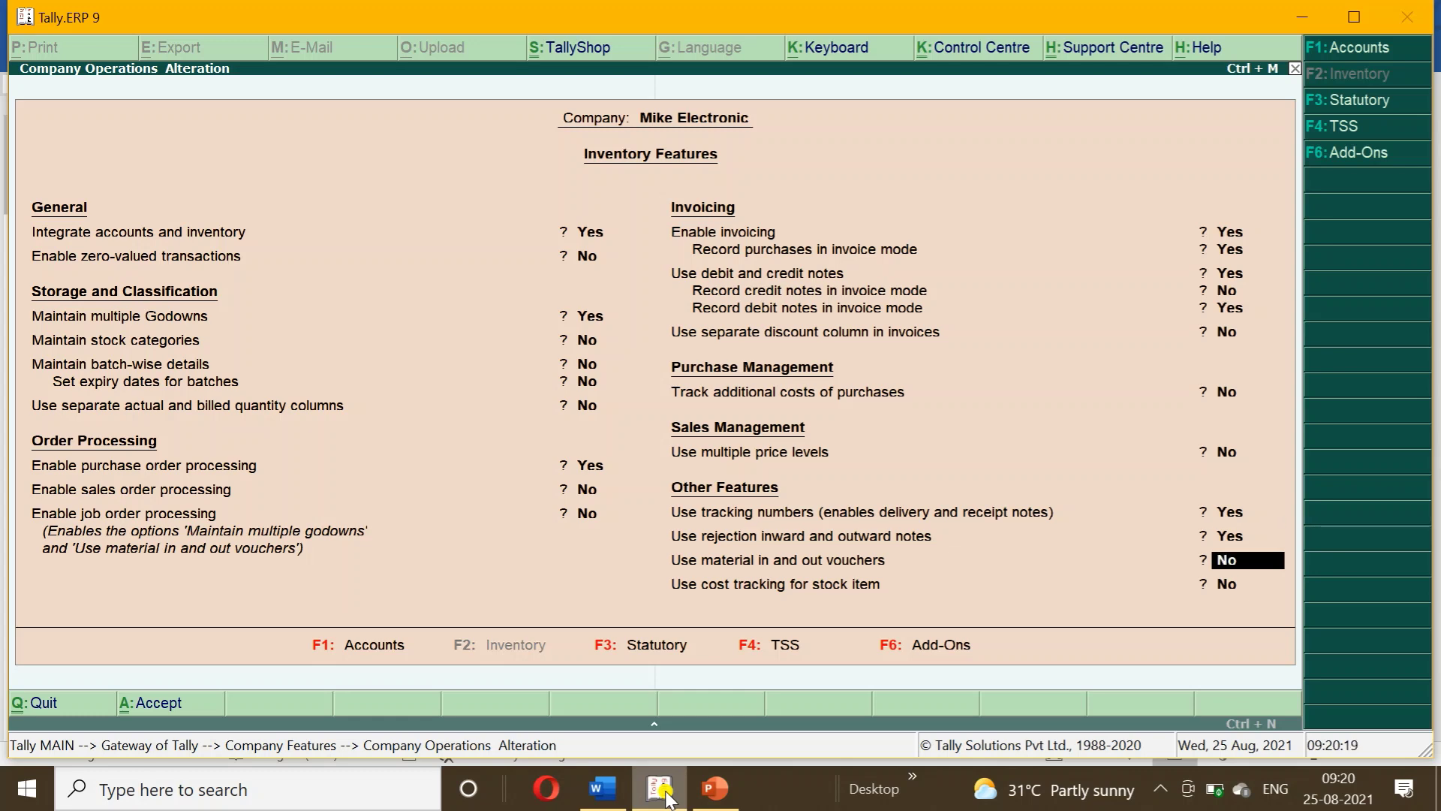
key(ctrl+a)
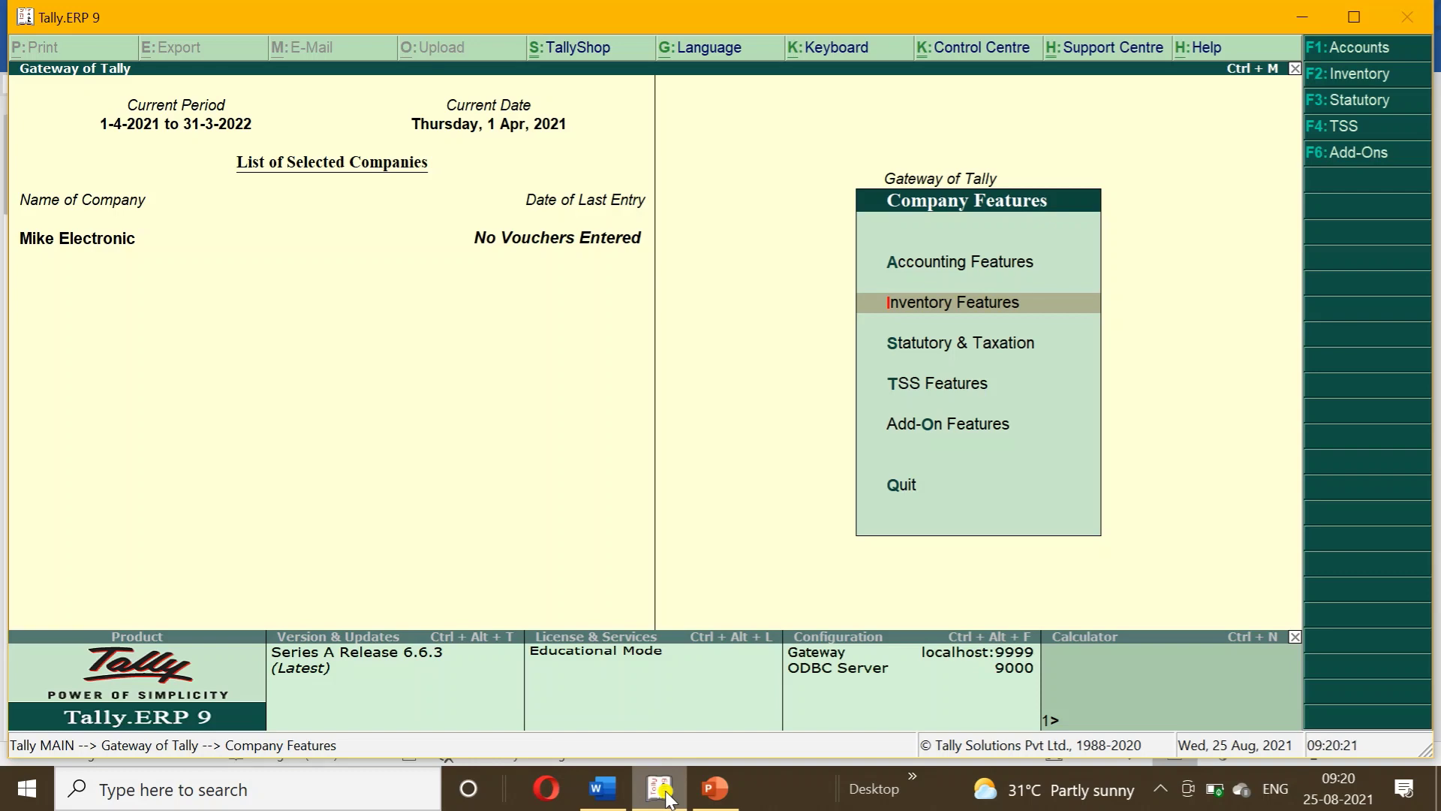
key(Escape)
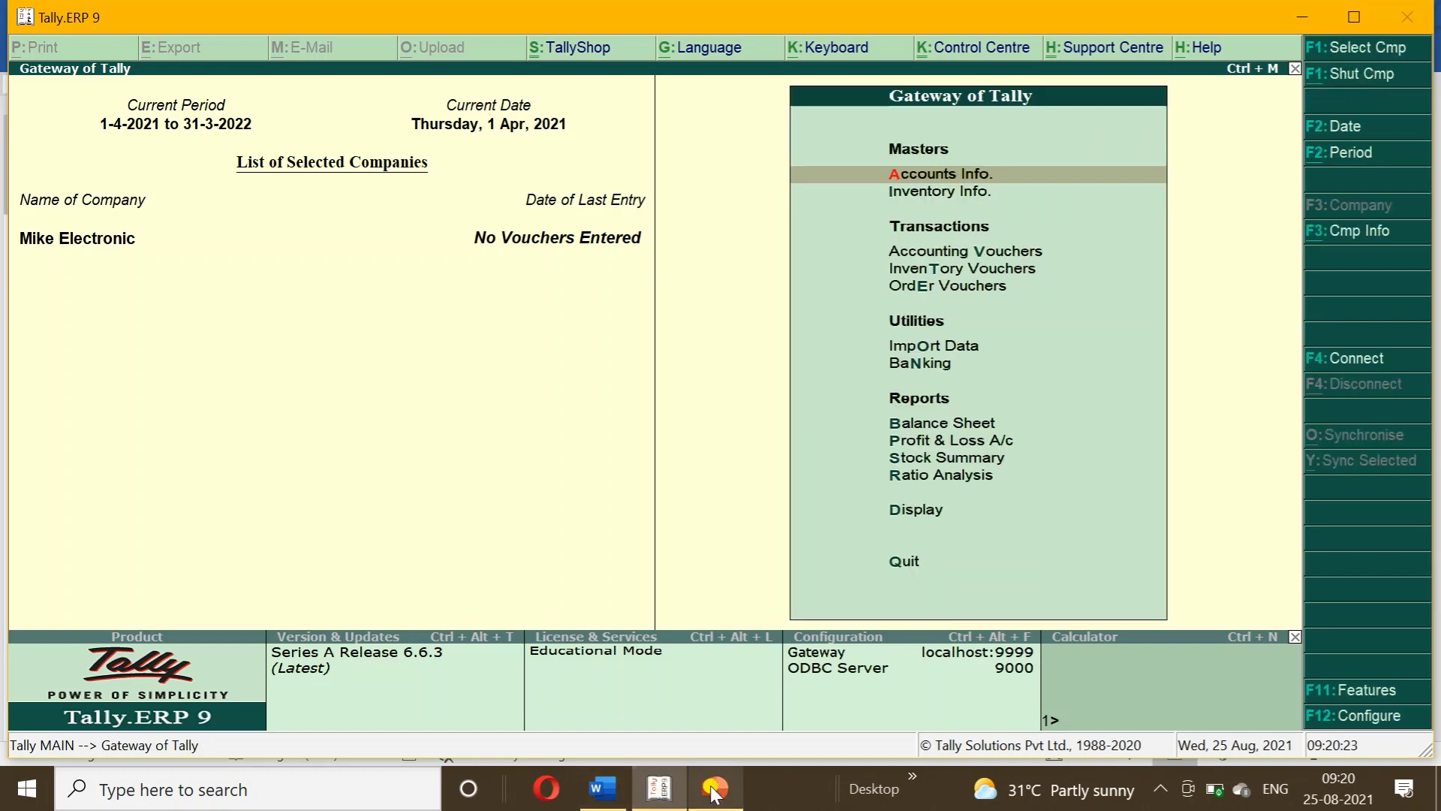
- Check the opening cash, bank and delivery van amounts in the Word assignment and return to Tally.ERP 9
mouse_move(646, 797)
click(603, 788)
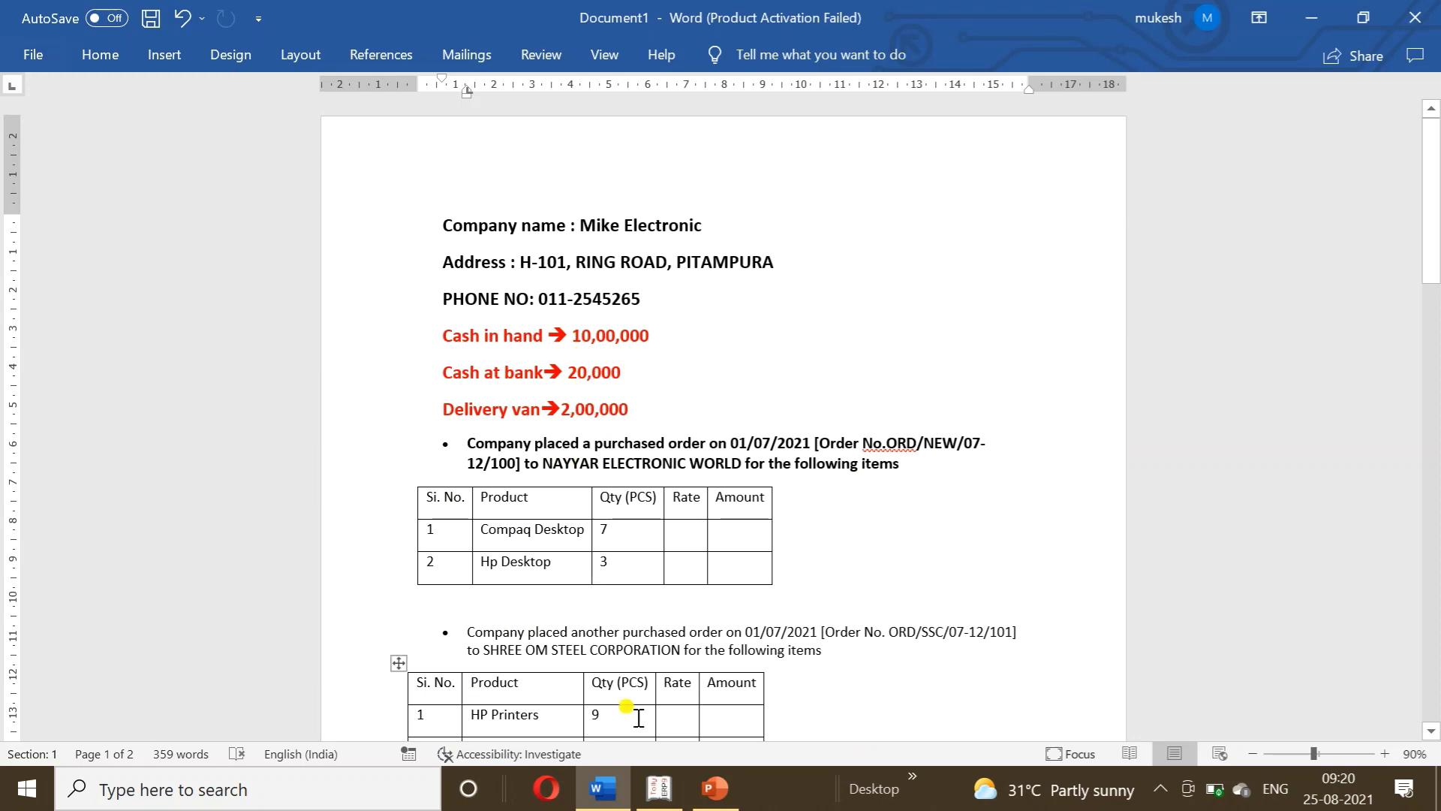
click(680, 796)
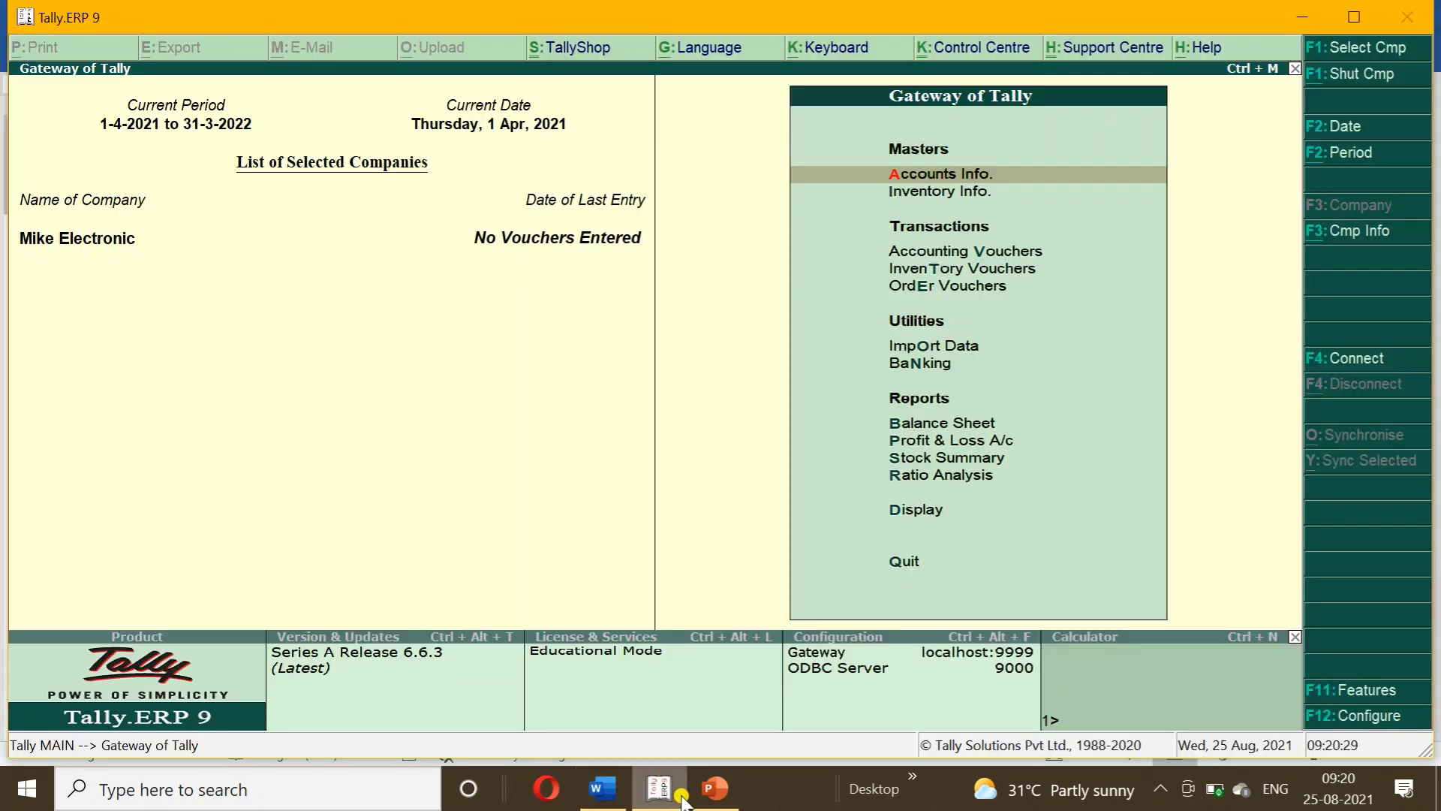
- Alter the Cash ledger to give it an opening balance of 10,00,000 Dr and save it
key(Return)
key(Down)
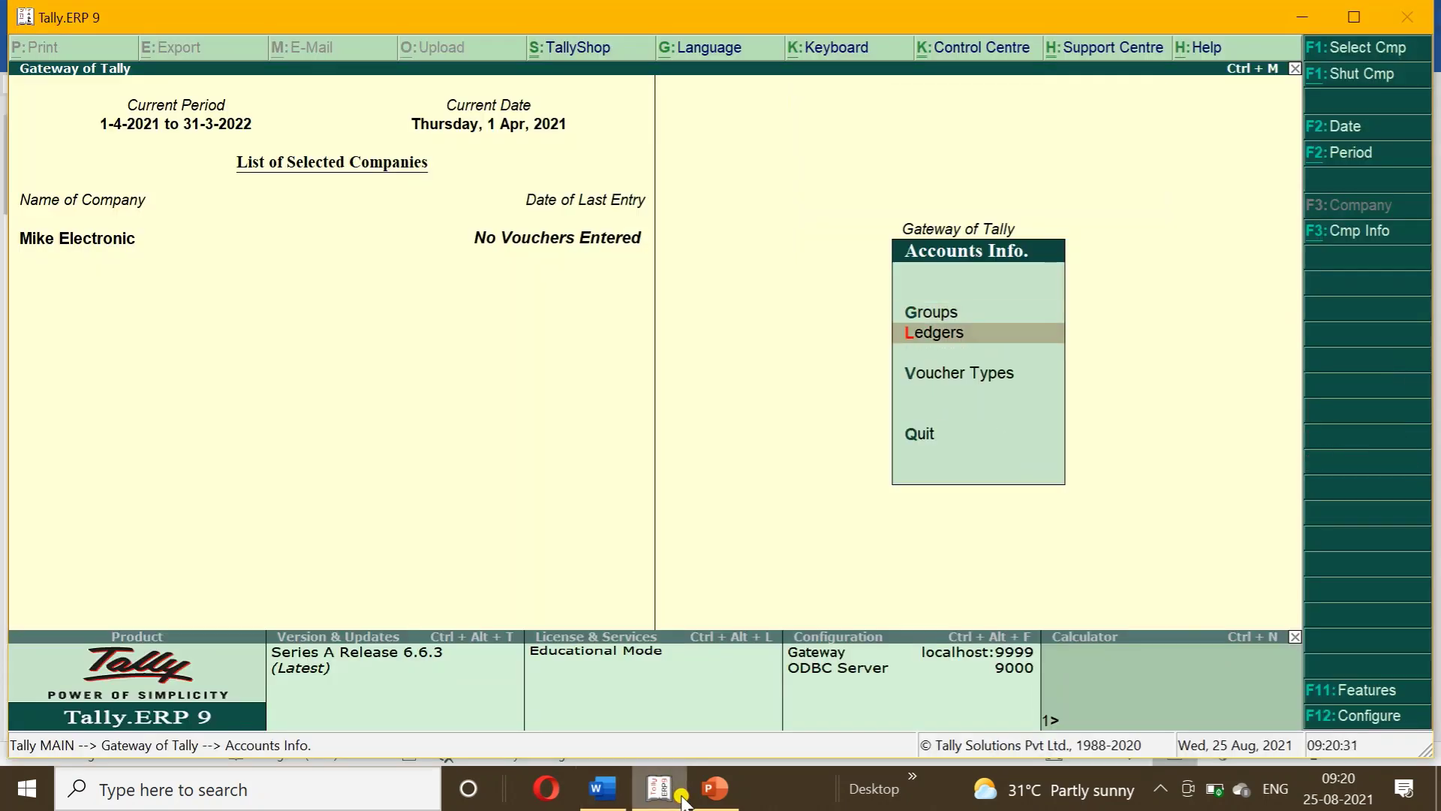
key(Return)
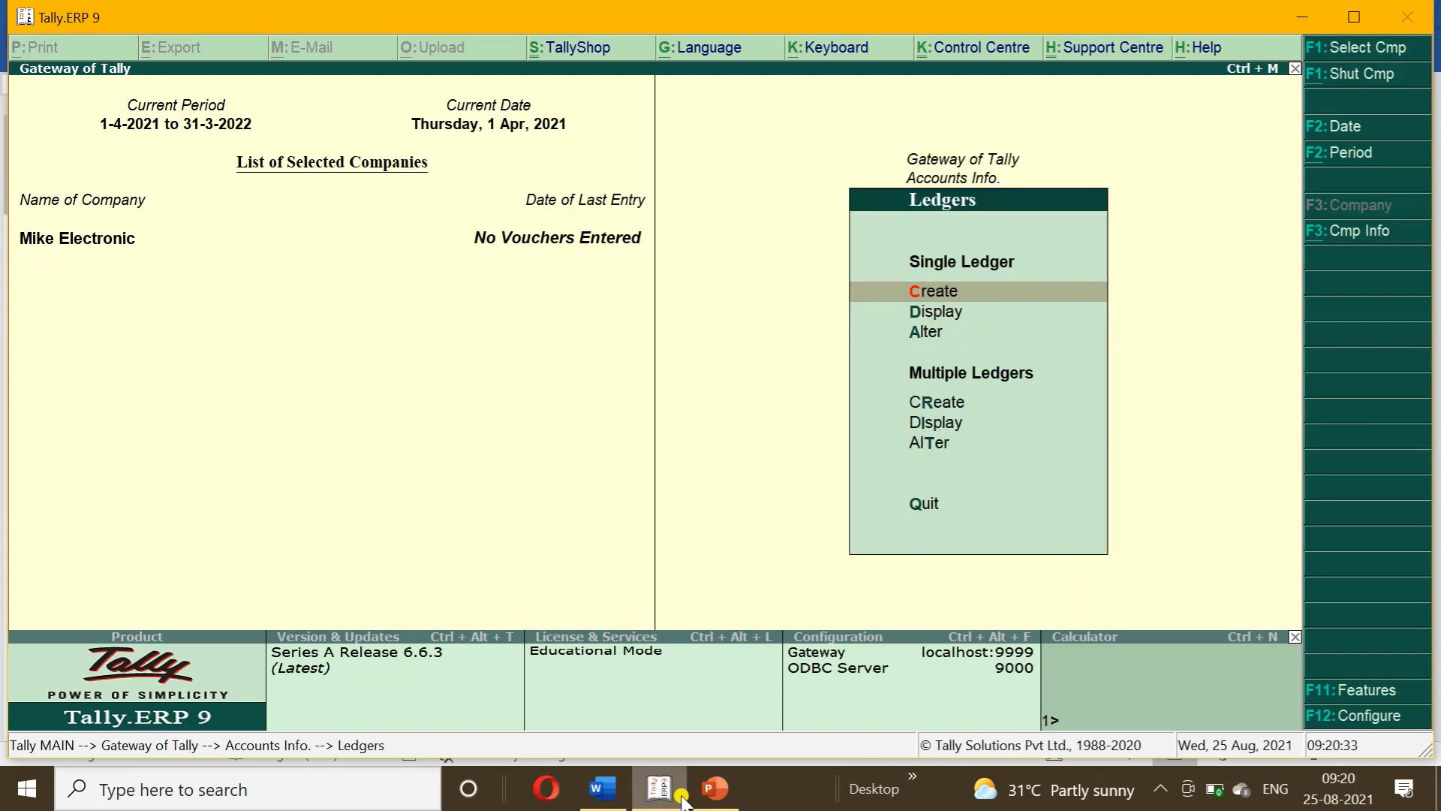
key(Down)
key(Down)
key(Return)
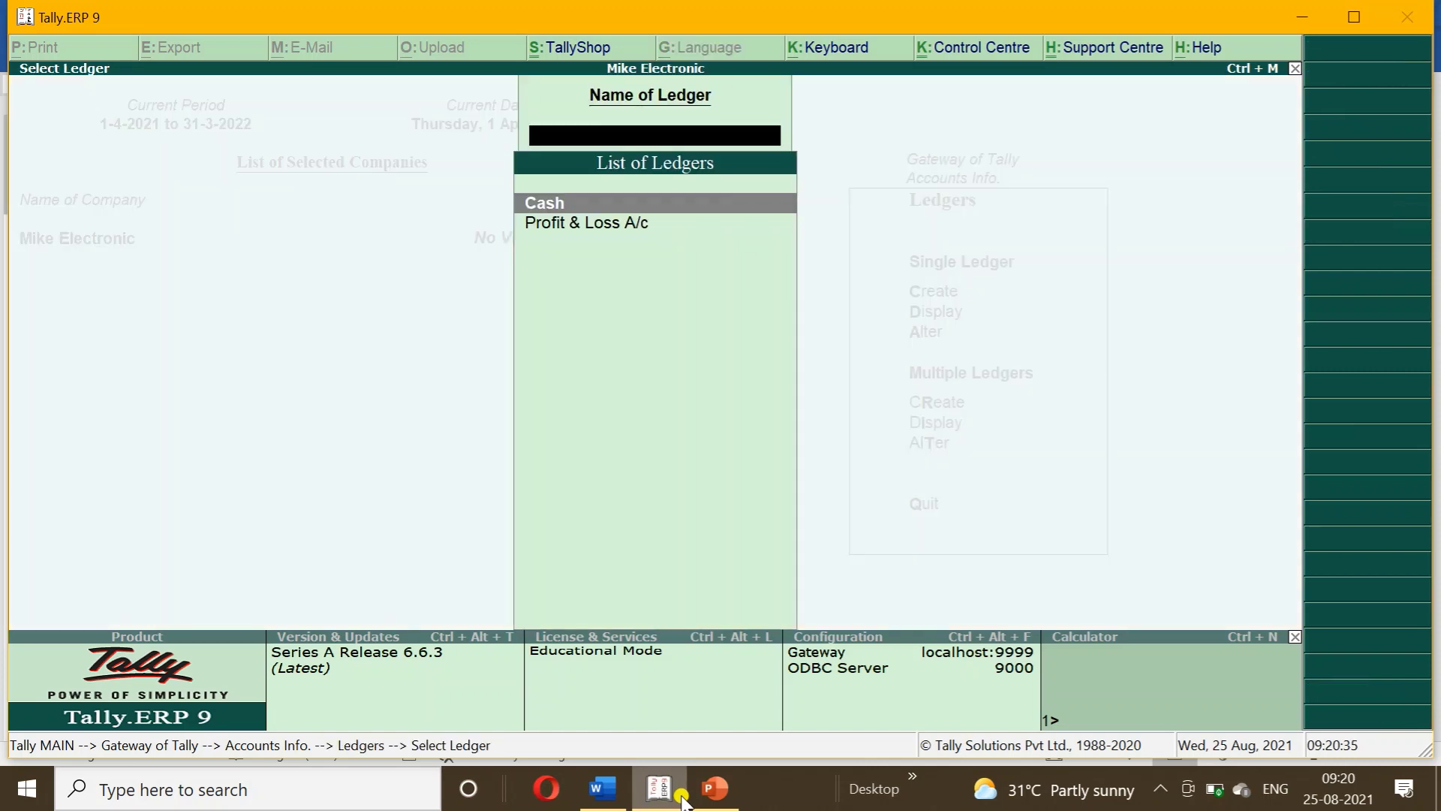
key(Return)
key(Return)
key(Return)
key(Return)
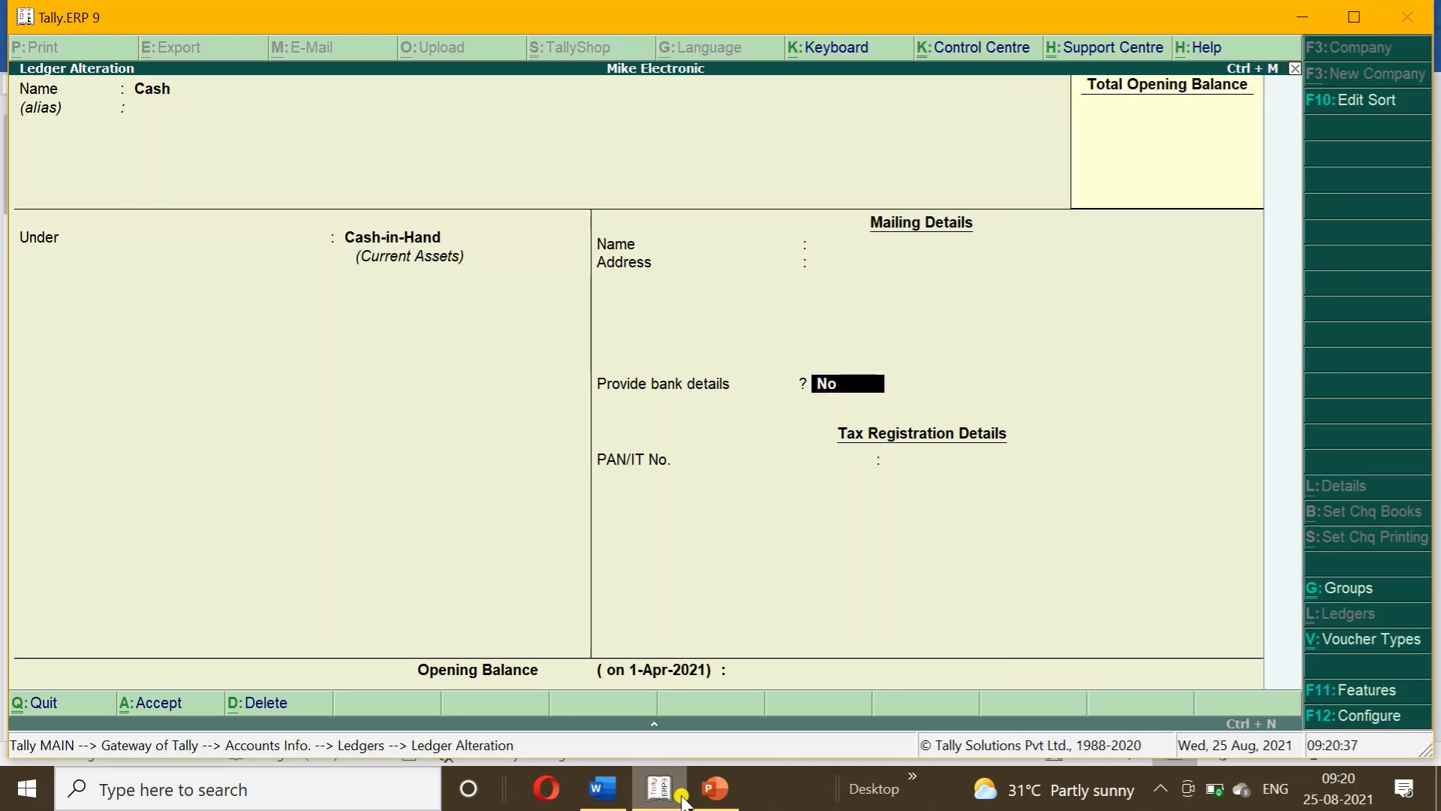
key(Return)
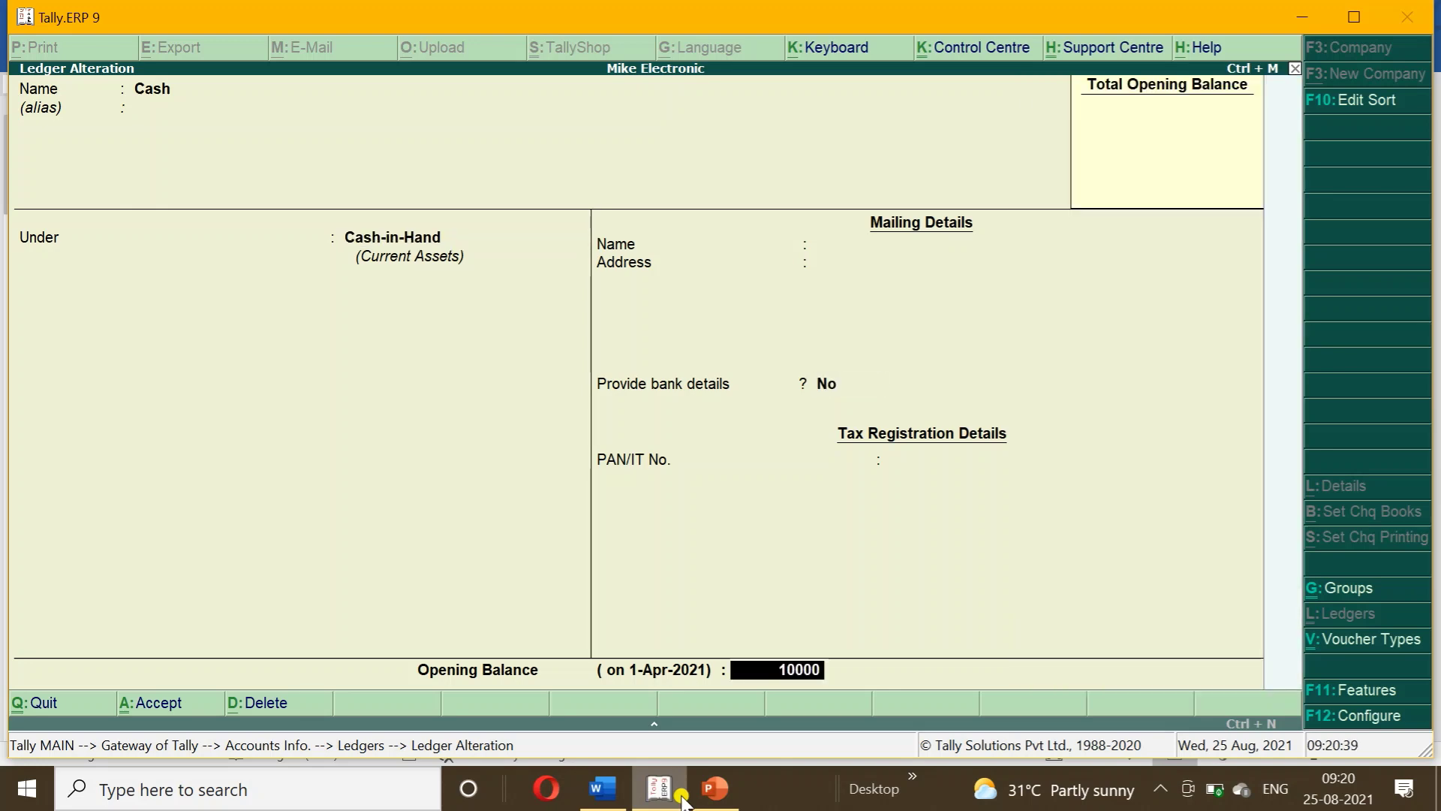
key(Return)
key(Return)
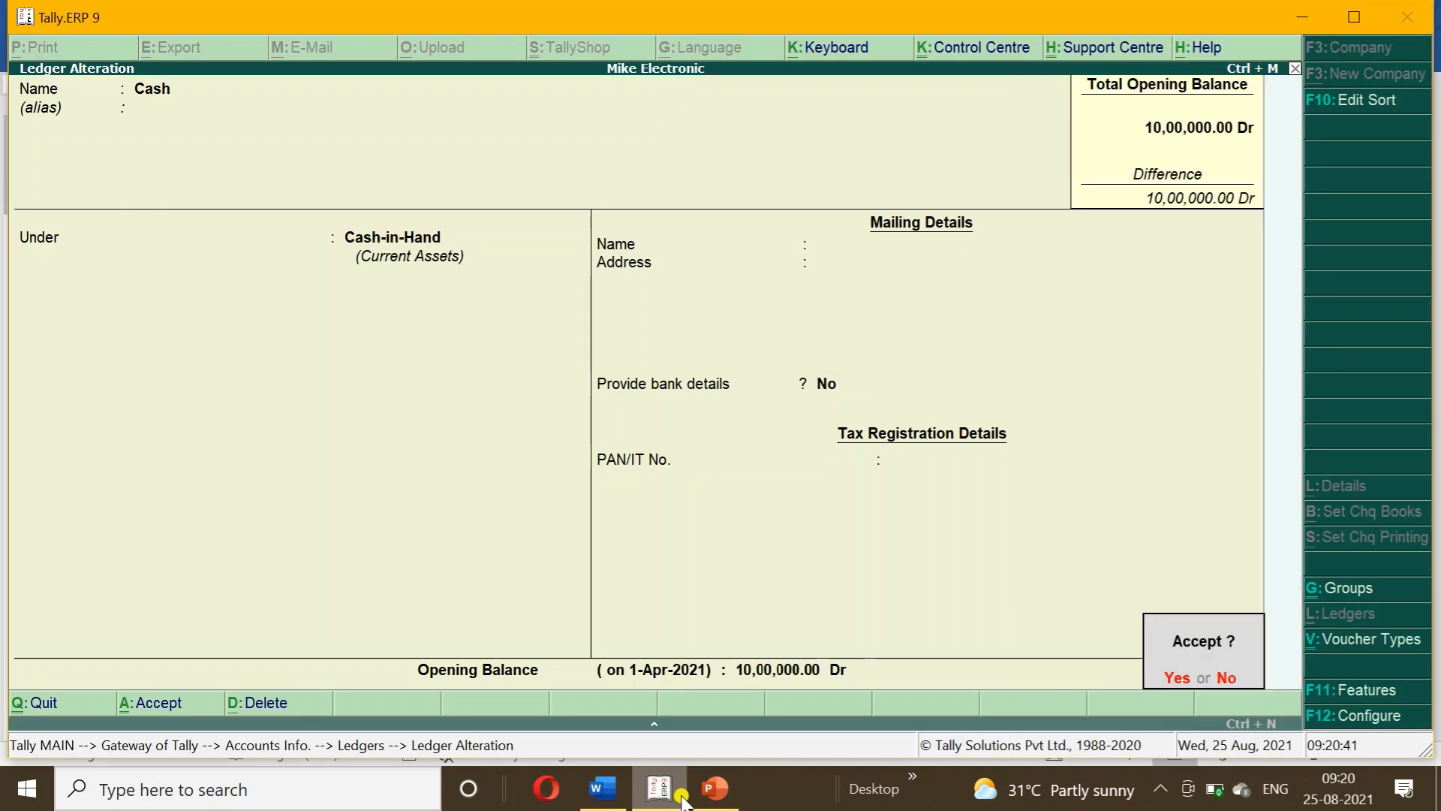
key(Return)
key(Escape)
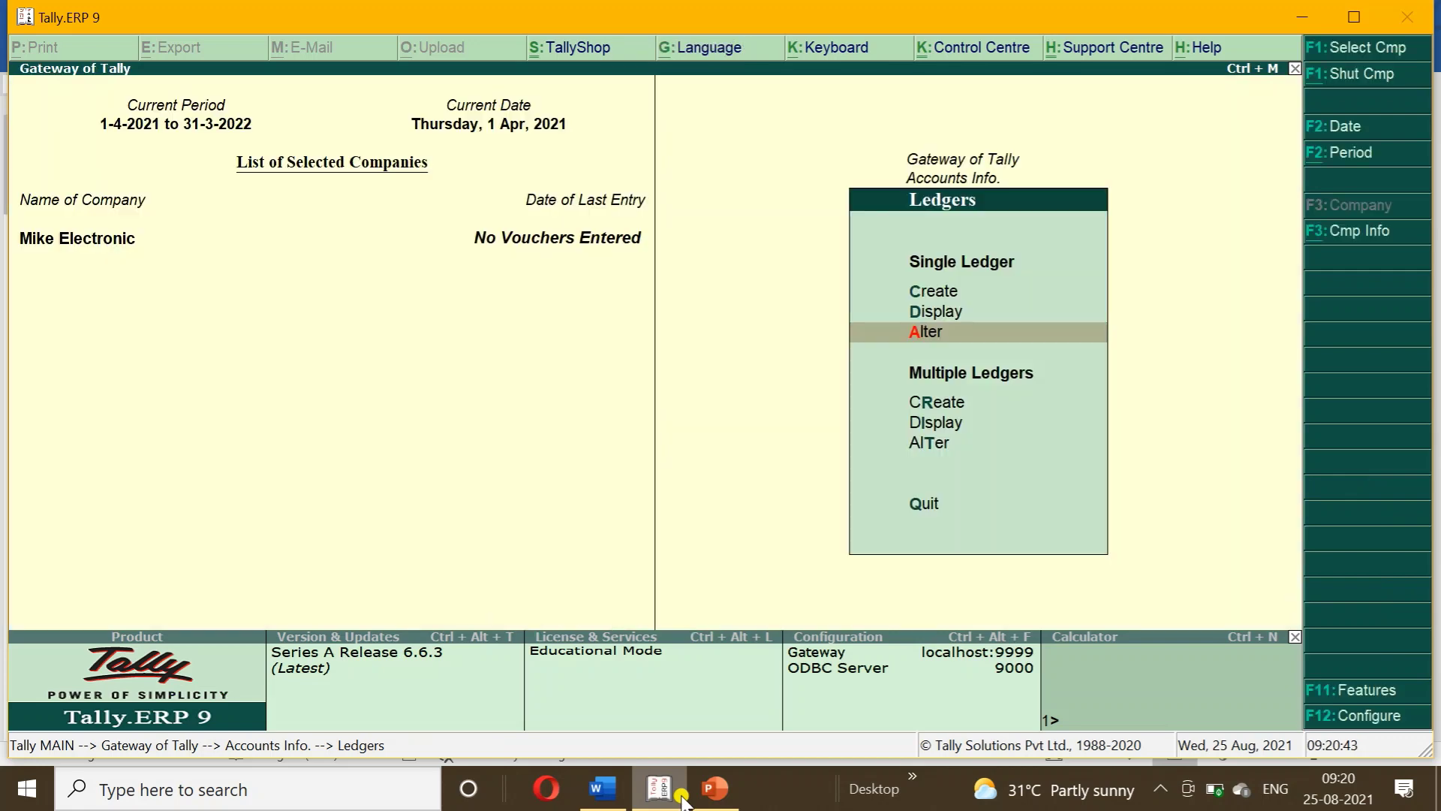
- Start a new ledger named Bank and place it under the Bank Accounts group
key(Escape)
key(Return)
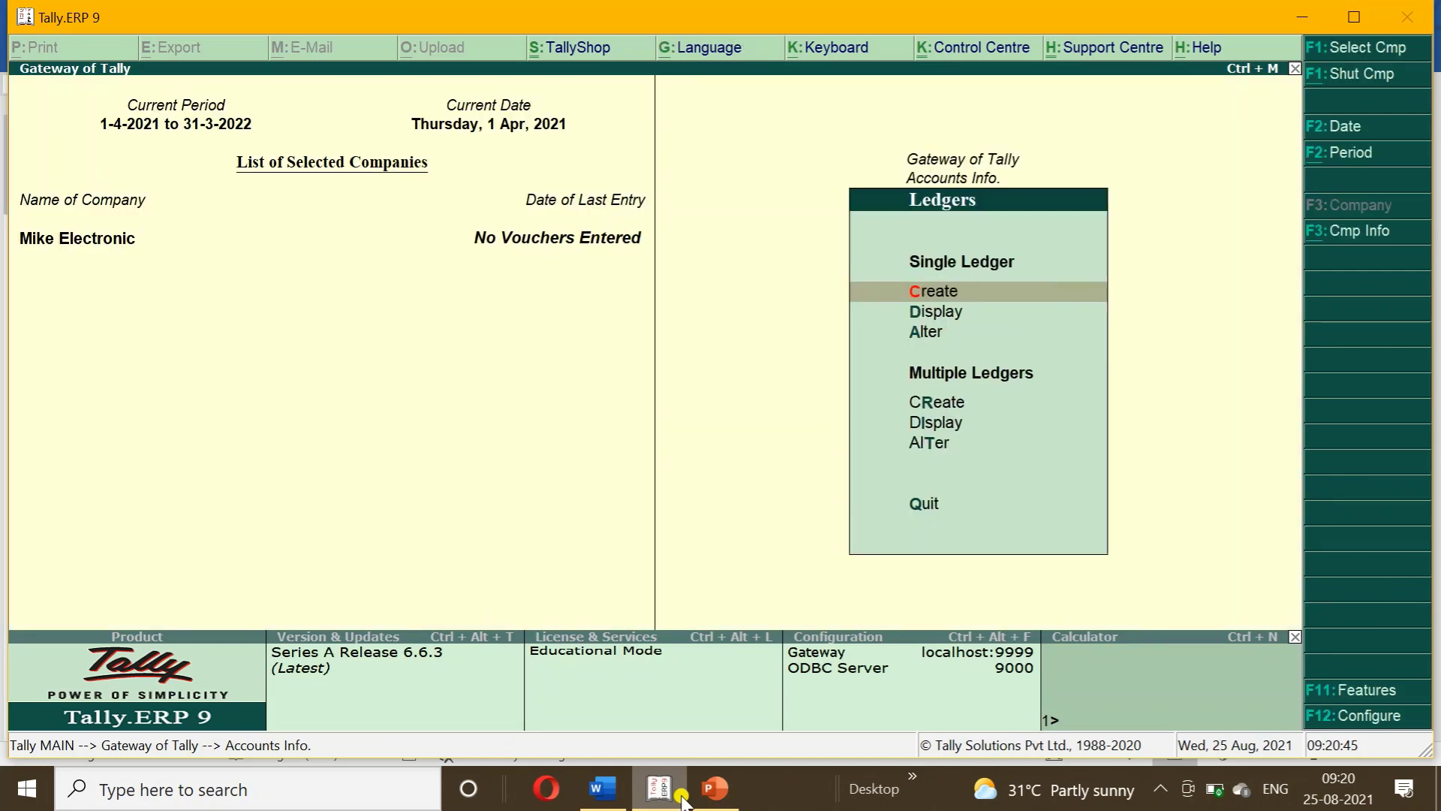
key(Return)
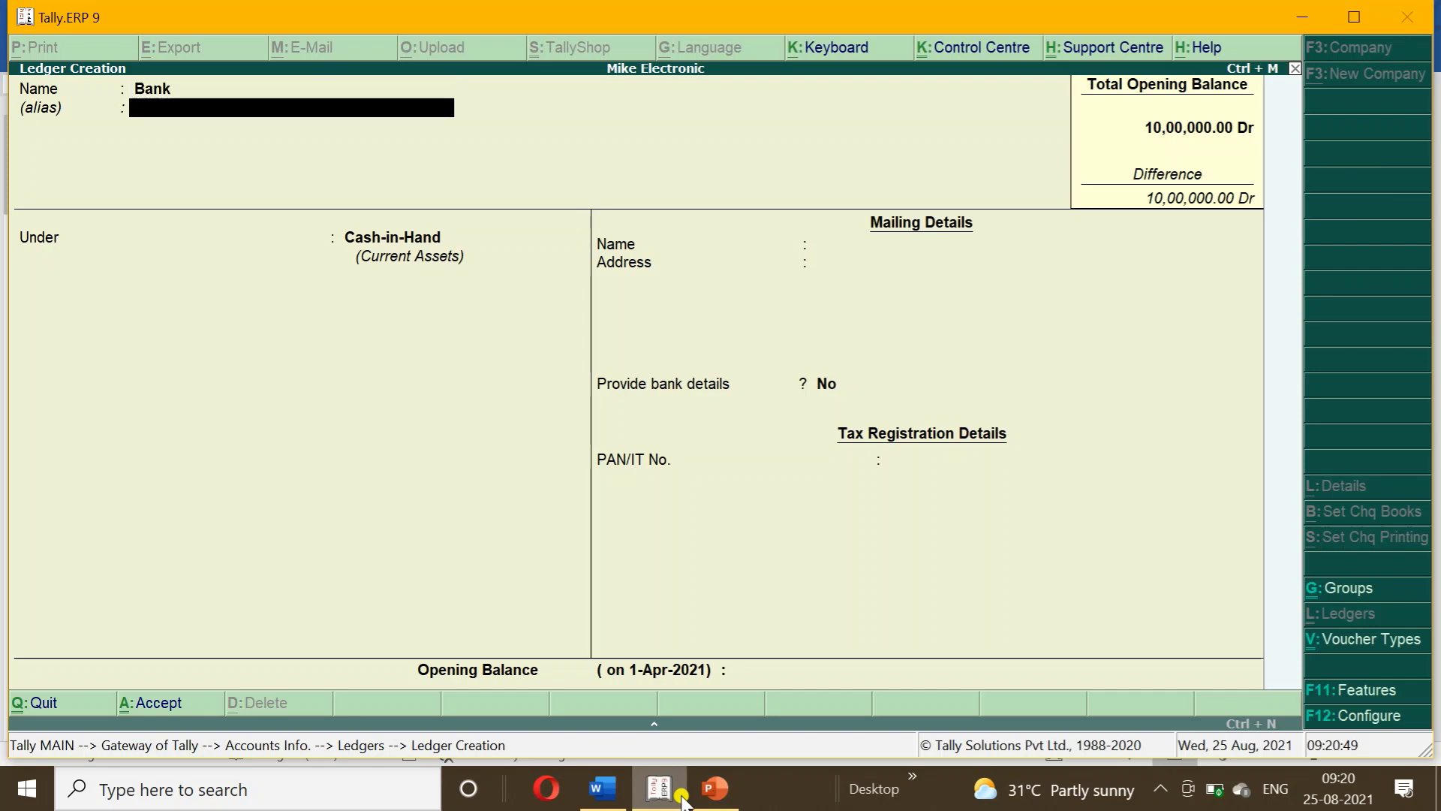
key(Return)
text(Ban)
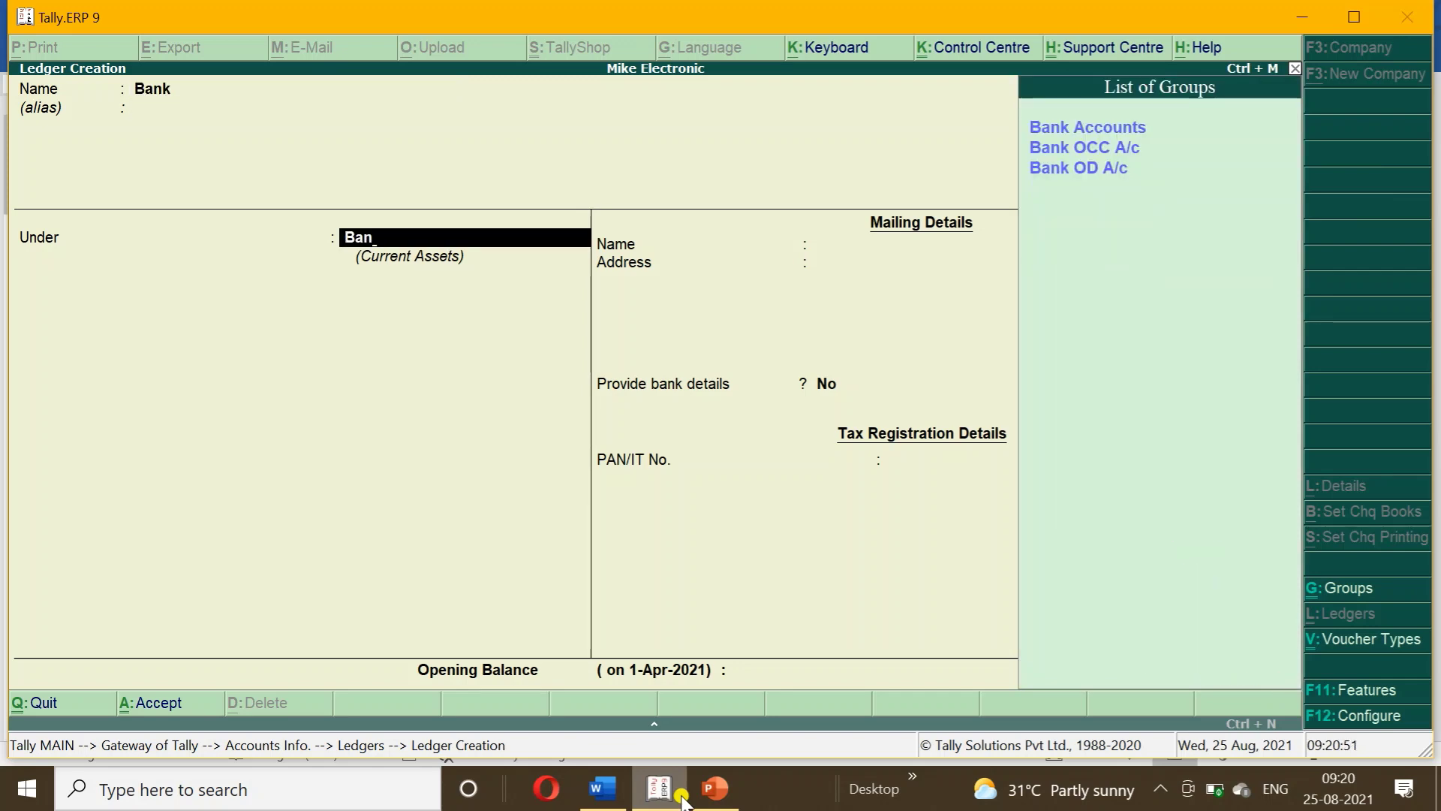
key(Return)
- Keep the default bank and mailing details, give the Bank ledger an opening balance of 20,000 Dr and save it
key(Return)
key(Return)
key(Return)
key(Return)
key(Return)
key(Return)
key(Return)
key(Return)
key(Return)
key(Return)
key(Return)
key(Return)
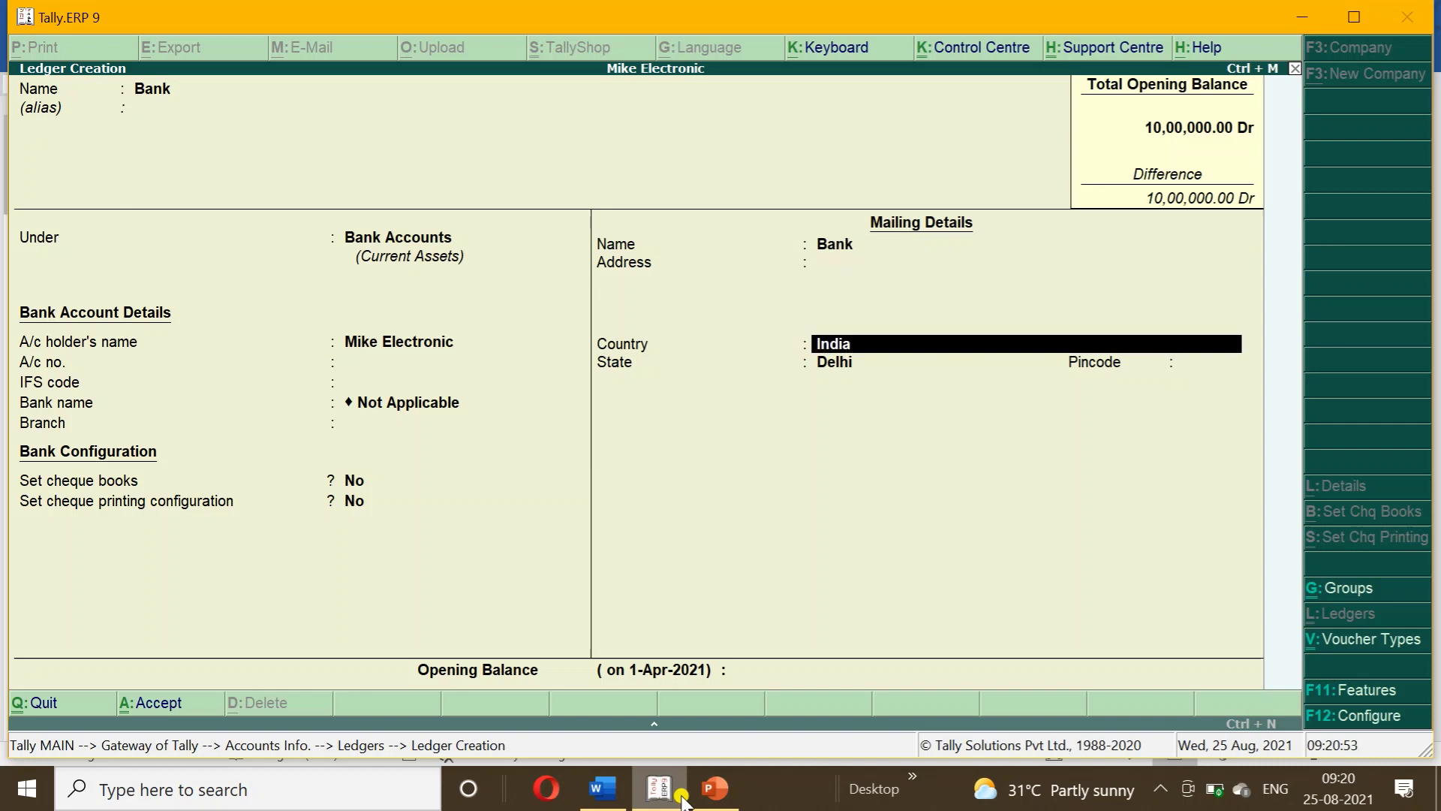
text(20,000)
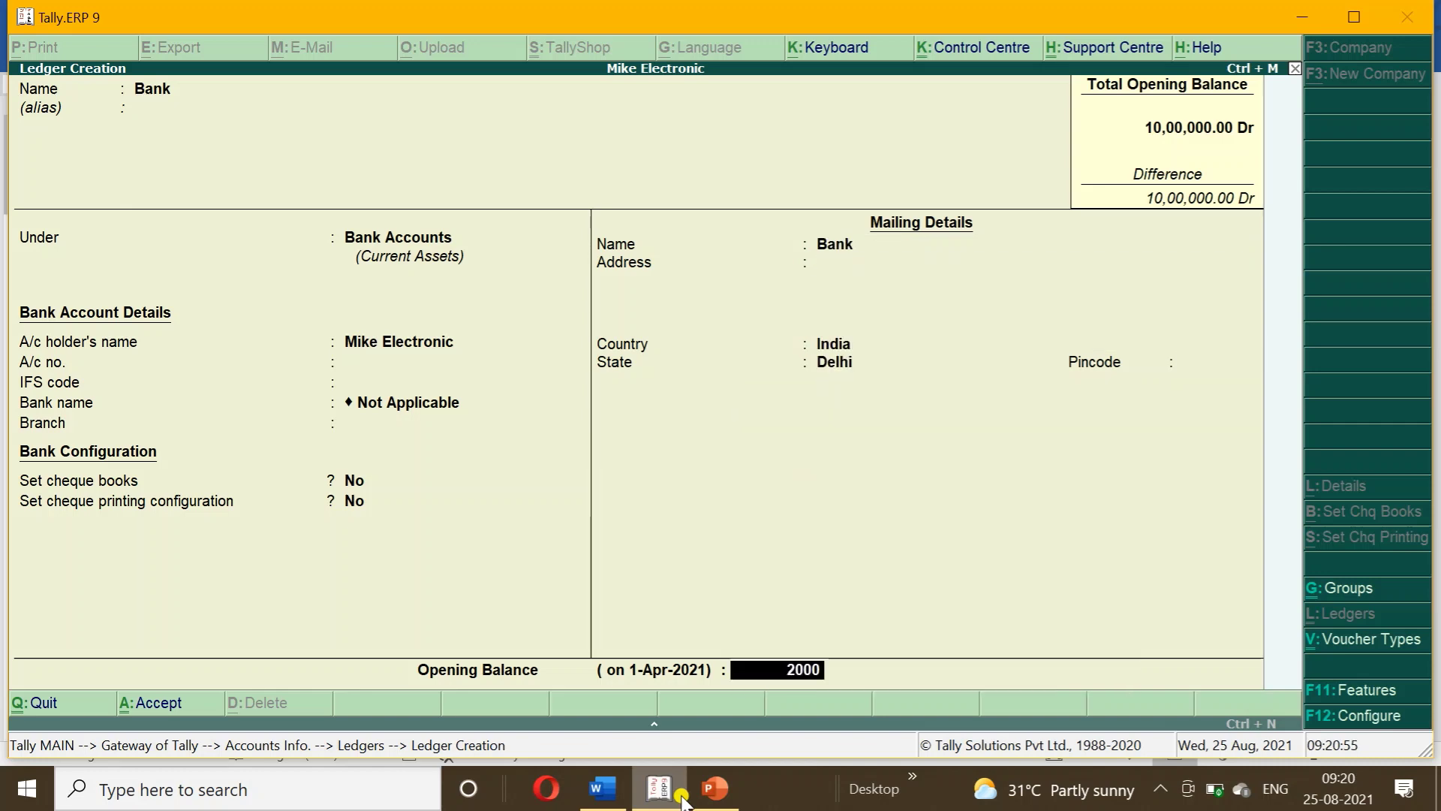
key(Return)
key(Return)
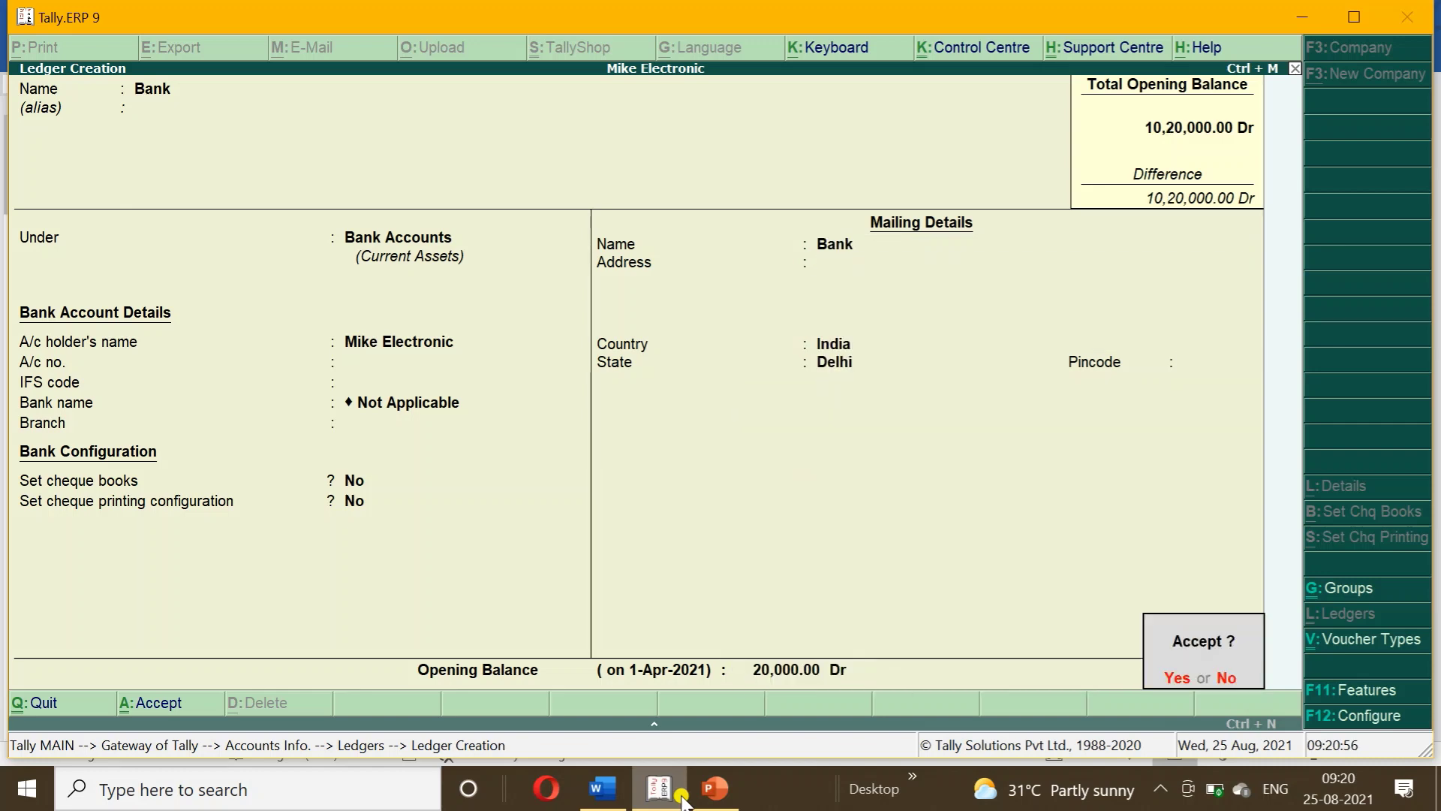
key(Return)
- Start a new ledger named Delivery Van and place it under the Fixed Assets group
text(De)
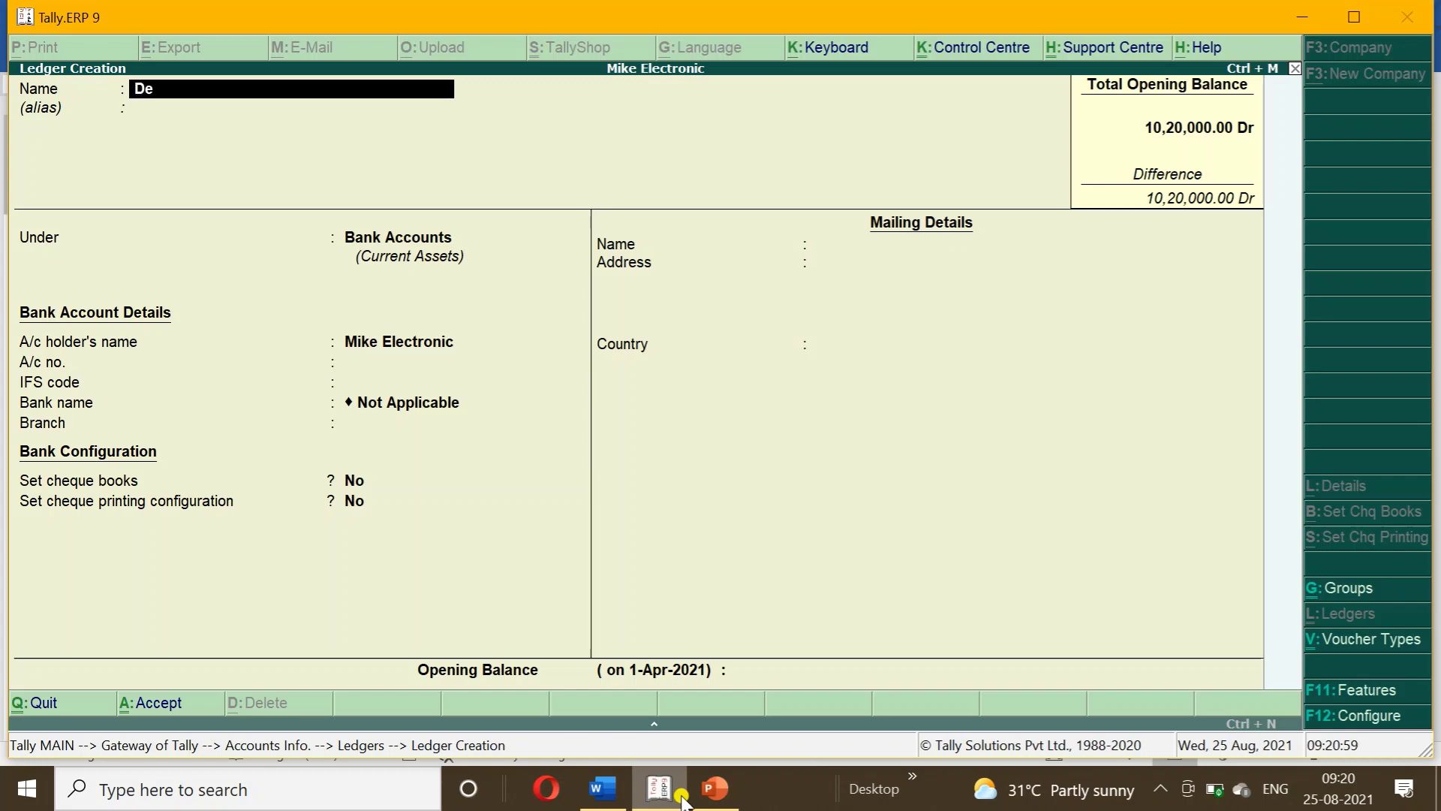
text(livery Van)
key(Return)
key(Return)
text(F)
key(Return)
- Keep the default mailing details, give the Delivery Van ledger an opening balance of 2,00,000 Dr and save it
key(Return)
key(Return)
key(Return)
key(Return)
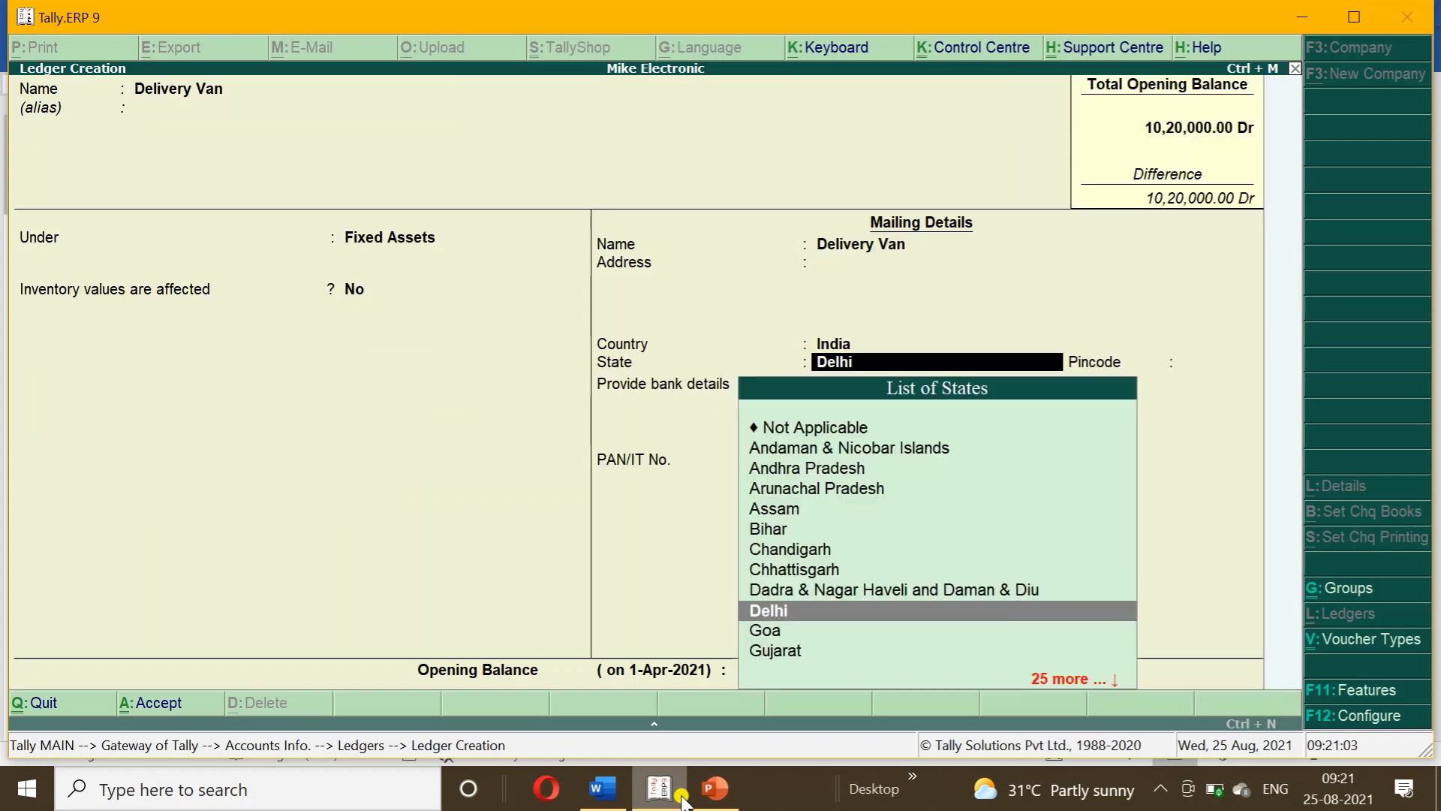
key(Return)
key(Return)
key(Return)
key(Return)
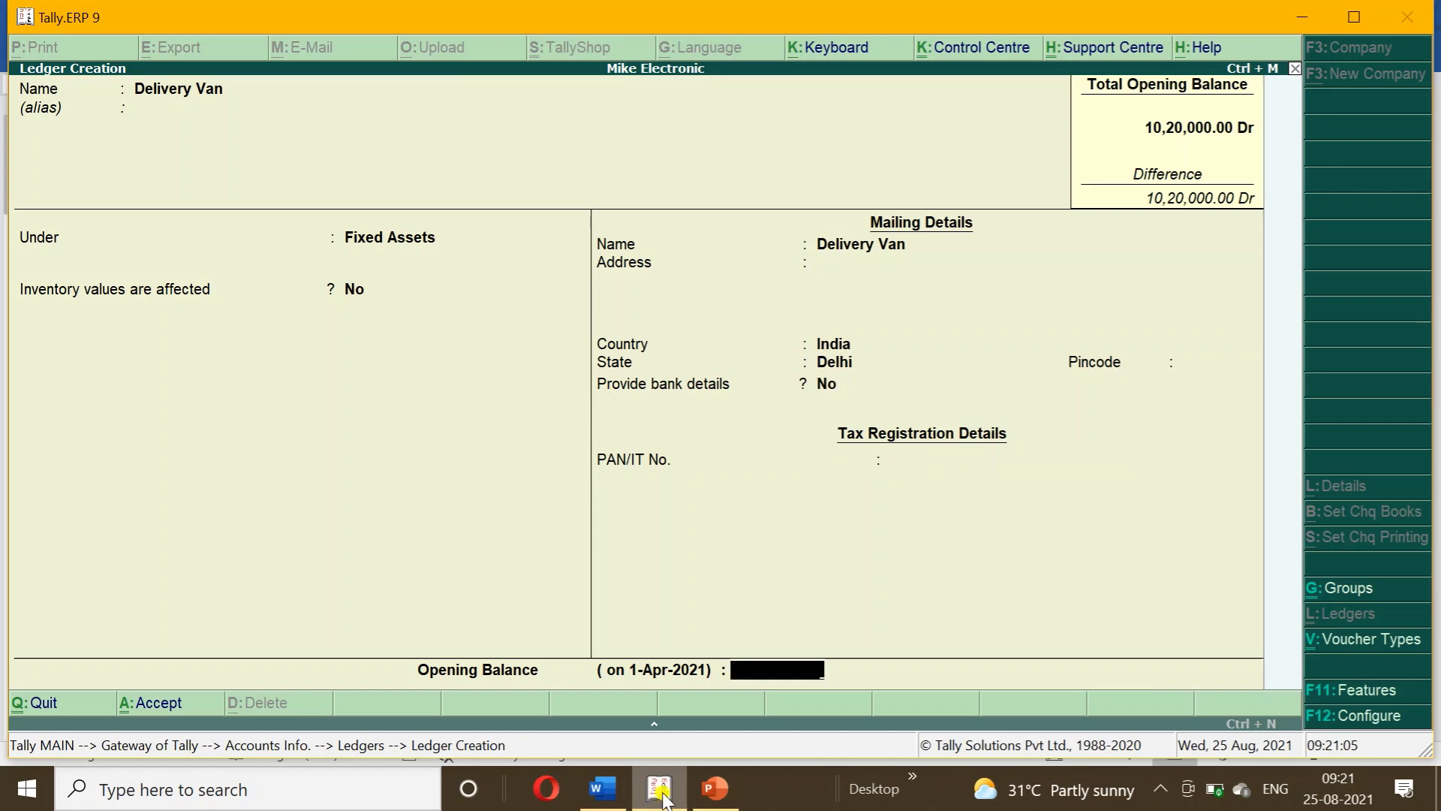
click(603, 788)
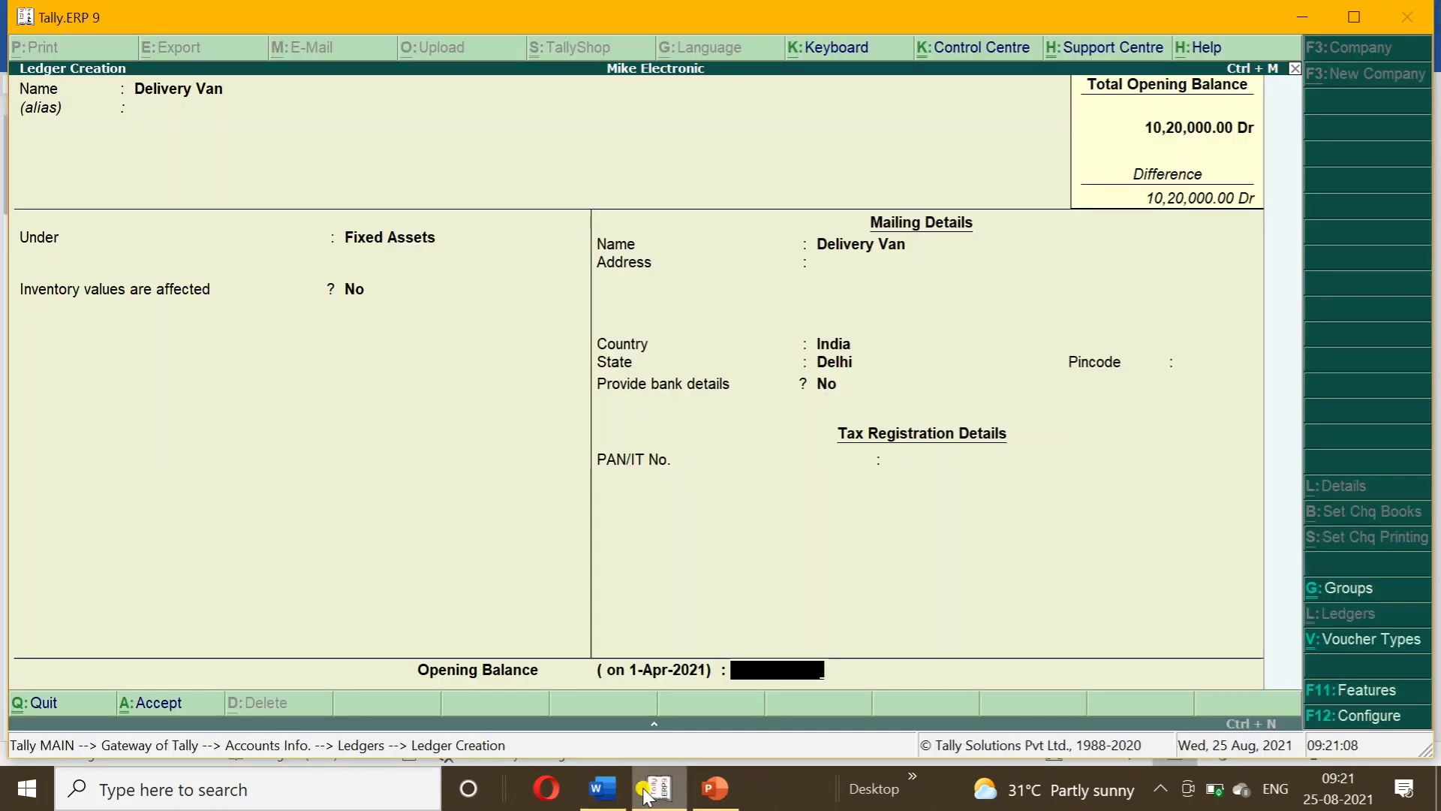
click(647, 792)
text(200000)
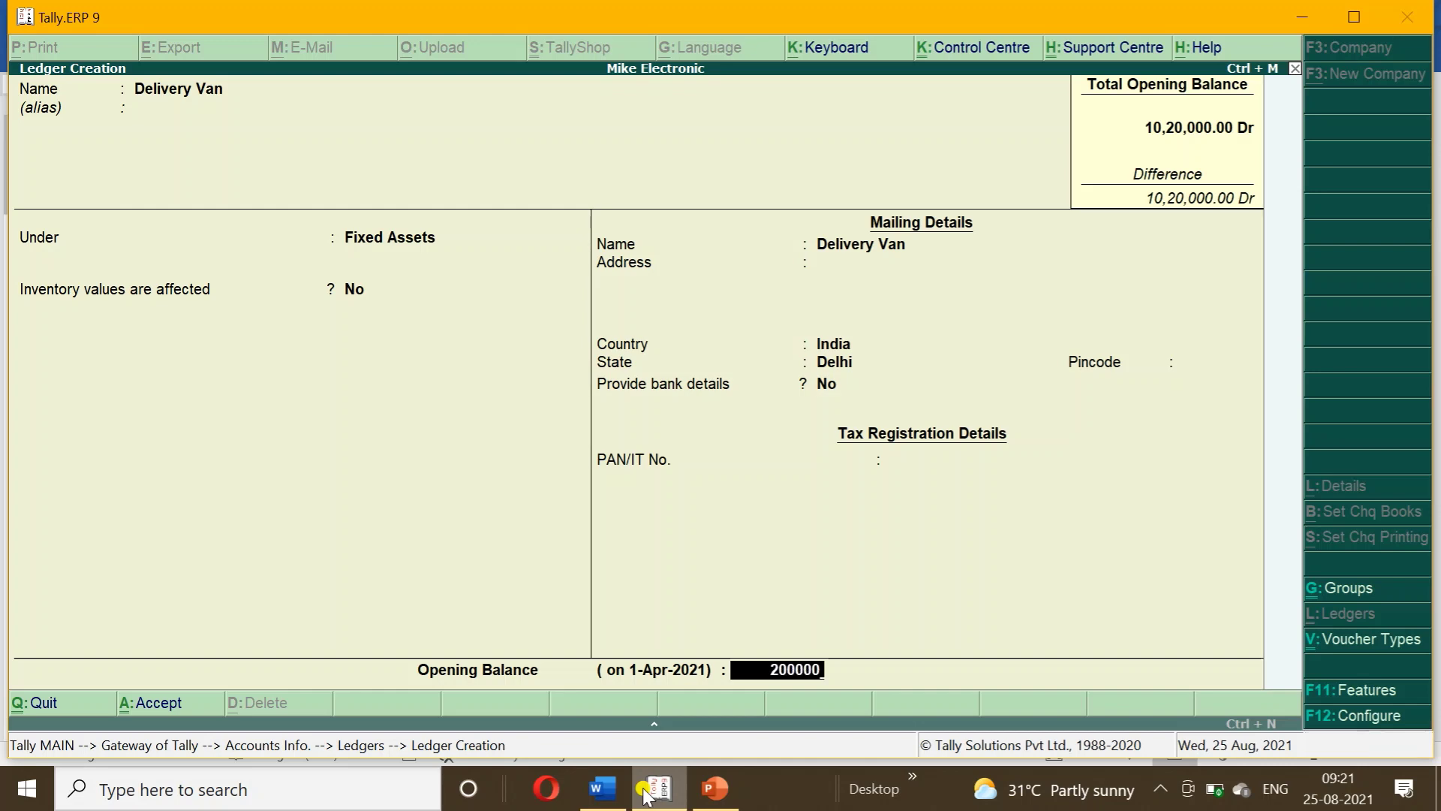
key(Return)
key(Return)
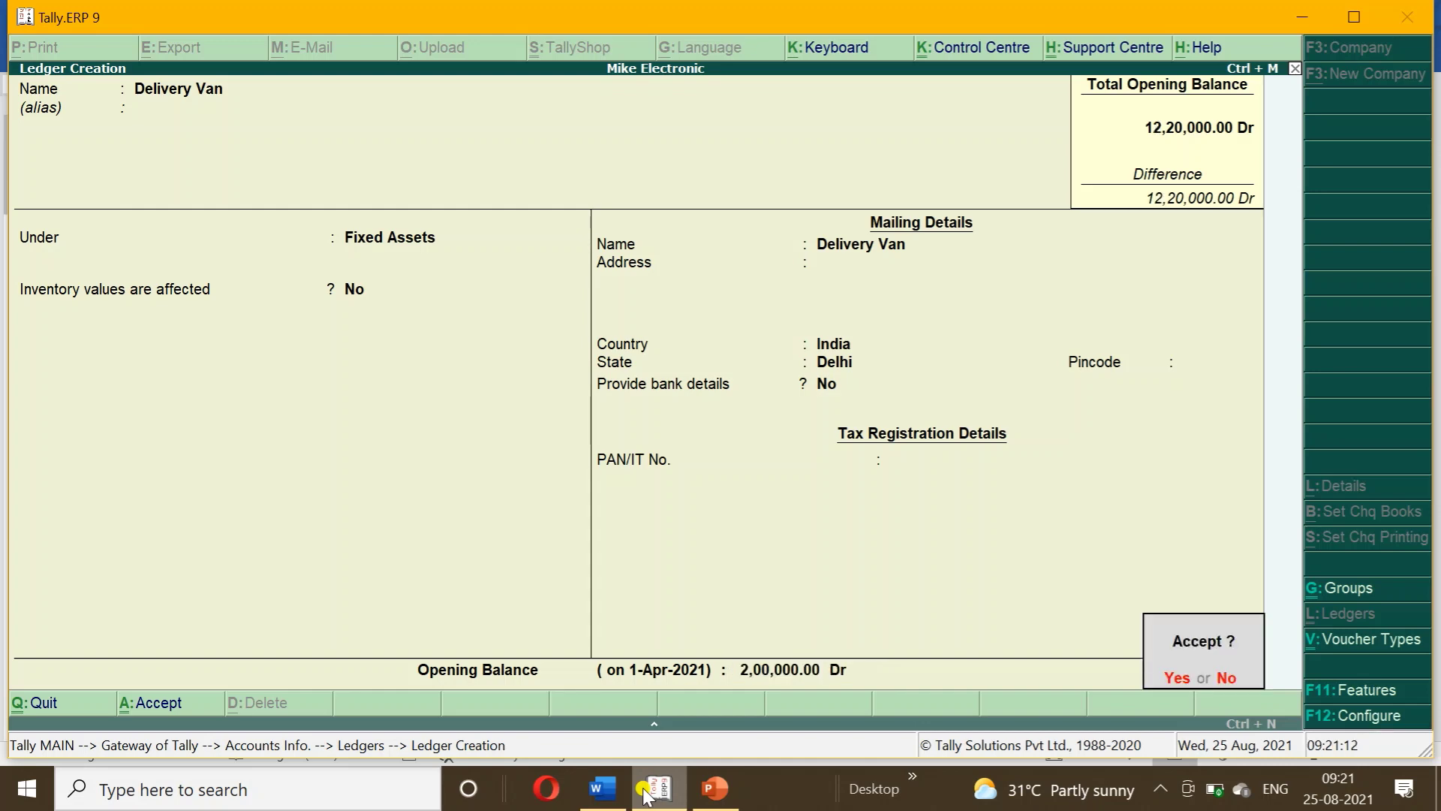
key(Return)
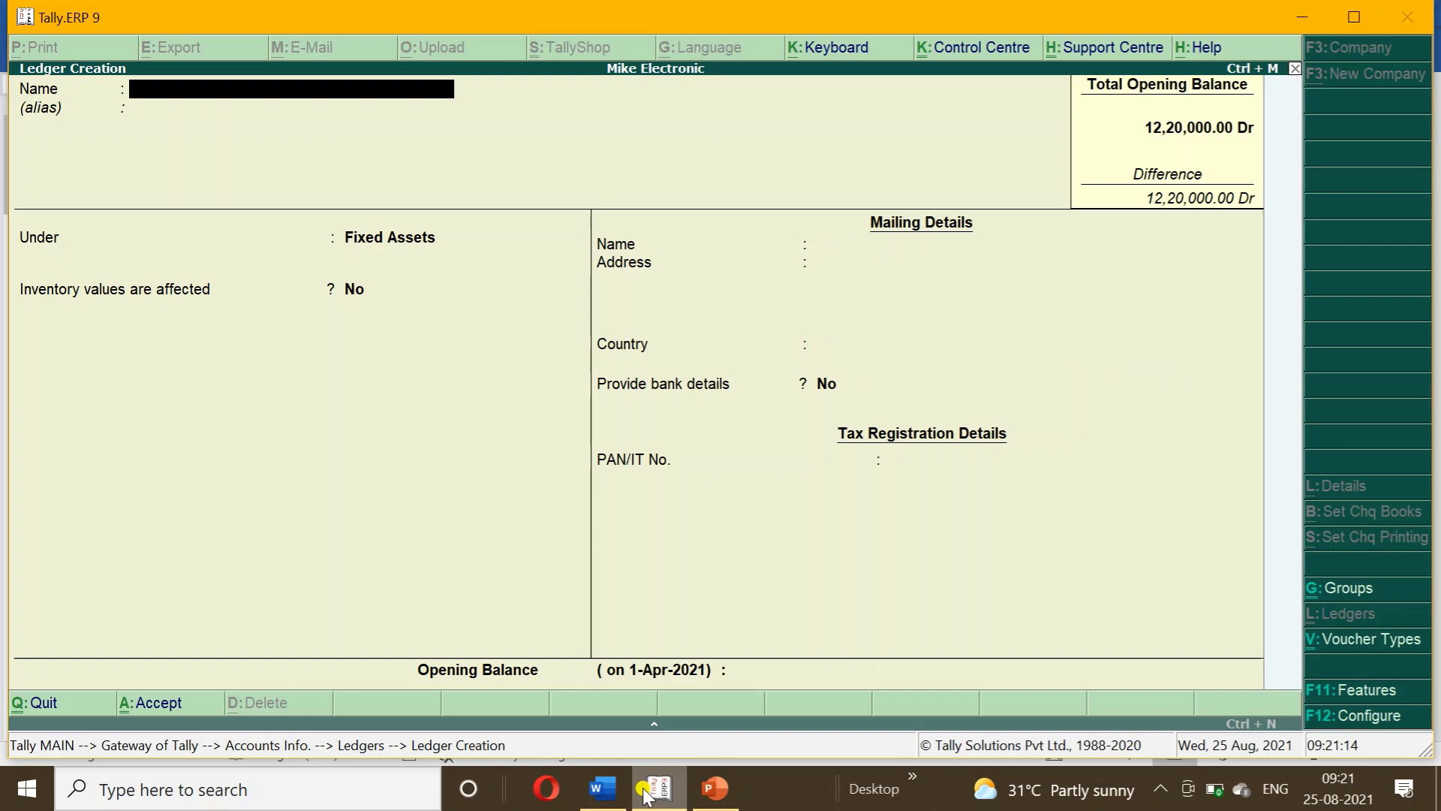
- Start a new ledger named Capital and place it under the Capital Account group
text(Capital)
key(Return)
text(Ca)
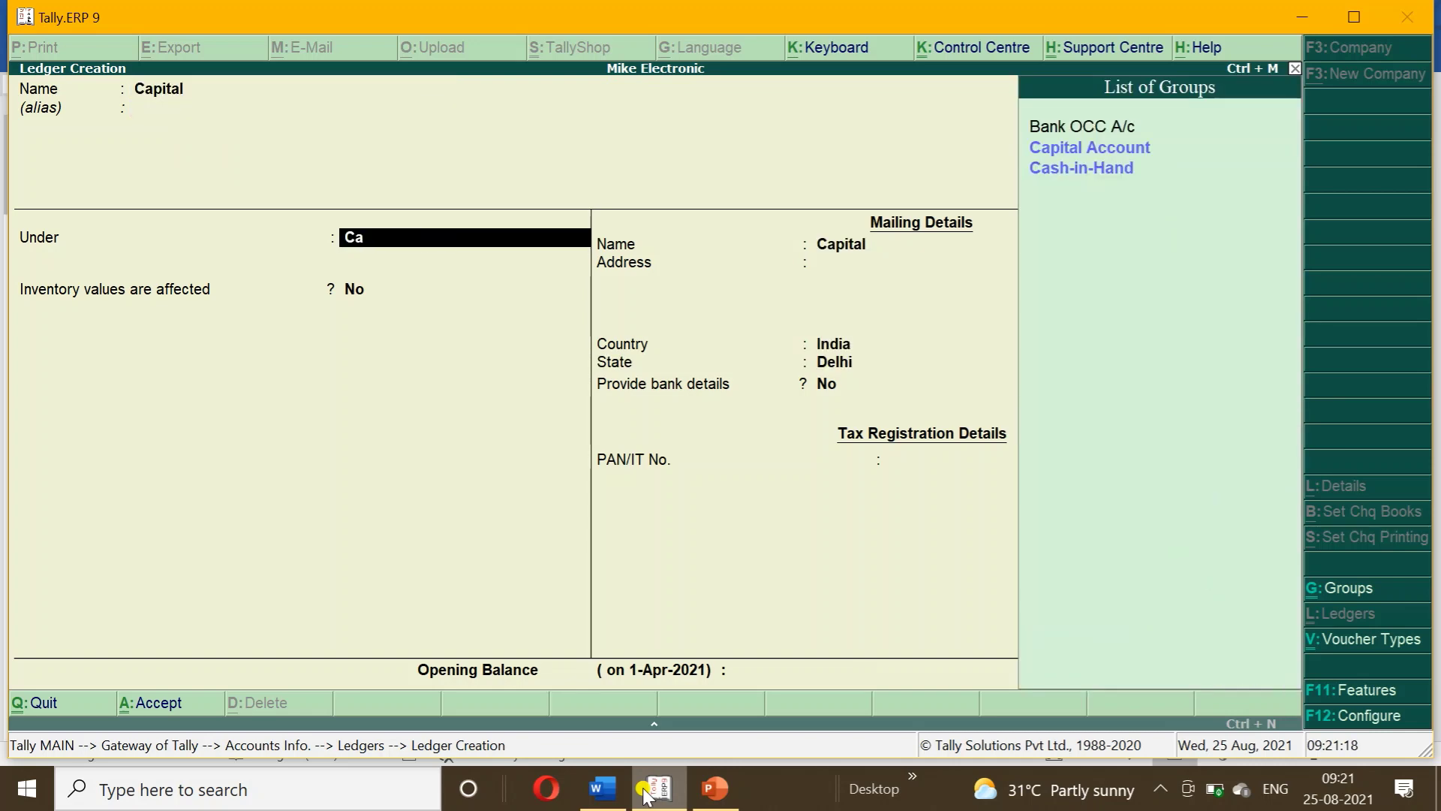
key(Return)
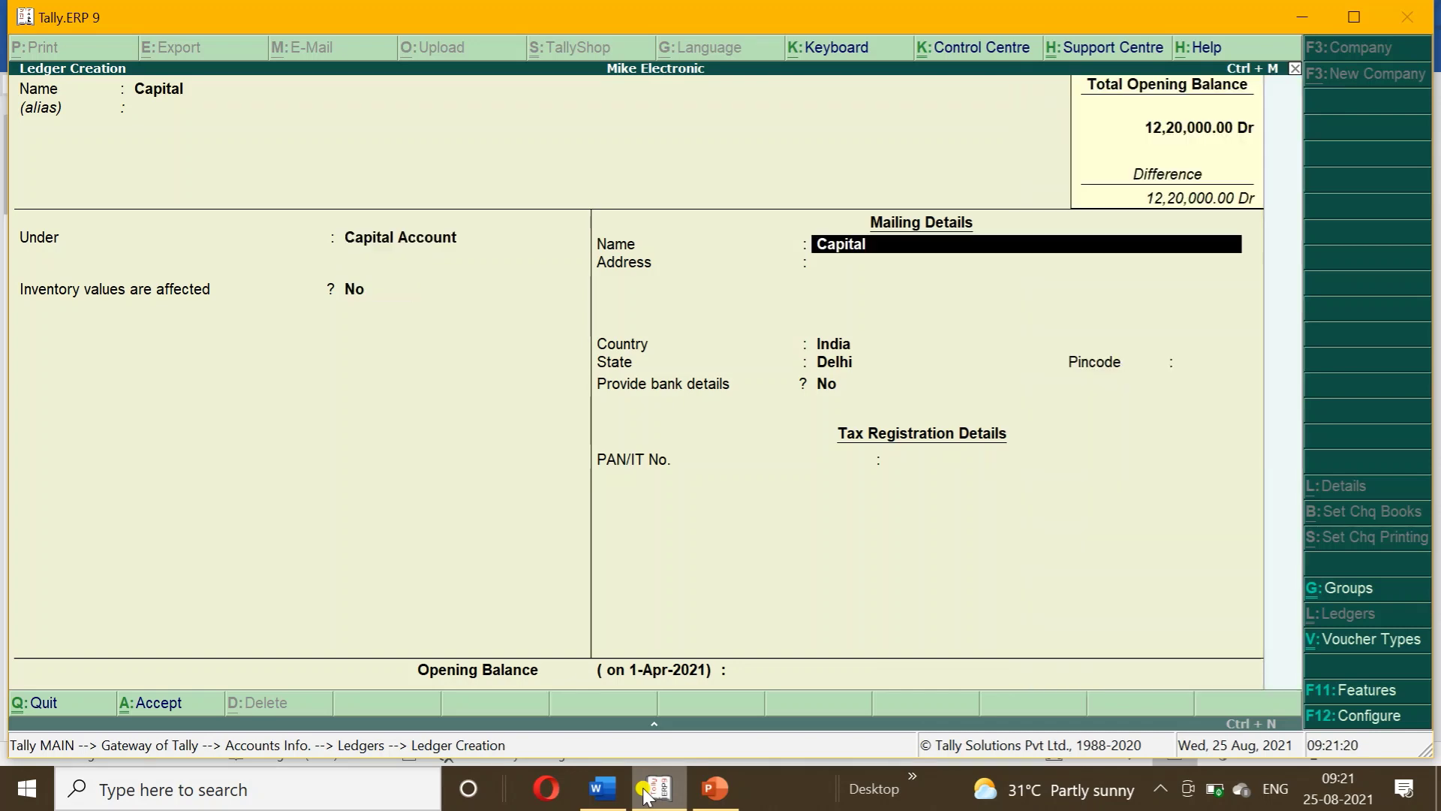
- Give the Capital ledger an opening balance of 12,20,000 Cr, save it and return to the Gateway of Tally
key(Return)
key(Return)
key(Return)
key(Return)
key(Return)
key(Return)
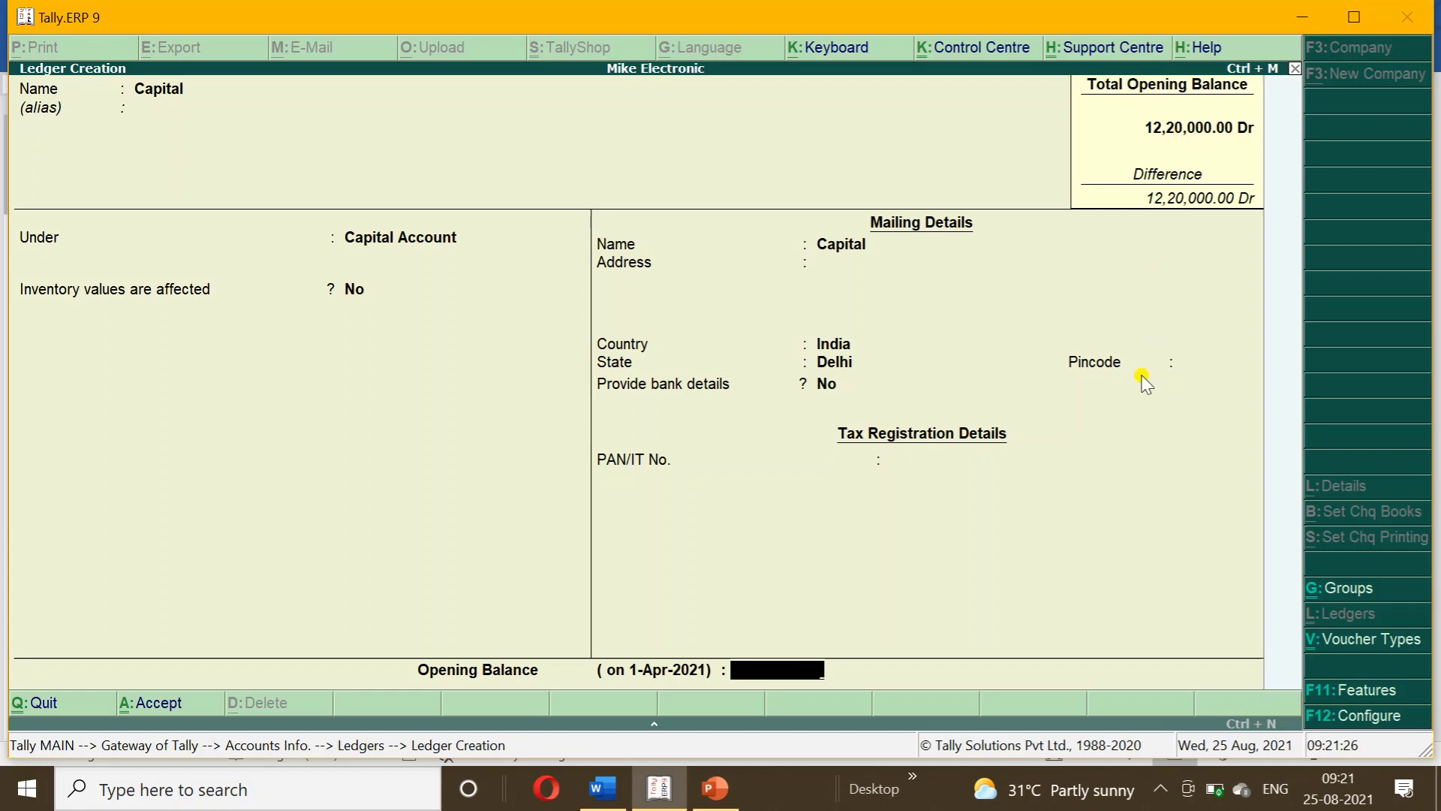
text(1220000)
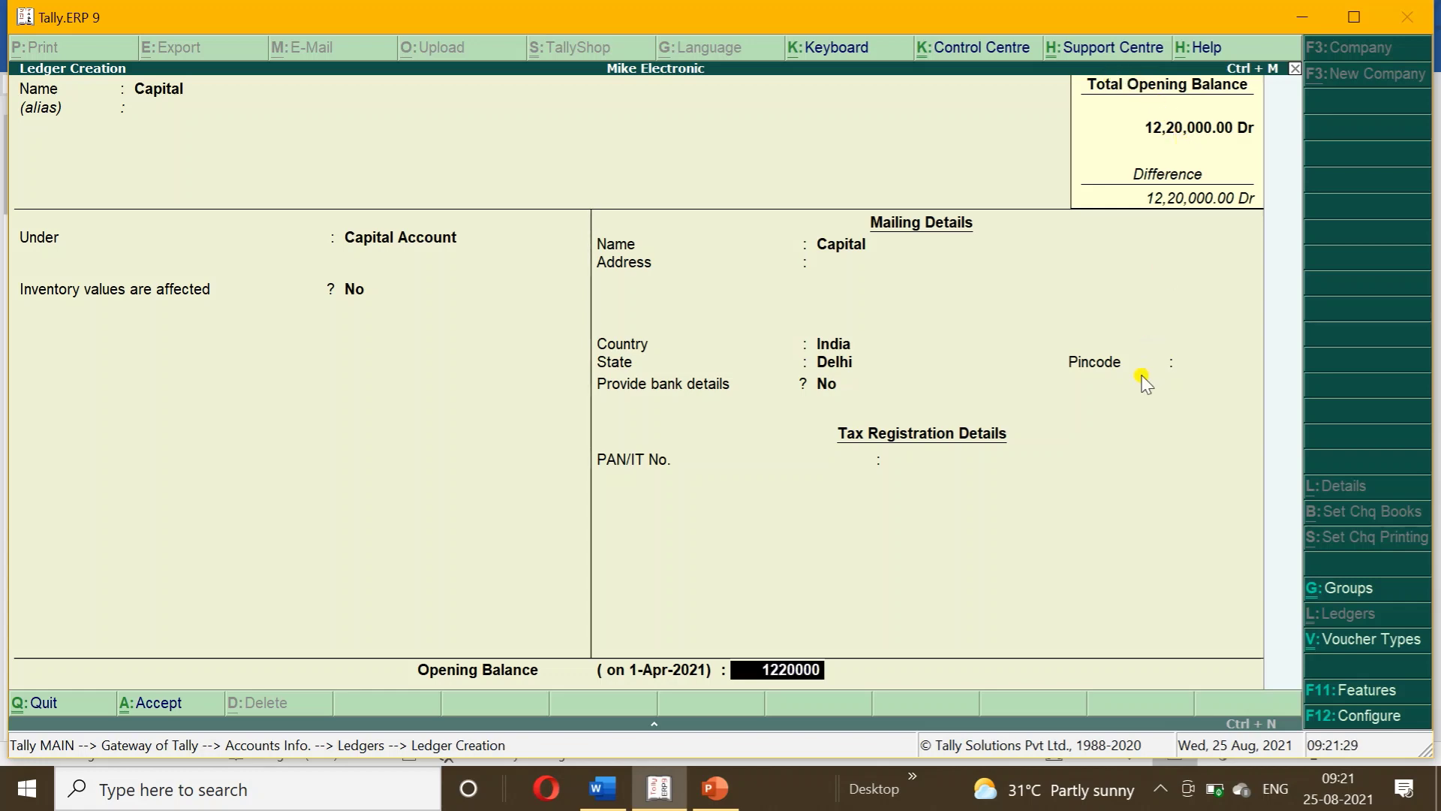
key(Return)
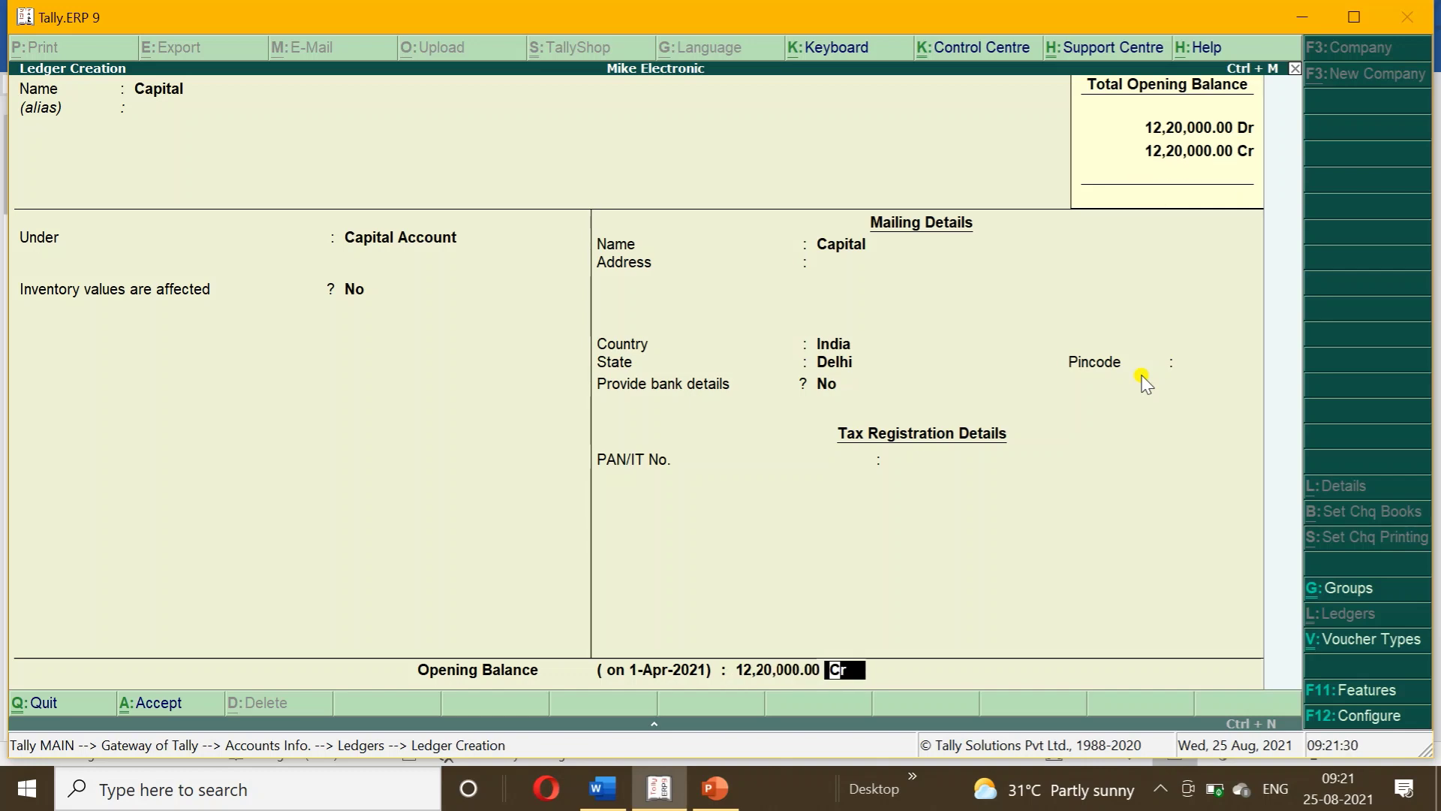
key(Return)
key(Return)
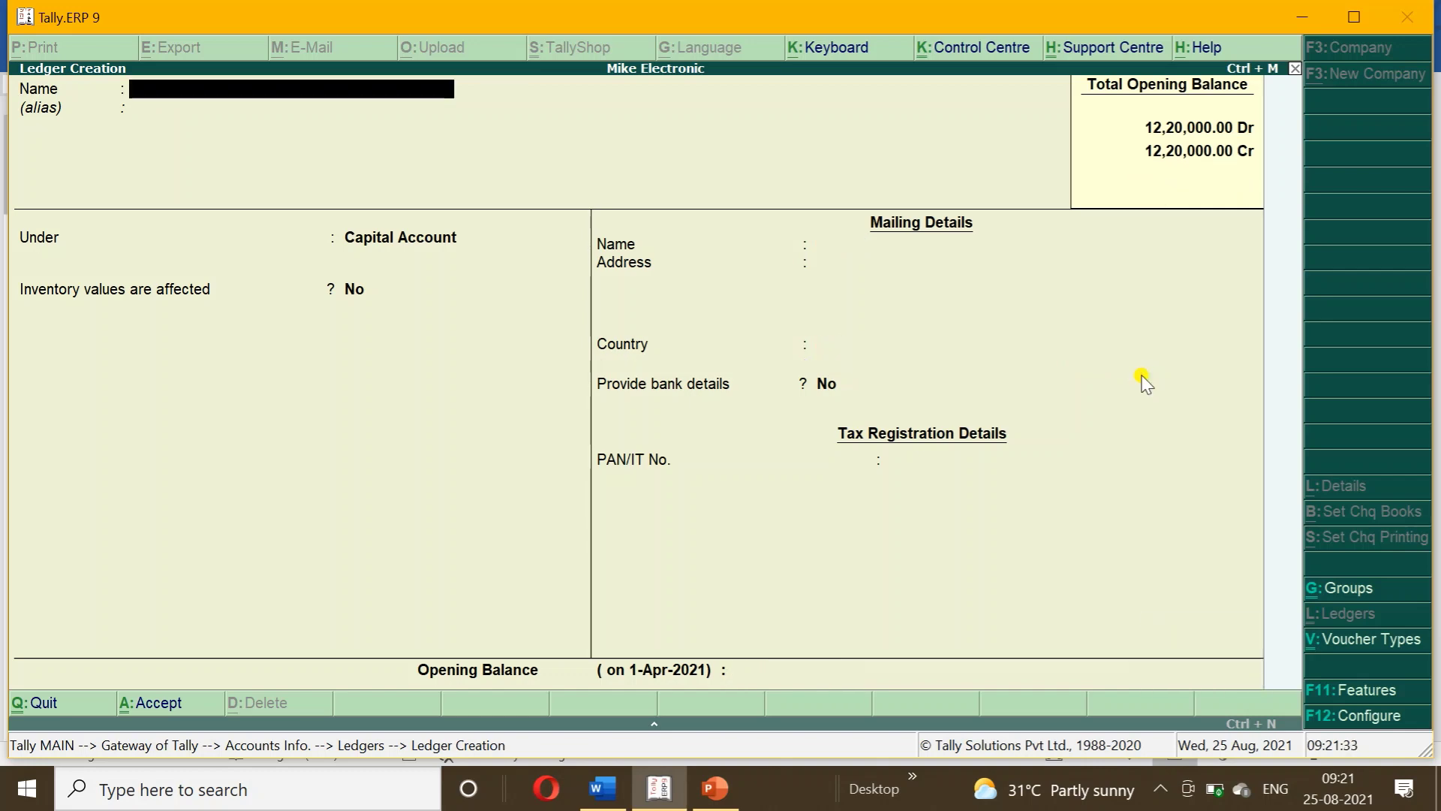
key(Escape)
key(Return)
key(Escape)
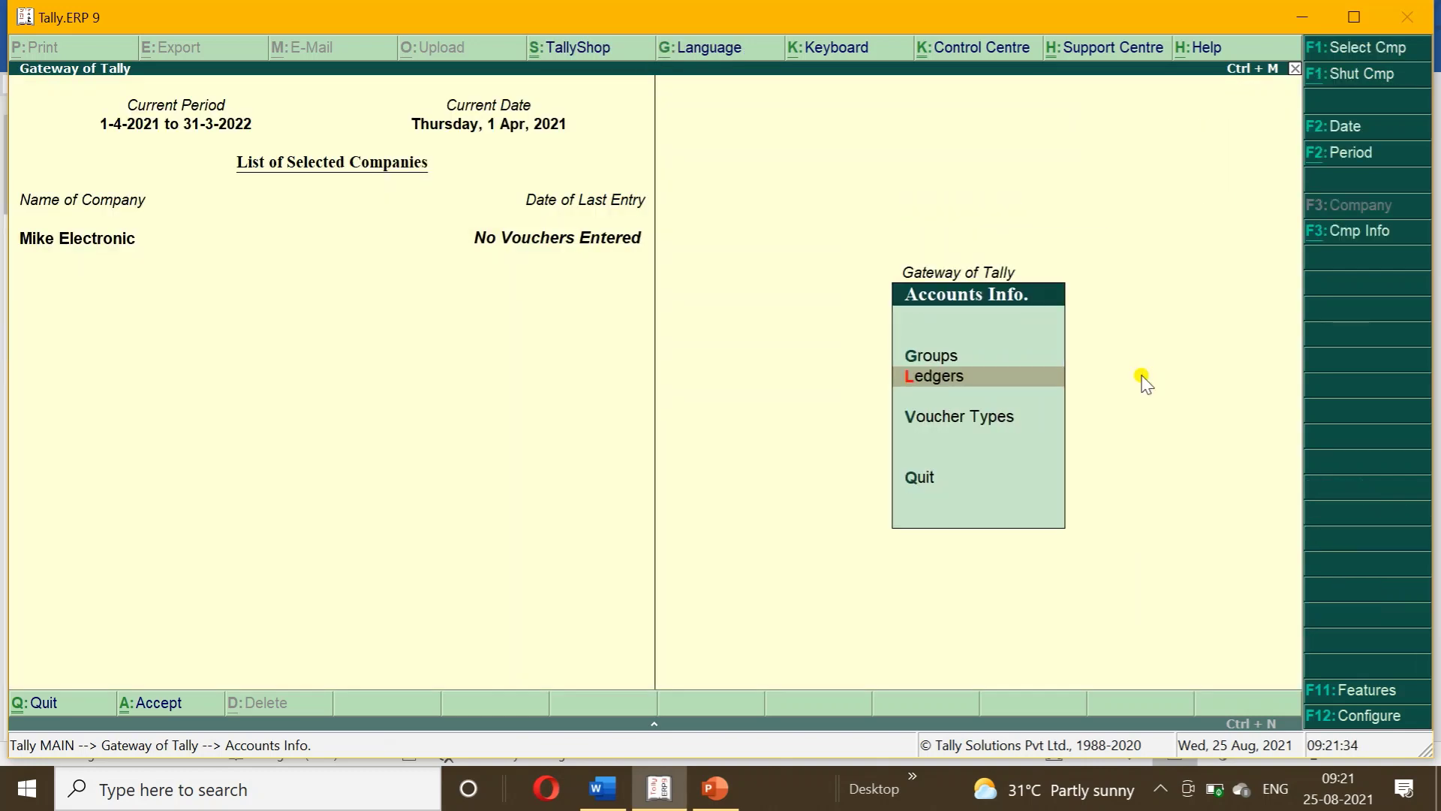
key(Escape)
- Check the purchase order products in the Word assignment and return to Tally.ERP 9
key(Down)
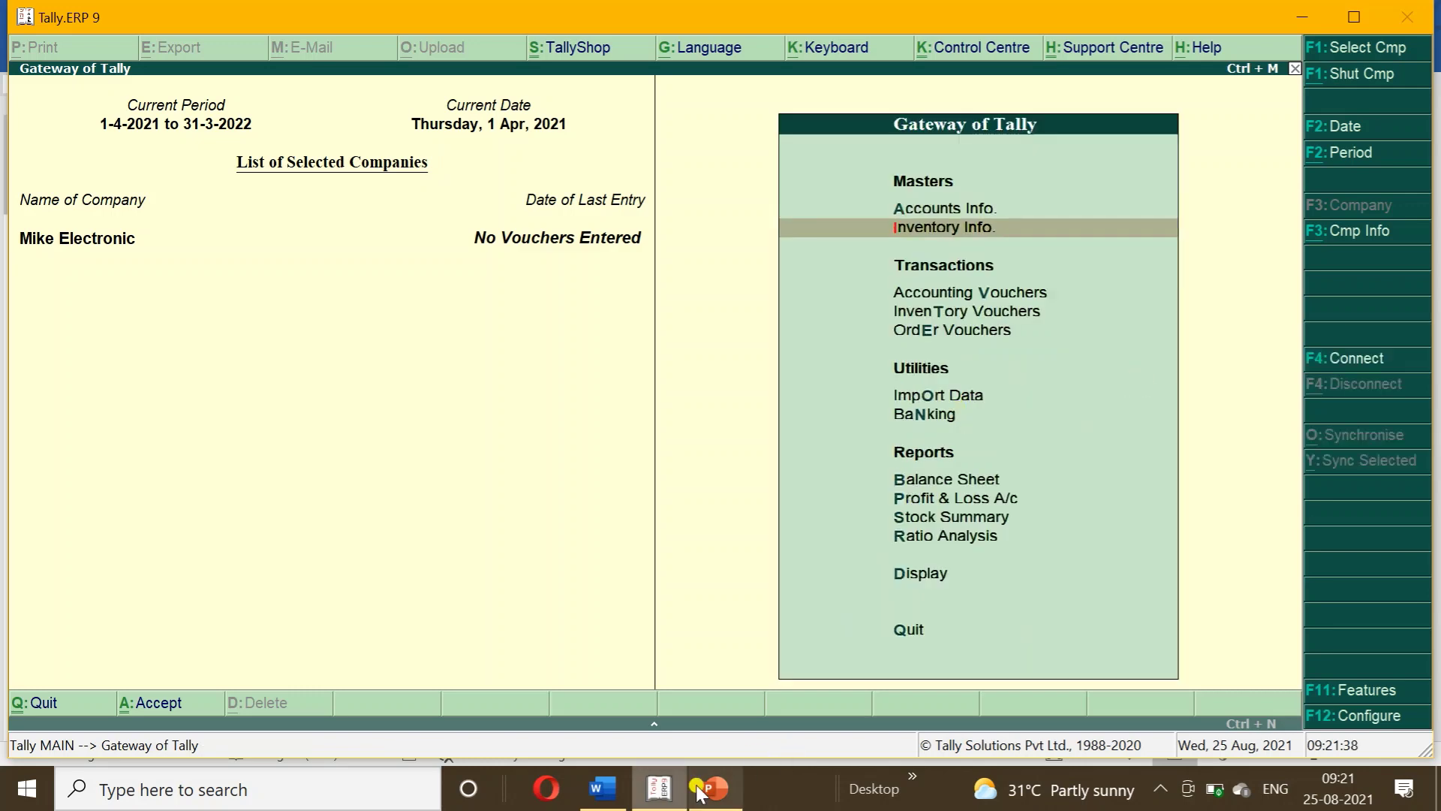
click(602, 788)
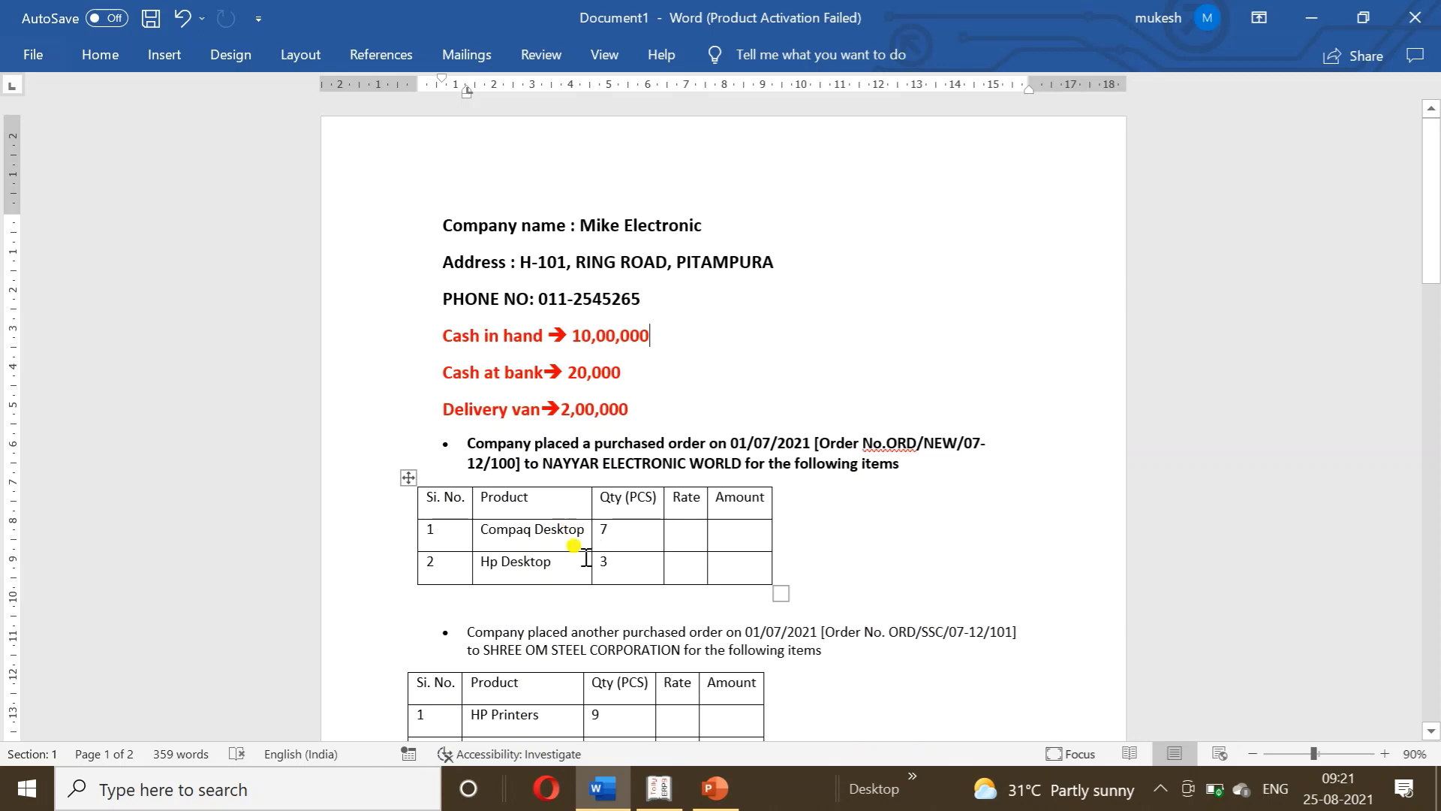
click(595, 792)
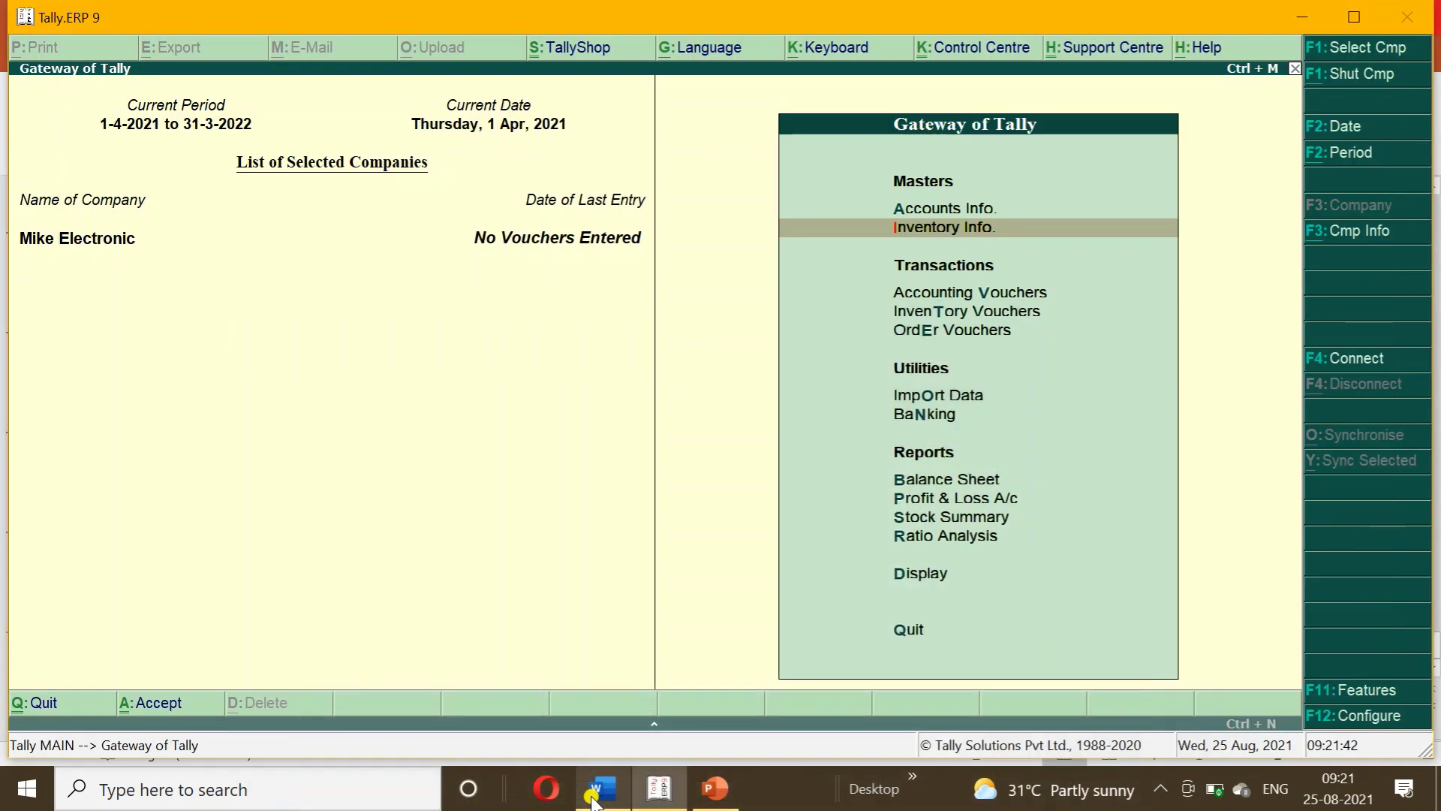
- Create a stock group named Electronic under Primary, save it and return to the Inventory Info. menu
key(Return)
key(Return)
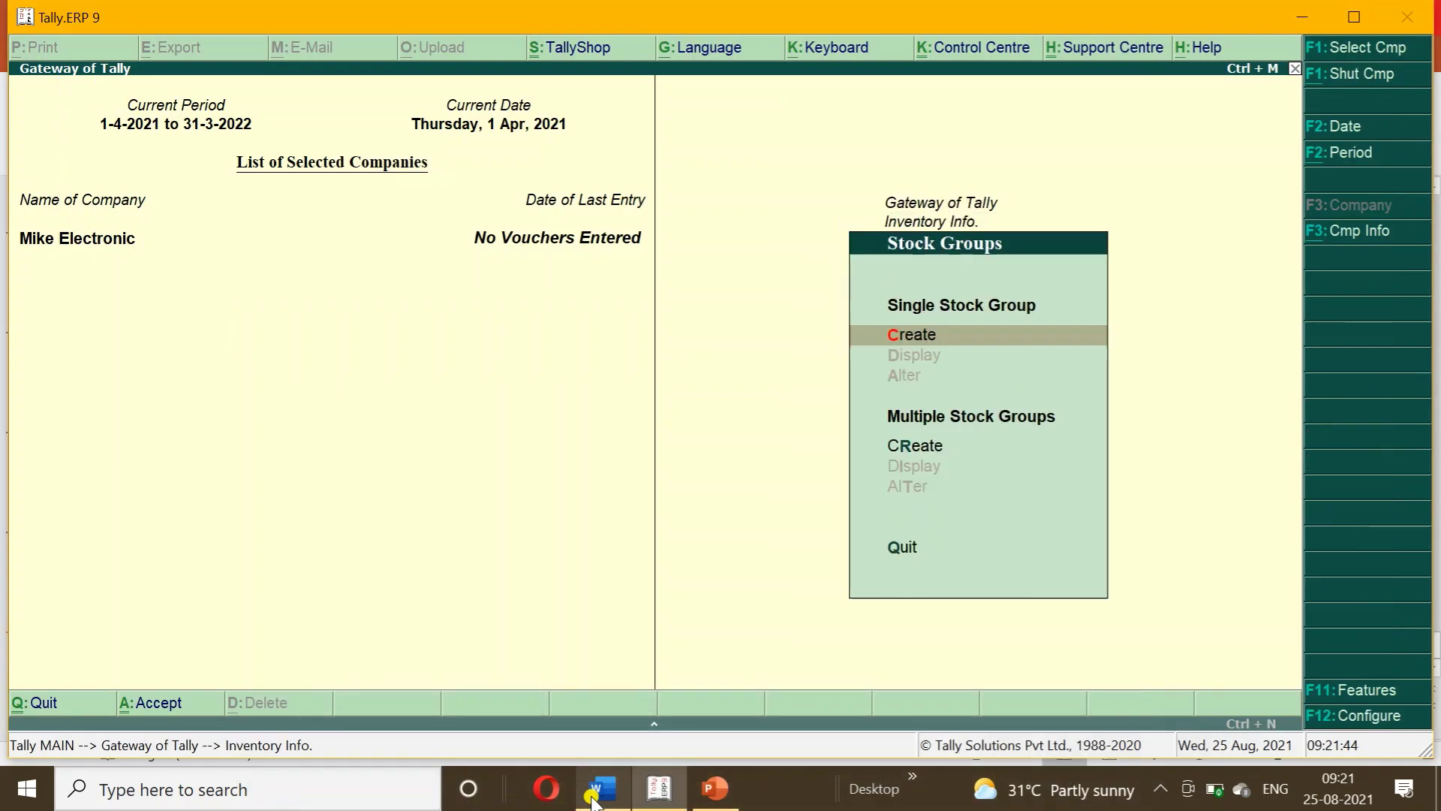
key(Return)
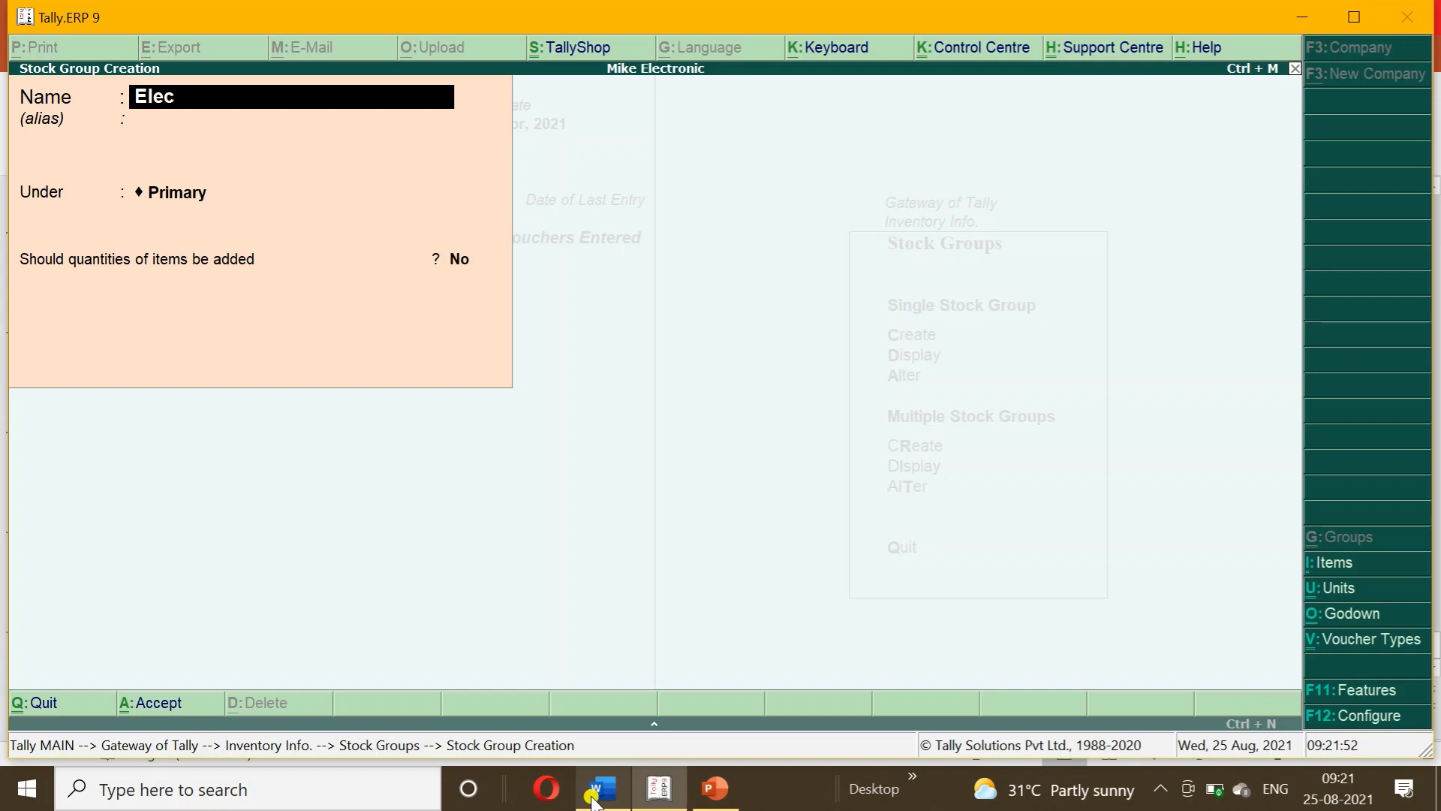
key(Return)
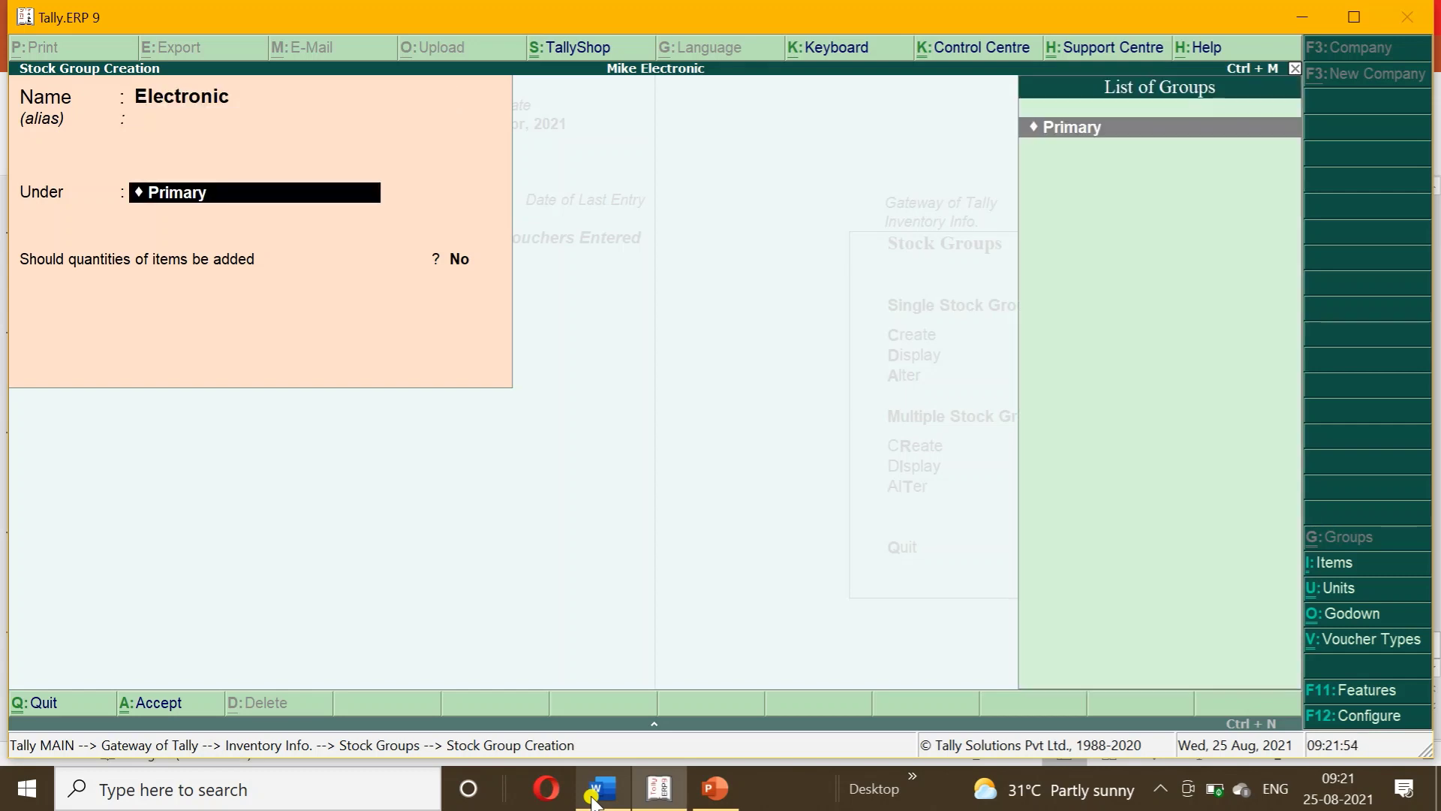
key(Return)
key(Return)
key(Return)
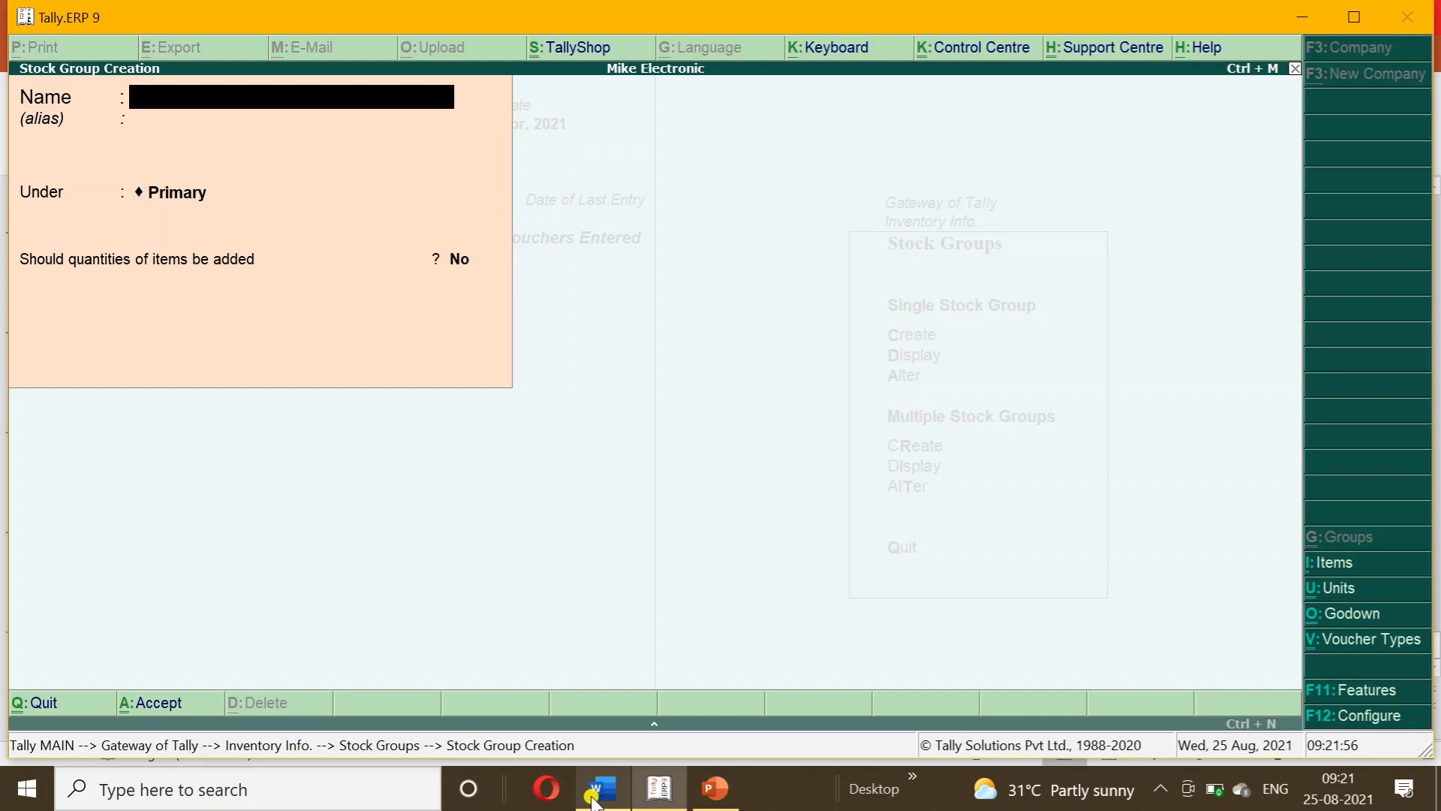
key(Escape)
key(Down)
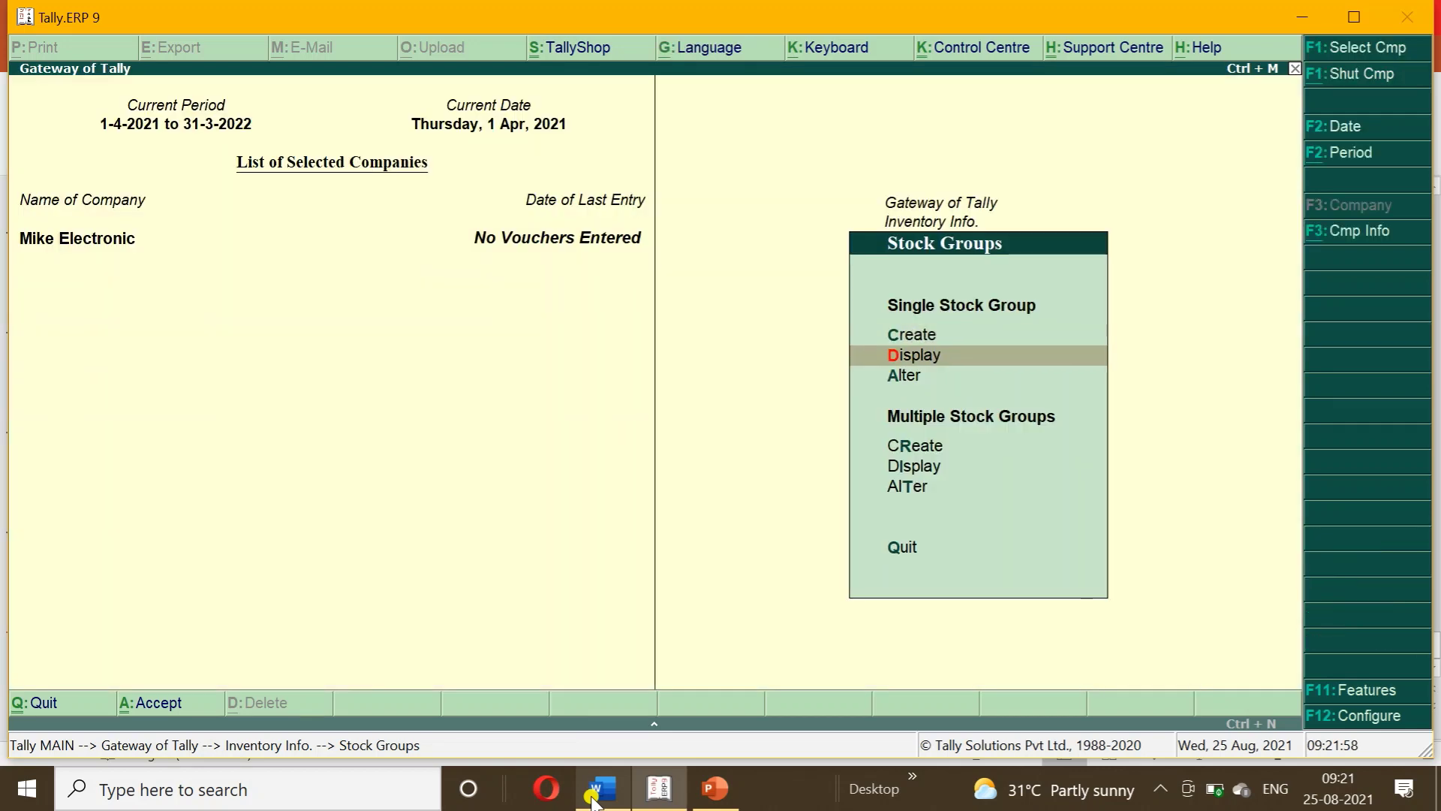
key(Down)
key(Escape)
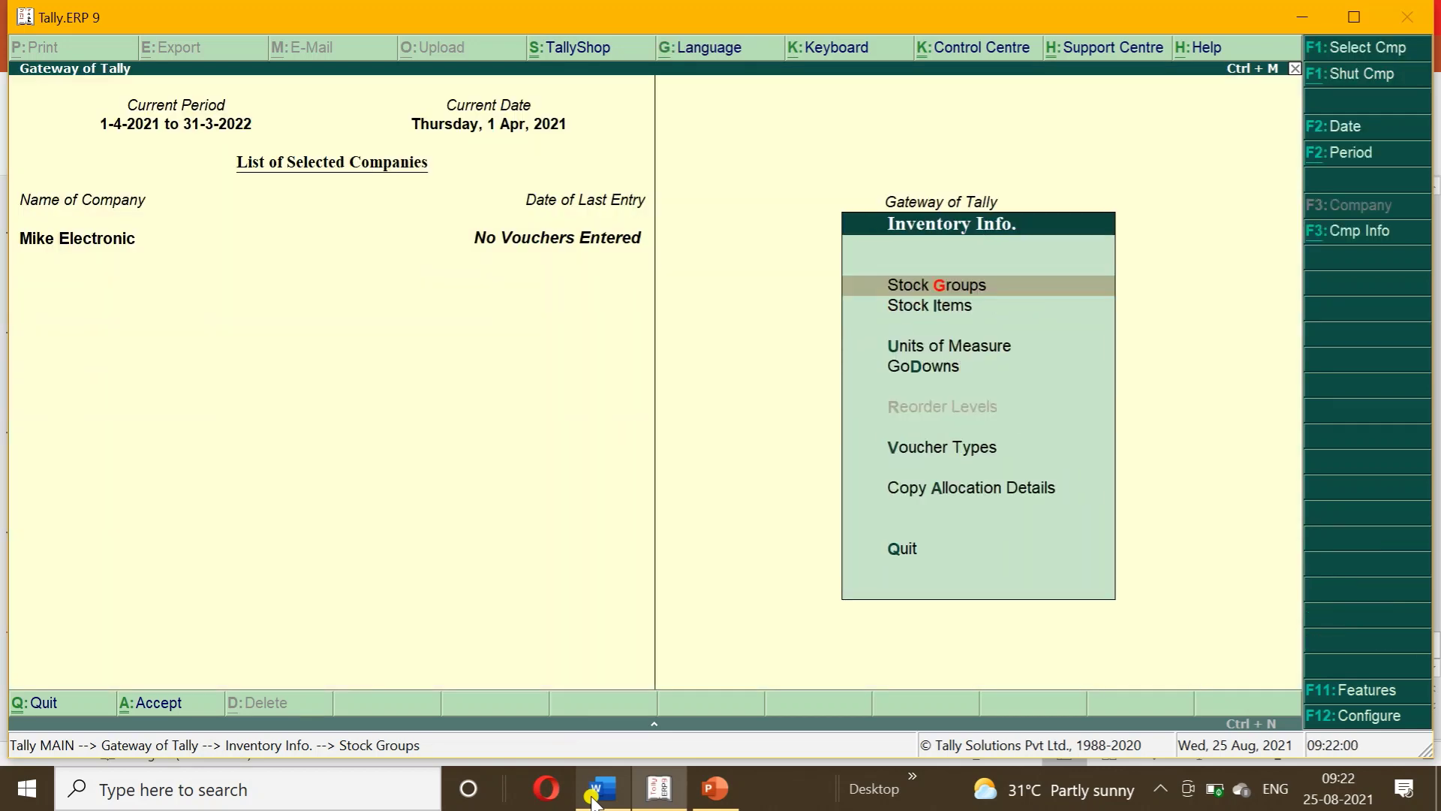
- Create a simple unit of measure with symbol pcs and formal name Pieces, and return to the Inventory Info. menu
key(Down)
key(Down)
key(Return)
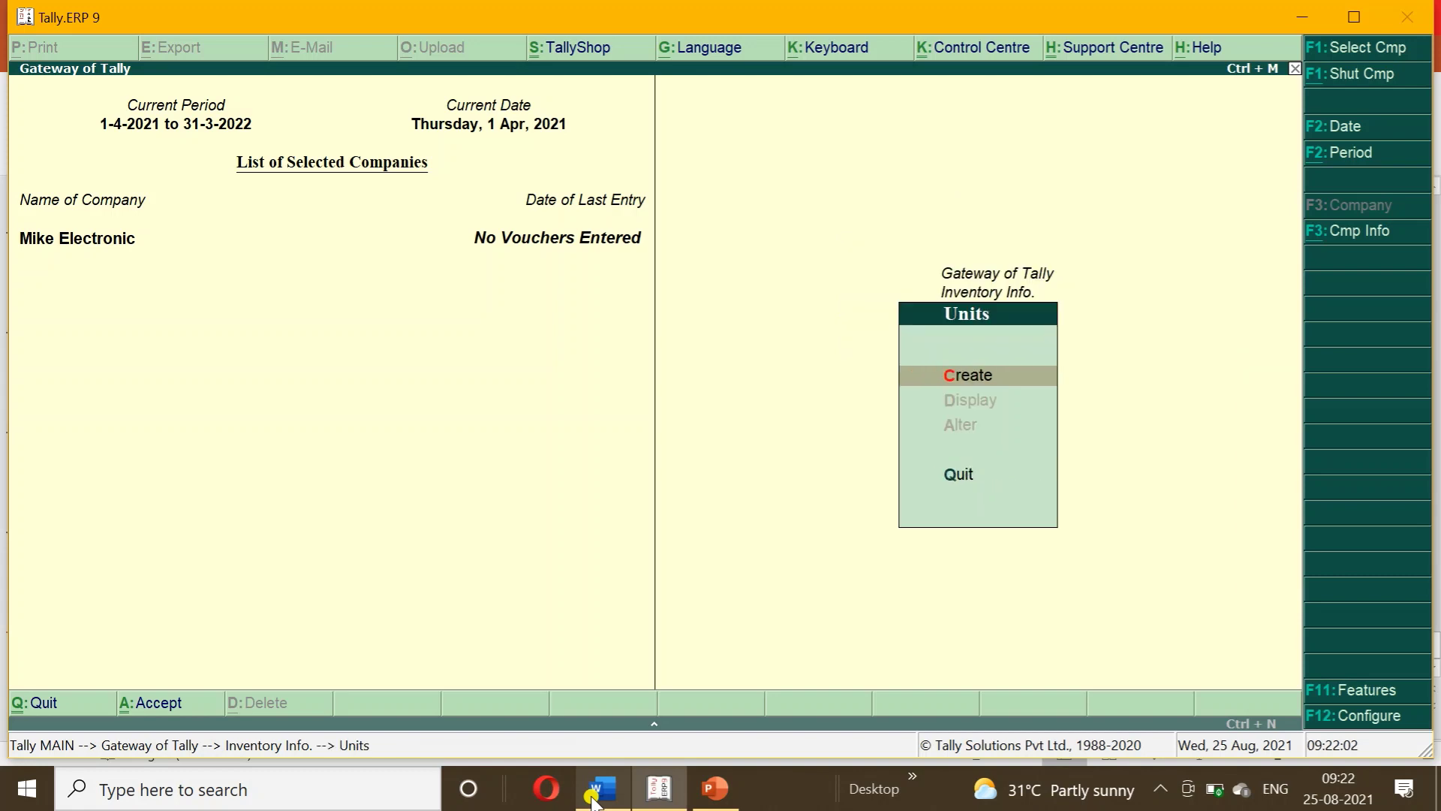
key(Return)
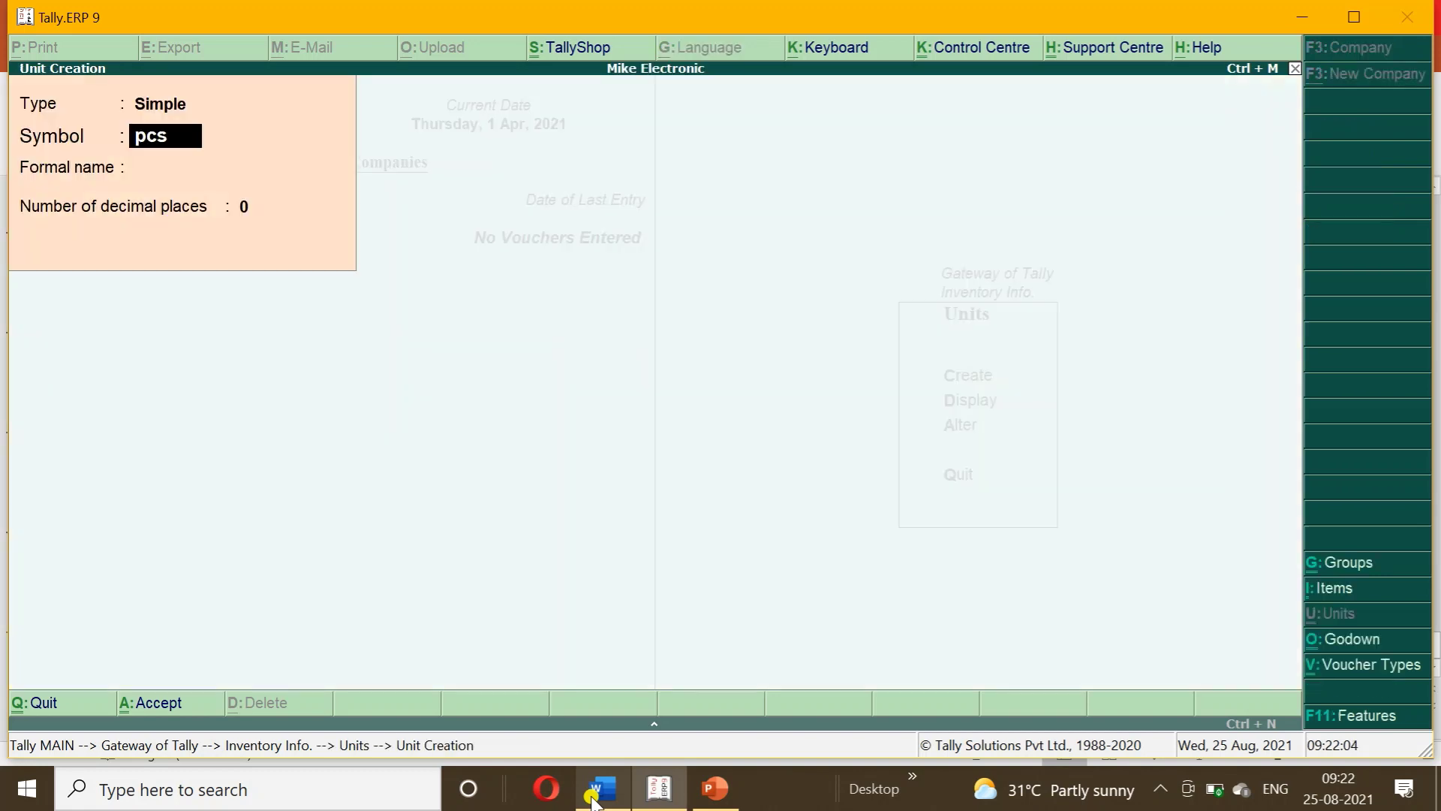
key(Return)
key(Return)
key(Up)
key(Up)
key(Return)
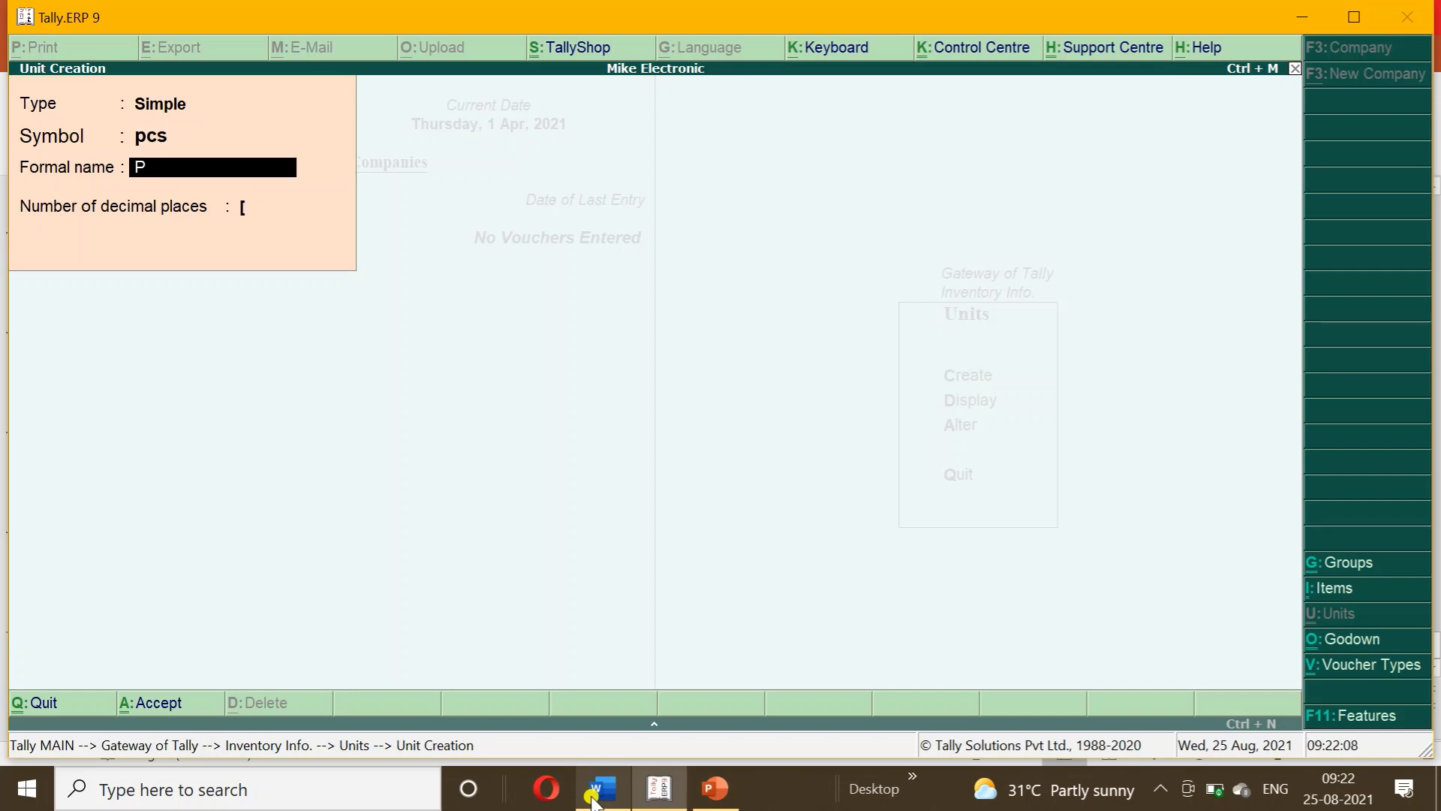
key(Return)
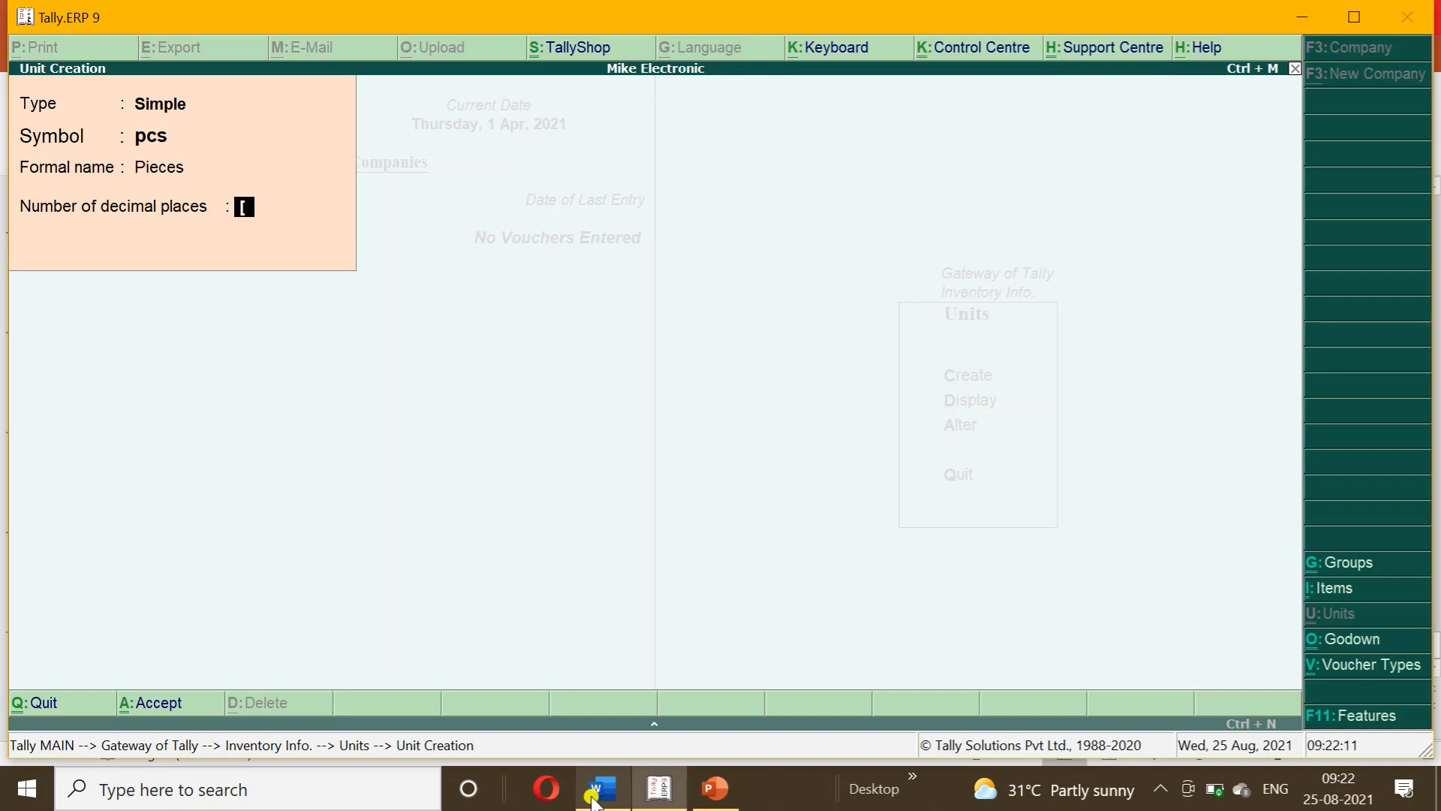
key(Return)
key(Escape)
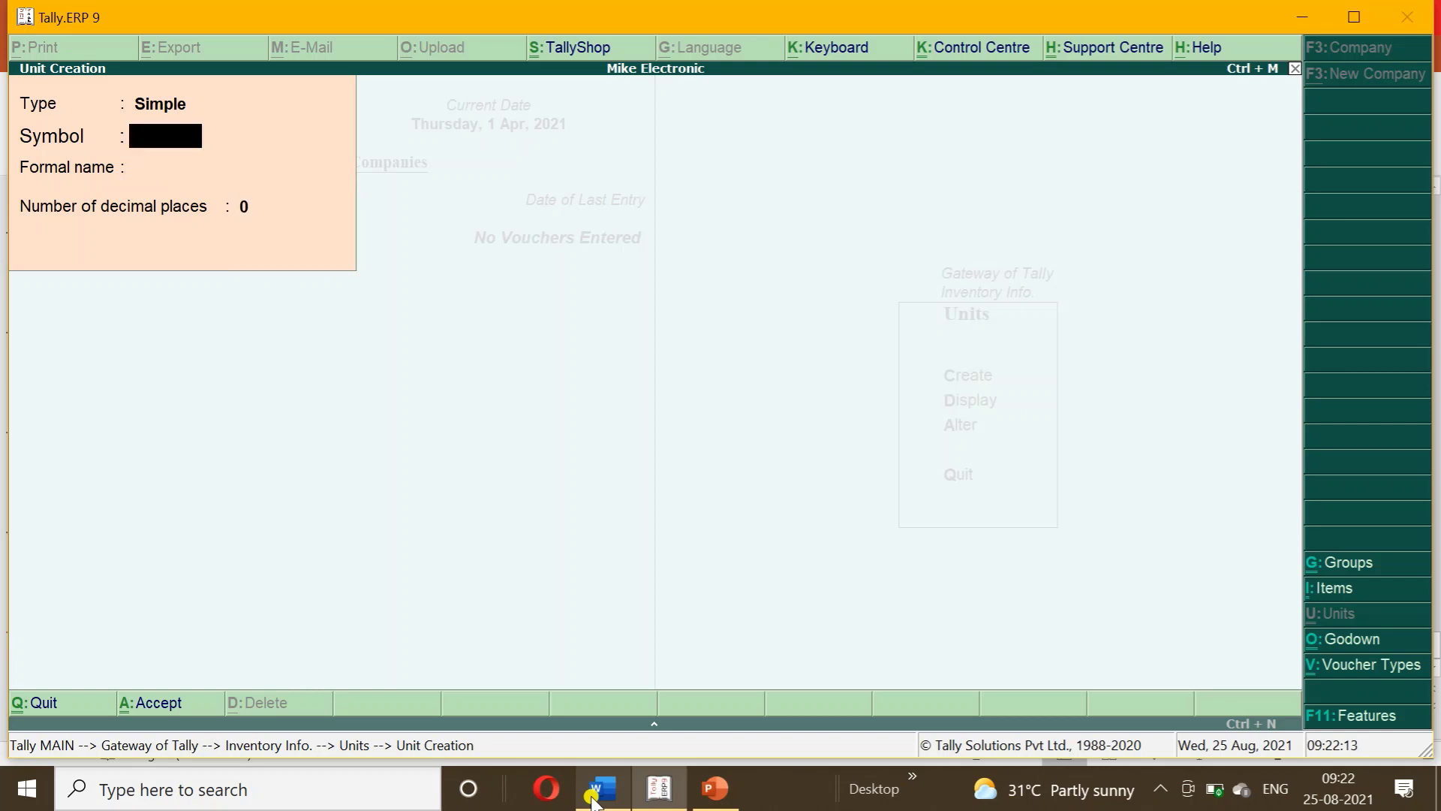
key(Escape)
key(Return)
key(Escape)
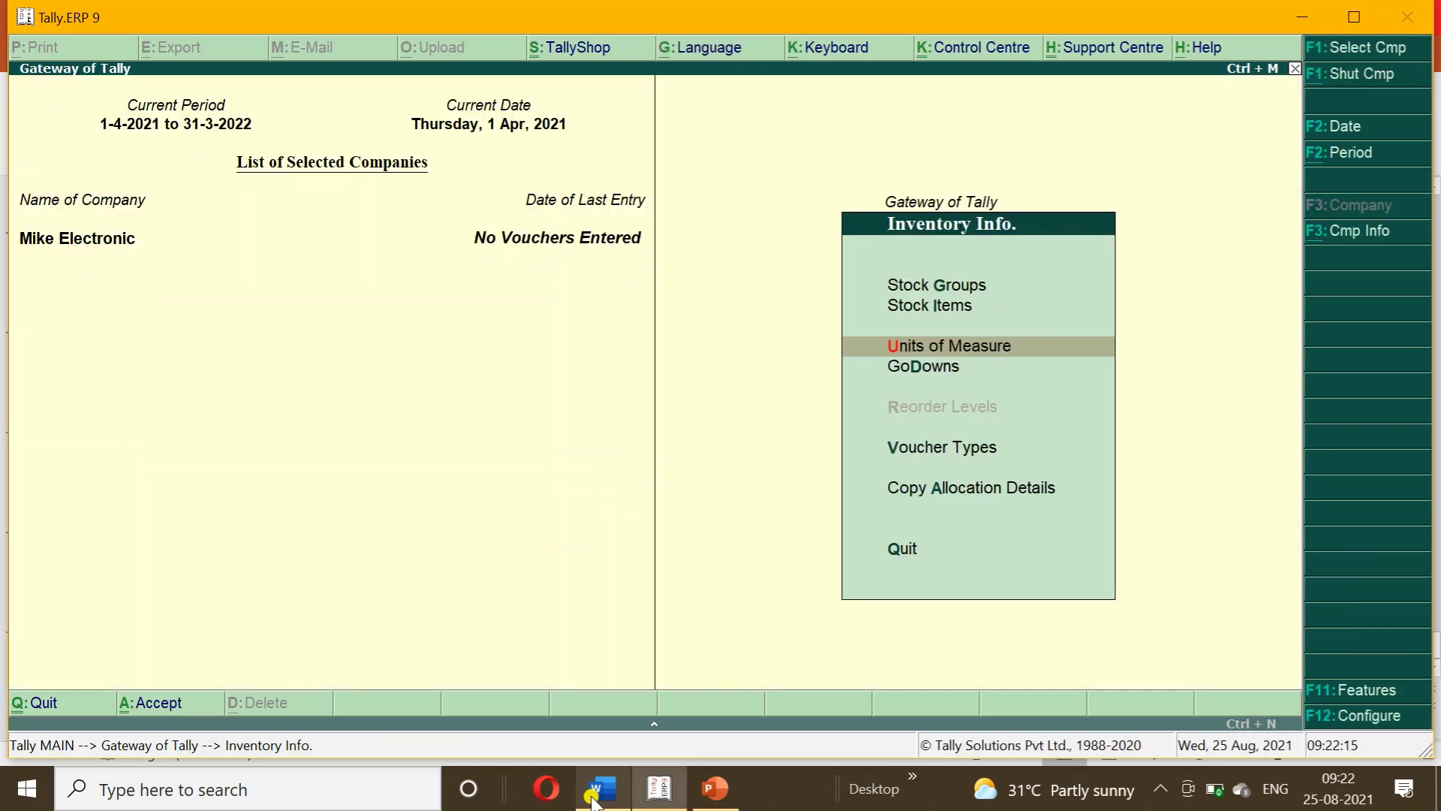
- Open single godown creation and copy the name South Delhi Godown from the goods received entry in the Word assignment
key(Down)
key(Return)
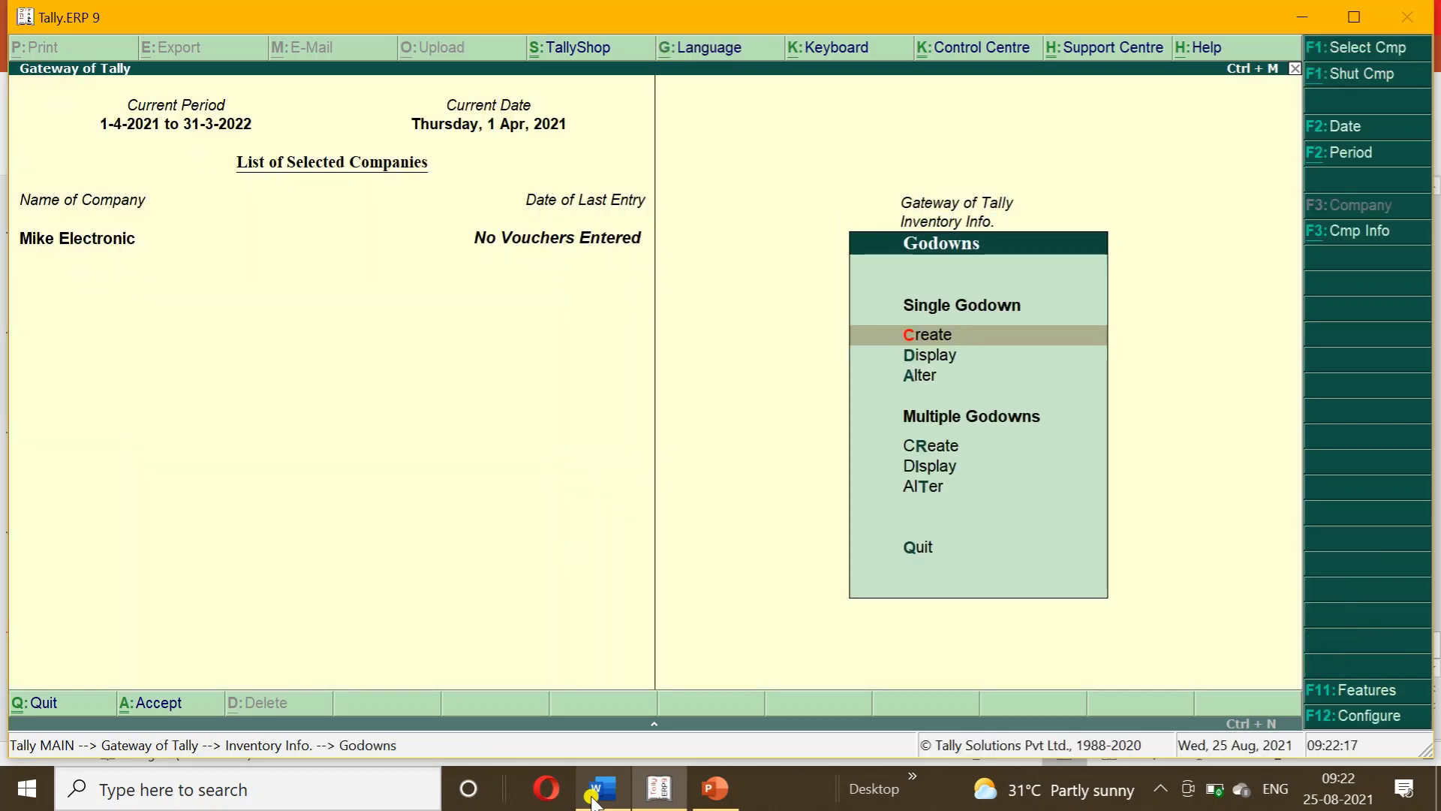
key(Return)
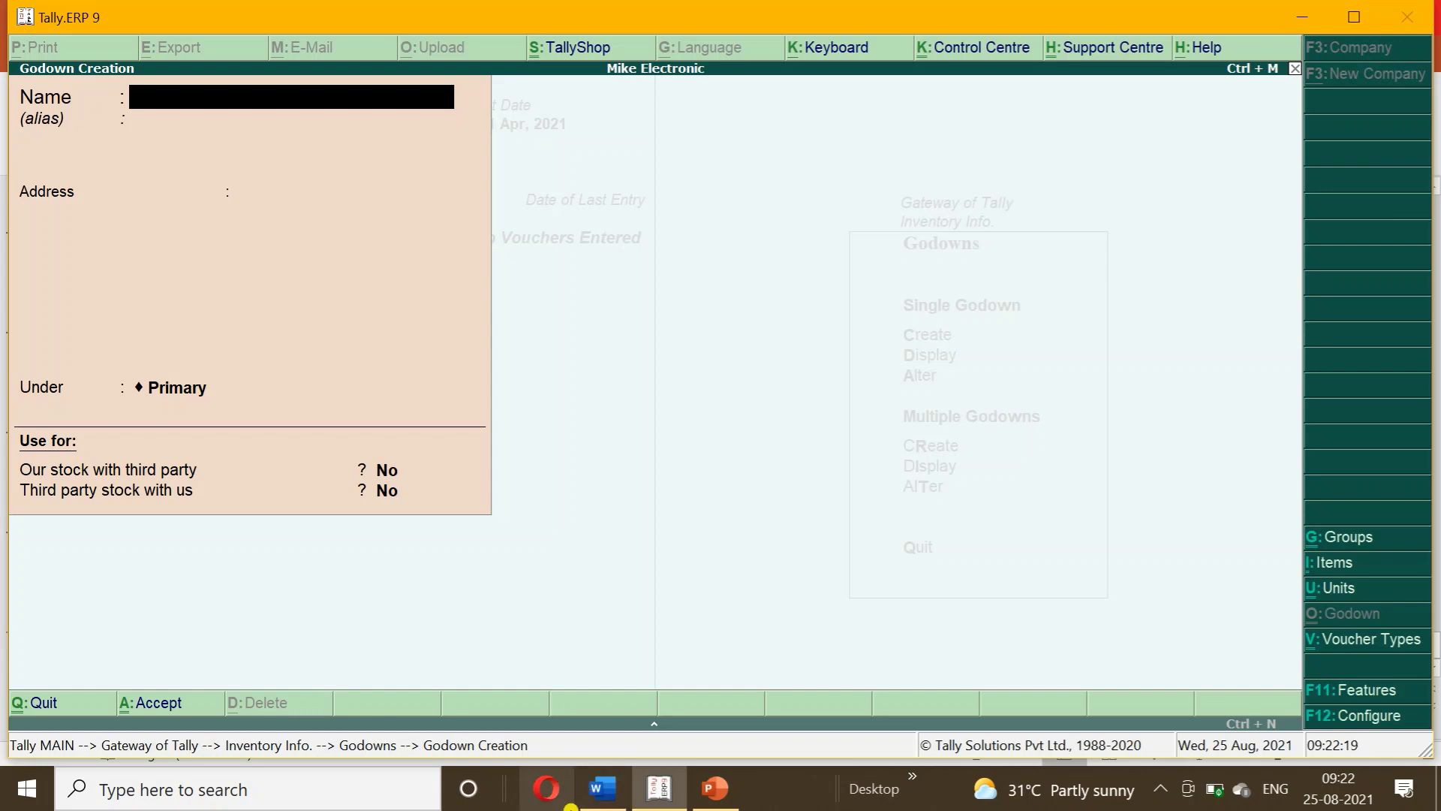
click(714, 789)
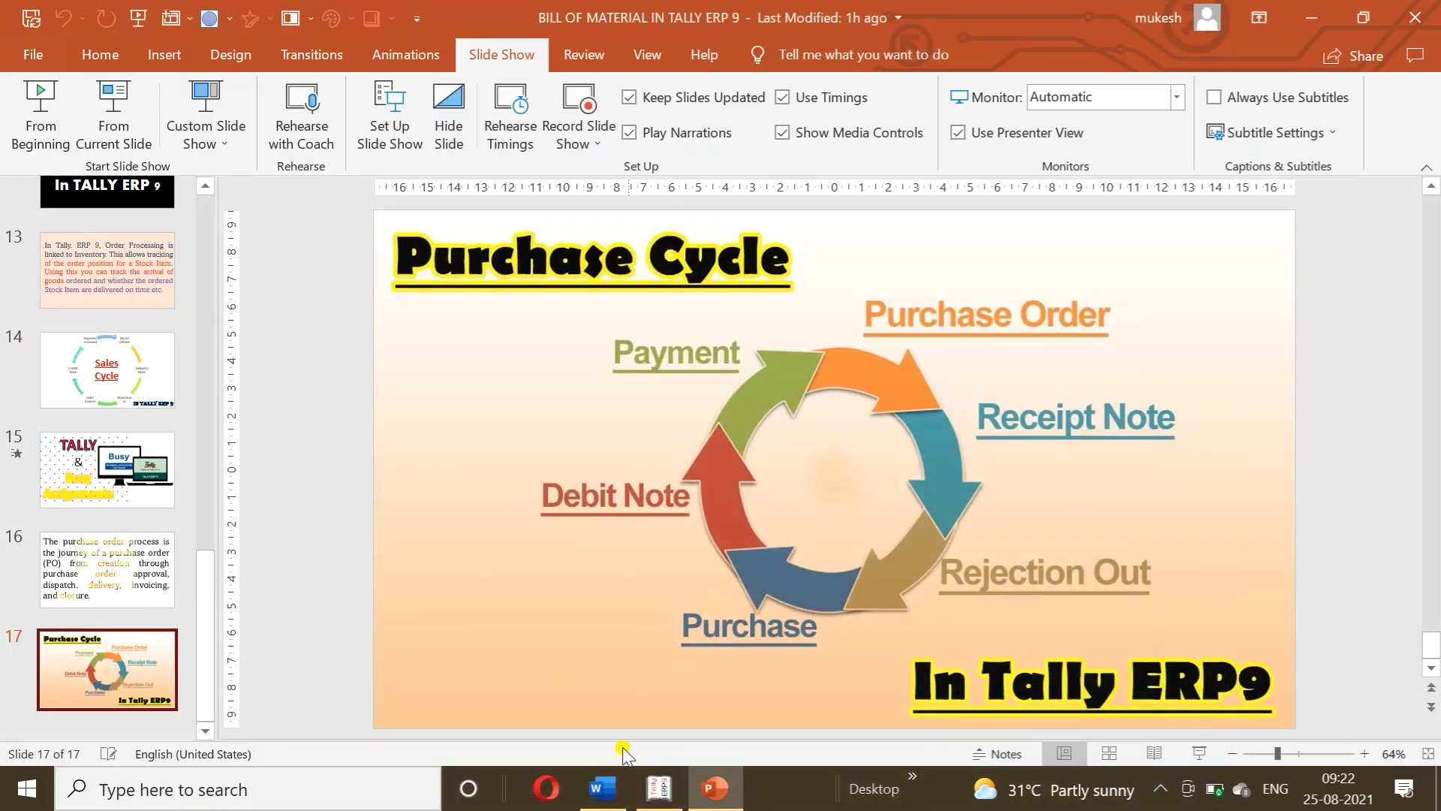
click(602, 787)
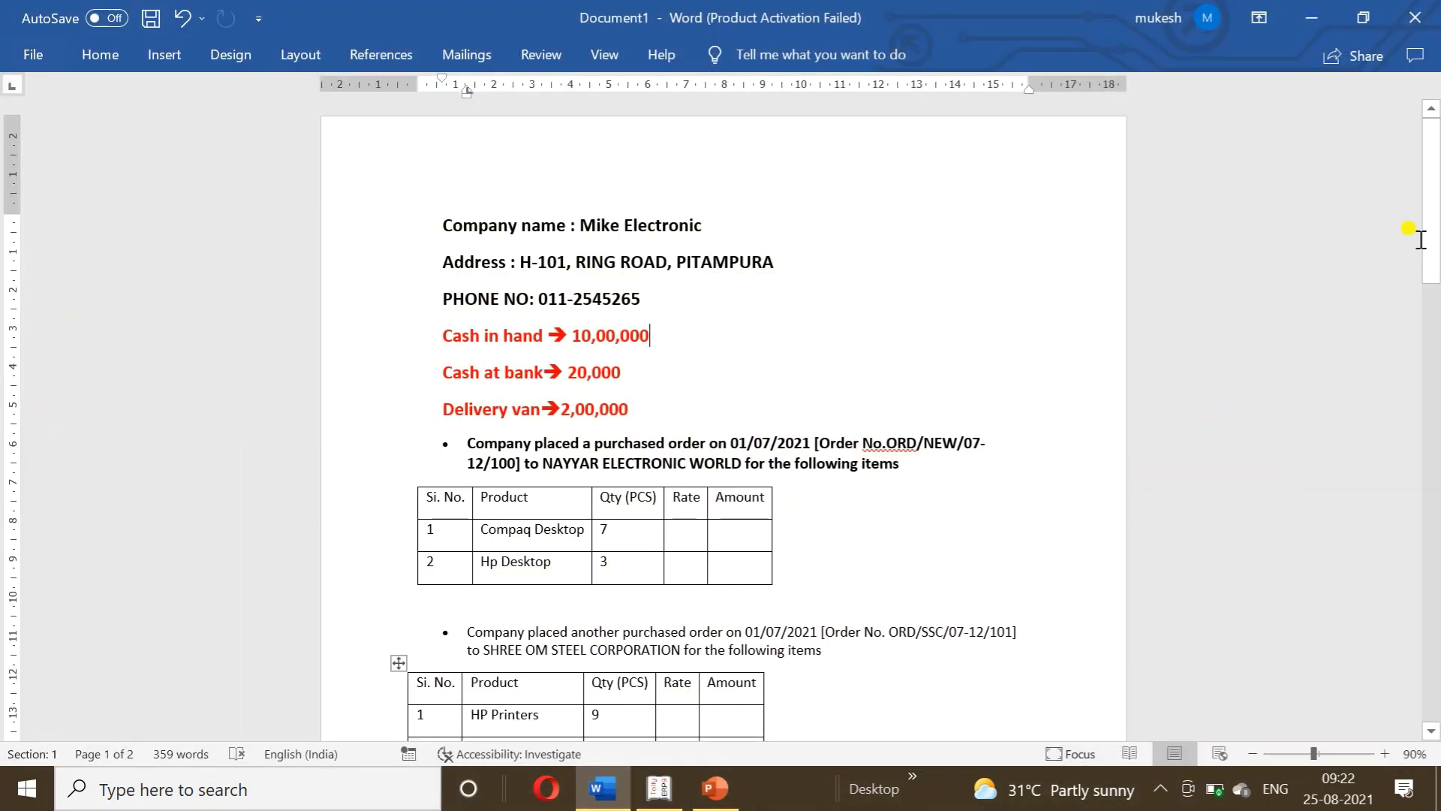
drag(1431, 233, 1433, 389)
drag(849, 473, 984, 488)
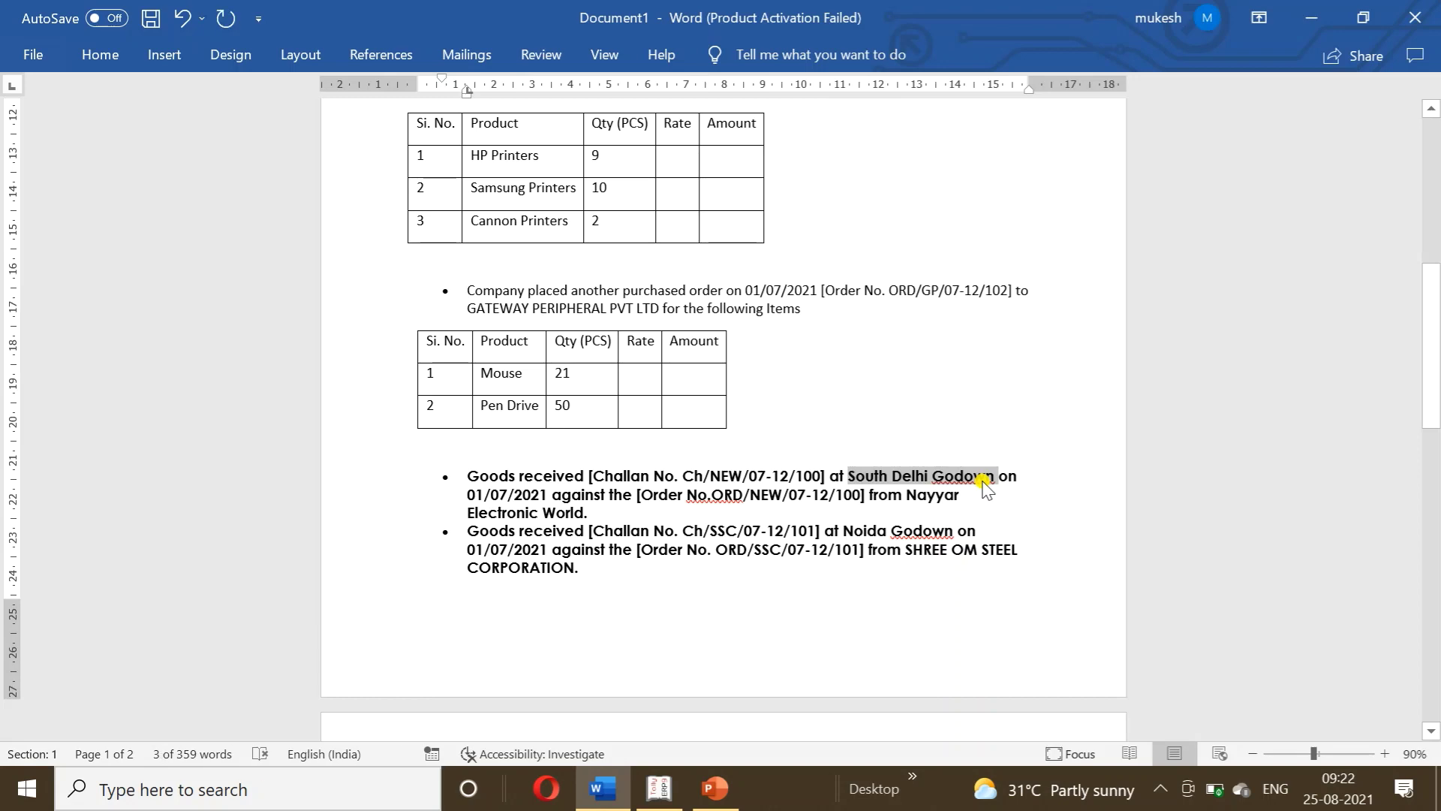
- Return to Tally.ERP 9 and create a godown named South Delhi Godown under Primary, with both third-party stock options set to No
click(657, 789)
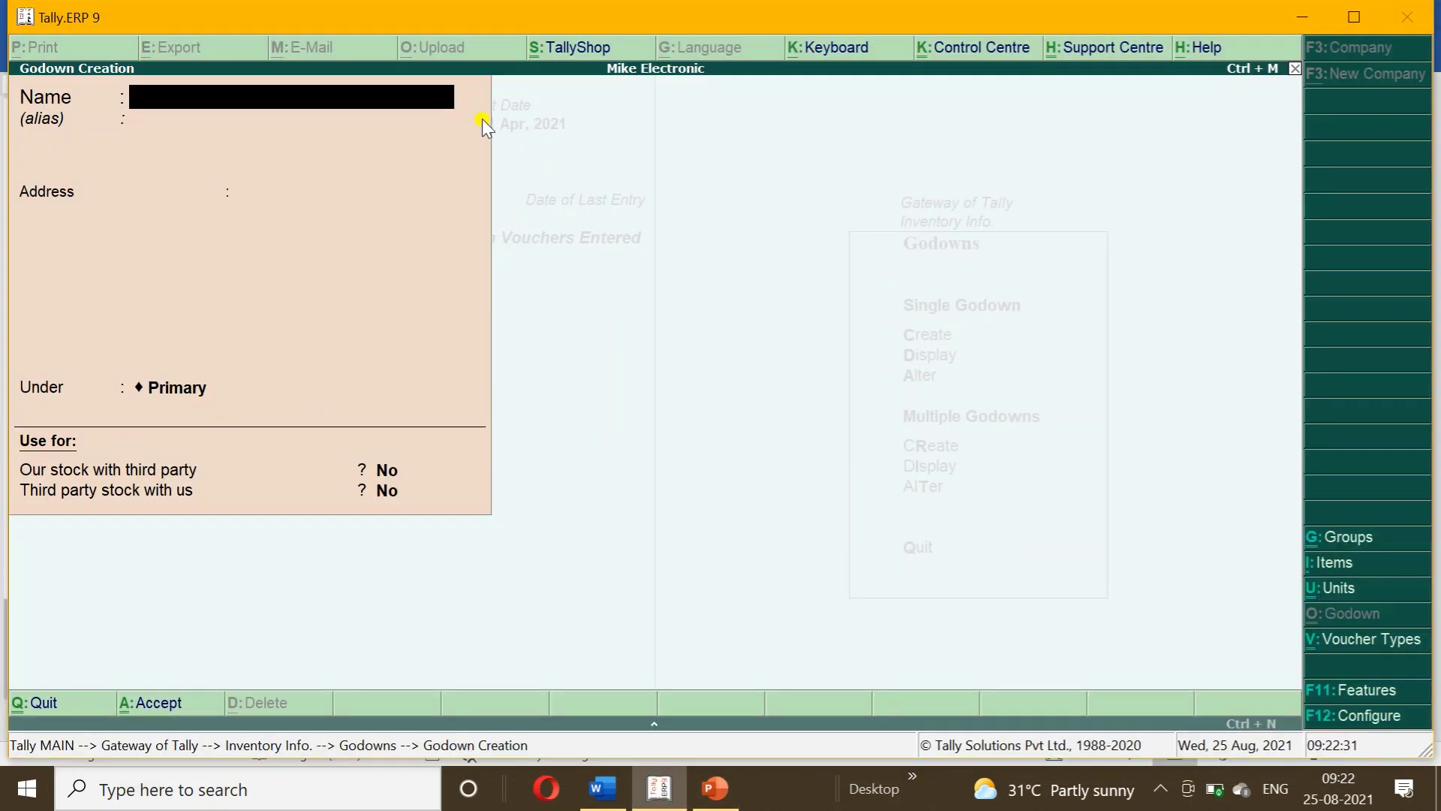
key(ctrl+alt+v)
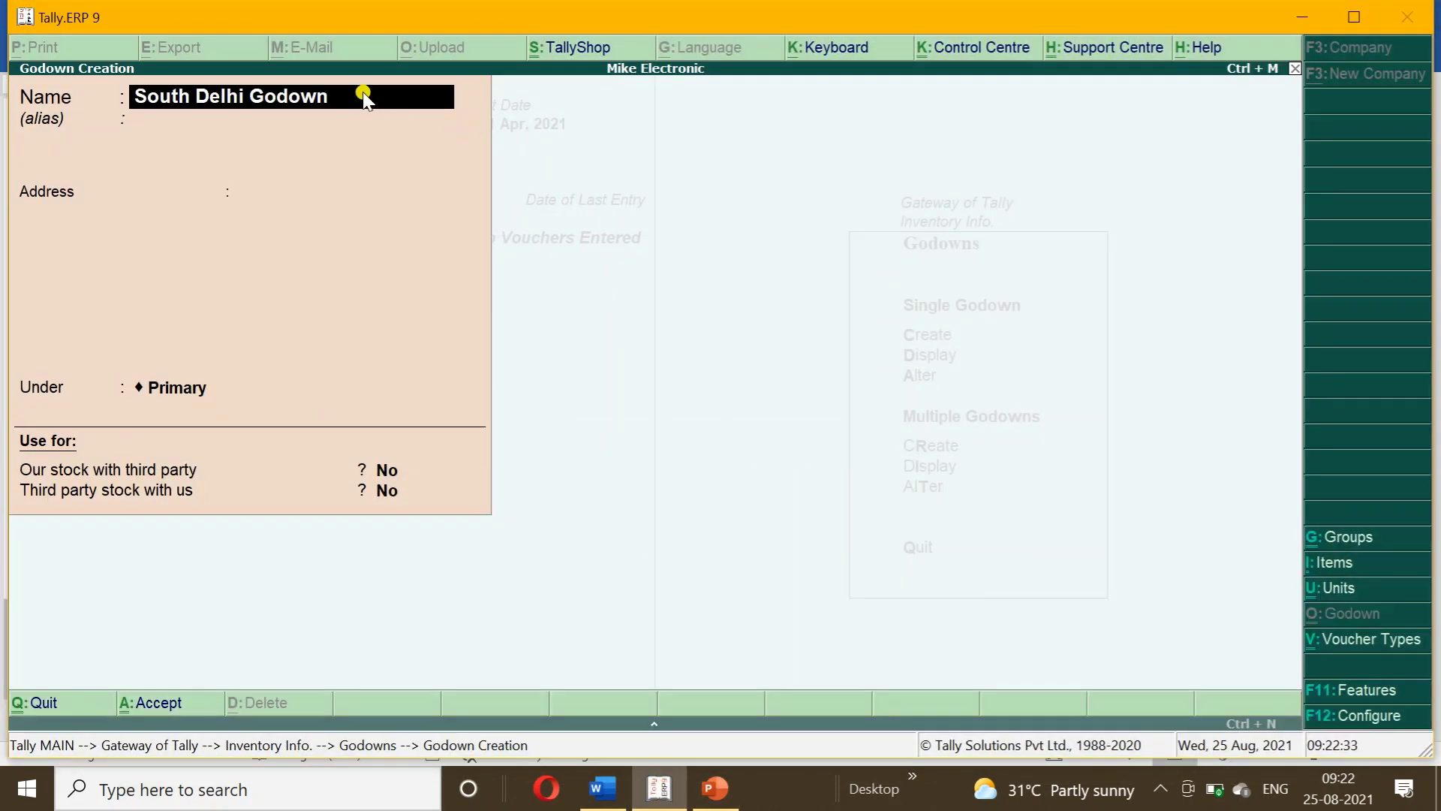
key(Return)
key(Return)
key(Return)
key(Return)
key(Return)
key(Return)
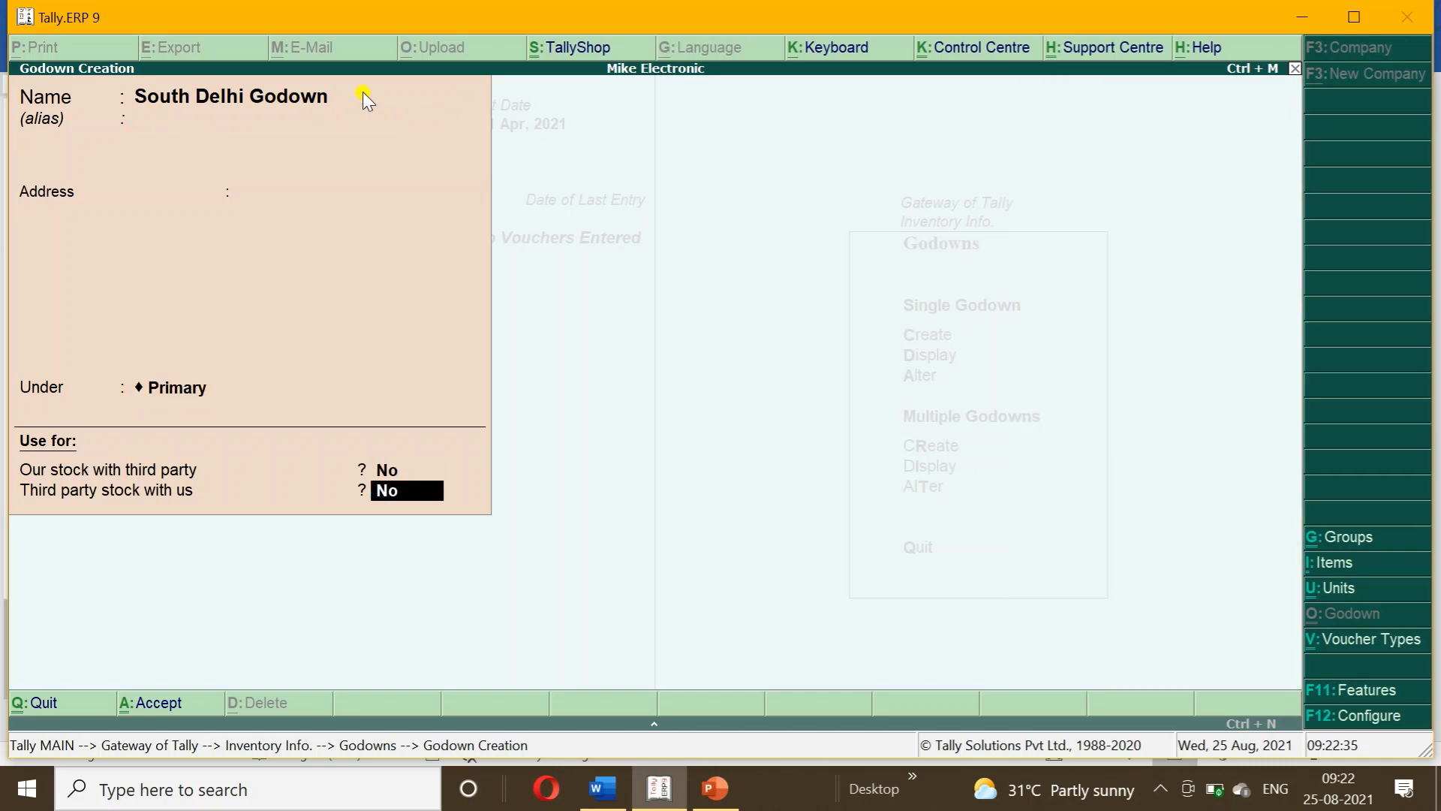
key(Return)
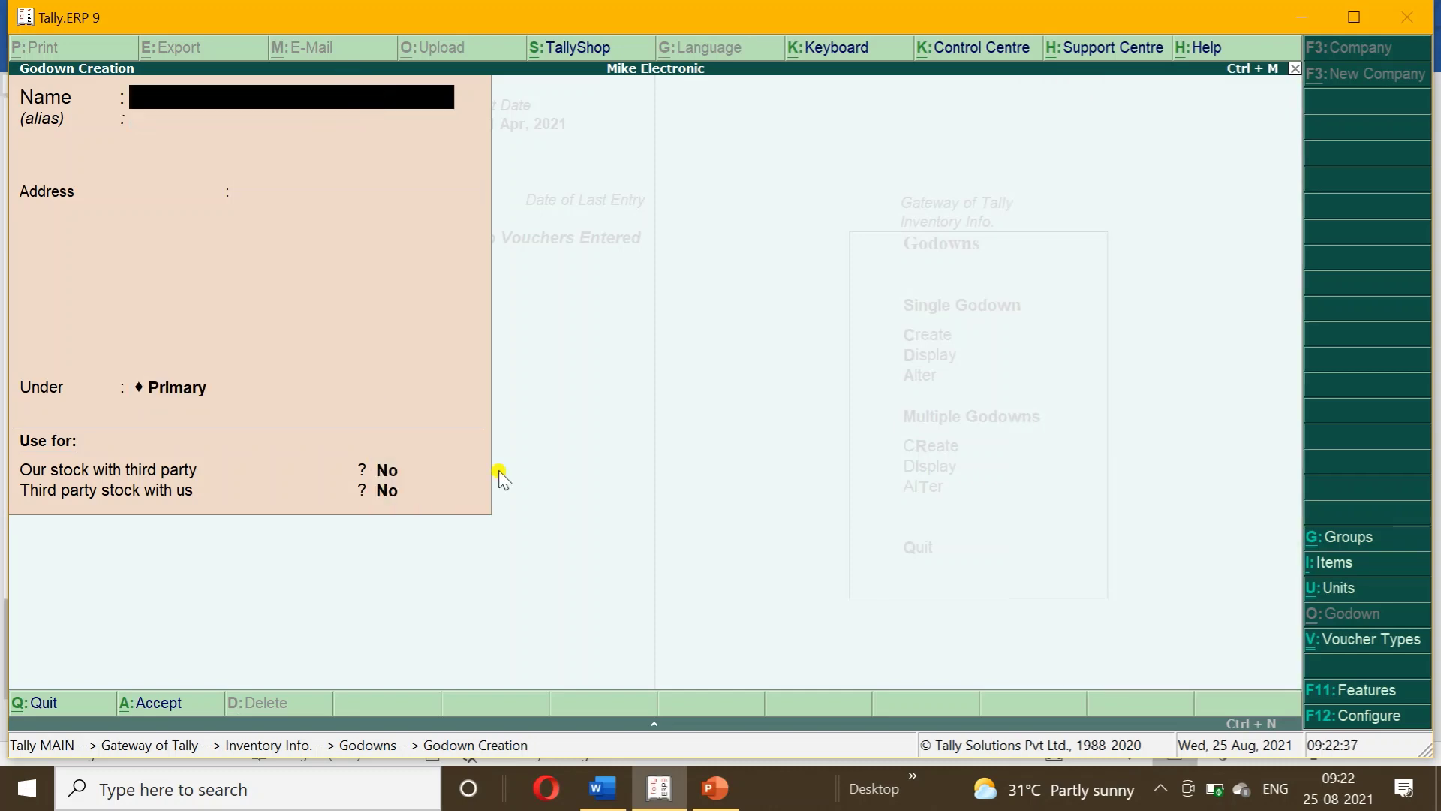
- Copy the name Noida Godown from the Word assignment into the new godown's name, and clear the name again
click(602, 788)
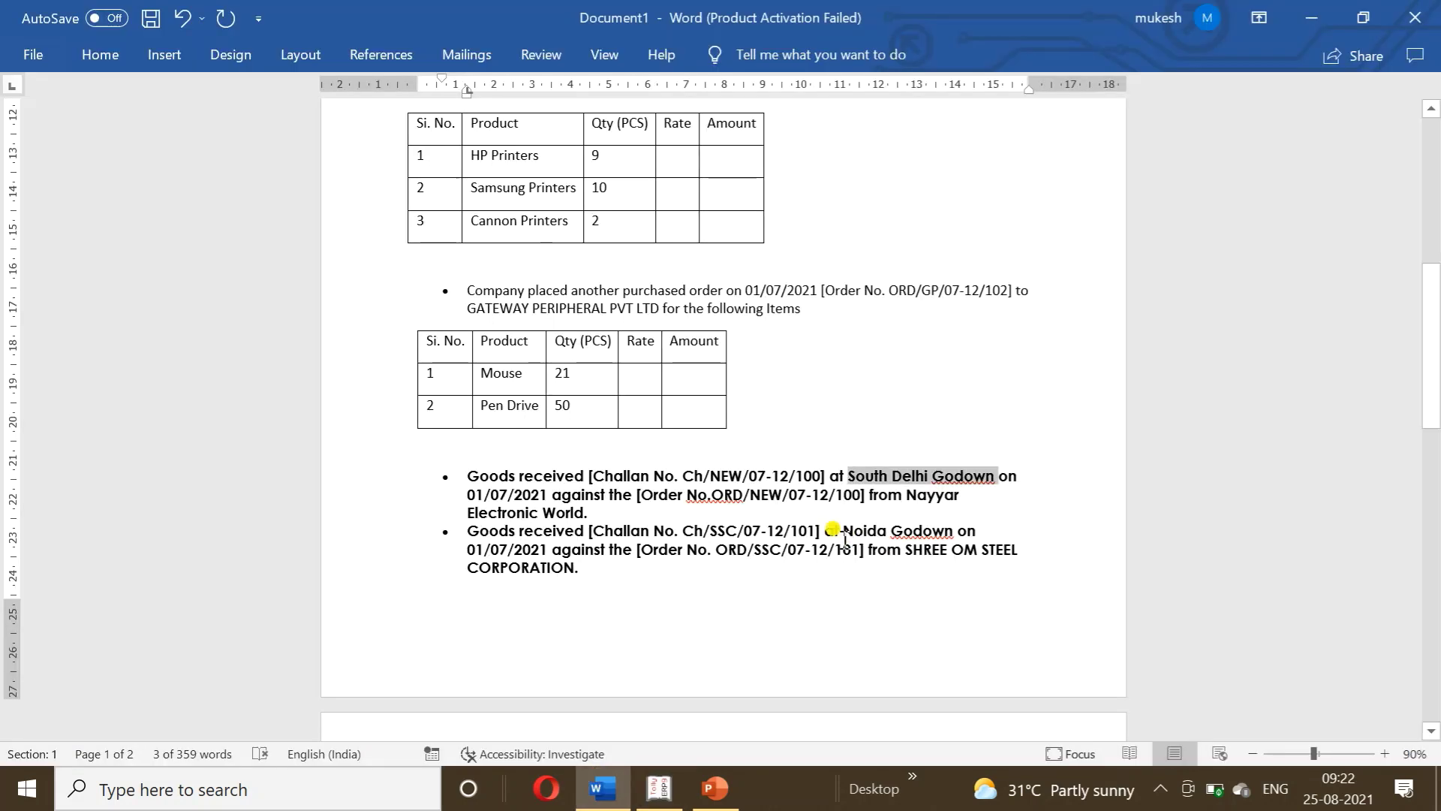
drag(843, 531, 947, 533)
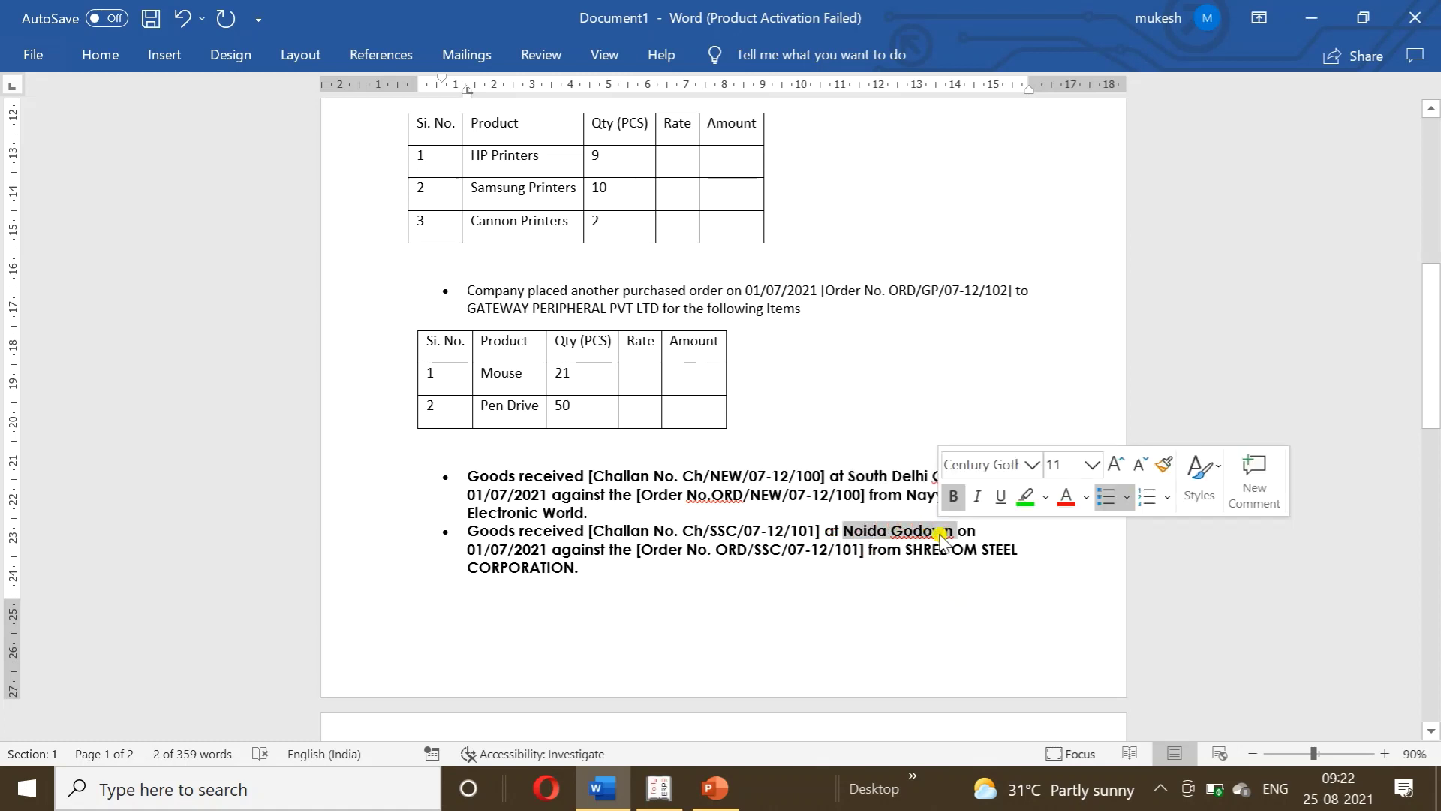
click(668, 788)
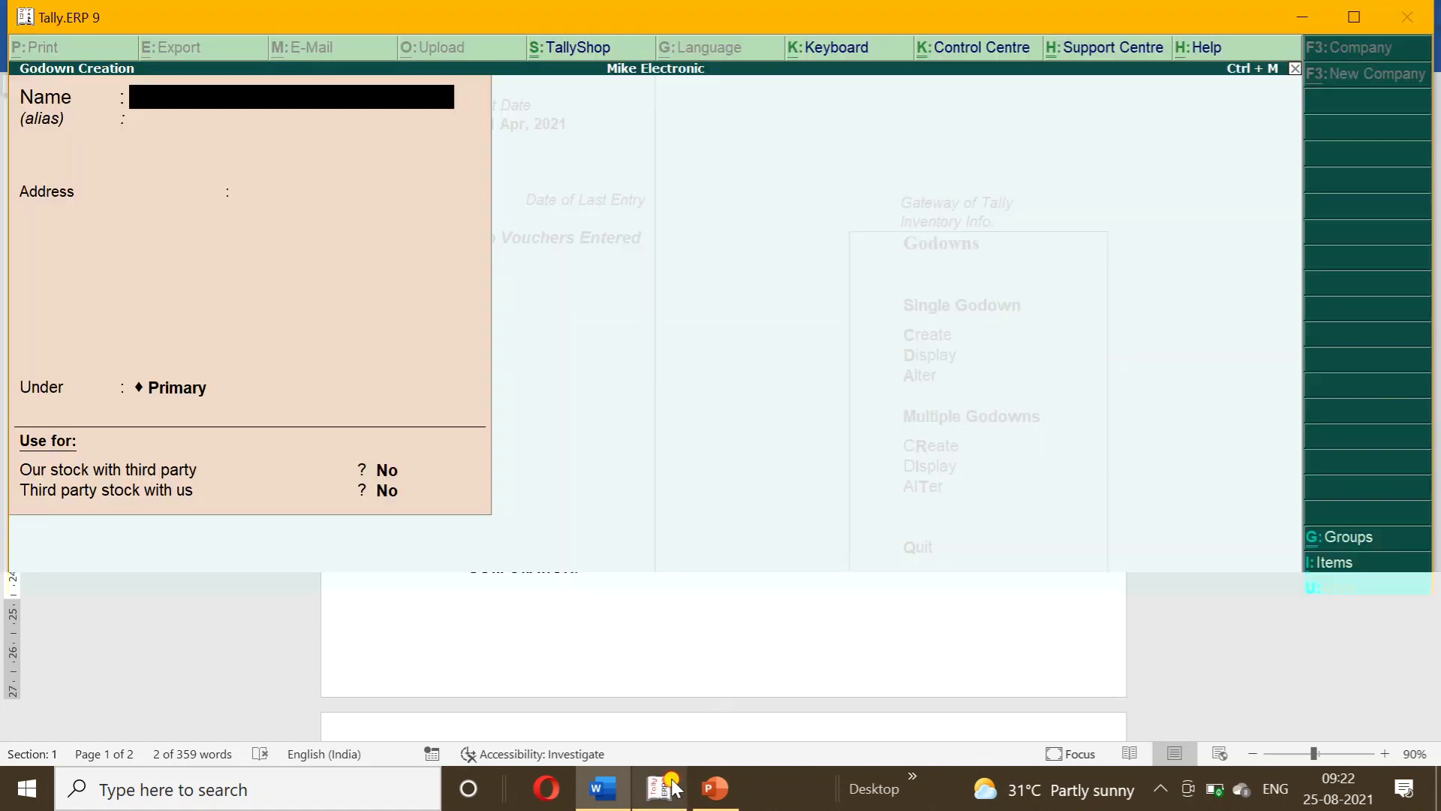
key(ctrl+alt+v)
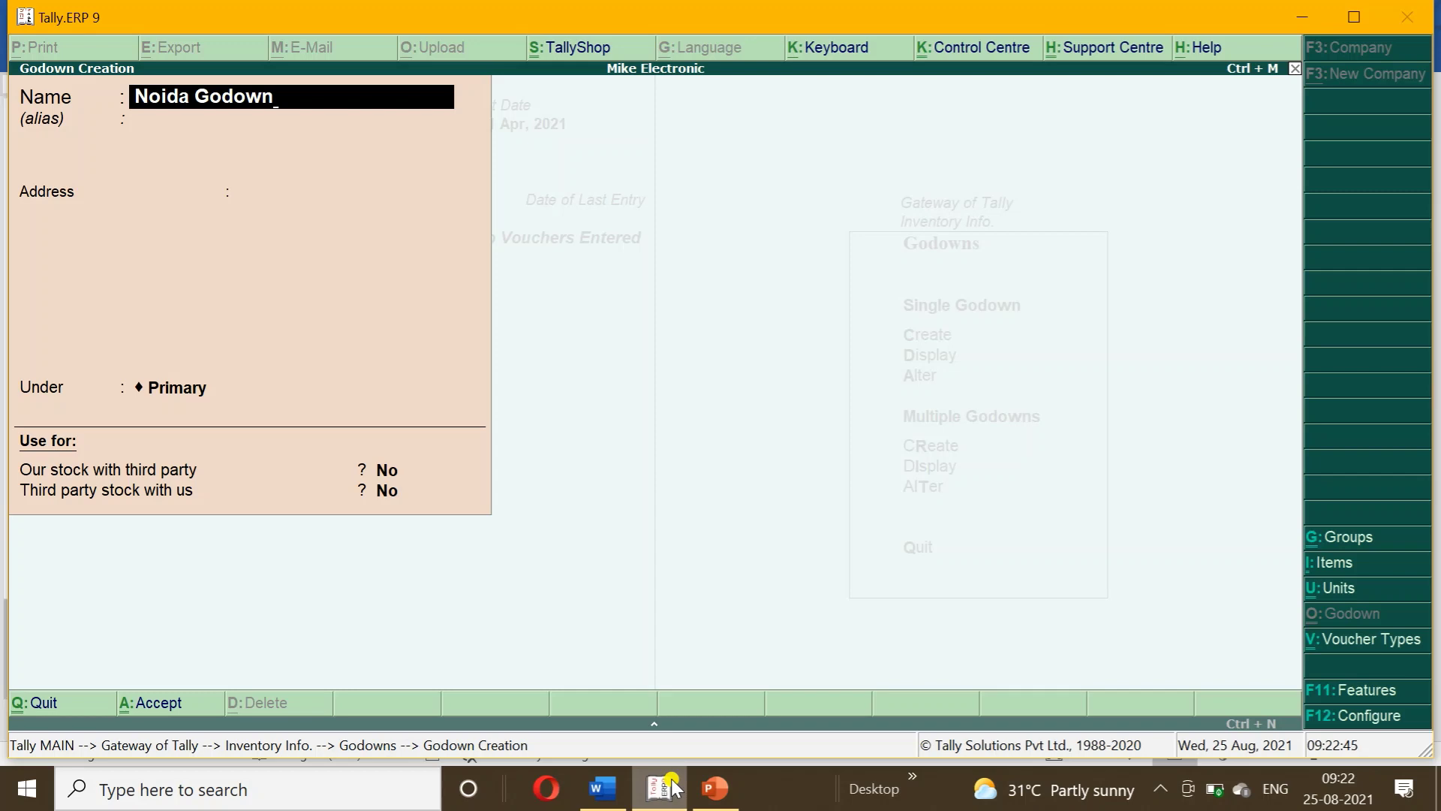
key(BackSpace)
key(BackSpace)
key(BackSpace)
key(BackSpace)
key(BackSpace)
key(BackSpace)
key(BackSpace)
key(BackSpace)
key(BackSpace)
key(BackSpace)
key(BackSpace)
key(BackSpace)
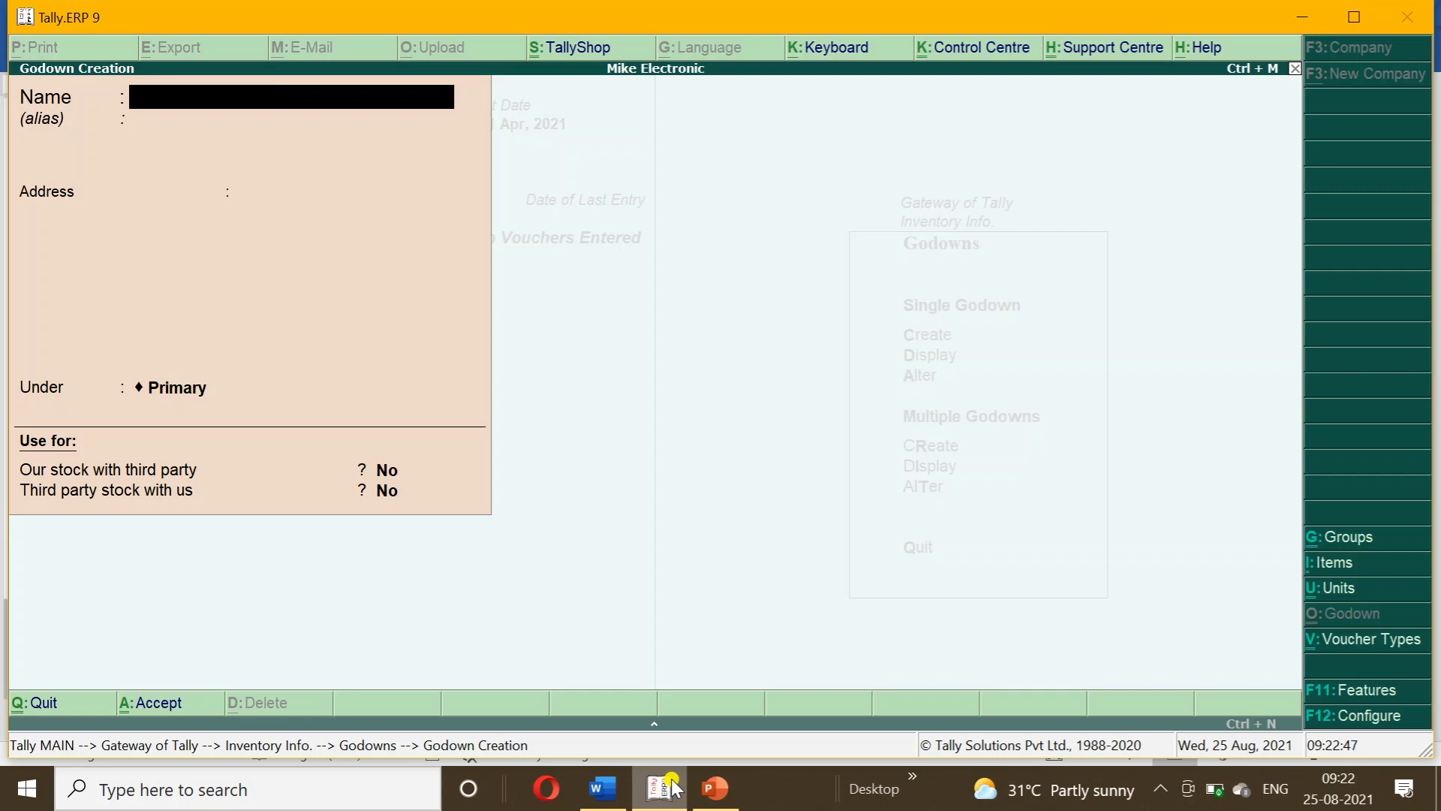
- Create a godown under Primary using the name Karol Bagh Godown copied from the Word assignment, and return to the Inventory Info. menu
click(674, 788)
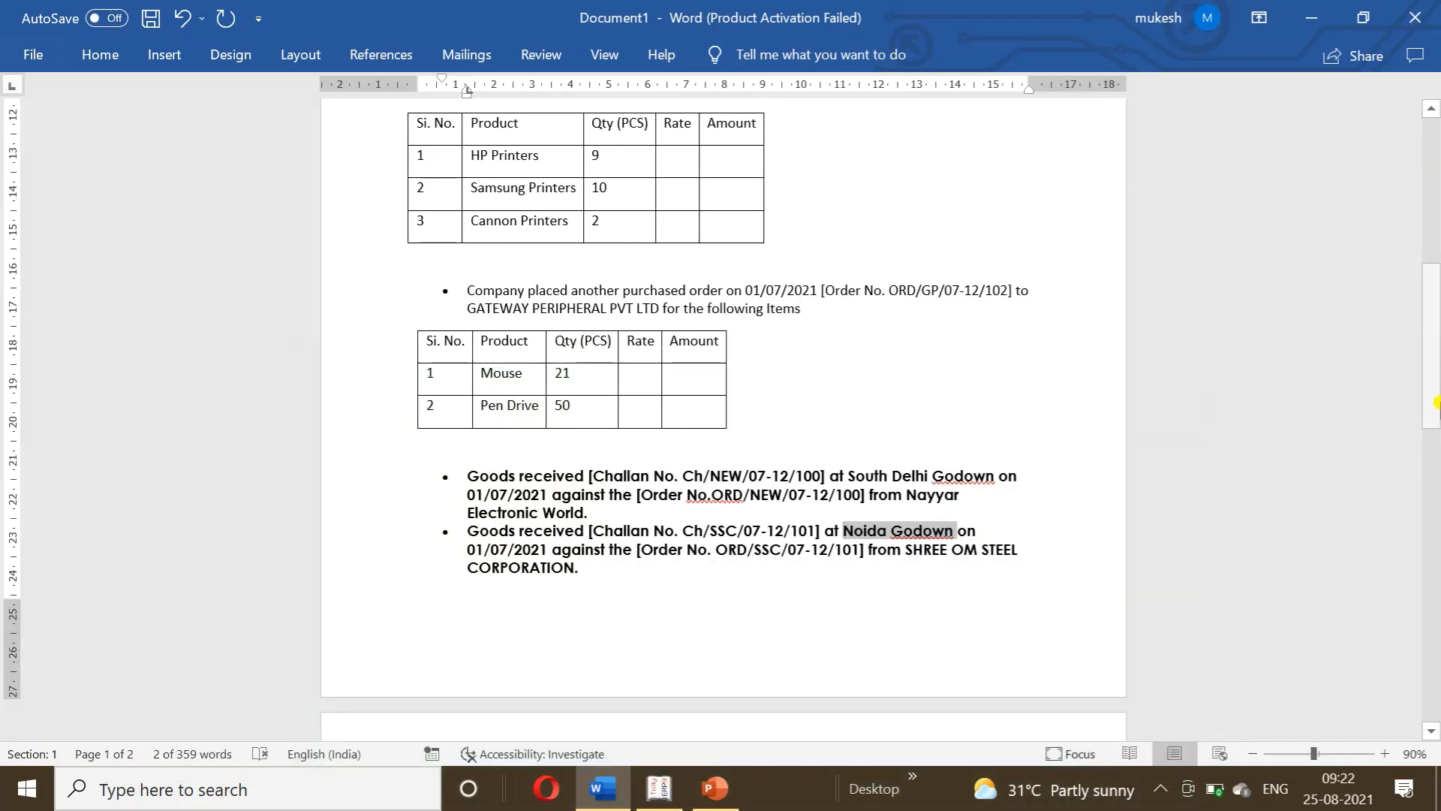
drag(1435, 403, 1435, 493)
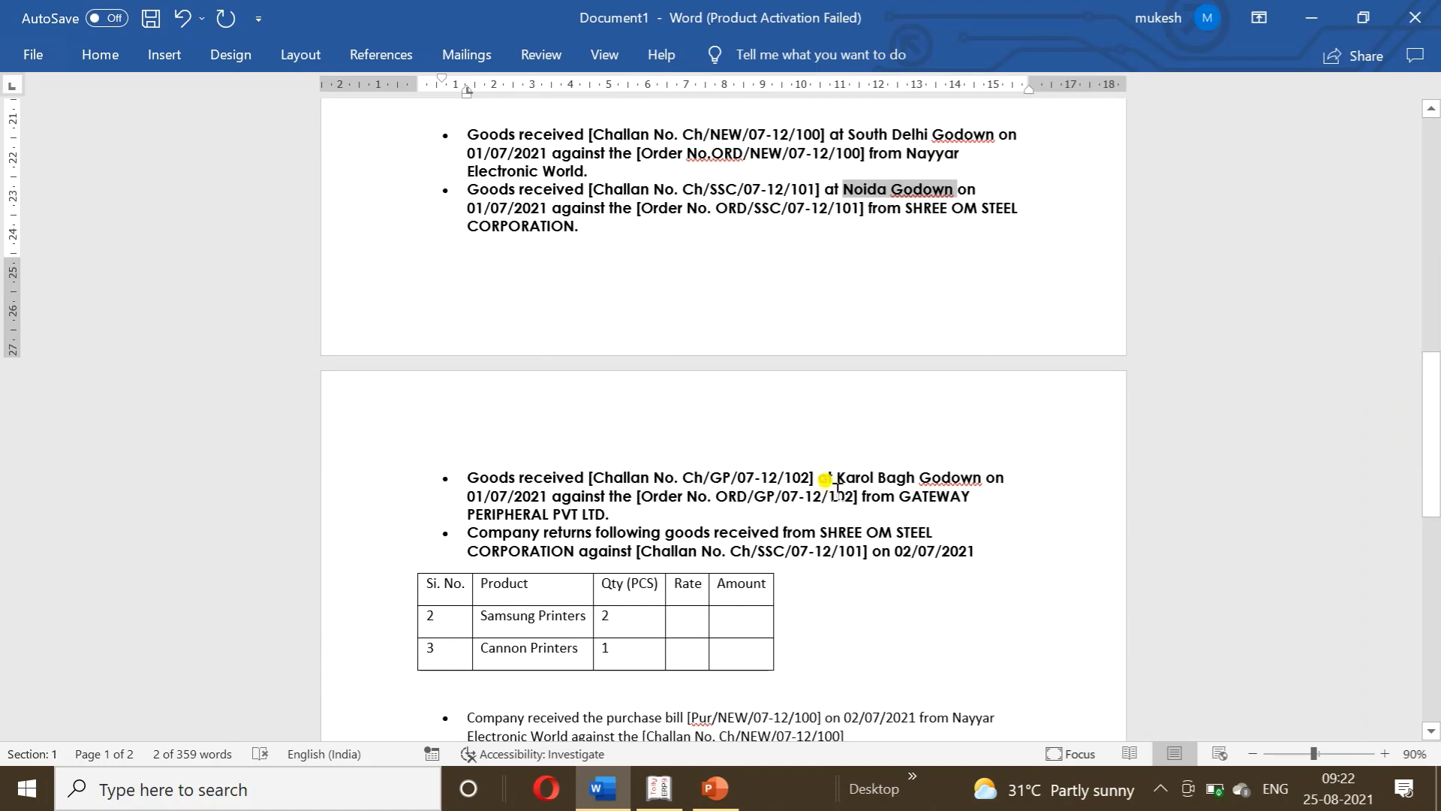
drag(837, 481, 955, 486)
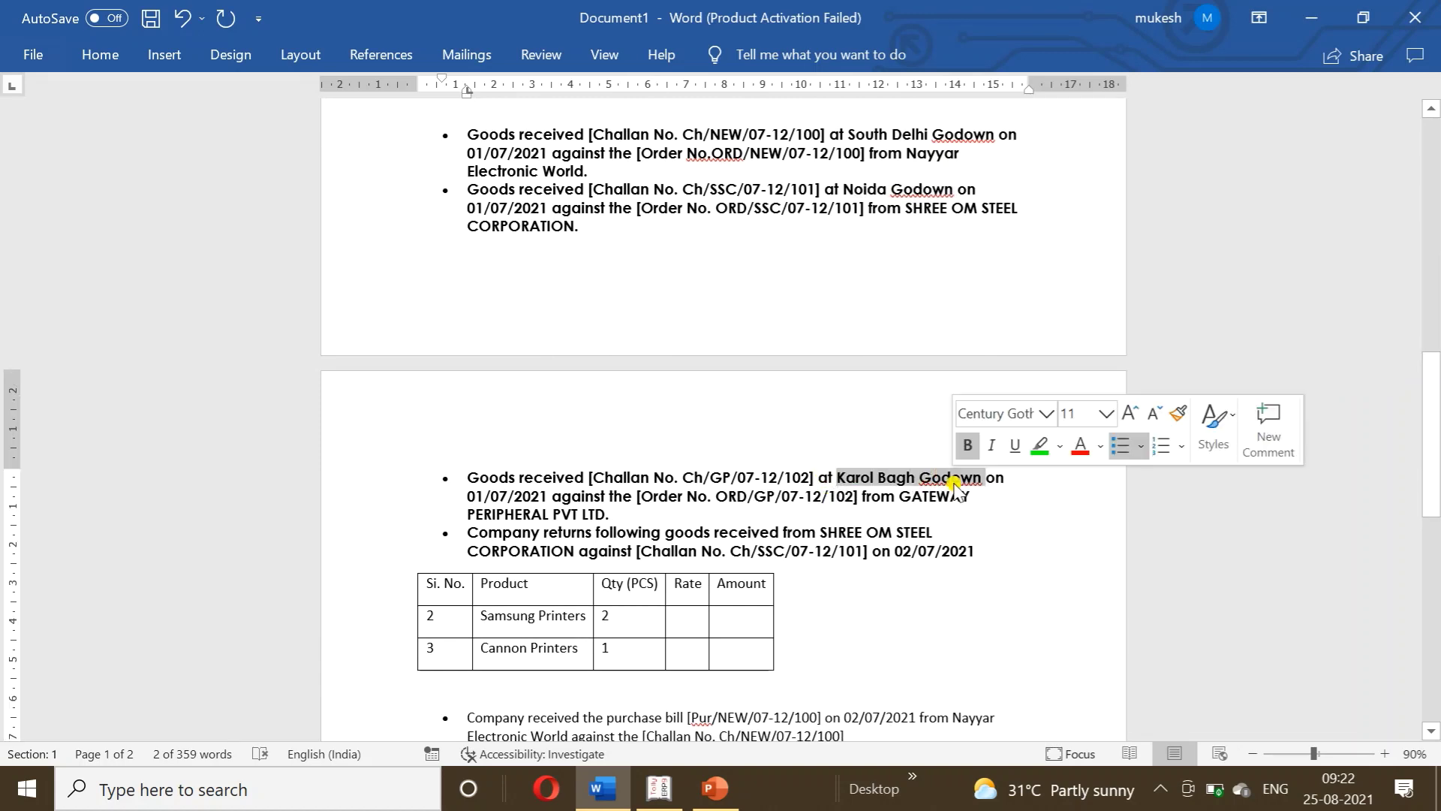
click(659, 788)
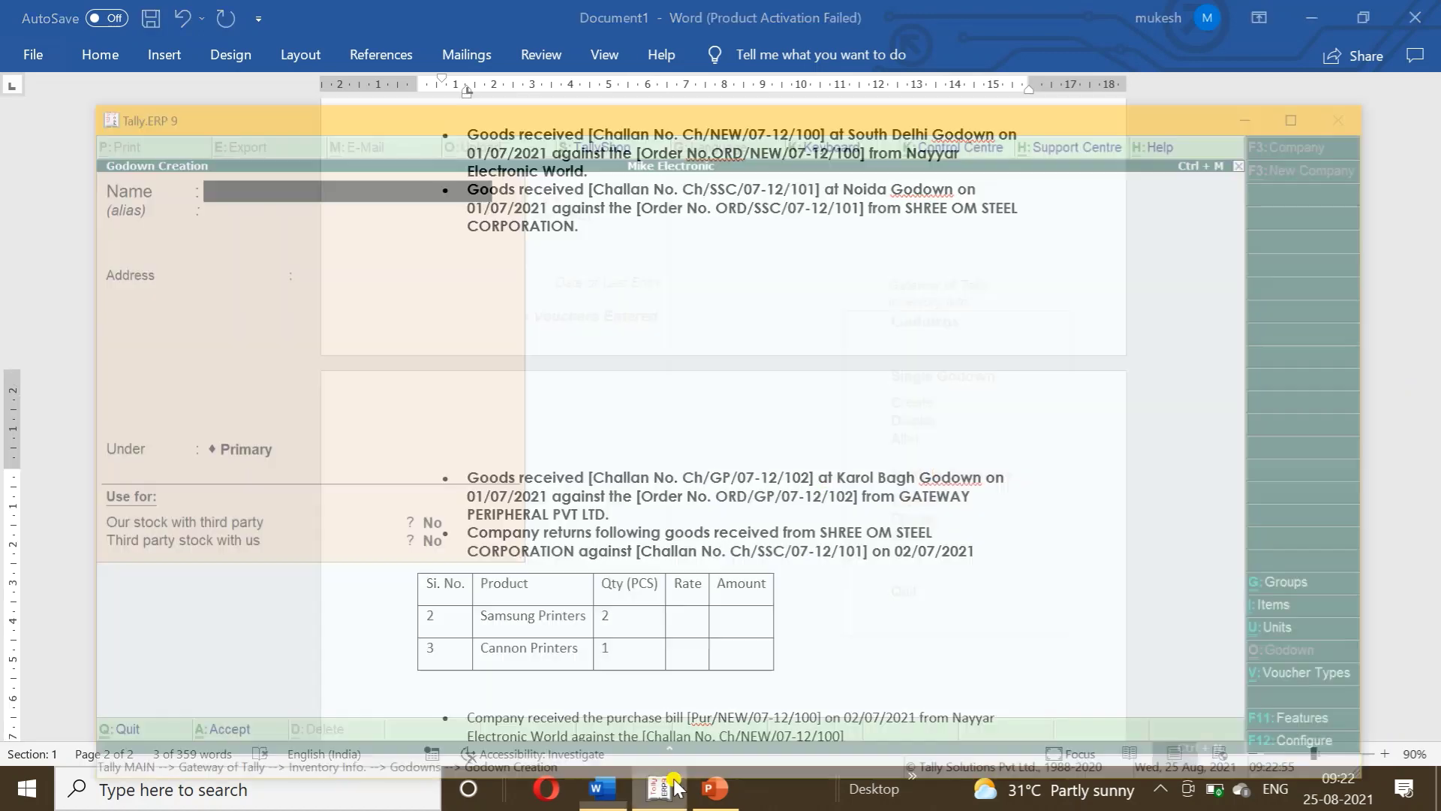
key(ctrl+alt+v)
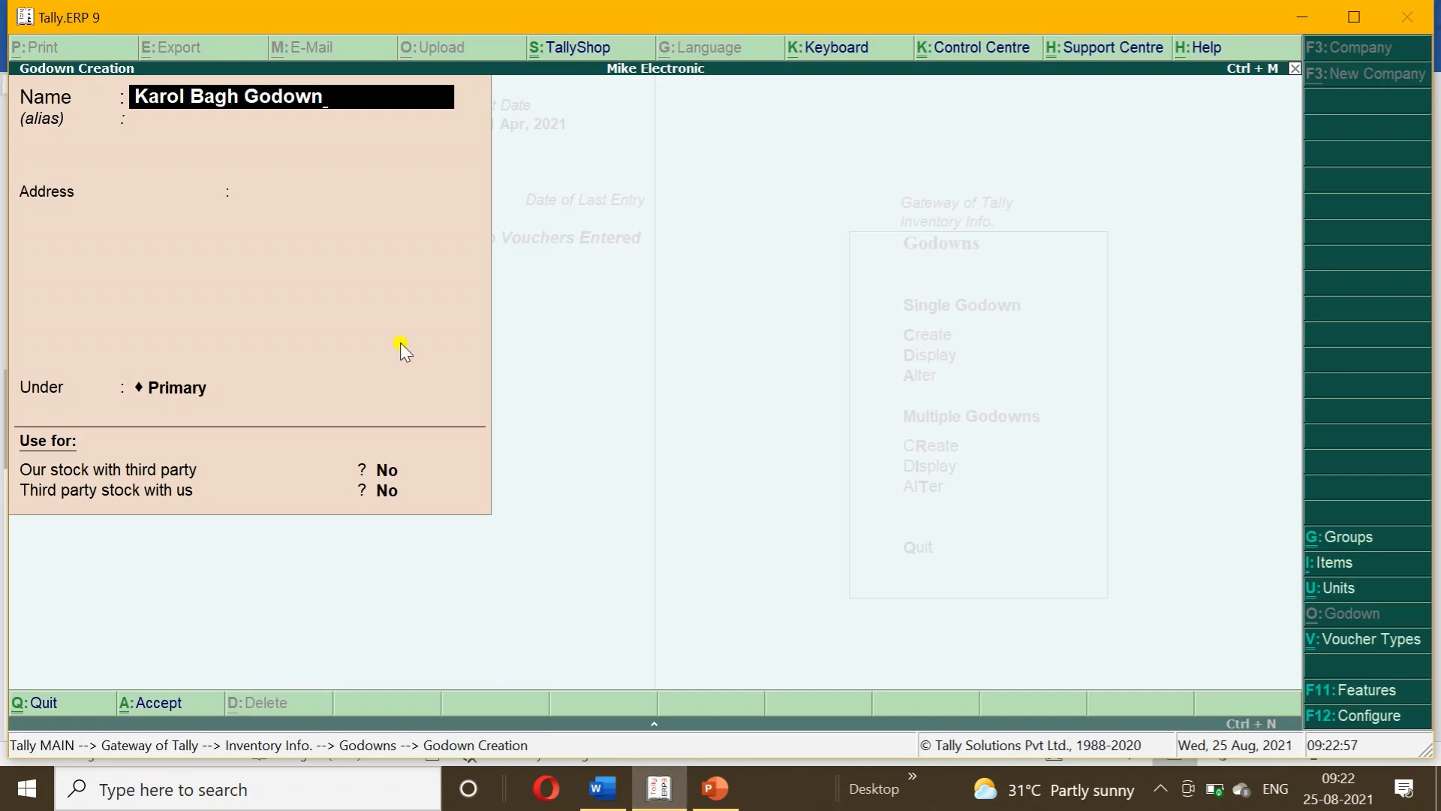
key(Return)
key(Return)
key(Return)
key(Return)
key(Return)
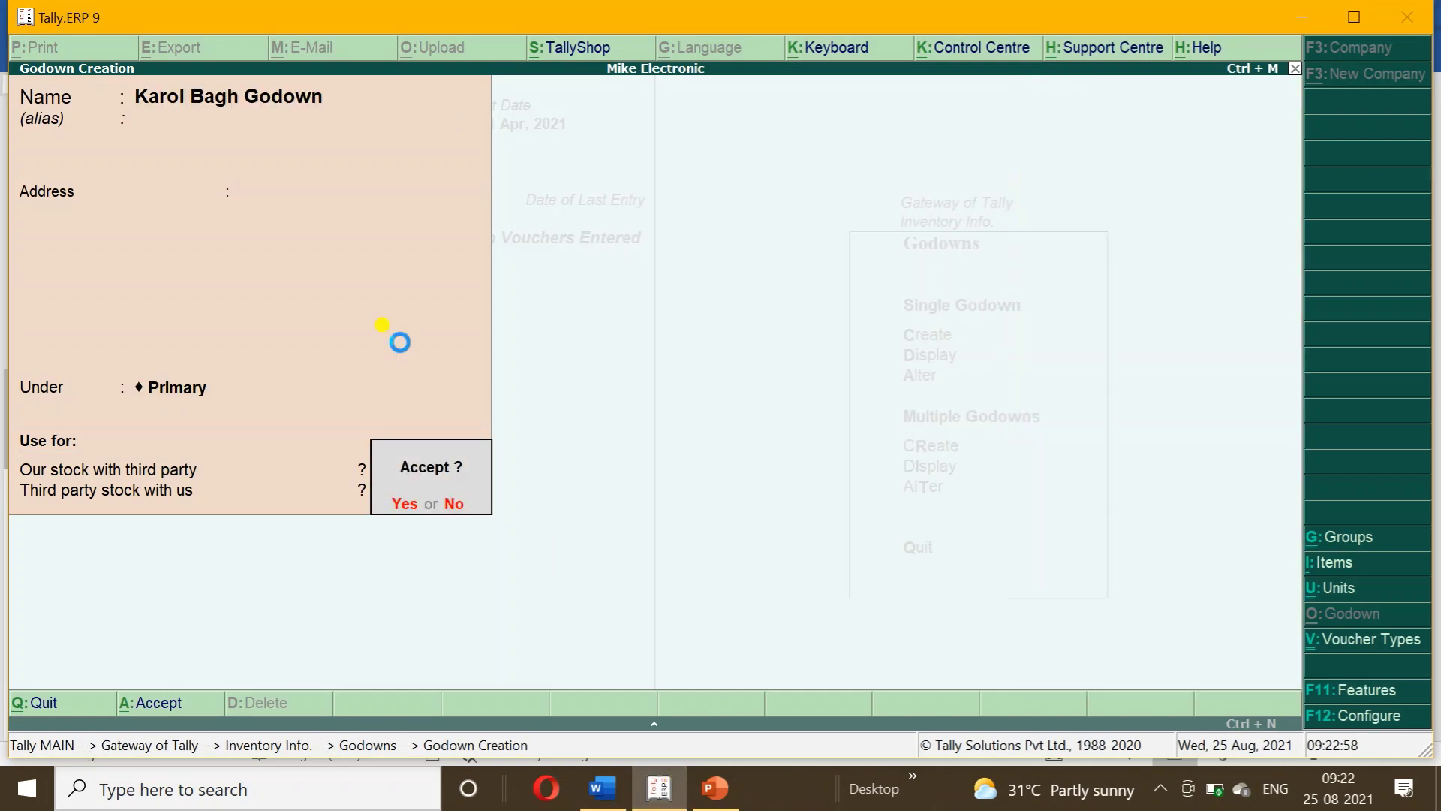
key(Return)
key(Escape)
key(Return)
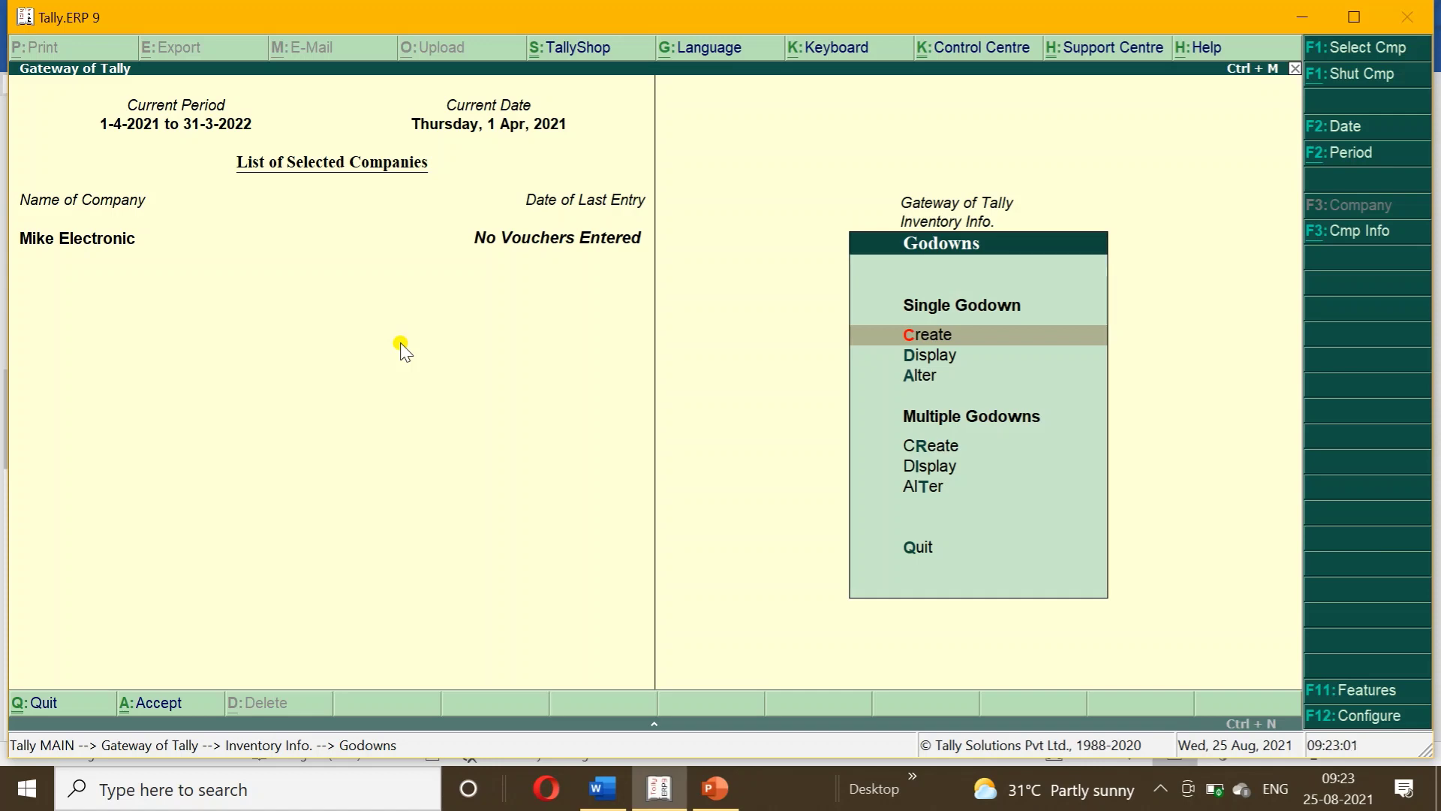
key(Escape)
- Open single stock item creation and look up the products of the first purchase order in the Word assignment
key(Up)
key(Up)
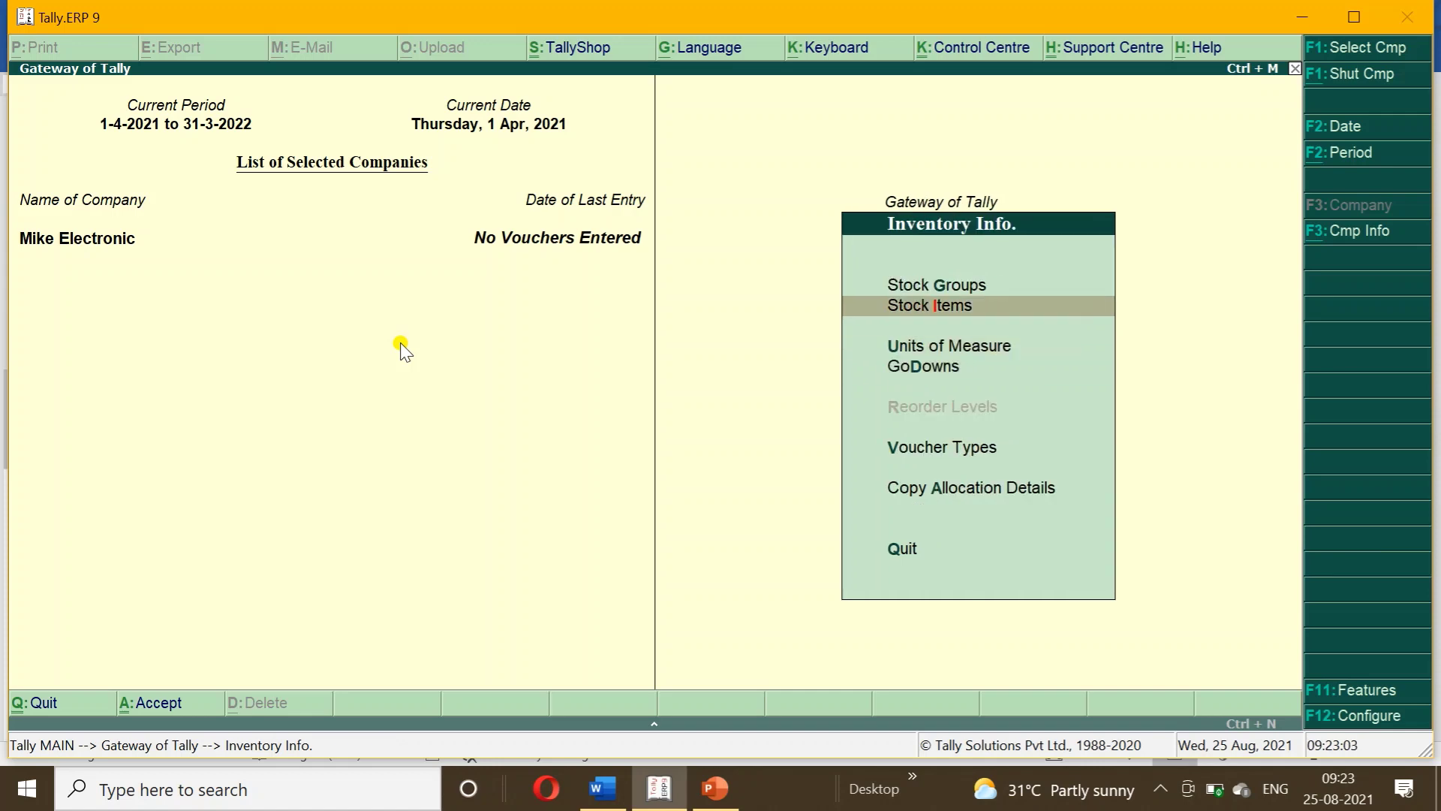
key(Return)
key(Return)
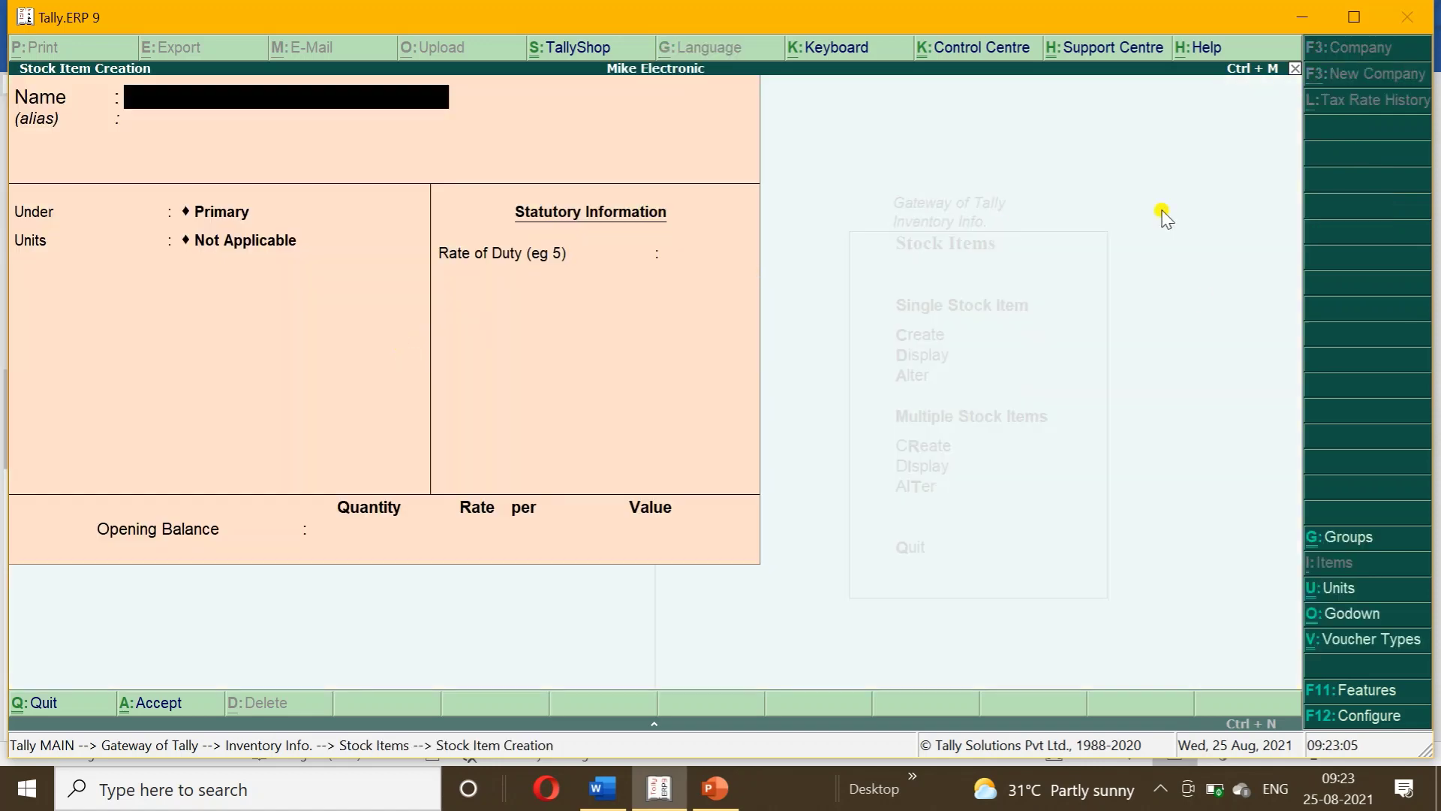
click(603, 788)
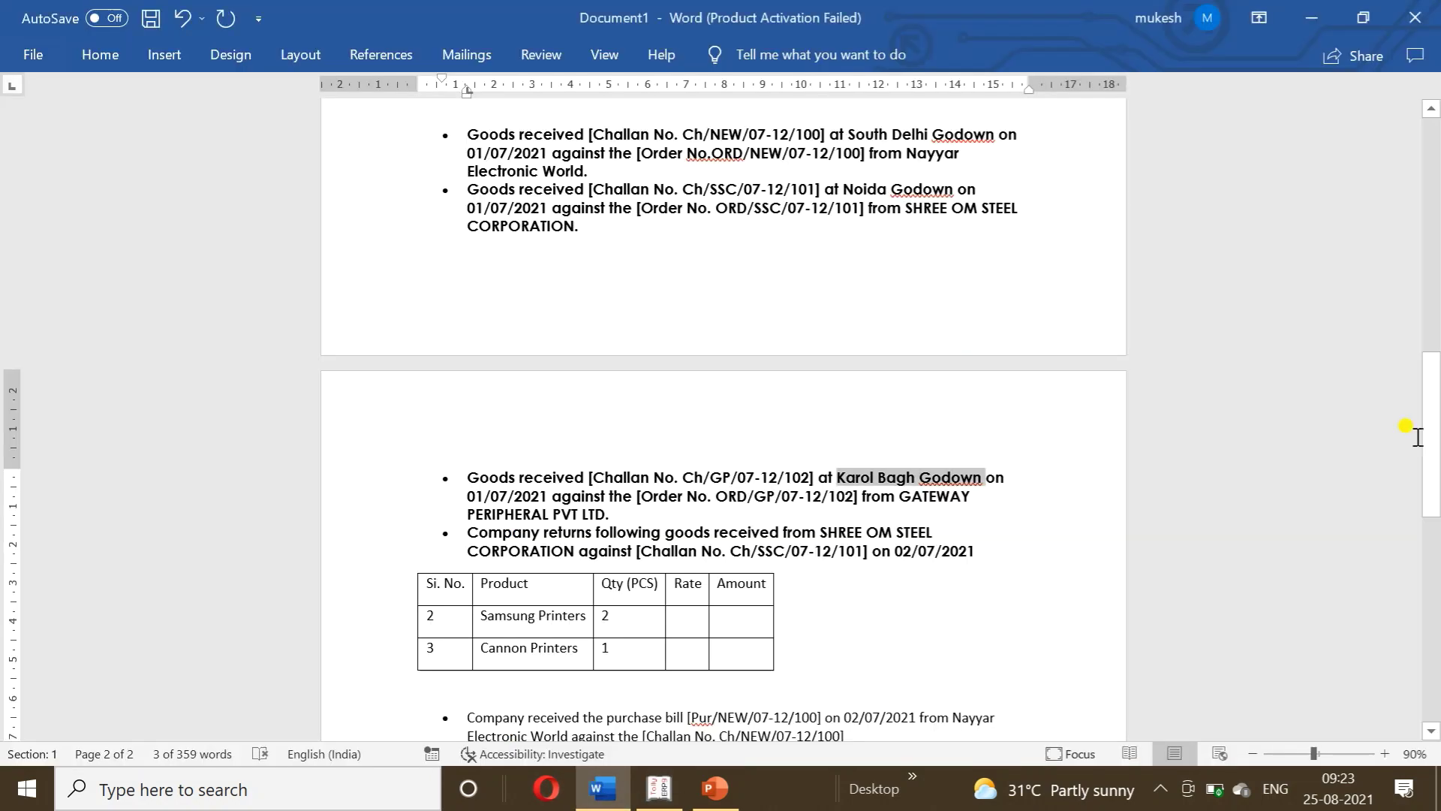
drag(1428, 374, 1425, 187)
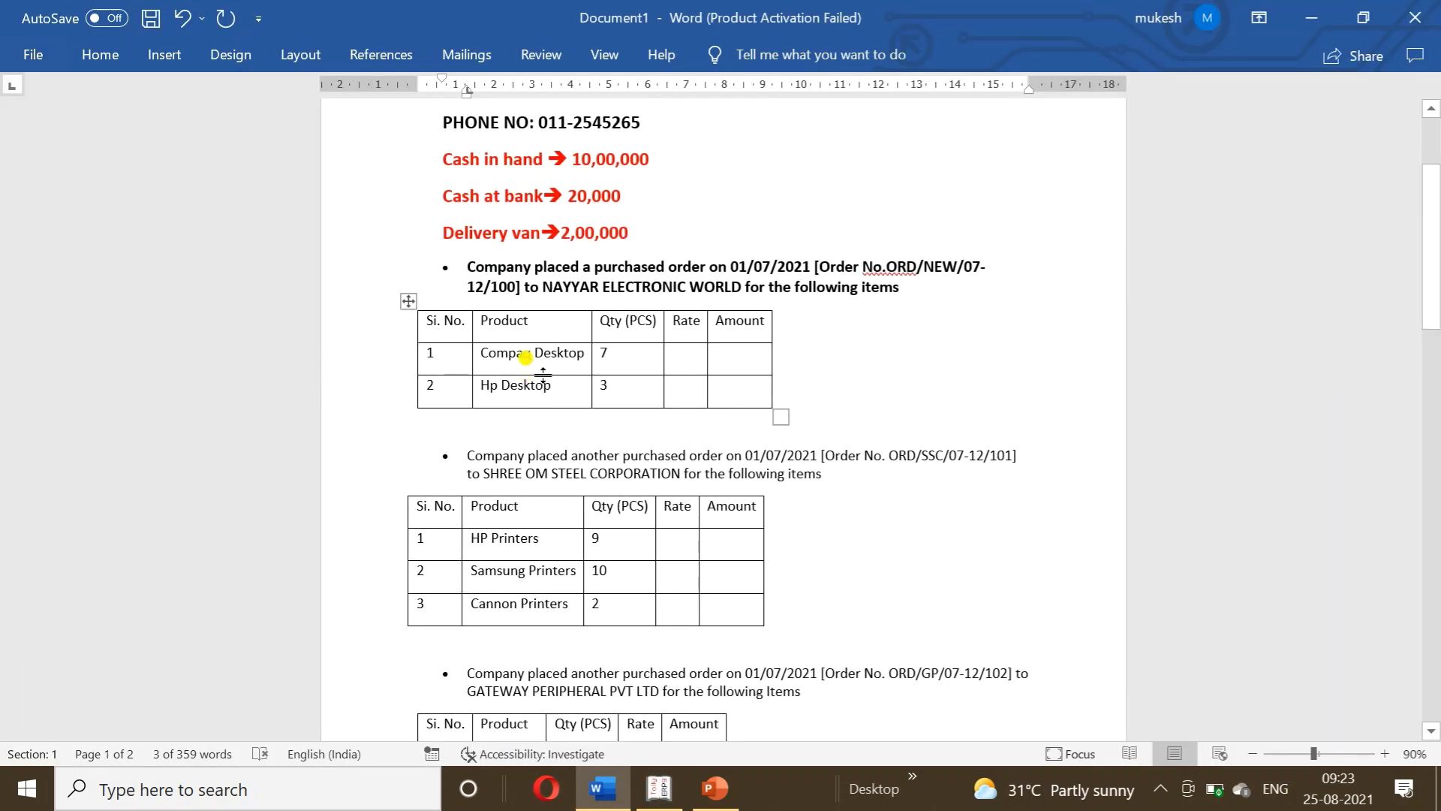
- Return to Tally.ERP 9 and create the stock item Compact Destop under Electronic with unit pcs, without alternate units, components or standard rates
click(667, 795)
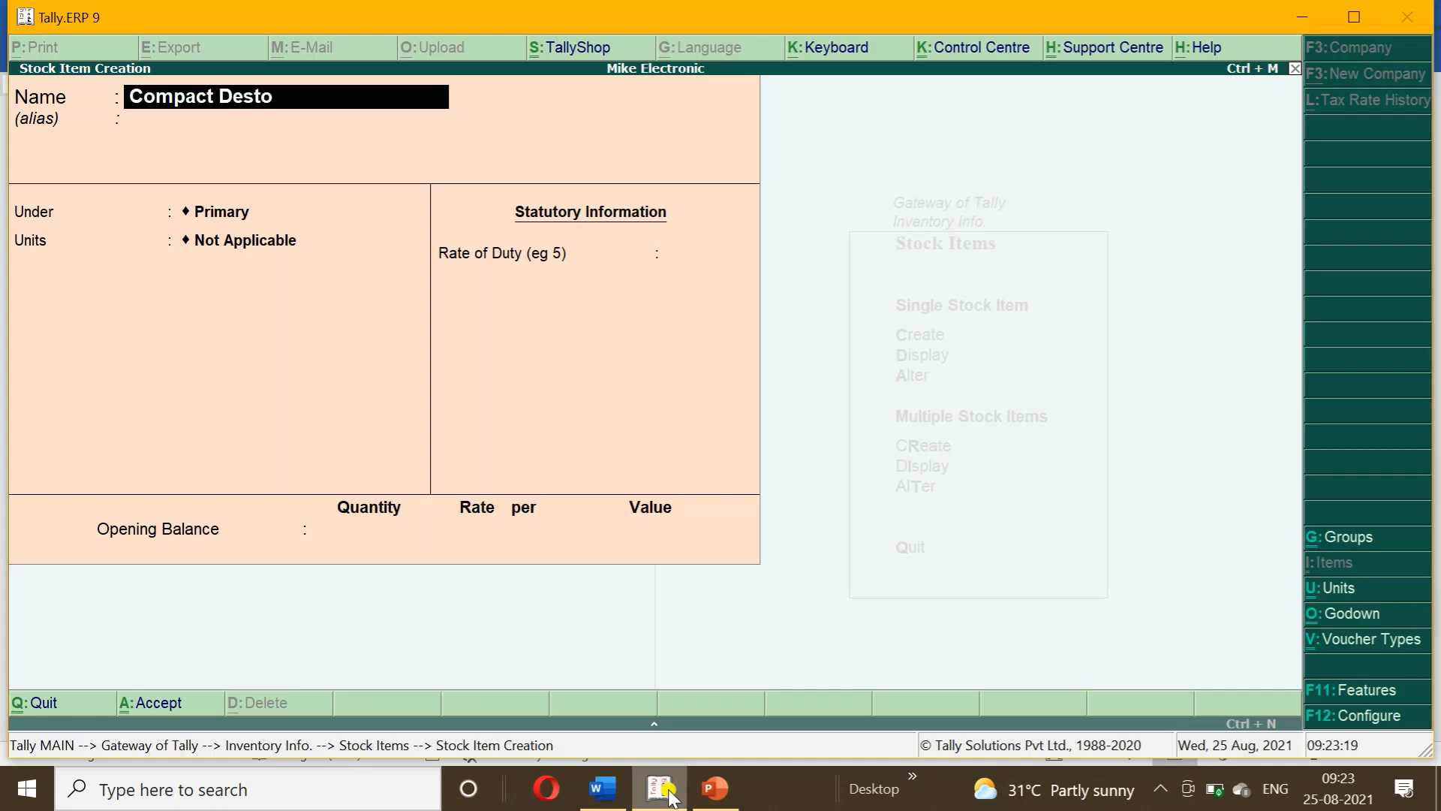
key(Return)
key(Return)
text(E)
key(Return)
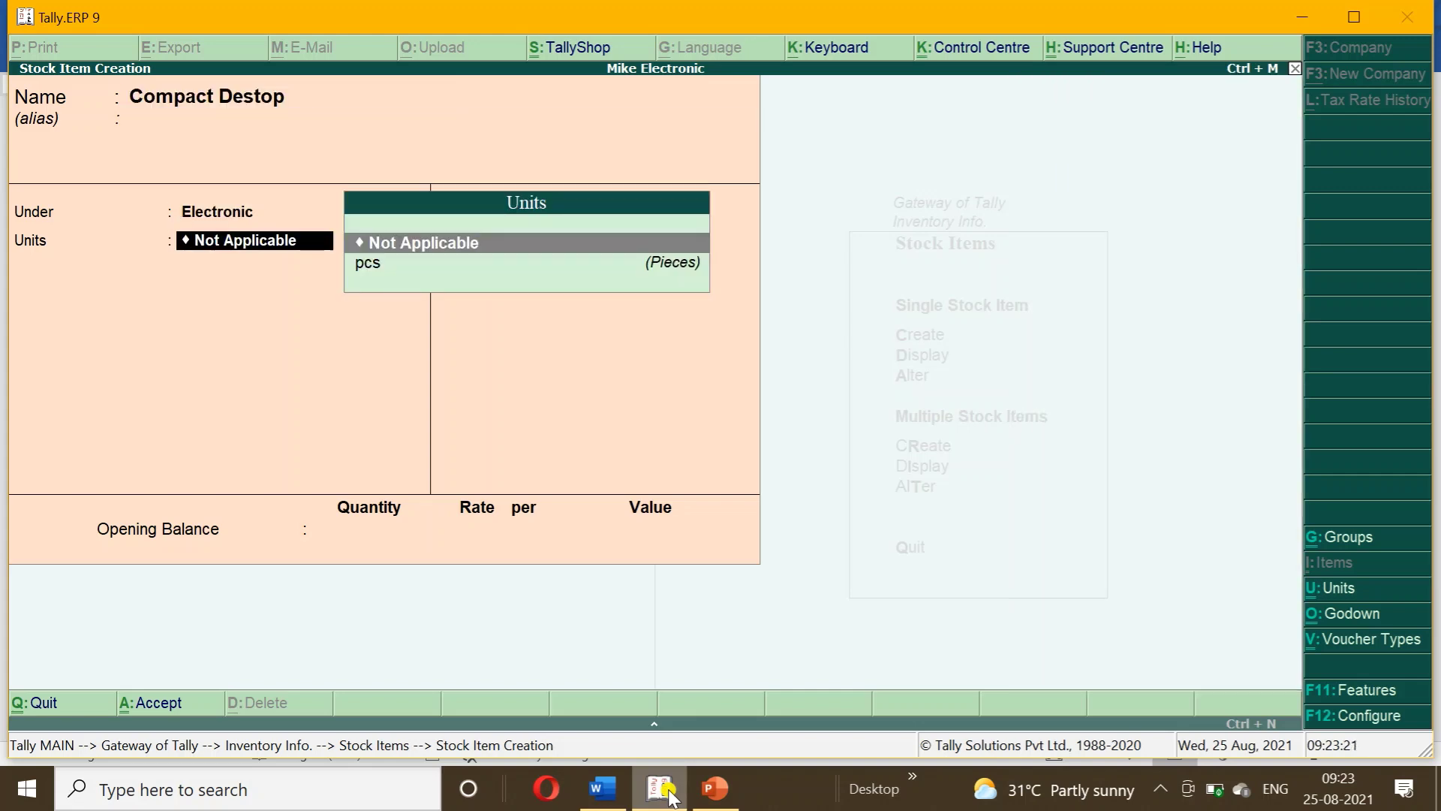
text(p)
key(Return)
key(Return)
key(Return)
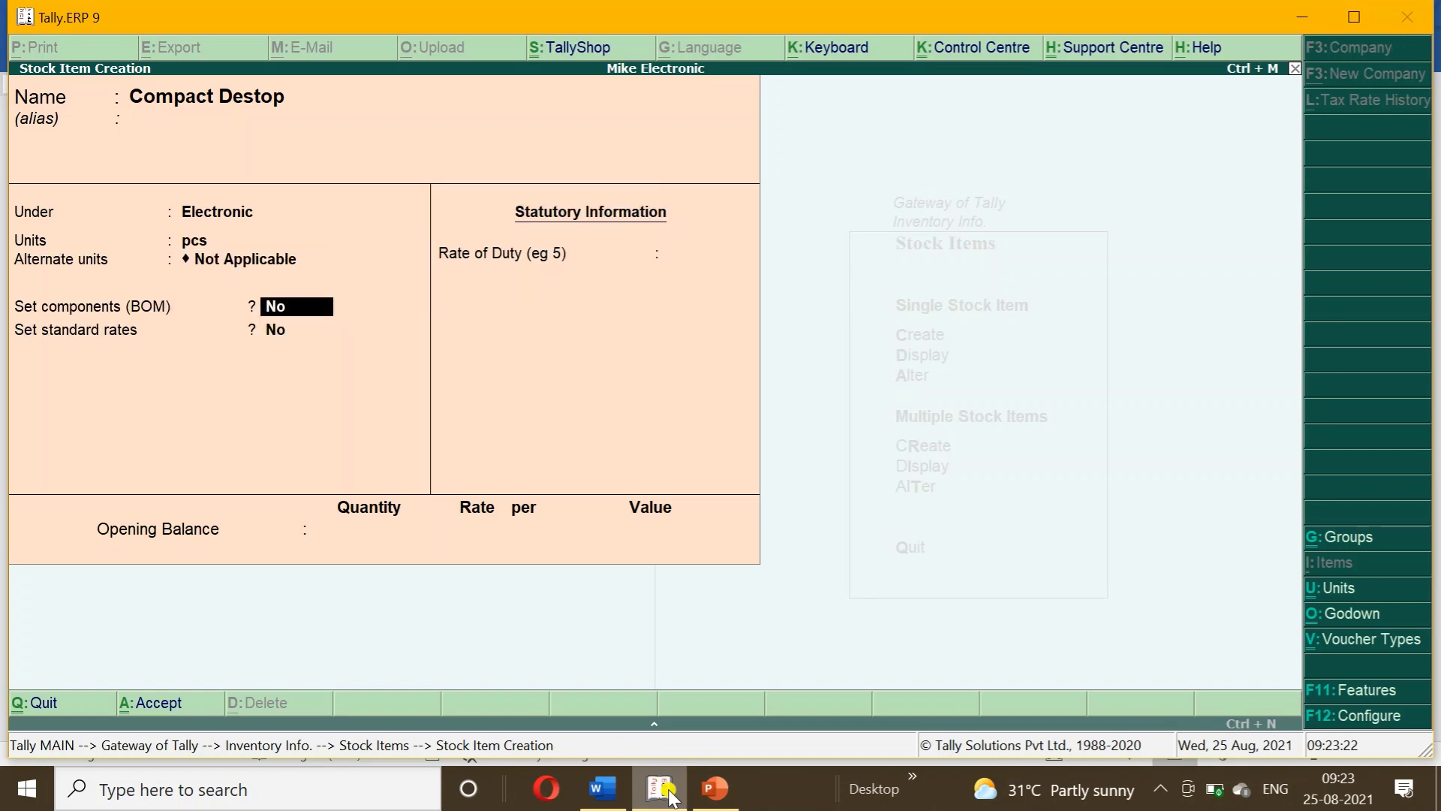
key(Return)
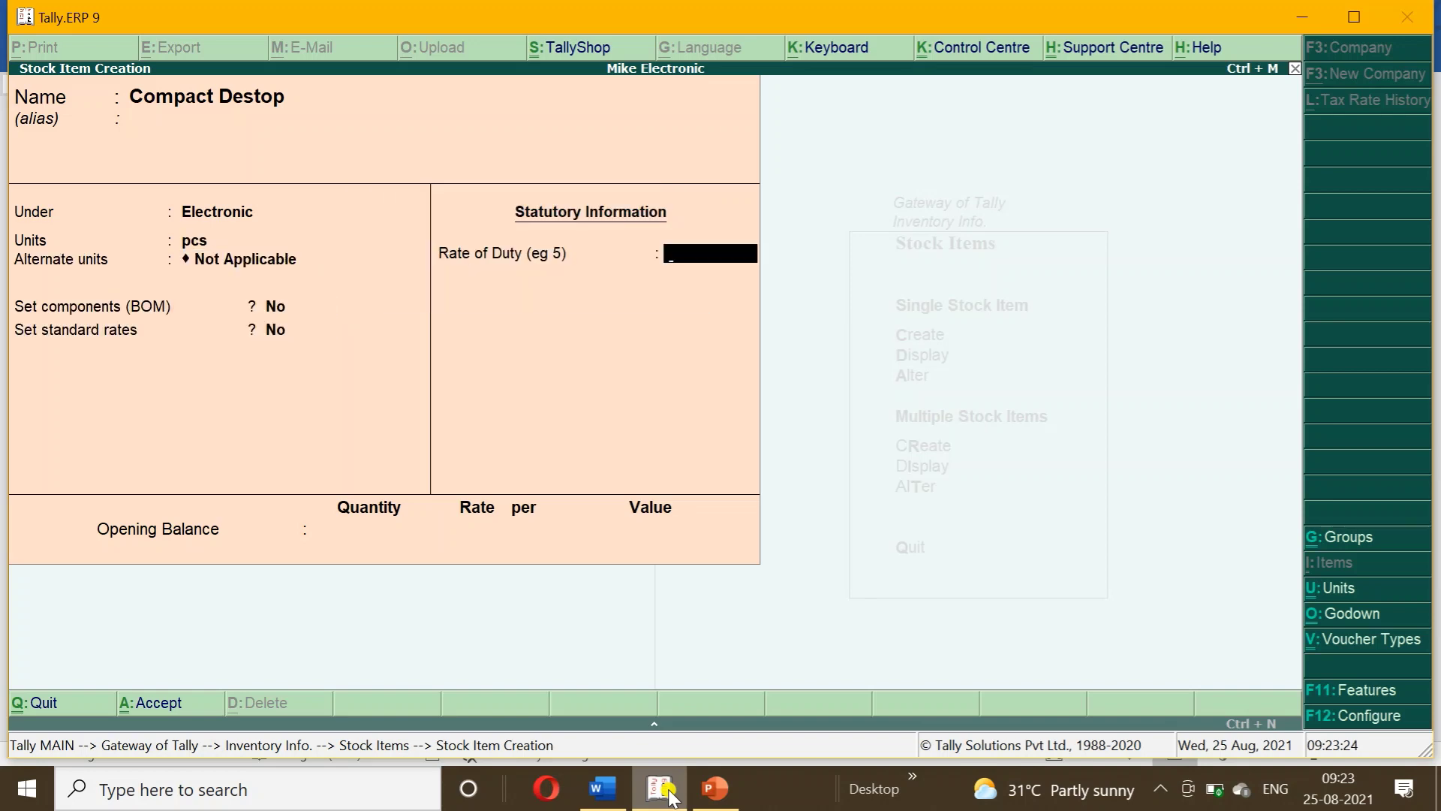
key(ctrl+a)
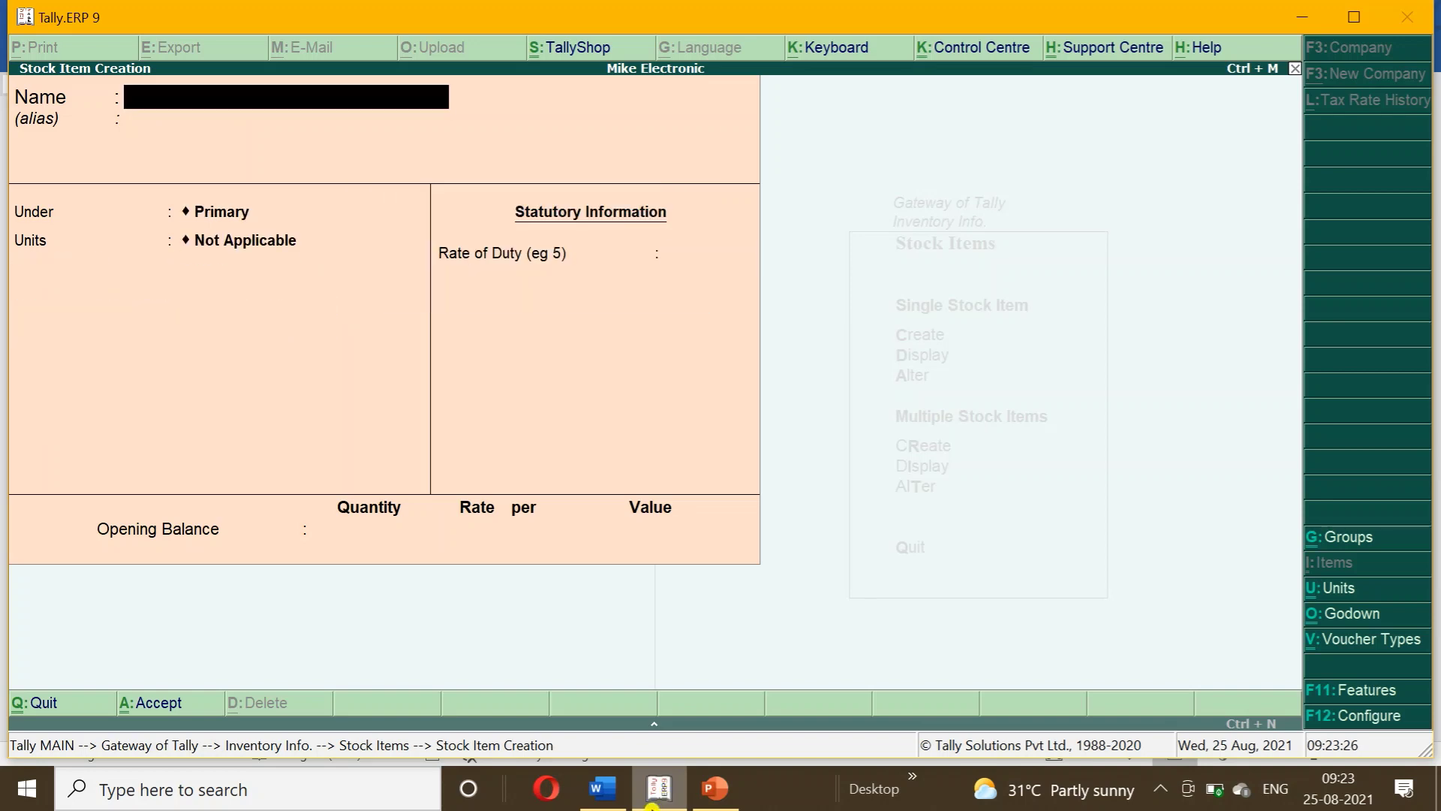
- Create the stock item Hp Destop under the Electronic group with unit pcs and save it
click(603, 788)
click(603, 788)
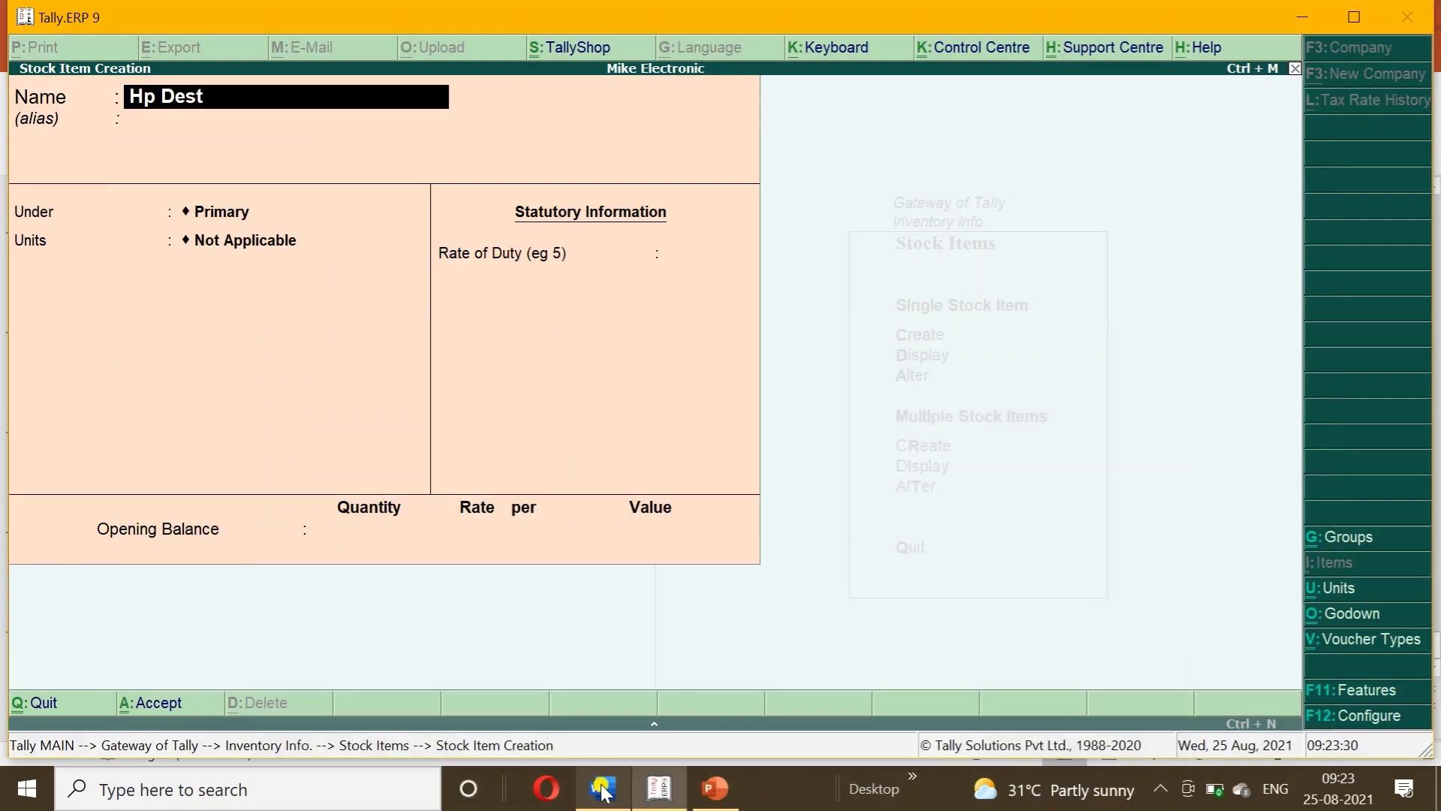
text(Hp Destop)
key(Return)
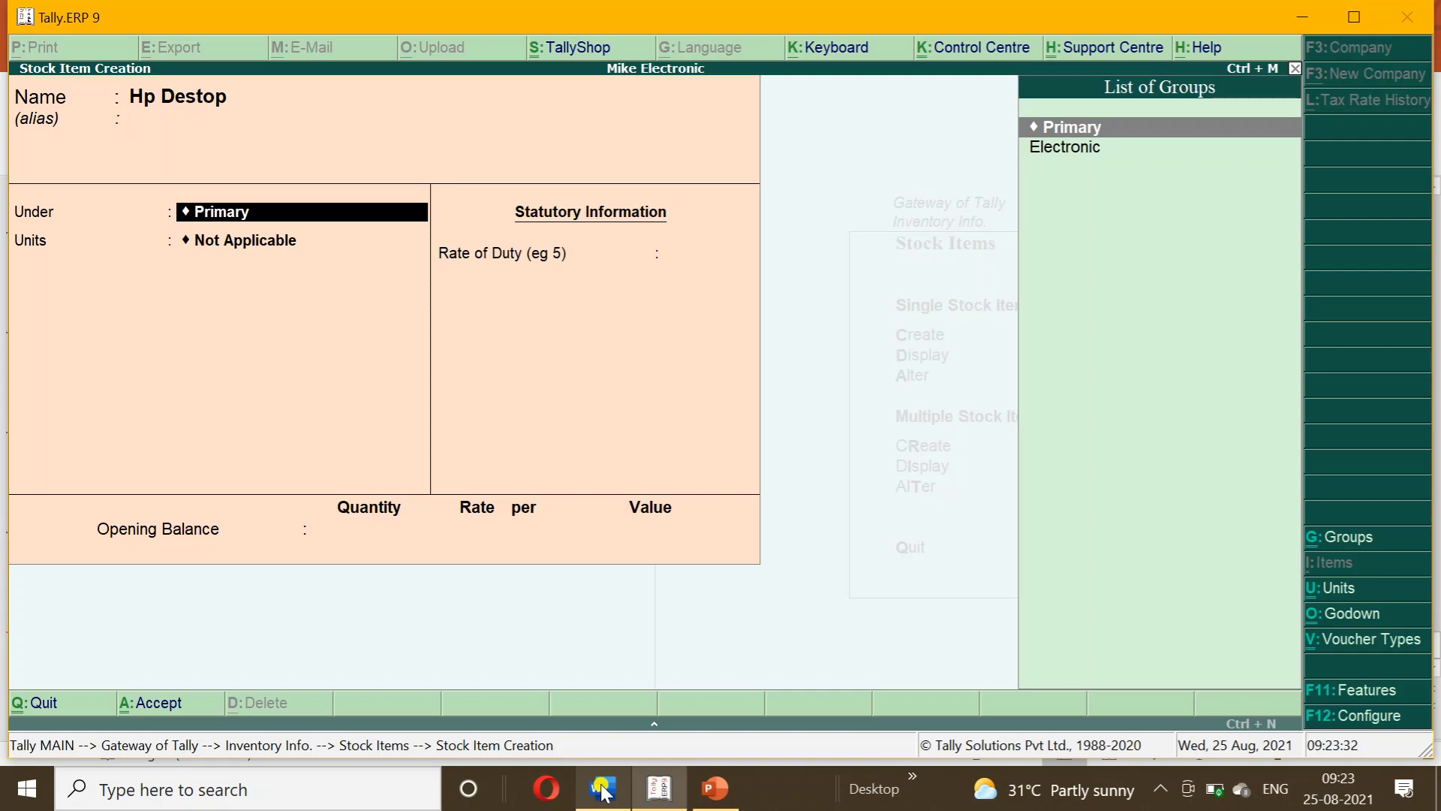
text(E)
key(Return)
text(pcs)
key(Return)
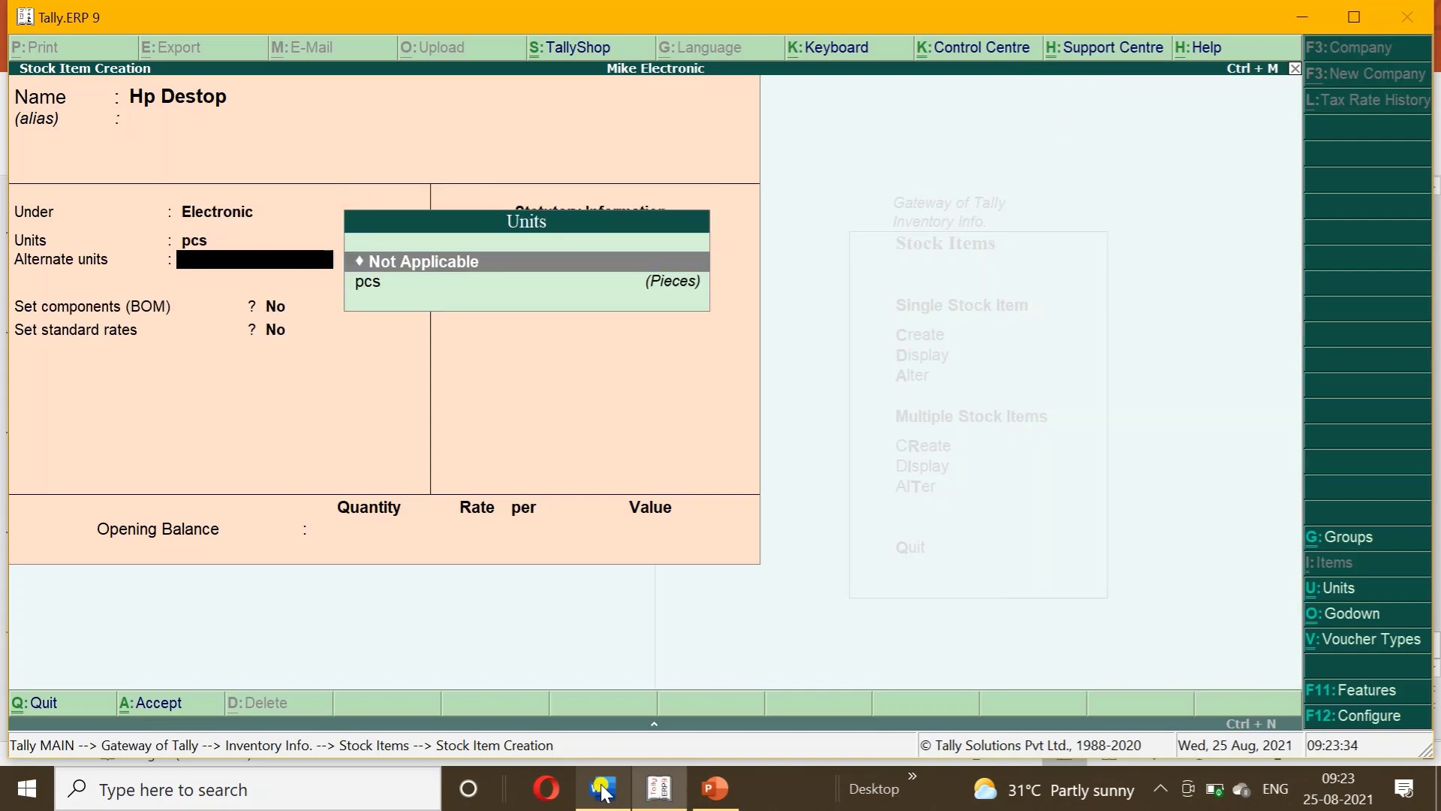
key(ctrl+a)
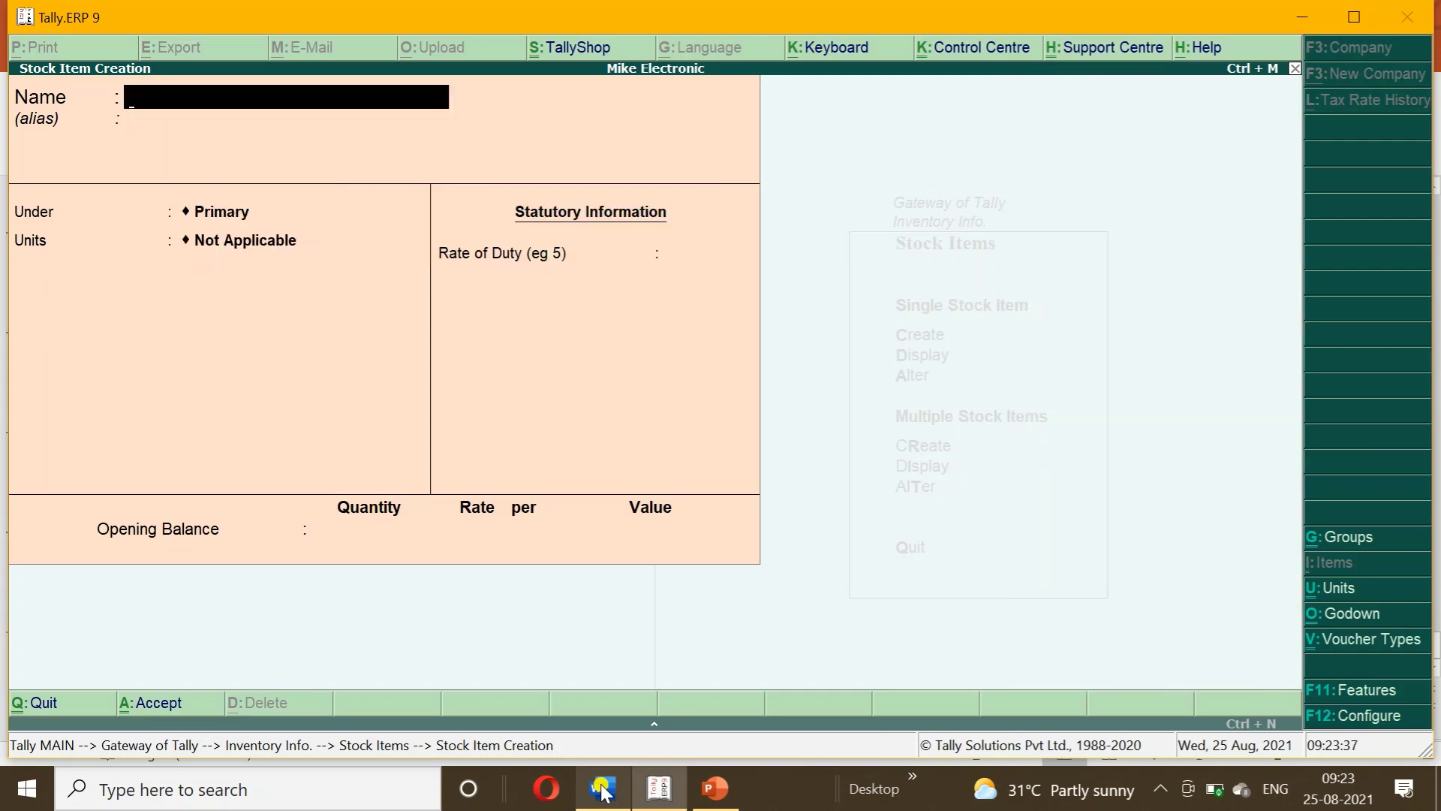
- Copy the name HP Printers from the Word assignment and create it in Tally.ERP 9 as a stock item under Electronic with unit pcs
click(602, 788)
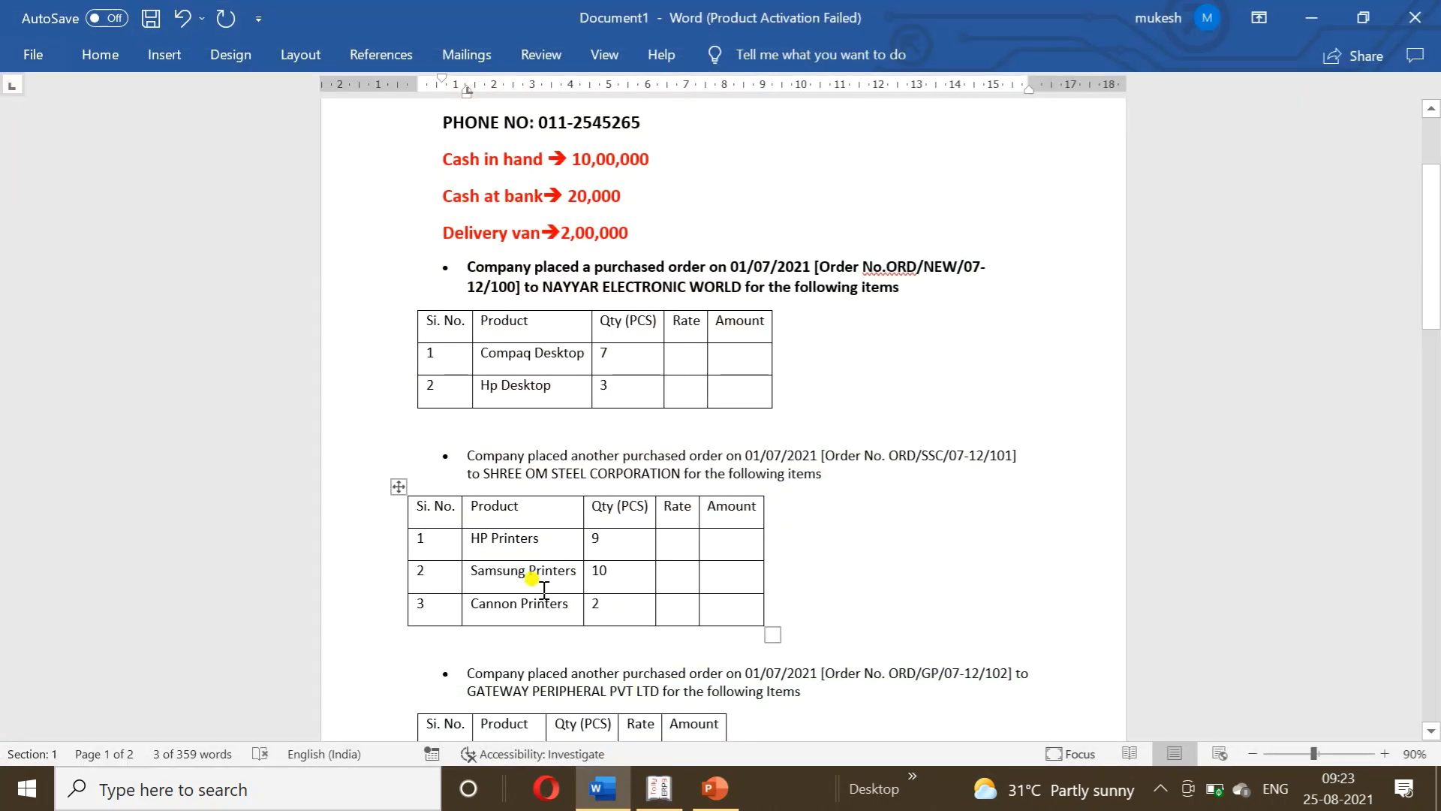
drag(473, 540, 521, 542)
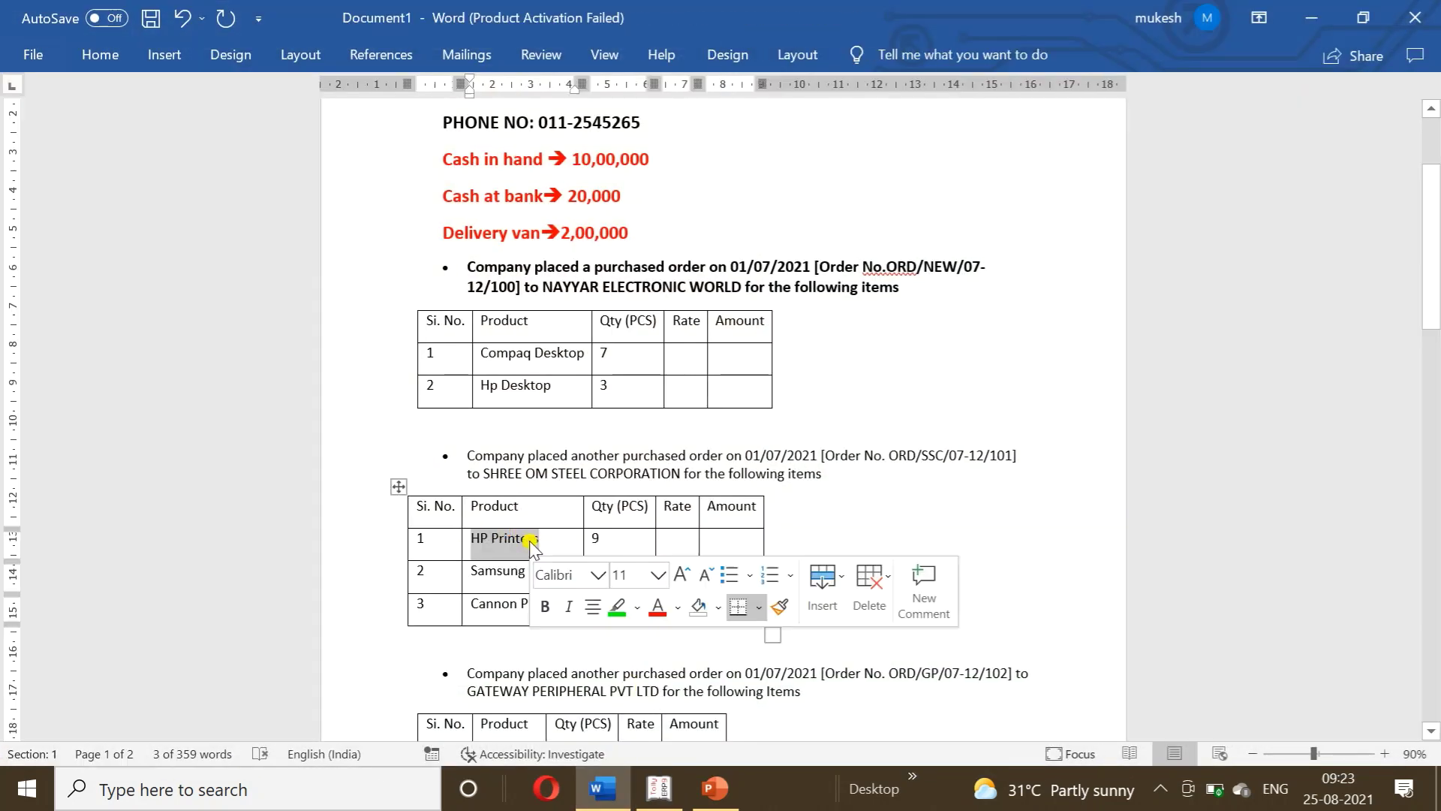
key(ctrl+c)
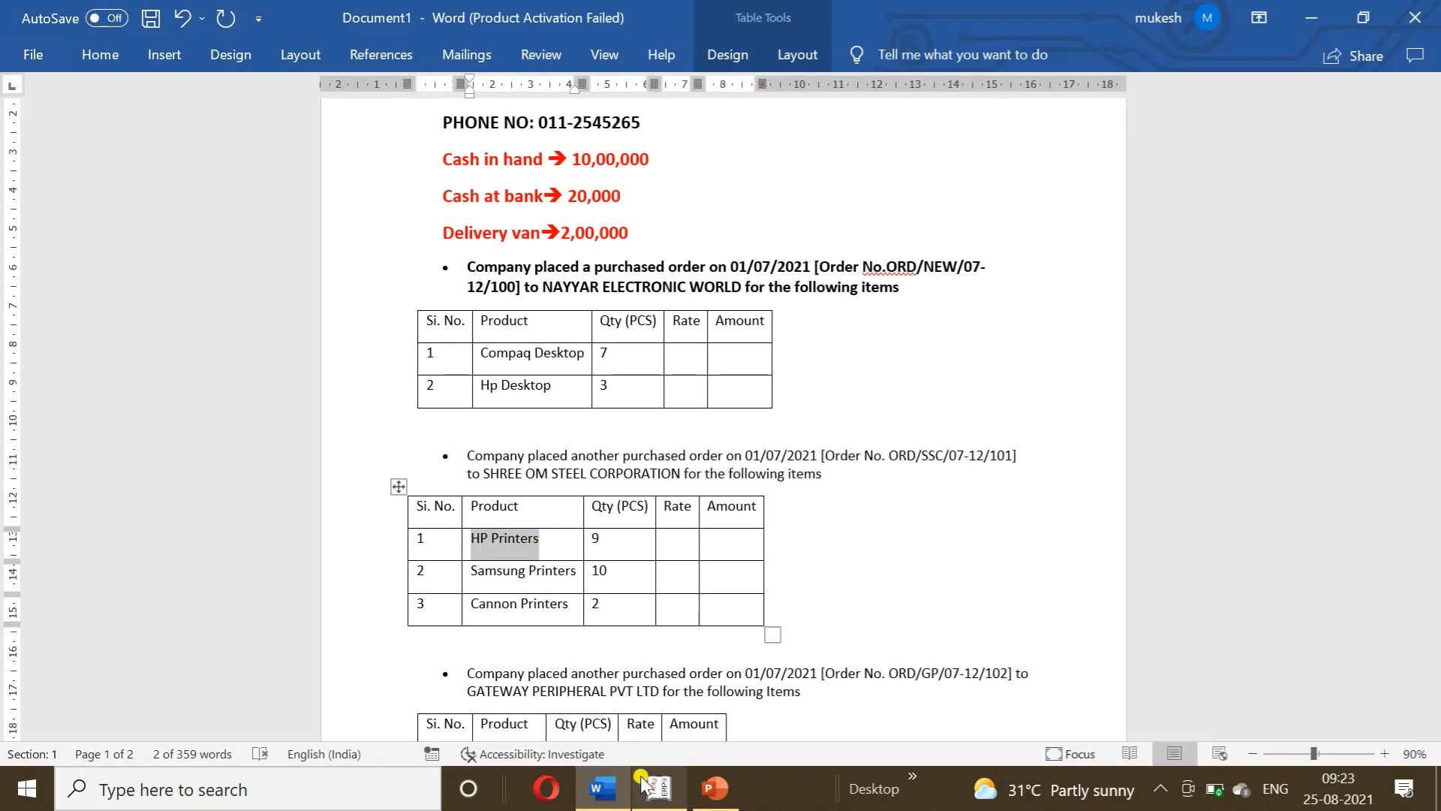
click(659, 788)
key(ctrl+alt+v)
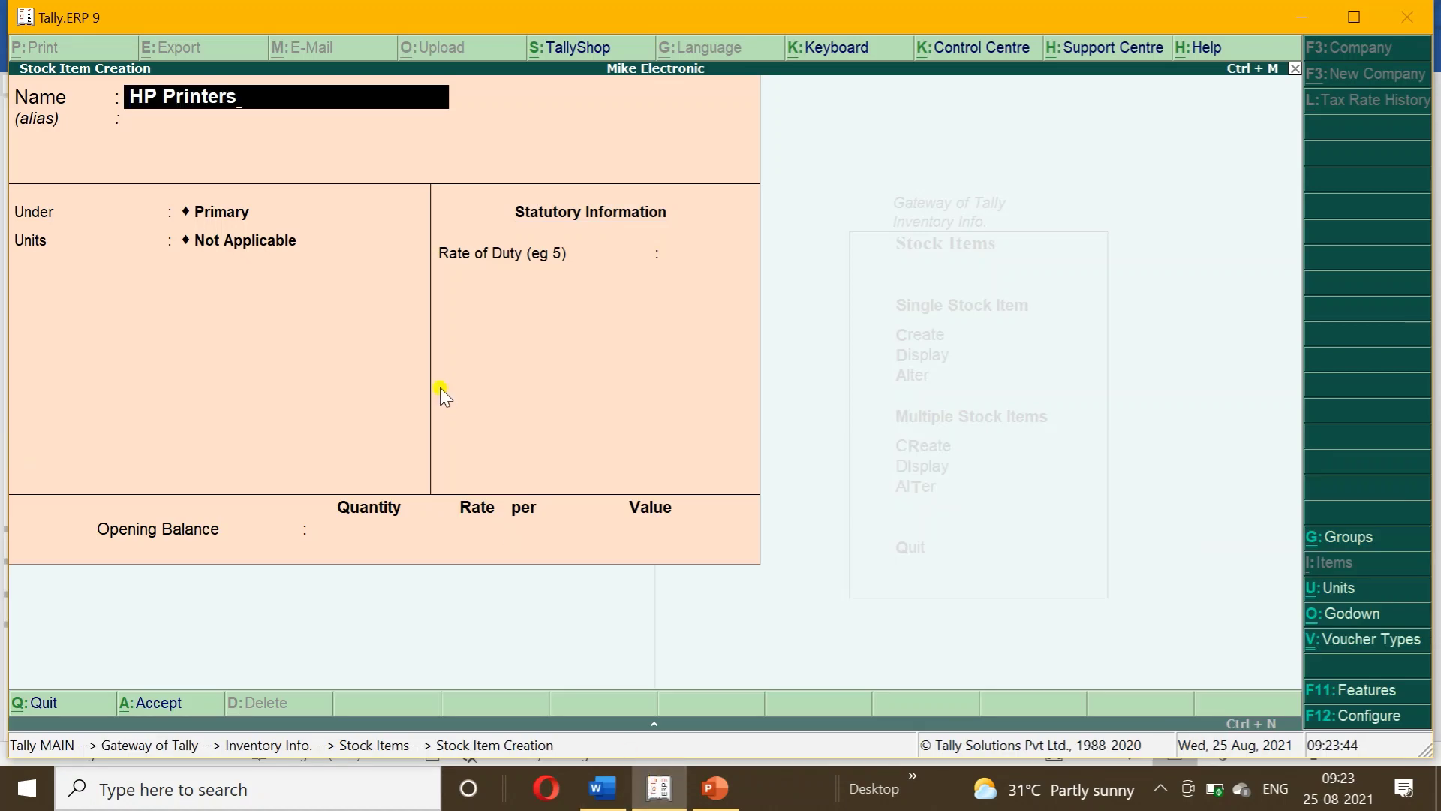
key(Return)
text(E)
key(Return)
key(Down)
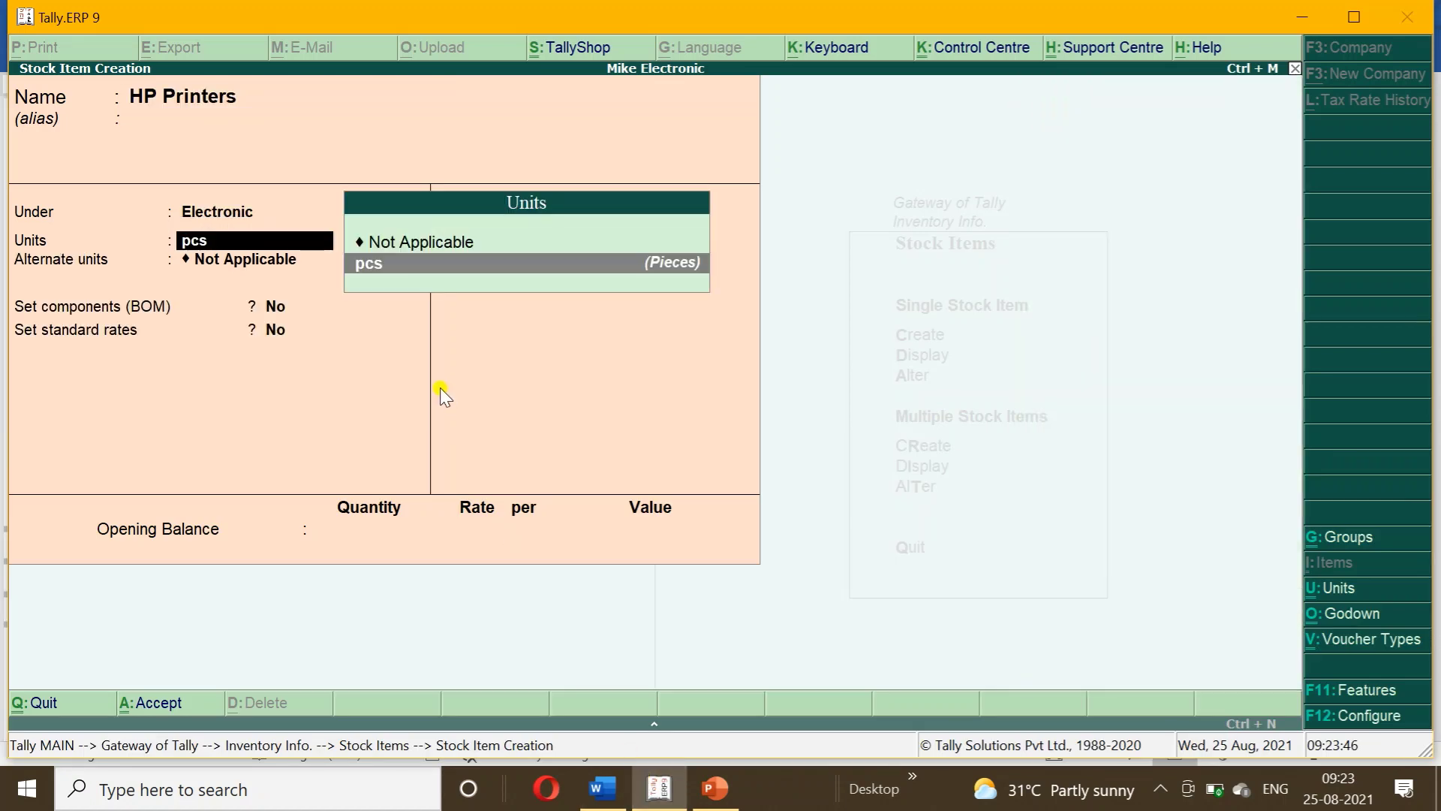
key(ctrl+a)
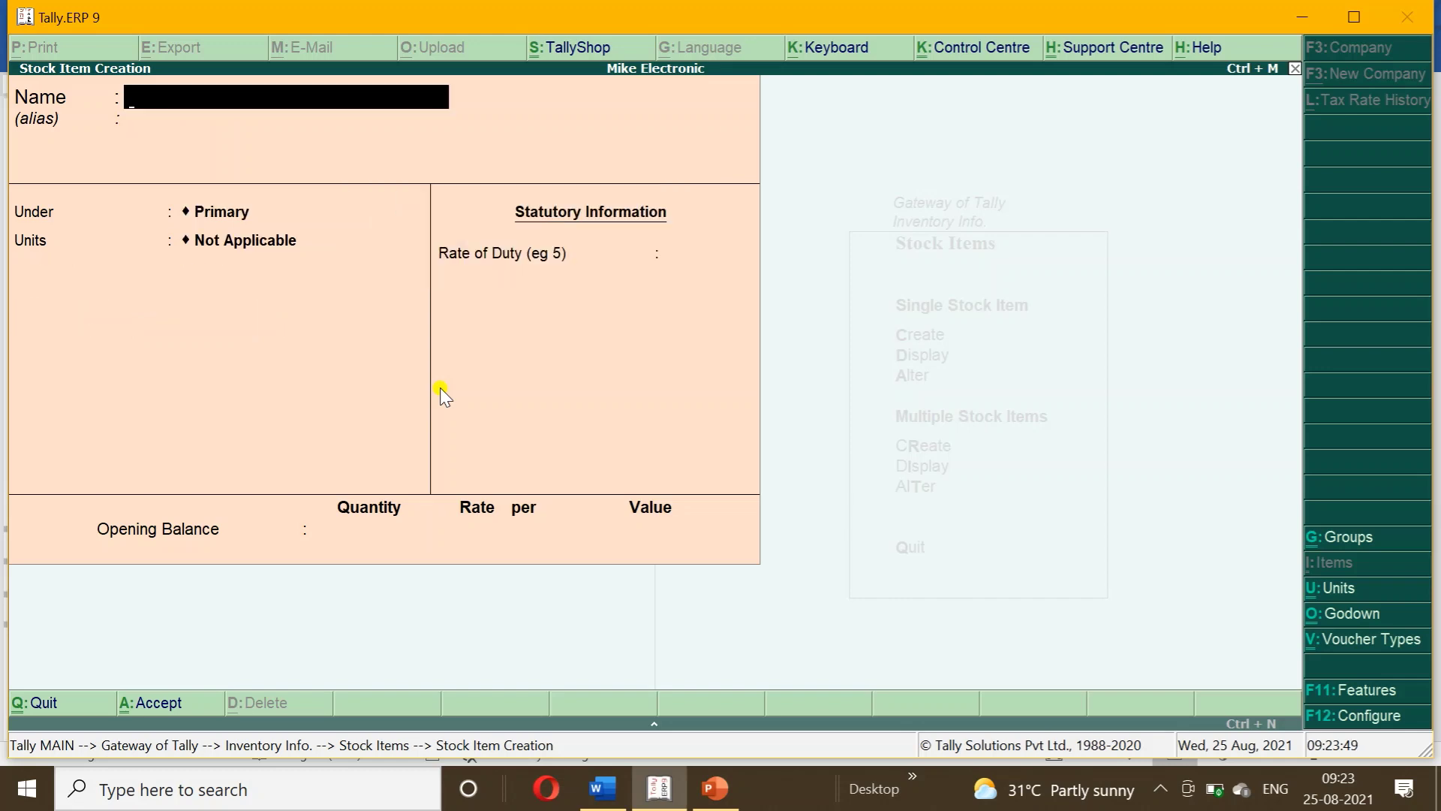
- Copy the name Samsung Printers from the Word assignment and save it in Tally.ERP 9 as an Electronic stock item with unit pcs
click(659, 788)
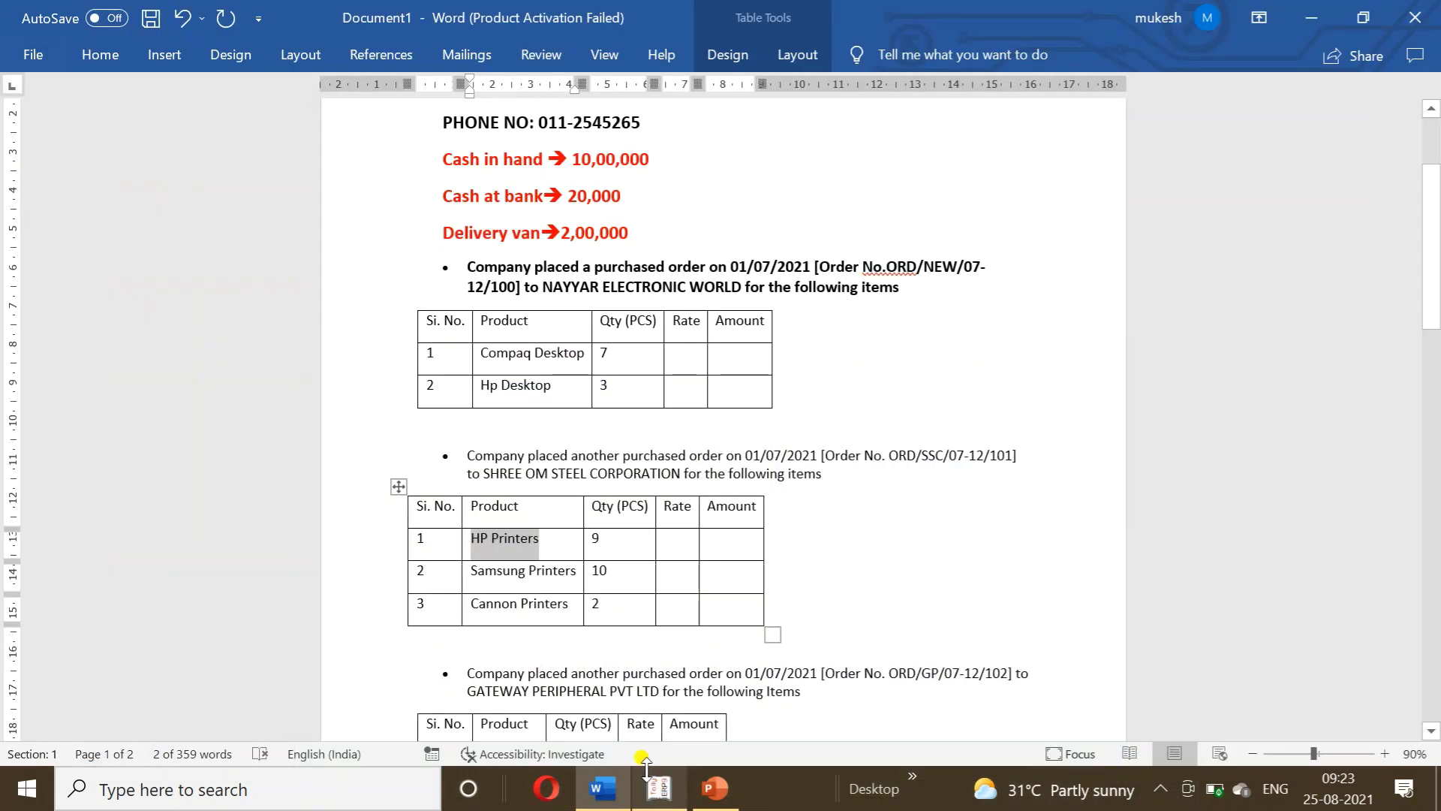
drag(469, 570, 574, 578)
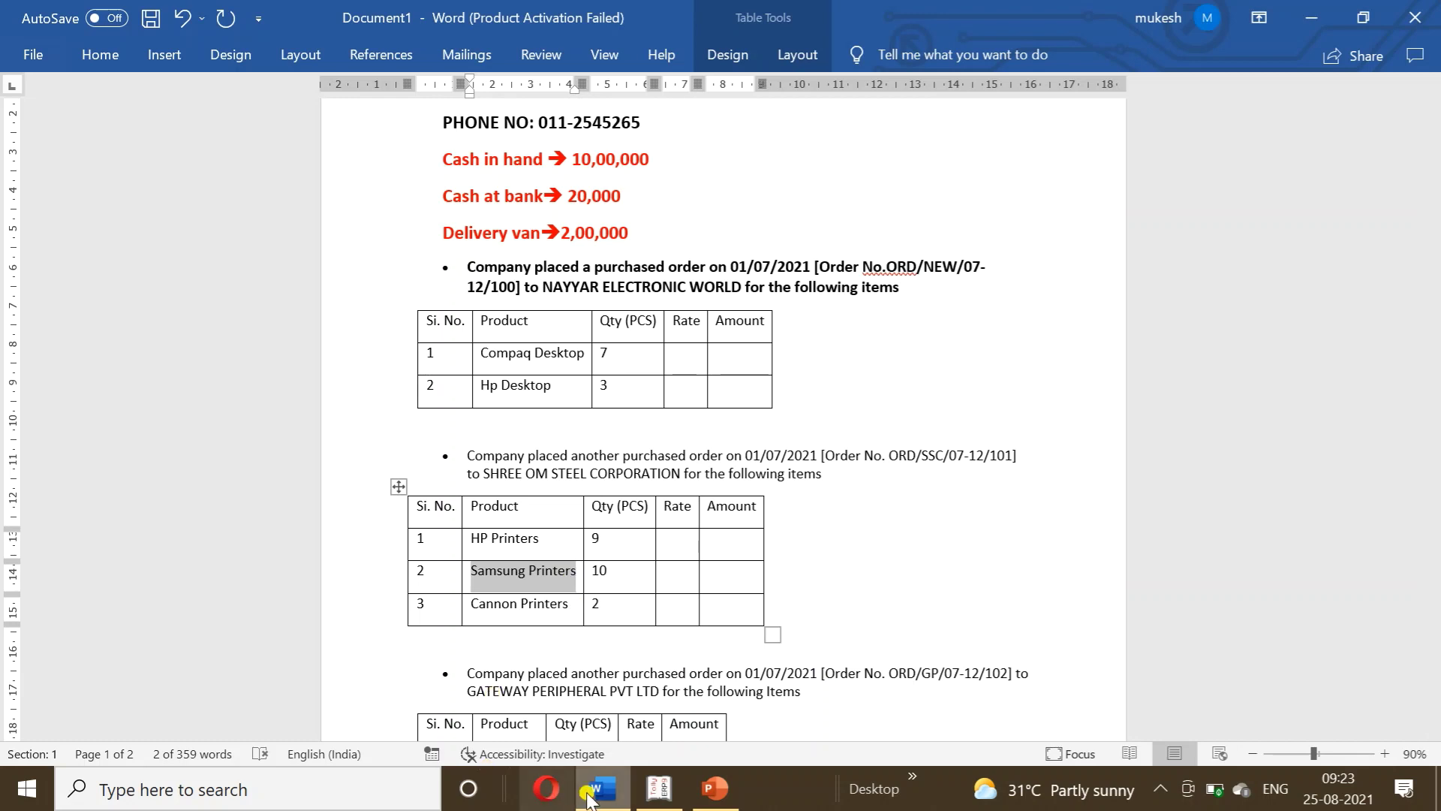
click(659, 788)
key(ctrl+alt+v)
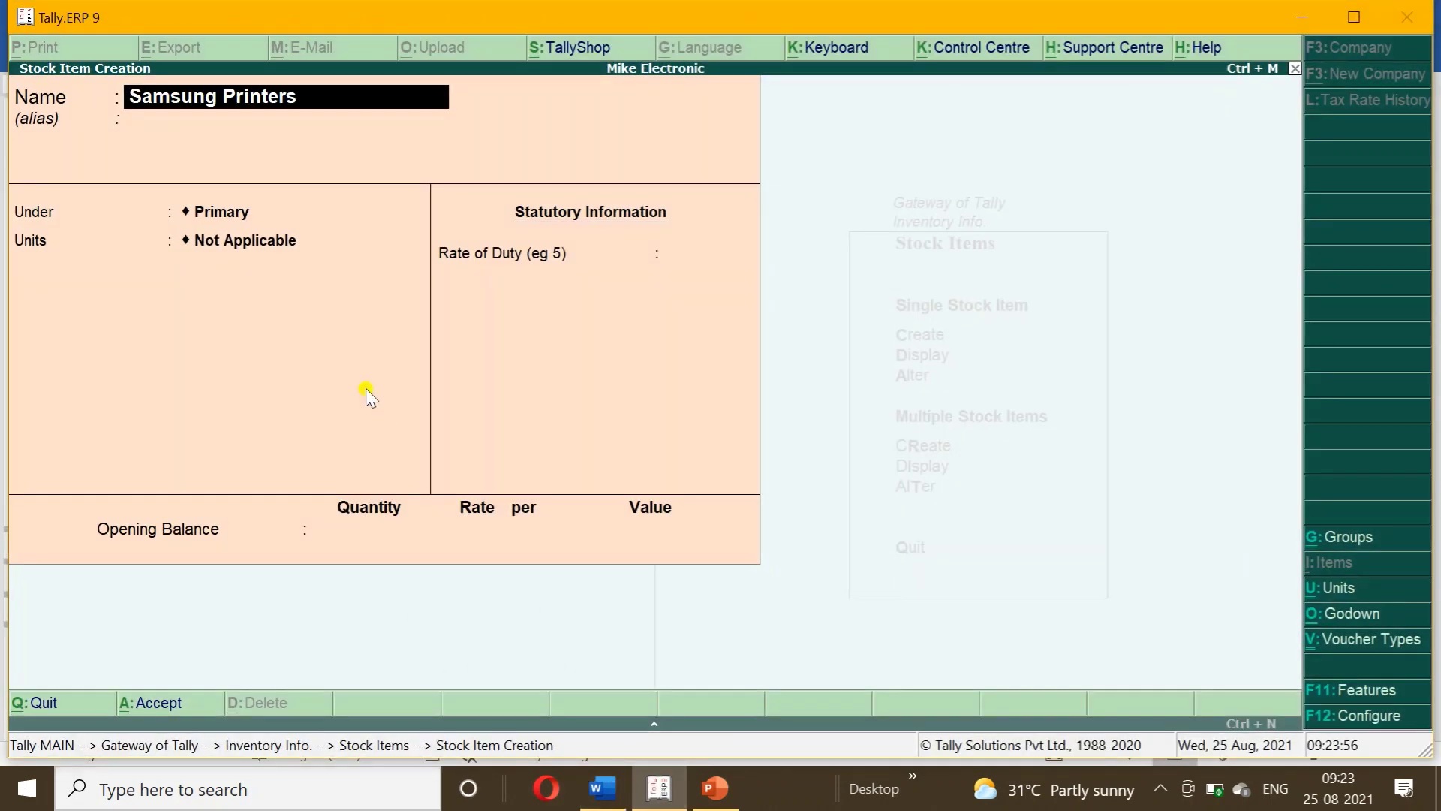
key(Return)
key(Return)
text(E)
key(Return)
text(pcs)
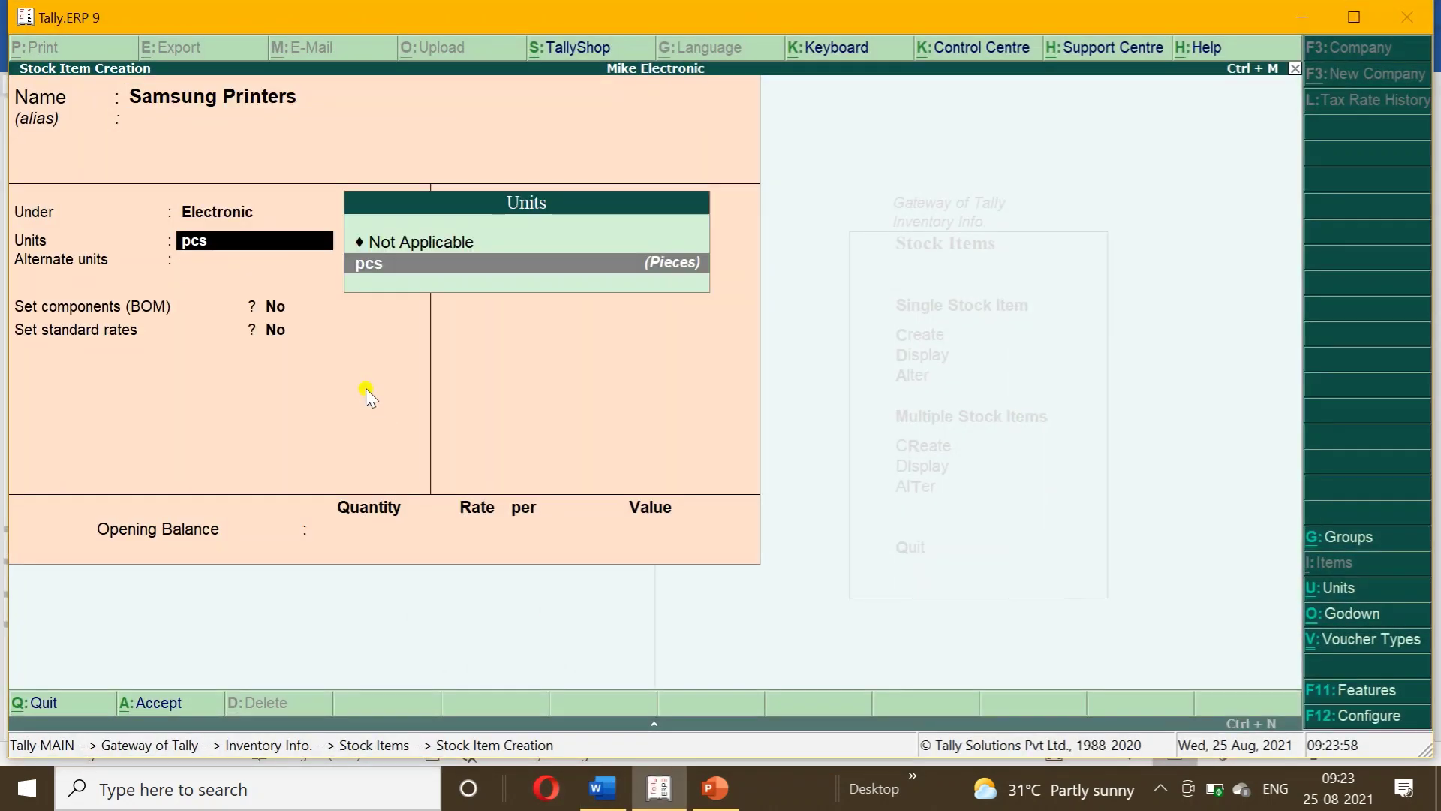
key(ctrl+a)
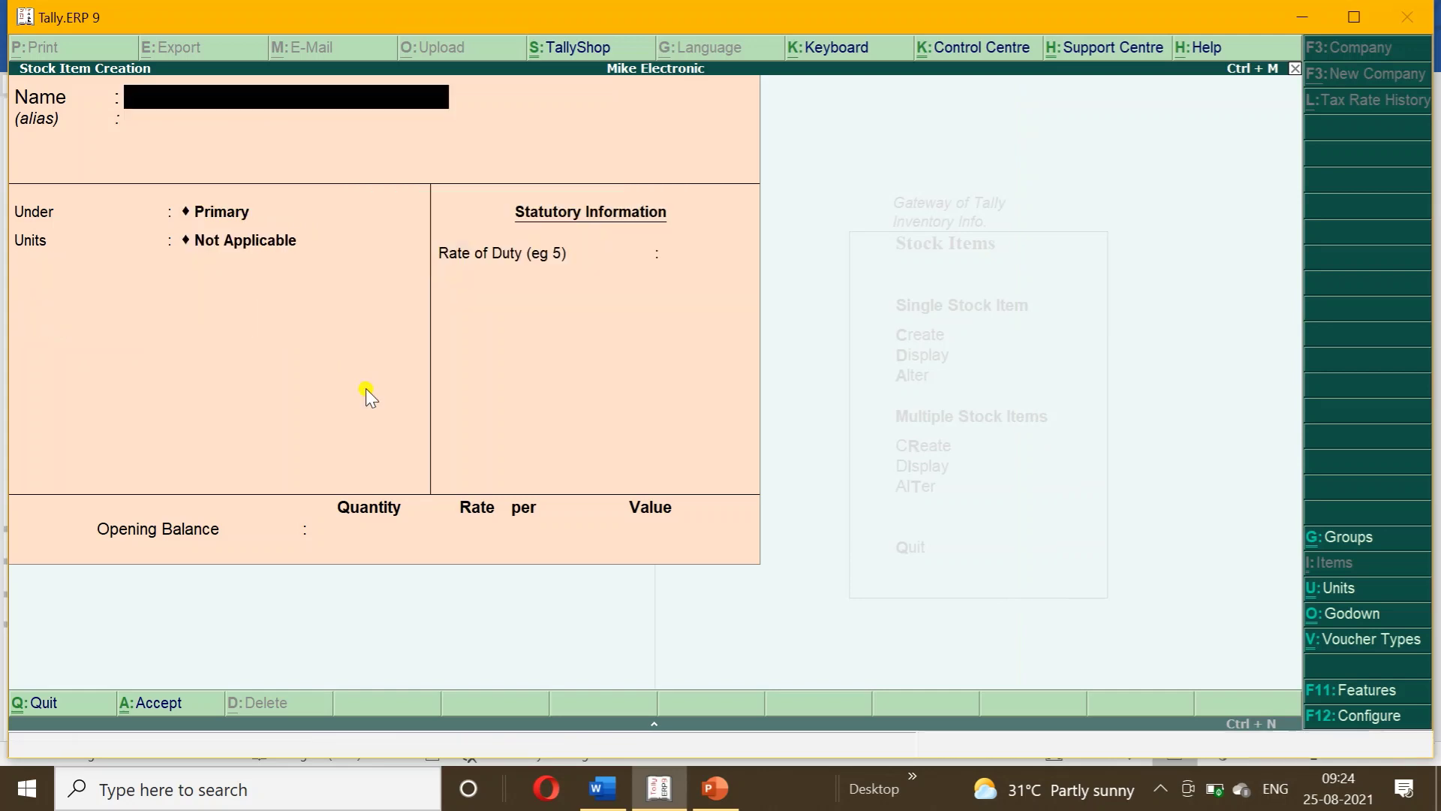
- Create the stock item Cannon Printers under Electronic with unit pcs in Tally.ERP 9, using the name copied from the Word assignment
click(604, 794)
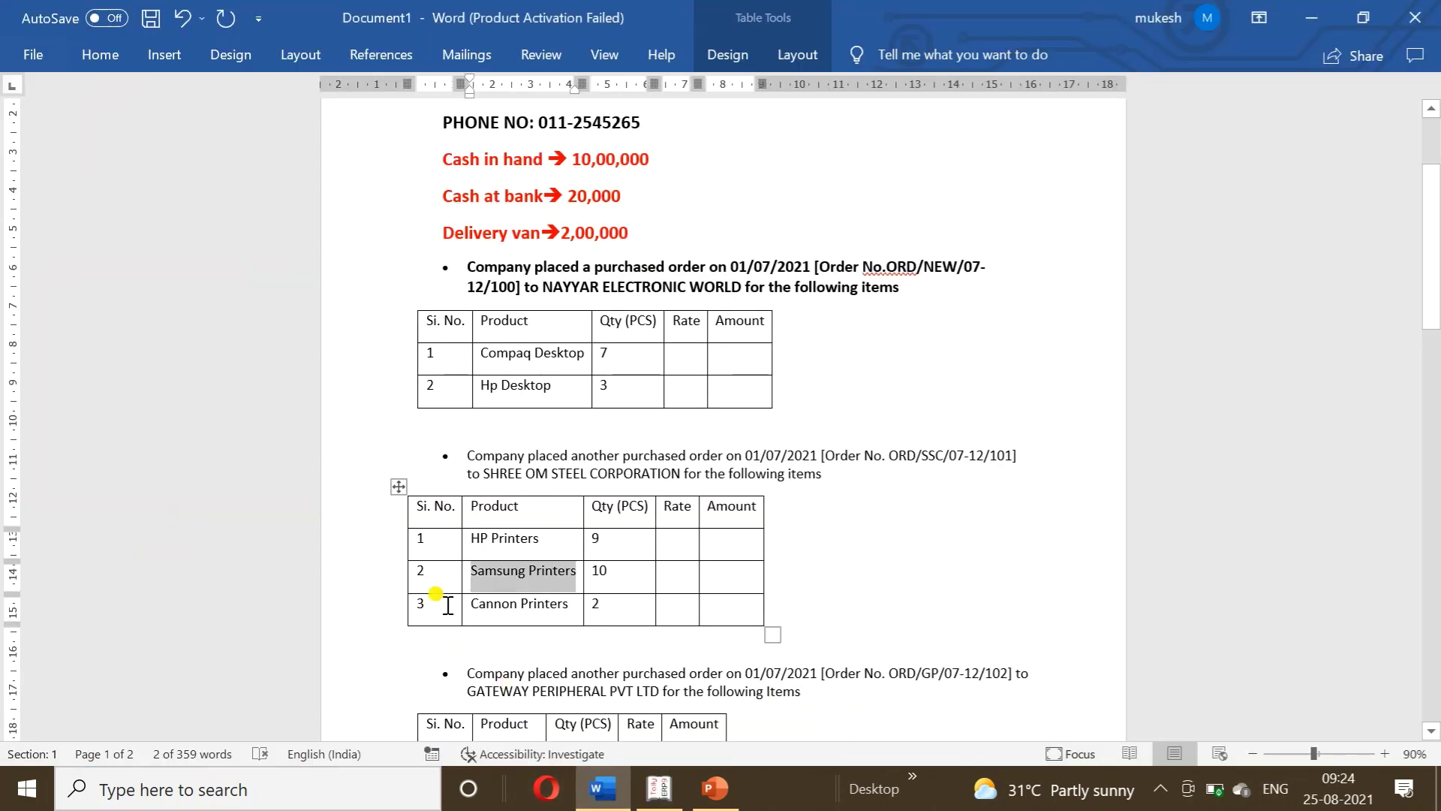
click(487, 594)
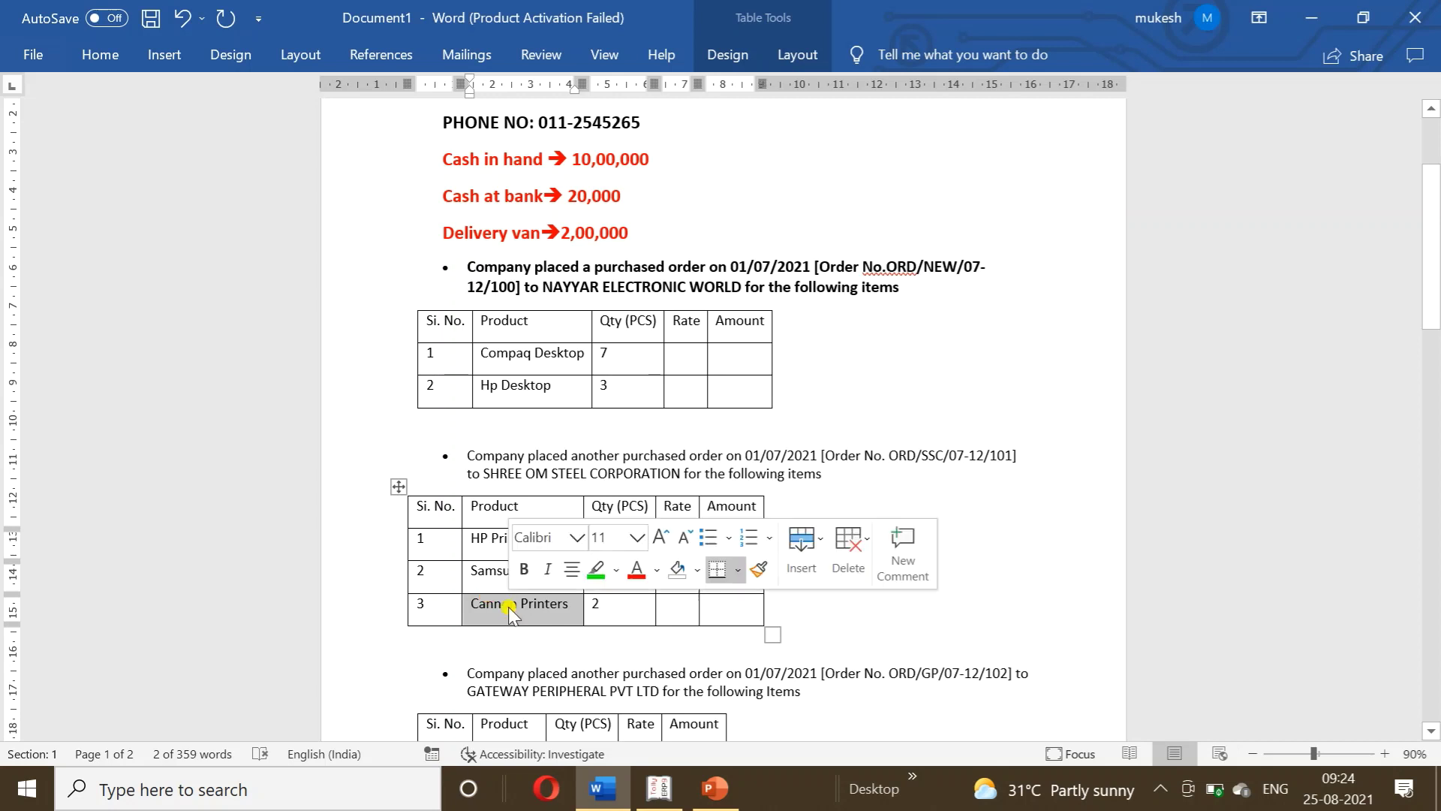
click(508, 607)
click(659, 788)
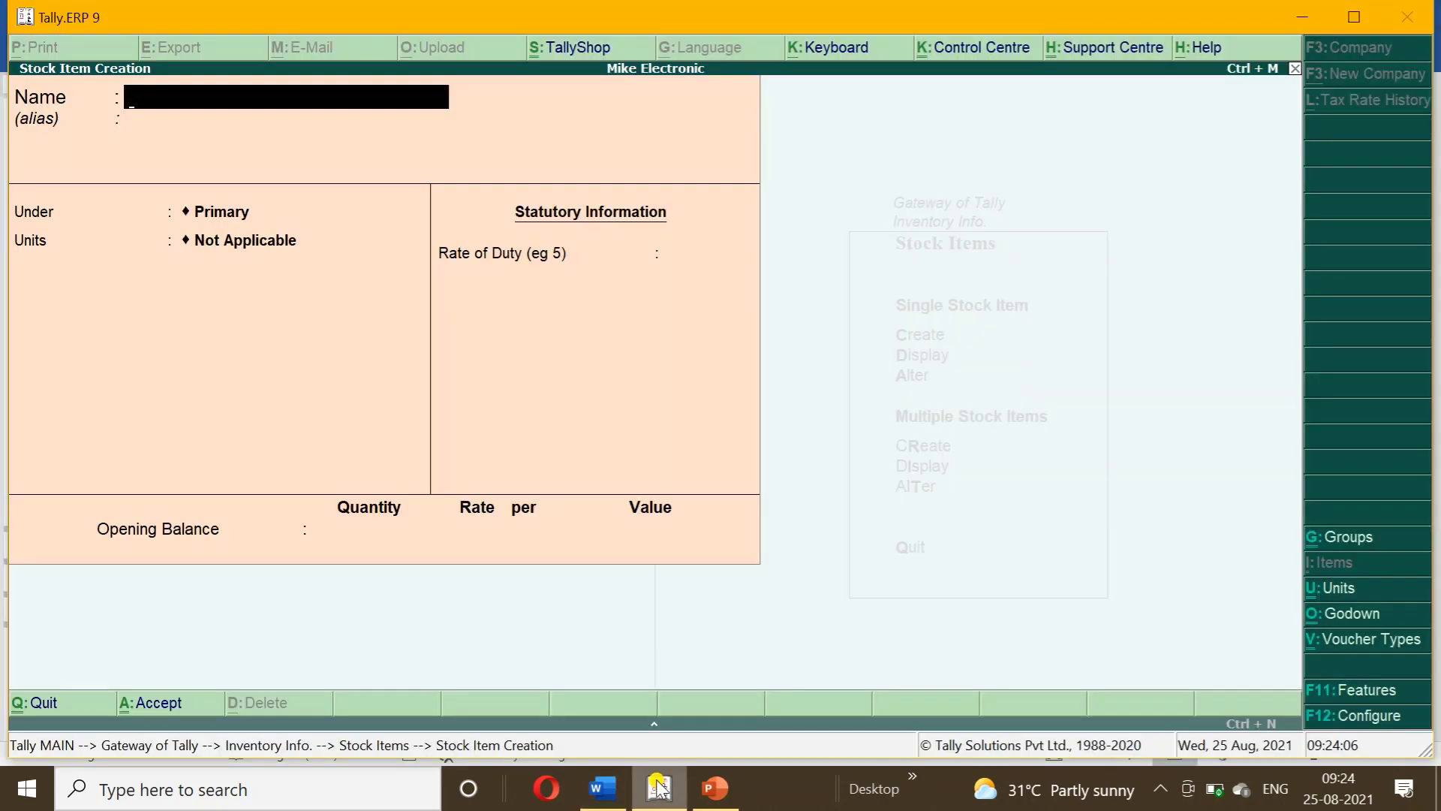
key(ctrl+alt+v)
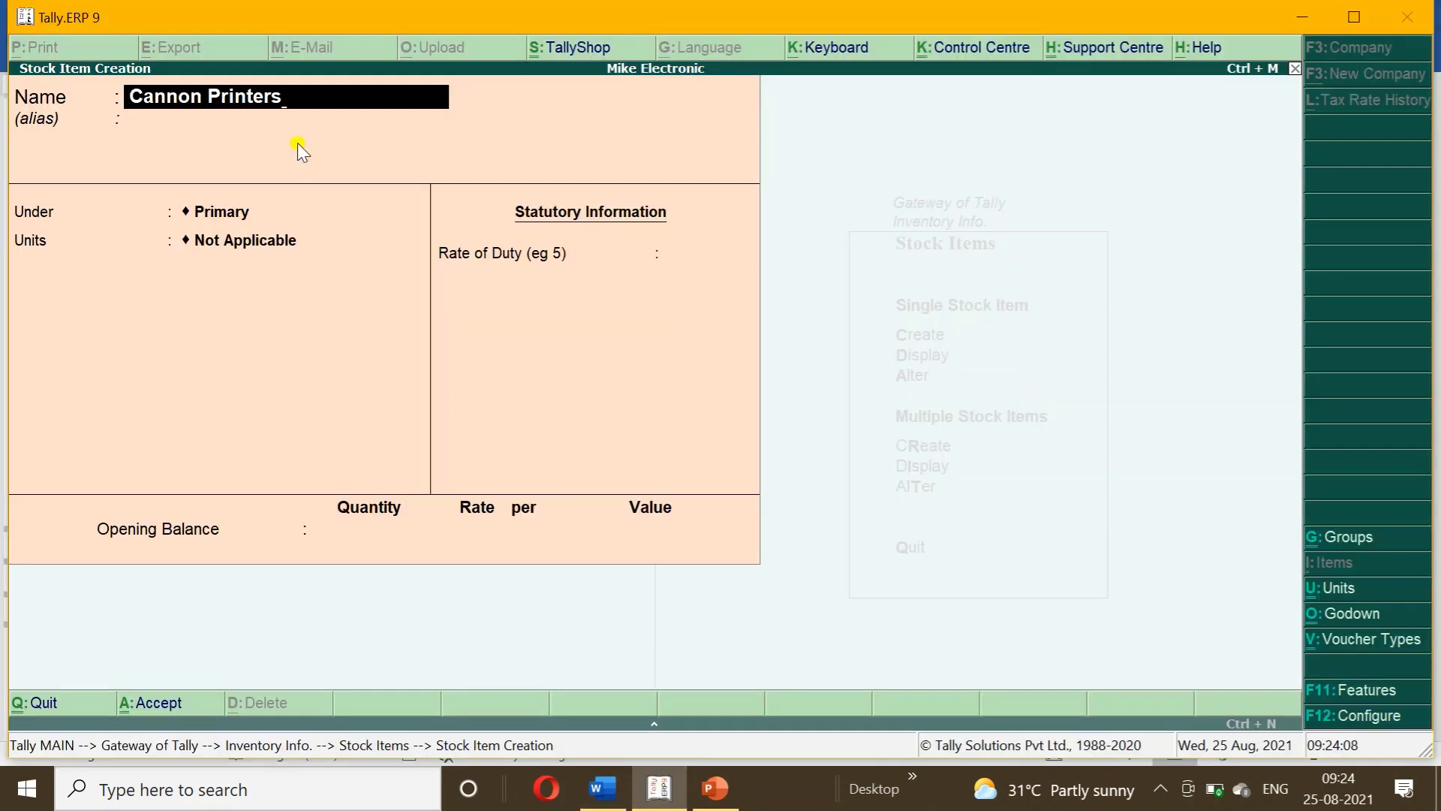
key(Return)
key(Down)
key(Return)
key(Down)
key(Return)
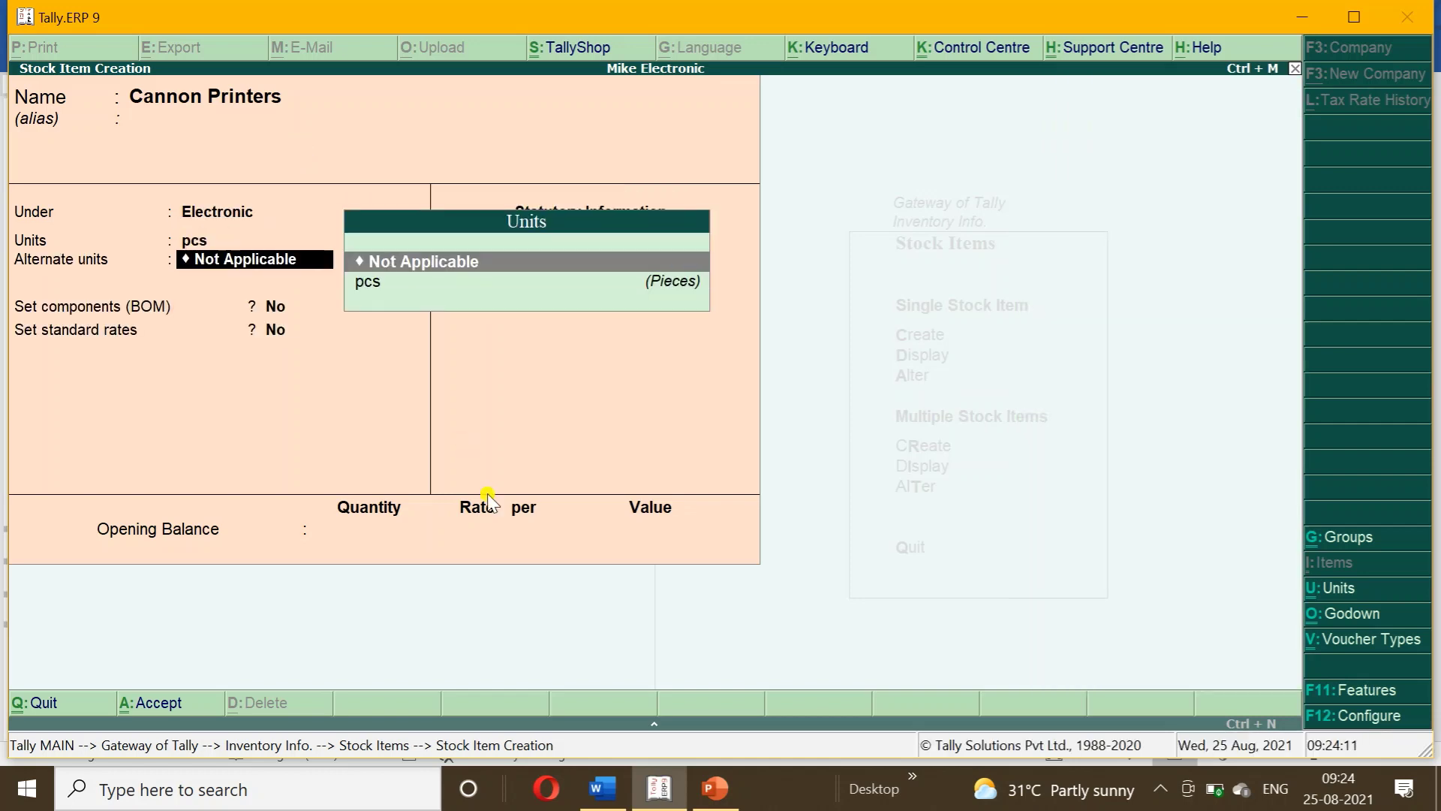
key(ctrl+a)
- Copy Mouse from the third purchase order in Word and create it in Tally.ERP 9 as an Electronic stock item with unit pcs
click(596, 800)
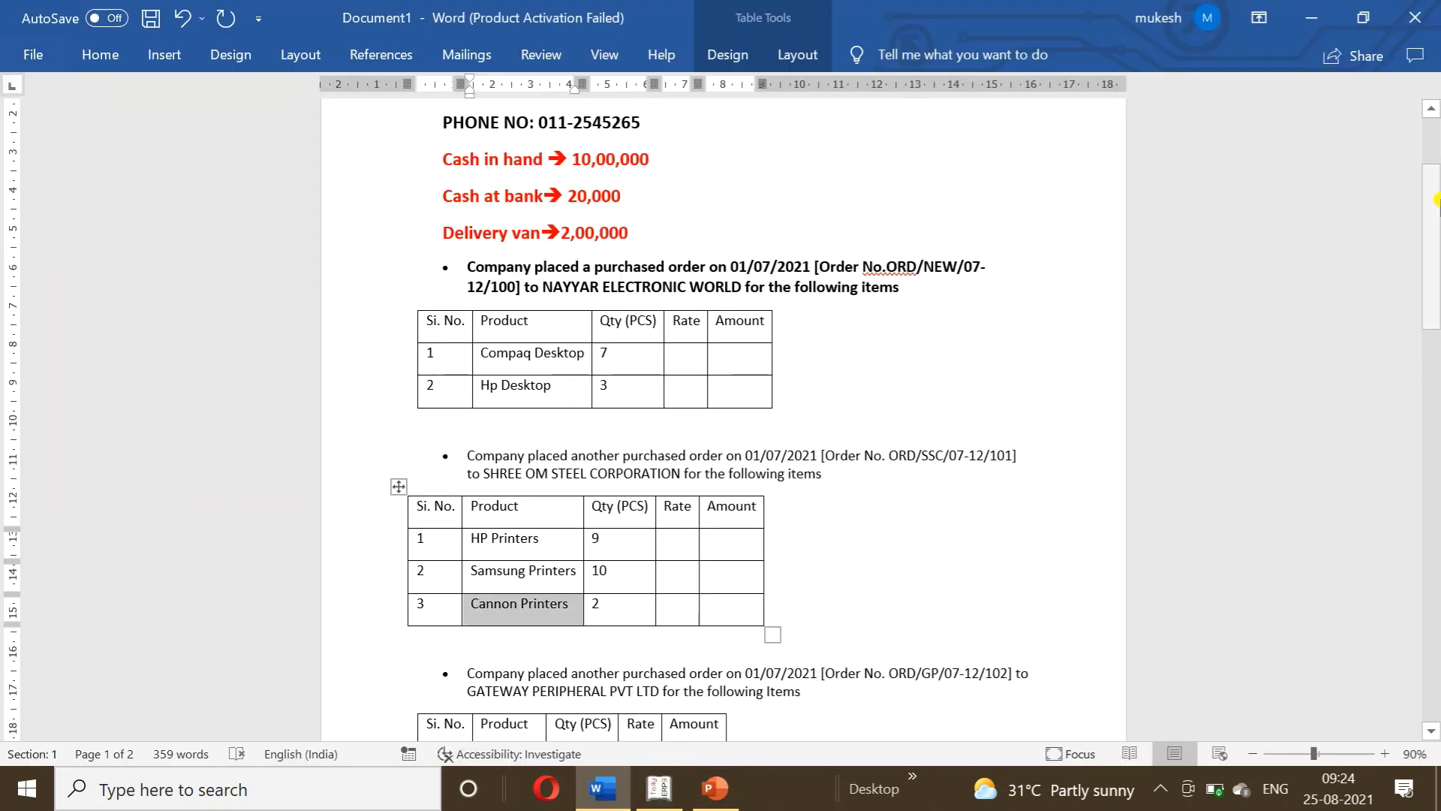
scroll(1435, 248, down, 3)
drag(1435, 248, 1435, 249)
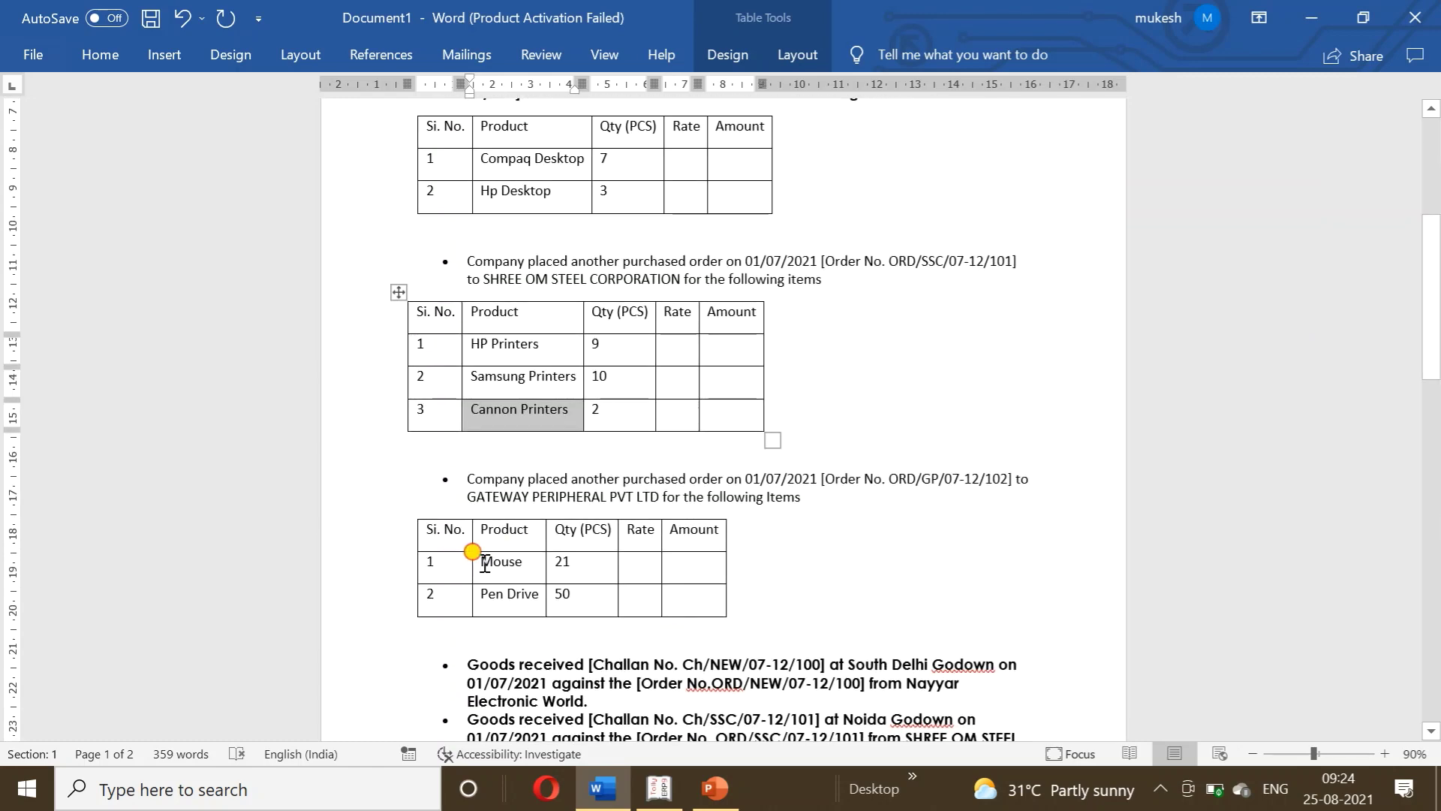
drag(476, 563, 529, 563)
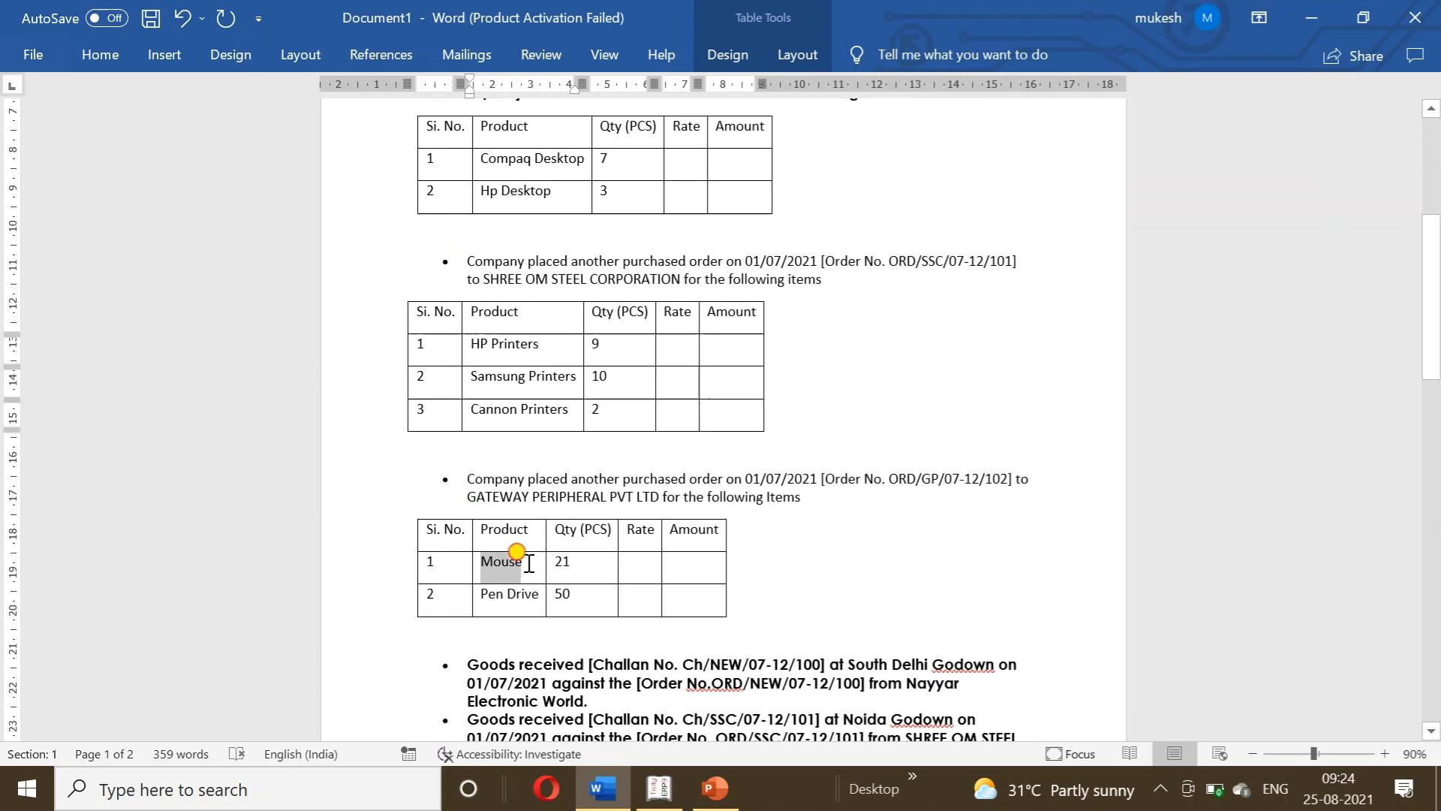
click(661, 788)
key(ctrl+alt+v)
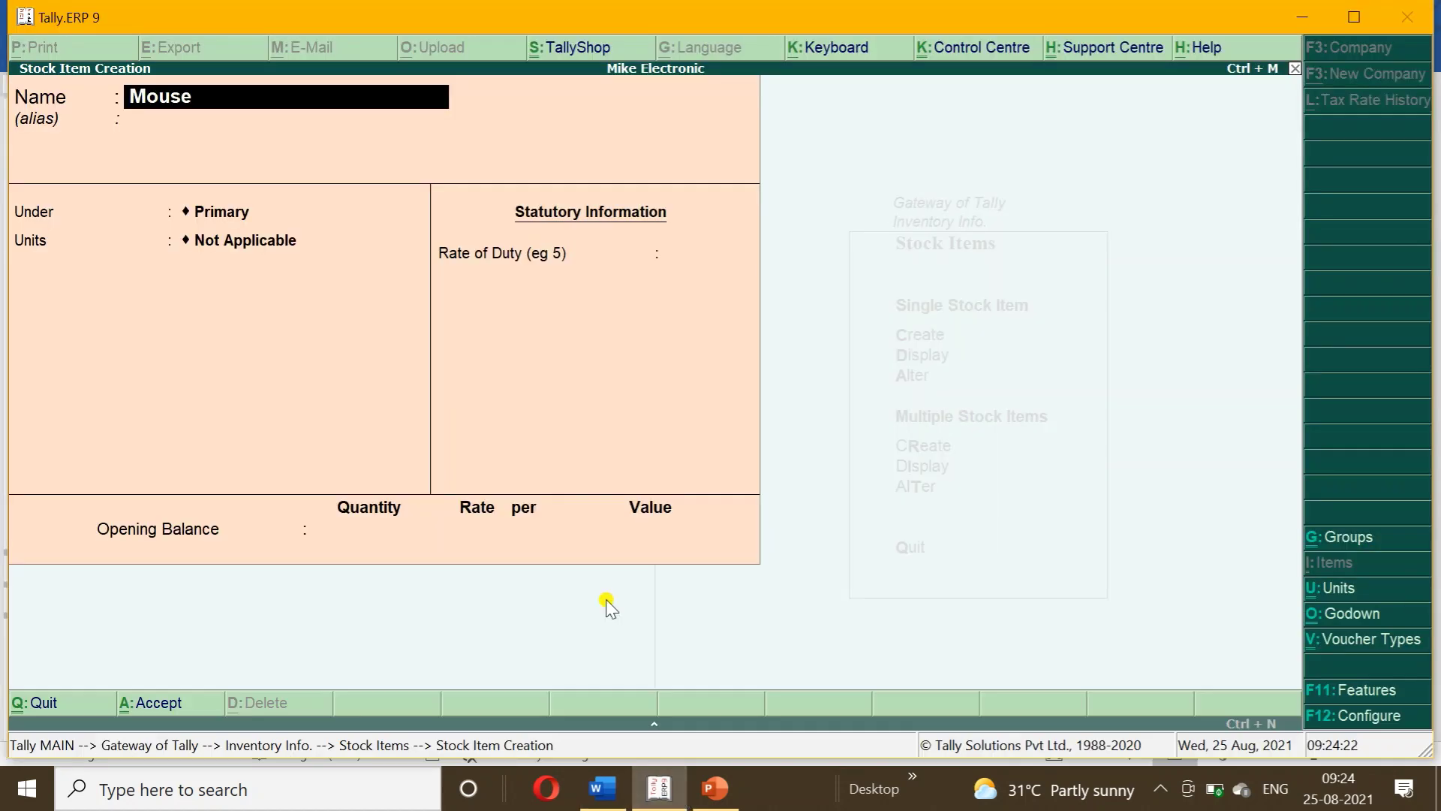
key(Return)
key(Down)
key(Return)
key(Down)
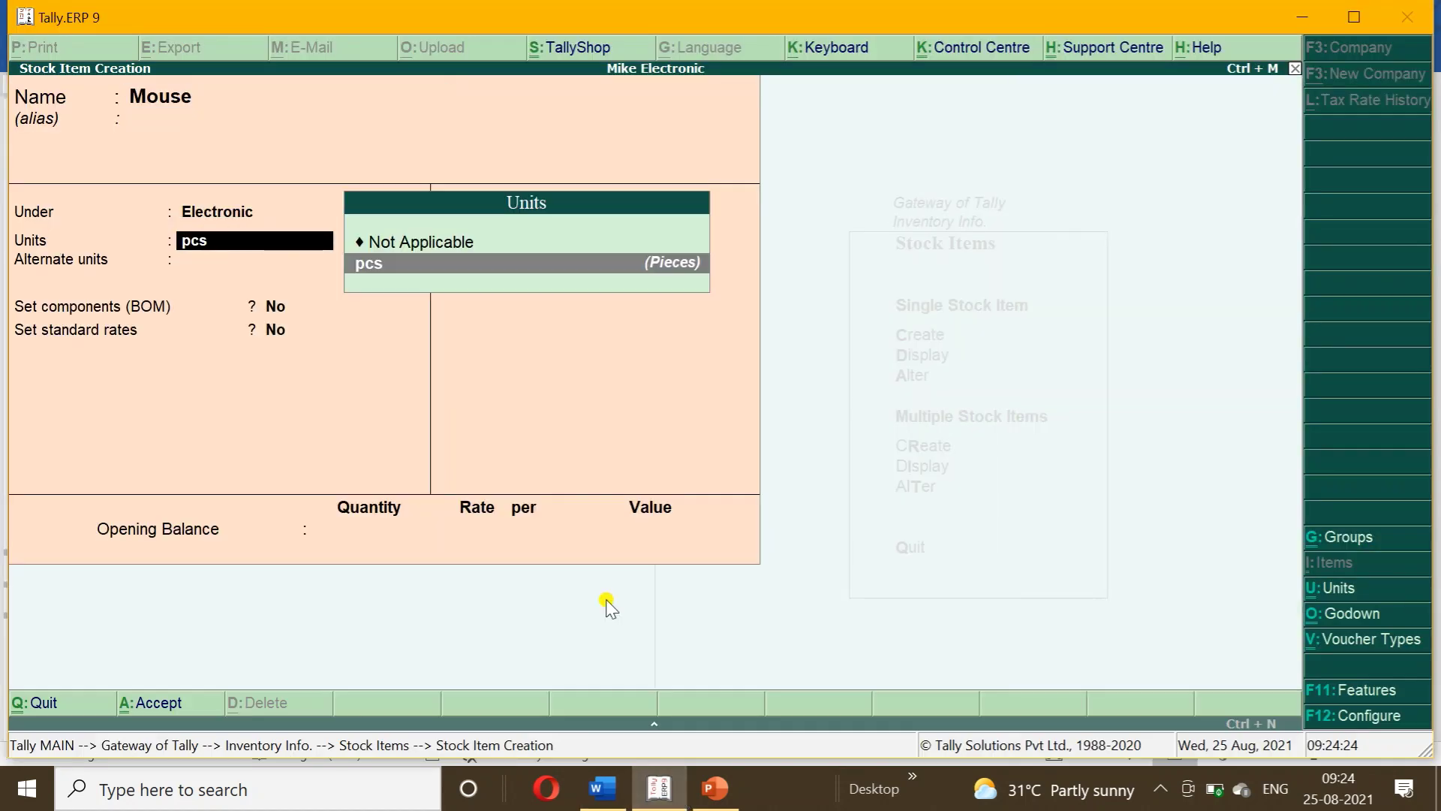
key(Return)
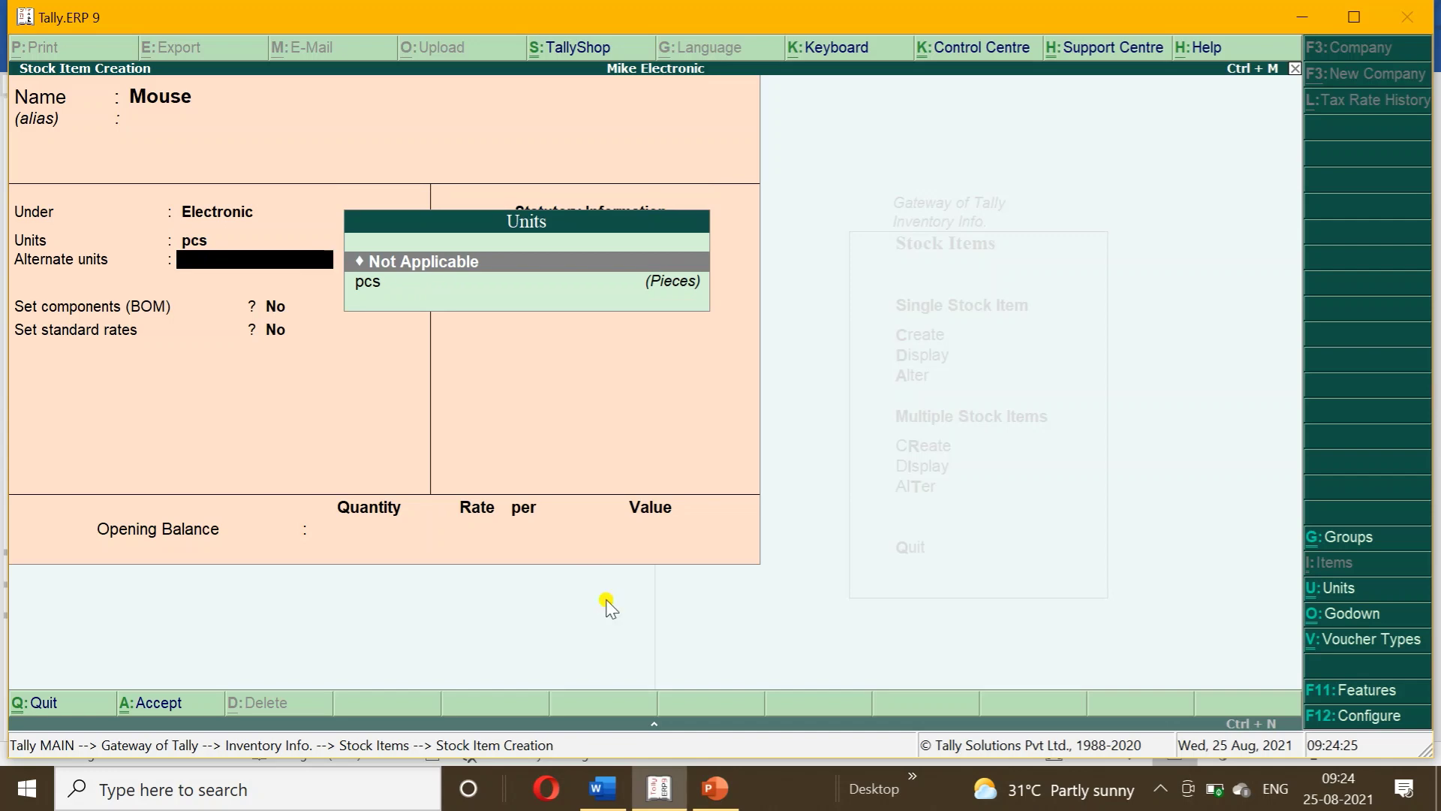
key(ctrl+a)
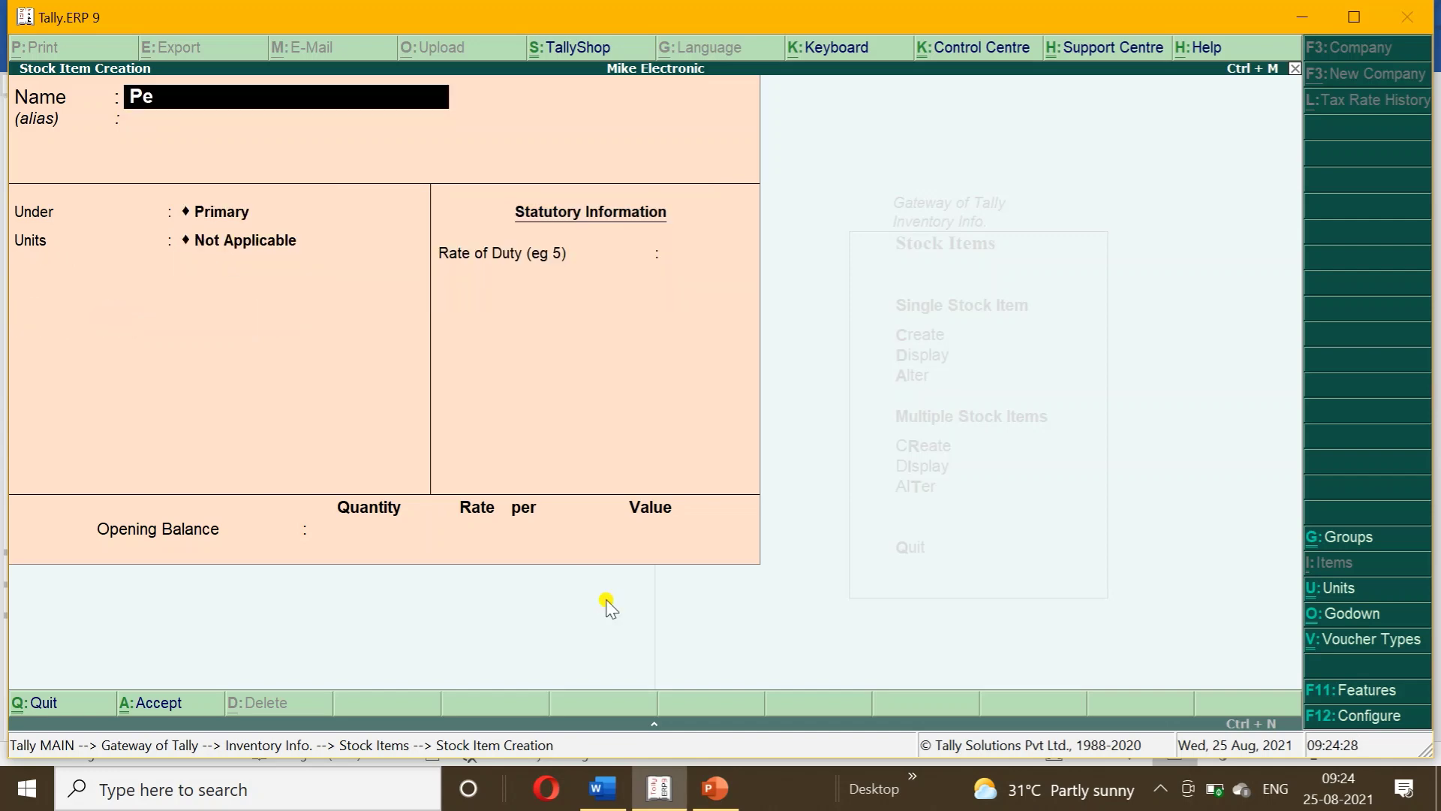
- Create the stock item Pen Drive under the Electronic group with unit pcs and save it
text(Pen Drive)
key(Return)
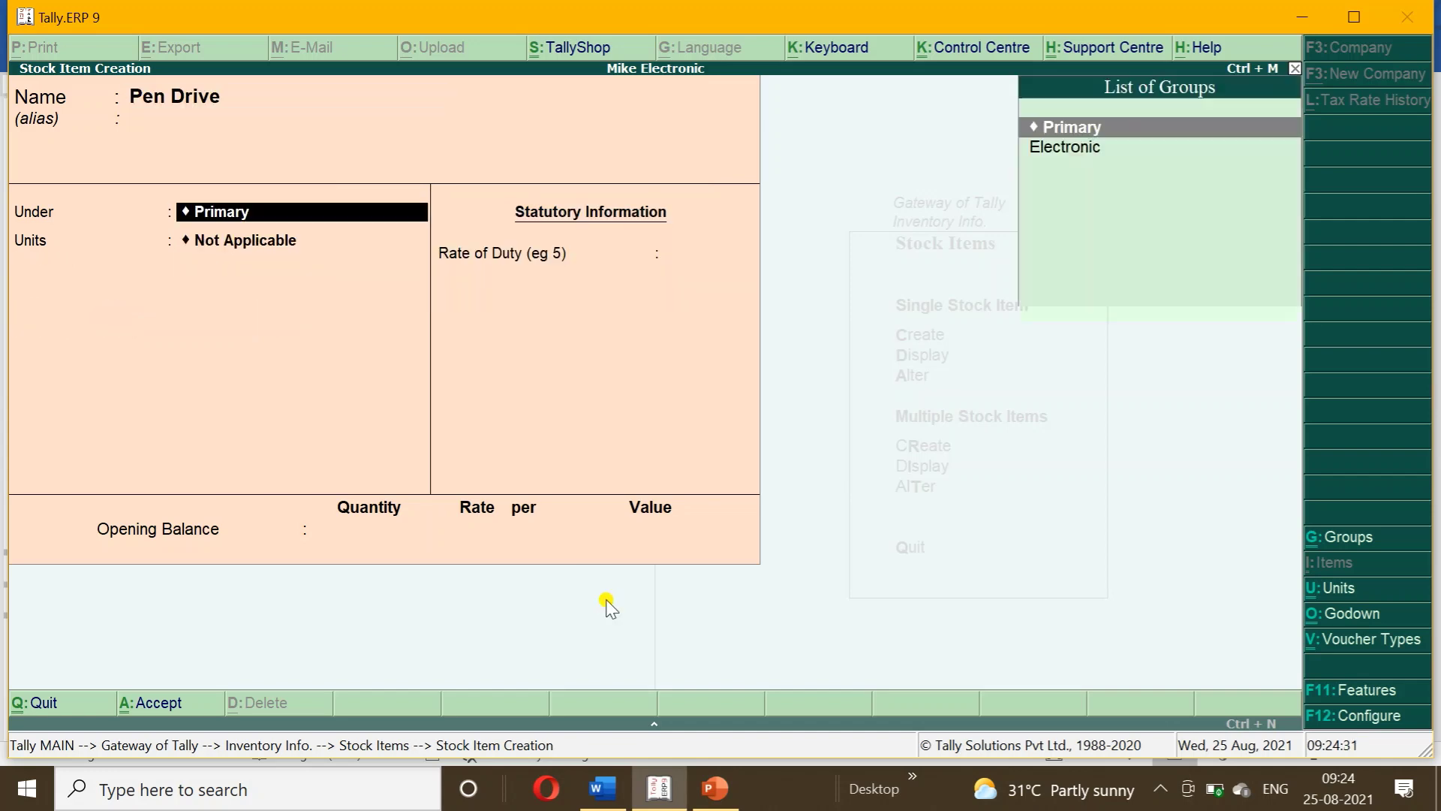
key(Down)
key(Return)
key(Down)
key(Return)
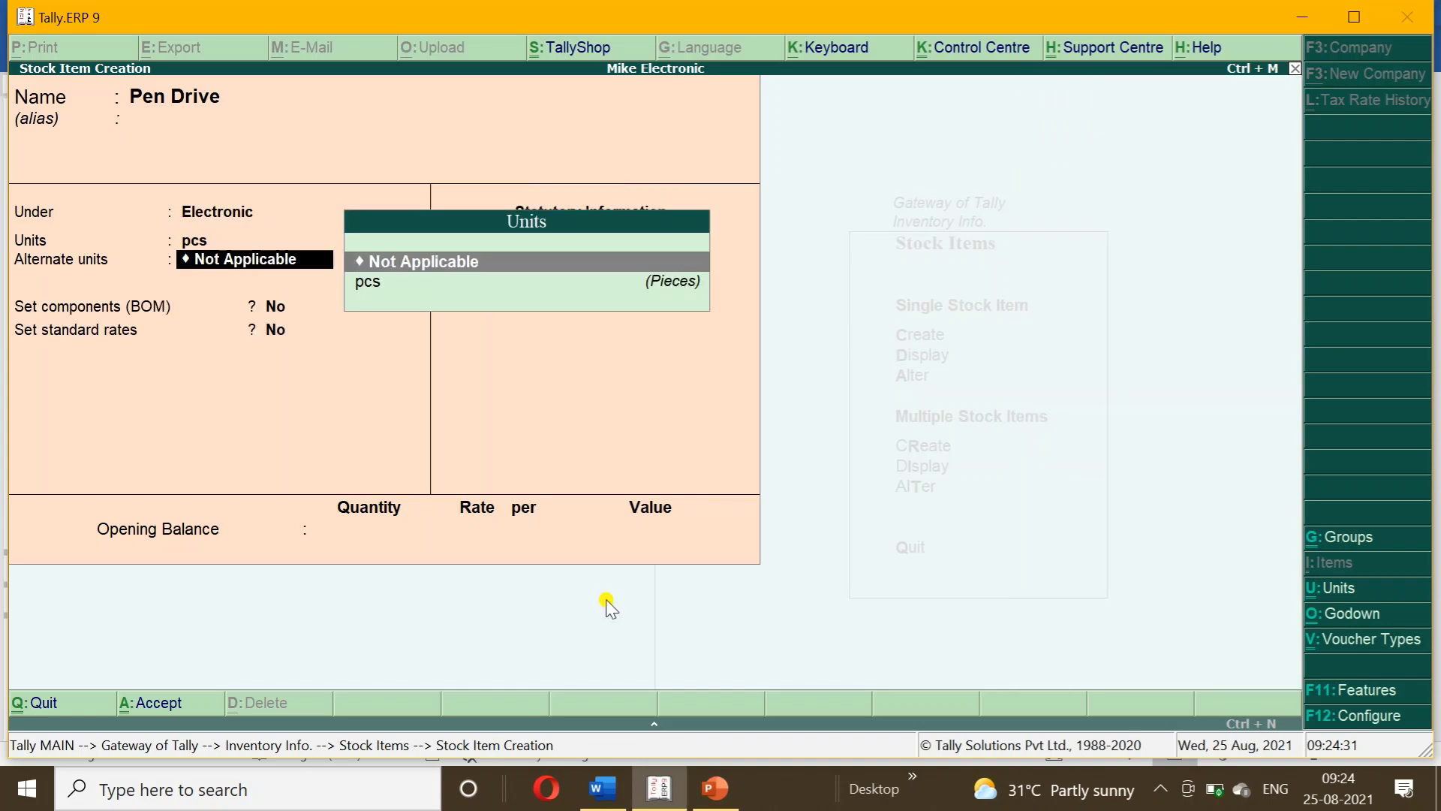
key(ctrl+a)
- Check the rate and amount columns of the first purchase order in the Word assignment, and return to Tally.ERP 9
click(602, 788)
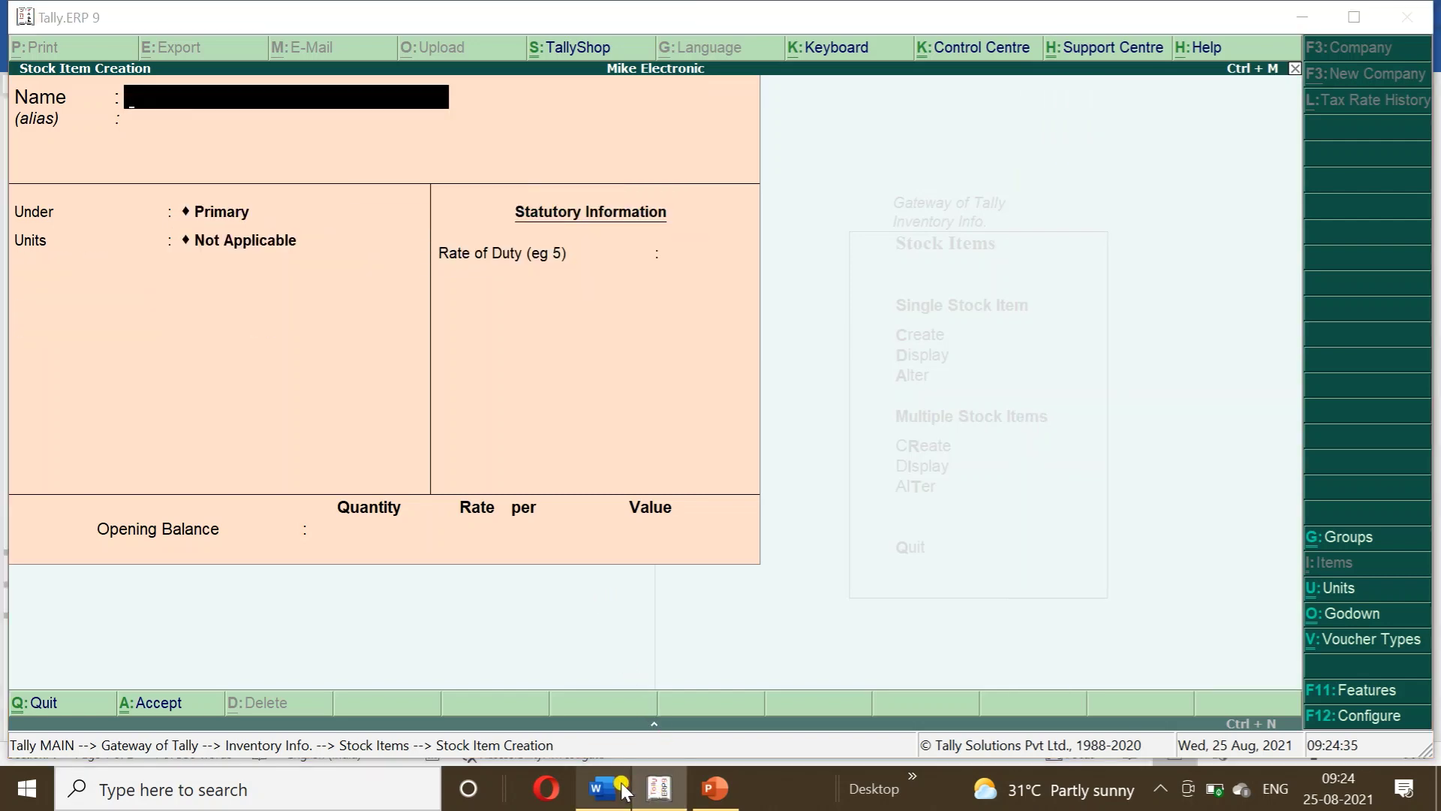
drag(1430, 259, 1417, 176)
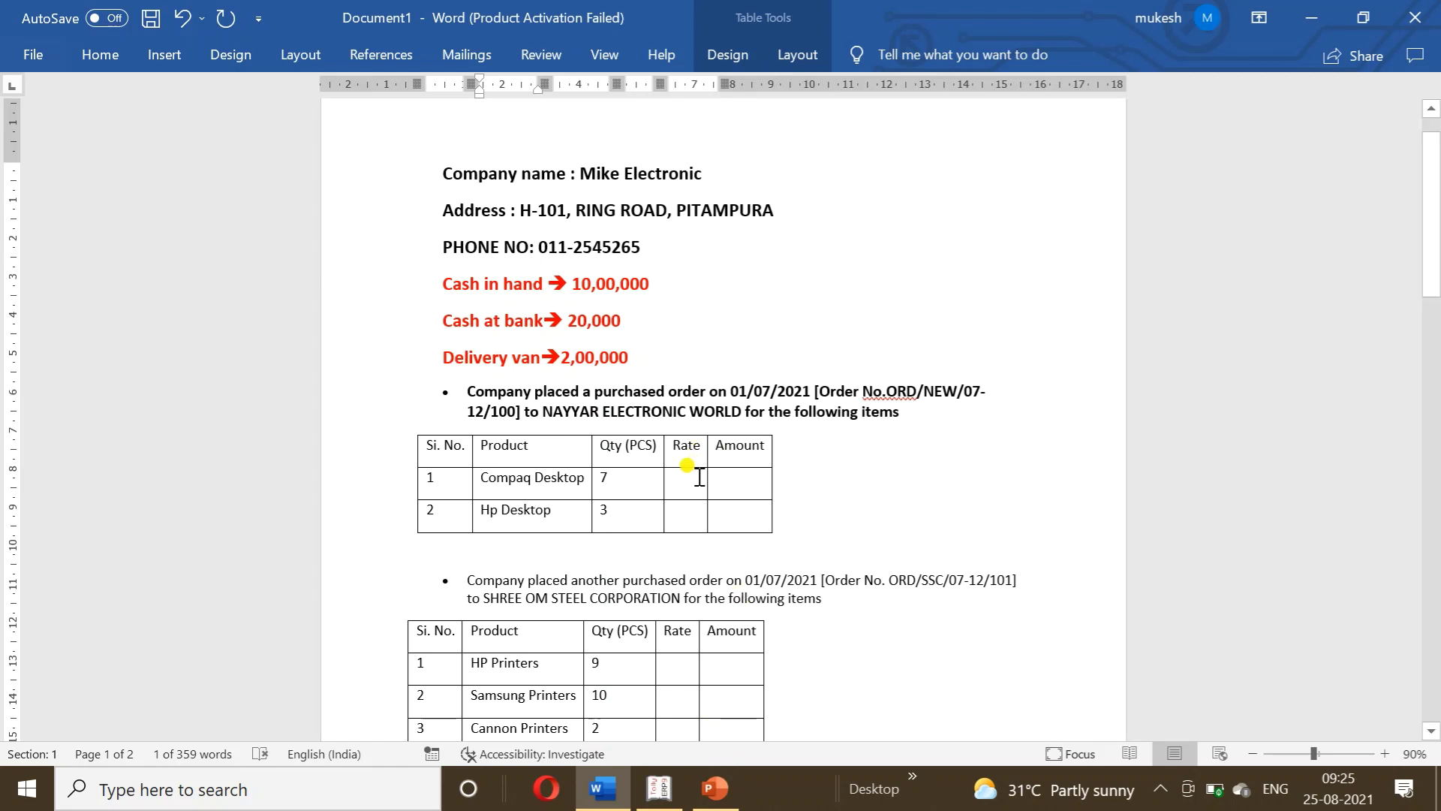
click(661, 788)
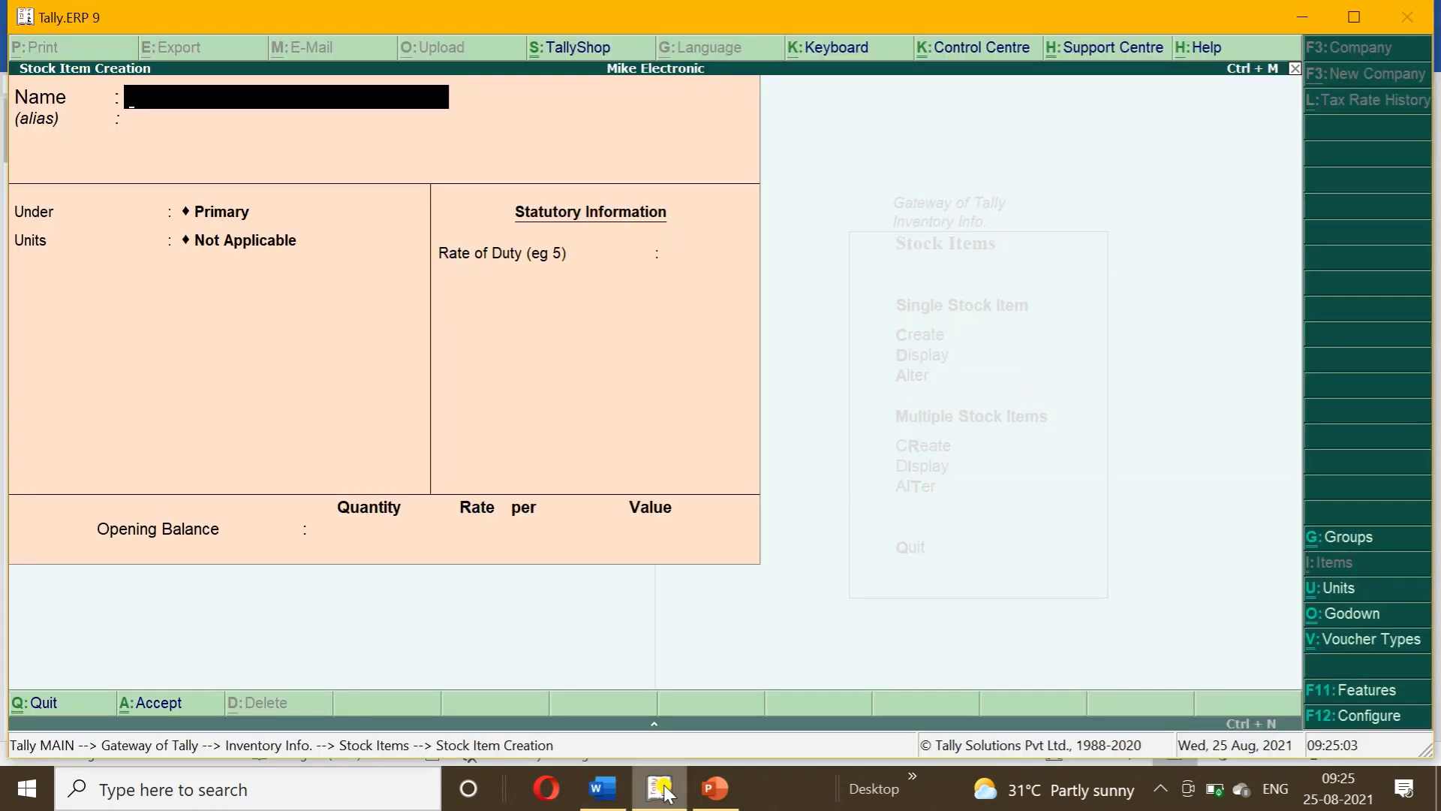
- Quit stock item creation and enable zero-valued transactions in the company's inventory features, saving the change
key(Escape)
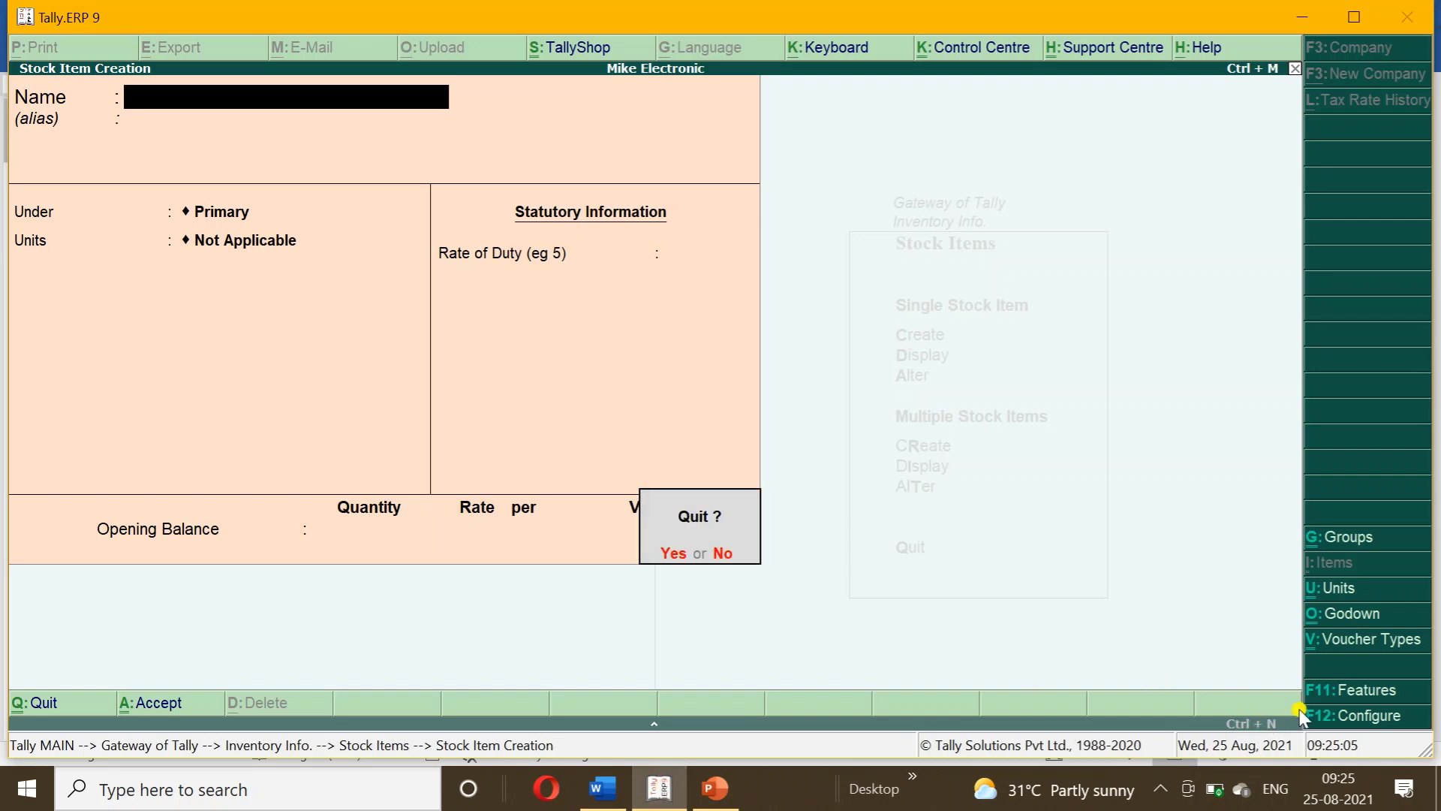
key(y)
click(1354, 694)
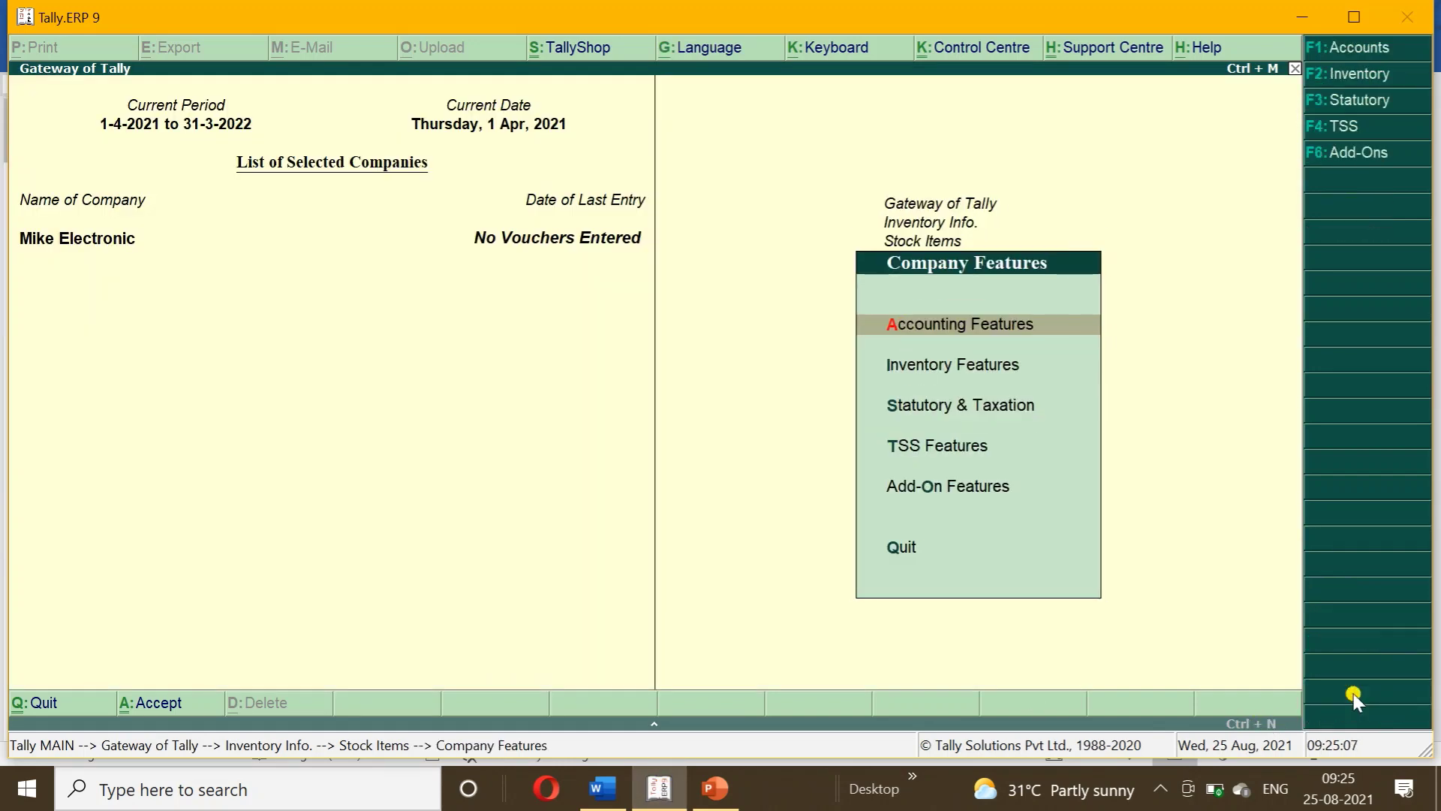
key(Down)
key(Return)
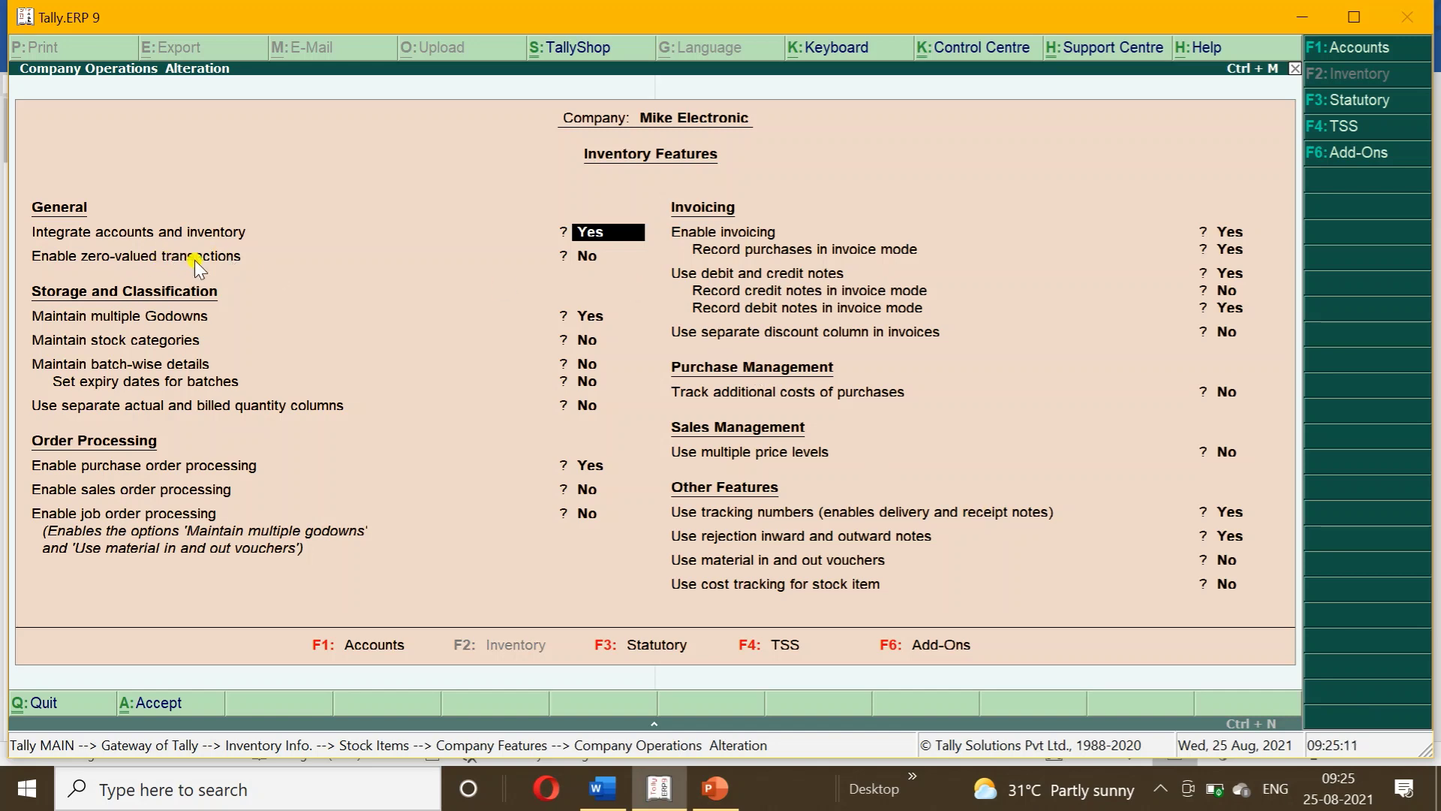
key(Return)
text(y)
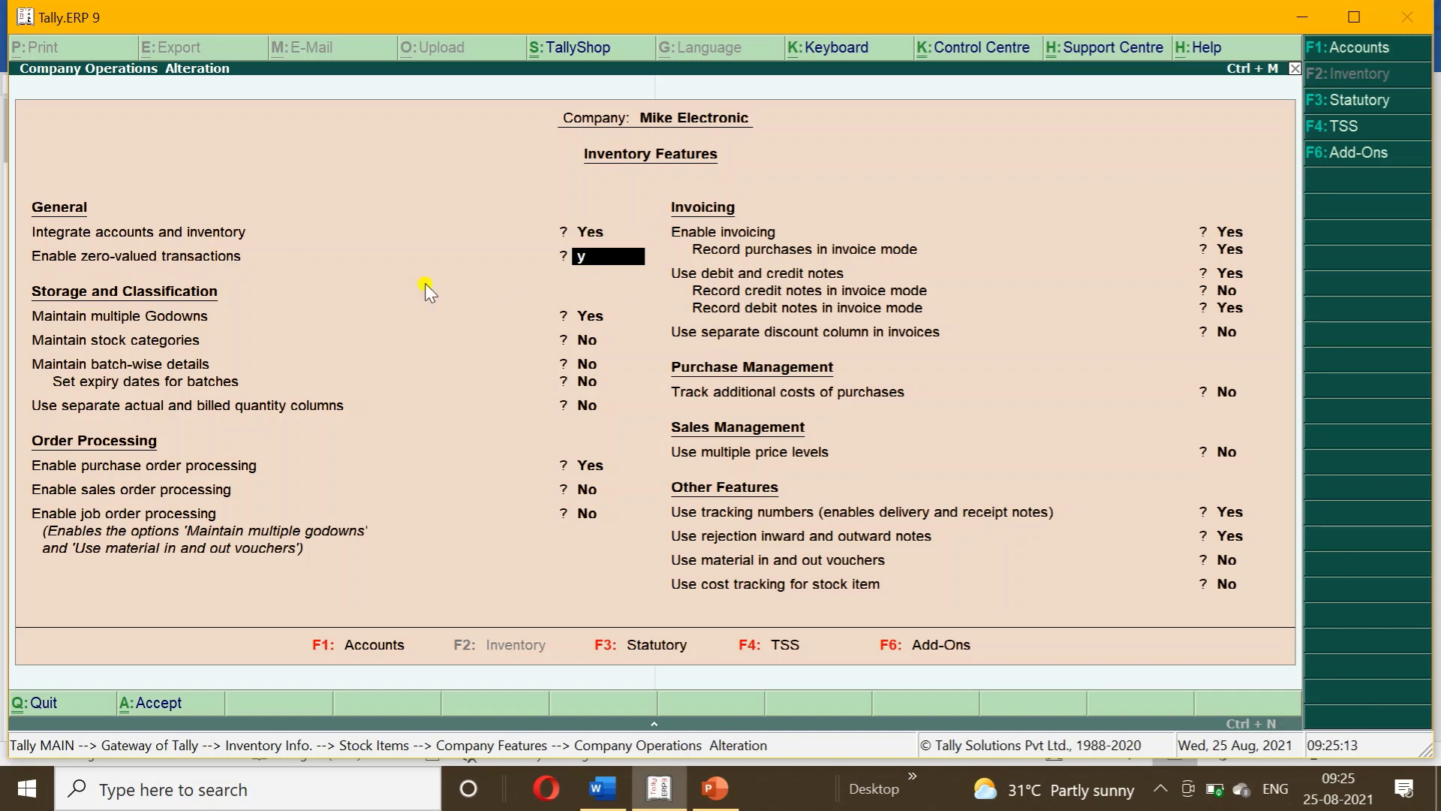
key(Return)
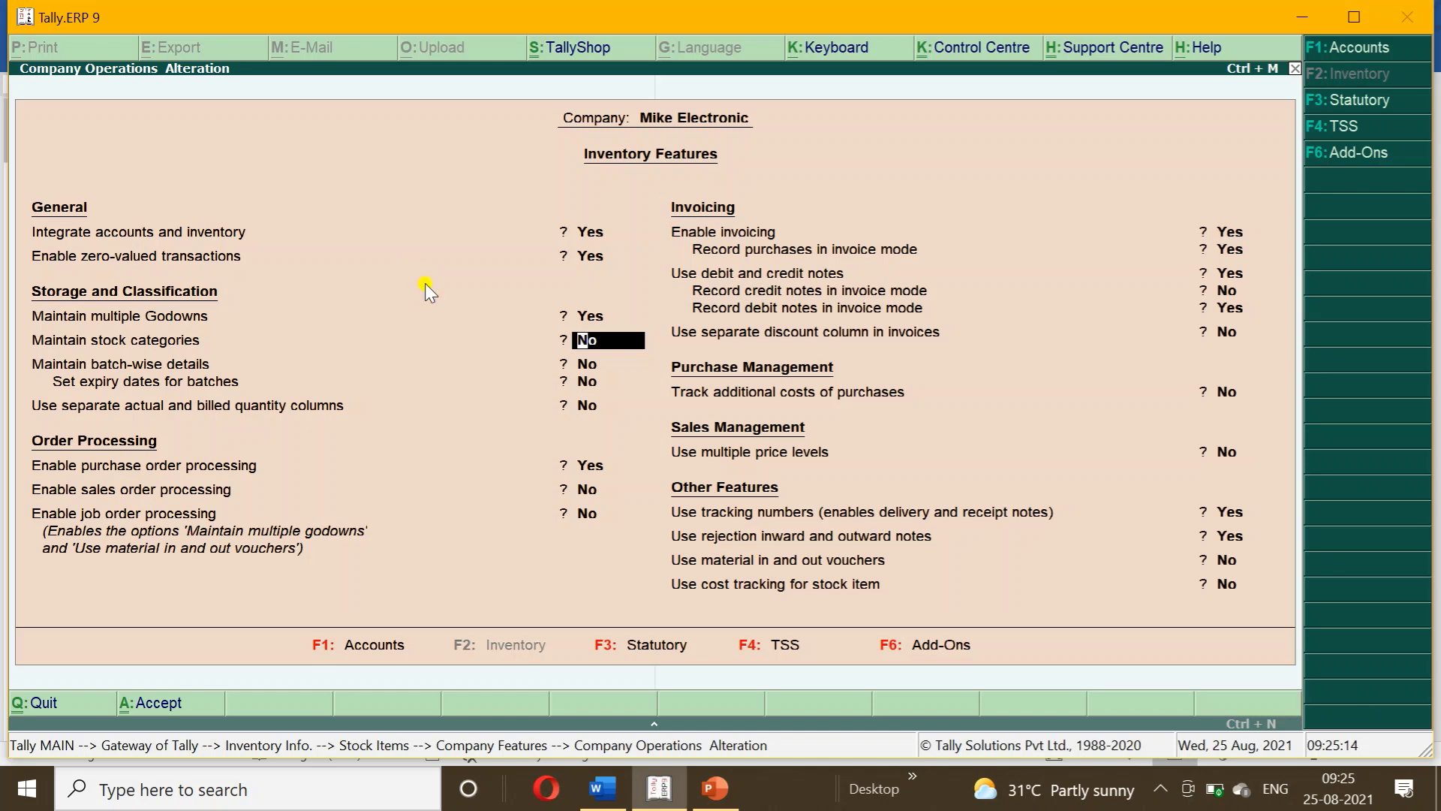
key(ctrl+a)
- Leave the inventory features and stock item screens, and start a new purchase order voucher for Mike Electronic
key(Escape)
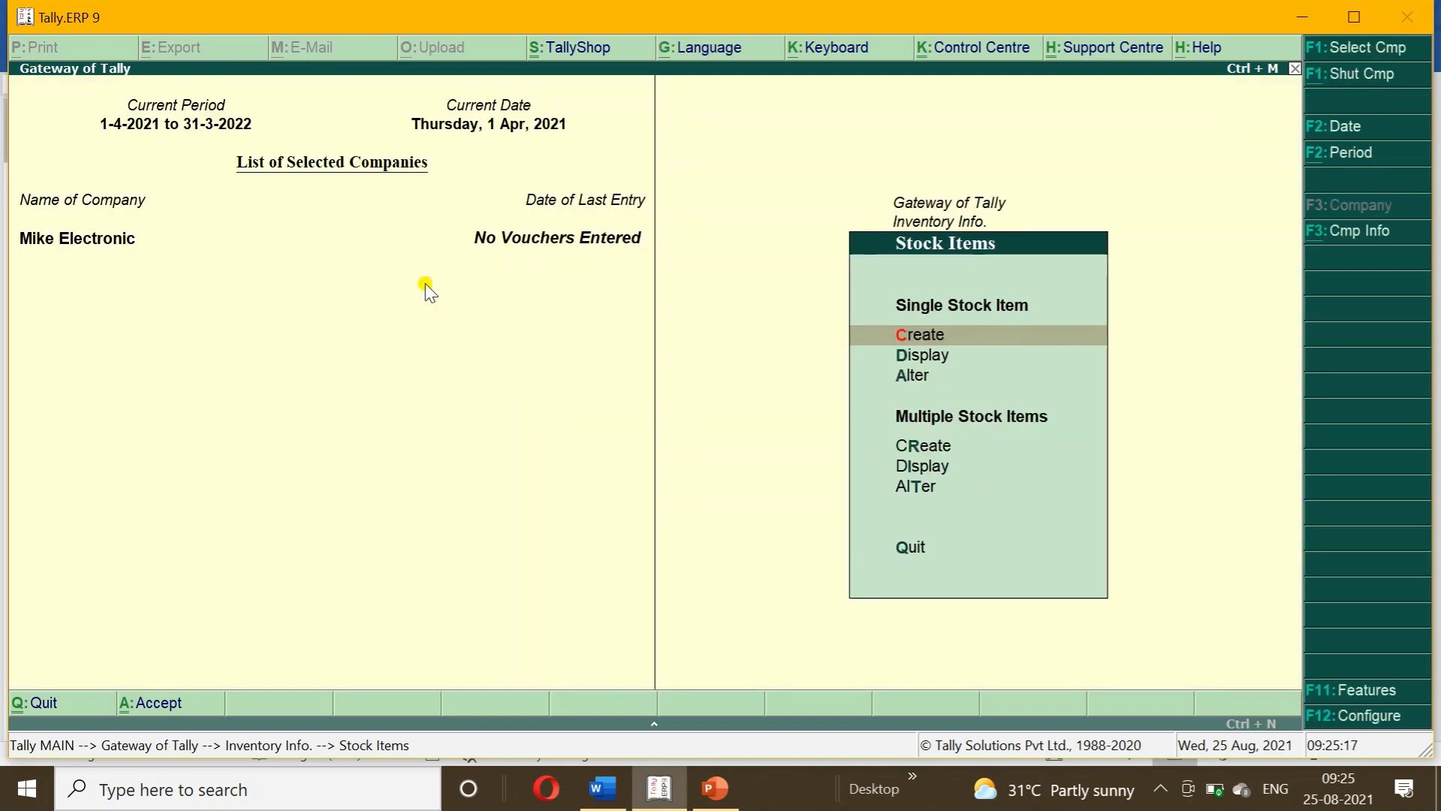
key(Escape)
key(Down)
key(Down)
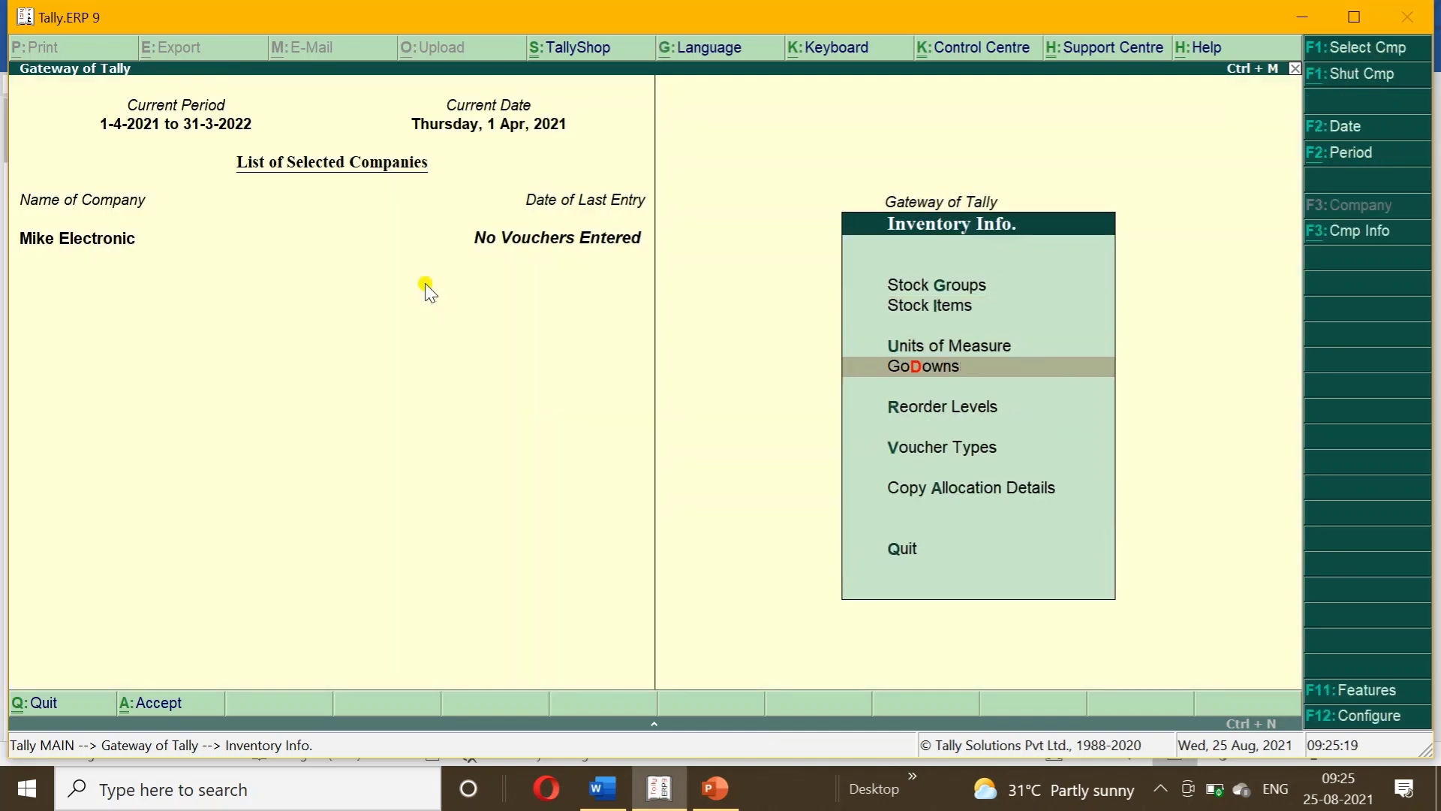
key(Escape)
key(Down)
key(Down)
key(Down)
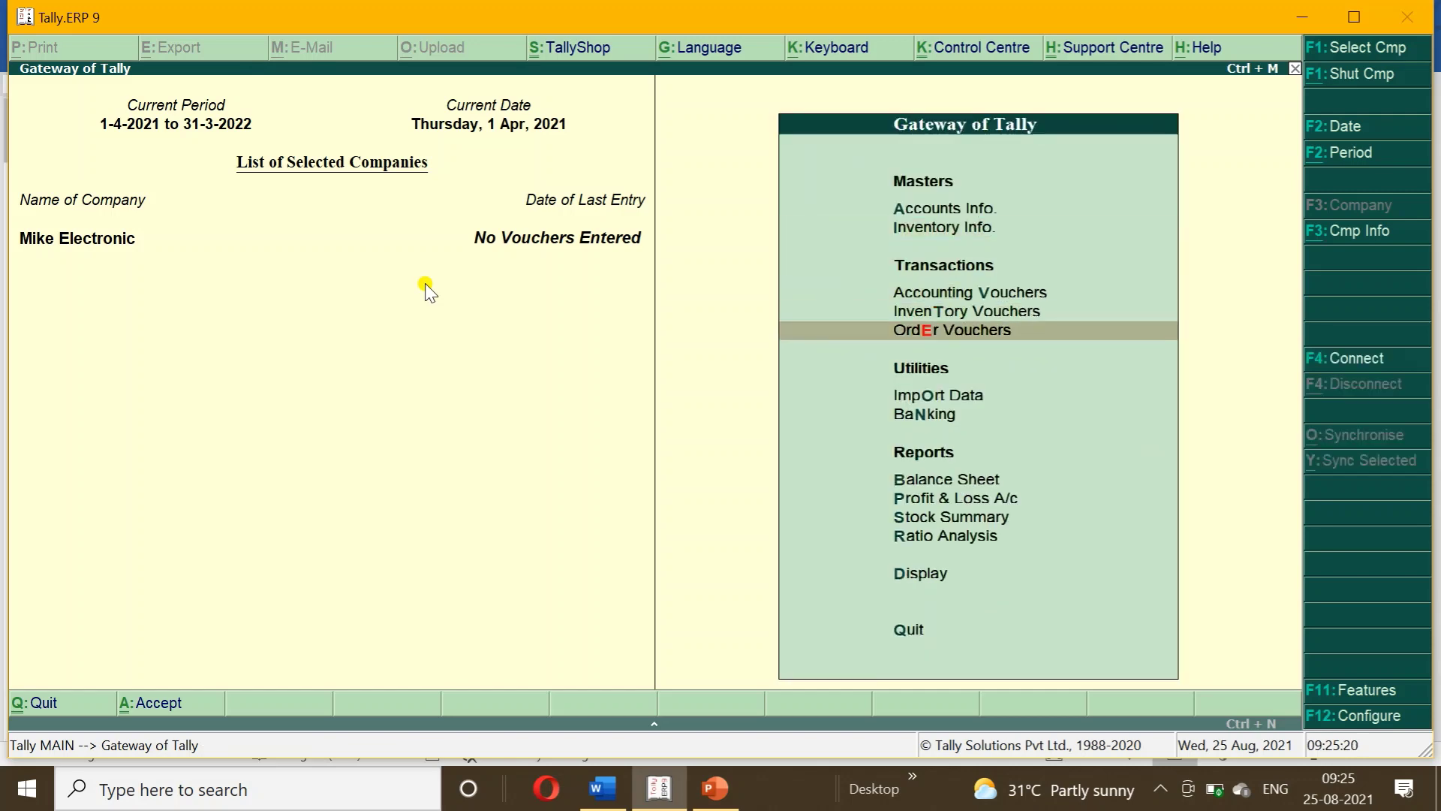
key(Return)
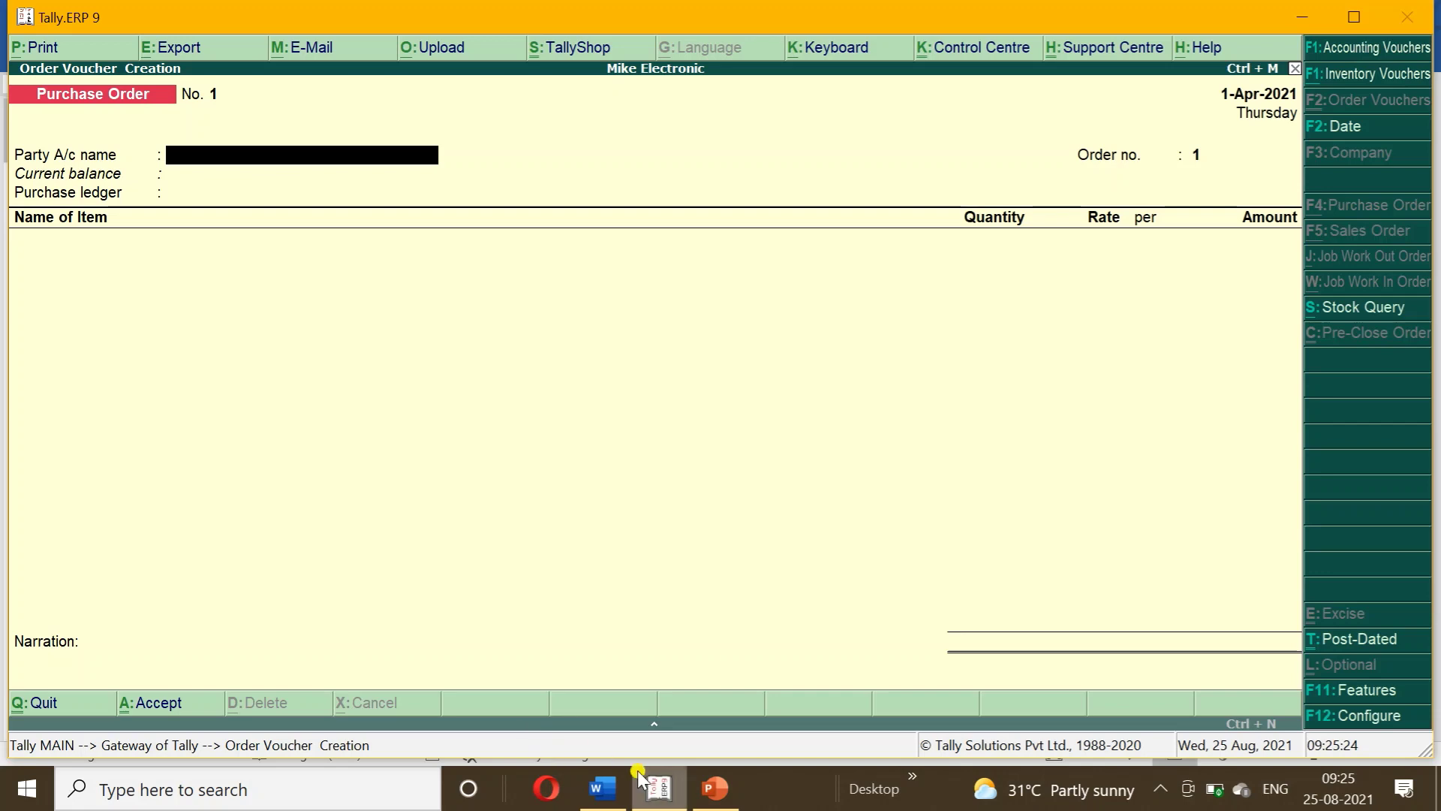
- Copy NAYYAR ELECTRONIC WORLD from the Word assignment, create it in Tally.ERP 9 as a Sundry Creditors ledger, and accept it as the order's supplier
click(603, 788)
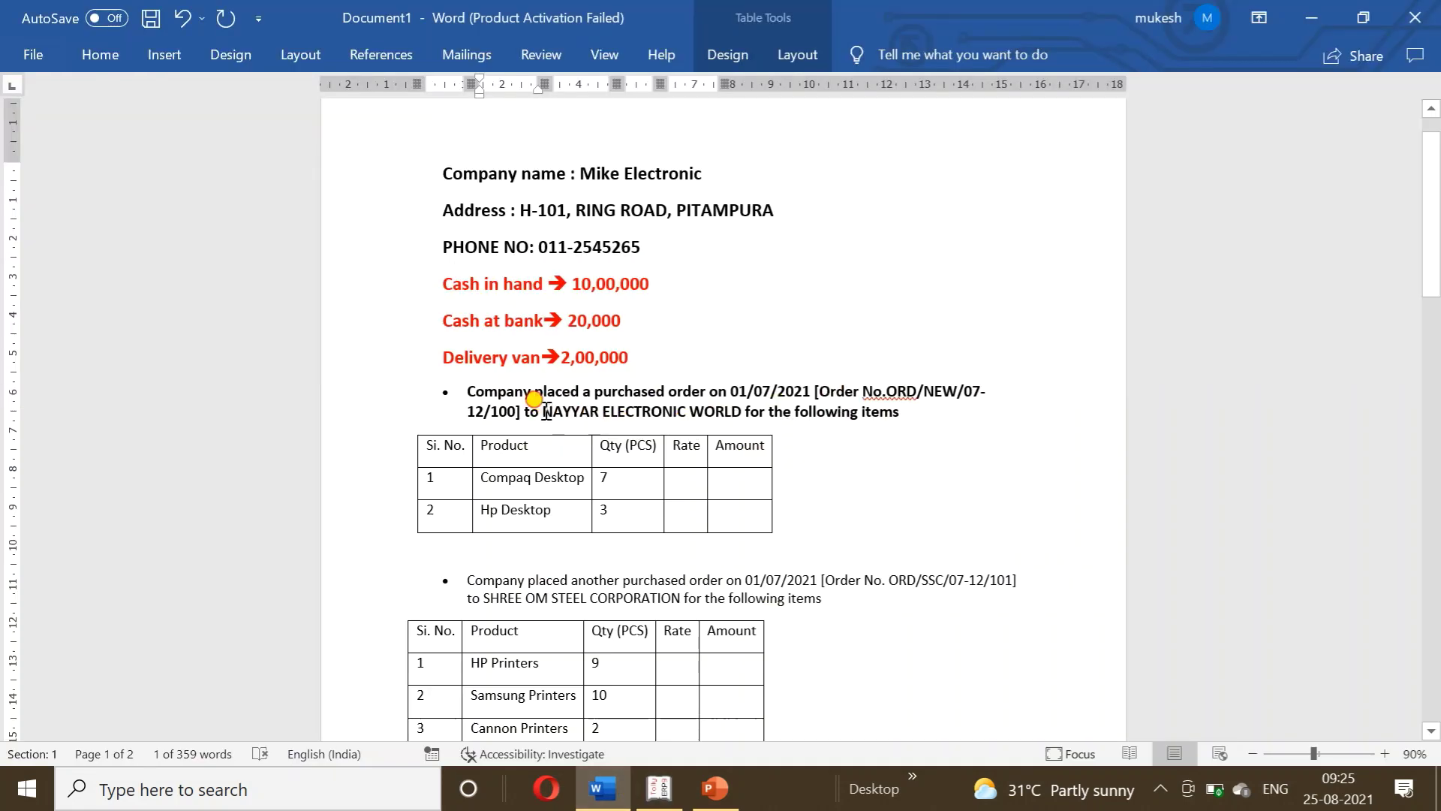
drag(542, 411, 729, 414)
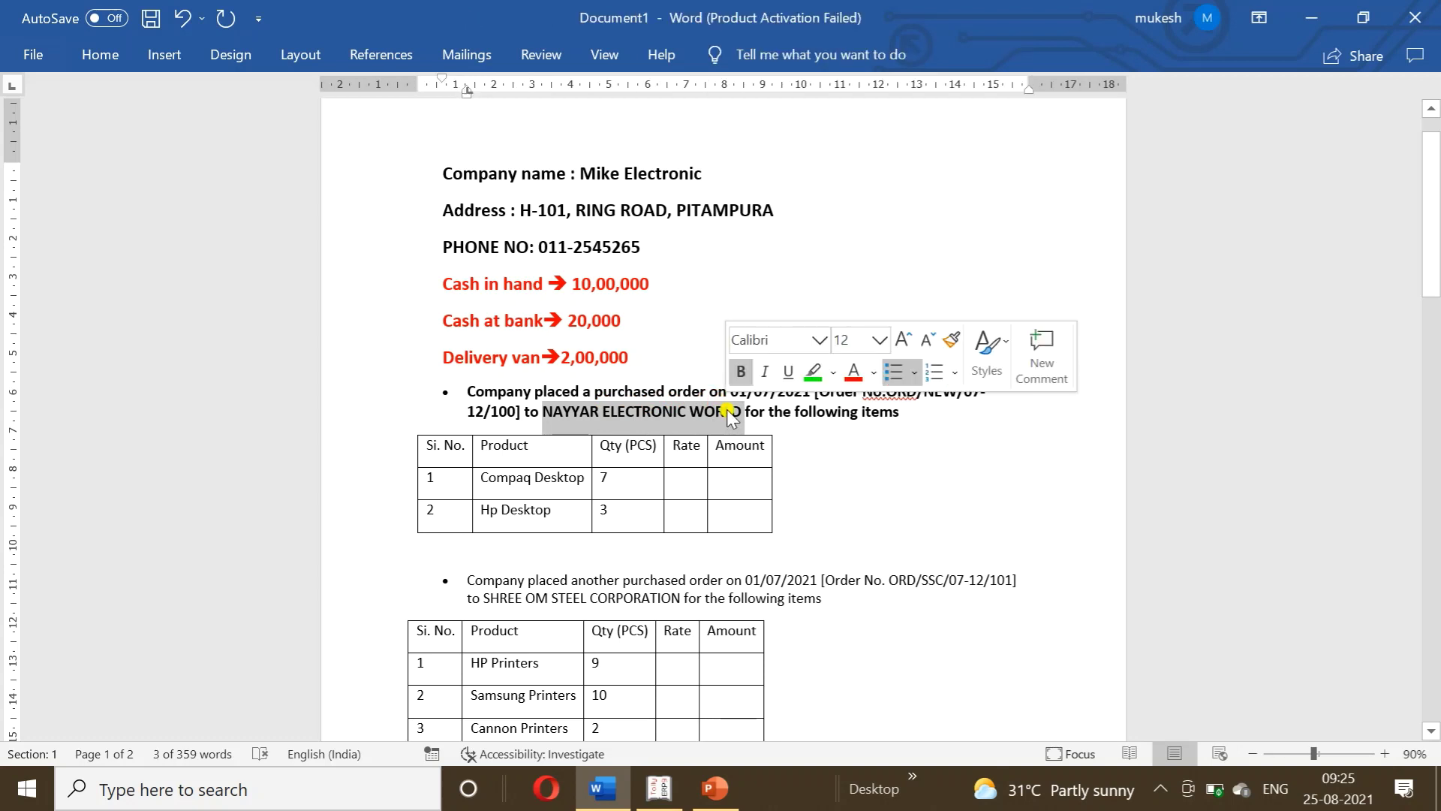
click(674, 795)
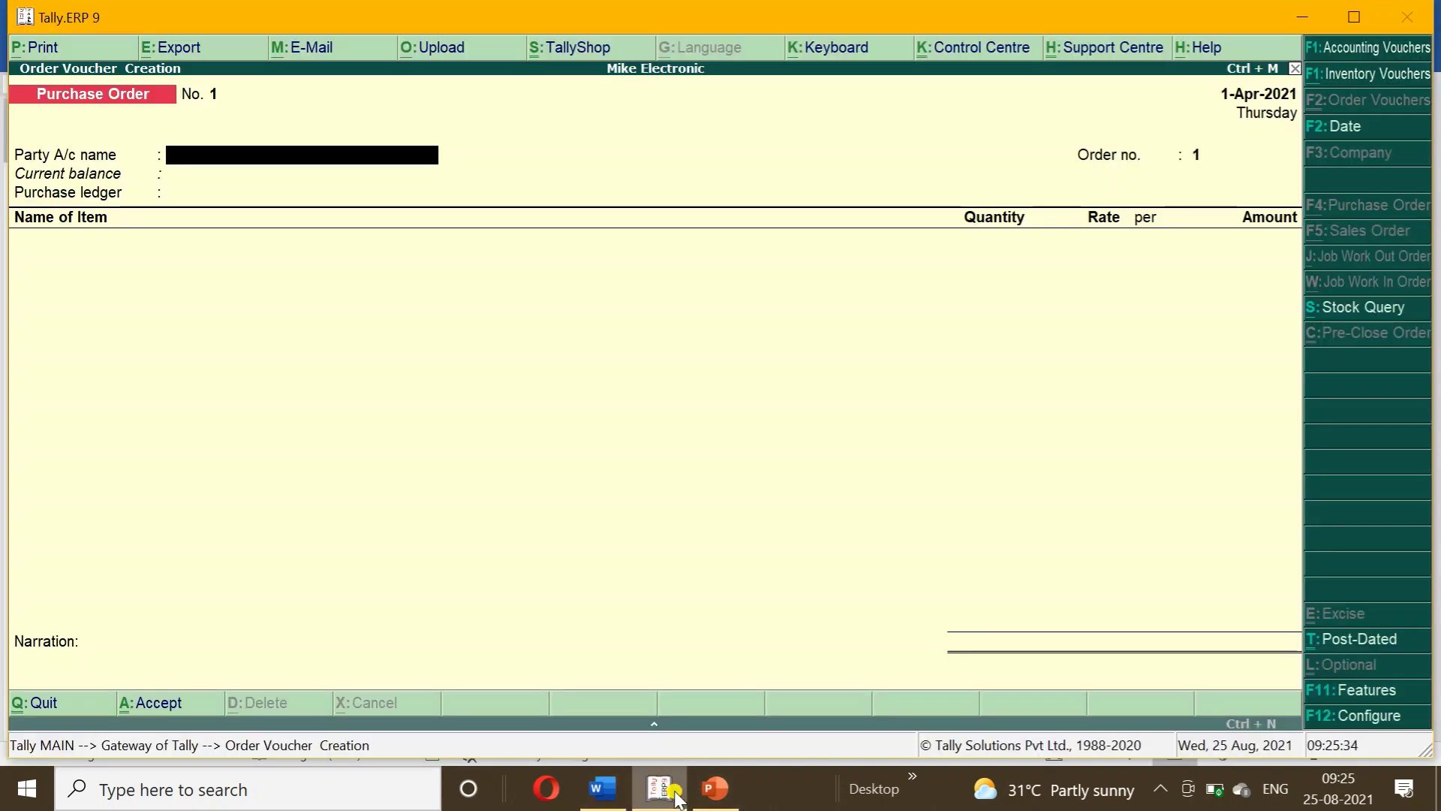
key(alt+c)
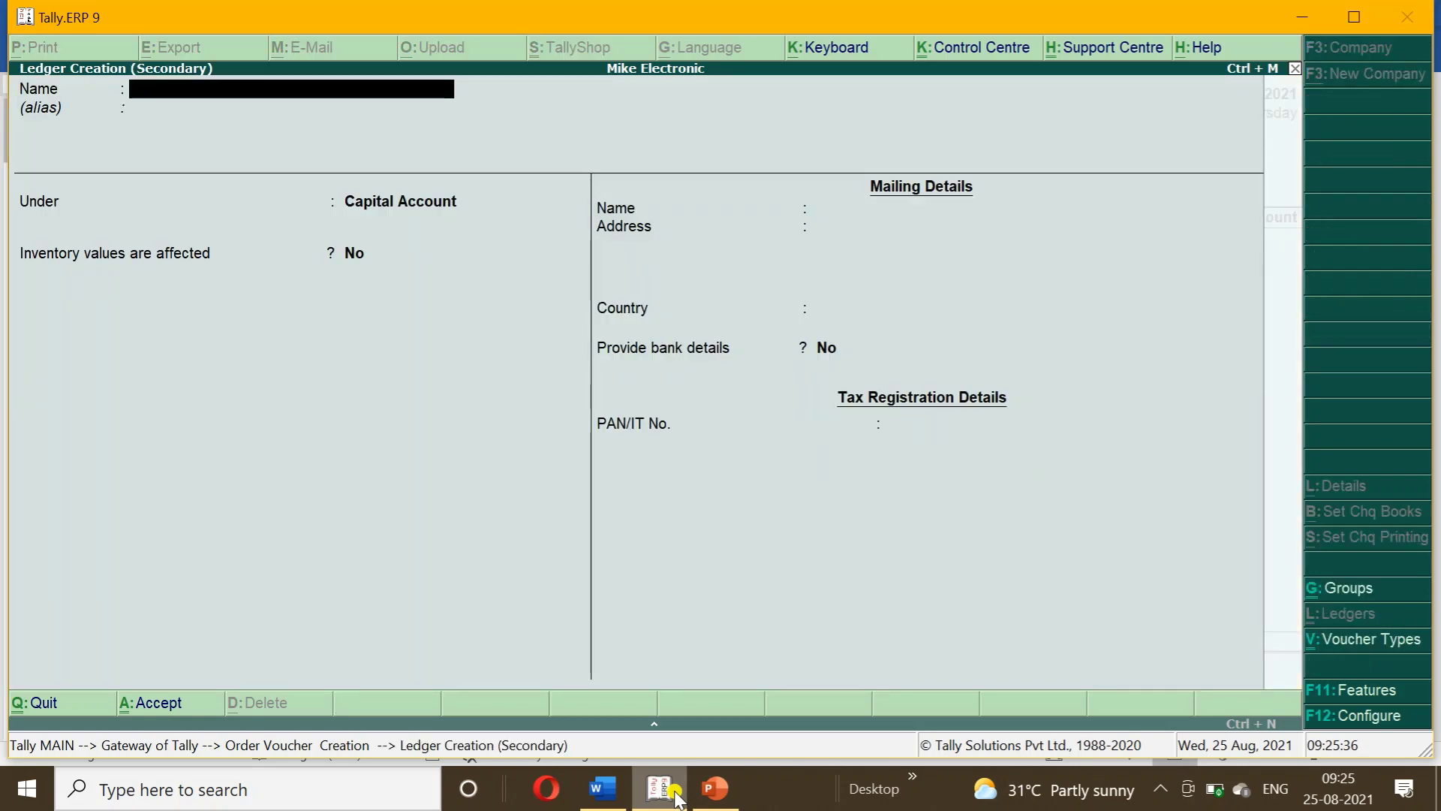
key(ctrl+alt+v)
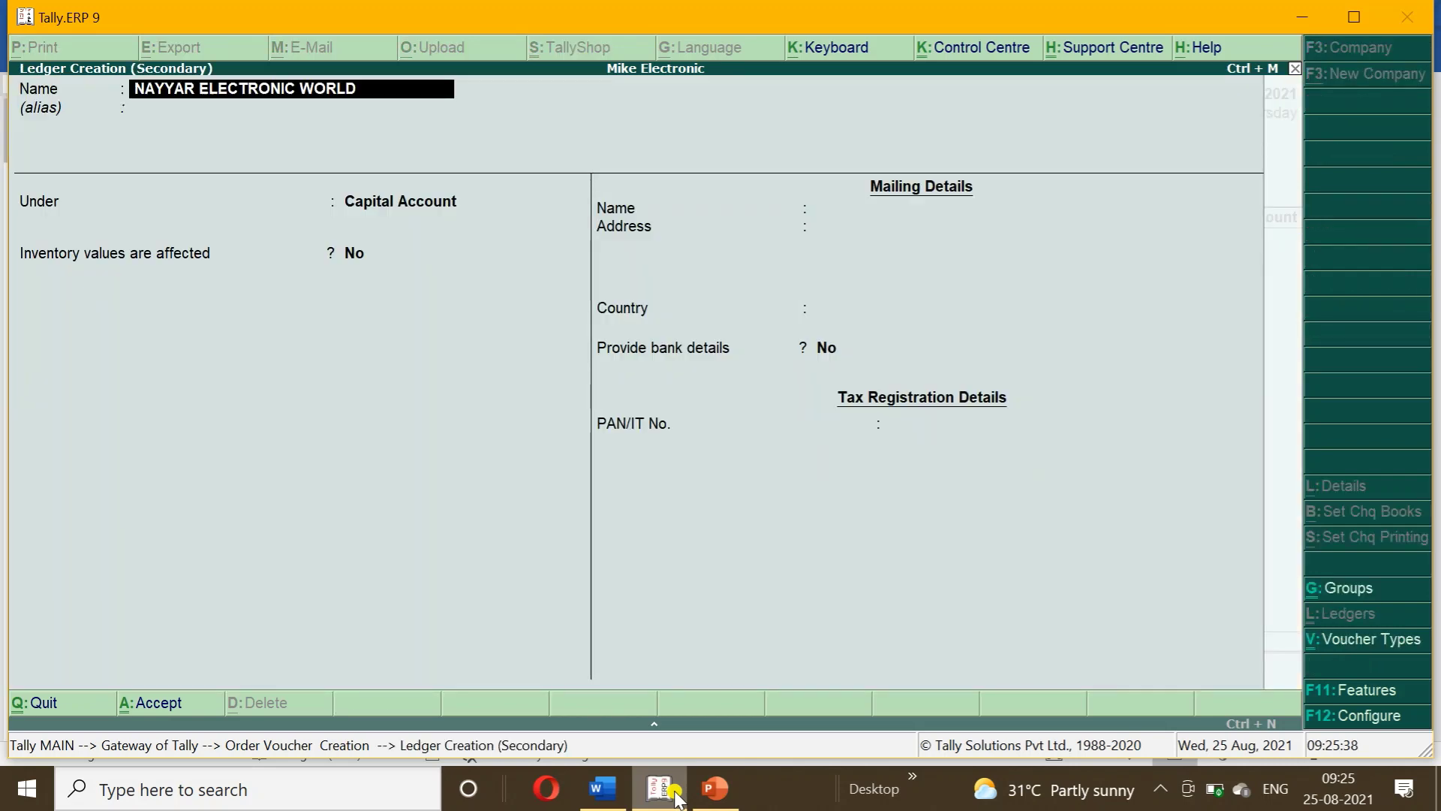
key(Return)
key(Return)
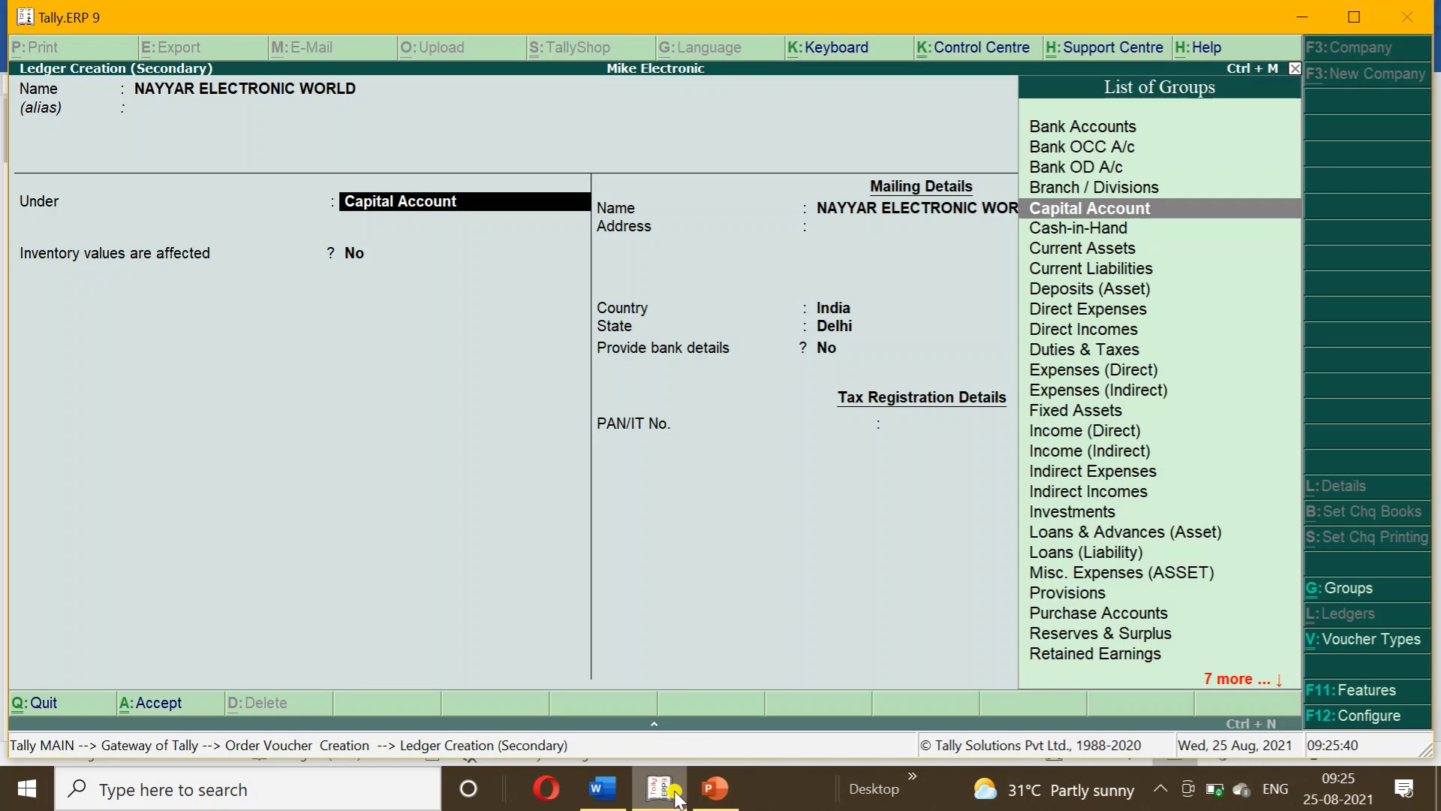
text(Su)
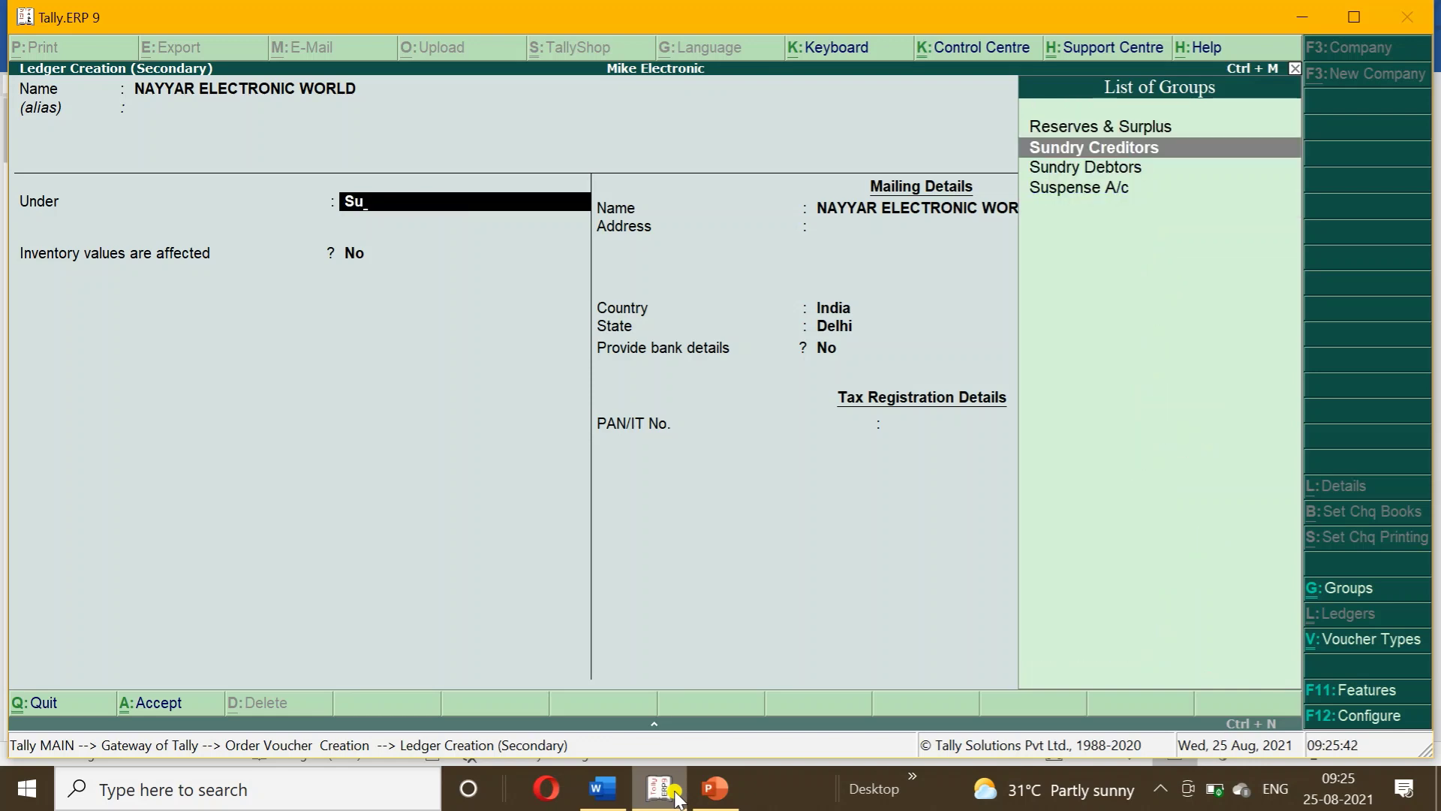
key(Return)
key(ctrl+a)
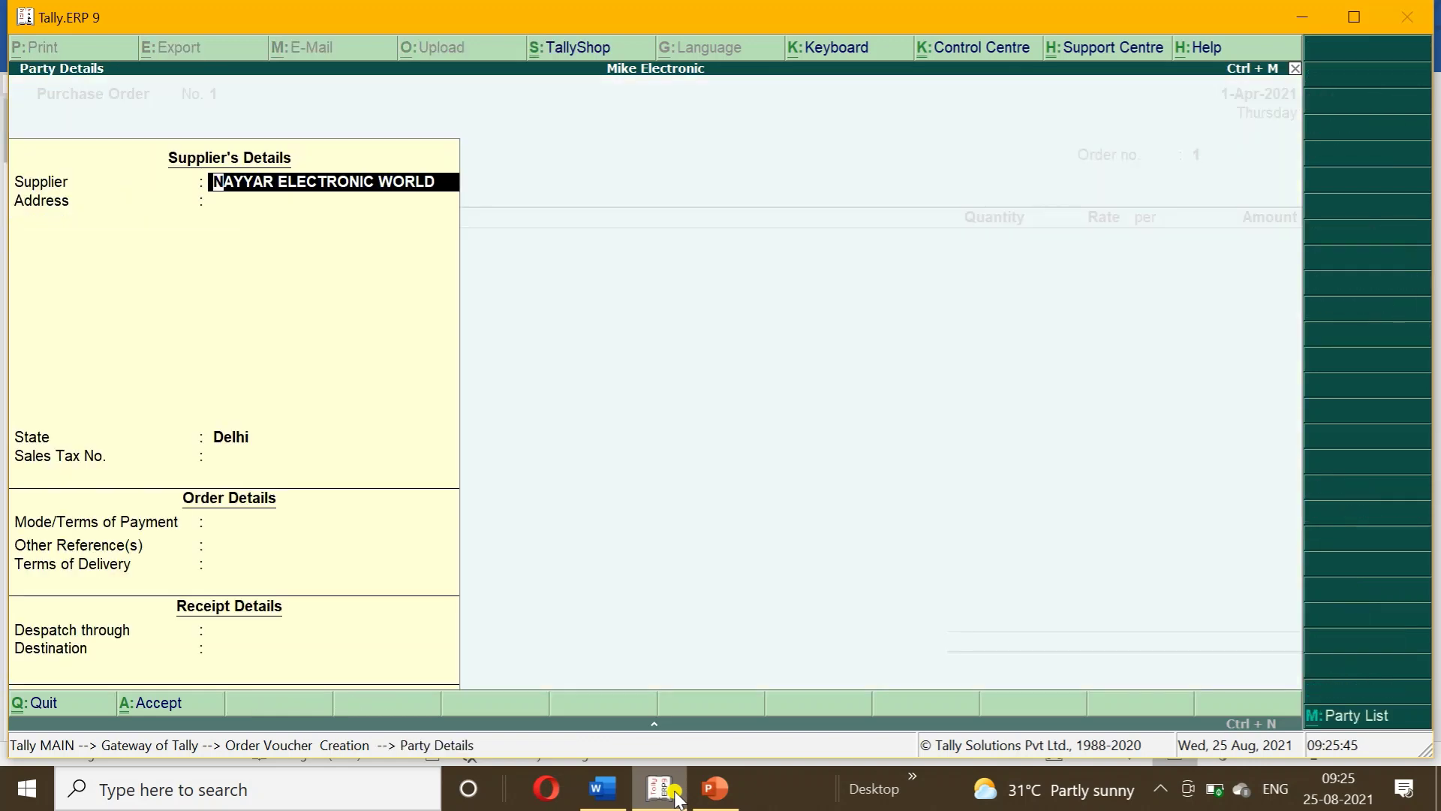
key(ctrl+a)
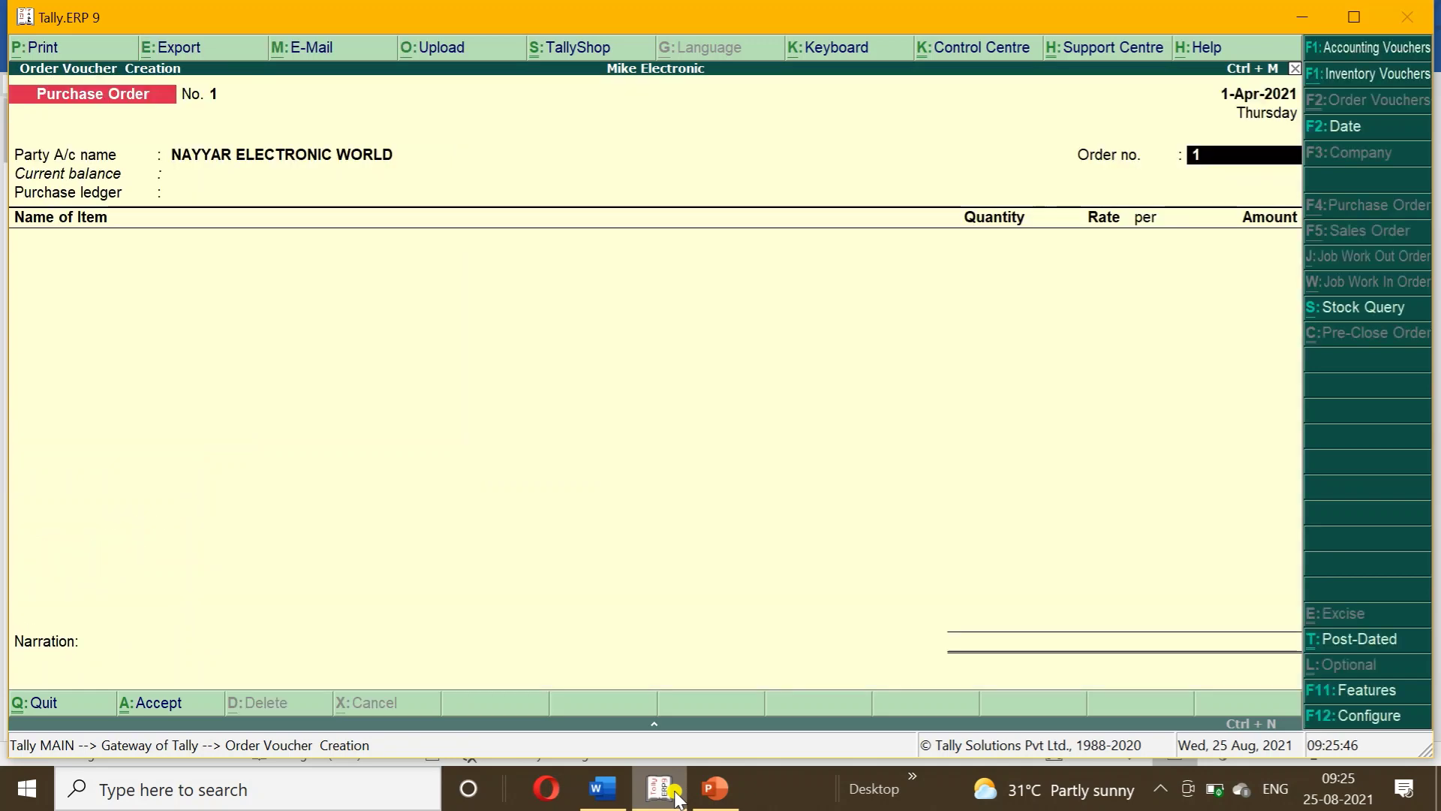
- Copy the first purchase order's number from the Word assignment and enter it as the voucher's order number in Tally.ERP 9
click(660, 794)
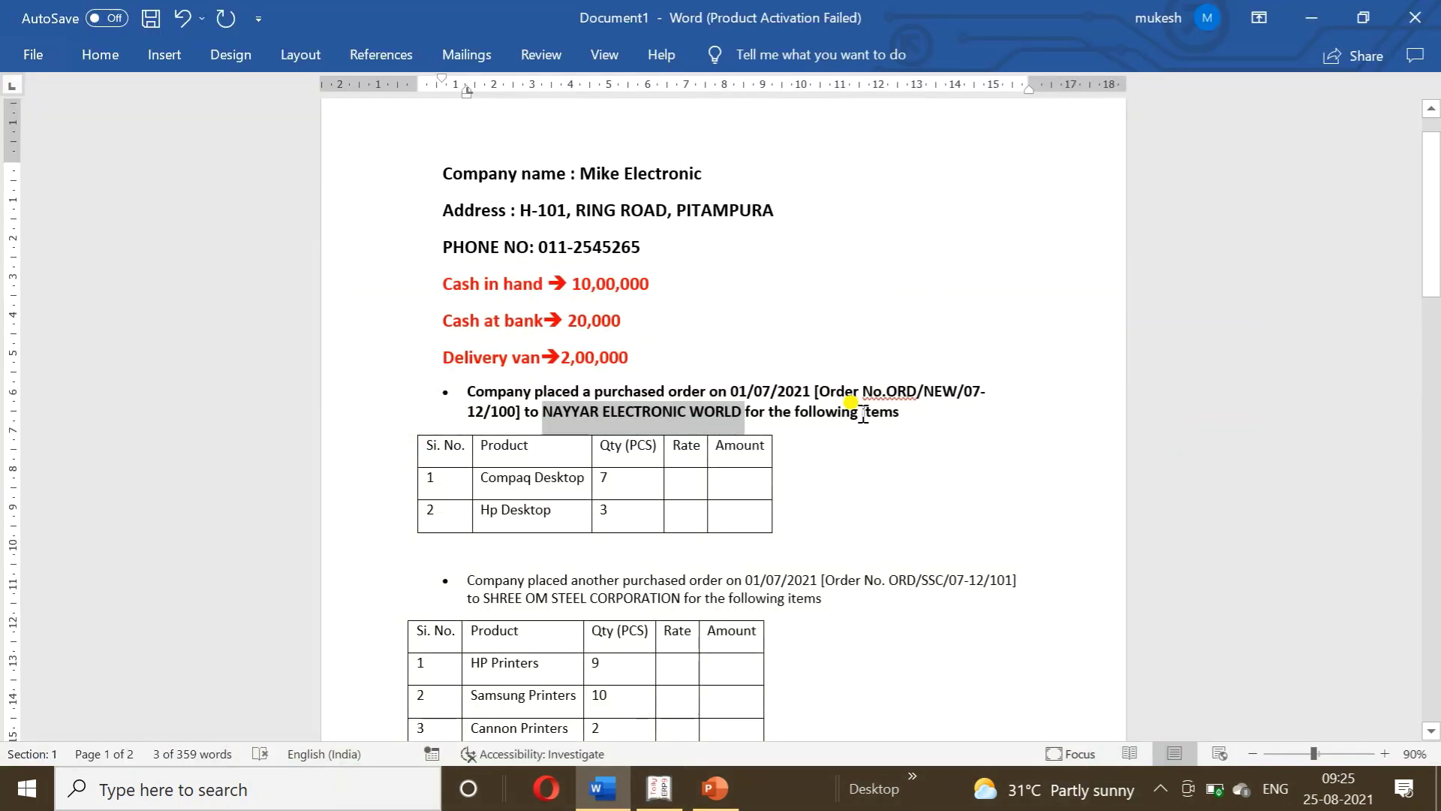
drag(886, 391, 515, 424)
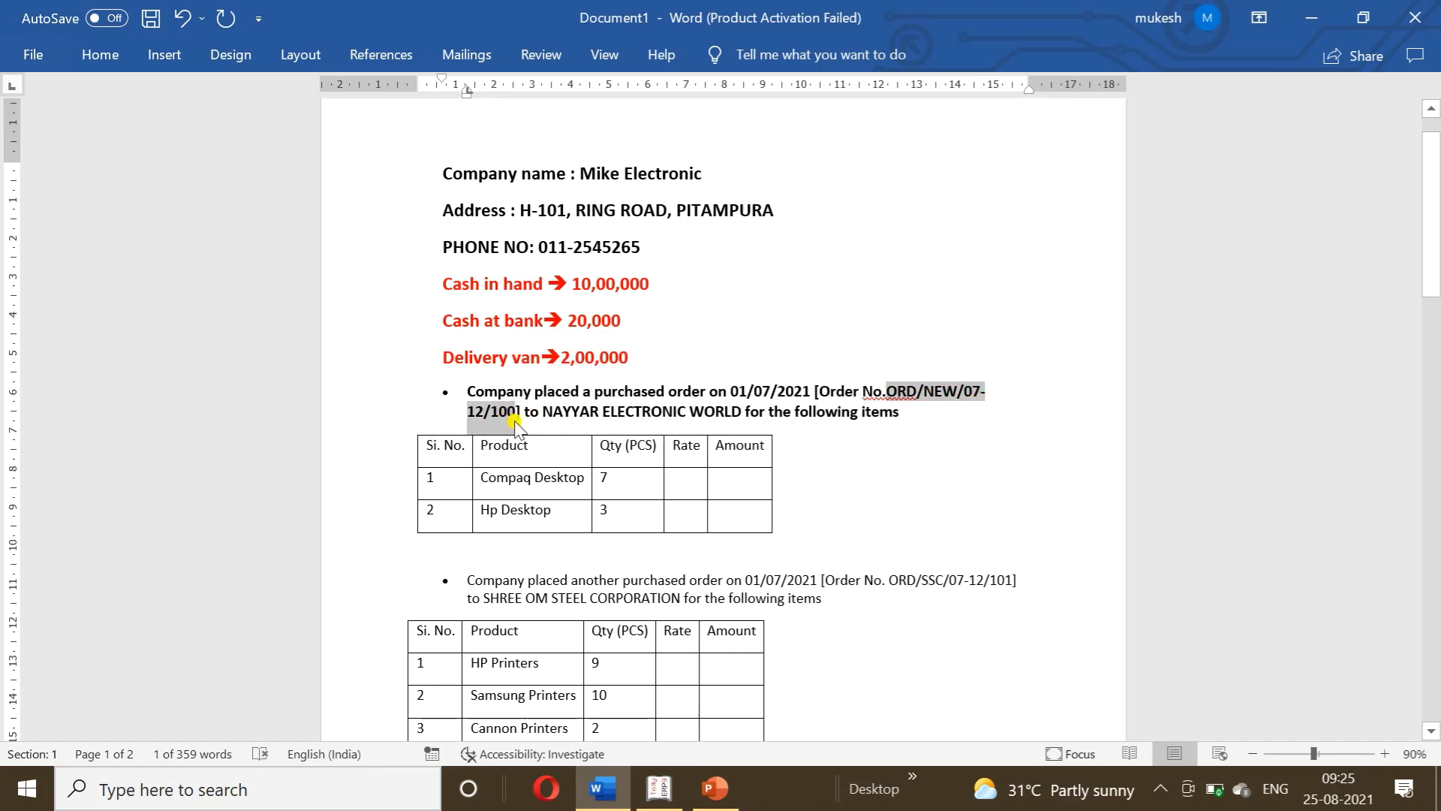
click(658, 788)
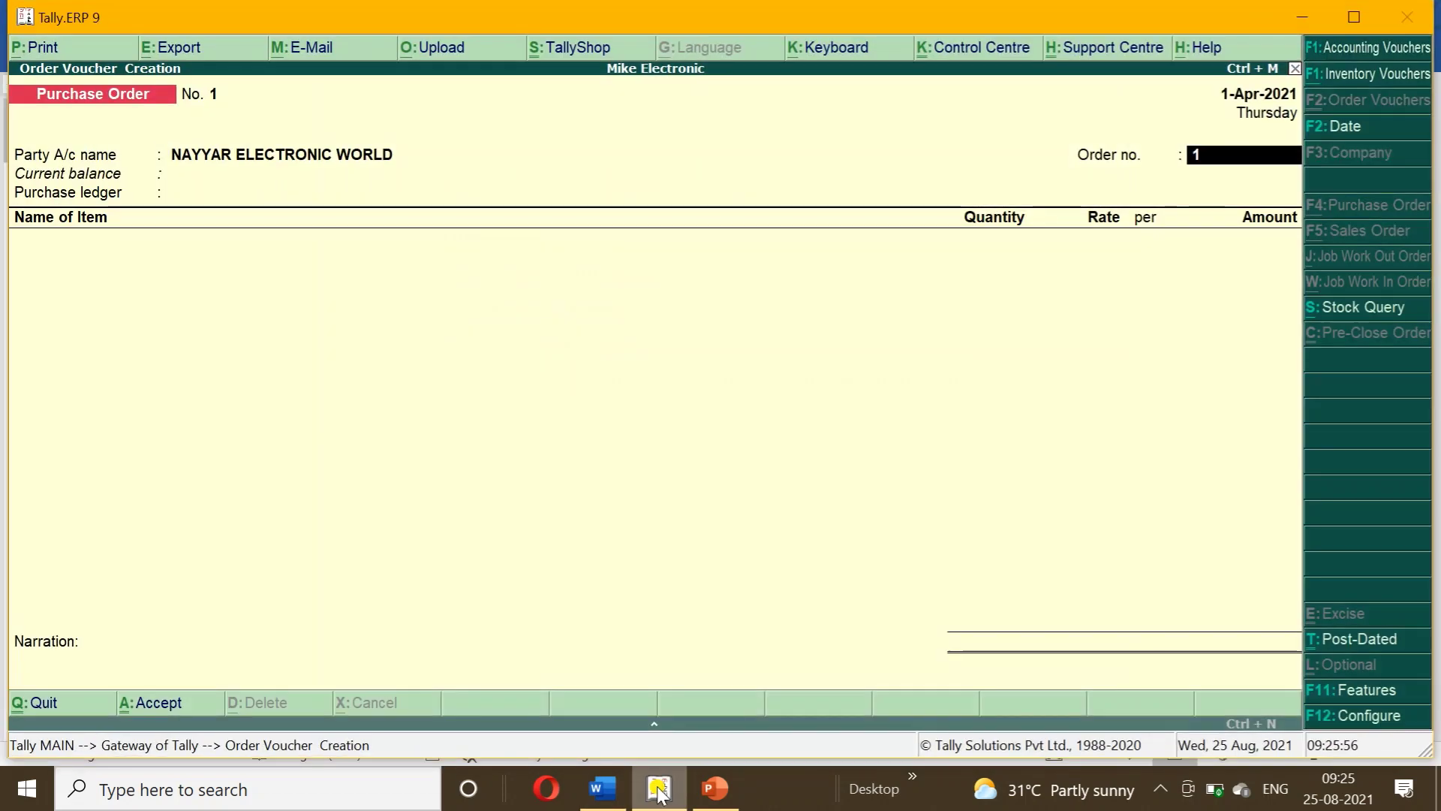
key(ctrl+alt+v)
key(Return)
- Create a Purchase ledger under Purchase Accounts and use it as the order's purchase ledger
key(alt+c)
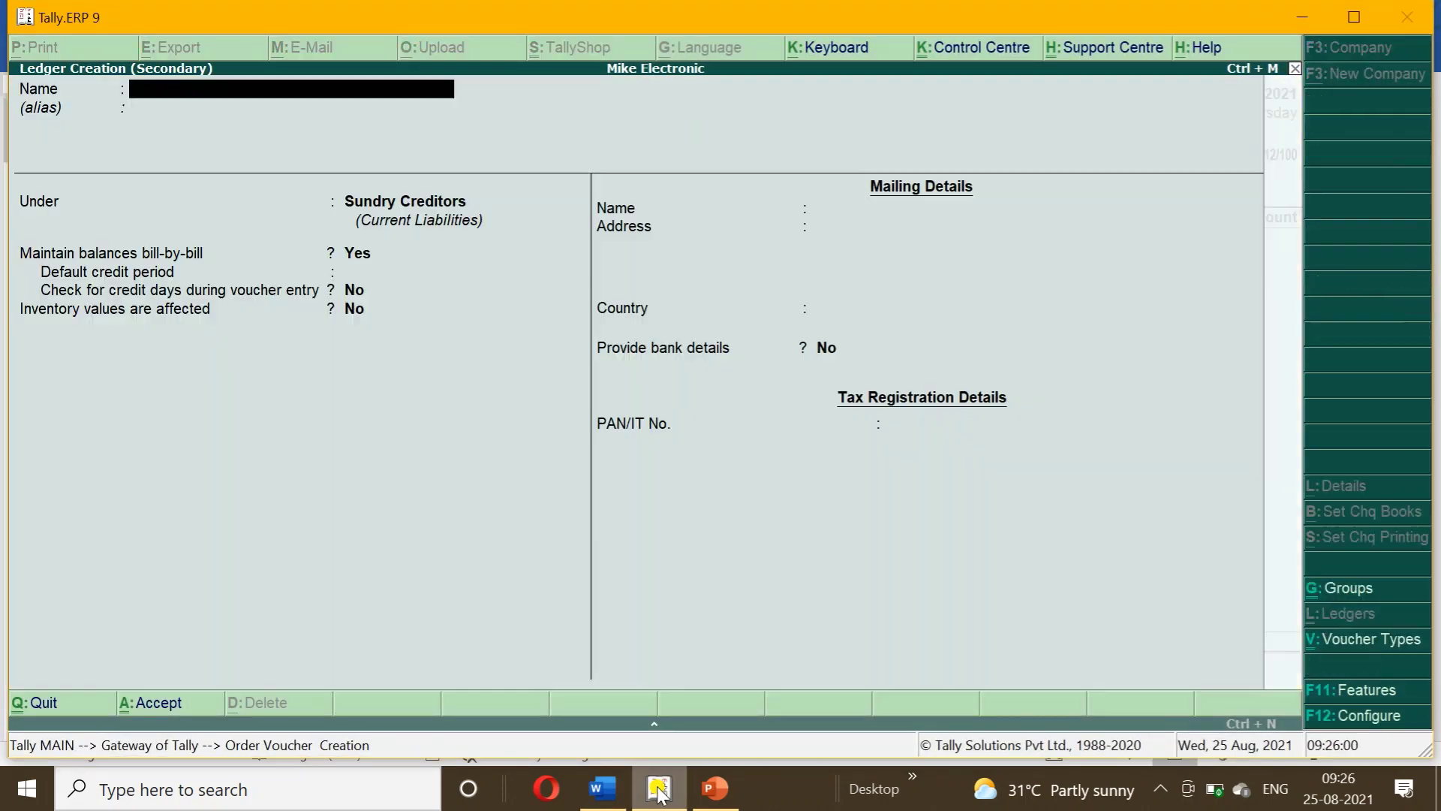
text(Purch)
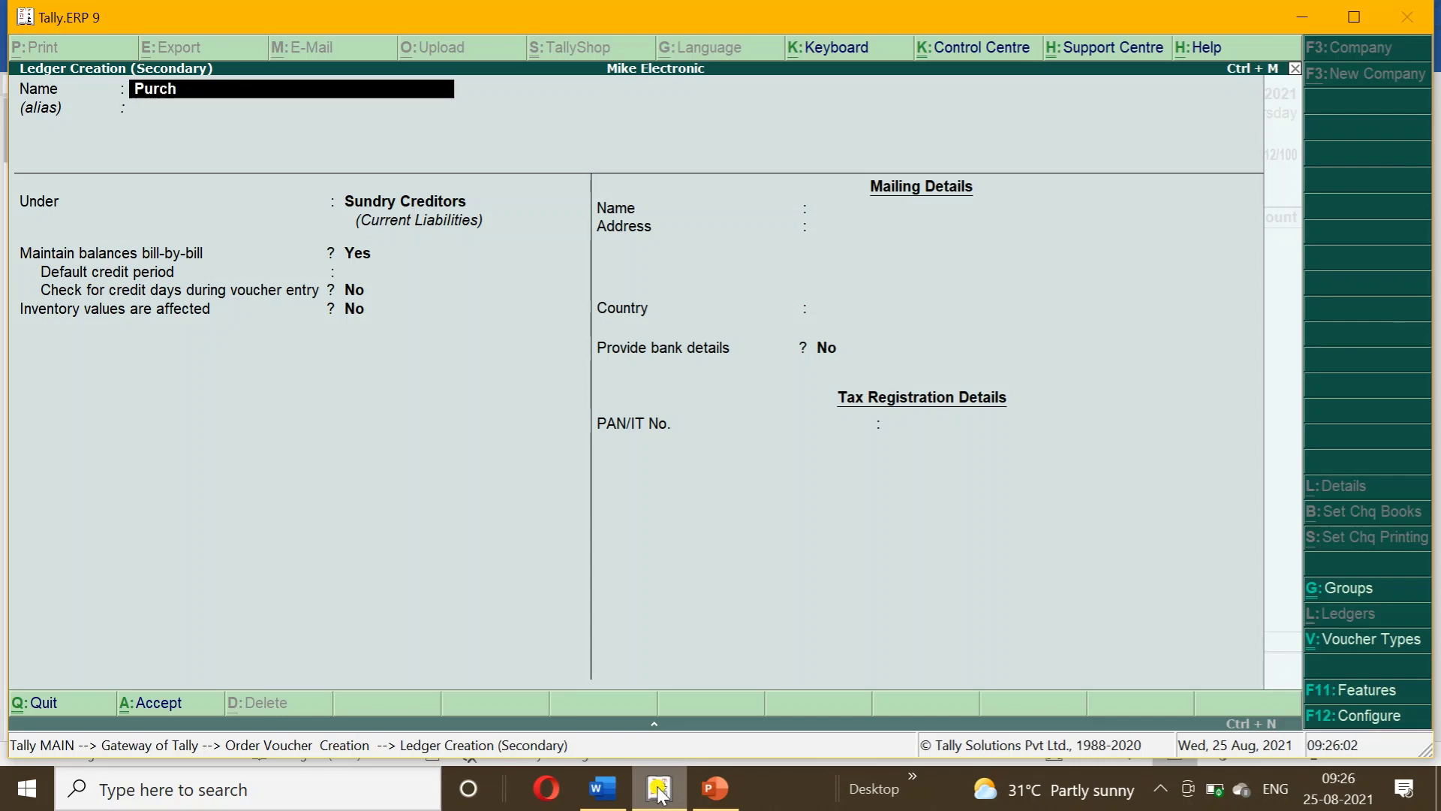
key(Return)
key(Return)
text(Pur)
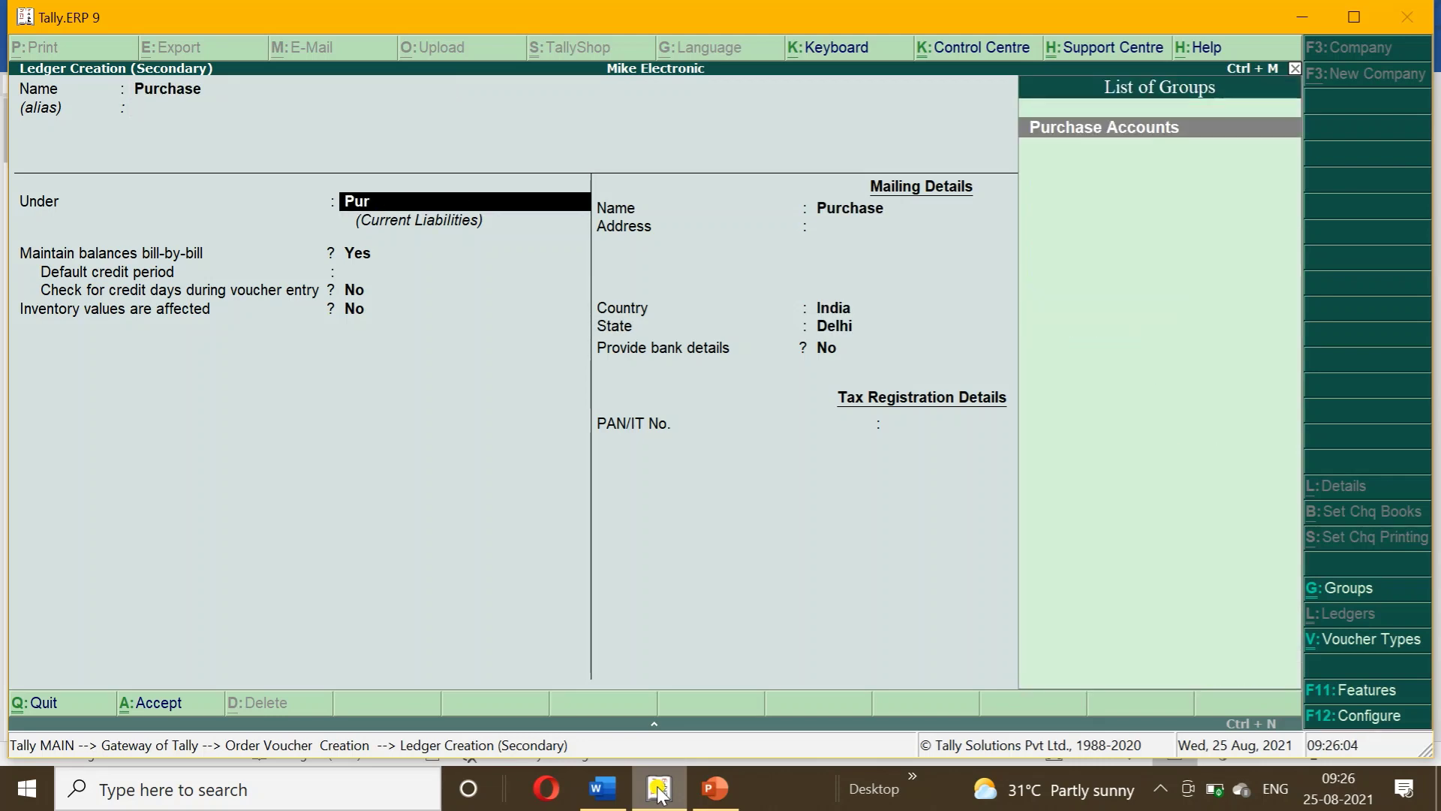
key(Return)
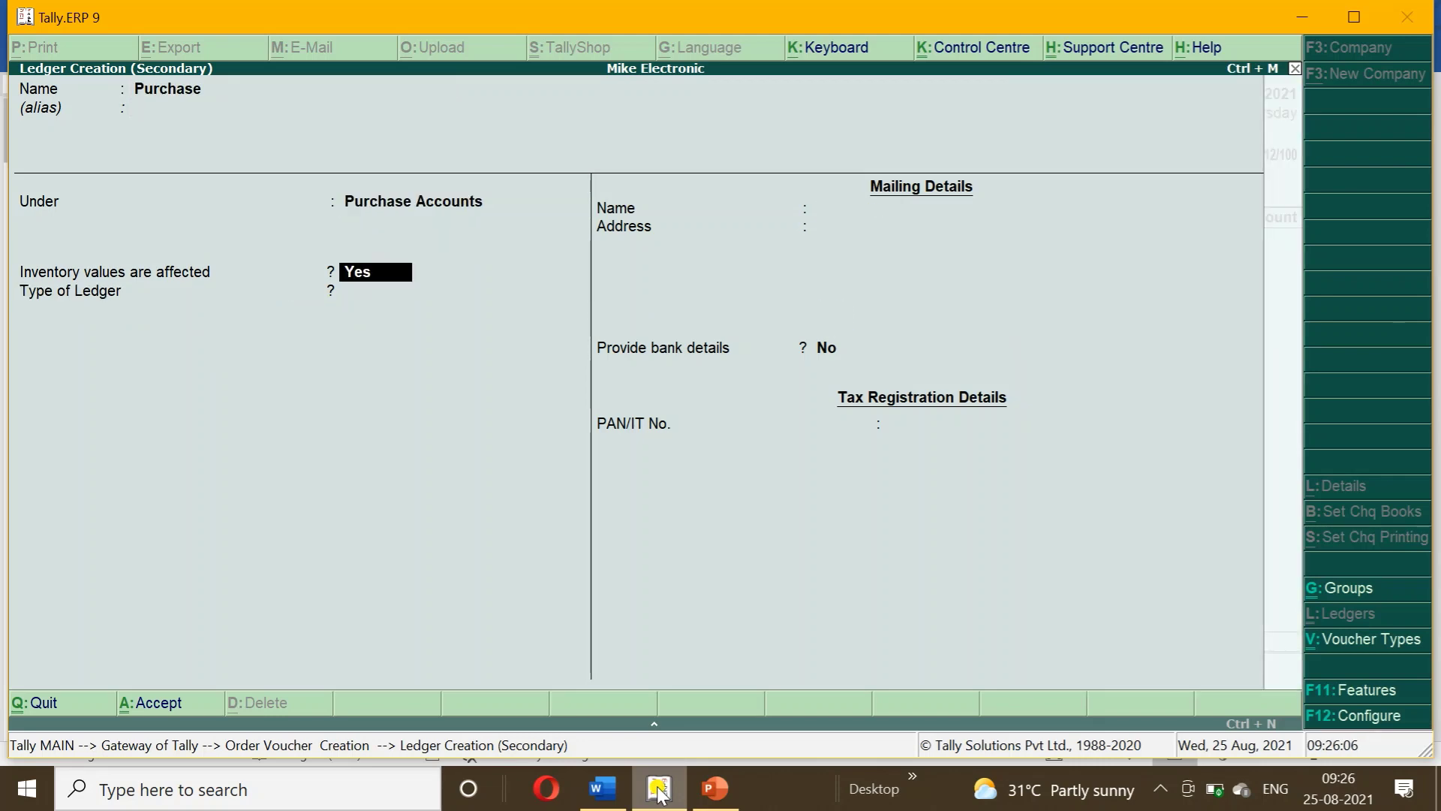
key(ctrl+a)
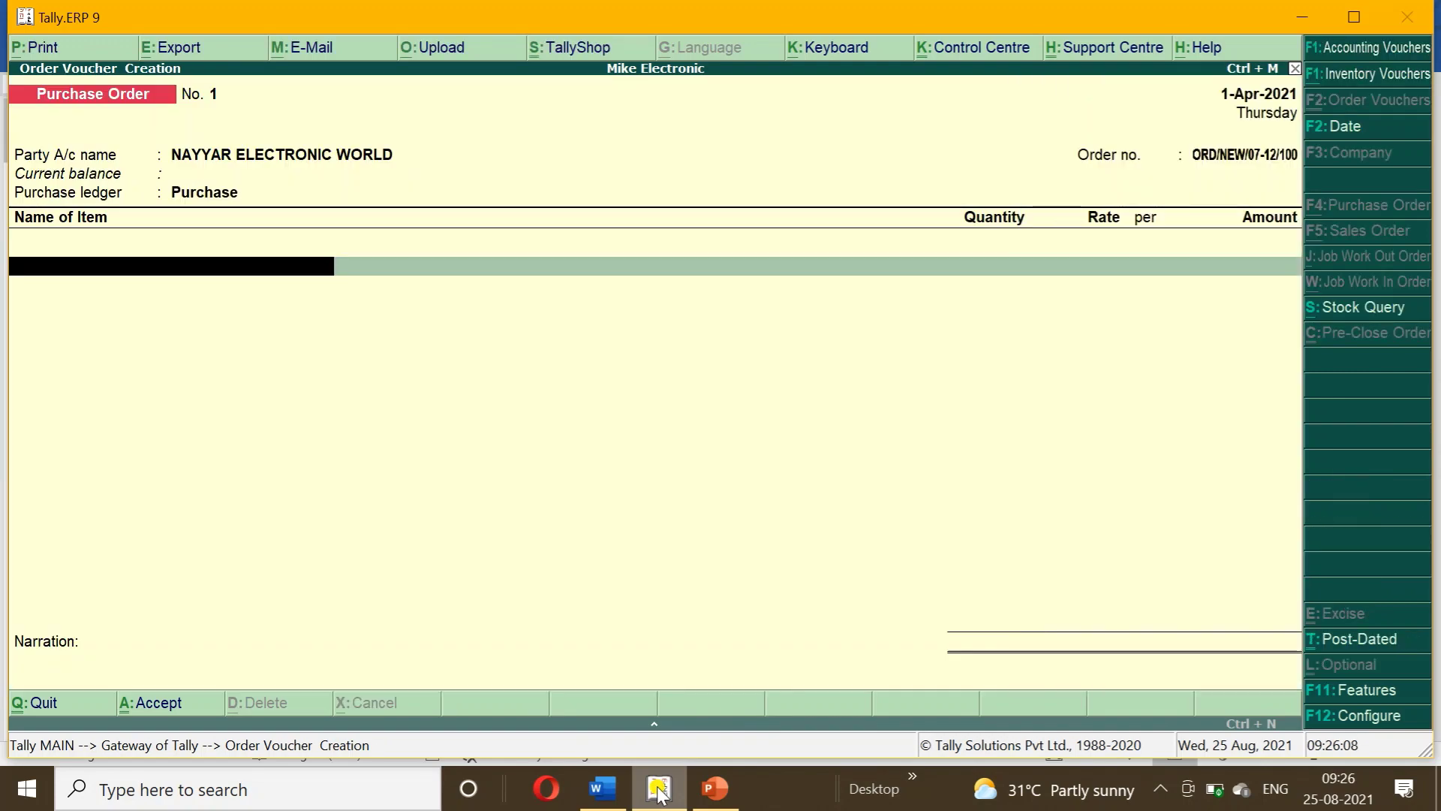
- Check the first order's items in Word and add 7 pcs of Compact Destop to the voucher, with godown Any and no rate
click(658, 790)
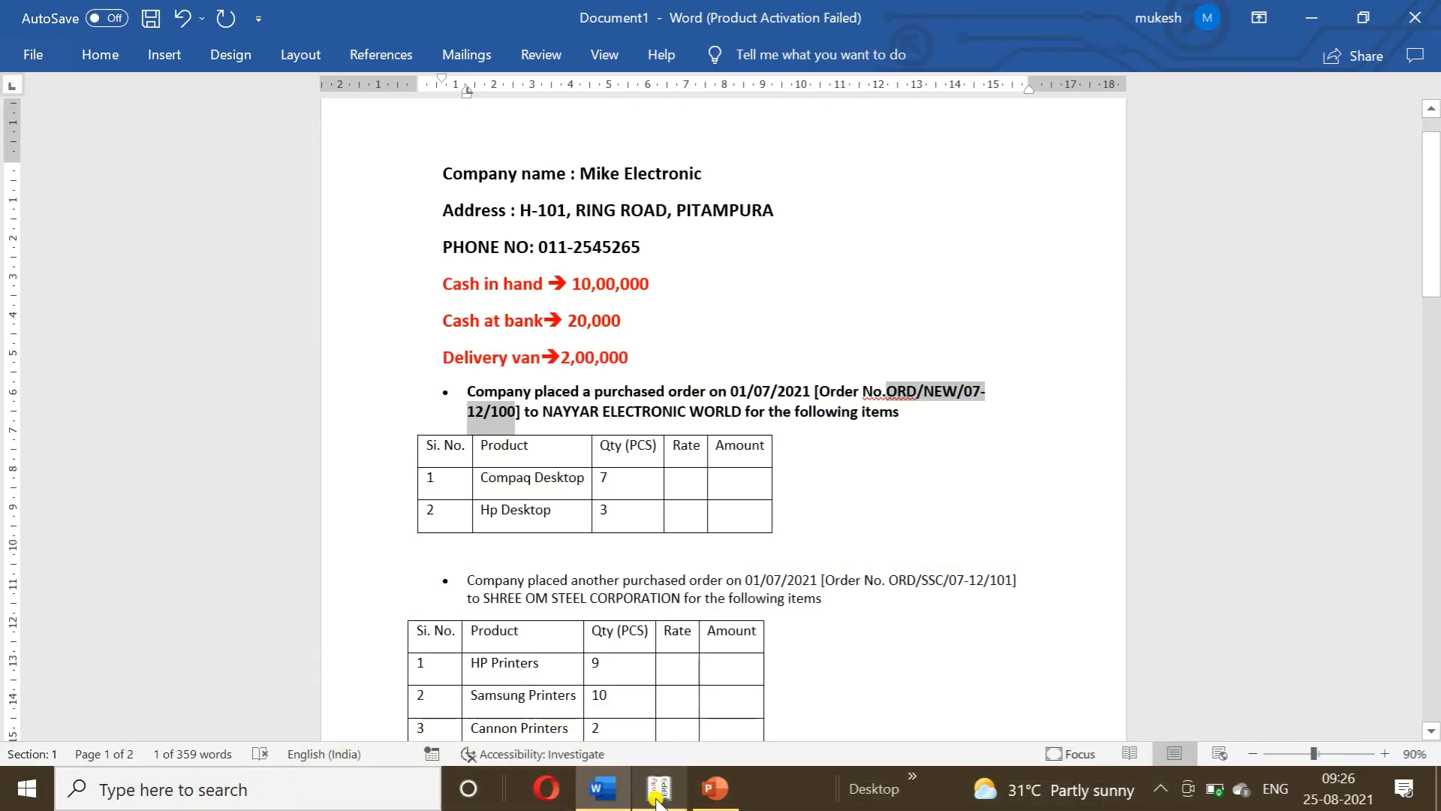
click(658, 790)
text(C)
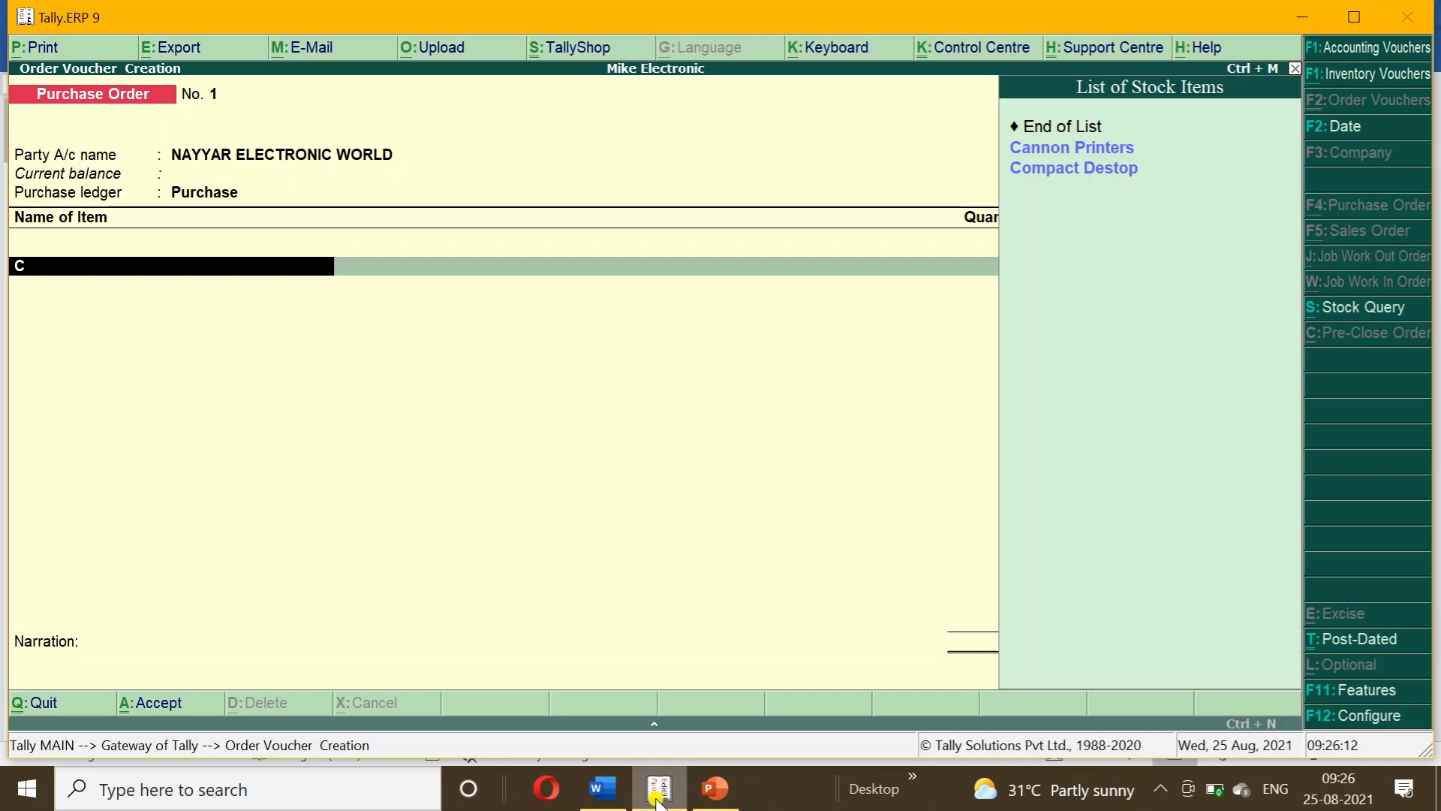
key(Down)
key(Return)
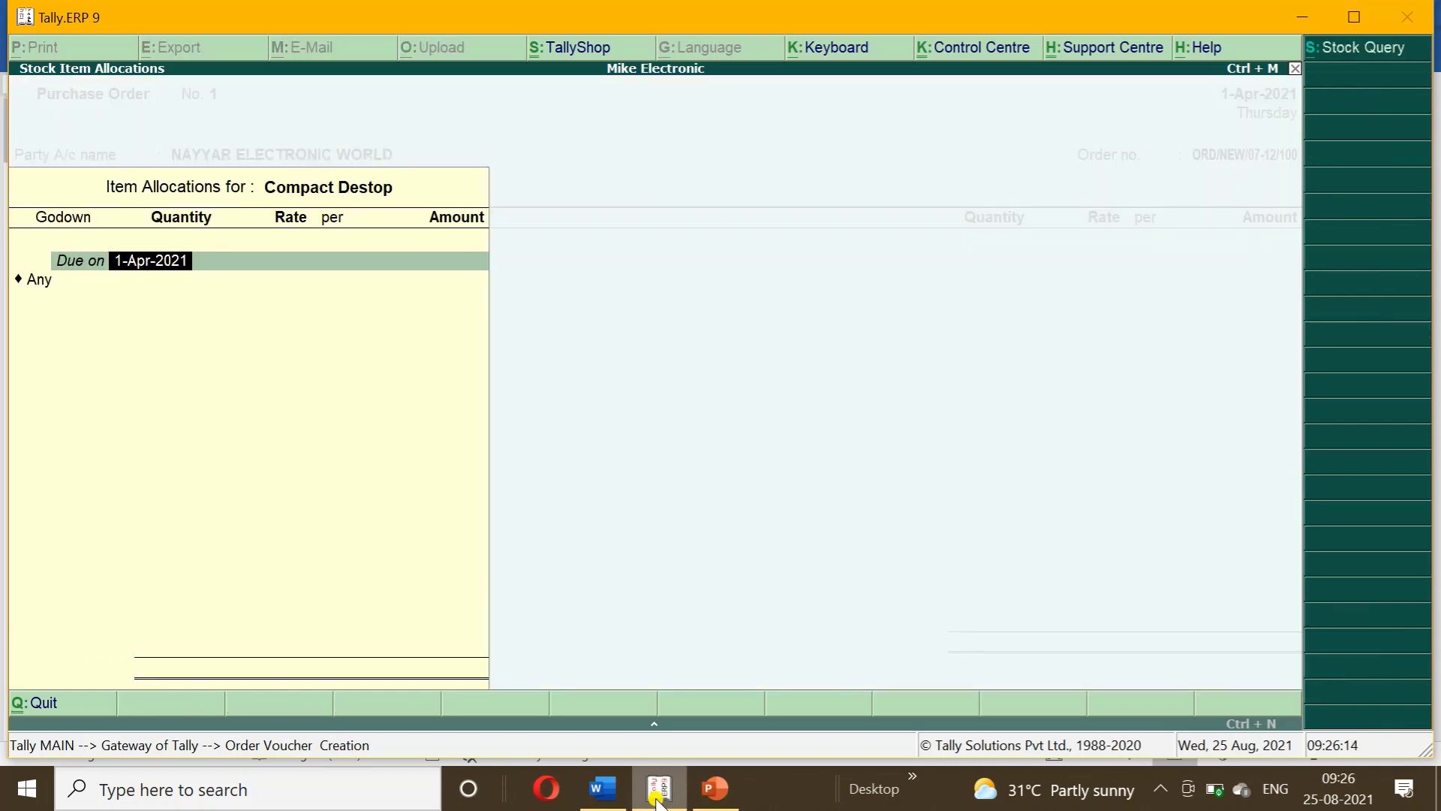
key(Return)
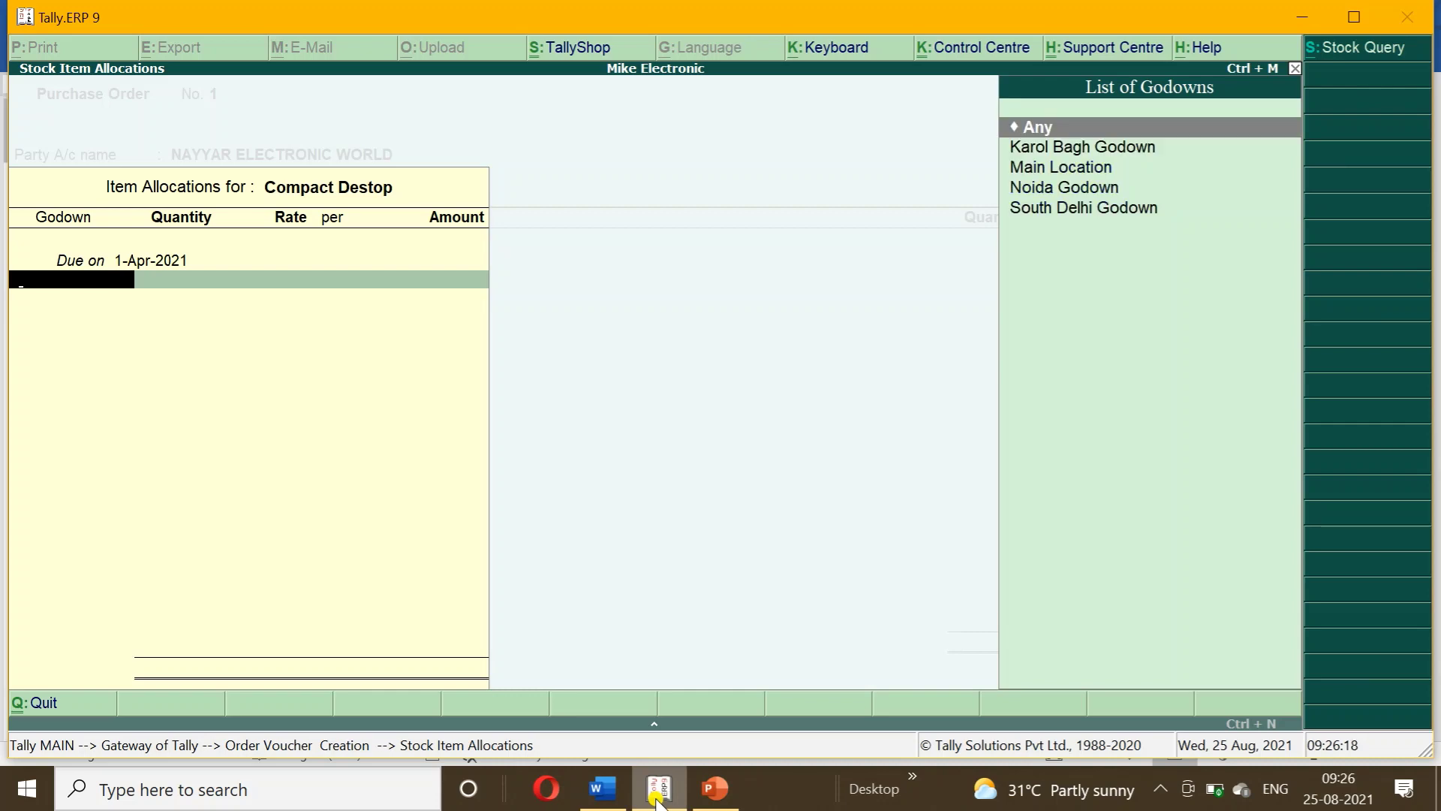
key(Return)
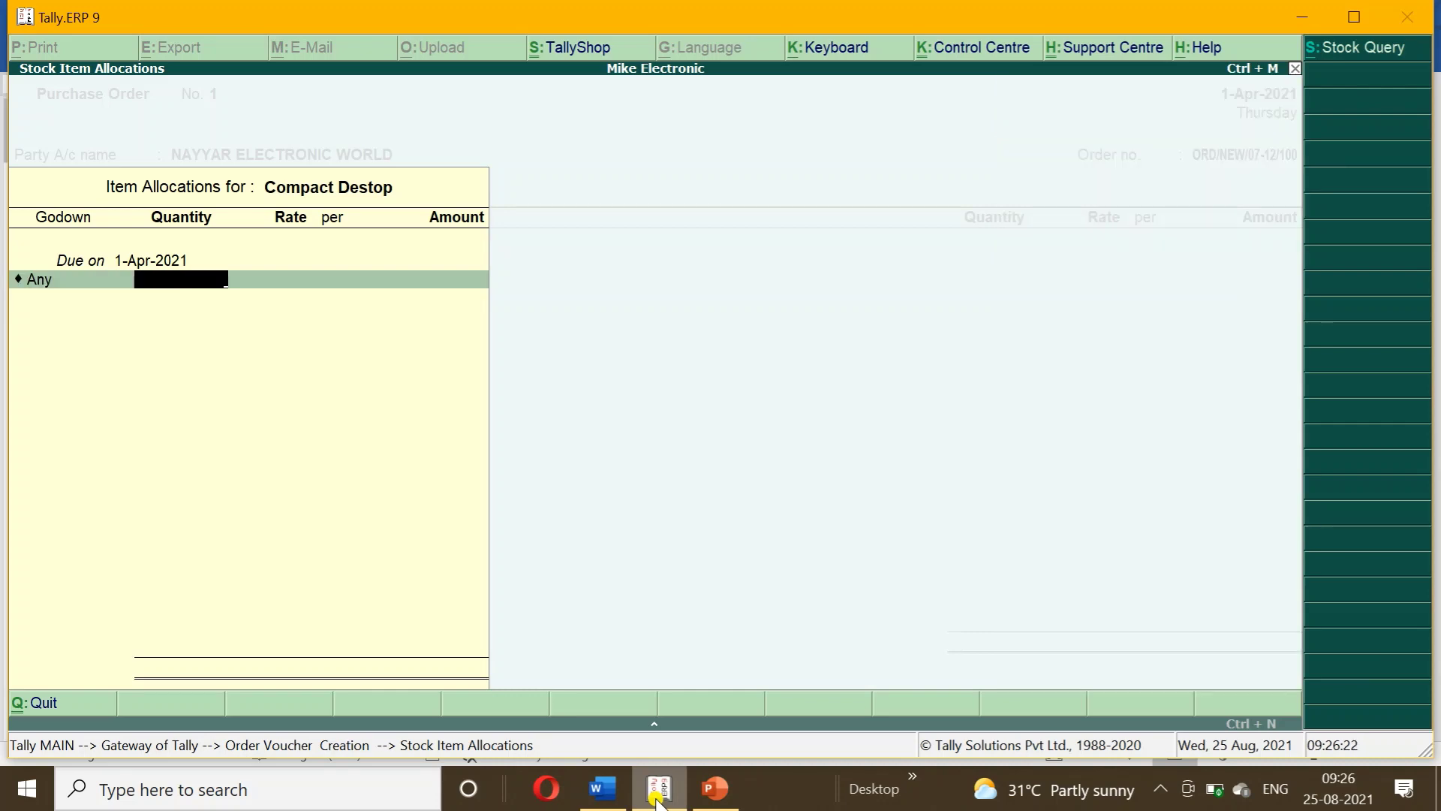
key(Return)
key(Return)
key(Return)
key(Return)
key(Return)
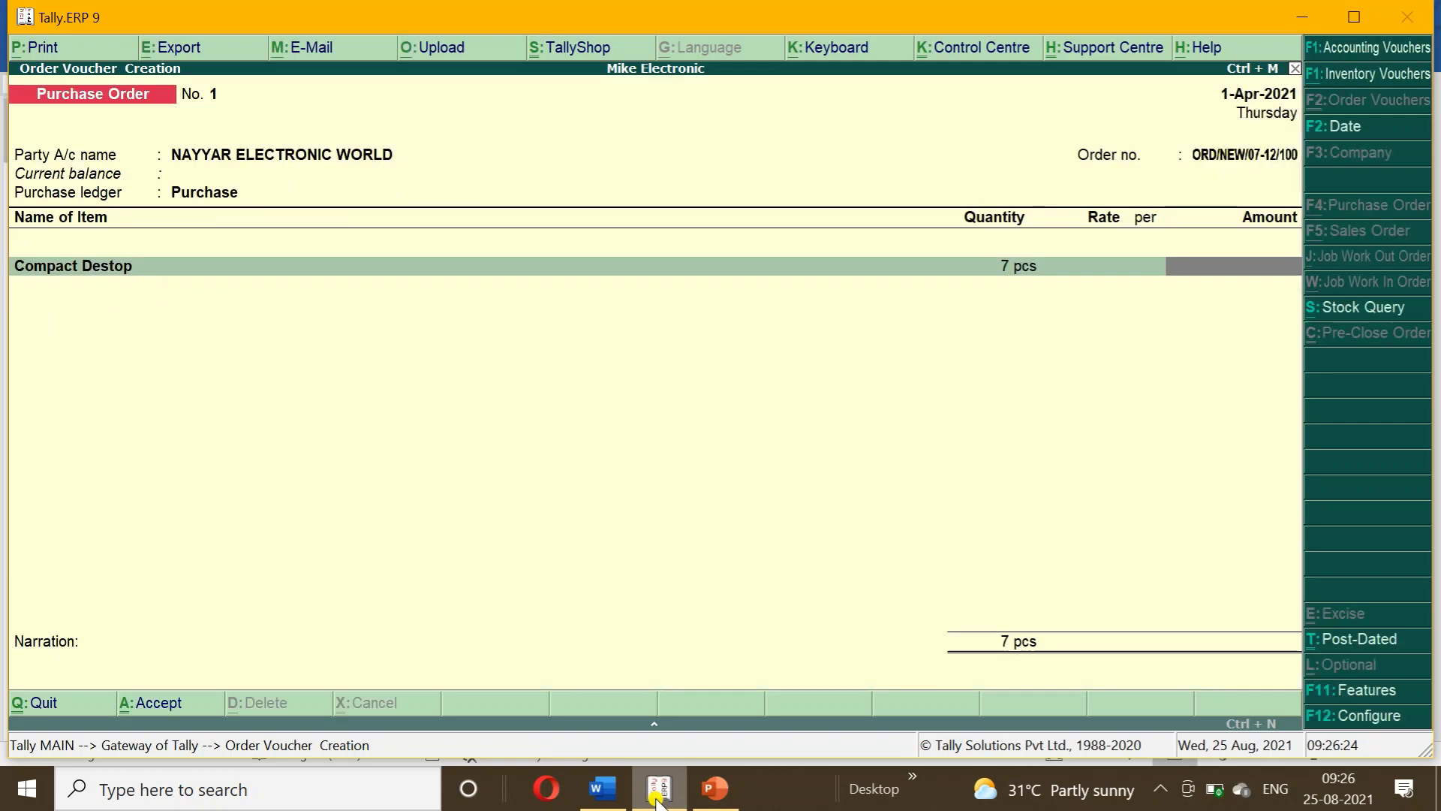
- Check the second item in Word and add 3 pcs of Hp Destop to the voucher, with godown Any and no rate
click(657, 798)
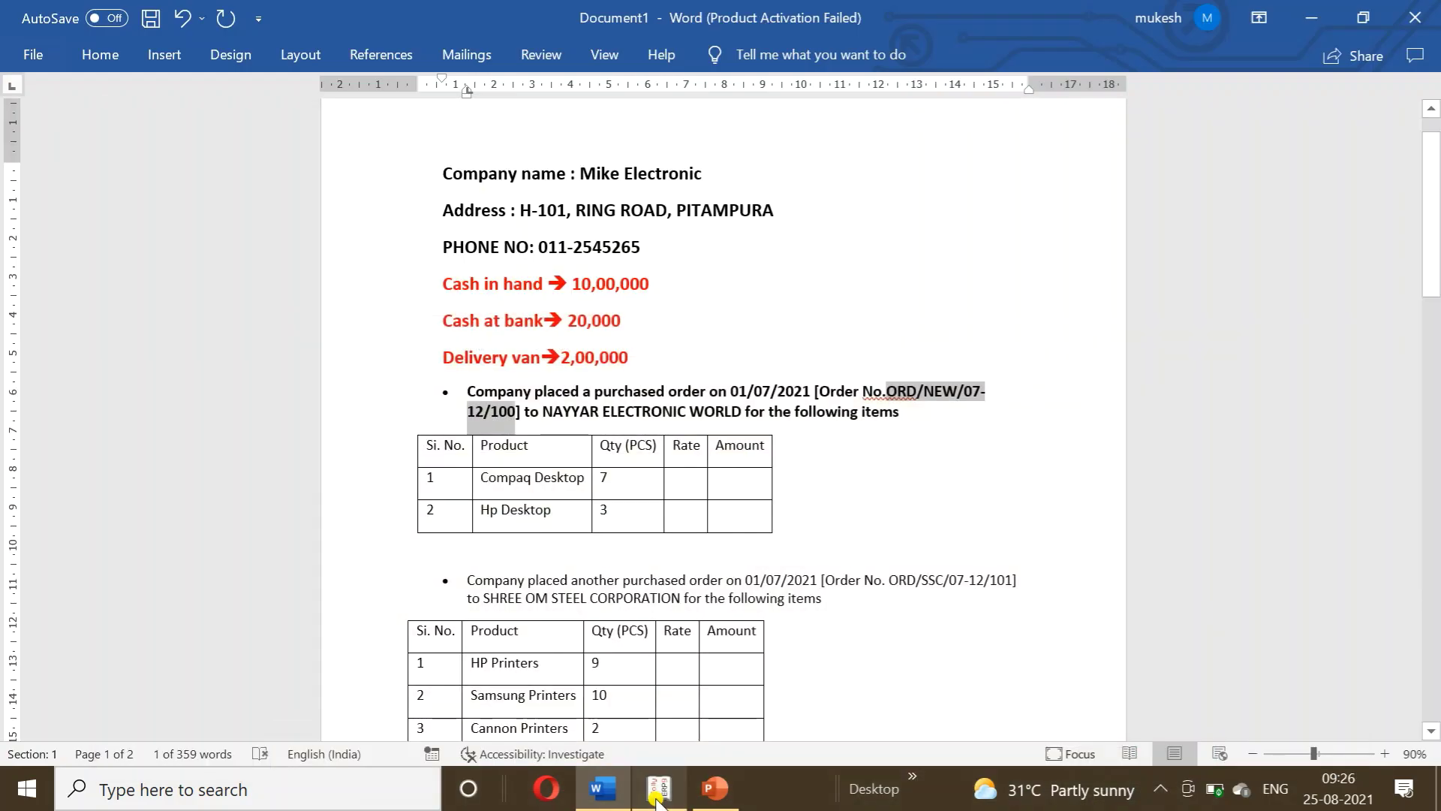
click(657, 798)
text(H)
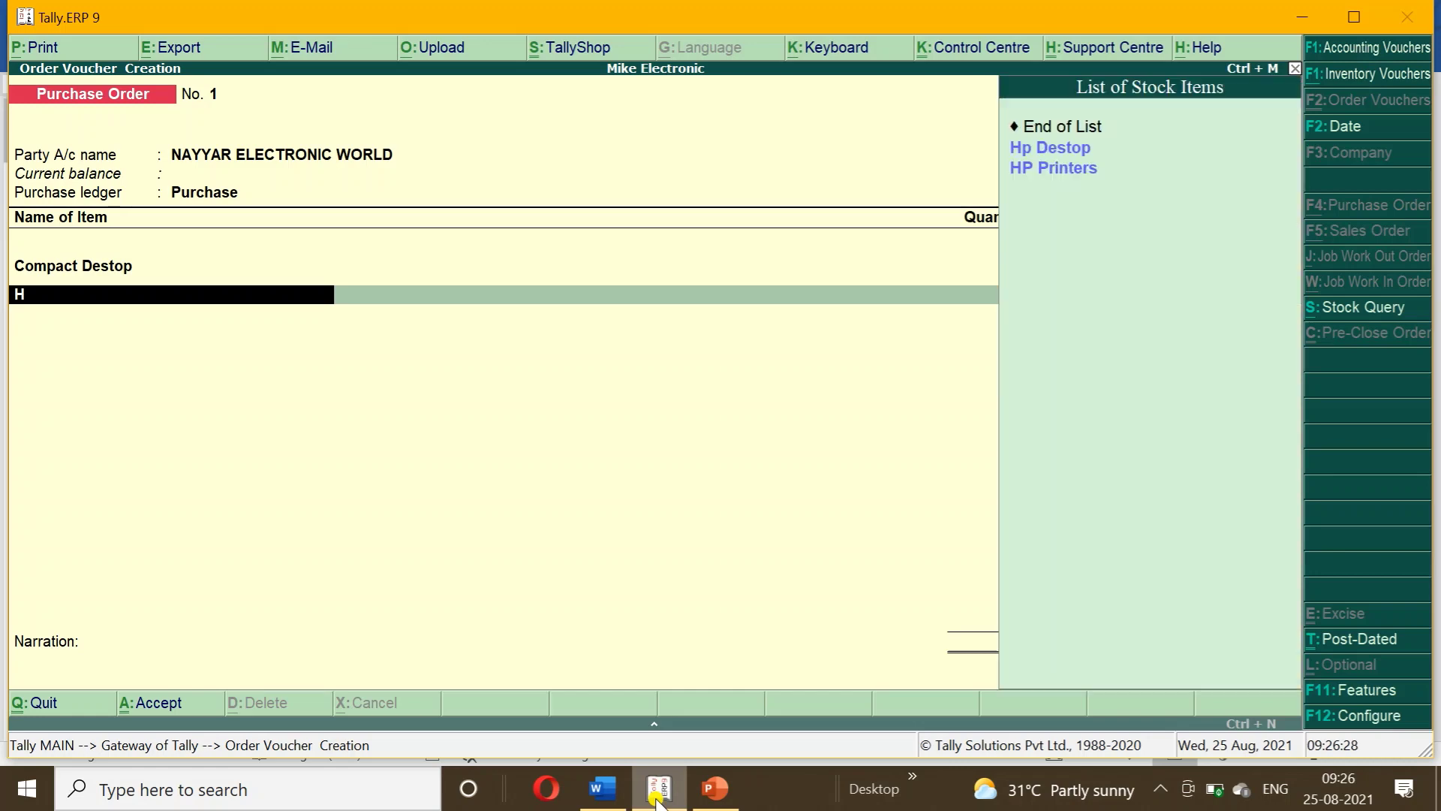
key(Down)
key(Down)
key(Up)
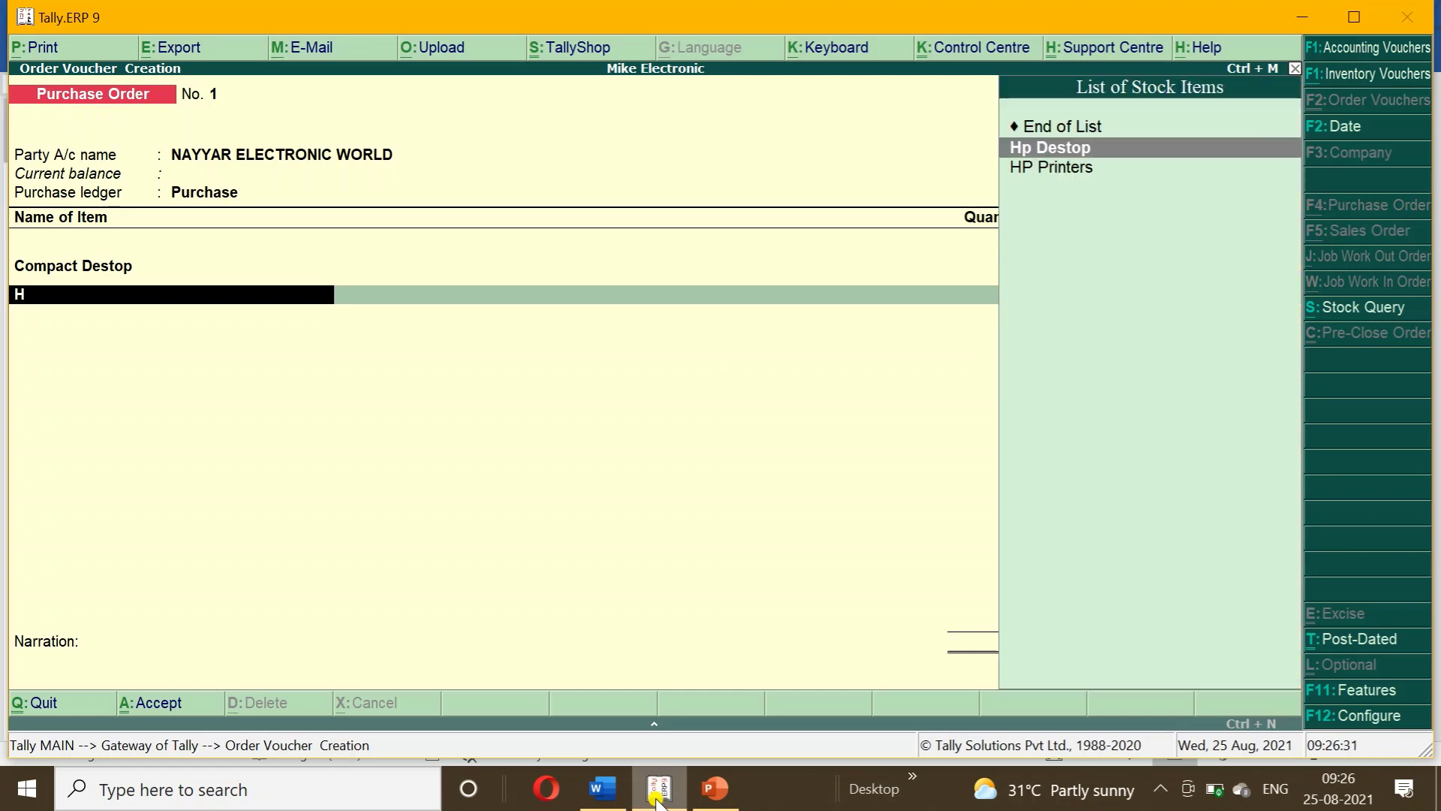
key(Return)
key(Return)
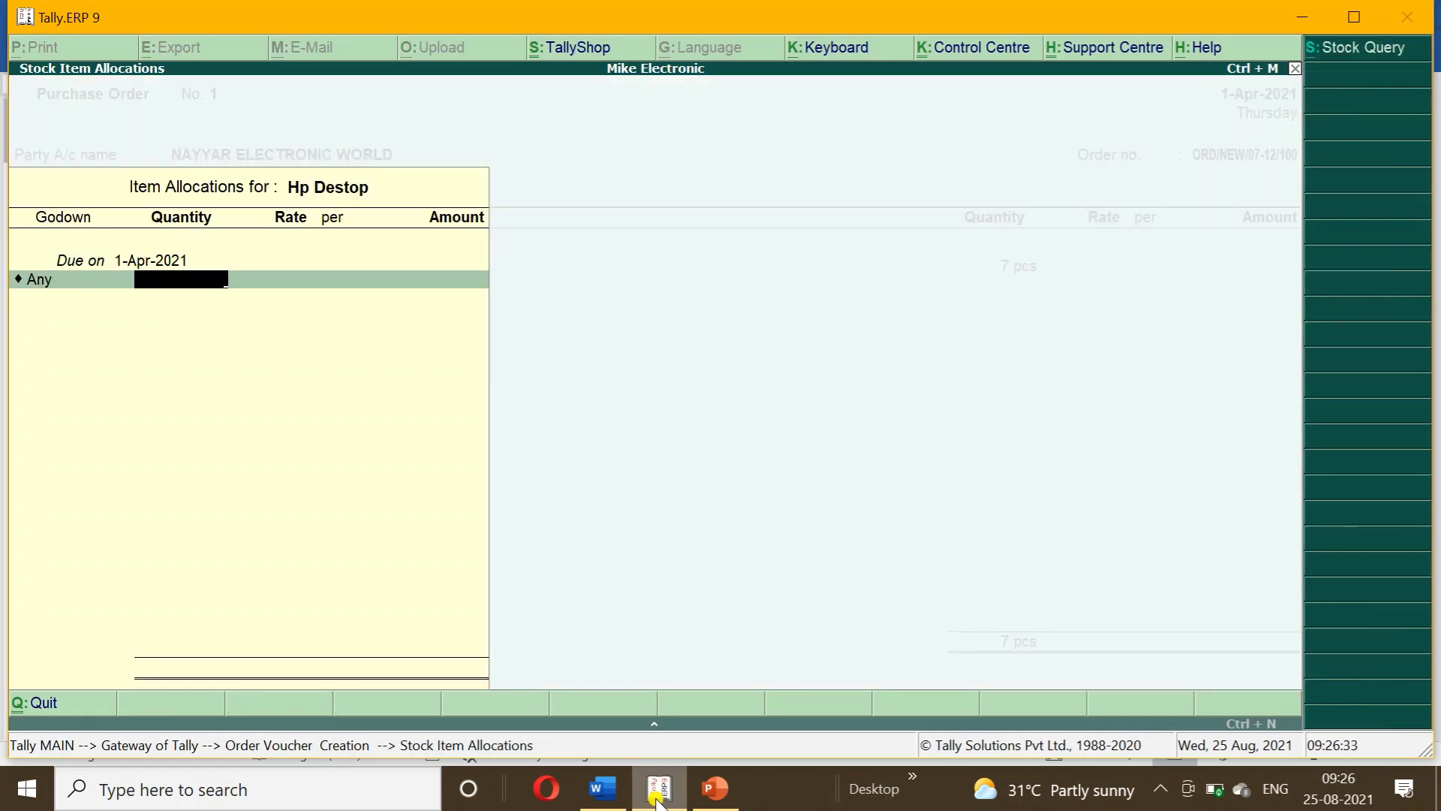
text(3)
key(Return)
key(Return)
key(Return)
key(Return)
key(Return)
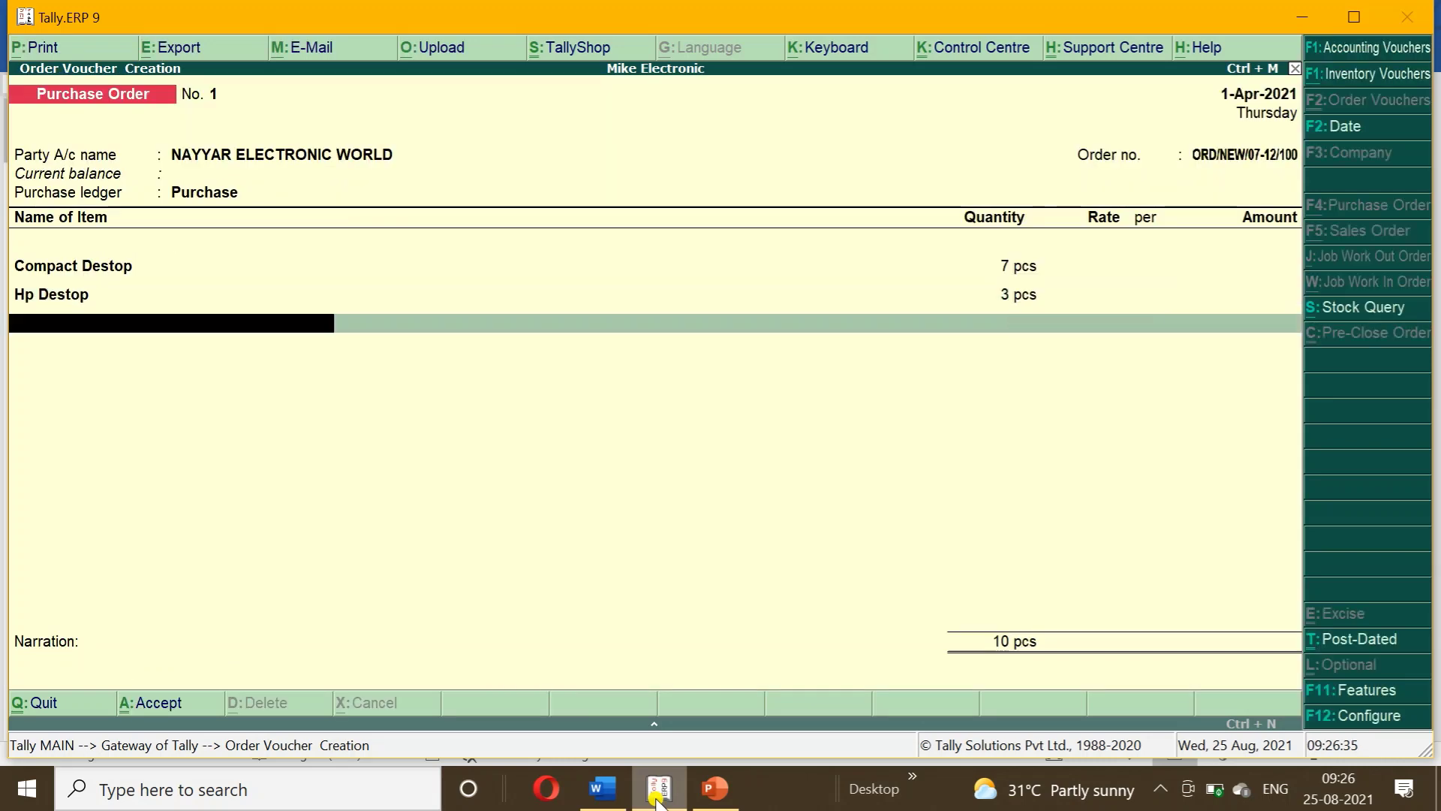
- End the item list without a narration and save the NAYYAR ELECTRONIC WORLD purchase order
key(Return)
key(Return)
key(Return)
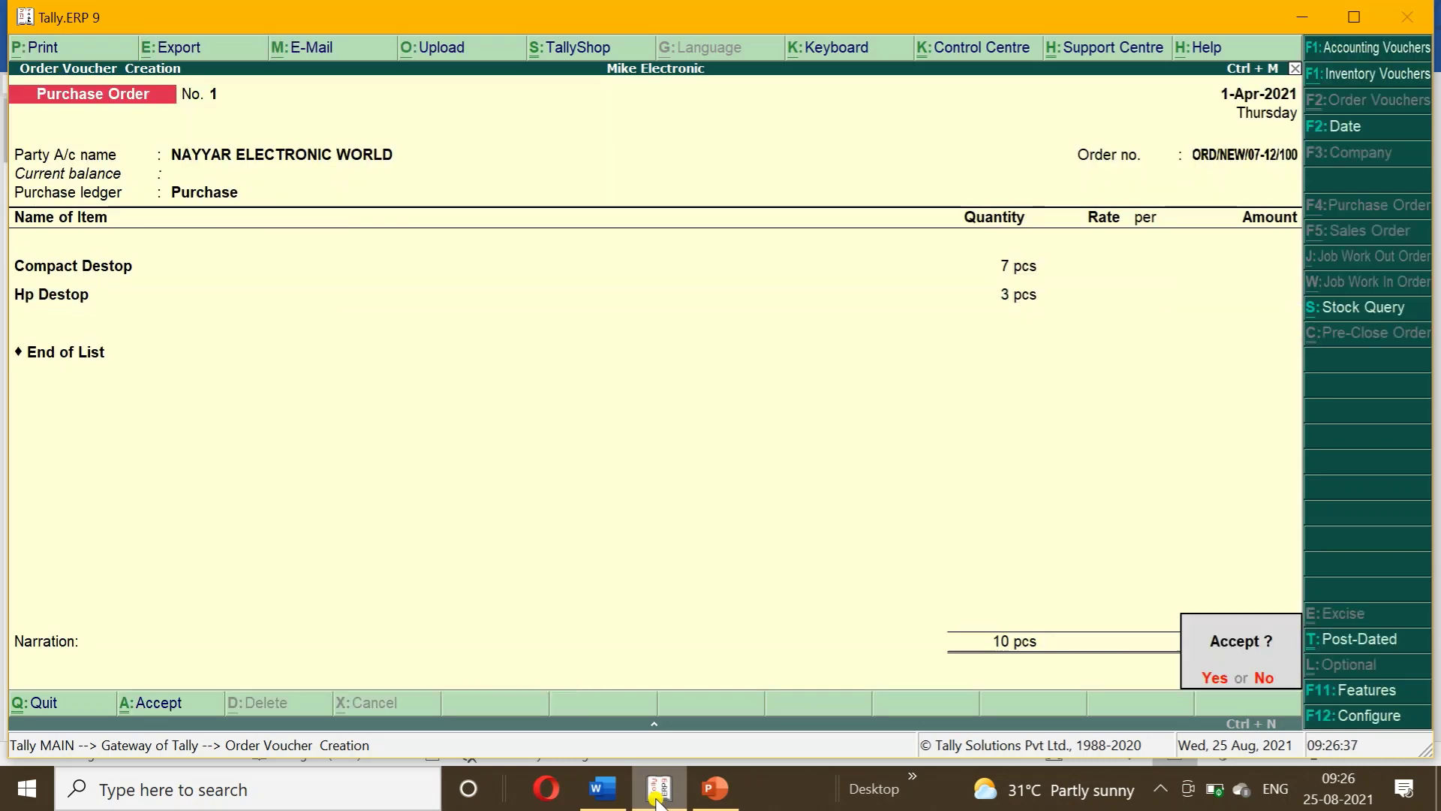
key(Return)
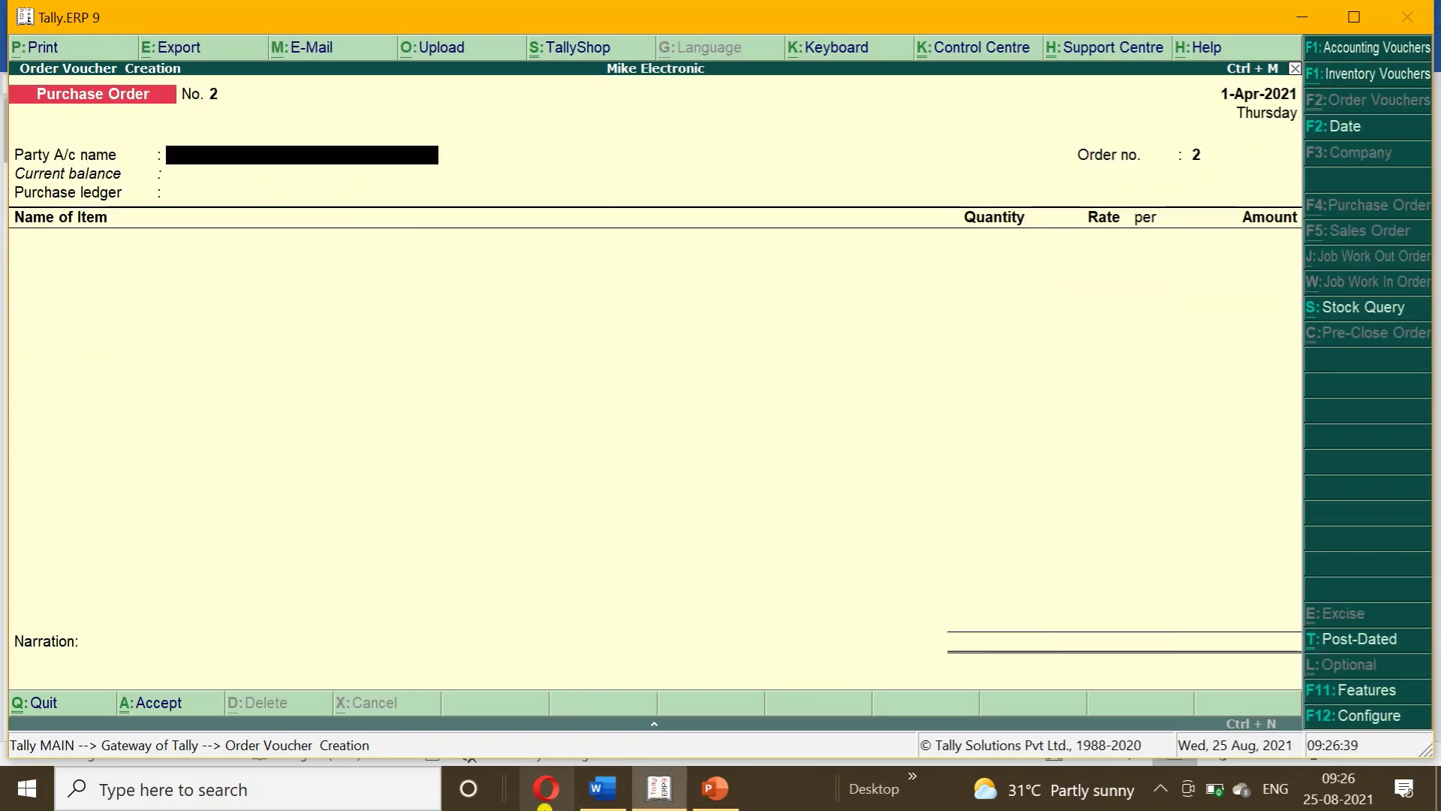
- Copy the second order's supplier name, SHREE OM STEEL CORPORATION, from Word and try to paste it as the party account in Tally
click(662, 799)
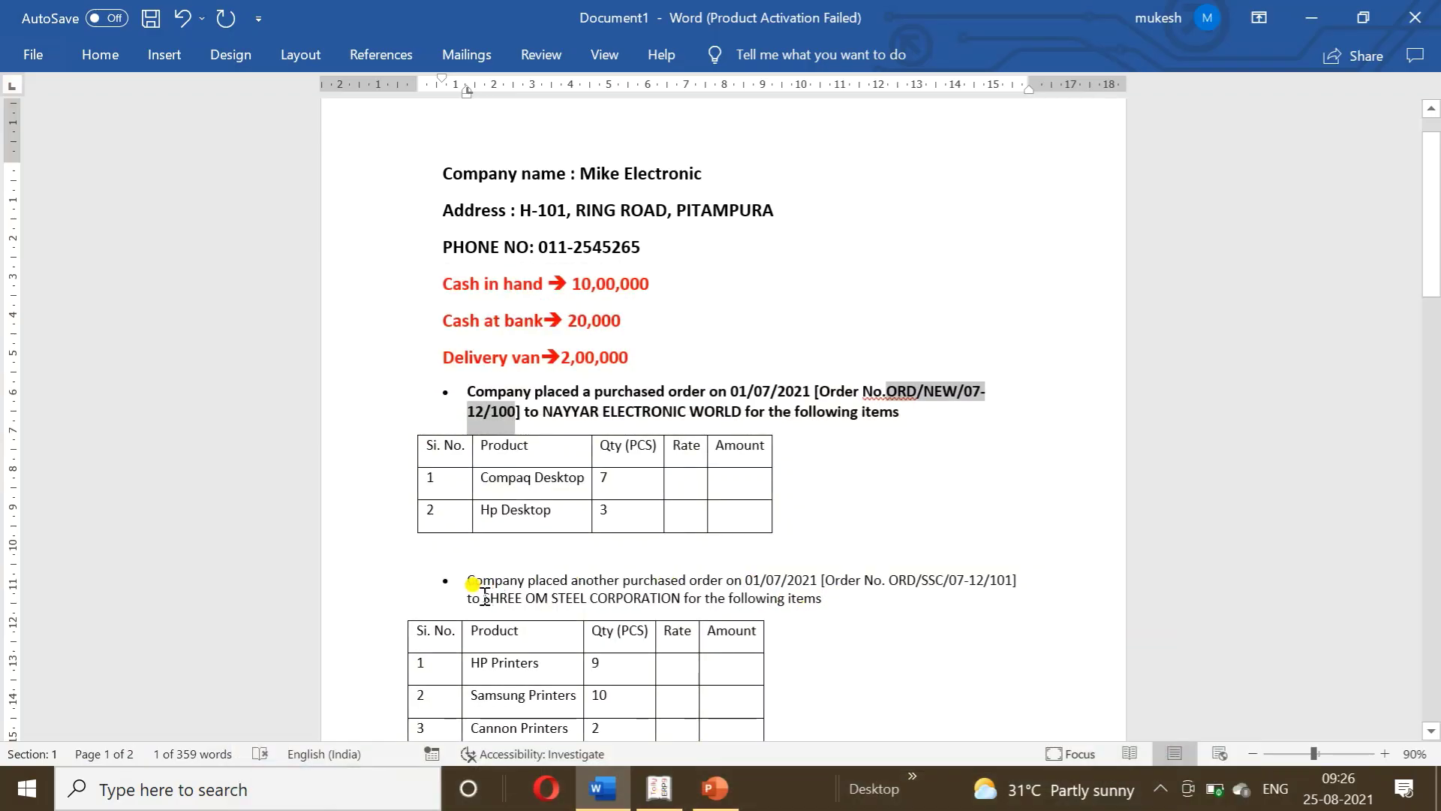
drag(483, 598, 669, 598)
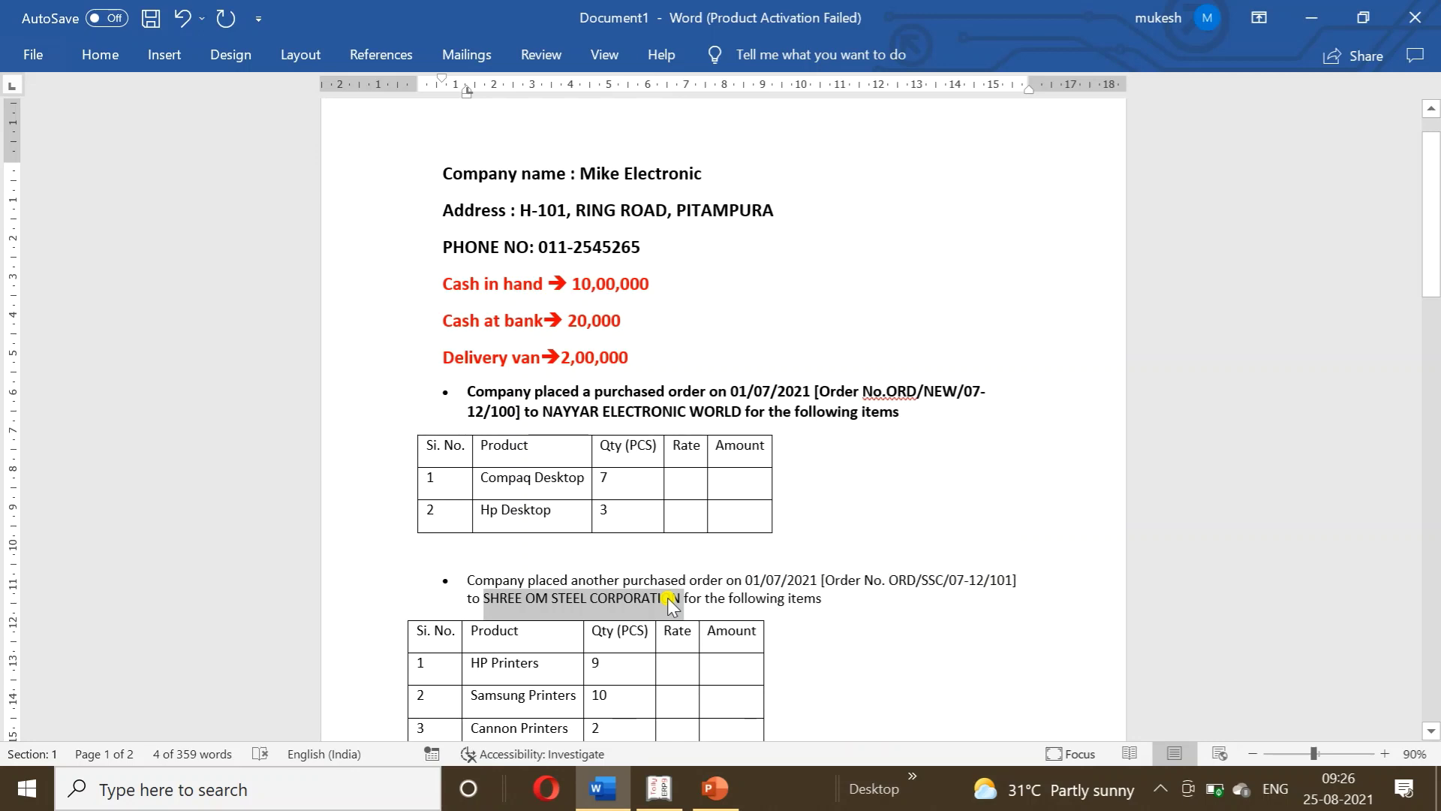
click(665, 788)
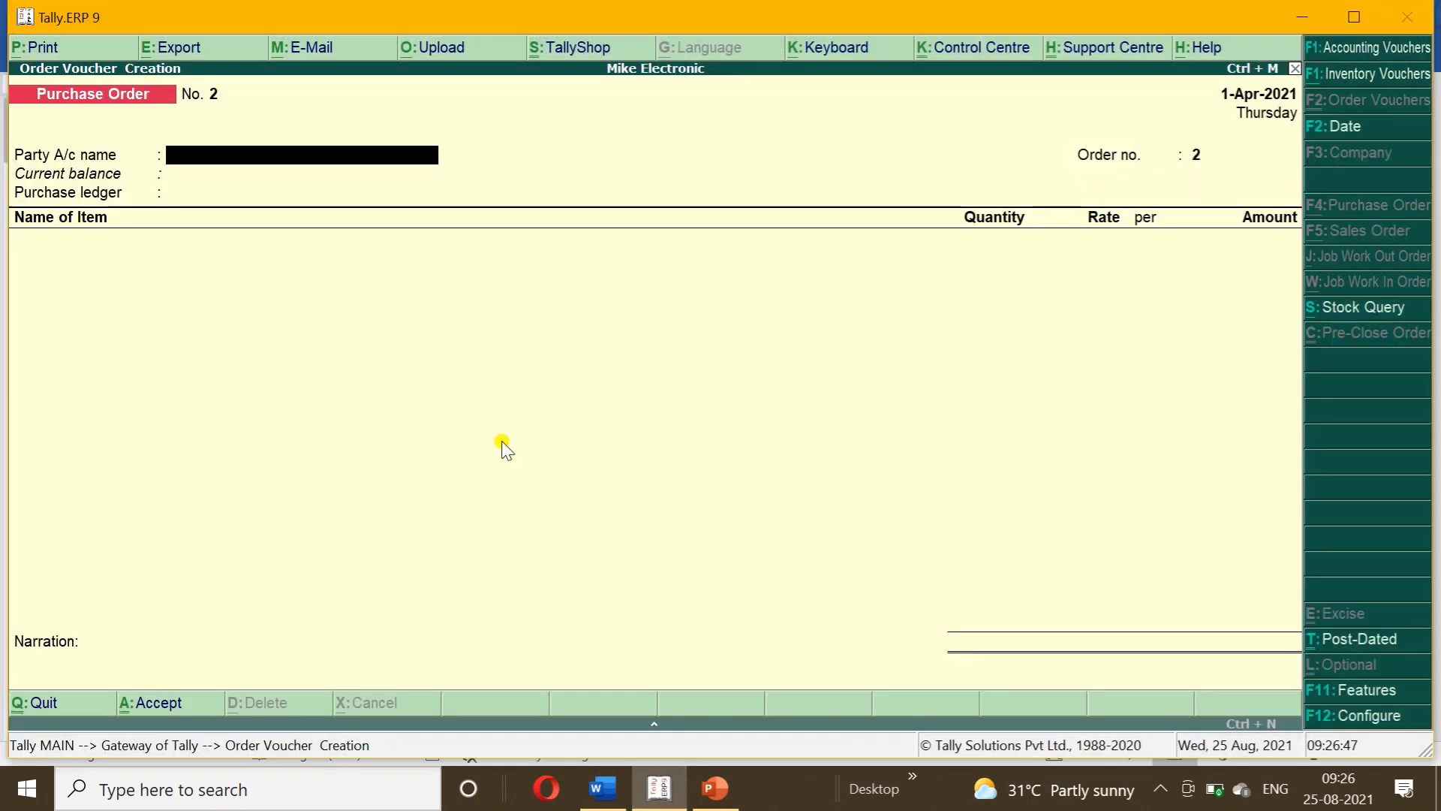
key(ctrl+alt+v)
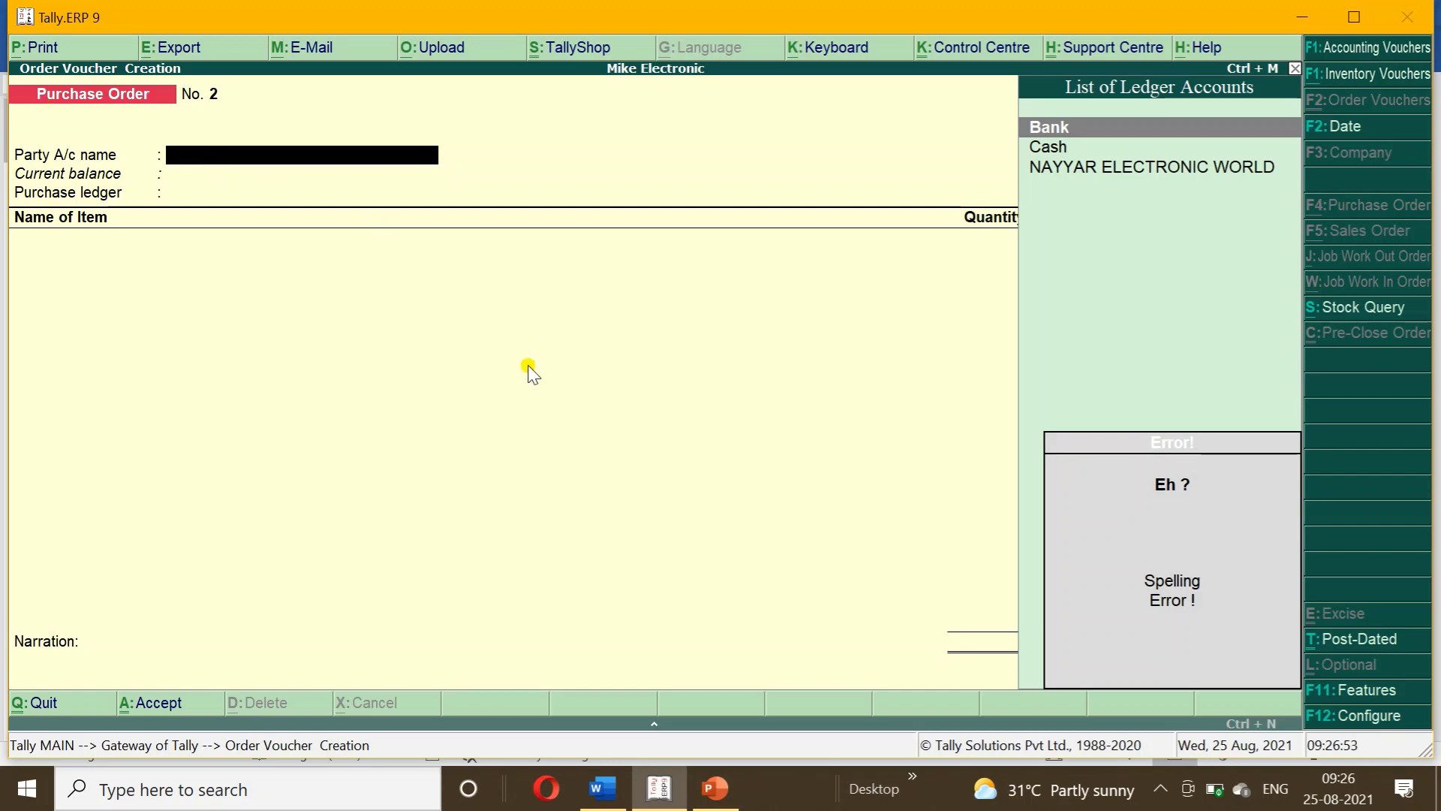
key(Escape)
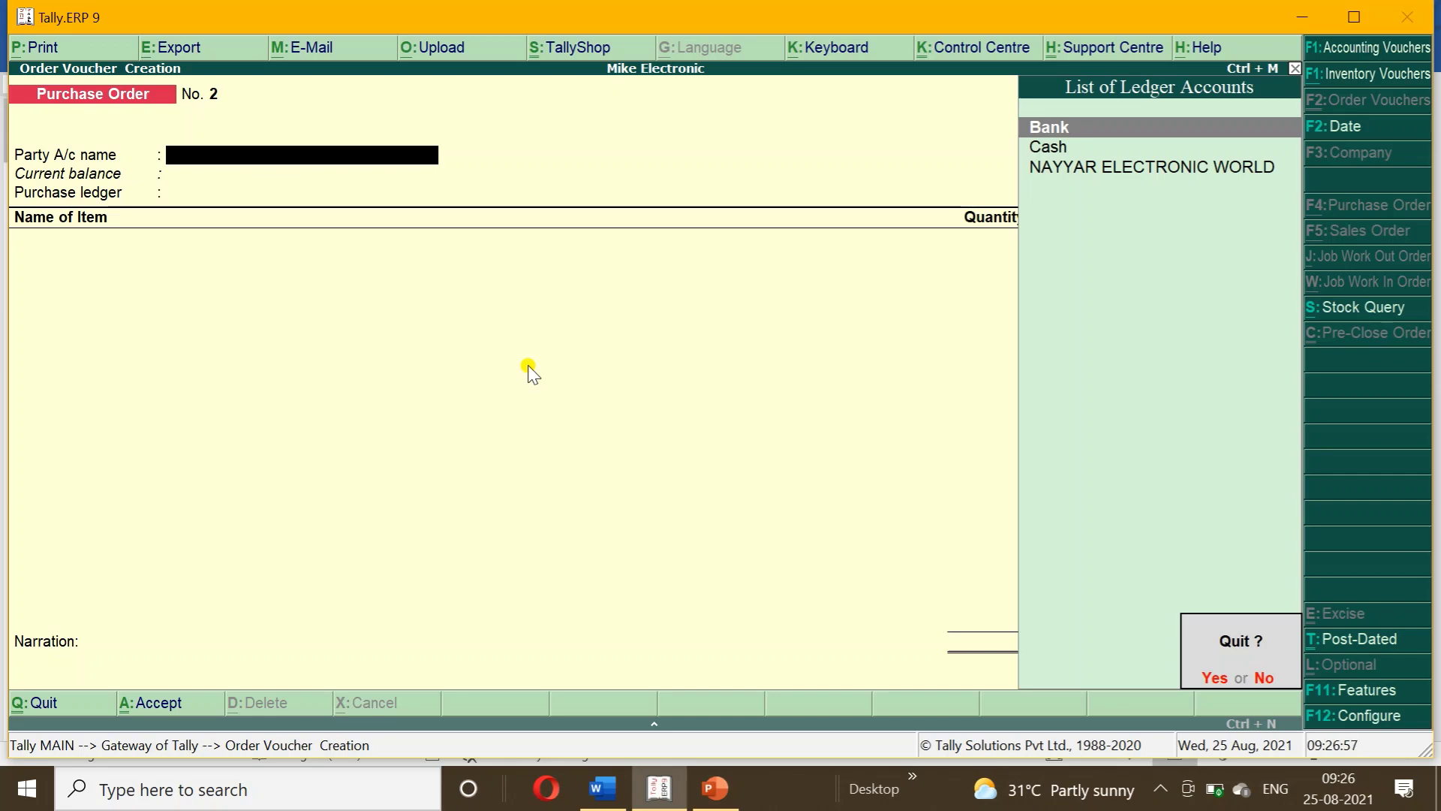
key(n)
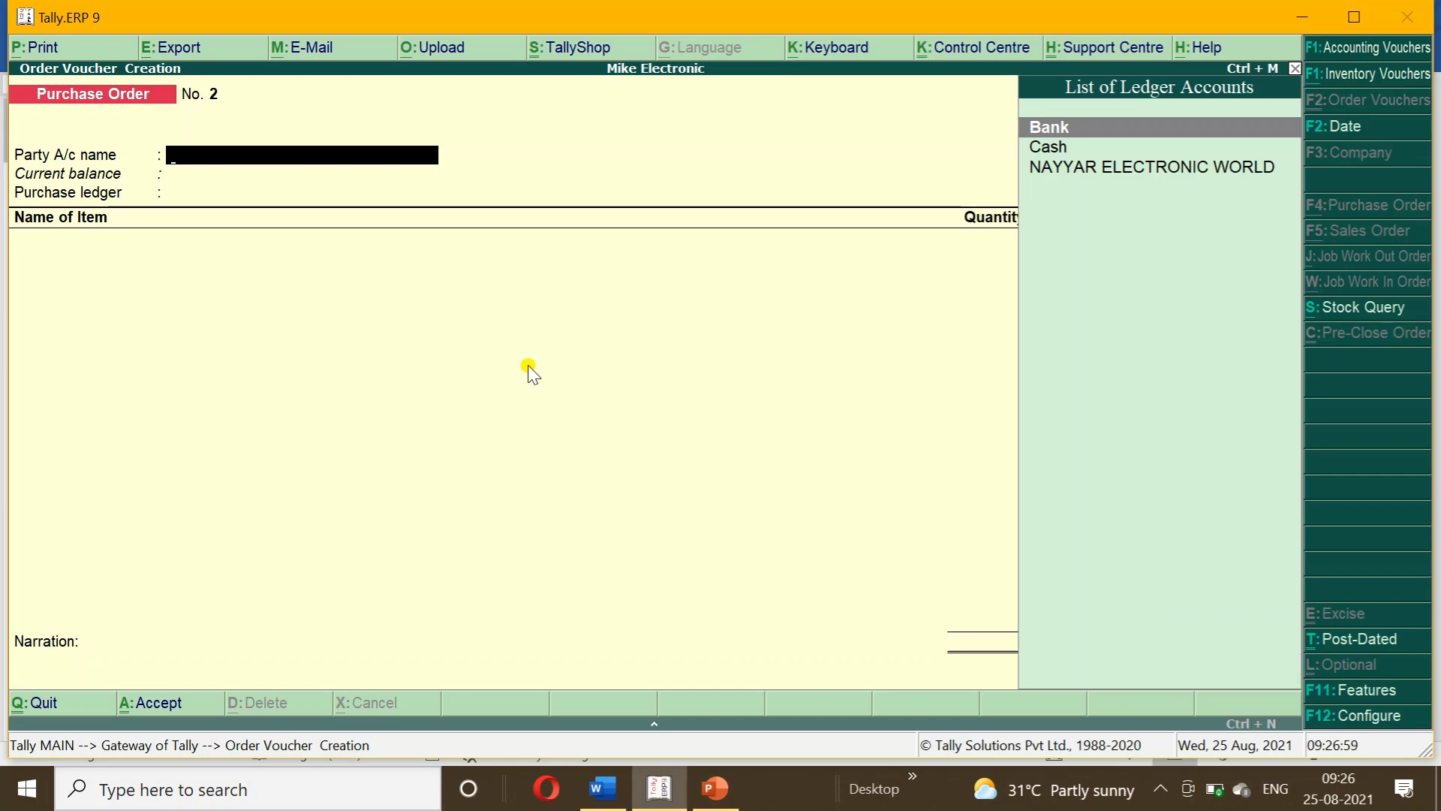
- Create the SHREE OM STEEL CORPORATION ledger under Sundry Creditors with bill-by-bill balances, and accept it as the party with default supplier details
key(alt+c)
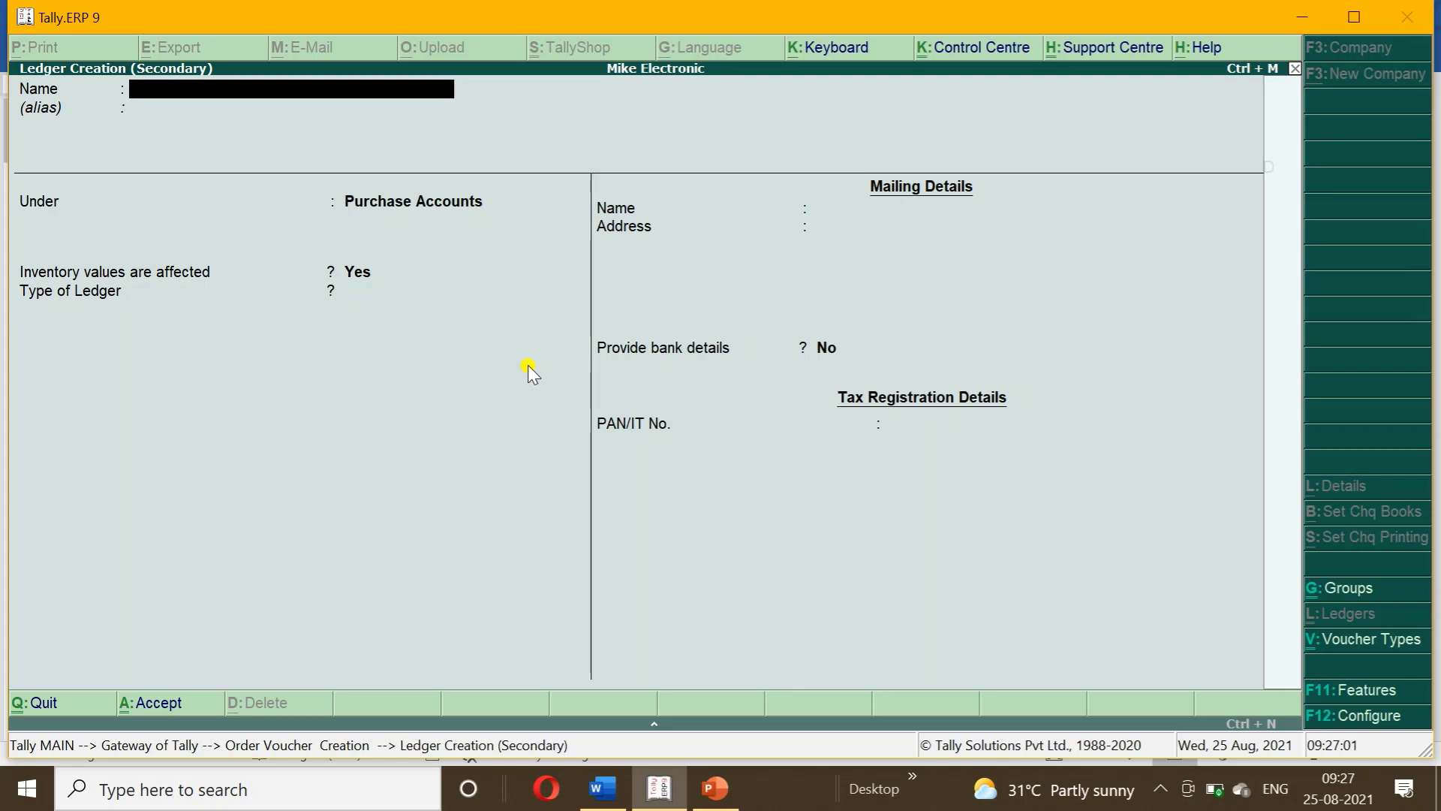
key(ctrl+alt+v)
key(Return)
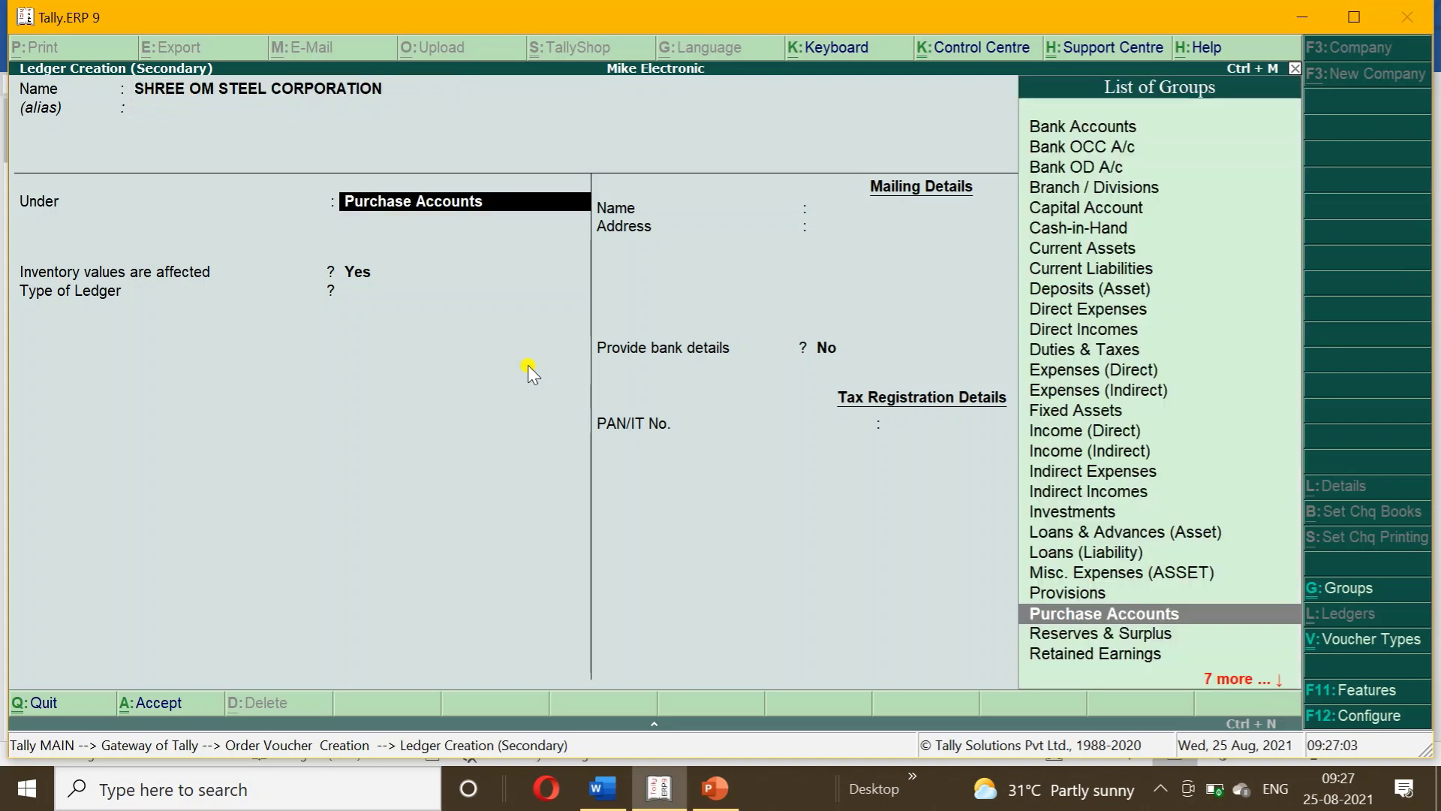
text(Su)
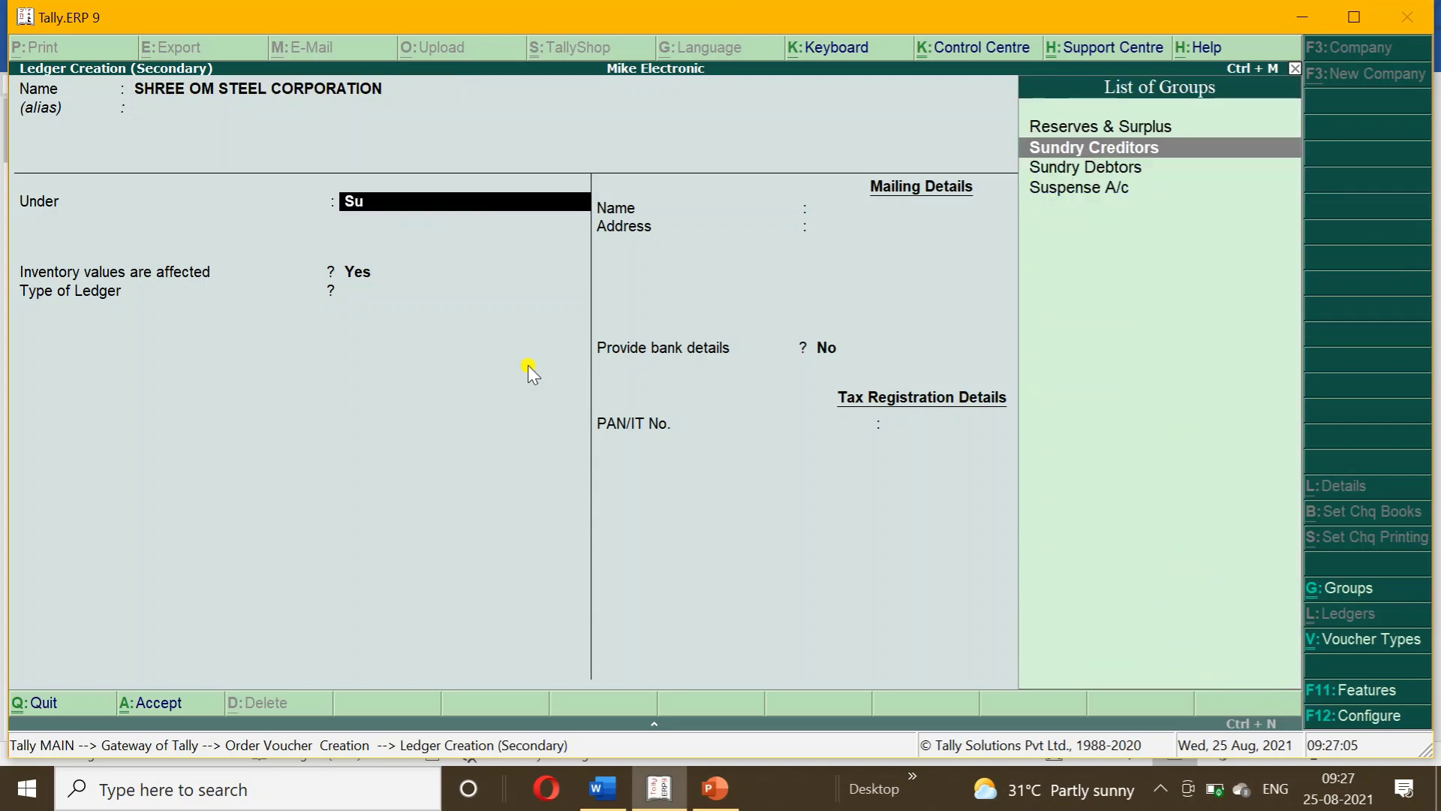
key(Return)
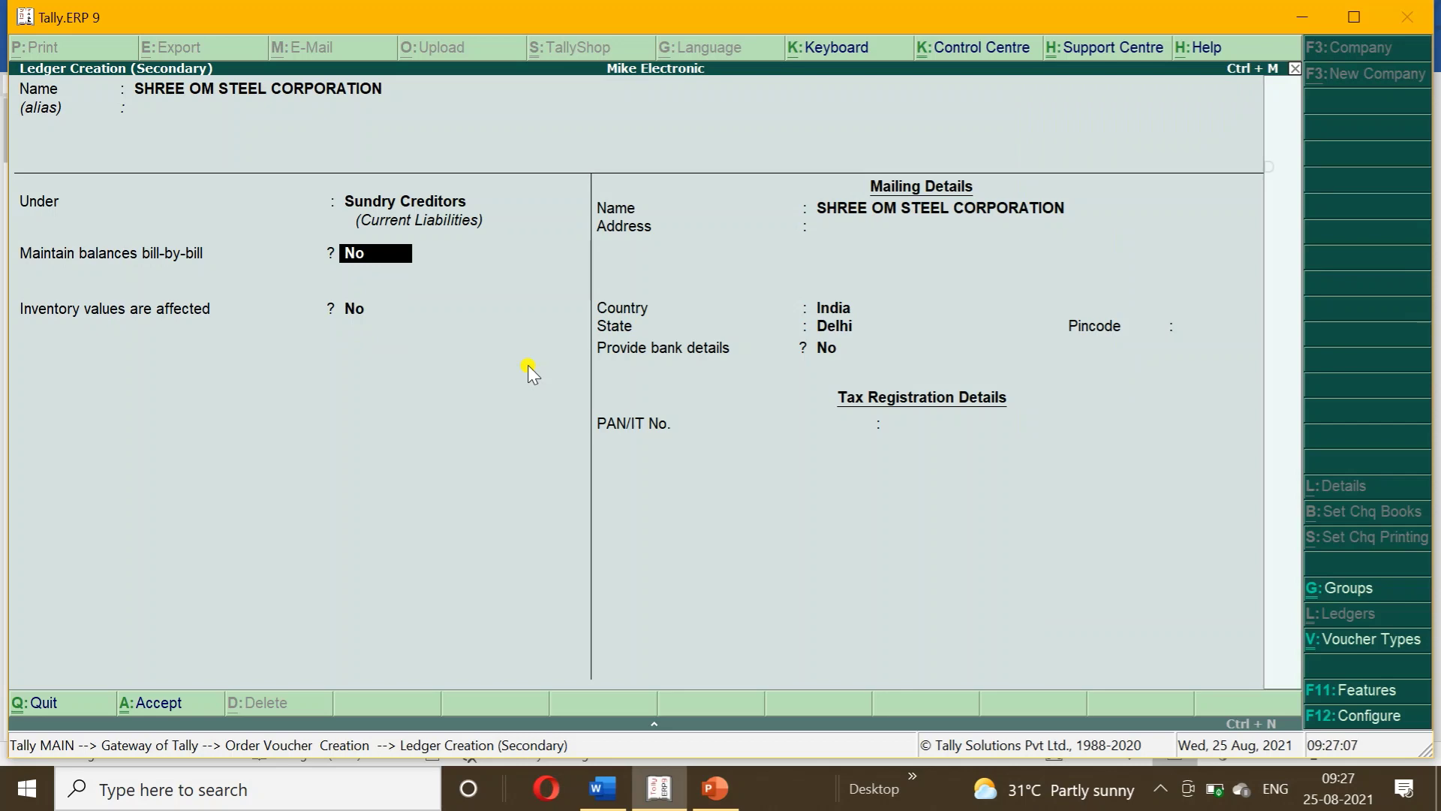
text(y)
key(Return)
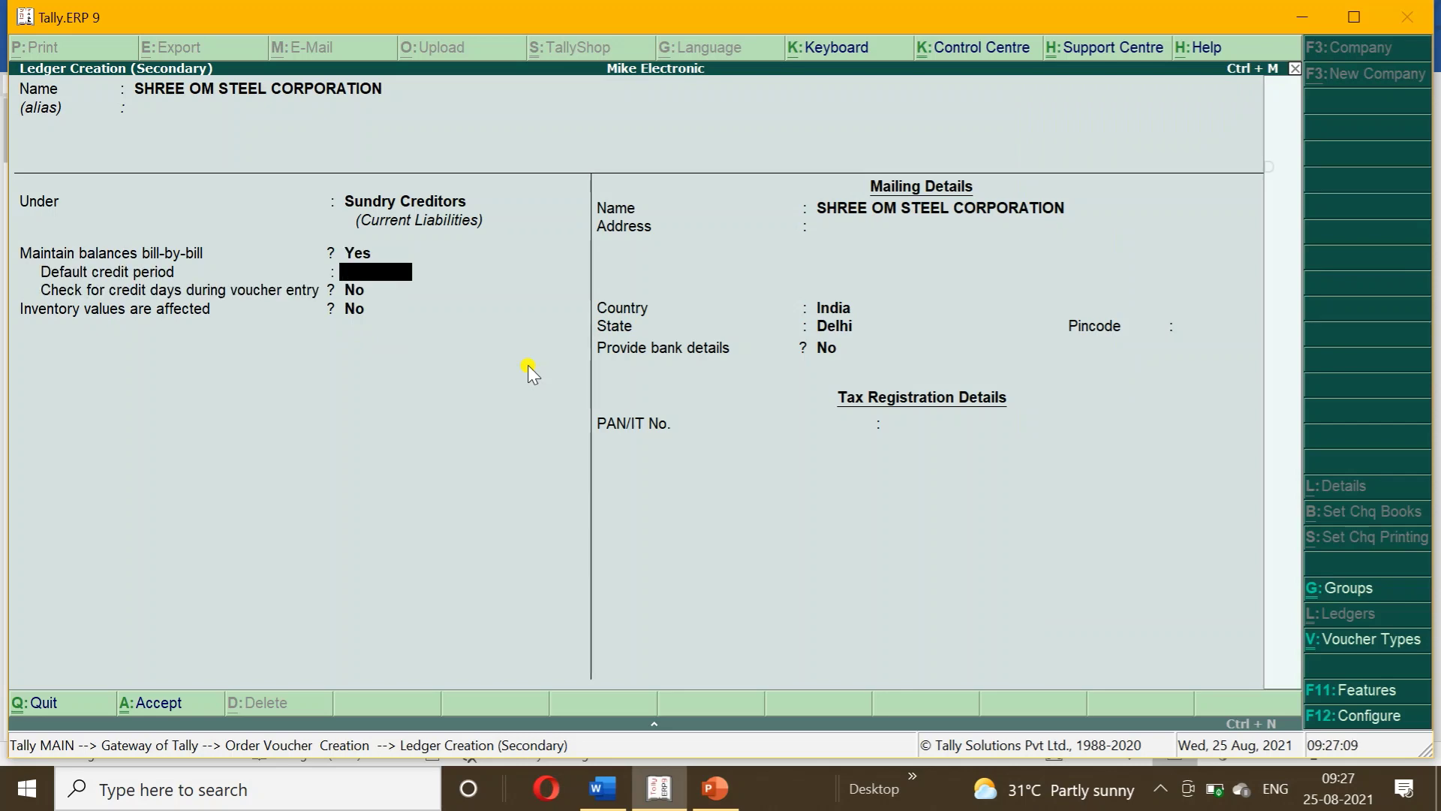
key(ctrl+a)
key(Return)
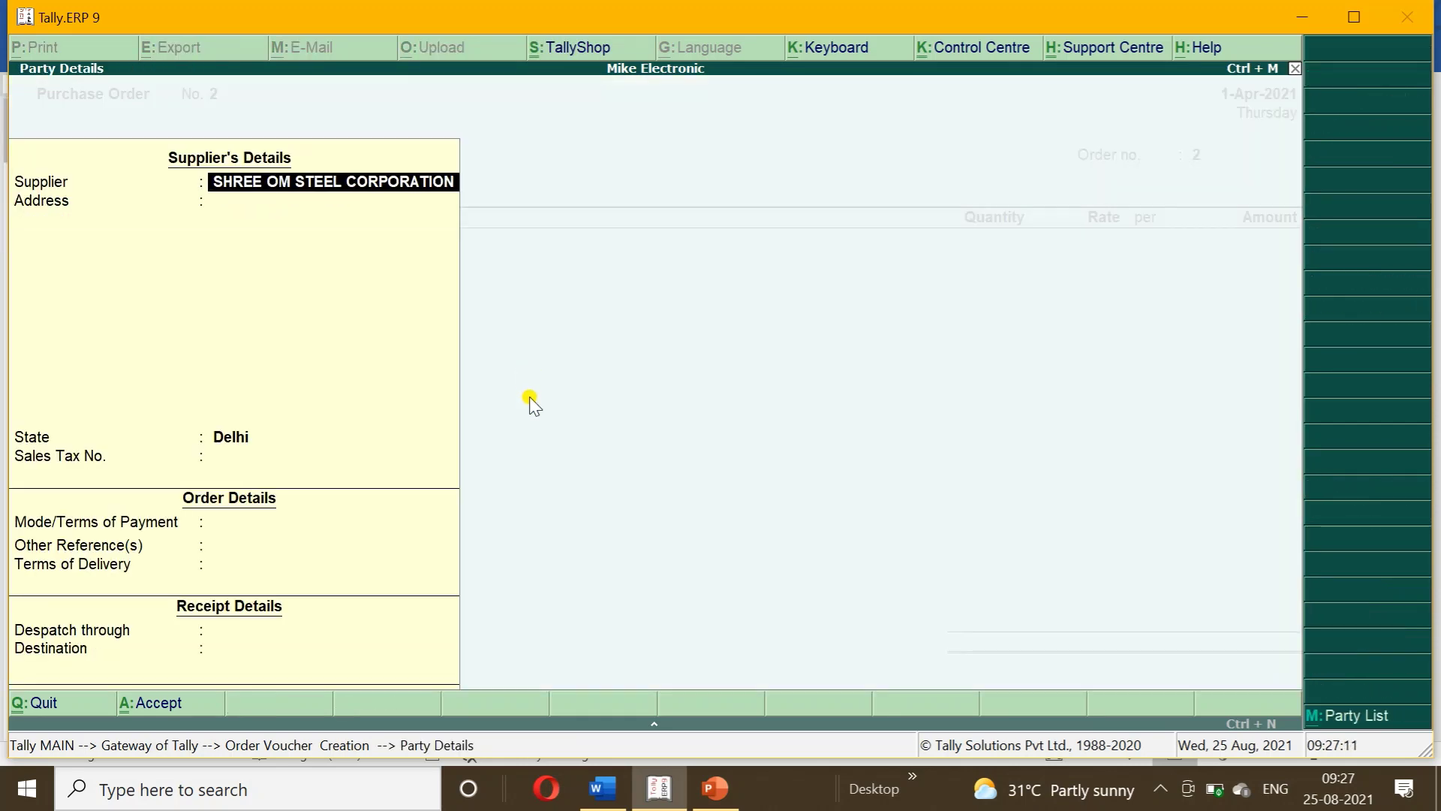
key(ctrl+a)
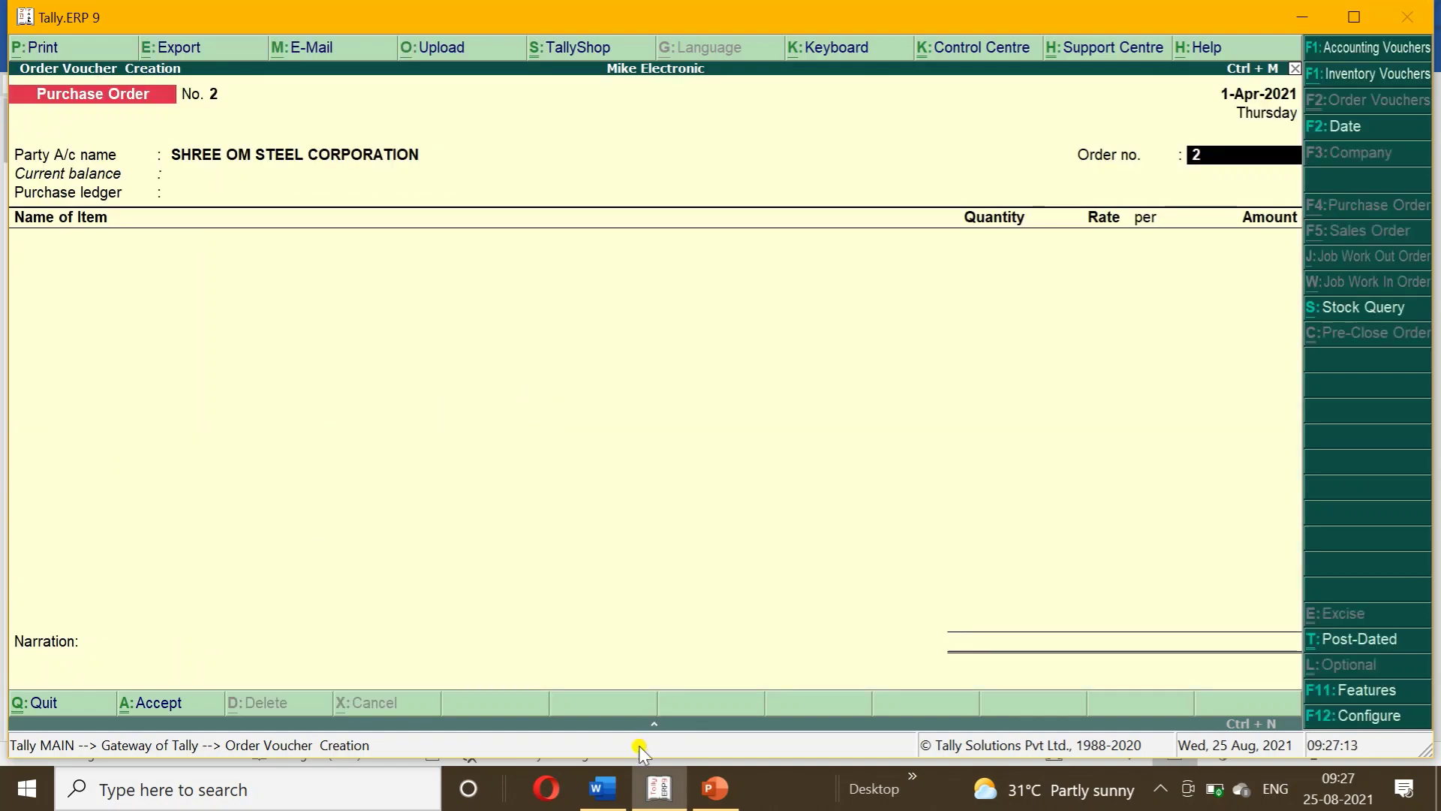
- Copy the second order's number from Word into the voucher's order number and choose Purchase as the purchase ledger
click(654, 794)
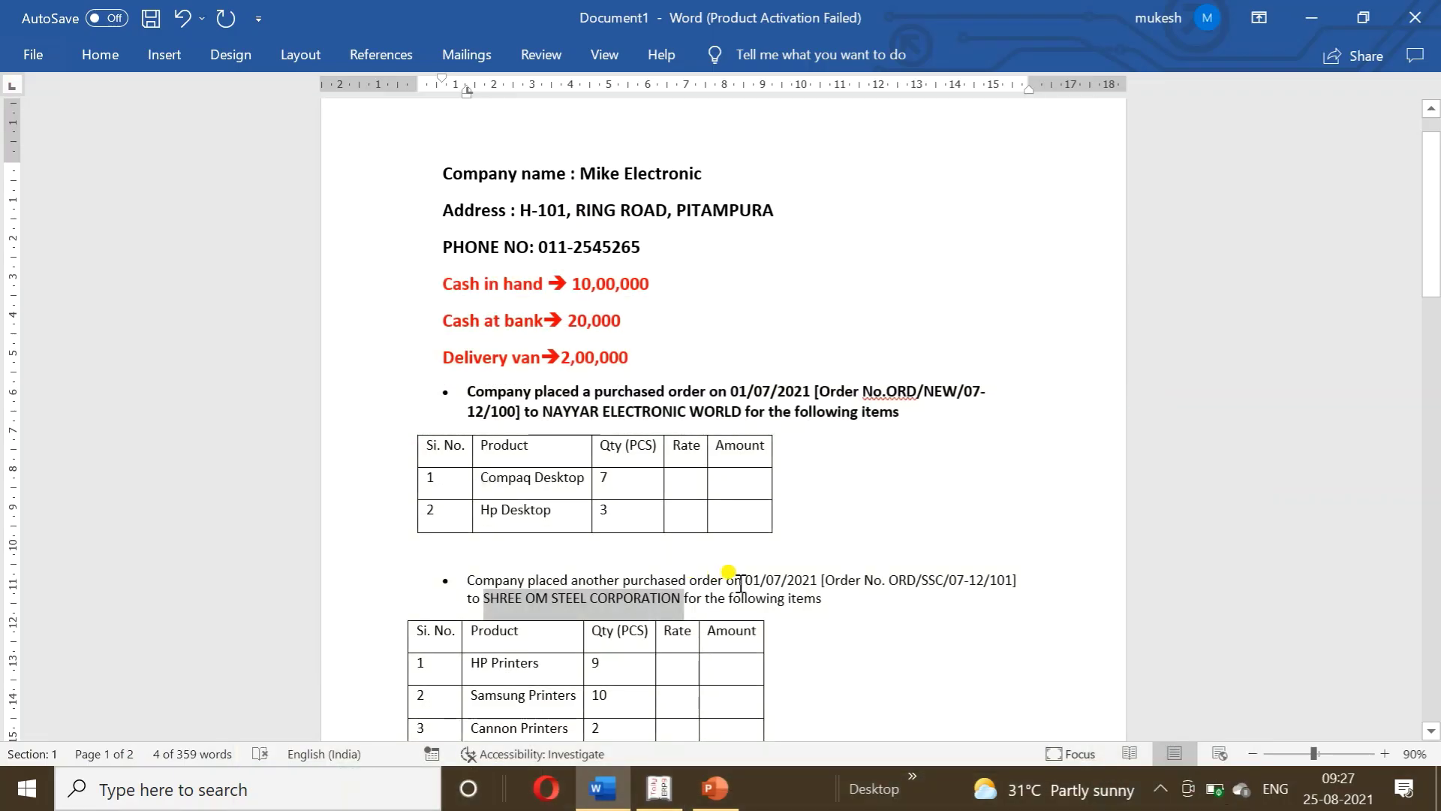
drag(890, 579, 1010, 593)
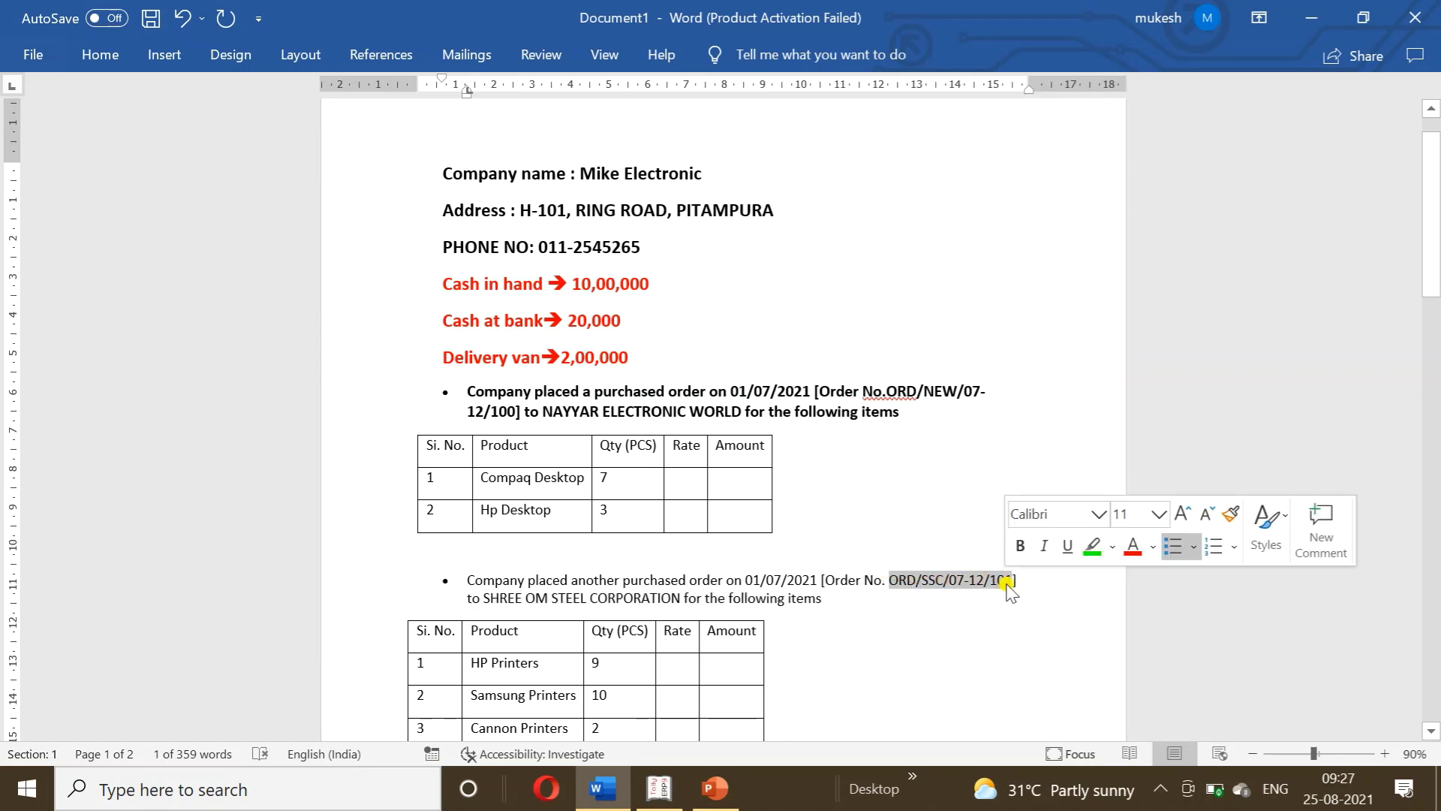
click(671, 792)
key(ctrl+alt+v)
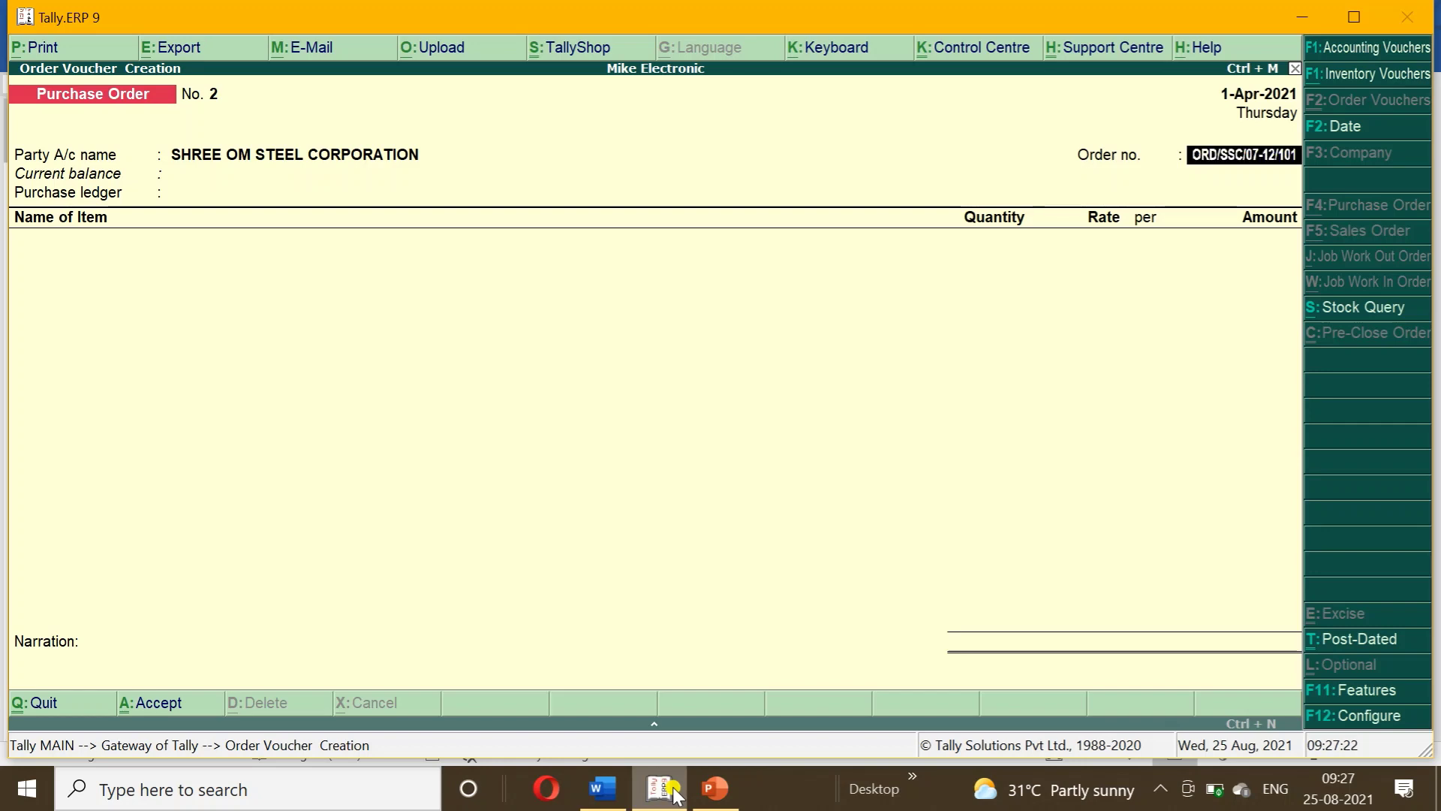
key(Return)
key(Return)
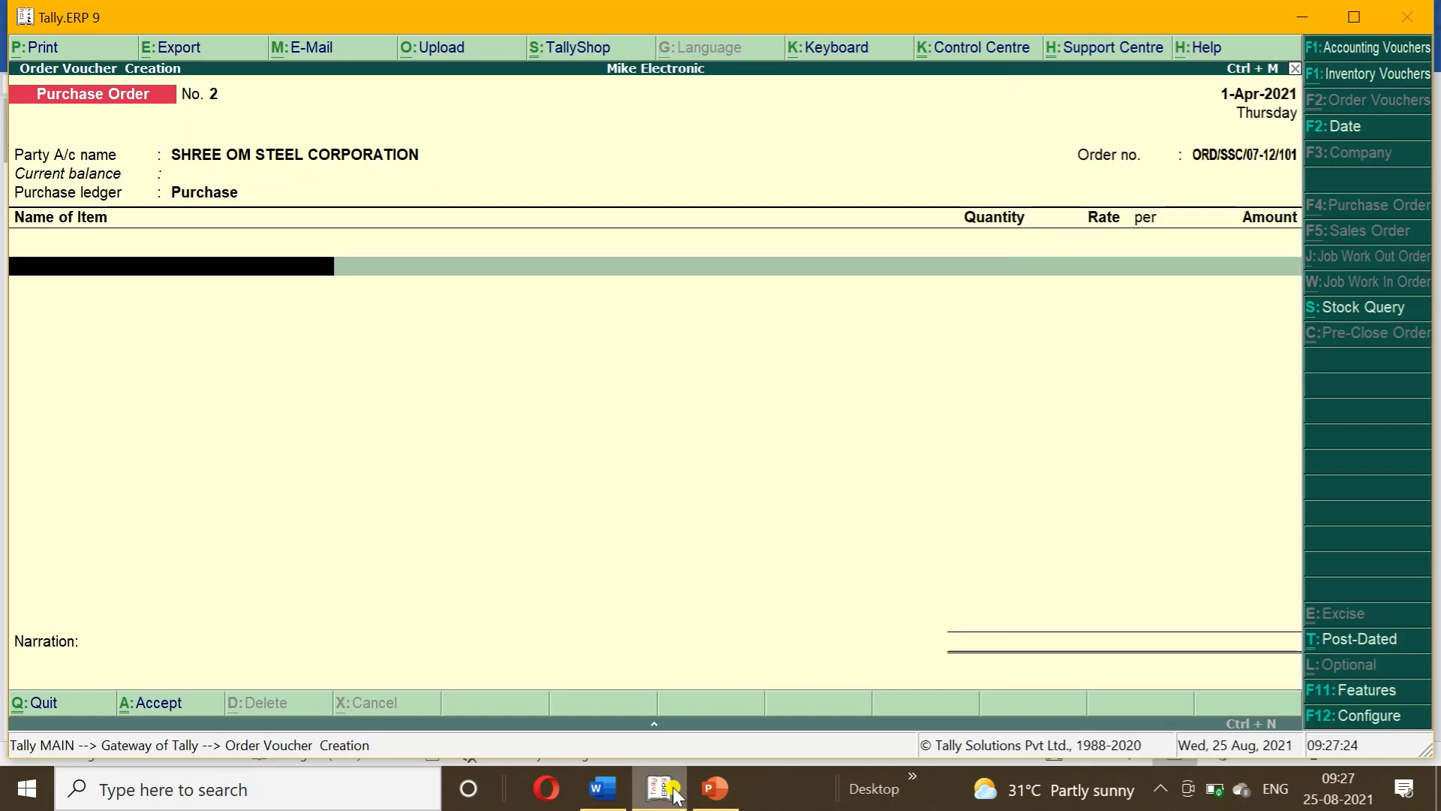
- Check the second order's items in Word and add 9 pcs of HP Printers to the voucher, with godown Any and no rate
click(674, 794)
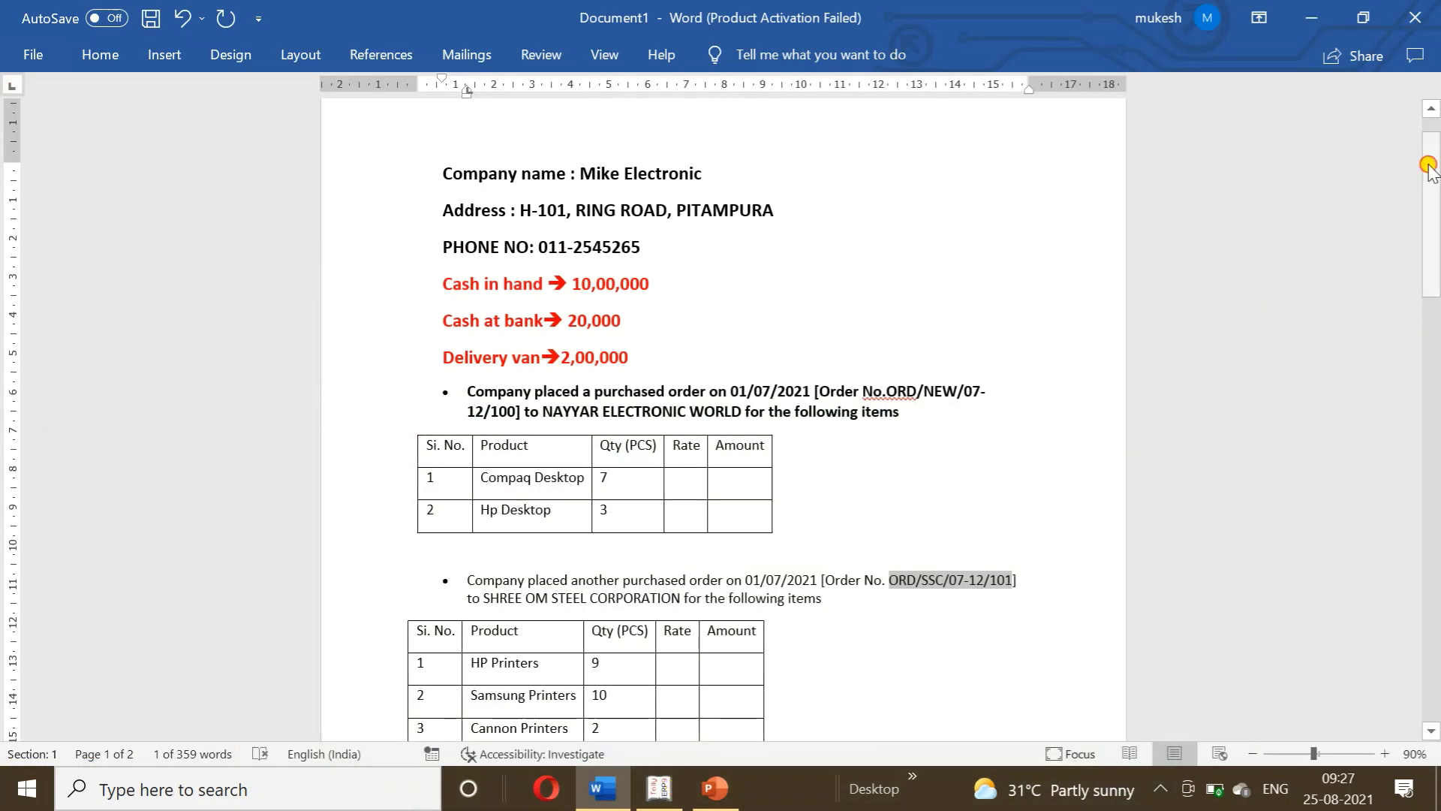
scroll(1428, 165, down, 6)
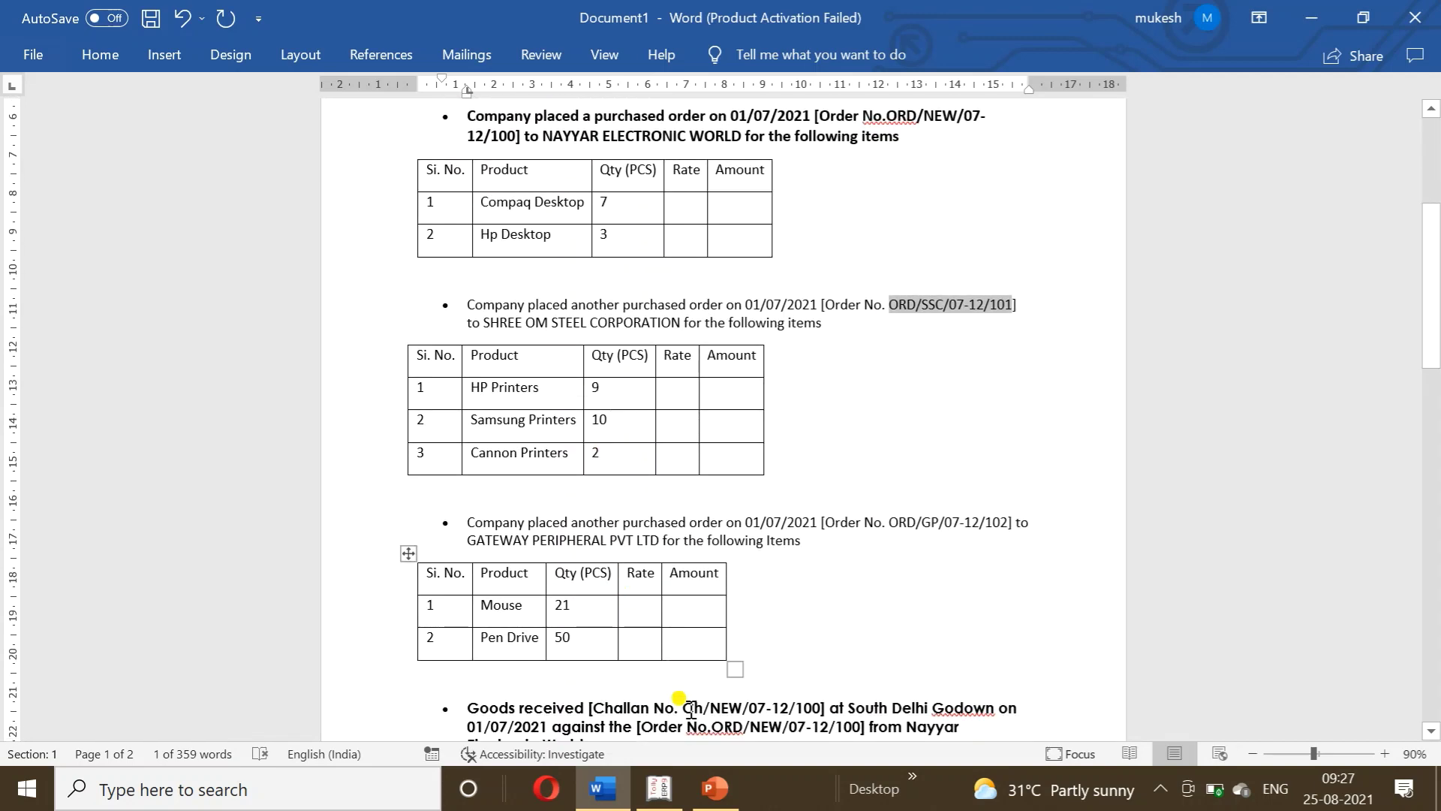
click(654, 797)
text(H)
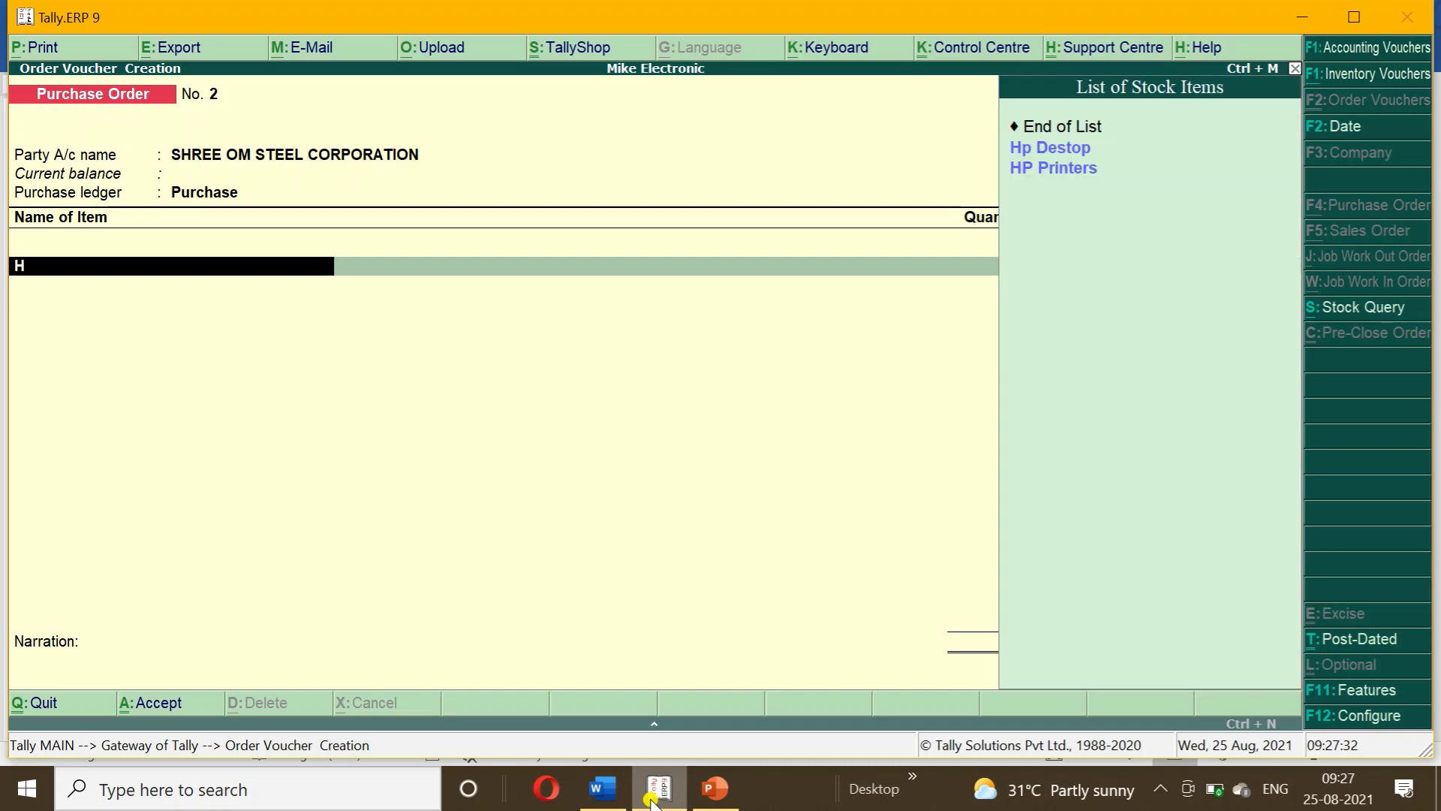
key(Down)
key(Down)
key(Return)
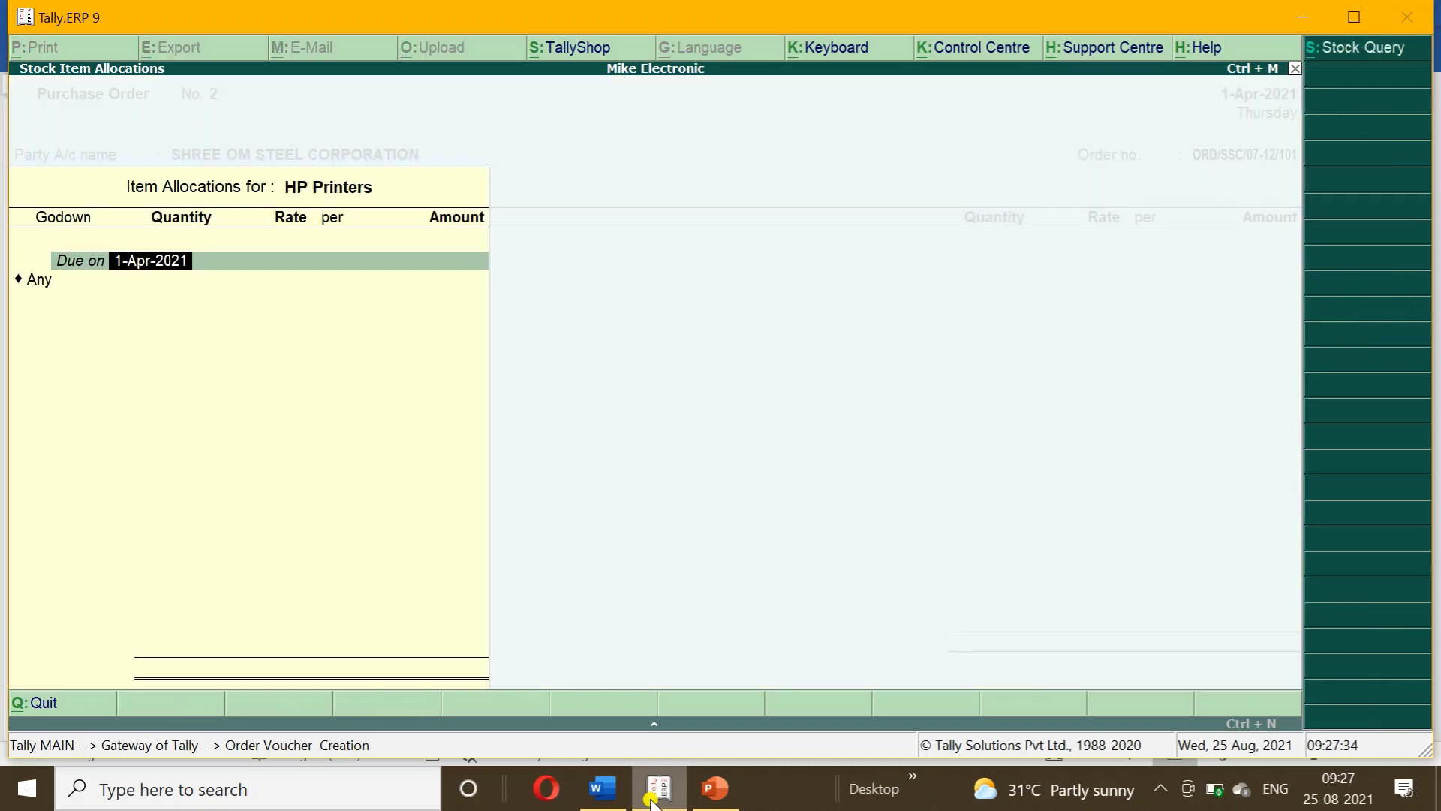
key(Return)
text(9)
key(Return)
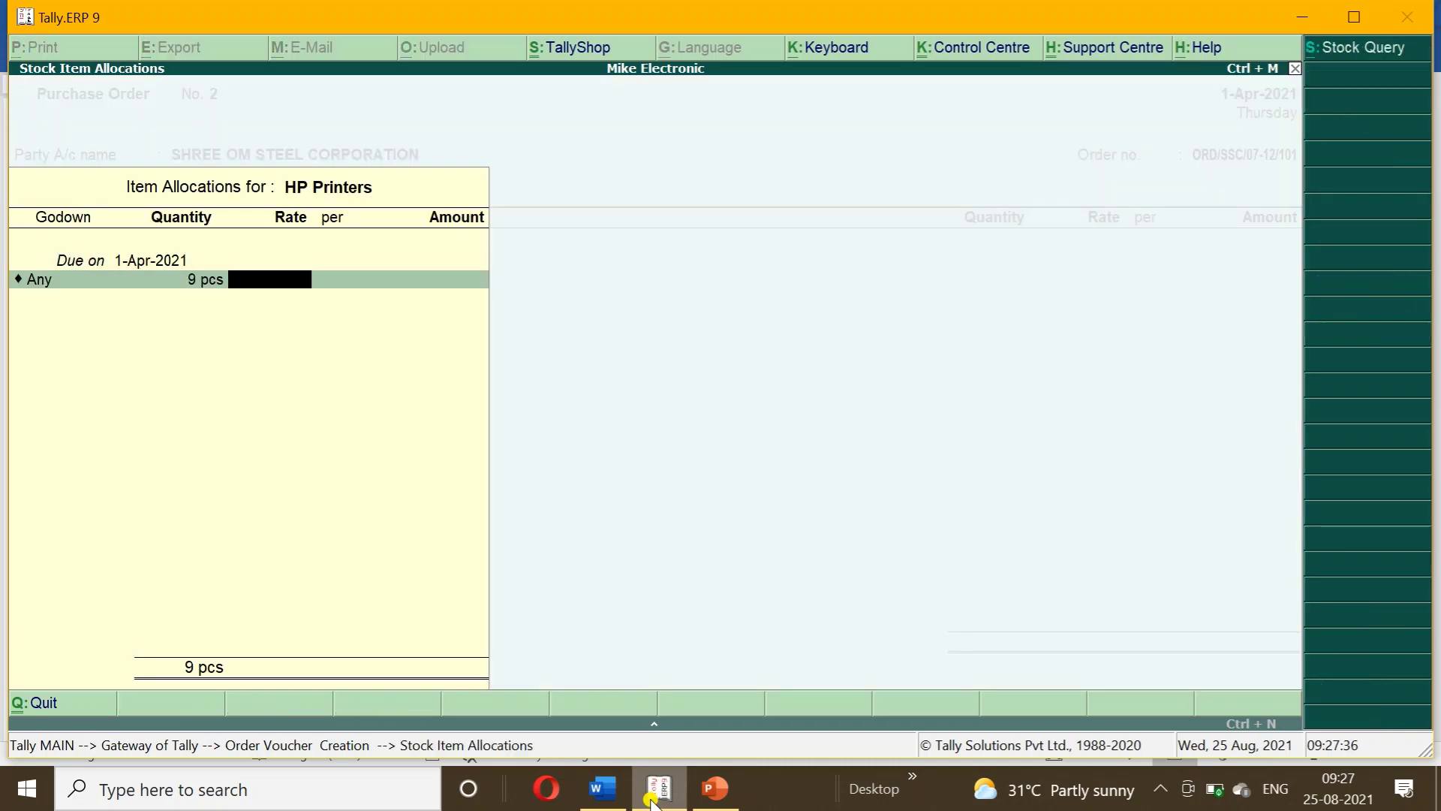
key(Return)
key(Return)
key(Return)
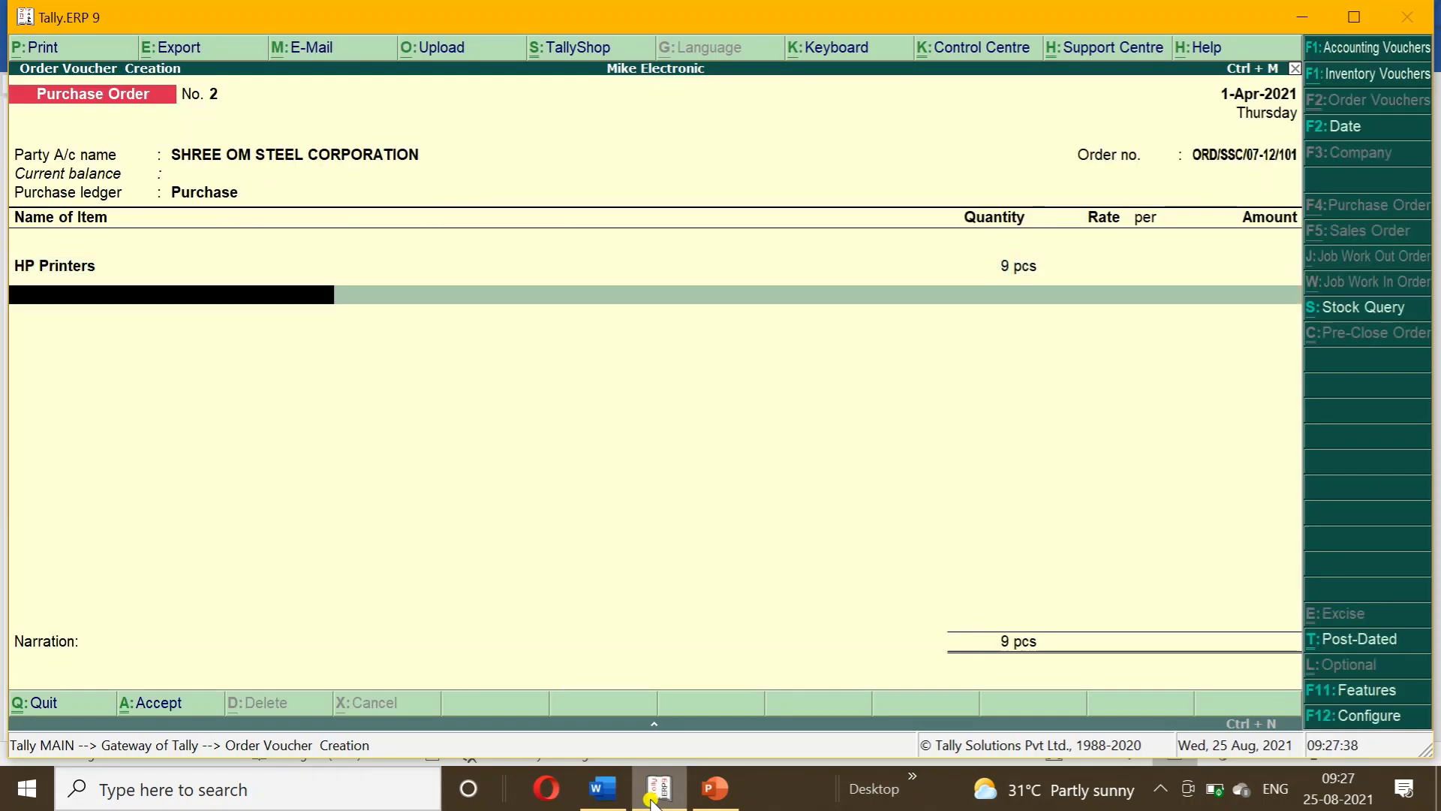
- Check the next item in Word and add 10 pcs of Samsung Printers to the voucher, with godown Any and no rate
click(651, 796)
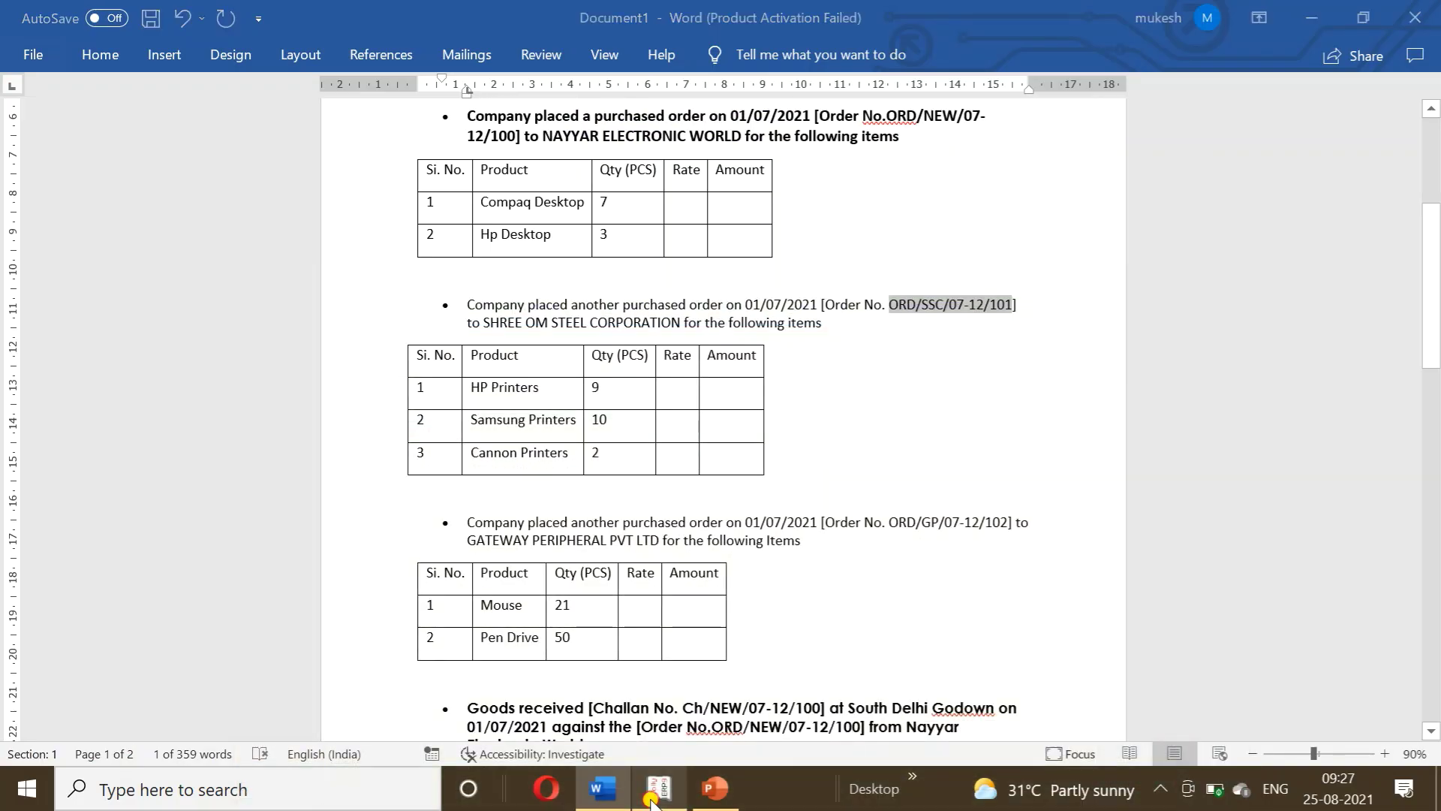
click(651, 796)
text(S)
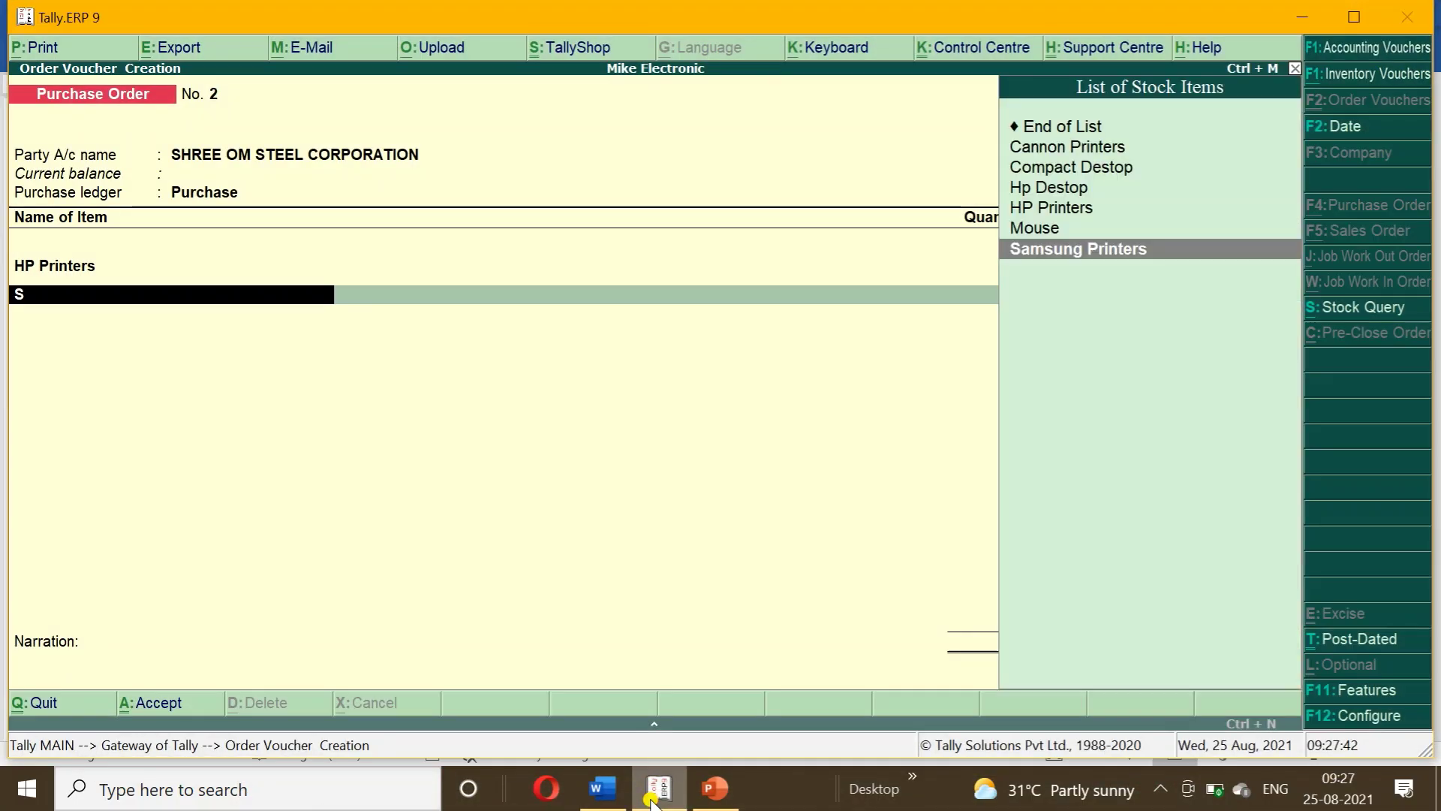
key(Return)
key(Return)
key(Return)
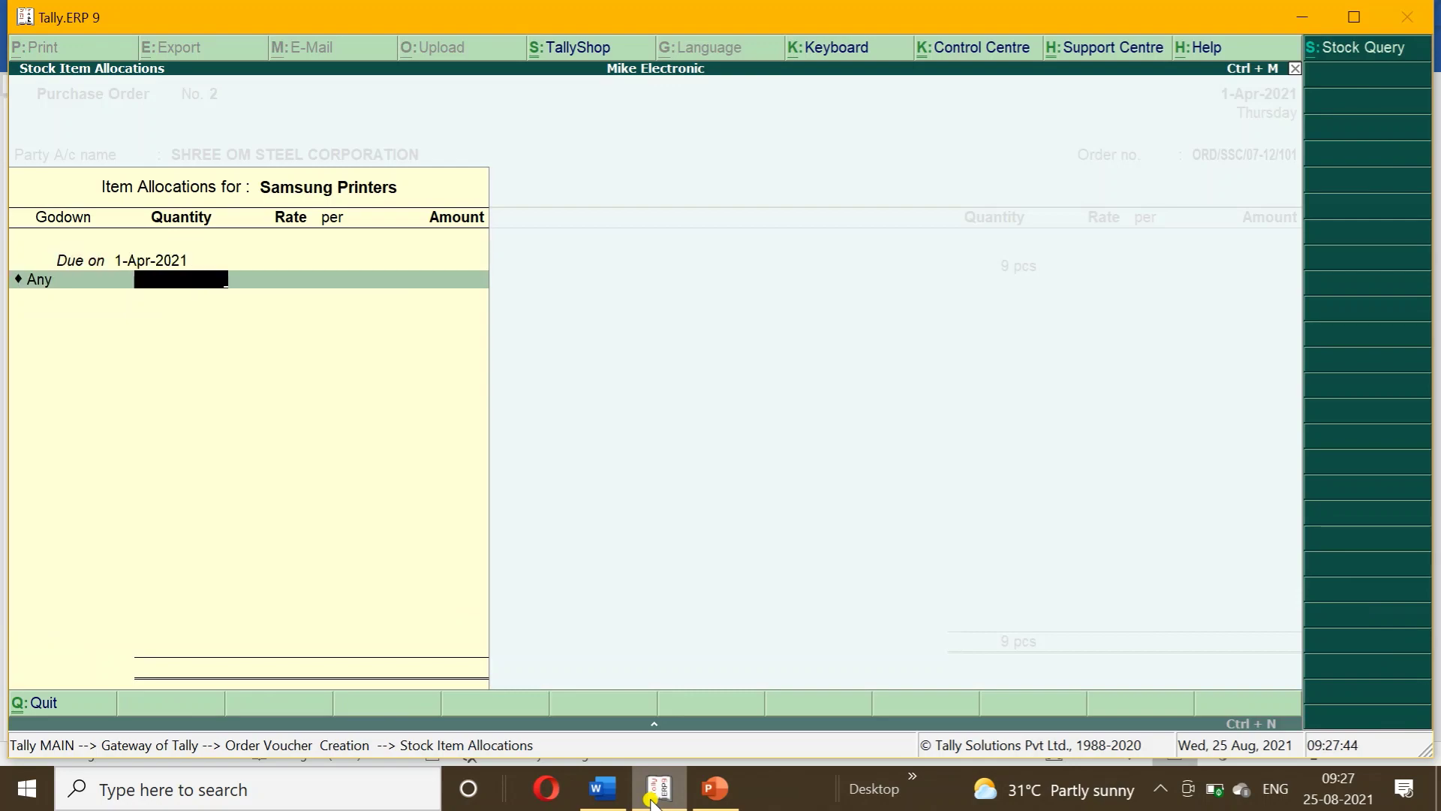
click(652, 800)
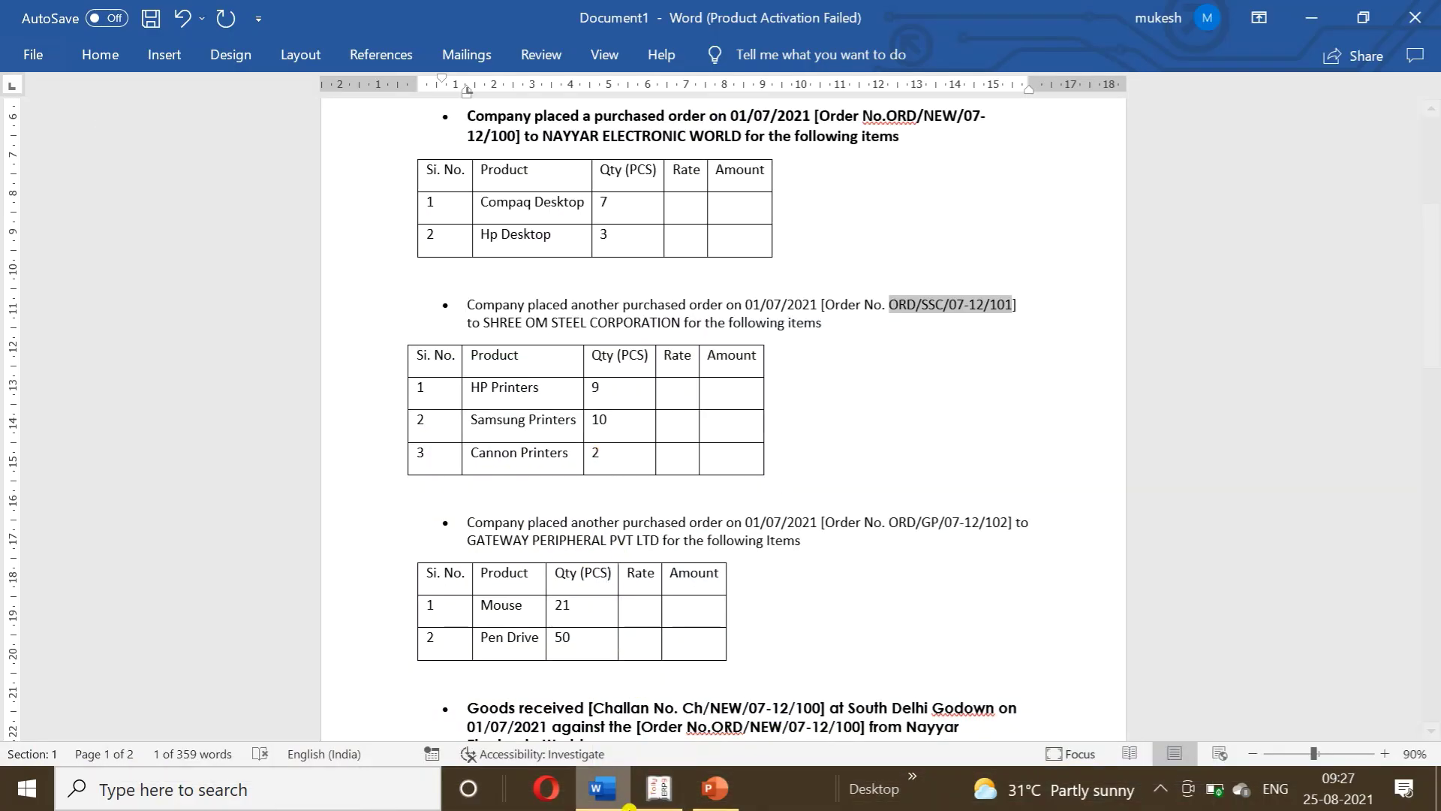
click(660, 788)
text(10)
key(Return)
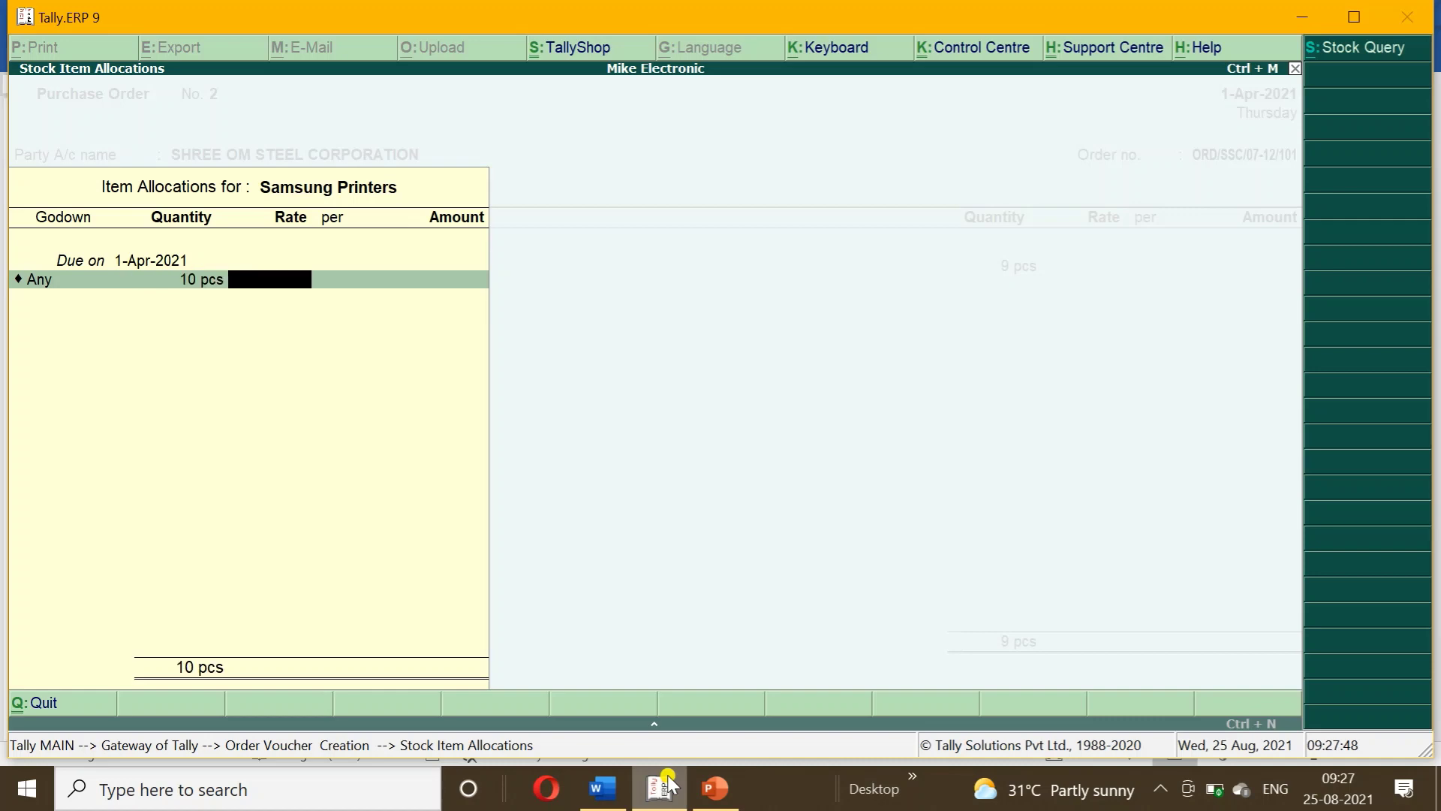
key(Return)
key(Return)
key(Return)
key(Return)
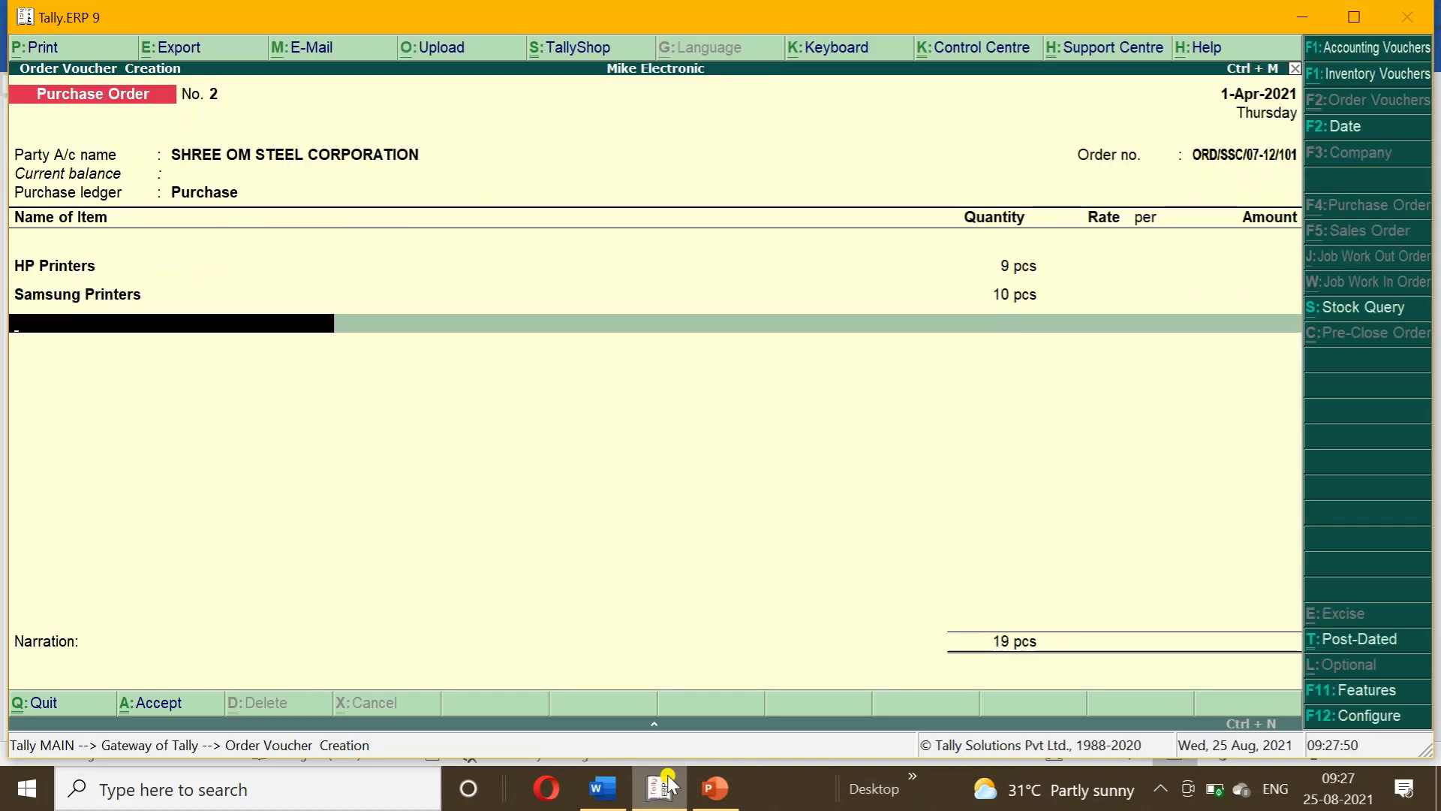
- Check the third item in Word and add 2 pcs of Cannon Printers to the voucher, with godown Any and no rate
click(667, 785)
click(666, 785)
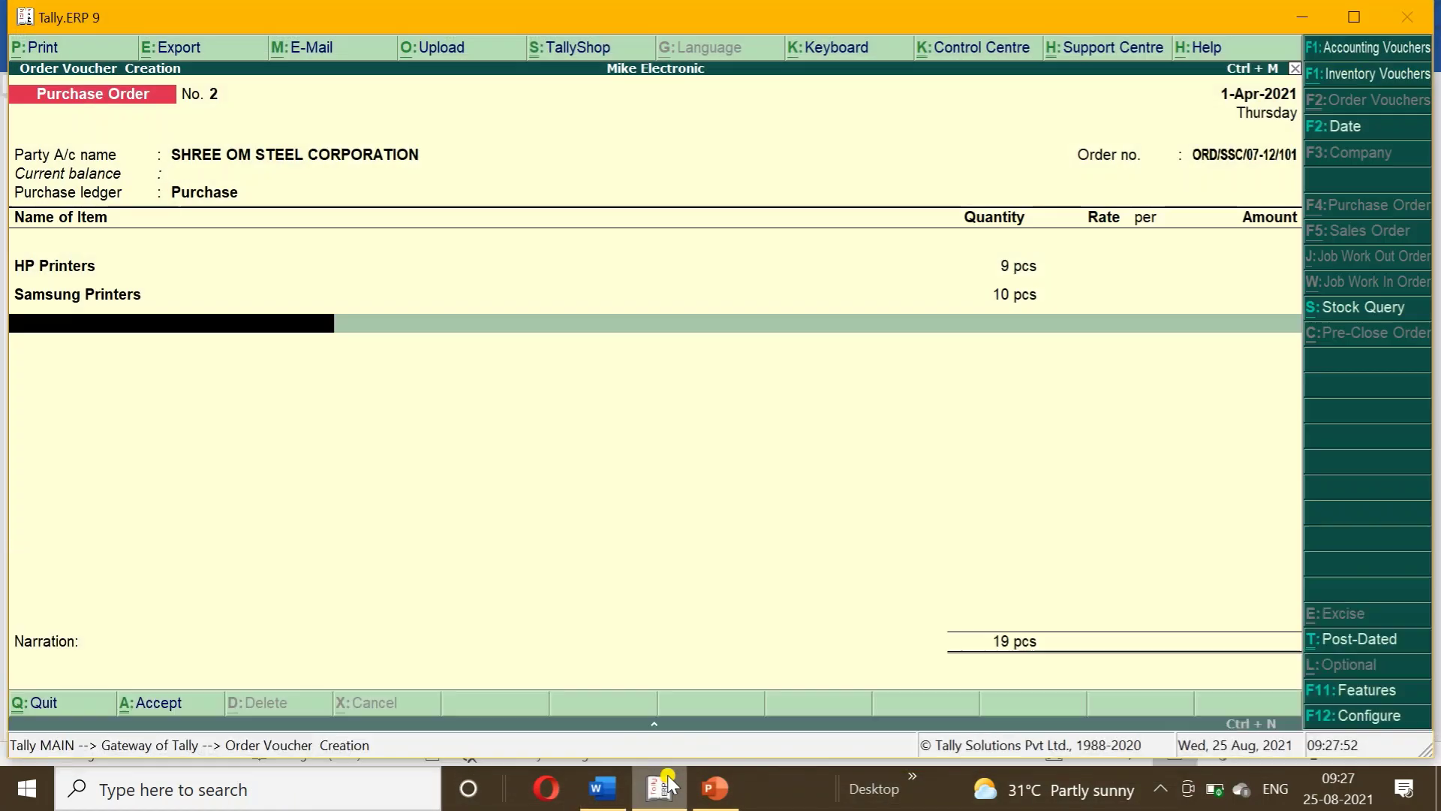
text(C)
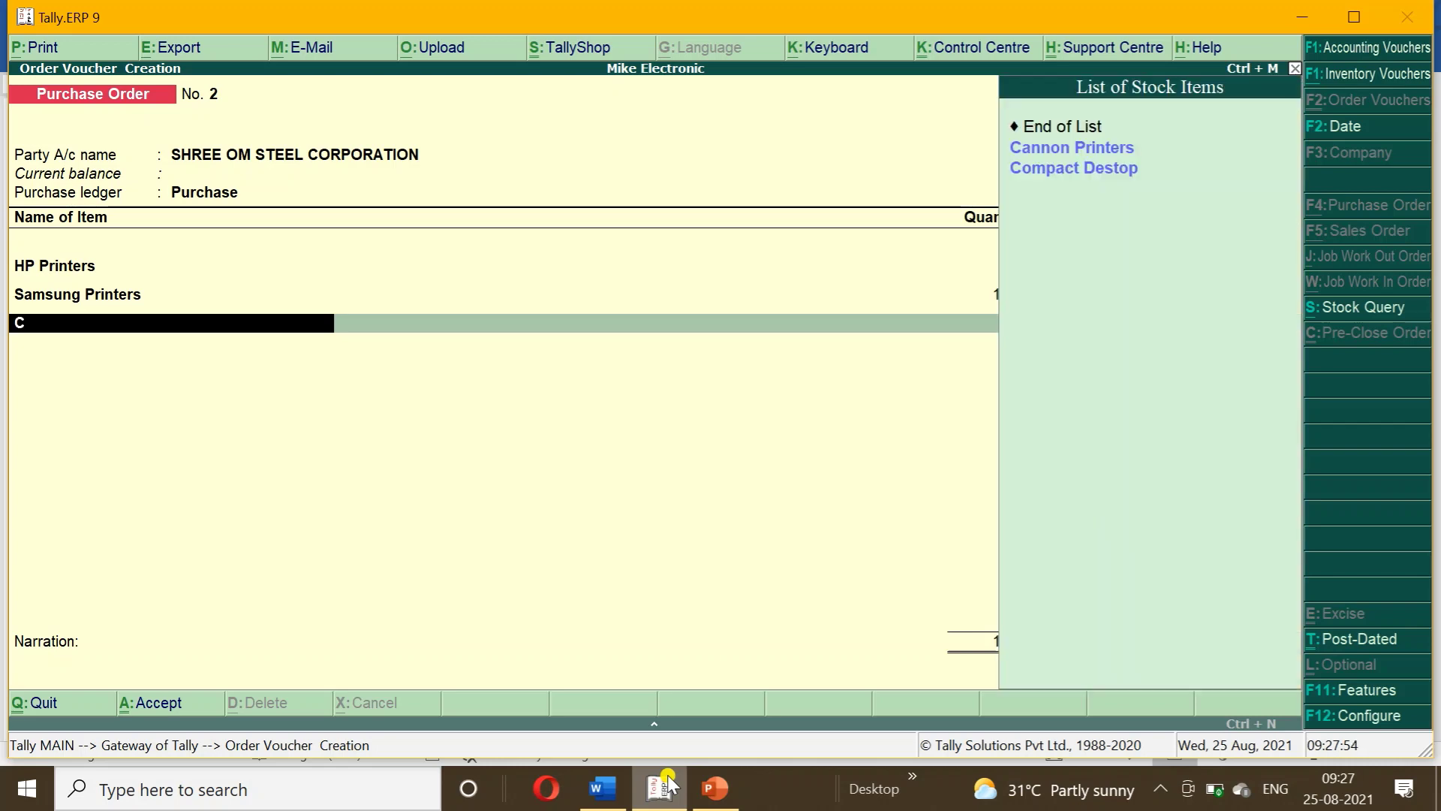
key(Down)
key(Return)
key(Return)
key(Return)
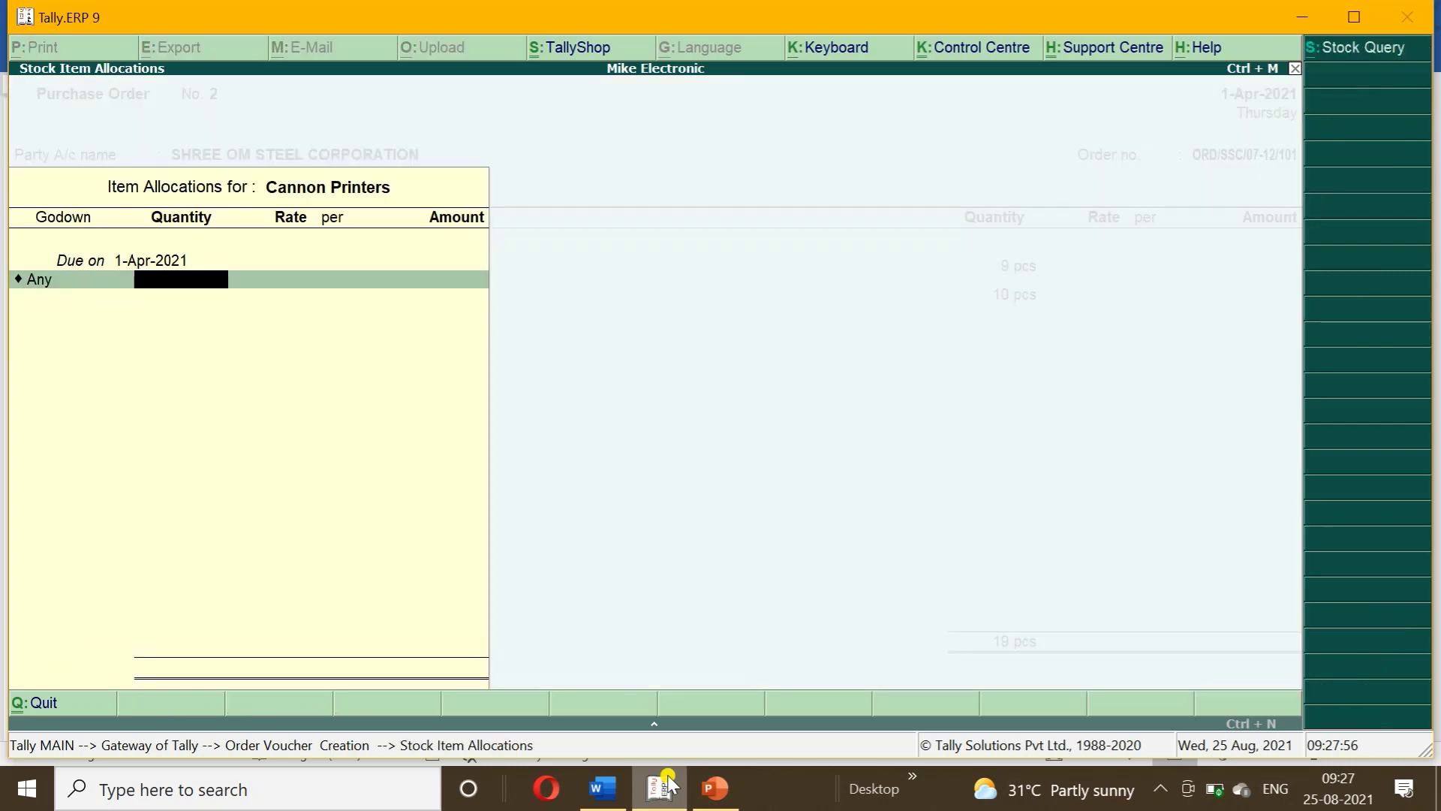
click(666, 785)
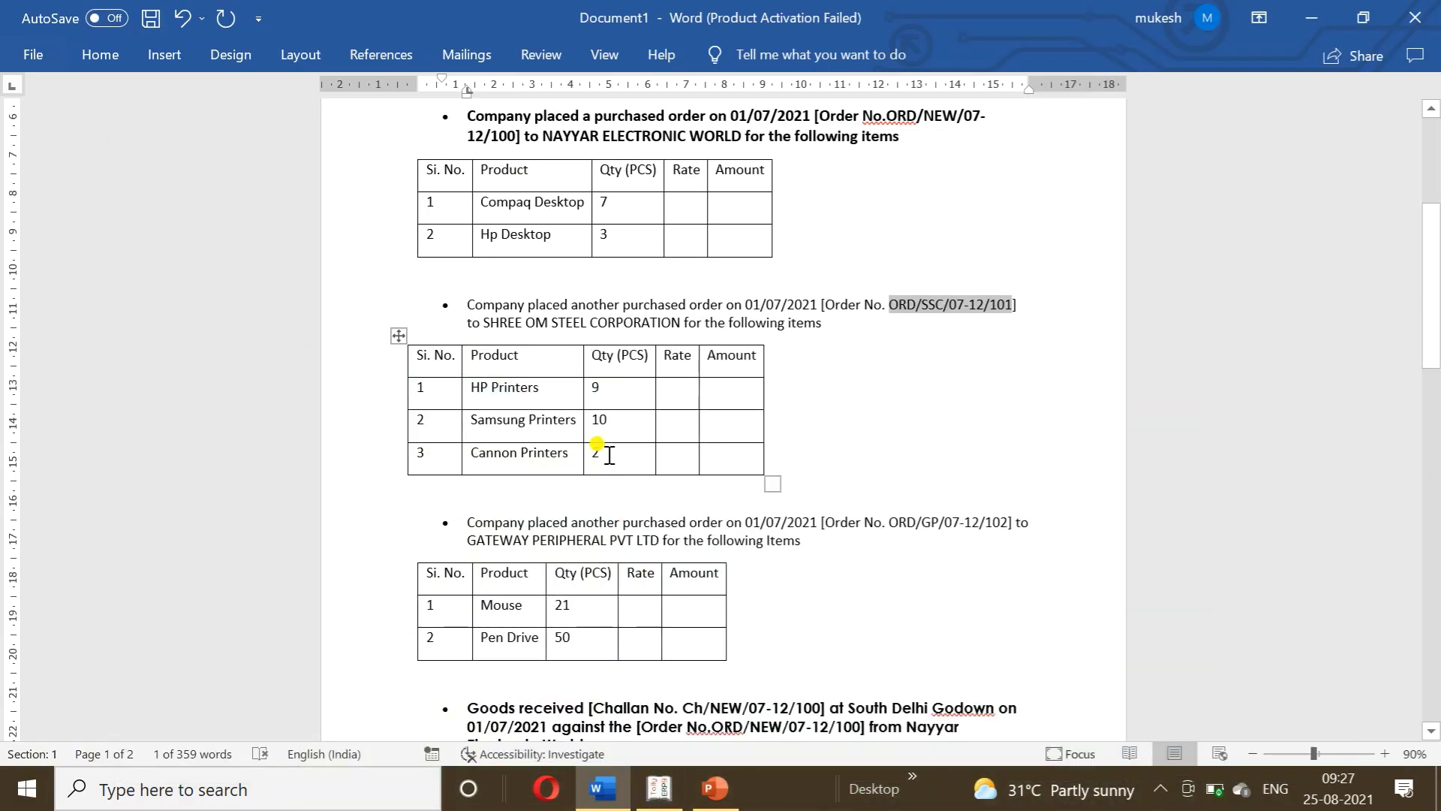
click(666, 798)
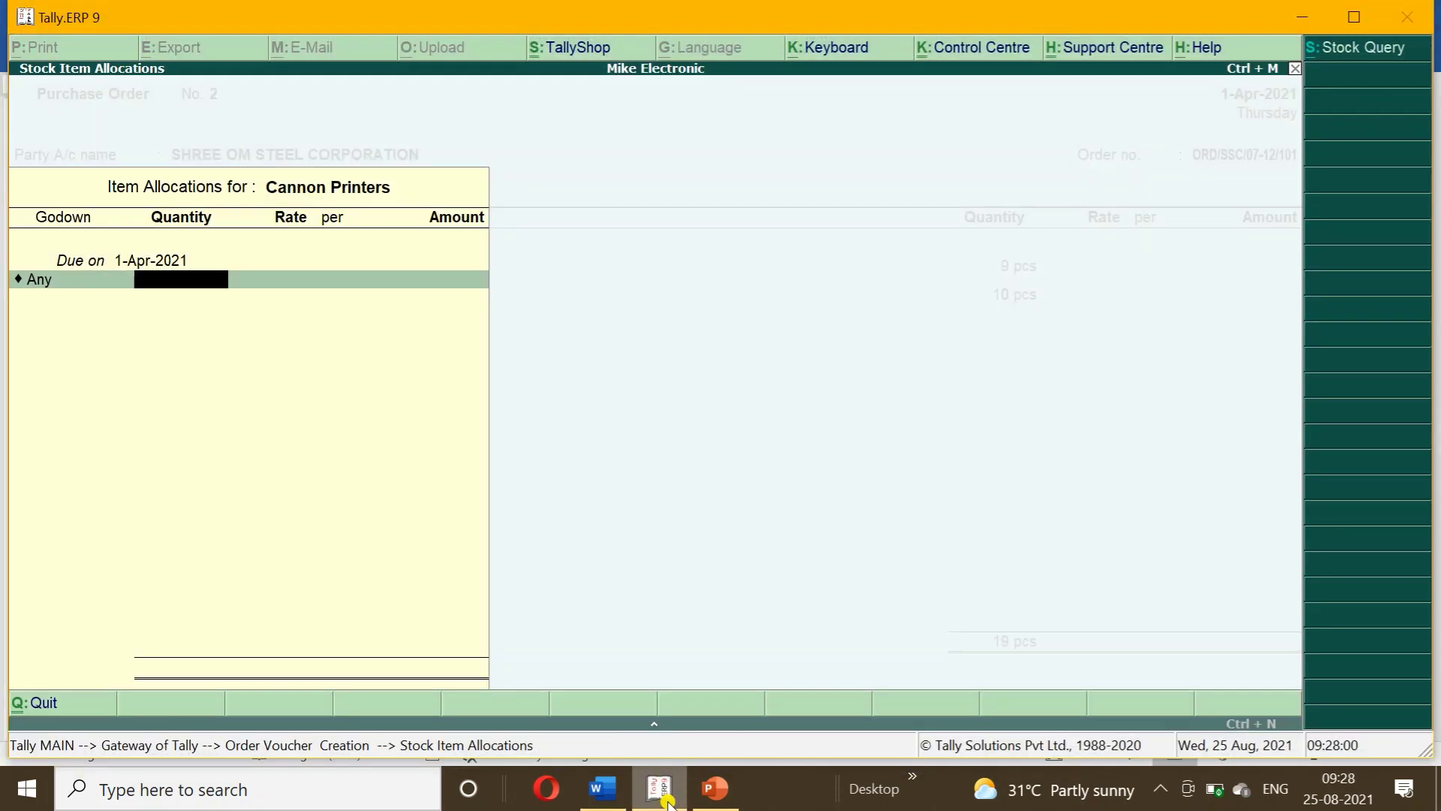
key(Return)
key(Return)
key(Return)
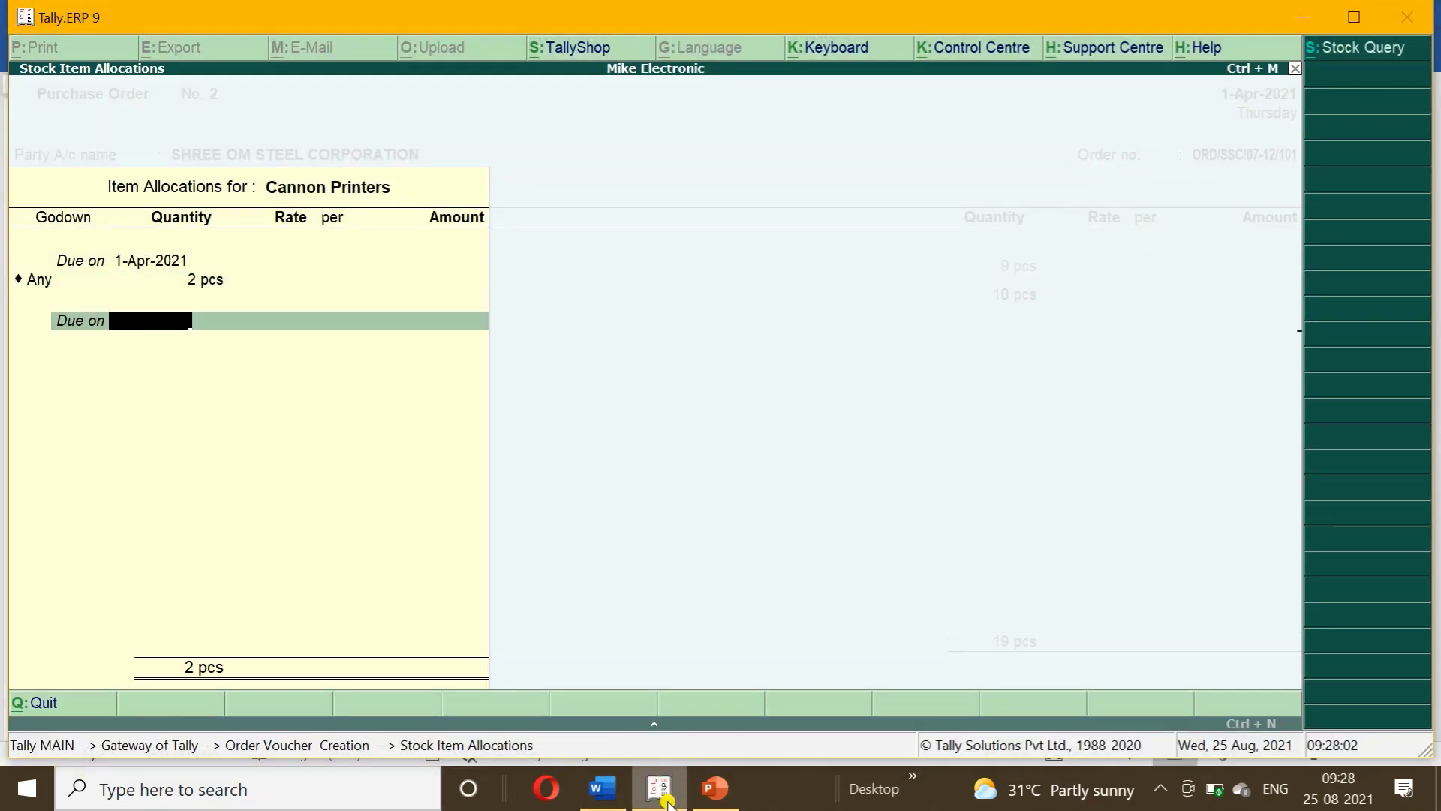
key(Return)
- End the item list without a narration and save the SHREE OM STEEL CORPORATION purchase order
key(Return)
key(Return)
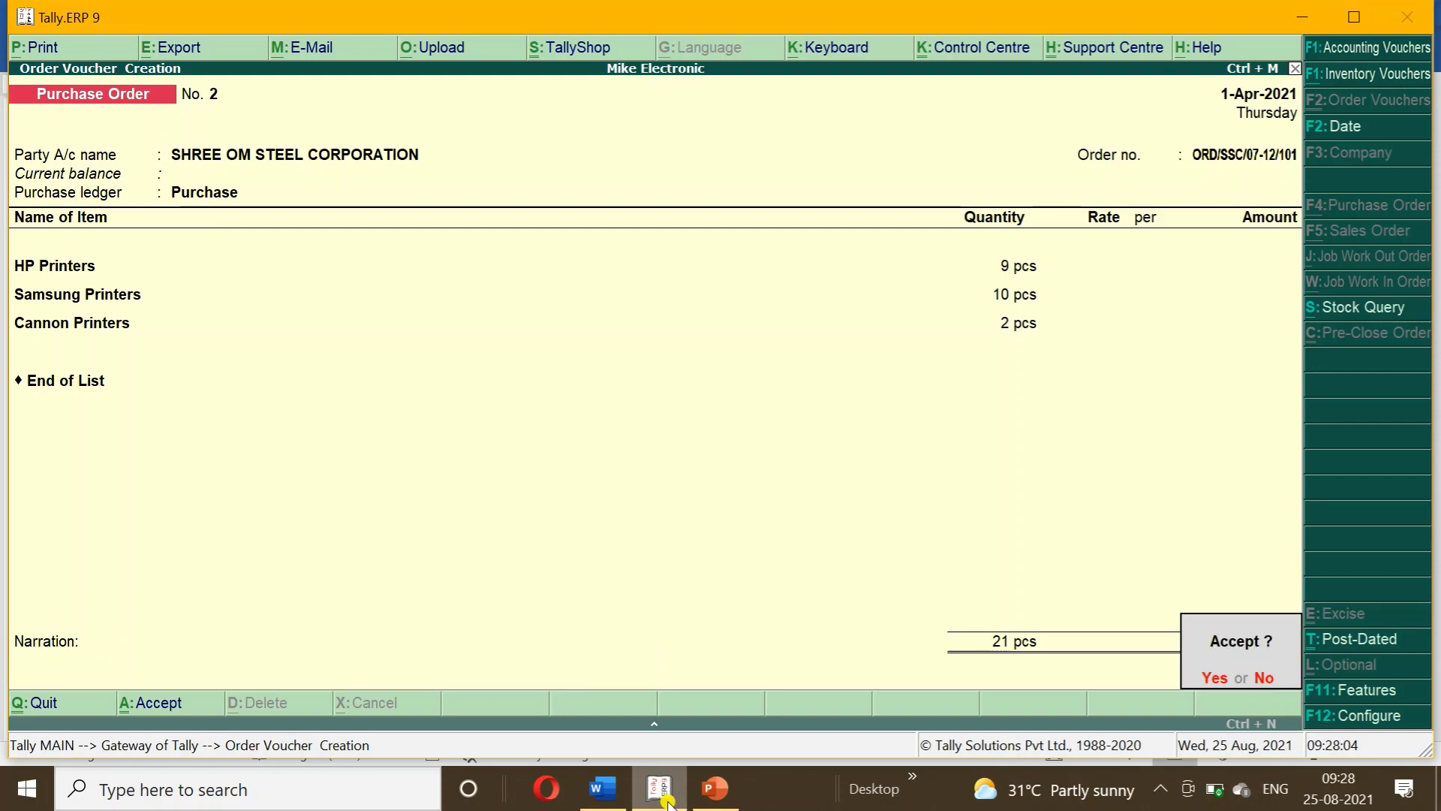
key(Return)
- Create the GATEWAY PERIPHERAL PVT LTD ledger under Sundry Creditors from the name in Word, and accept it as the party with default supplier details
click(666, 799)
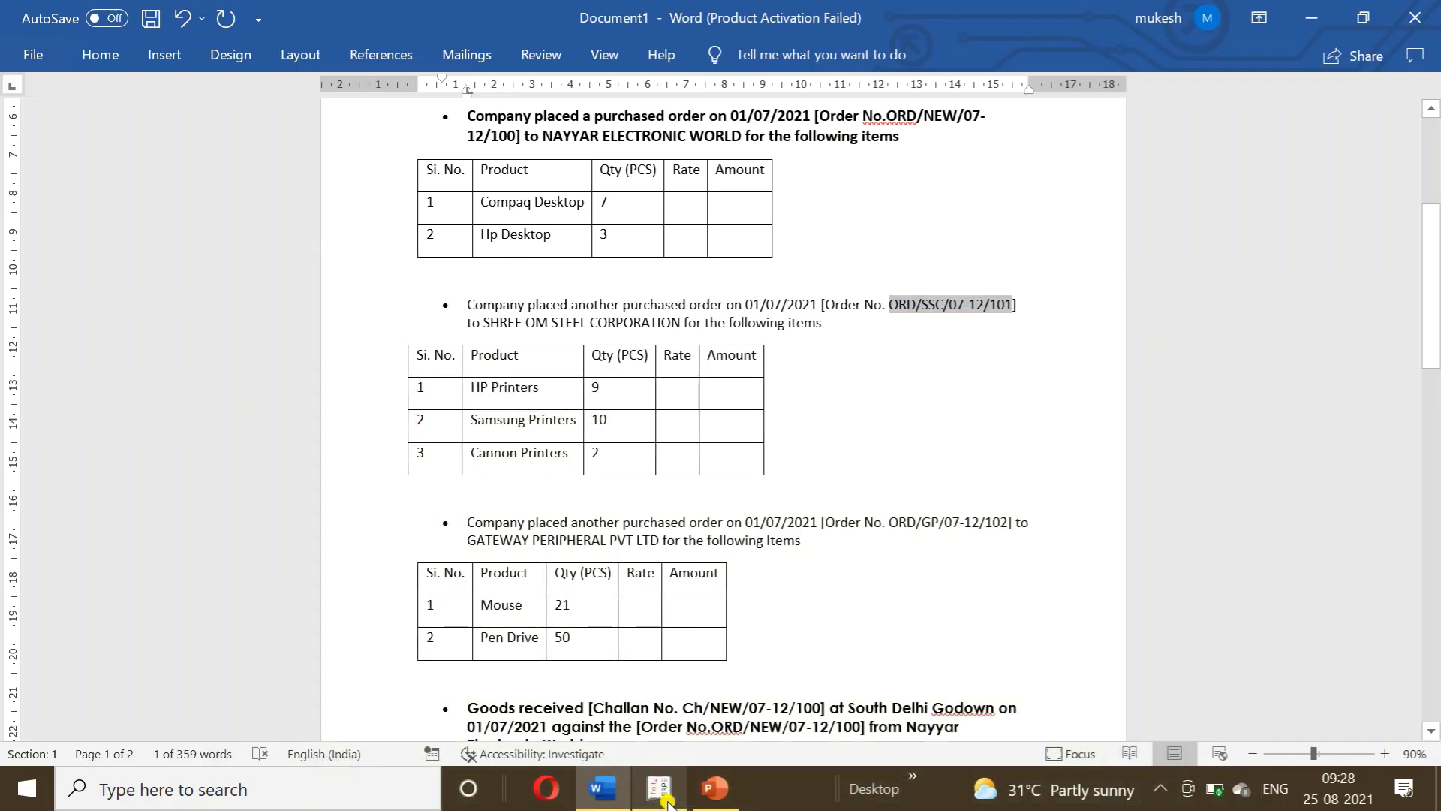
drag(1431, 289, 1431, 320)
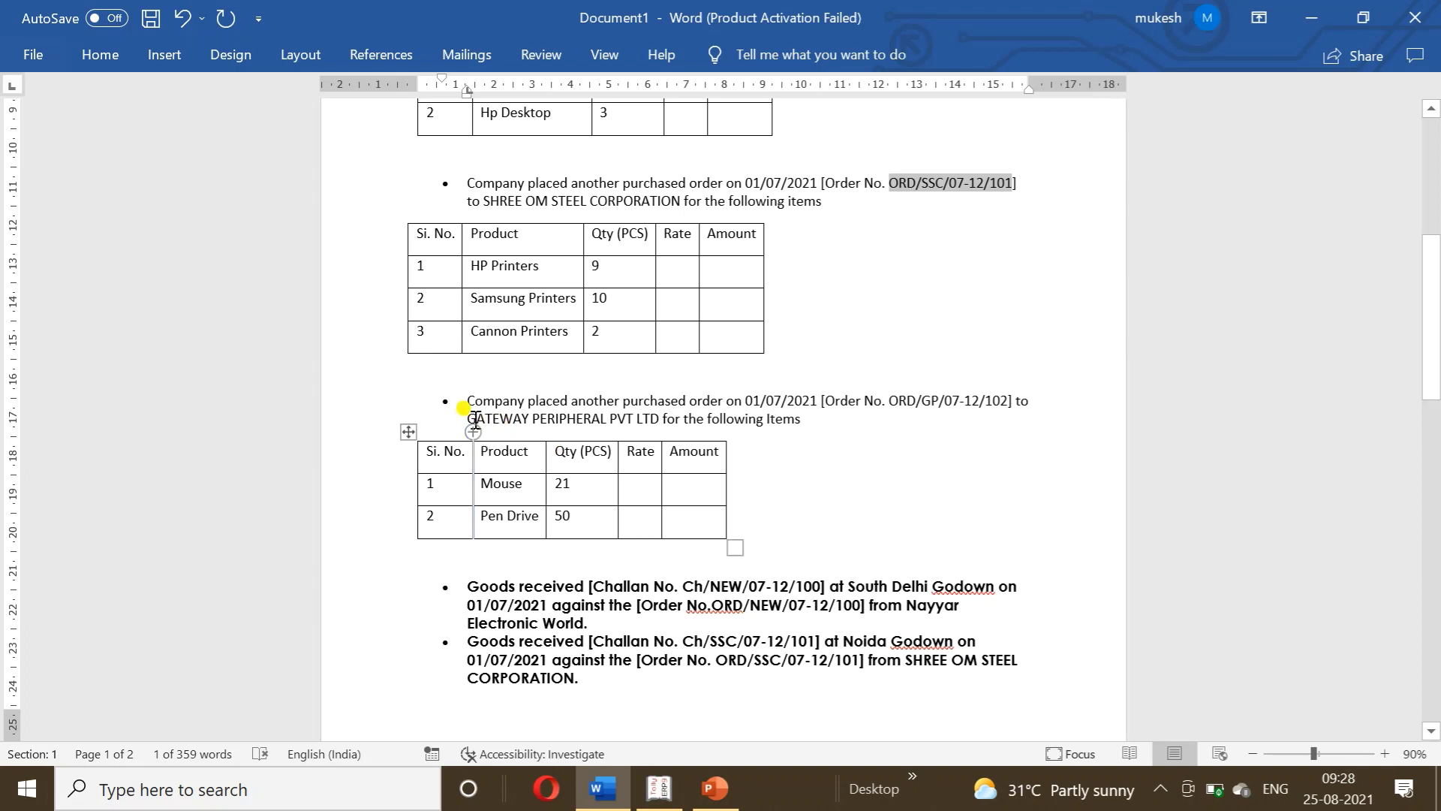
drag(466, 418, 653, 420)
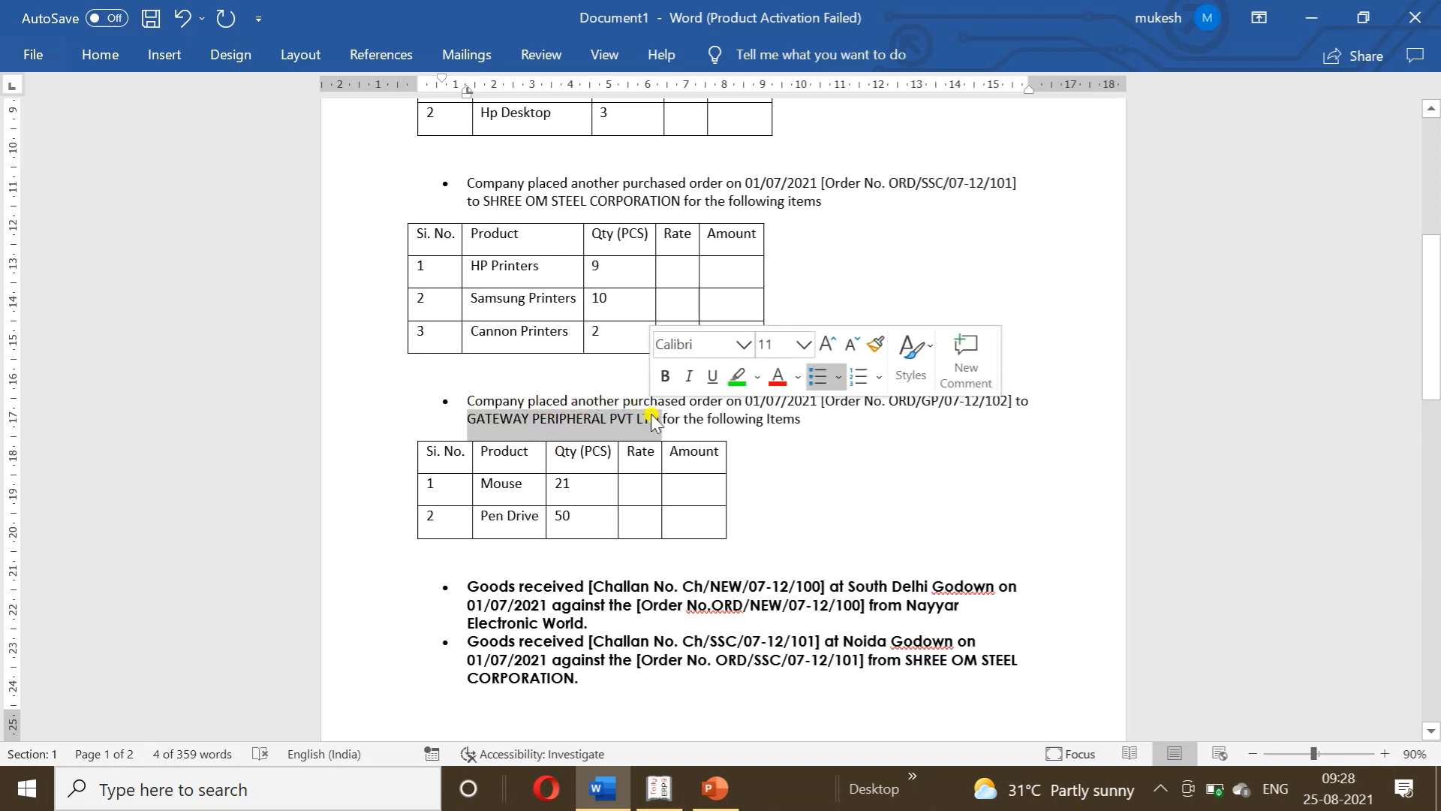
click(646, 798)
key(alt+c)
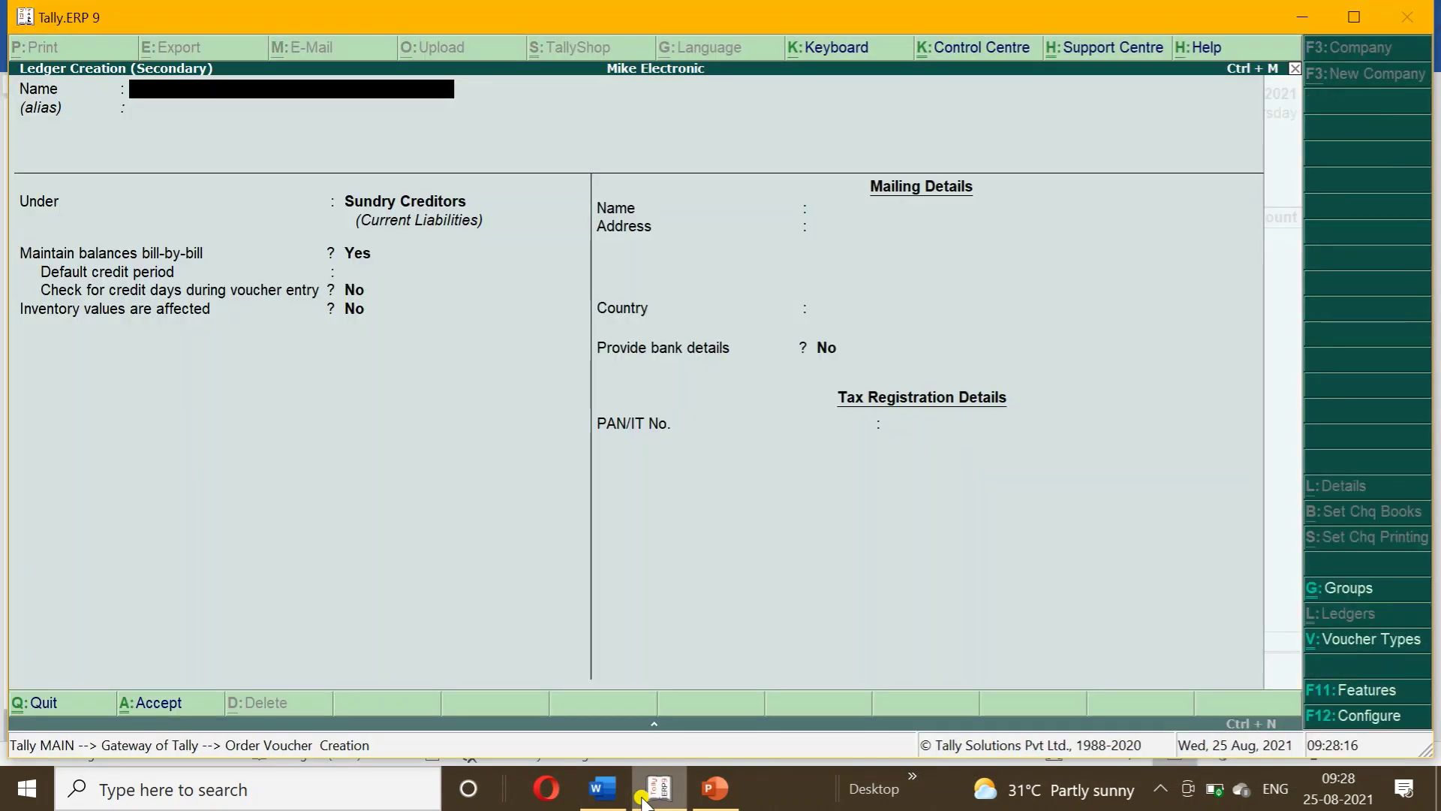
key(ctrl+alt+v)
key(Return)
key(Return)
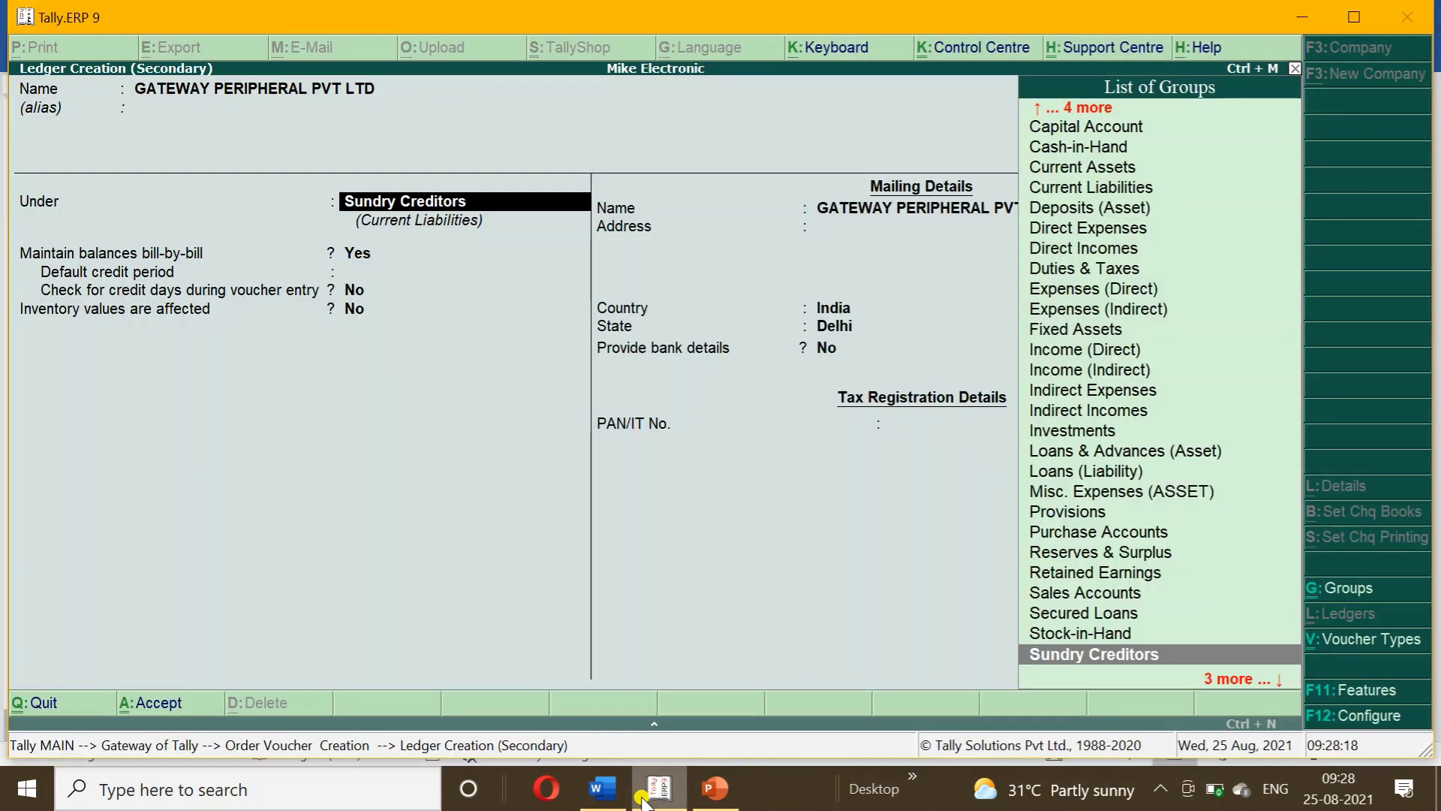
key(Return)
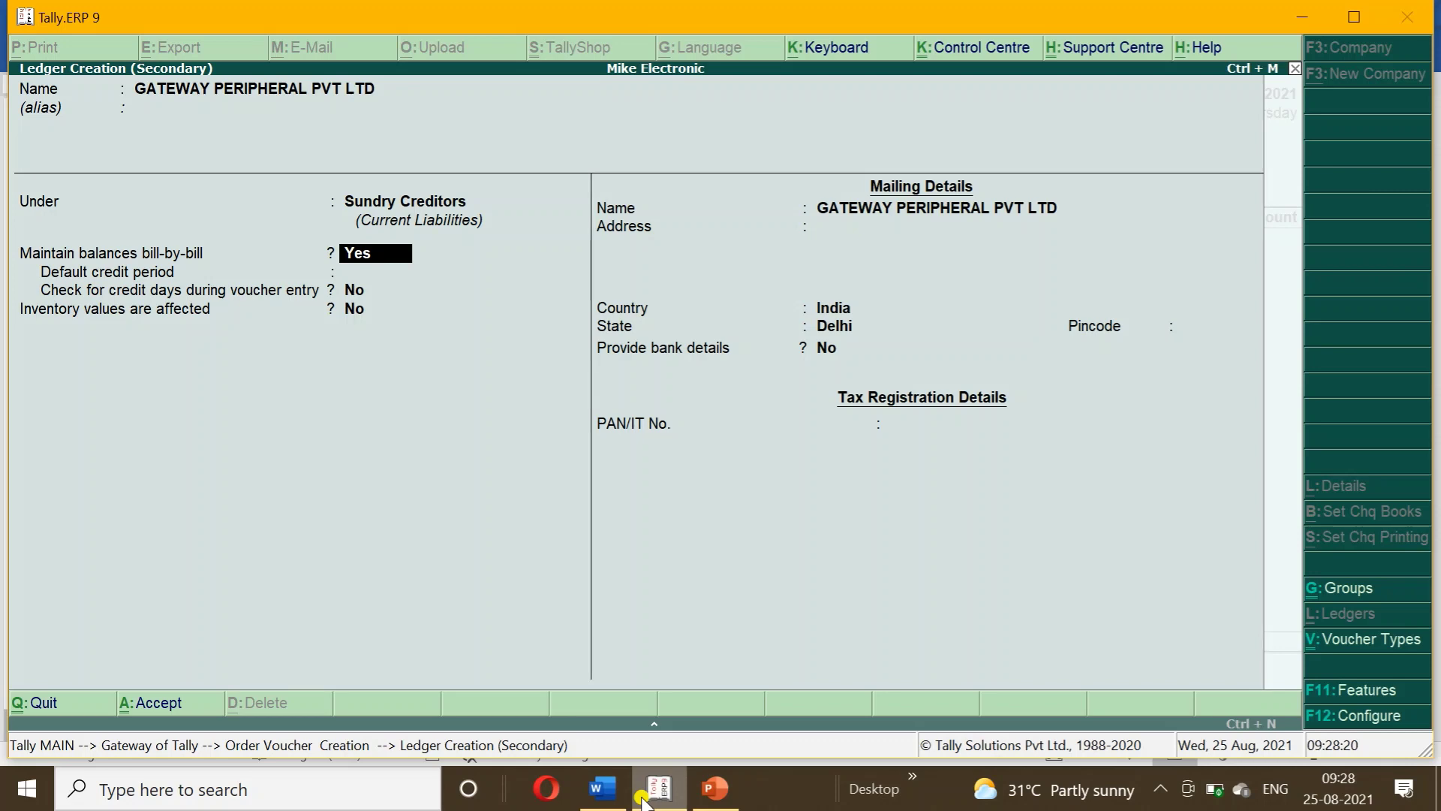
key(ctrl+a)
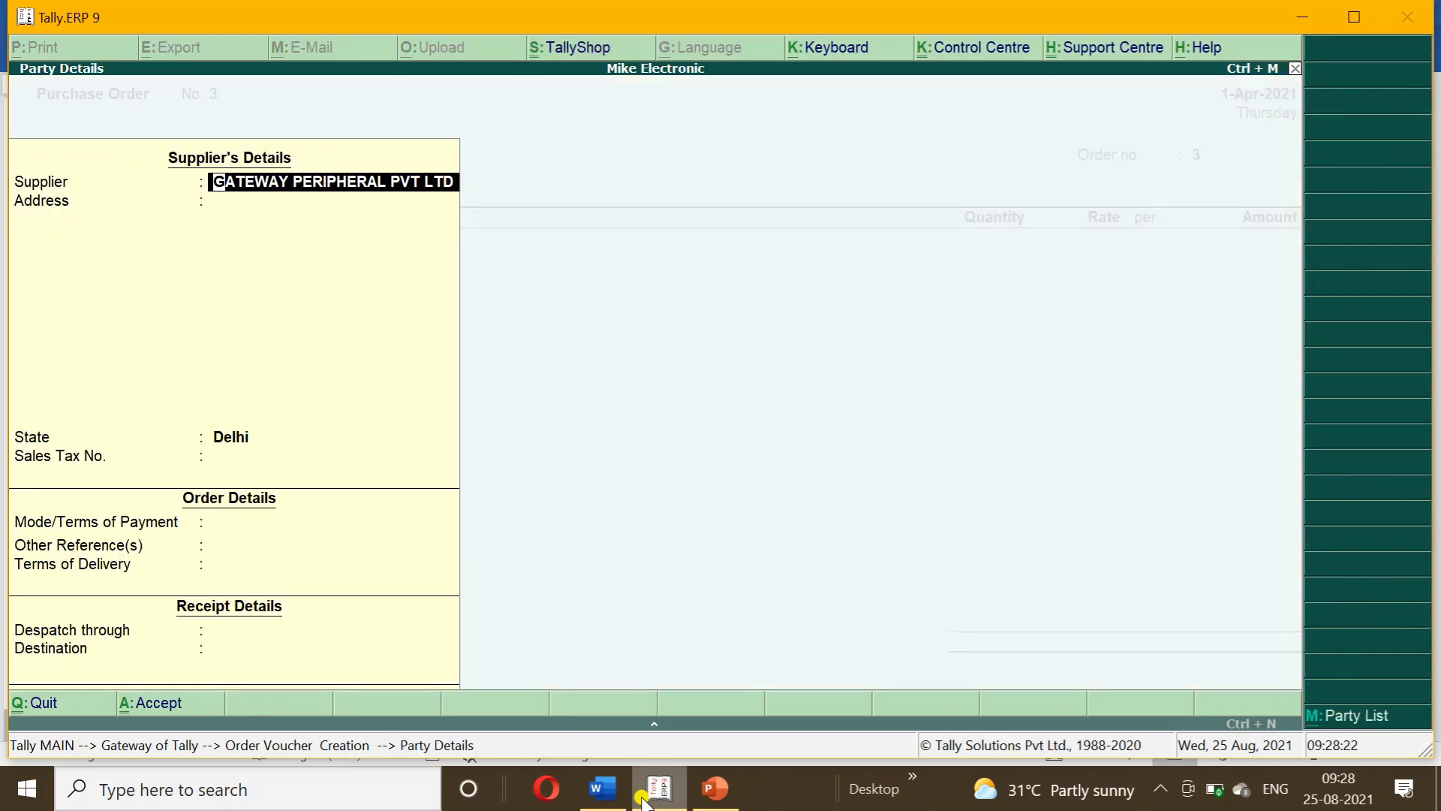
key(ctrl+a)
- Copy the third order's number from Word into the voucher's order number and choose Purchase as the purchase ledger
click(647, 797)
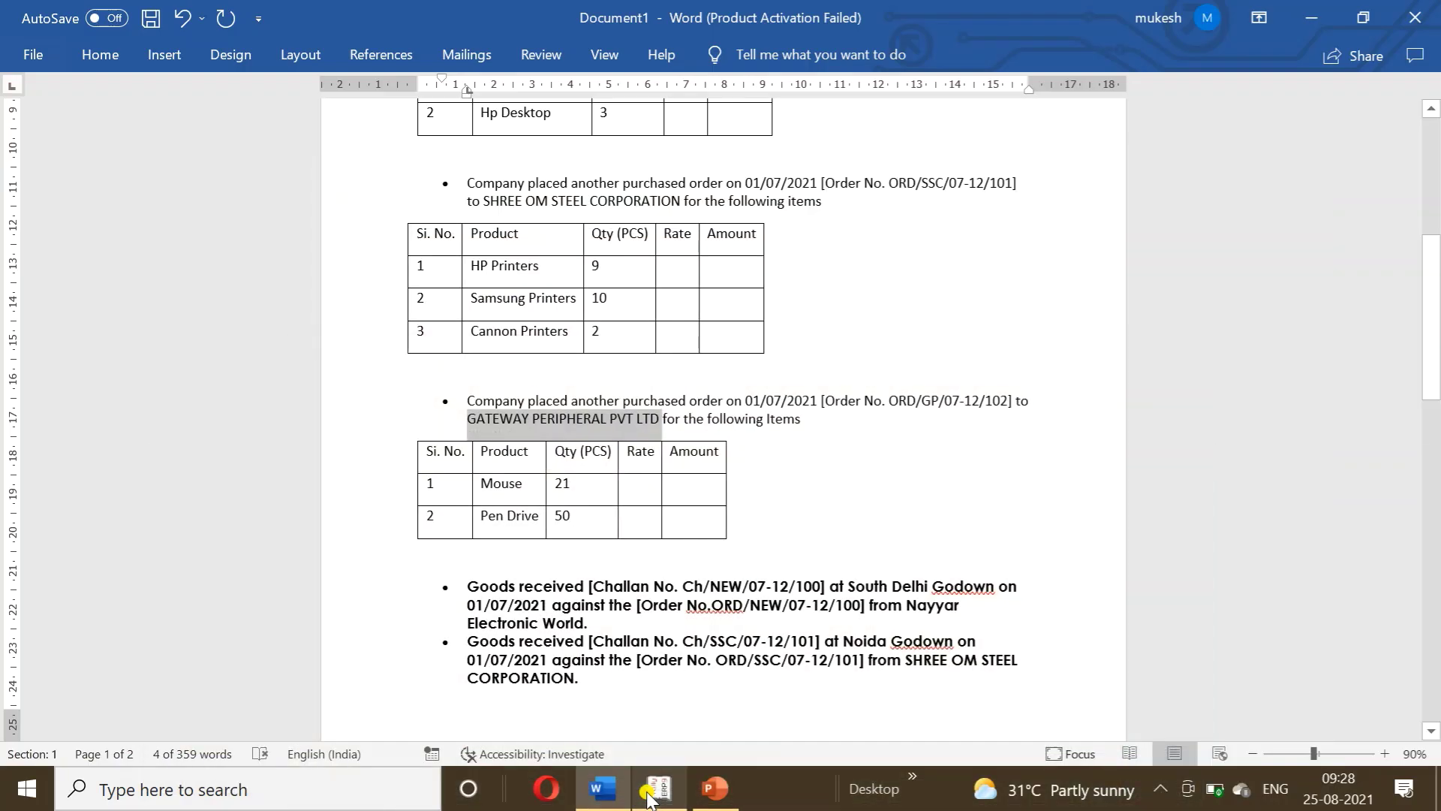
drag(892, 400, 1003, 406)
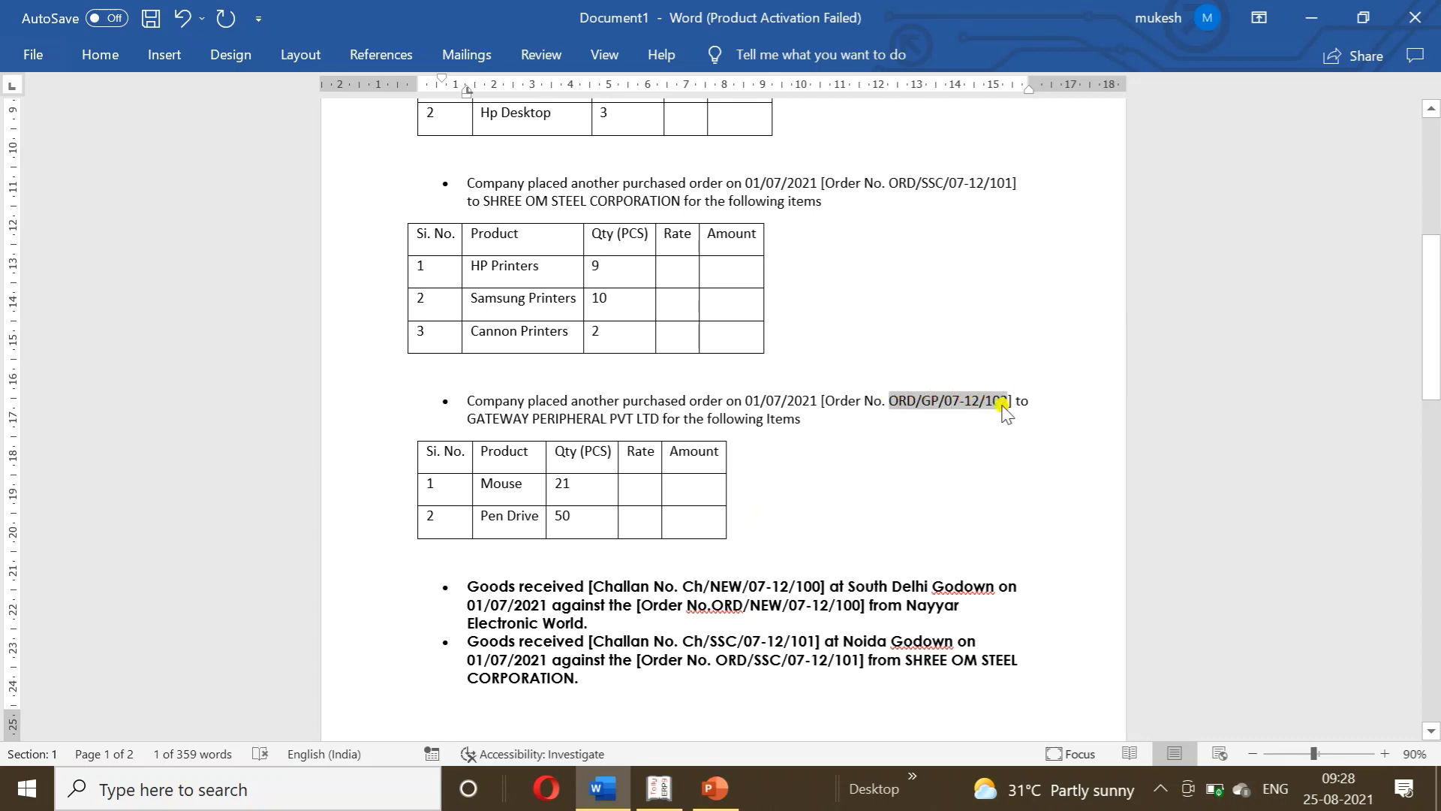
click(661, 789)
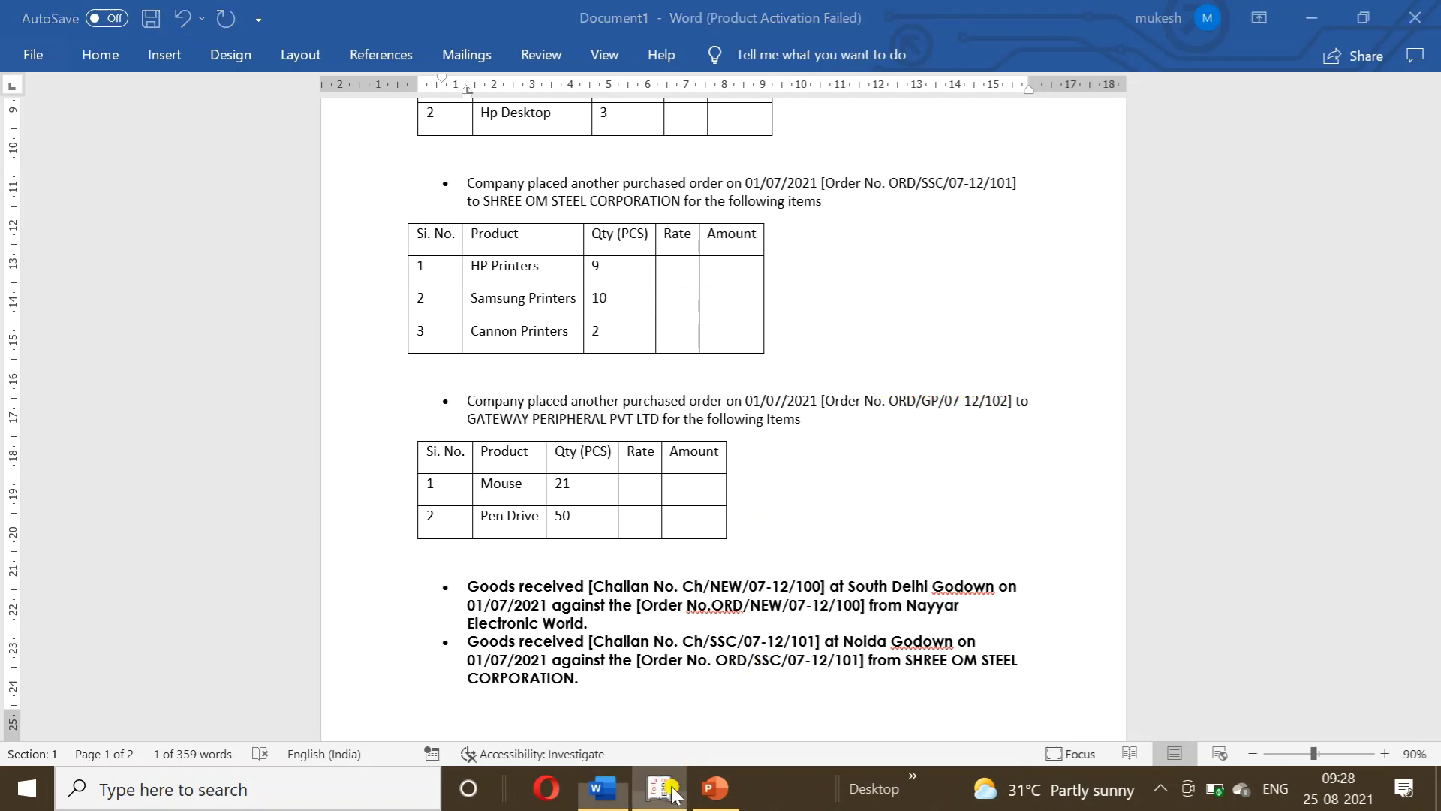
key(ctrl+alt+v)
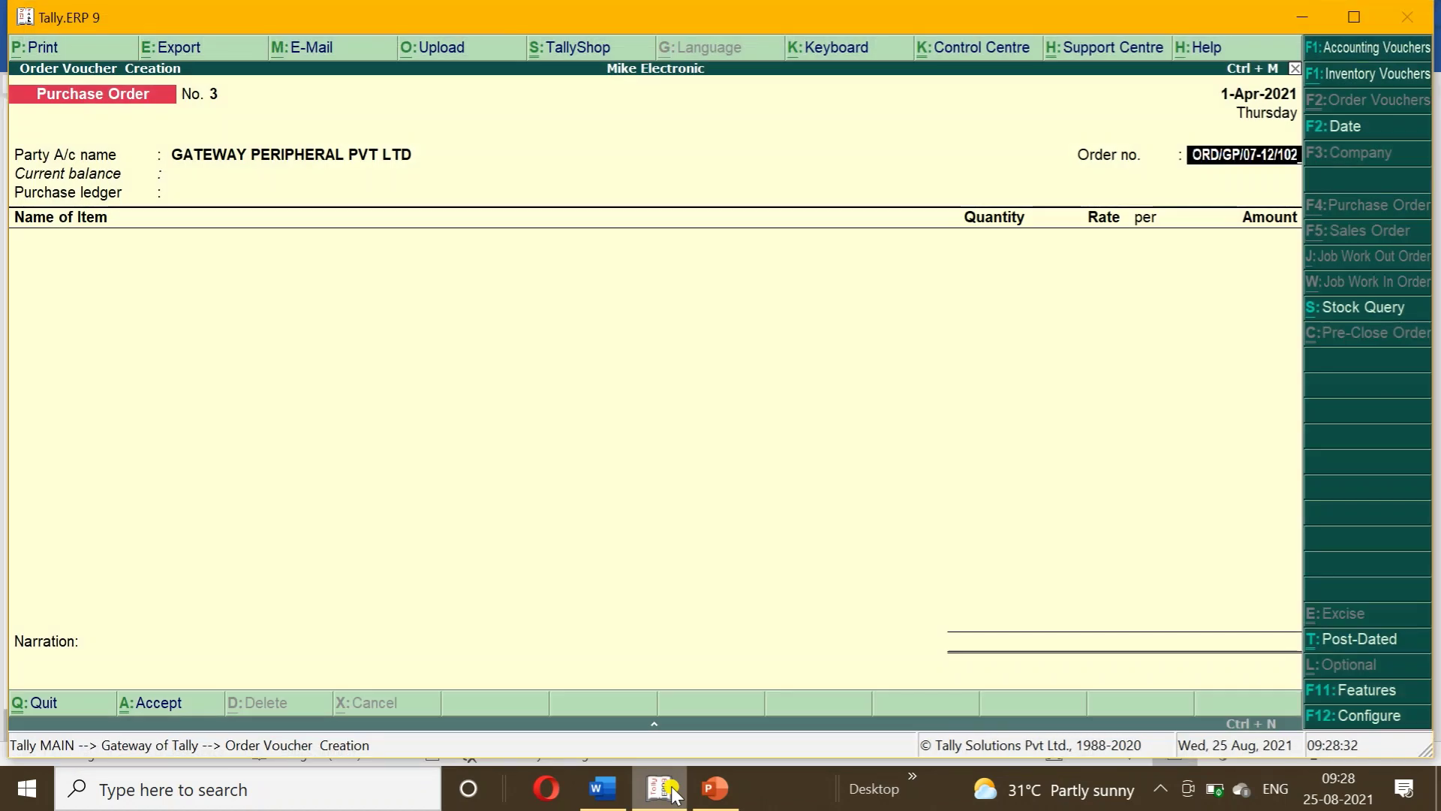
key(Return)
key(Return)
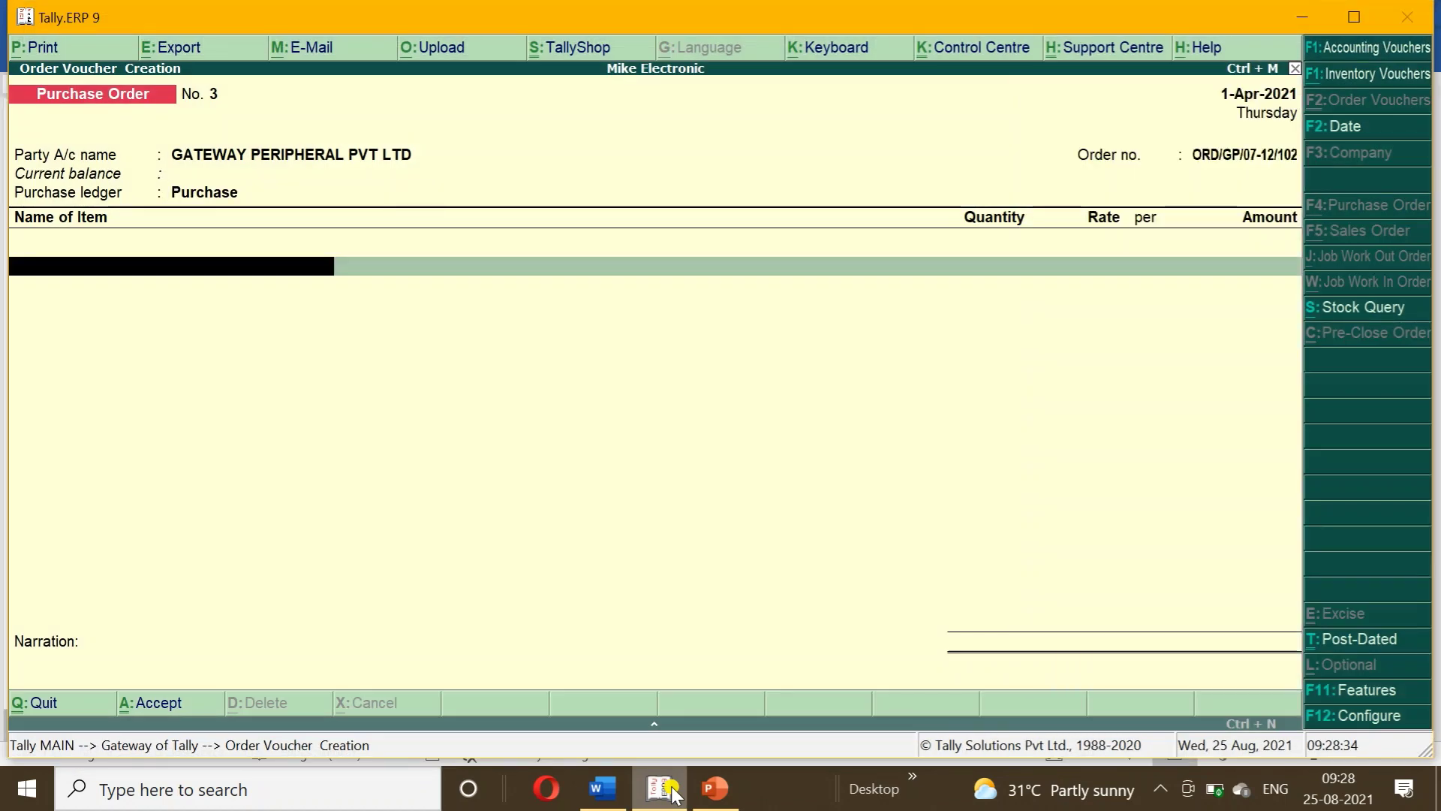
- Check the third order's items in Word and add 21 pcs of Mouse to the voucher, with godown Any and no rate
click(662, 788)
click(662, 788)
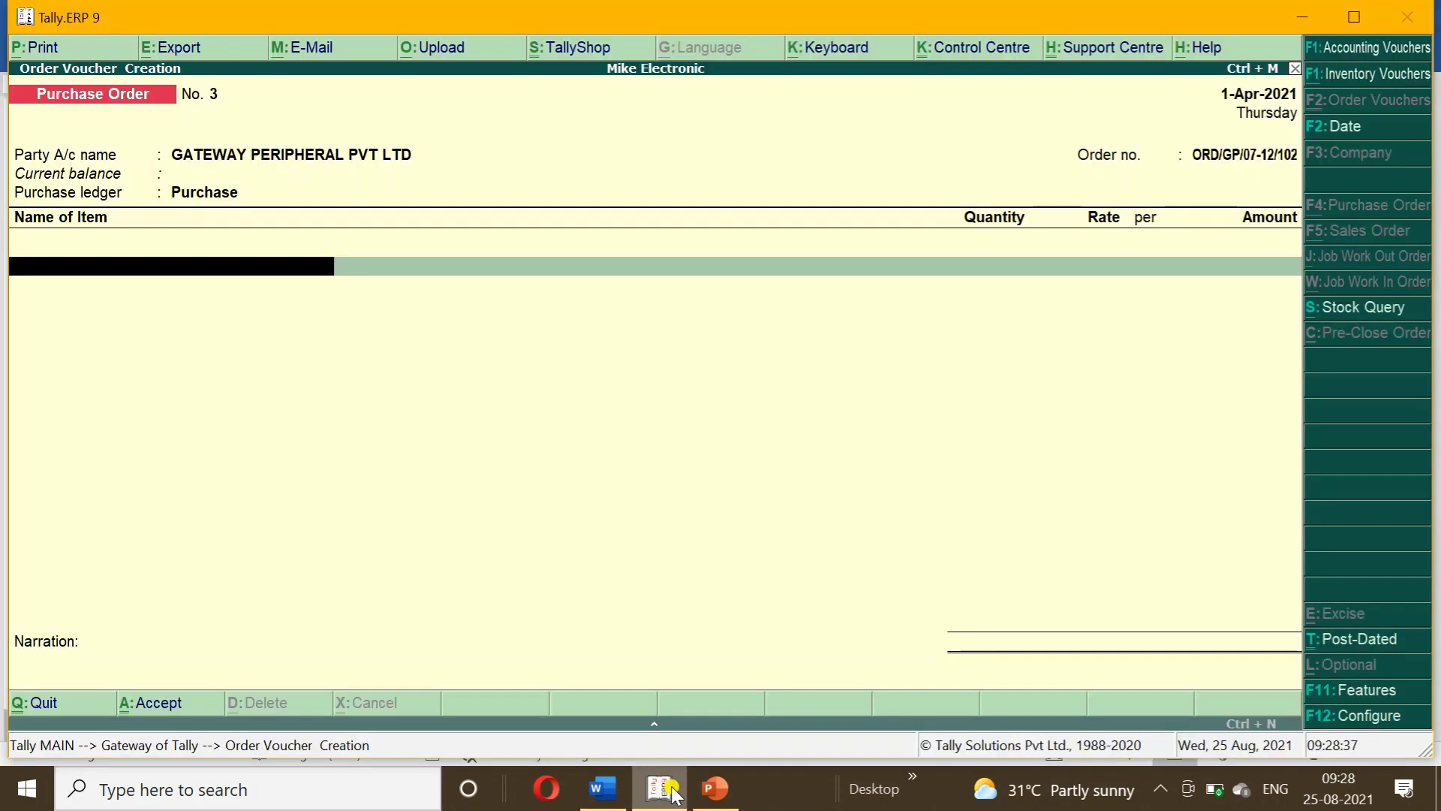
text(M)
key(Return)
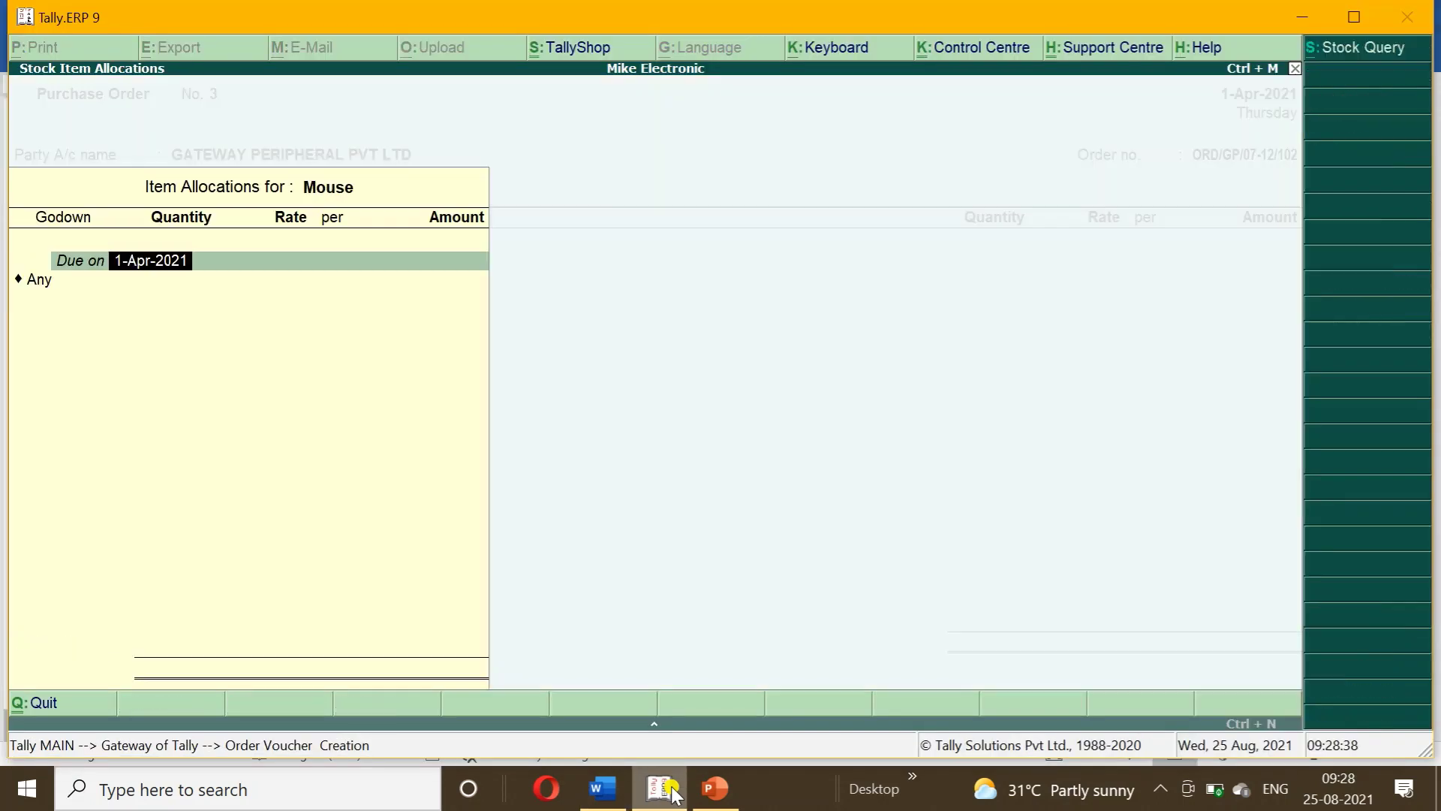
key(Return)
key(Return)
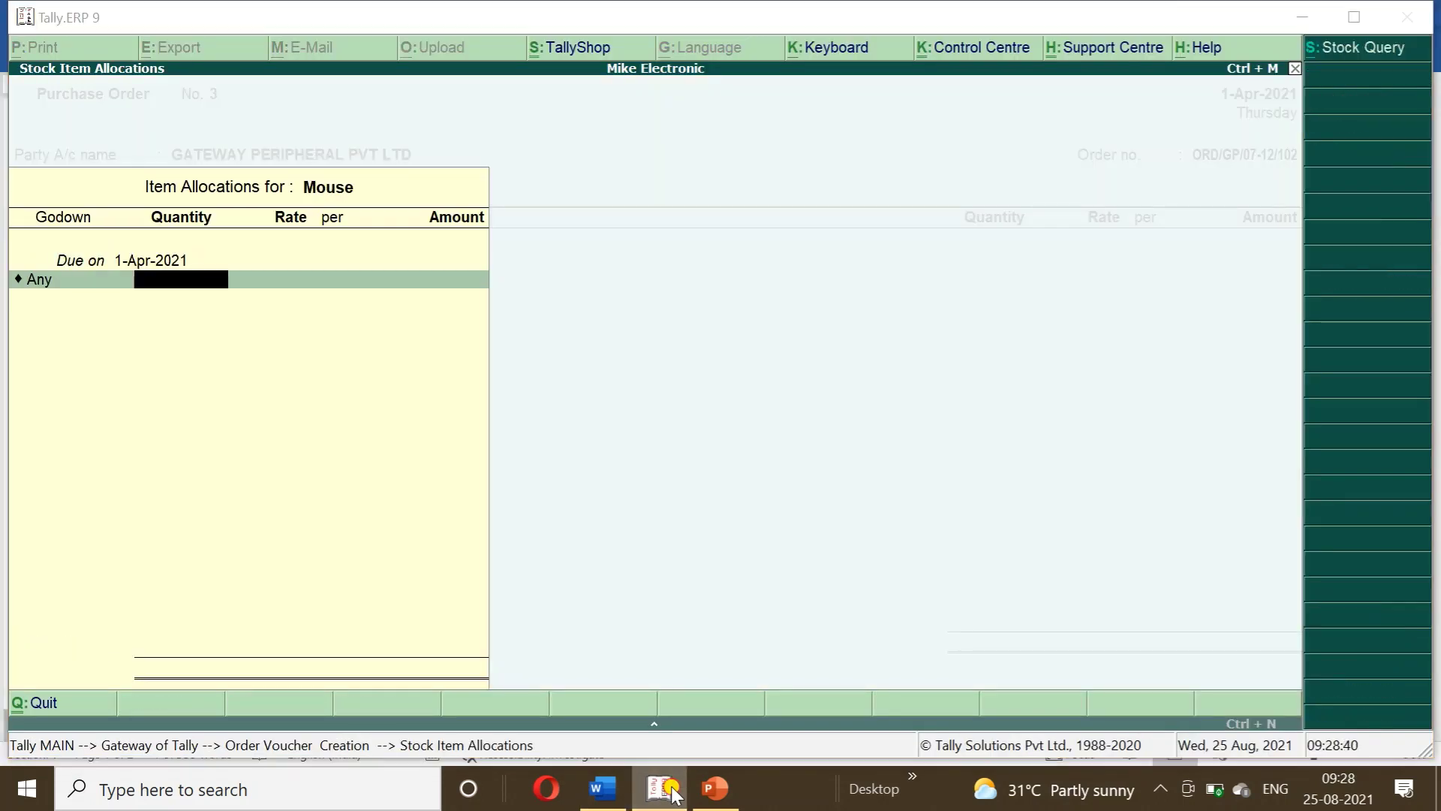
click(670, 790)
click(670, 789)
text(21)
key(Return)
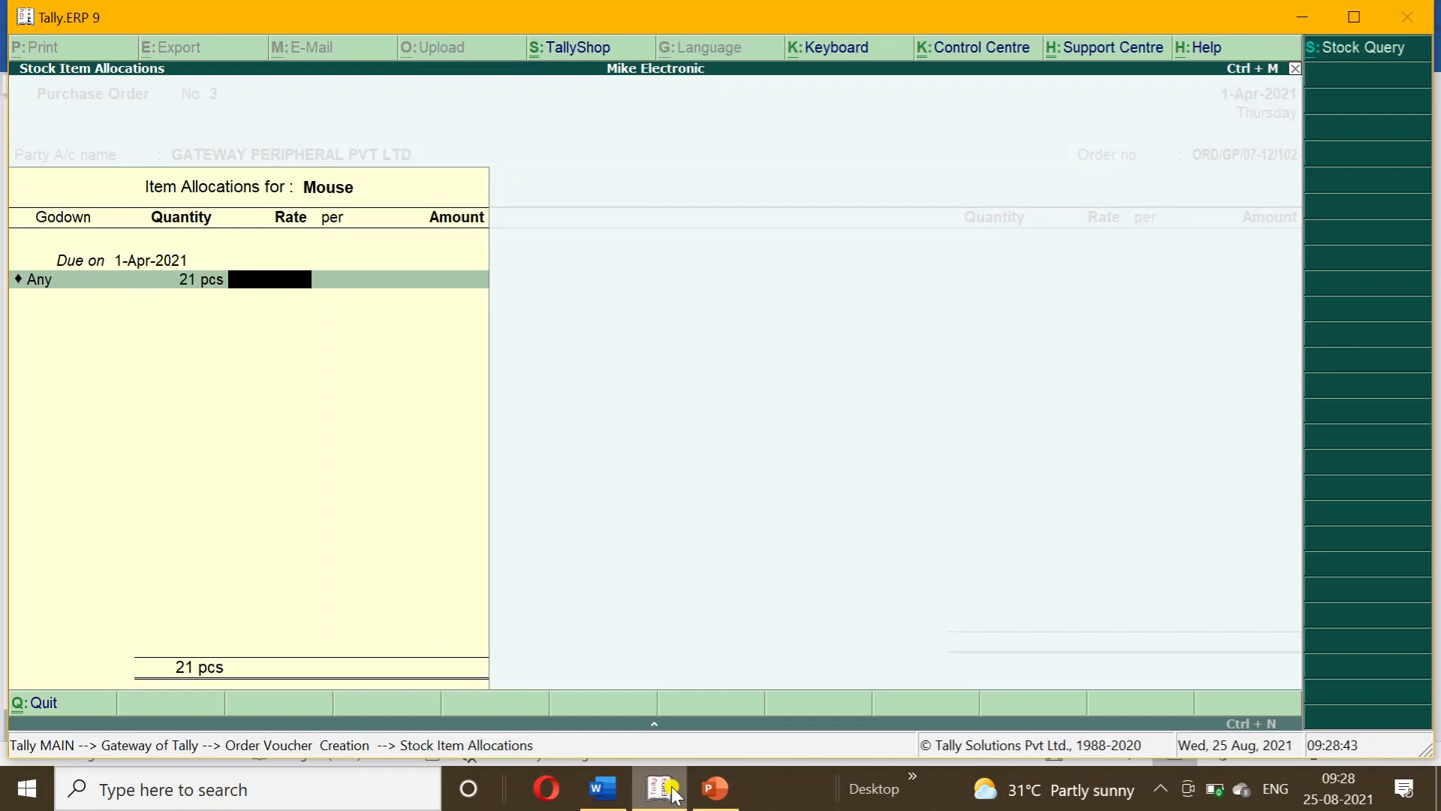
key(Return)
key(Return)
key(Return)
- Add 50 pcs of Pen Drive to the voucher, with godown Any and no rate
text(P)
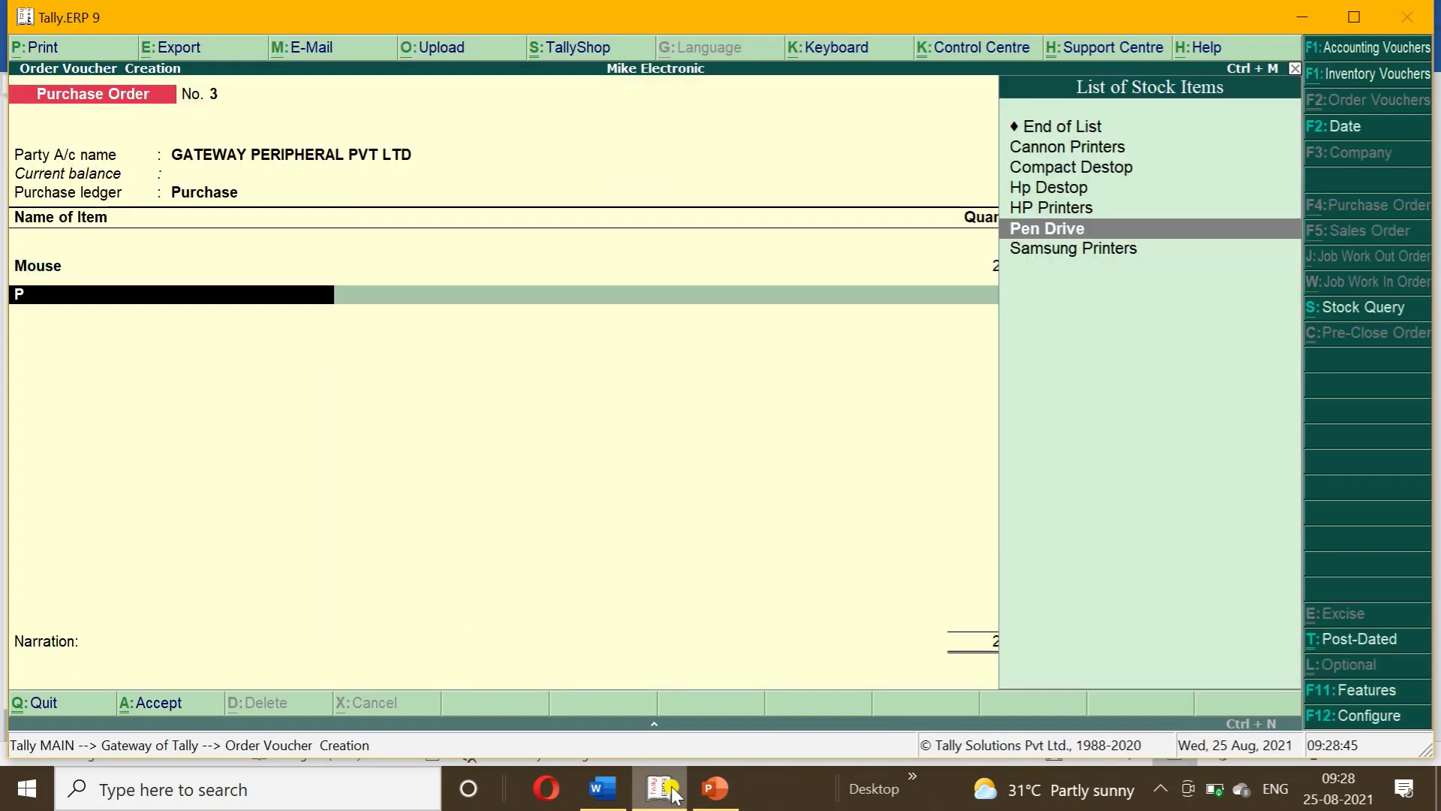
key(Return)
key(Return)
key(Return)
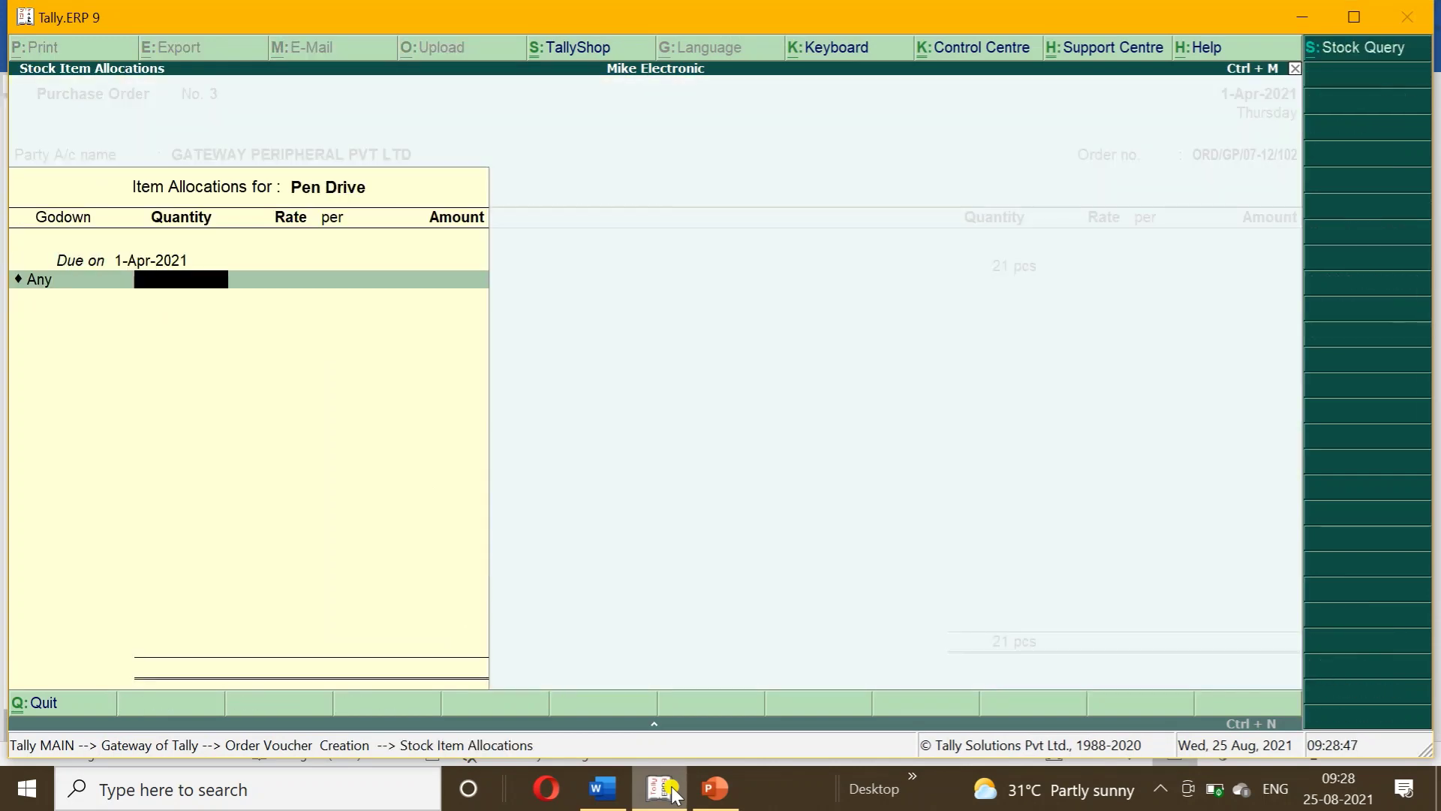
text(50)
key(Return)
key(Return)
key(Return)
key(Return)
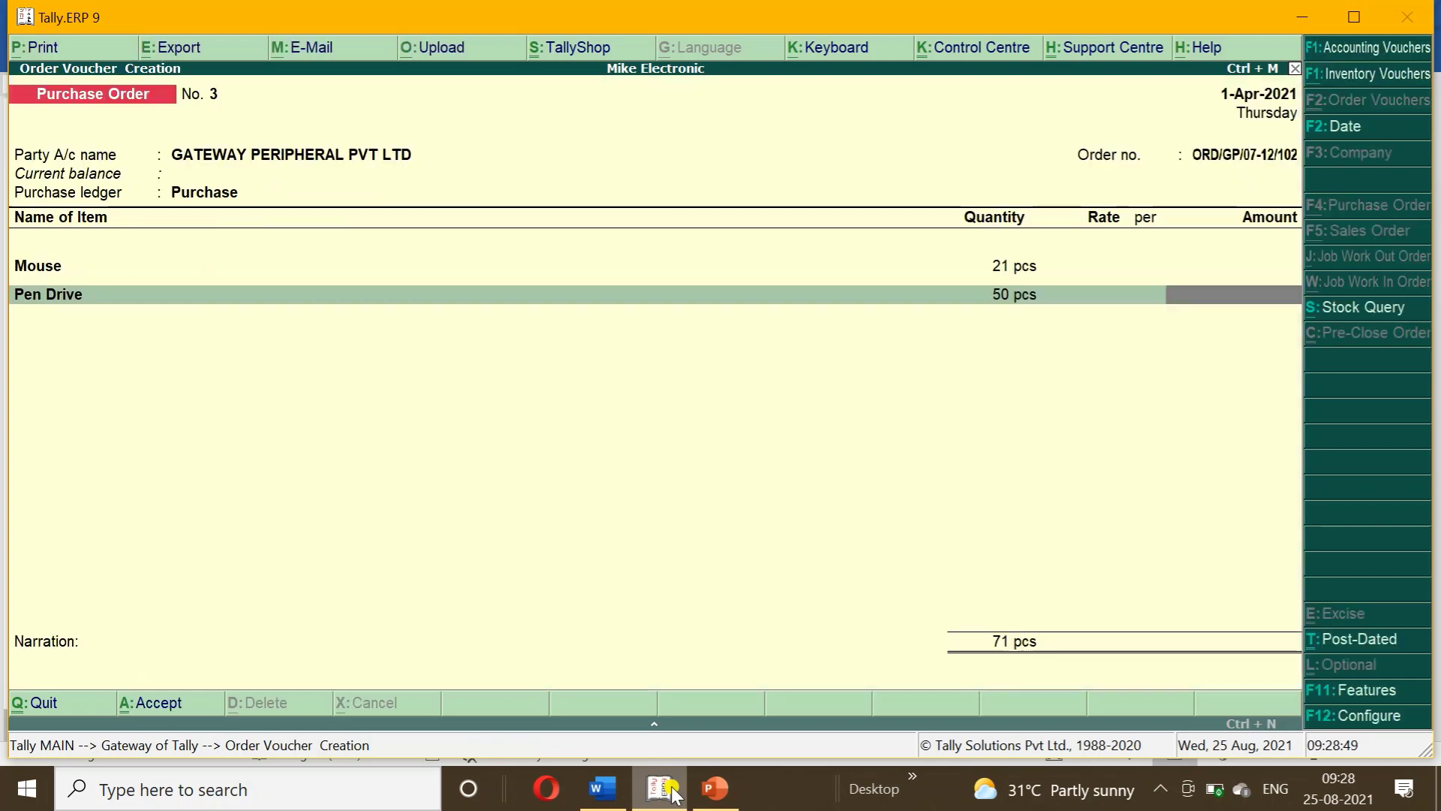
- Compare the voucher's items with the third order in Word and save the GATEWAY PERIPHERAL PVT LTD purchase order
click(661, 790)
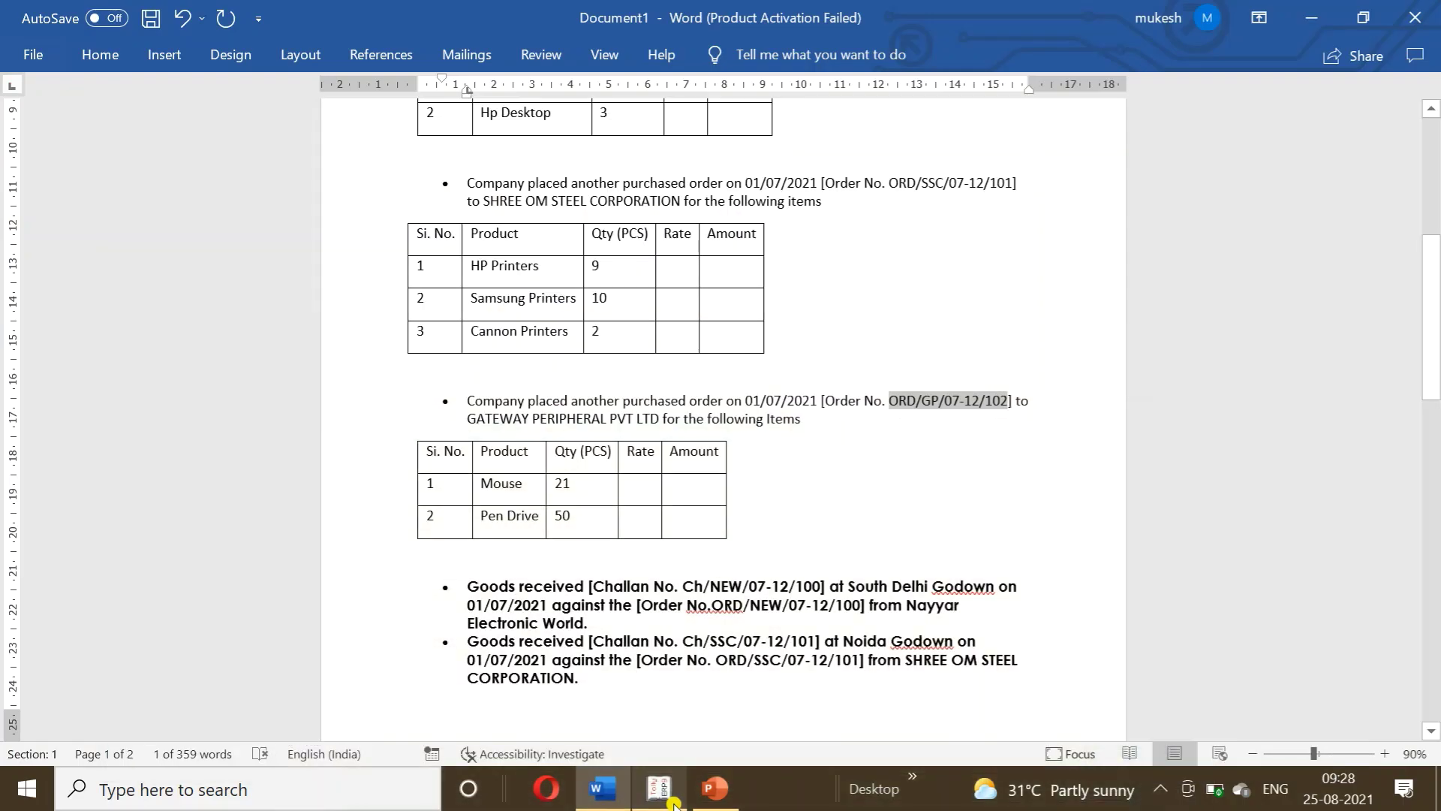
click(675, 804)
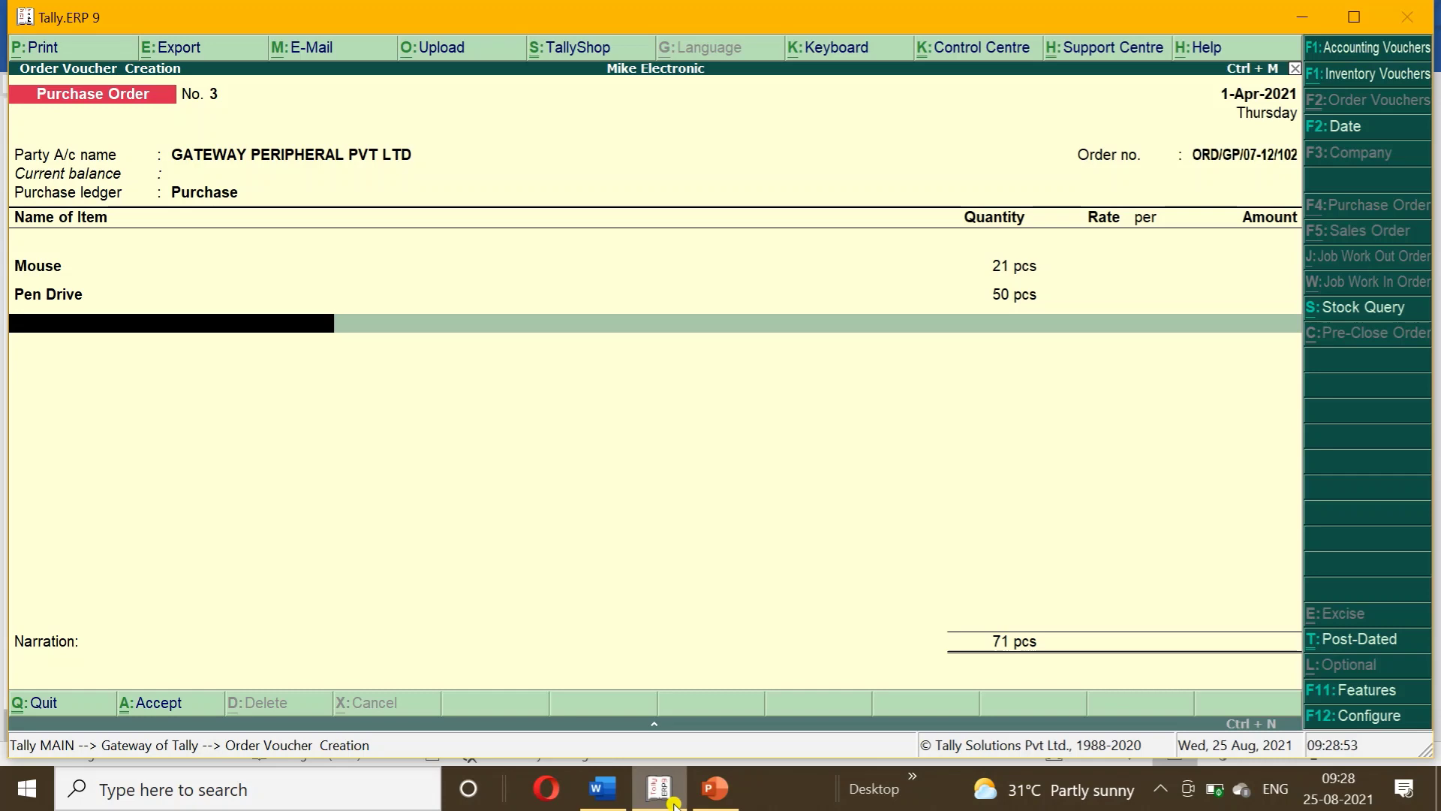
key(ctrl+a)
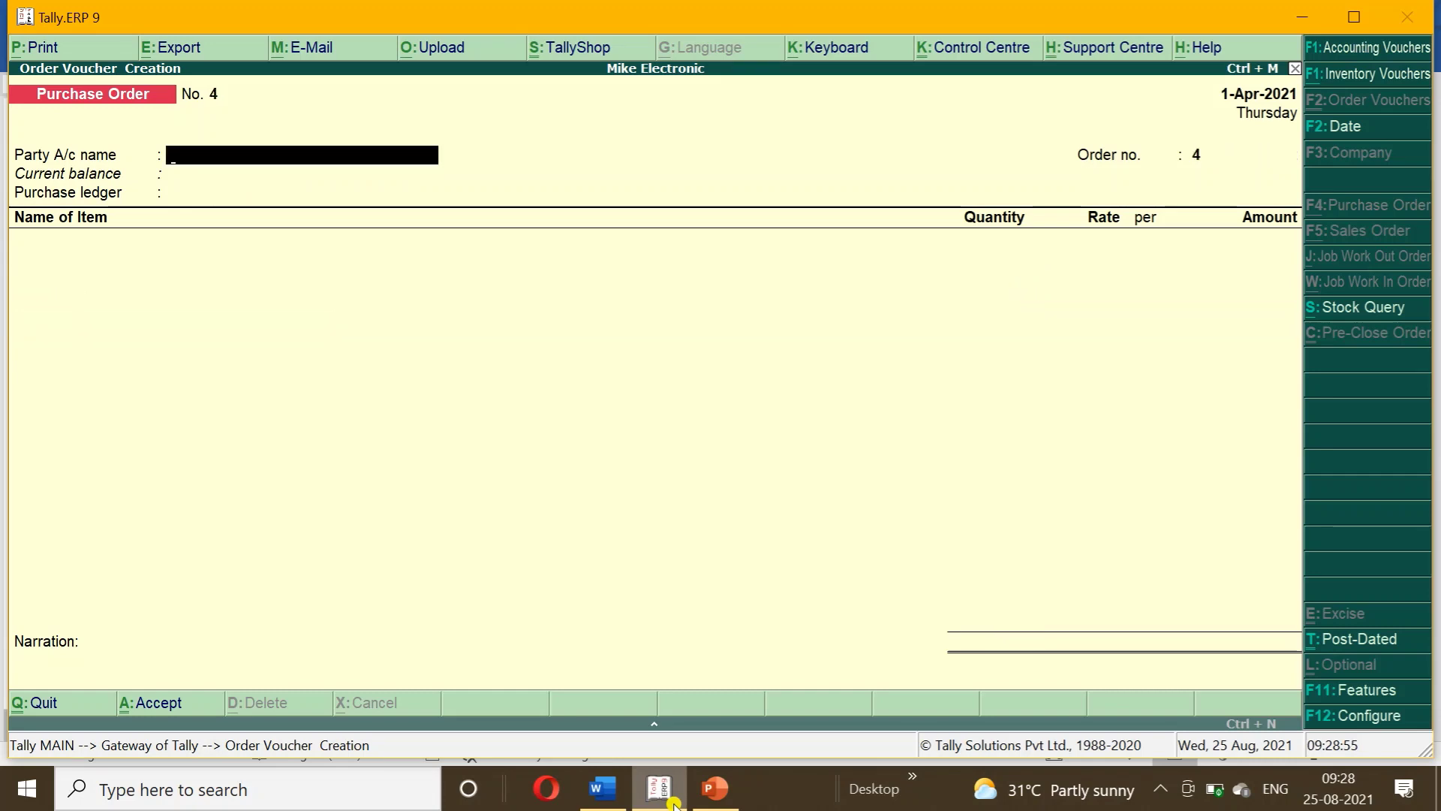
- Check the Purchase Cycle slide in PowerPoint, return to Tally and switch to a Rejections Out inventory voucher
click(698, 801)
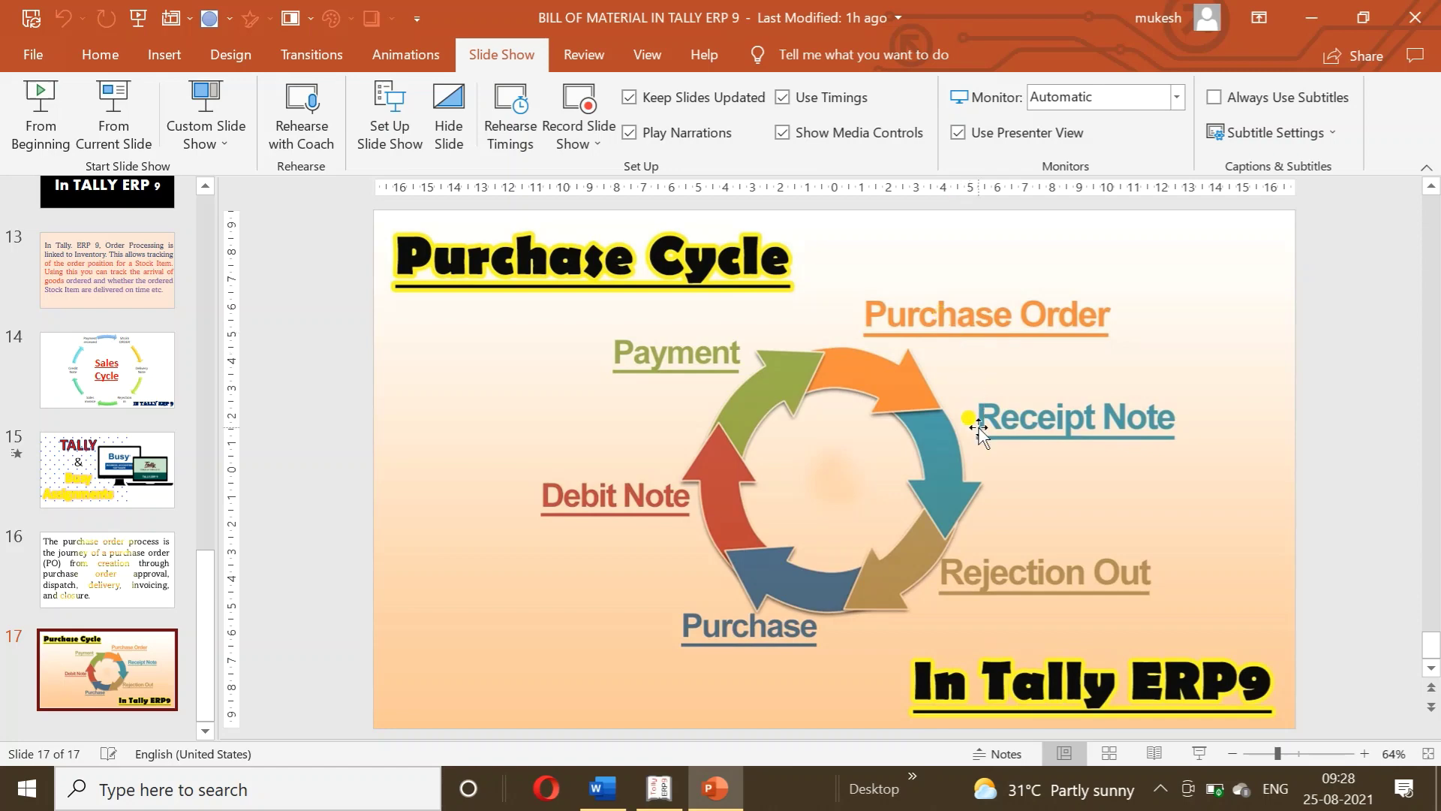
click(717, 804)
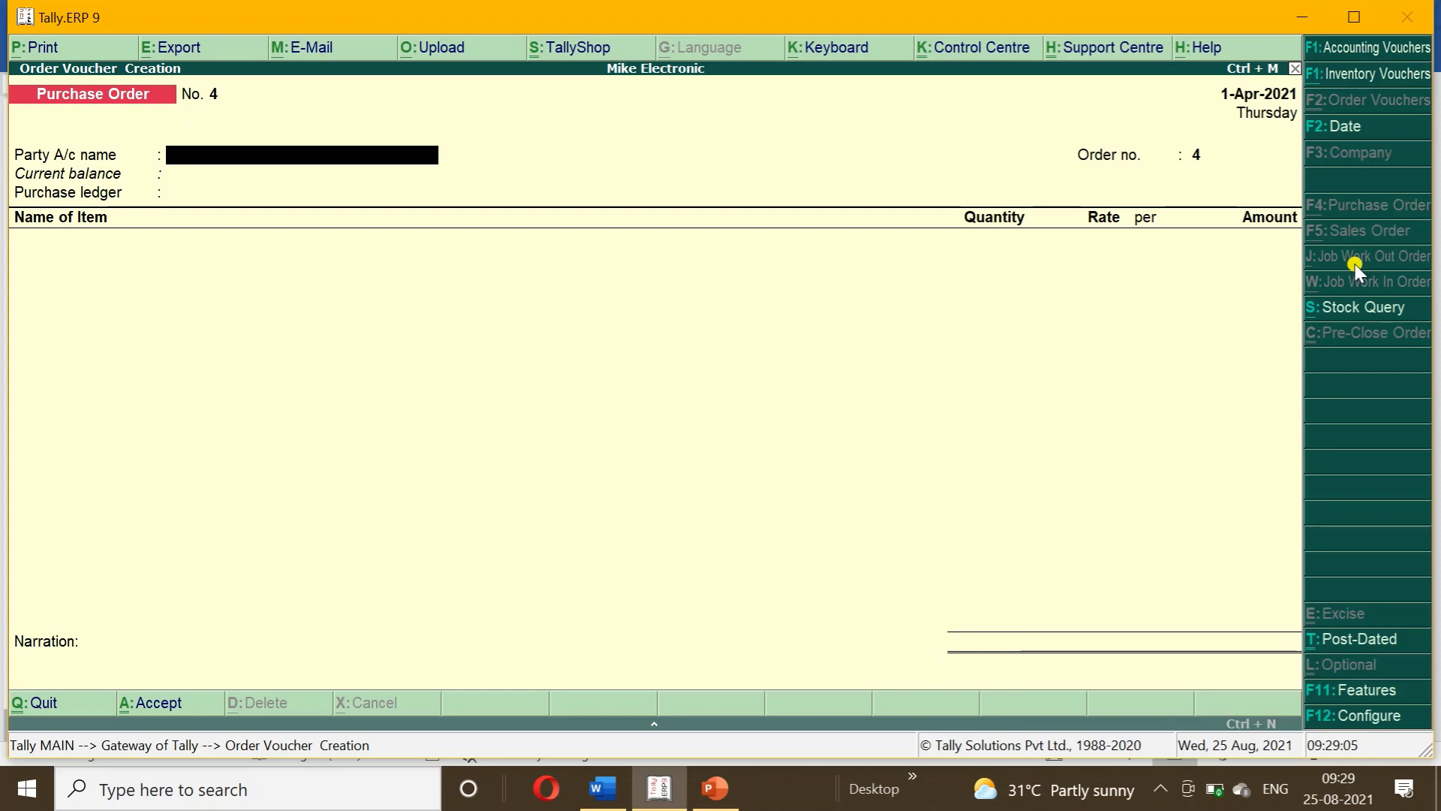
key(ctrl+F6)
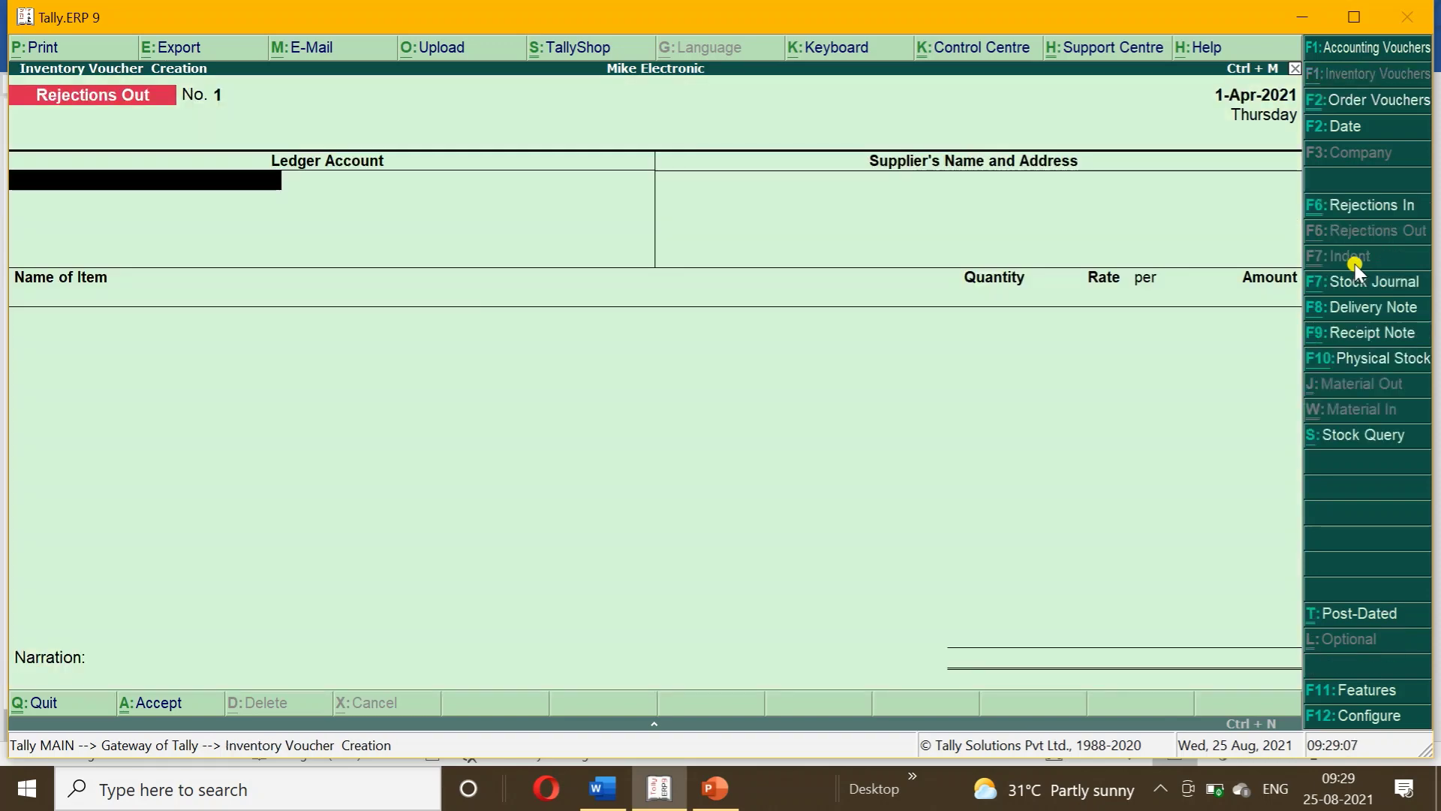
- Leave the Rejections Out voucher and open a new Receipt Note inventory voucher
key(Escape)
key(y)
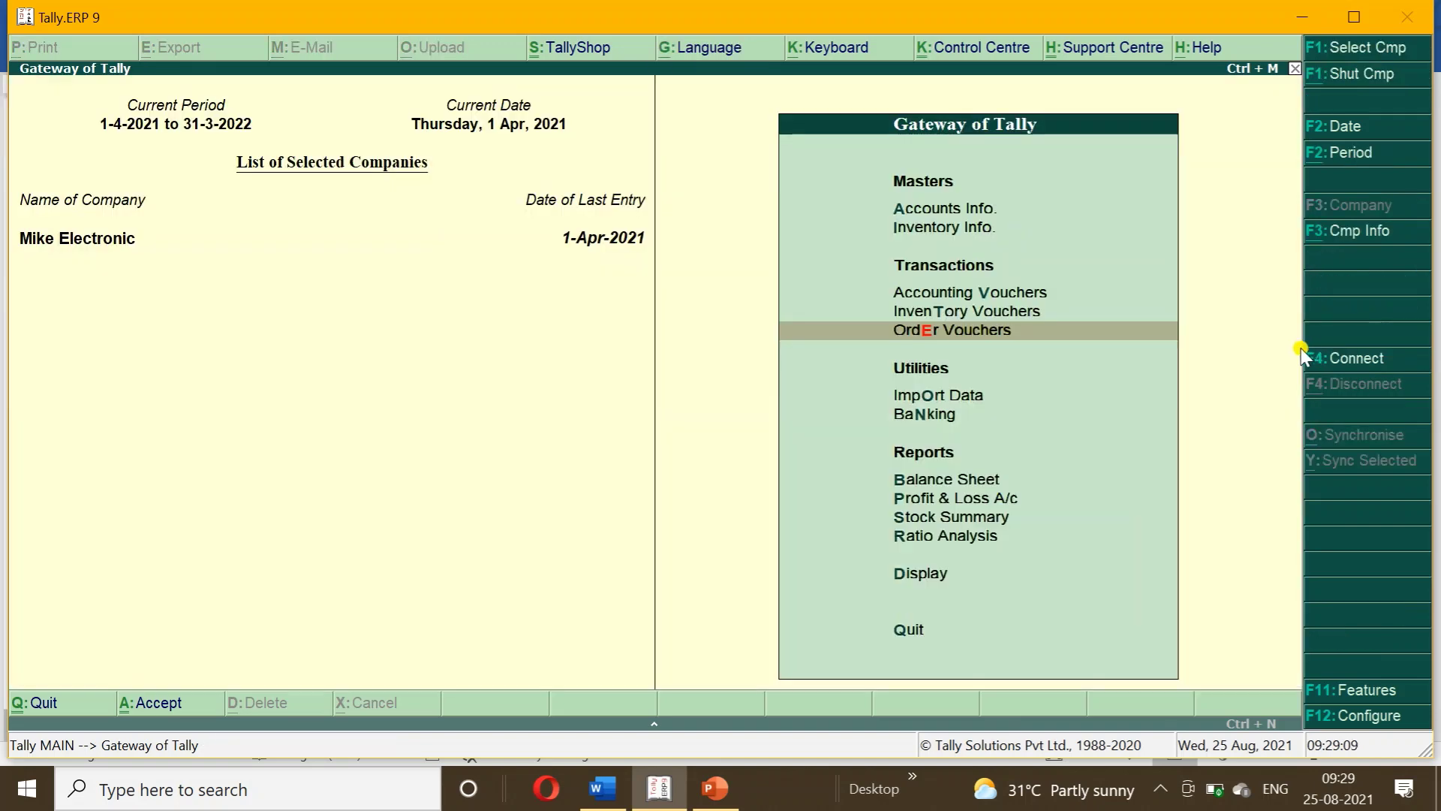
key(Up)
key(Return)
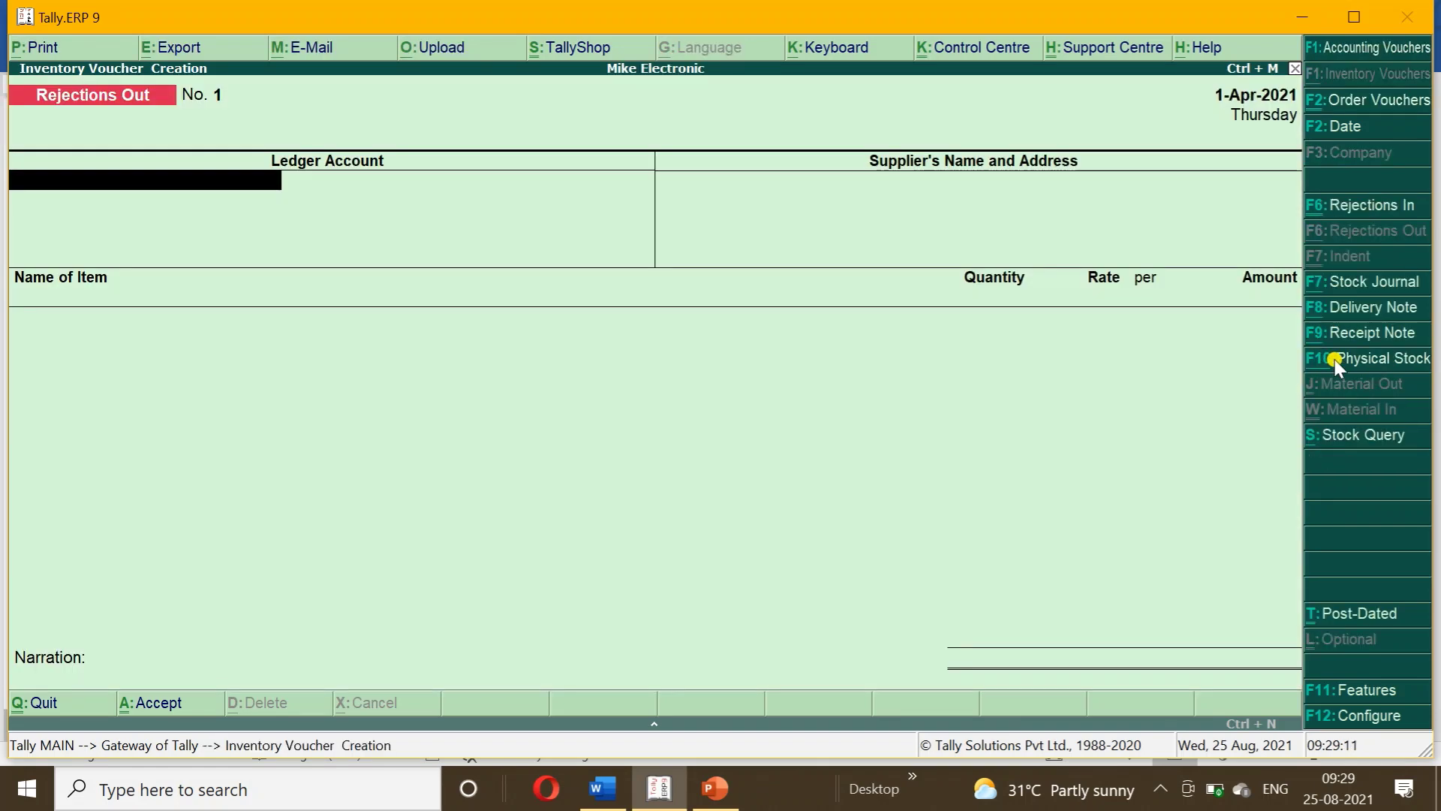
click(1376, 334)
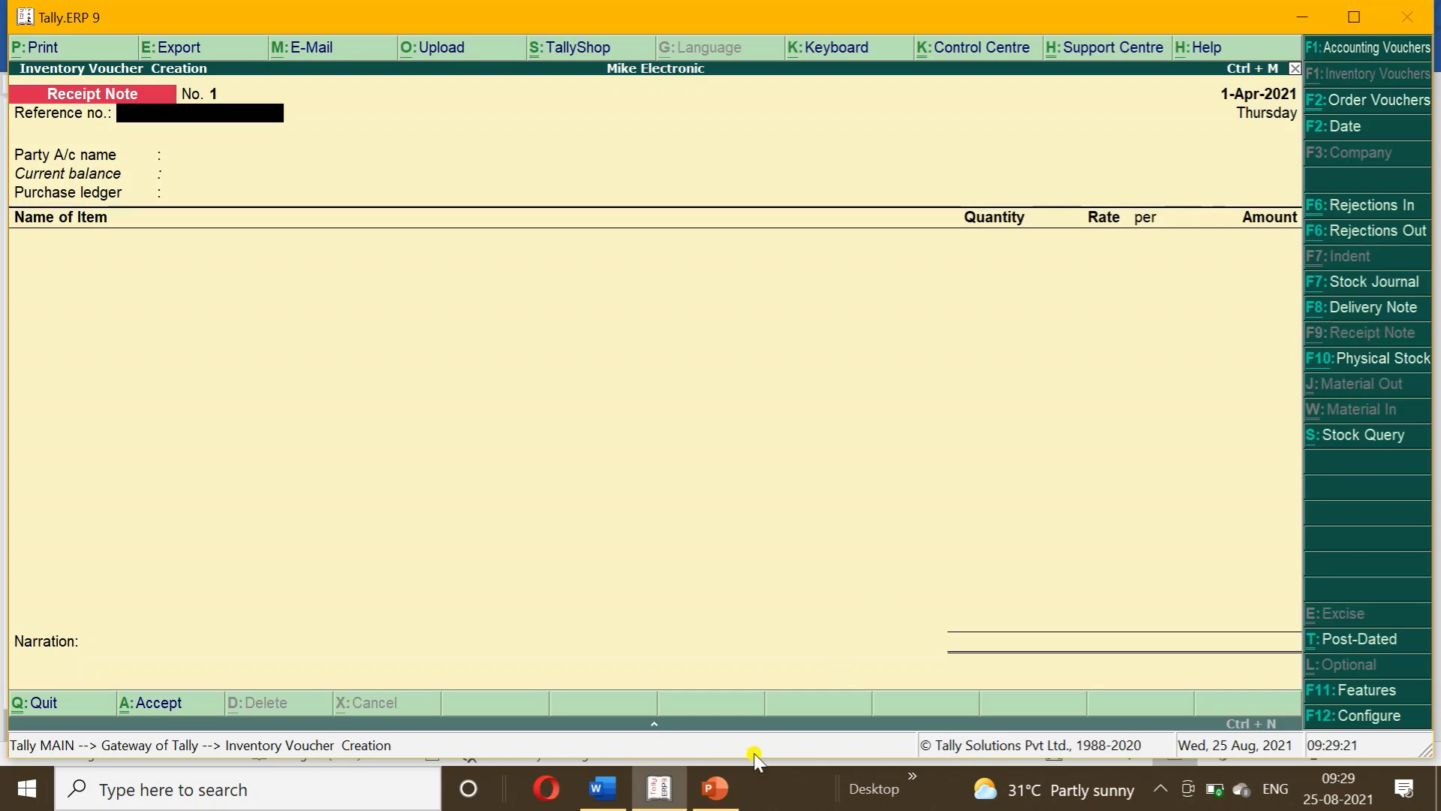
- Copy challan number Ch/NEW/07-12/100 from the Word document into the reference number of the receipt note in Tally
click(604, 792)
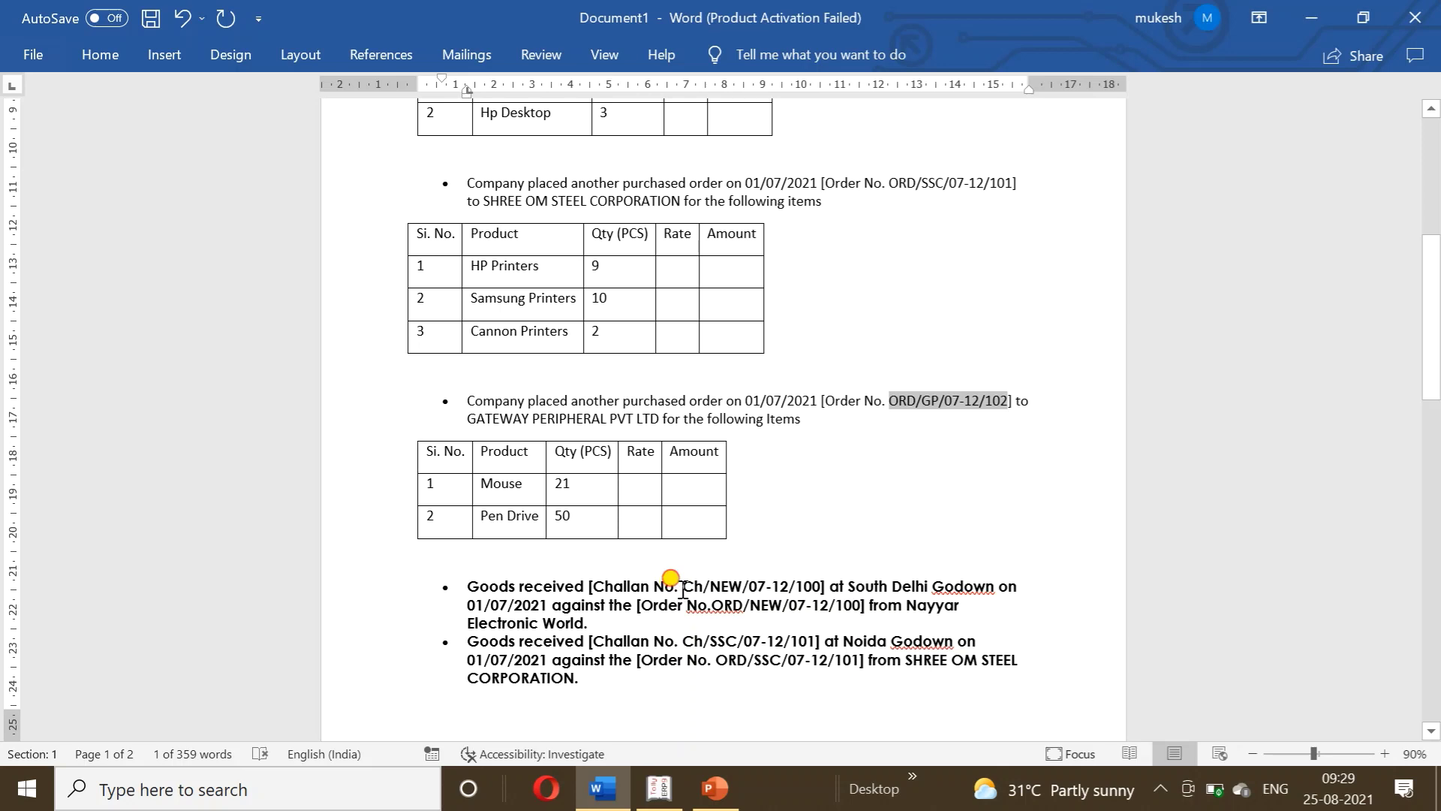
drag(683, 587, 813, 587)
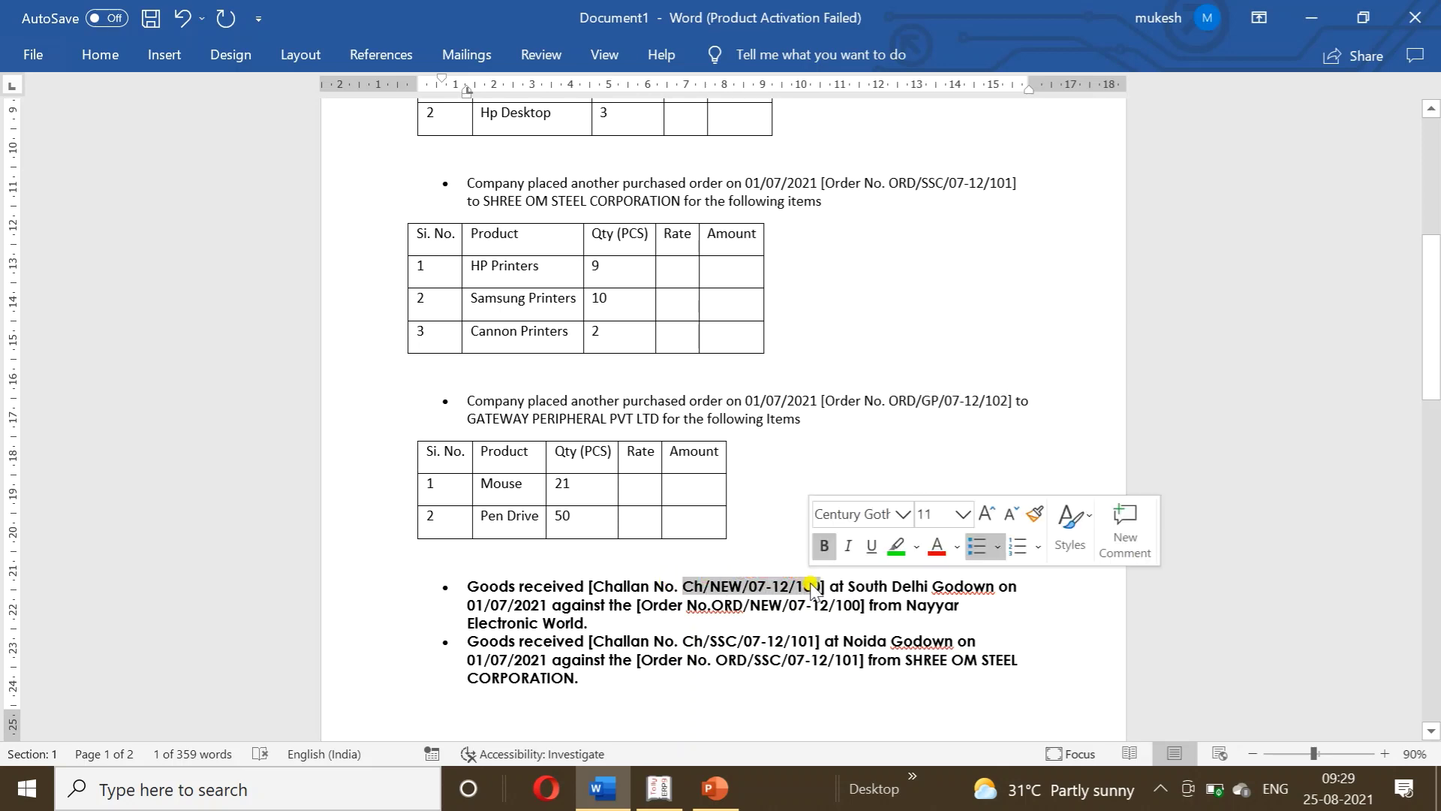
click(702, 788)
click(700, 791)
click(659, 788)
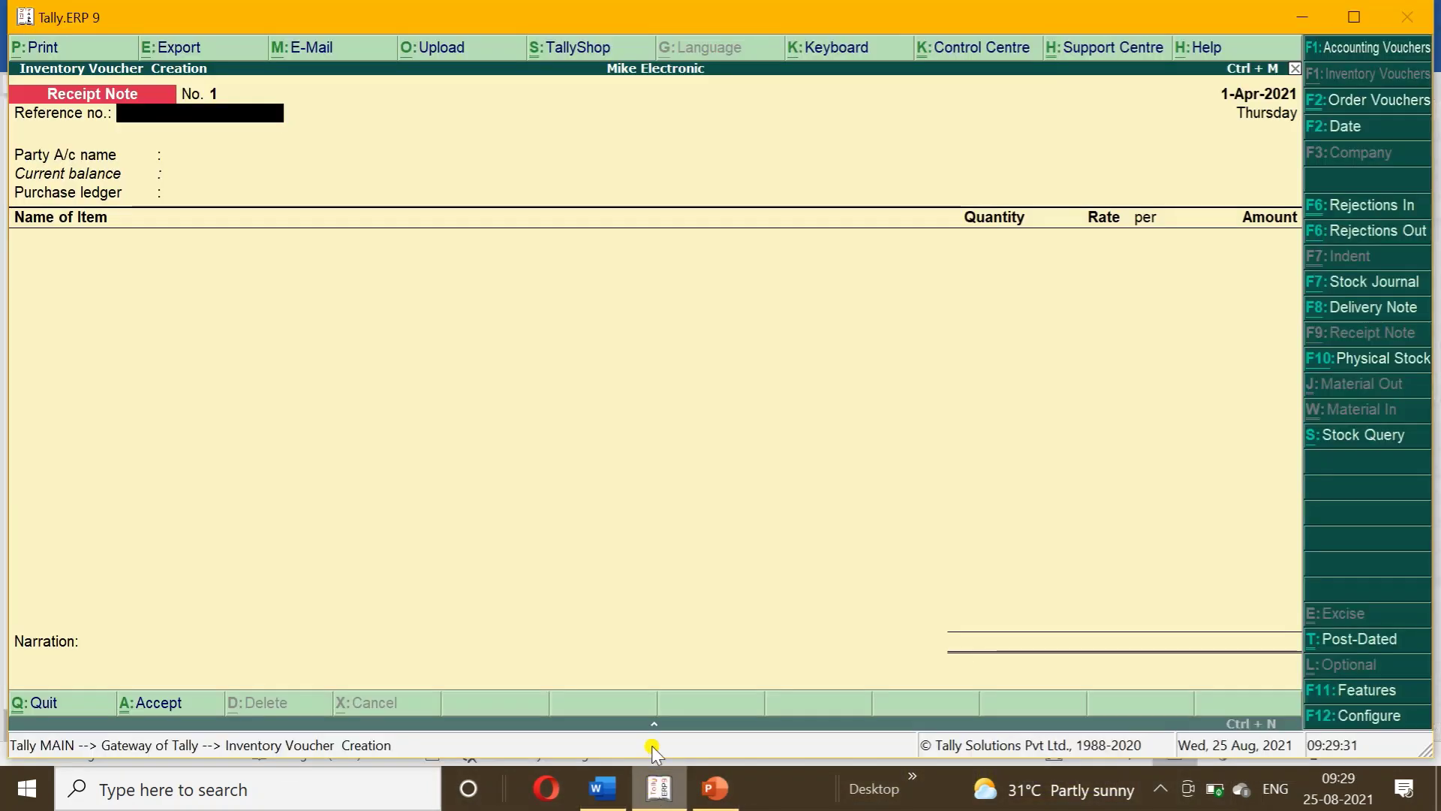
text(Ch/NEW/07-12/100)
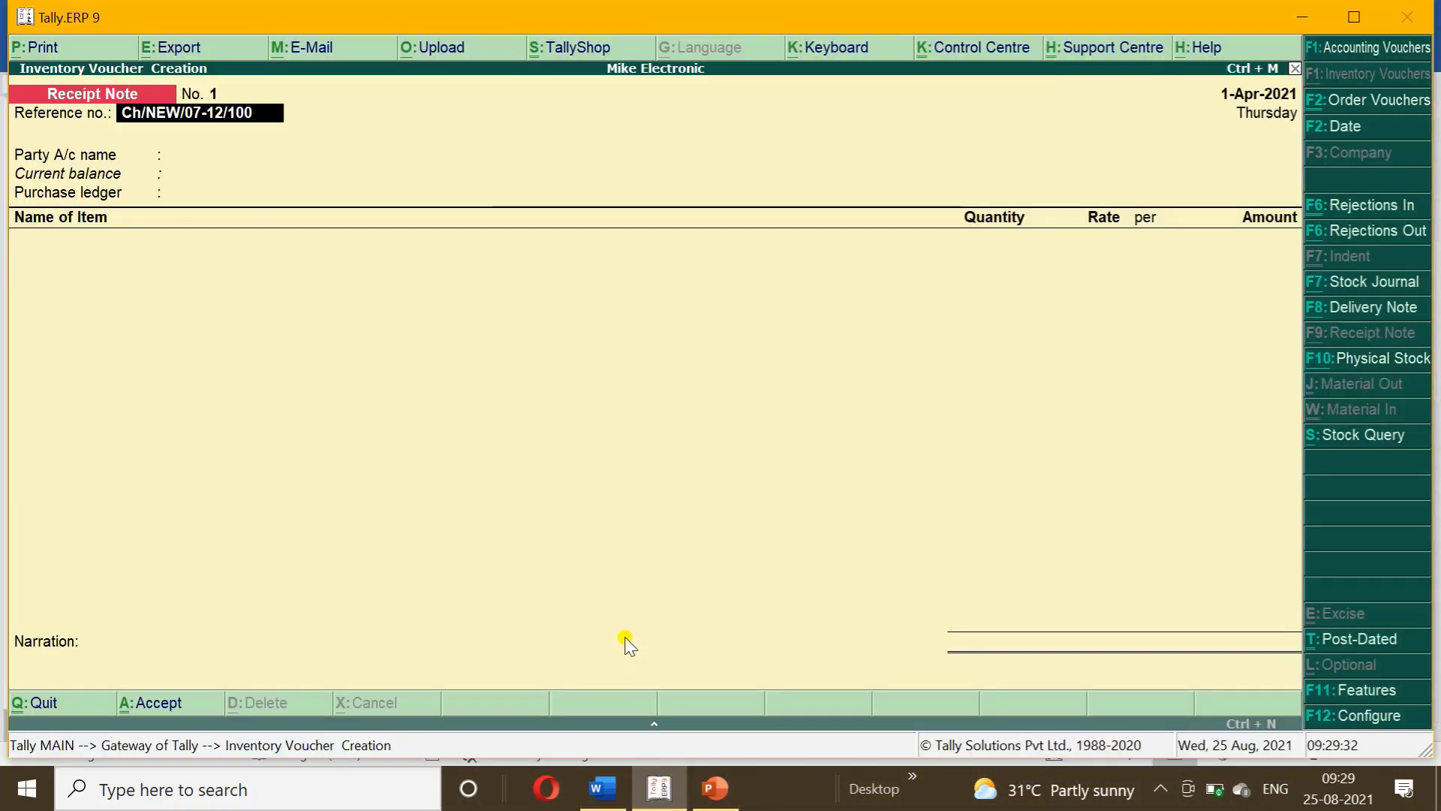
key(Return)
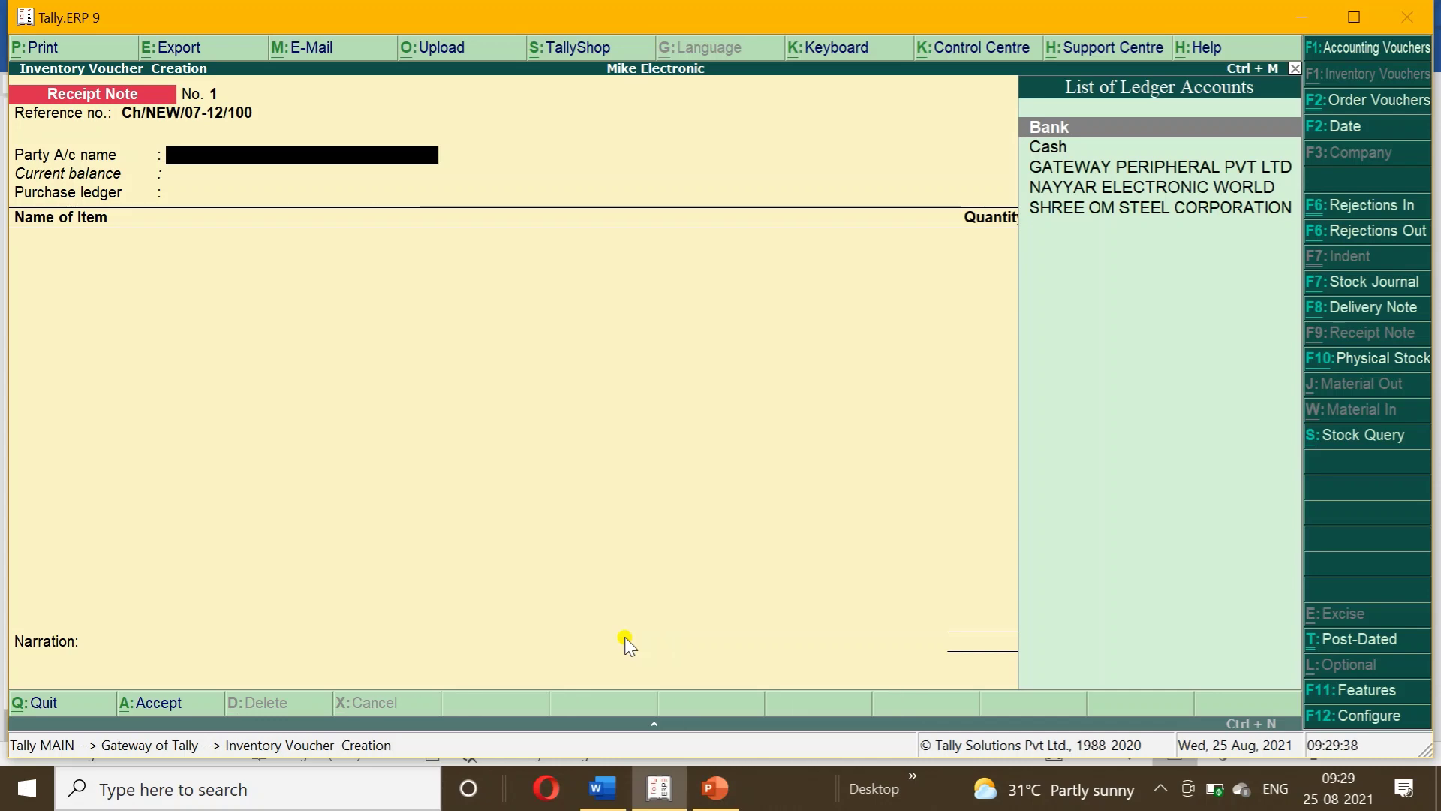
- Check the supplier in the Word document and set the Tally receipt note's party account to NAYYAR ELECTRONIC WORLD
click(664, 800)
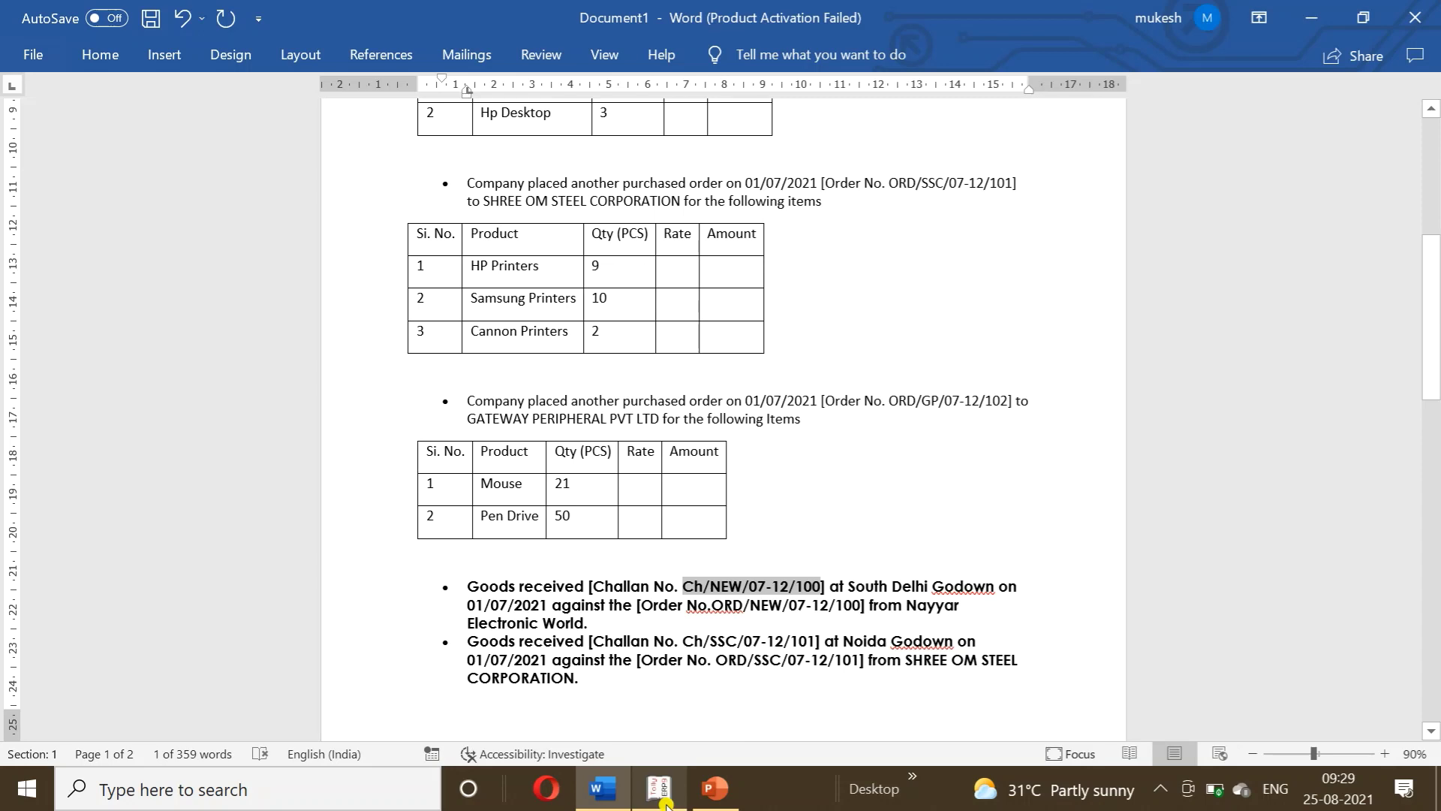
click(665, 800)
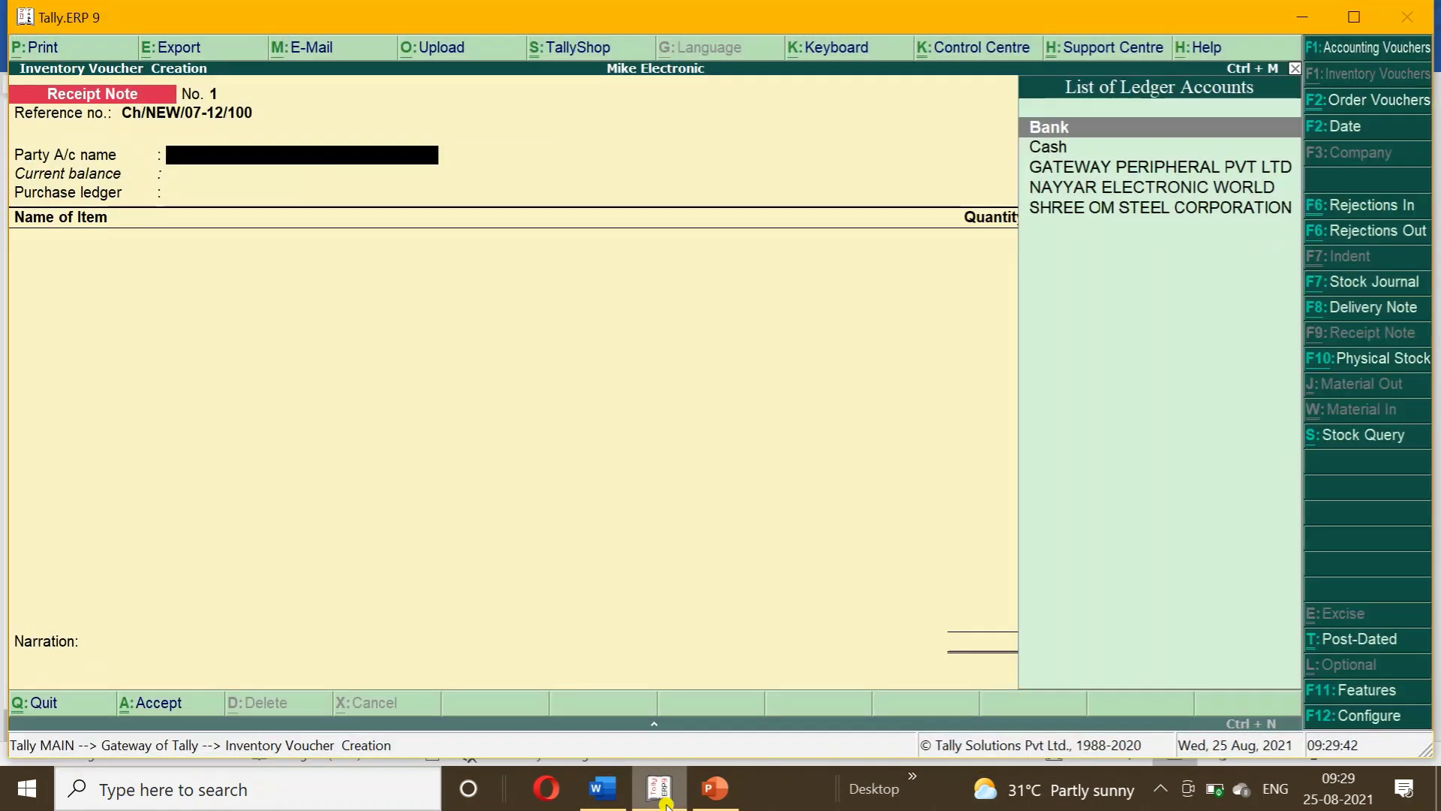
text(n)
key(Return)
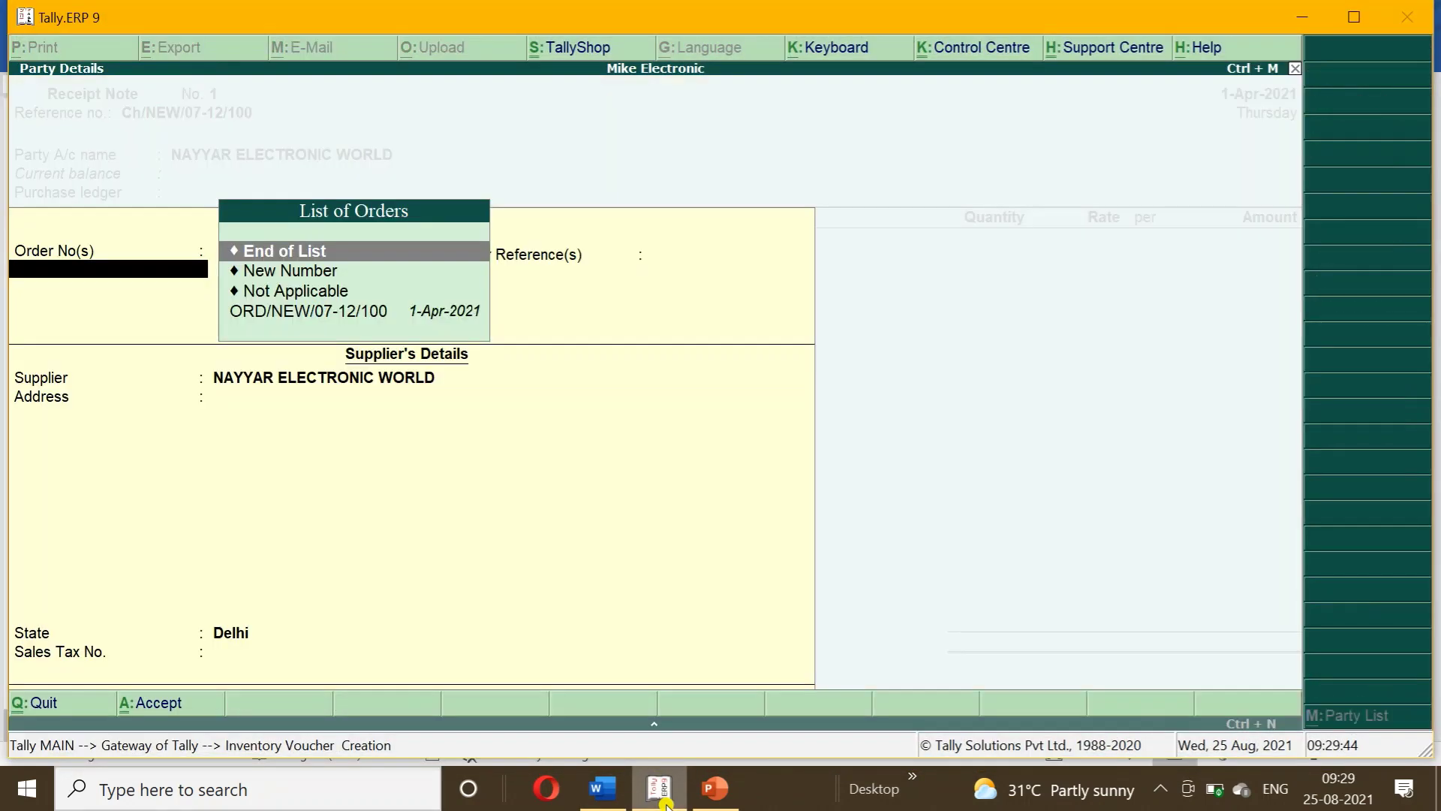
- Link the supplier's pending purchase order dated 1-Apr-2021 to the receipt note and use the Purchase ledger
key(Down)
key(Down)
key(Down)
key(Return)
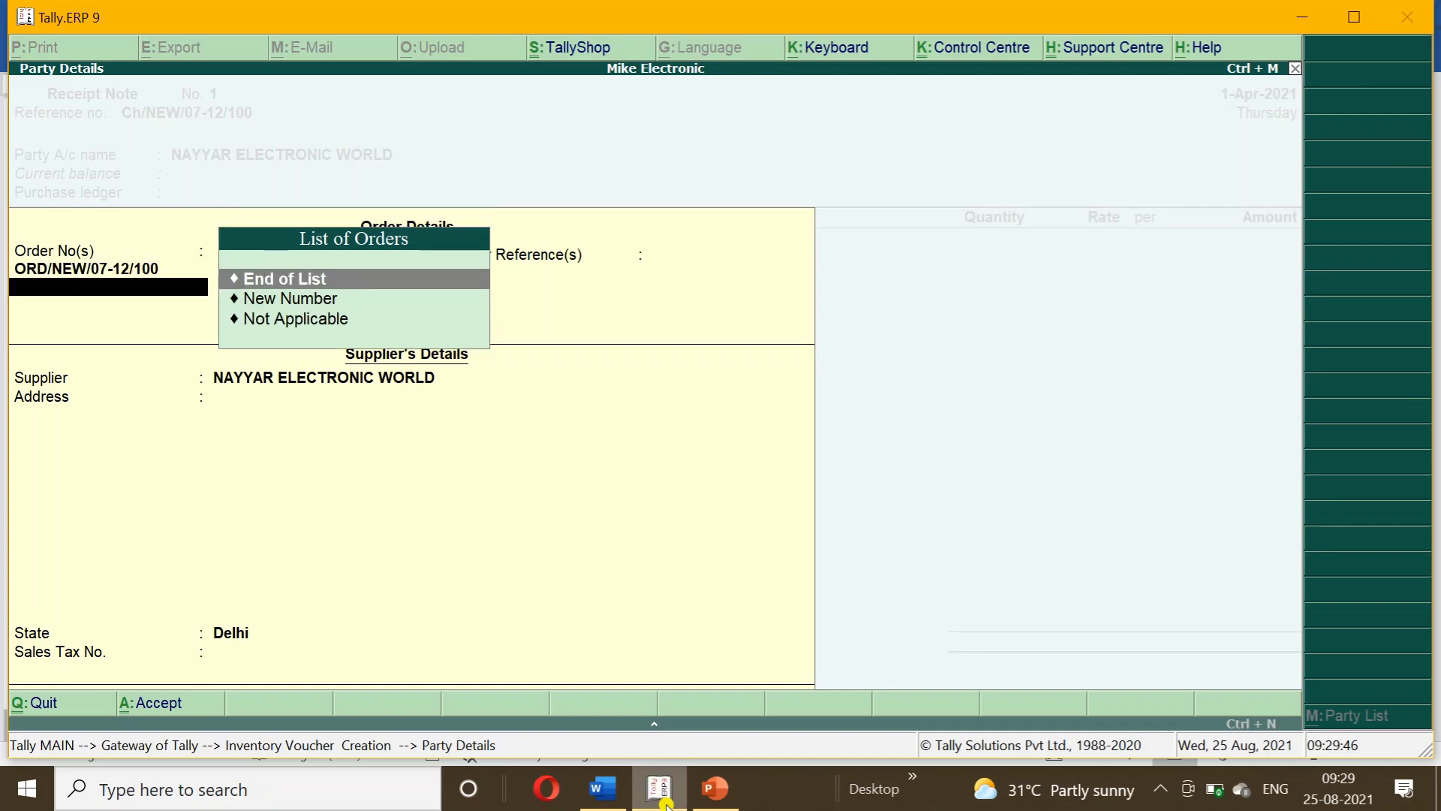
key(Return)
key(Return)
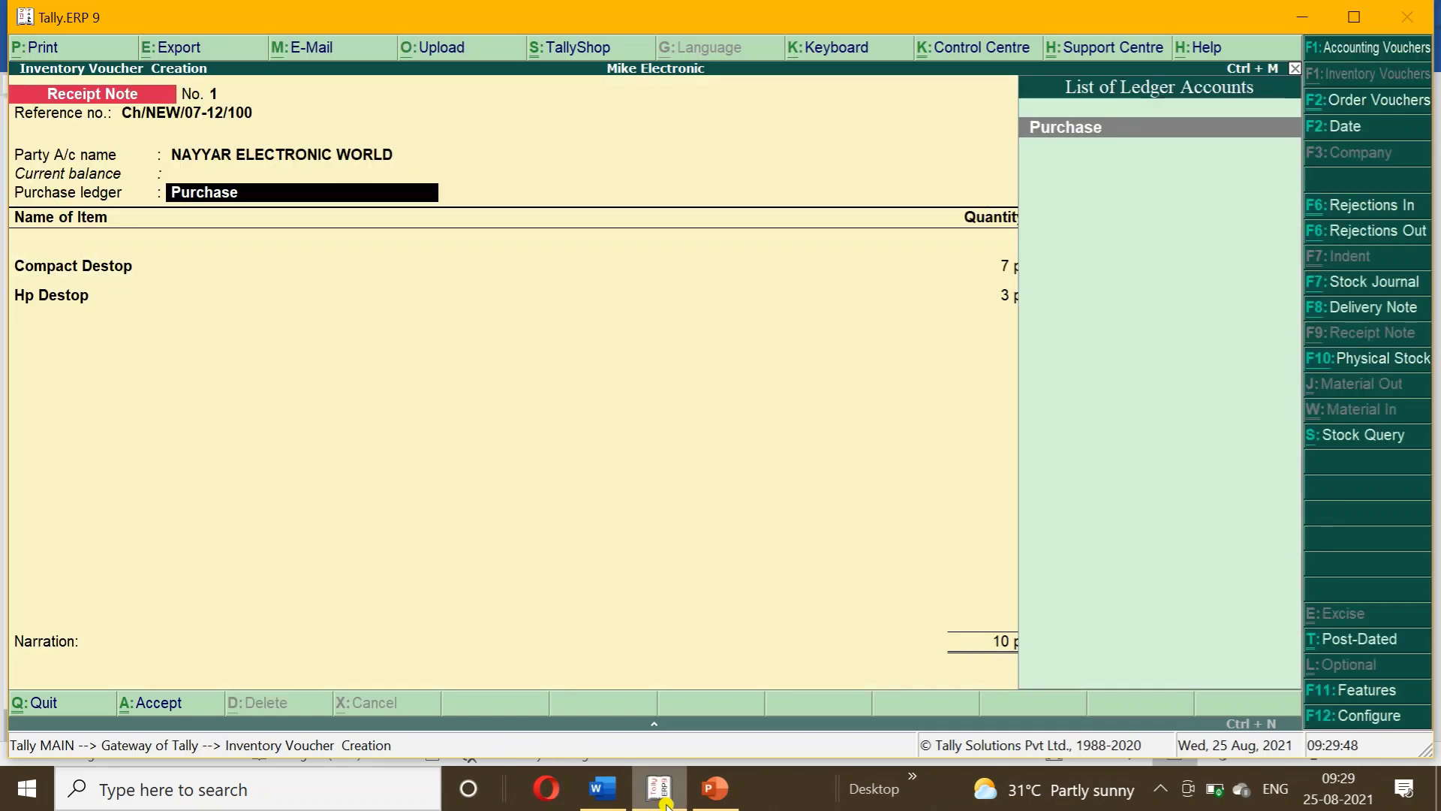
key(Return)
- Allocate 7 pcs of Compact Destop to Karol Bagh Godown under tracking number Ch/NEW/07-12/100, leaving the rate blank
key(Return)
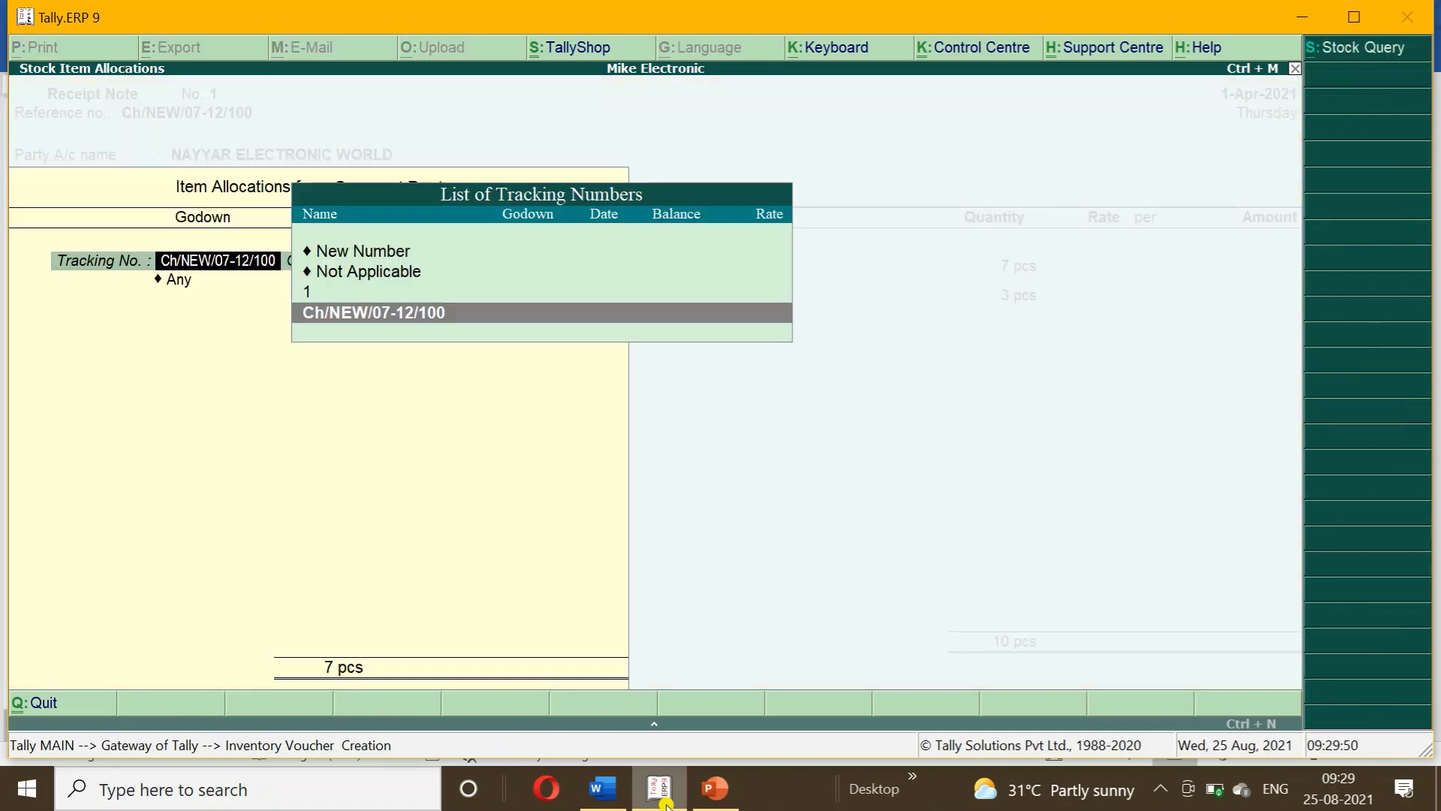
key(Return)
key(Return)
key(Return)
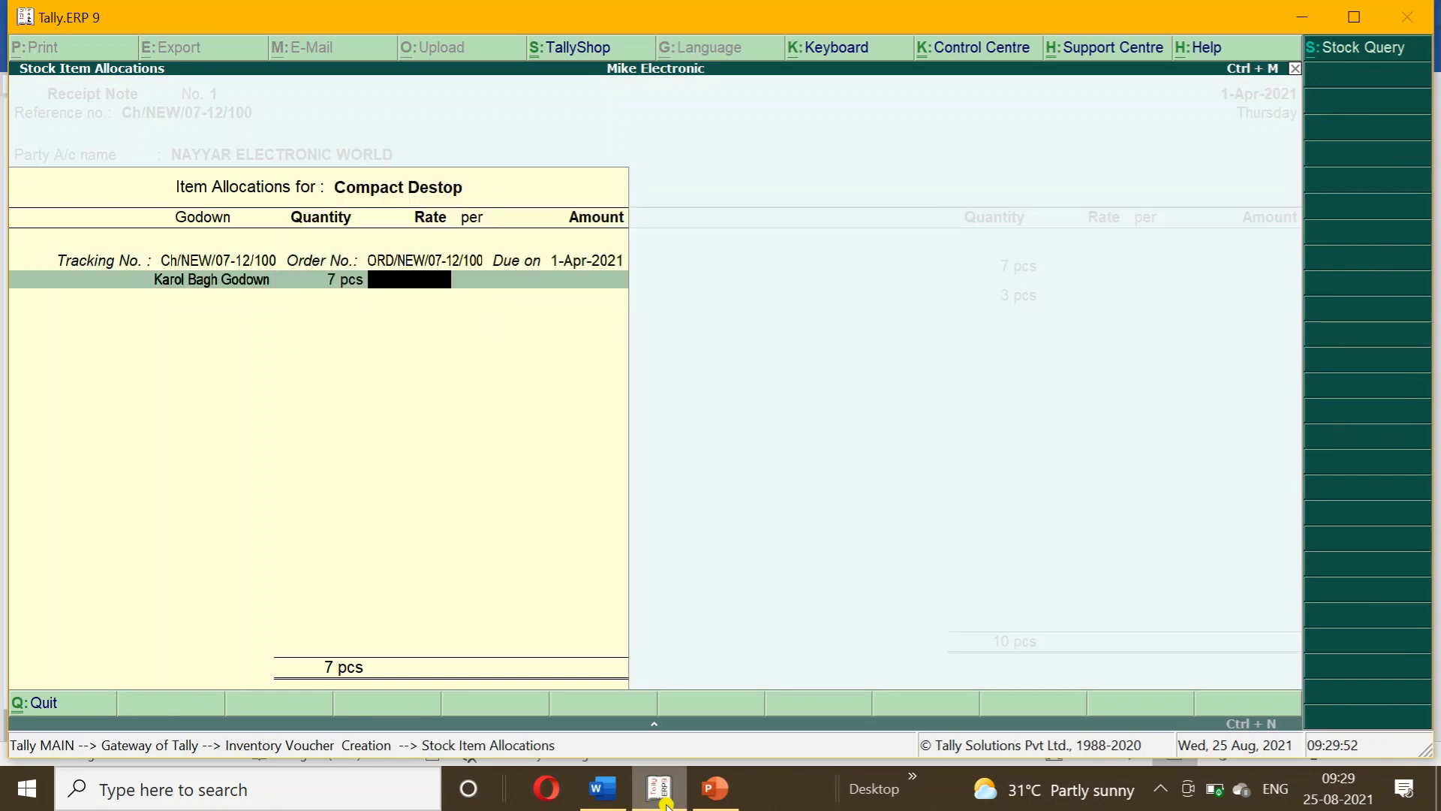
key(Return)
key(Return)
key(Return)
key(Return)
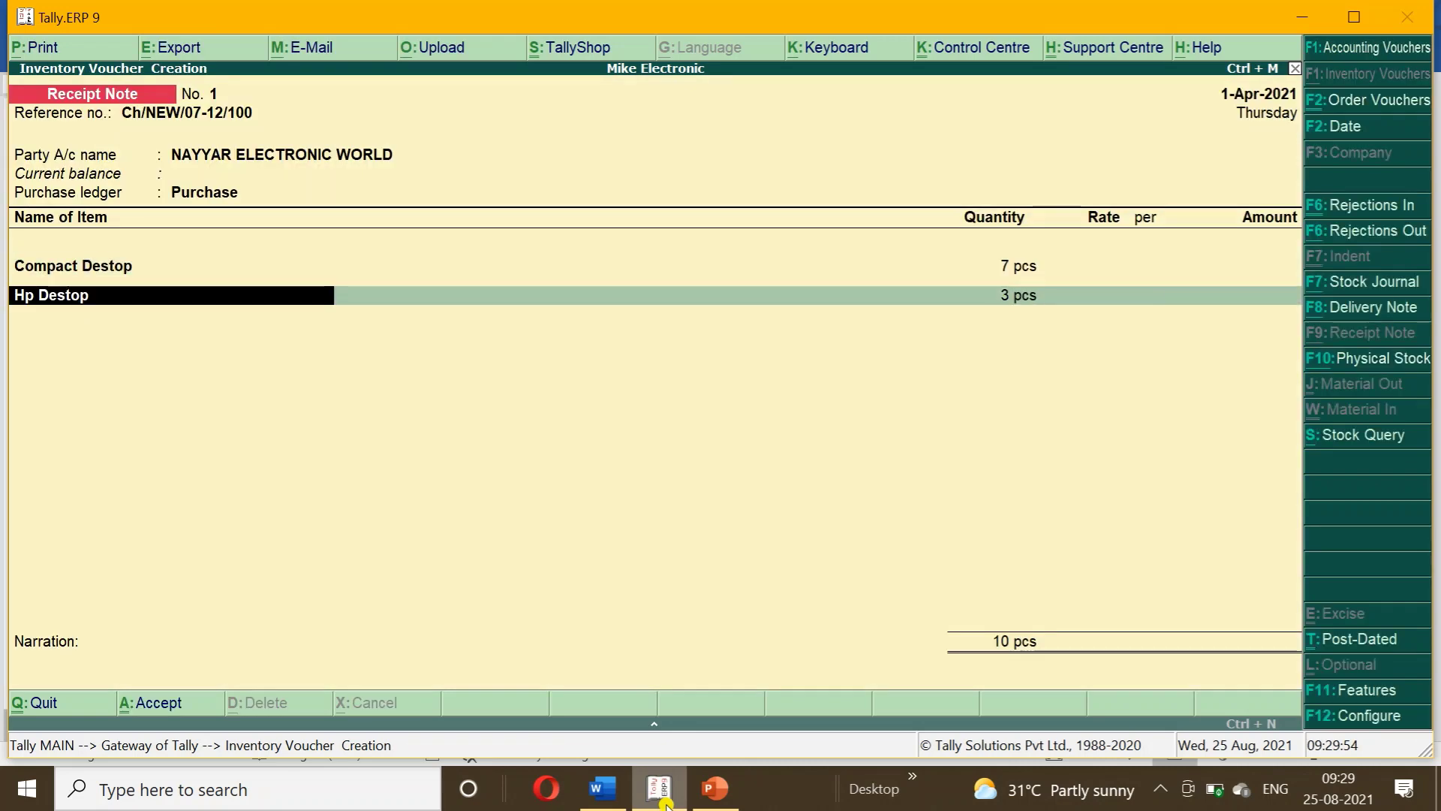
- Allocate 3 pcs of Hp Destop to Karol Bagh Godown under tracking number Ch/NEW/07-12/100 and save the receipt note
key(Return)
key(Return)
key(Return)
key(Return)
key(Return)
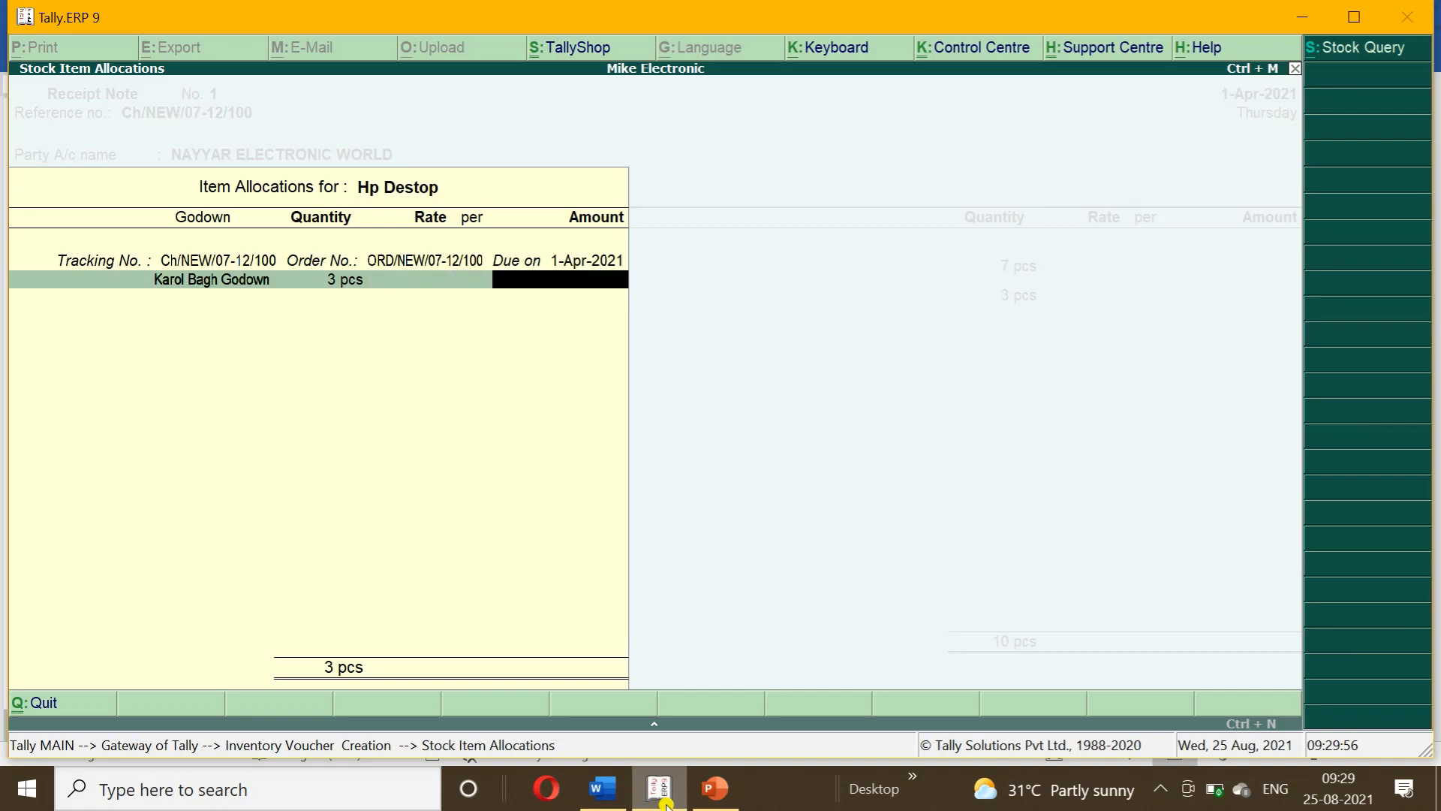
key(Return)
key(Return)
key(Return)
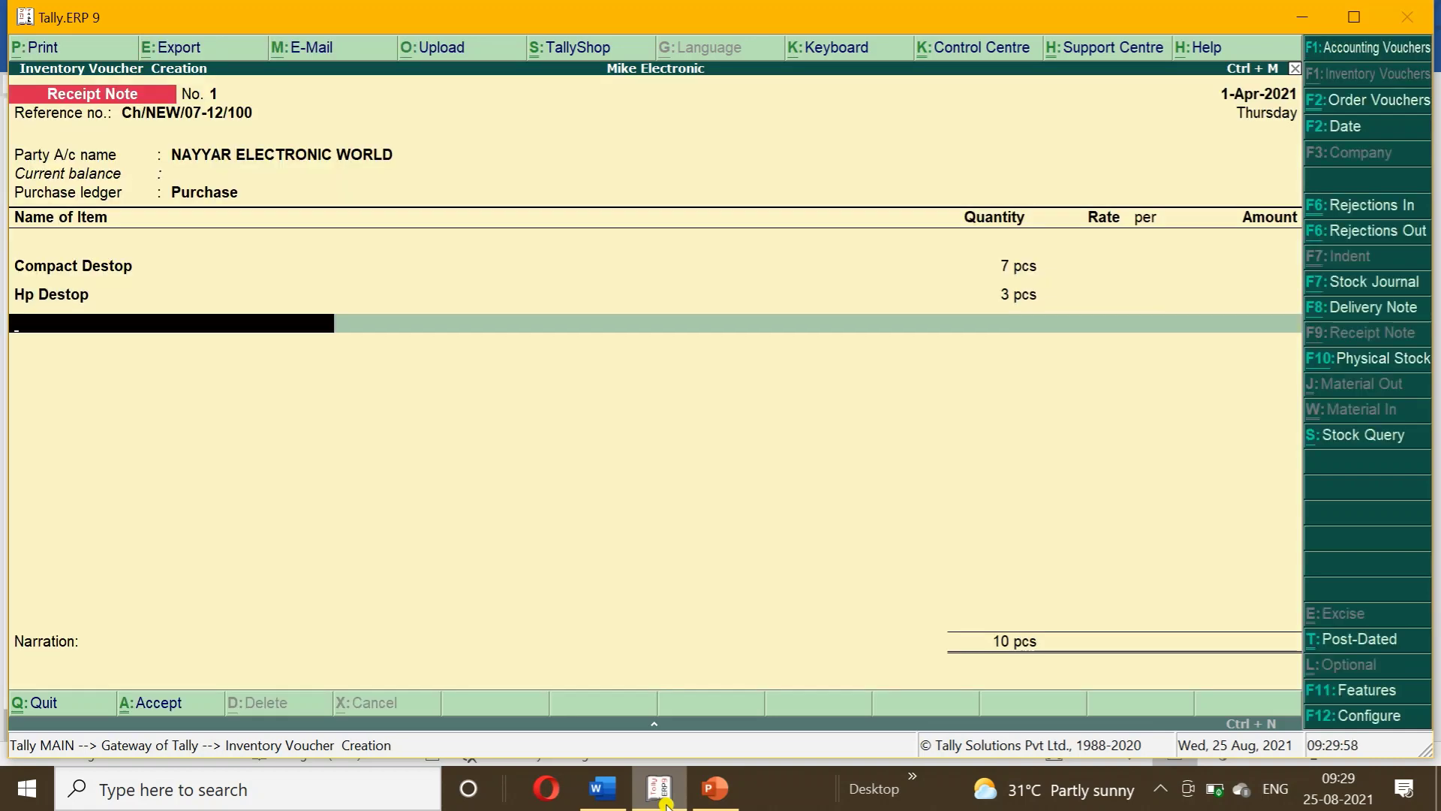
key(ctrl+a)
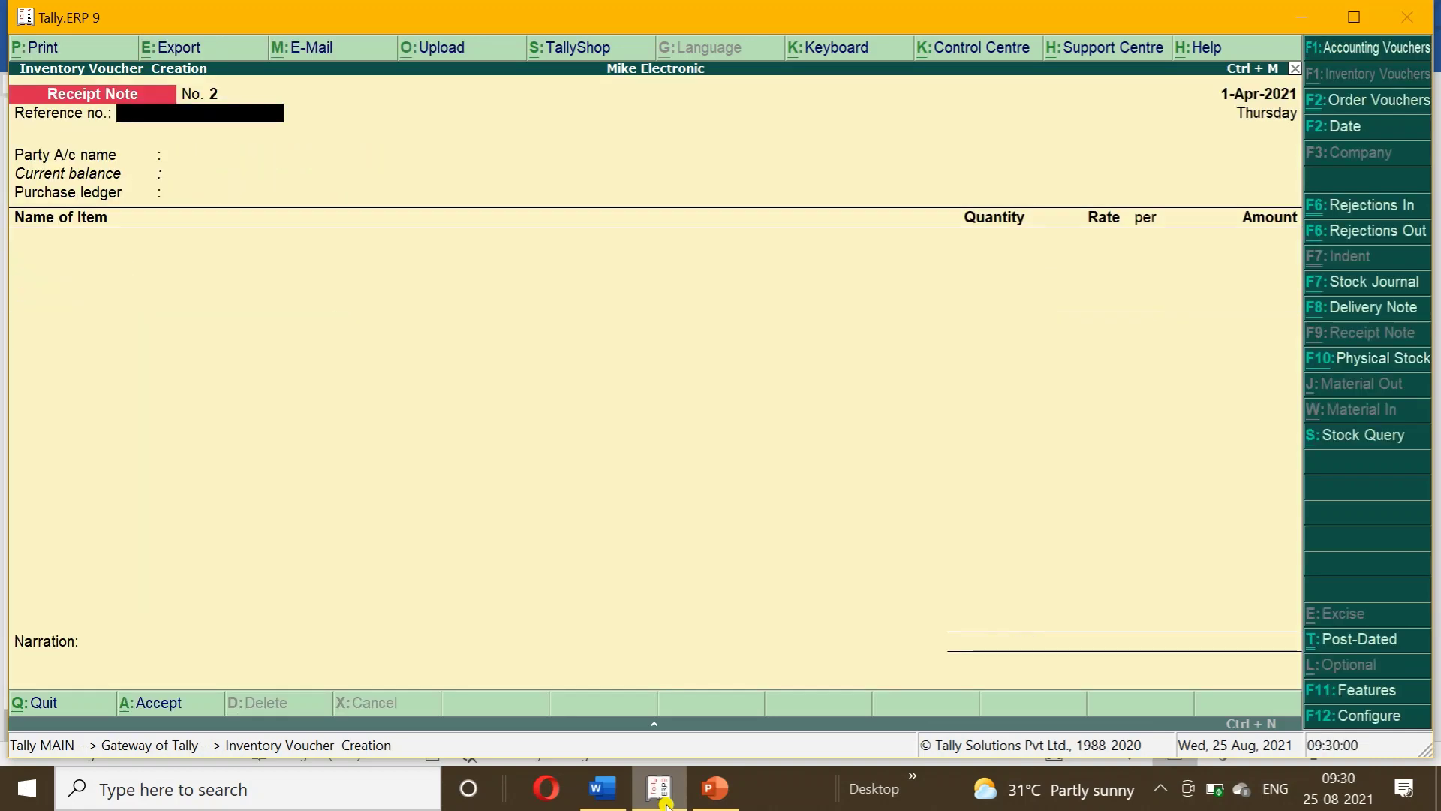
- Copy challan number Ch/SSC/07-12/101 from the Word document into the reference number of the second receipt note in Tally
click(623, 794)
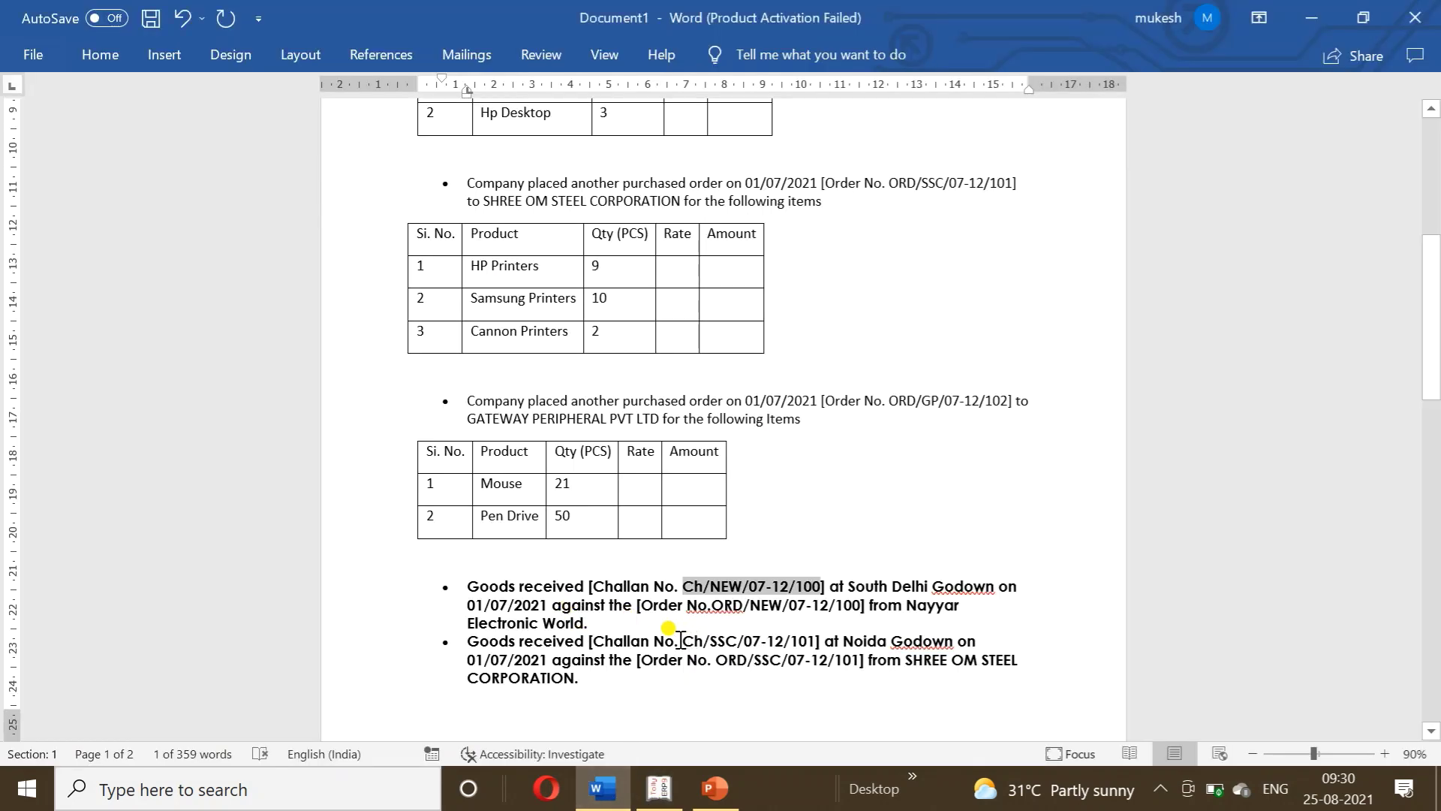
drag(685, 638, 766, 641)
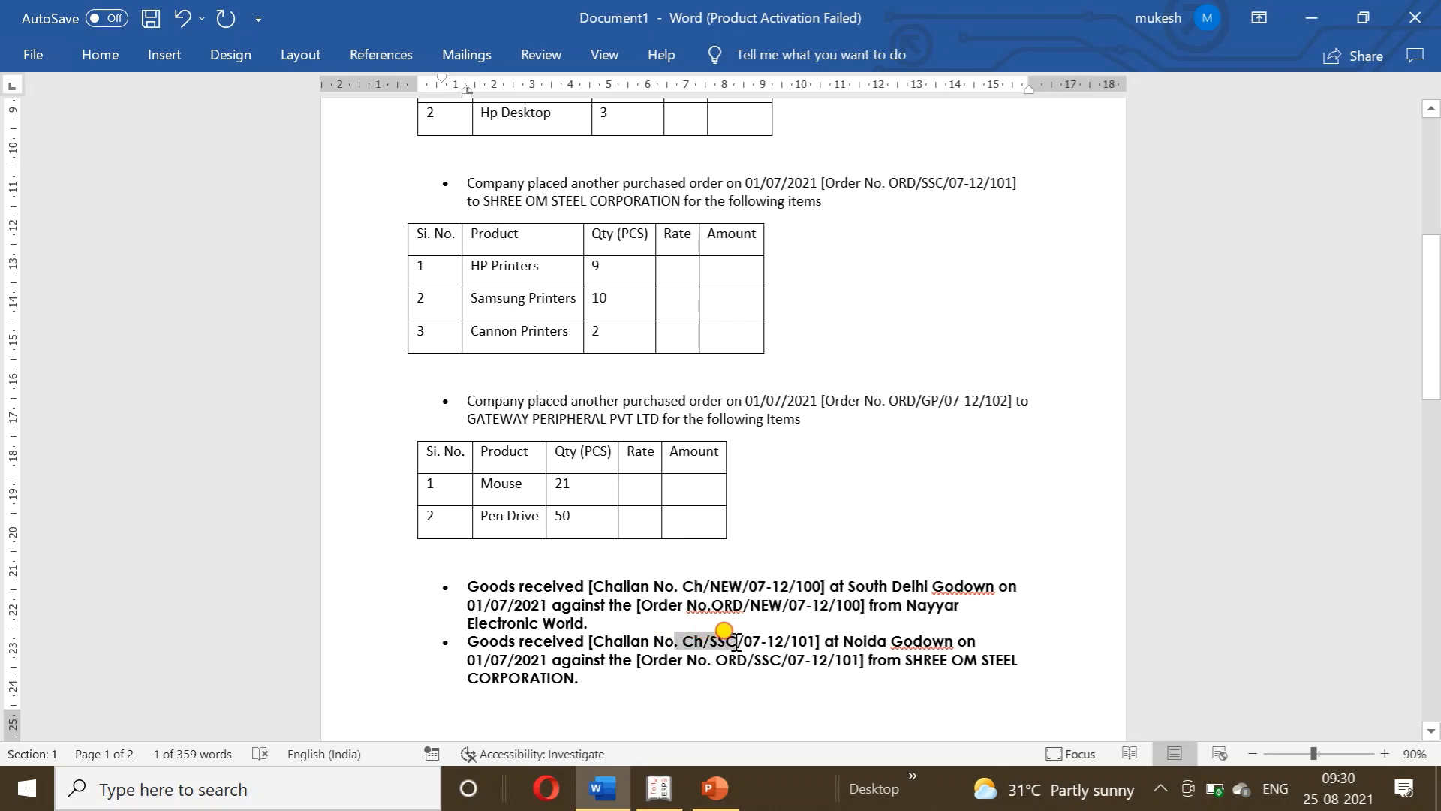
click(684, 640)
drag(685, 640, 807, 643)
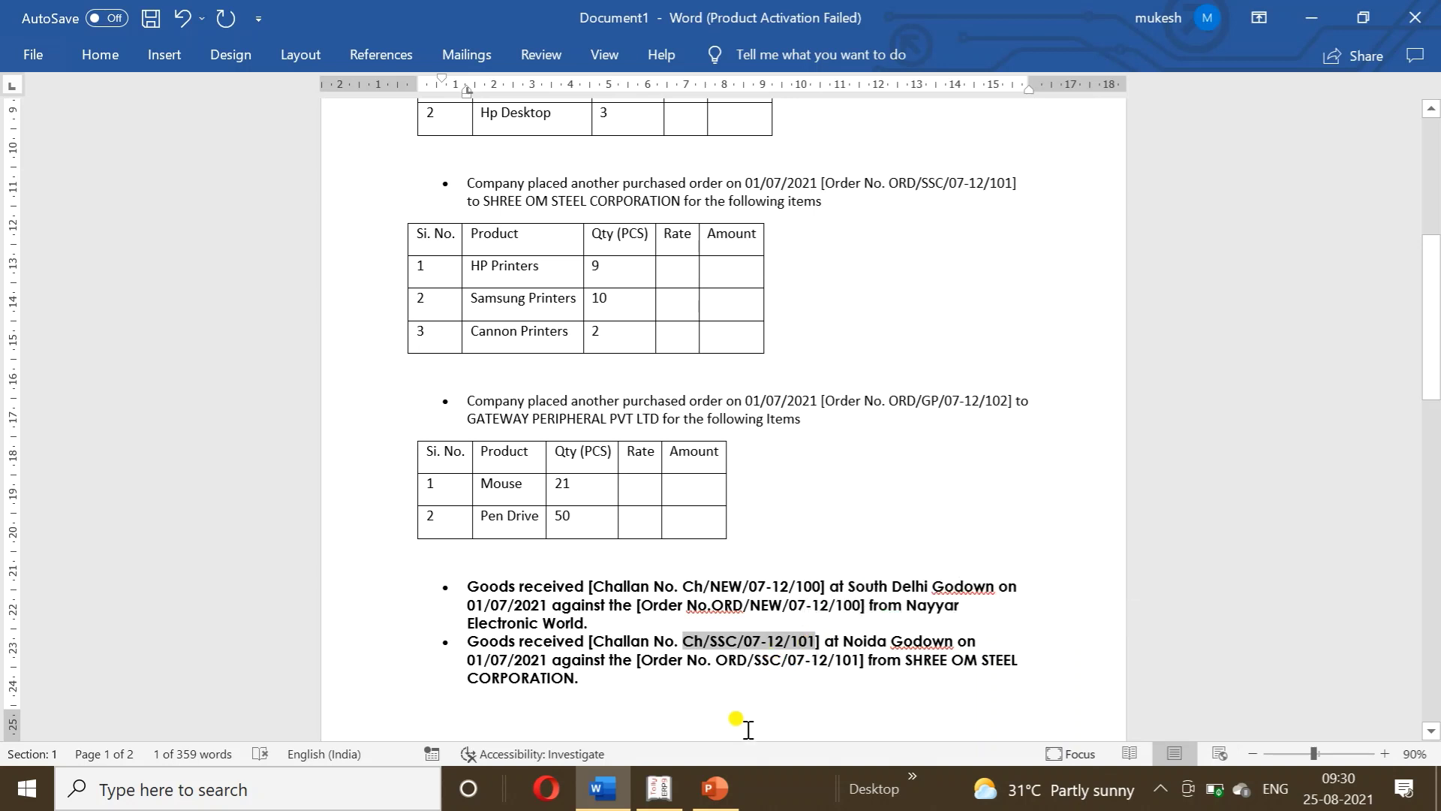
click(642, 800)
key(ctrl+alt+v)
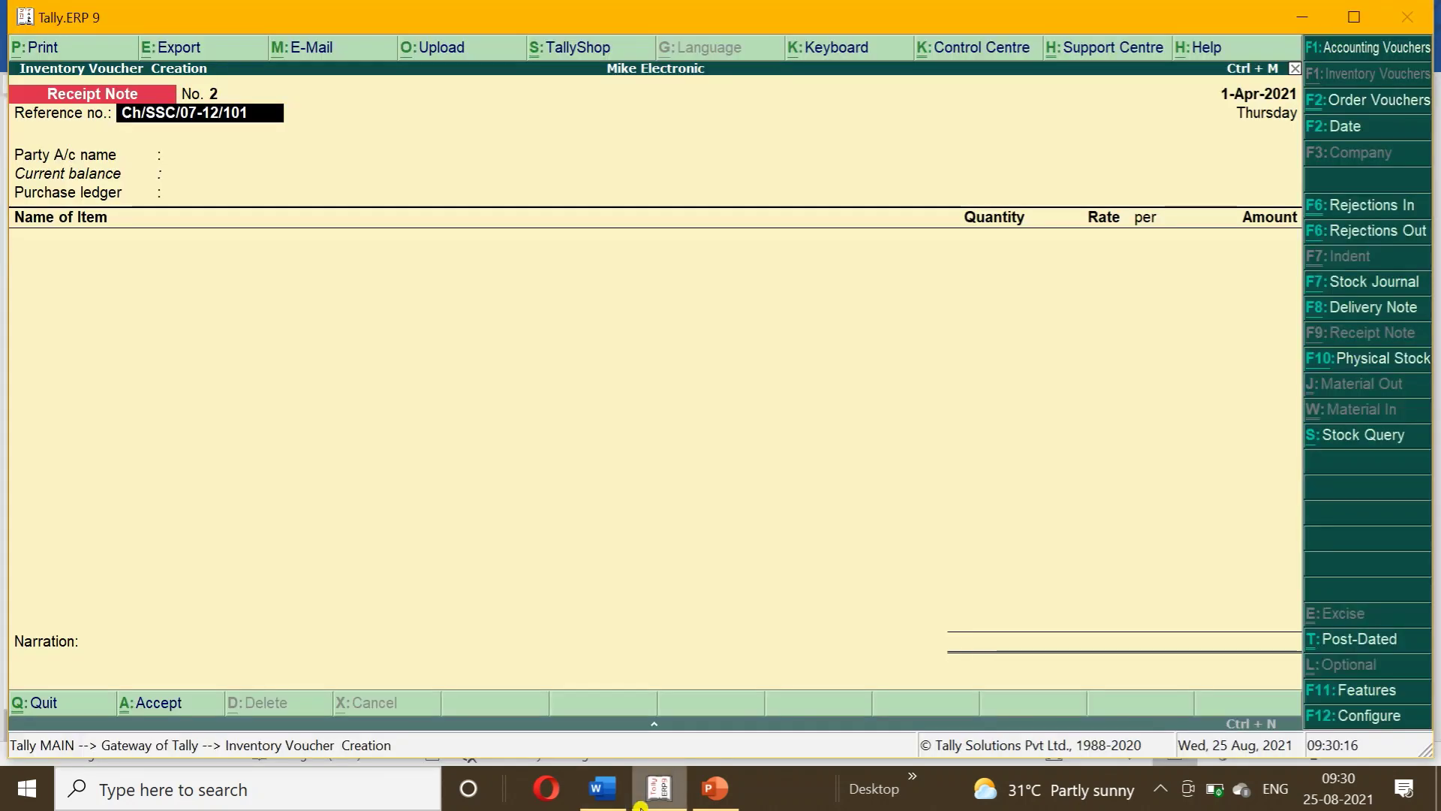
key(Return)
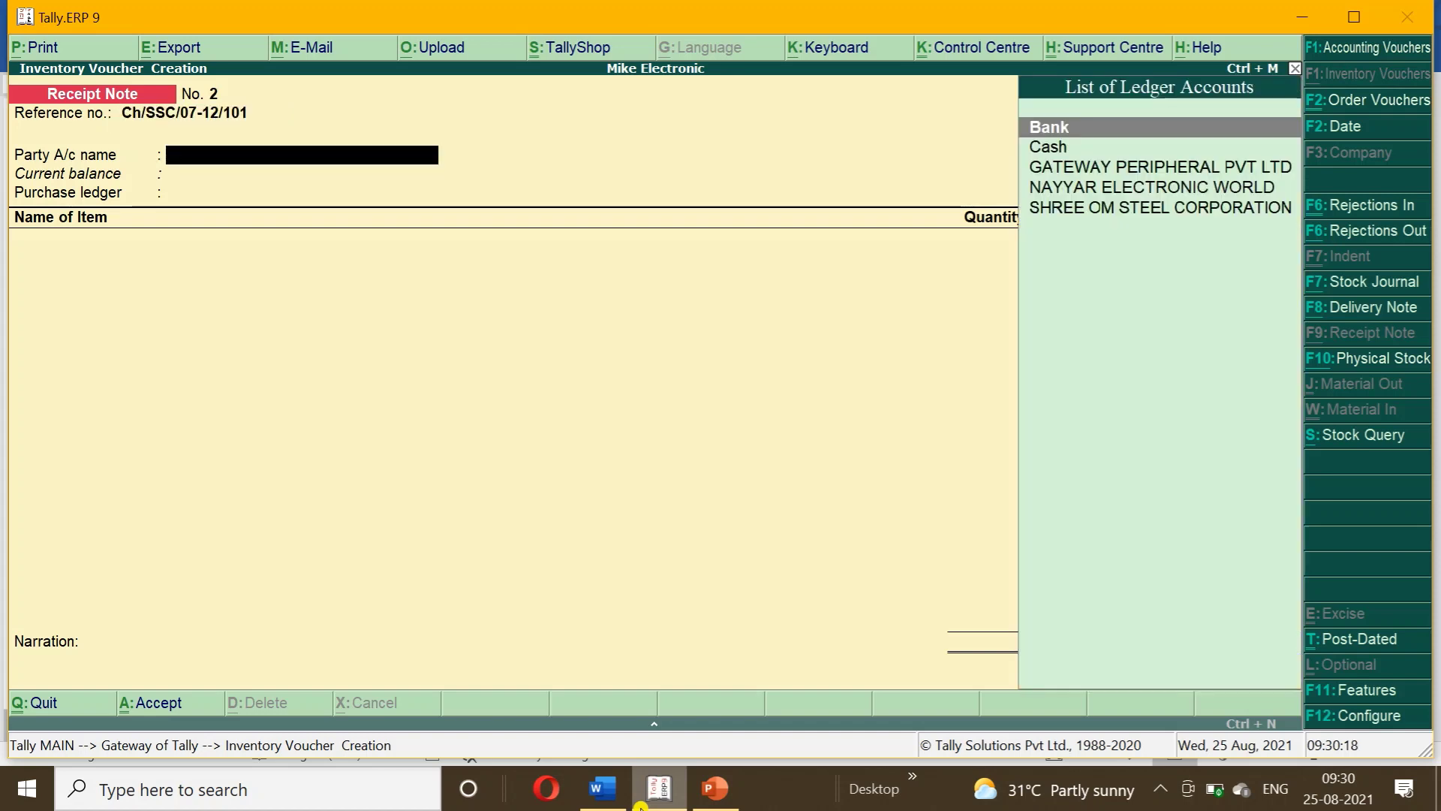
- Set the second receipt note's party account to SHREE OM STEEL CORPORATION
key(Down)
key(Down)
key(Down)
key(Down)
key(Return)
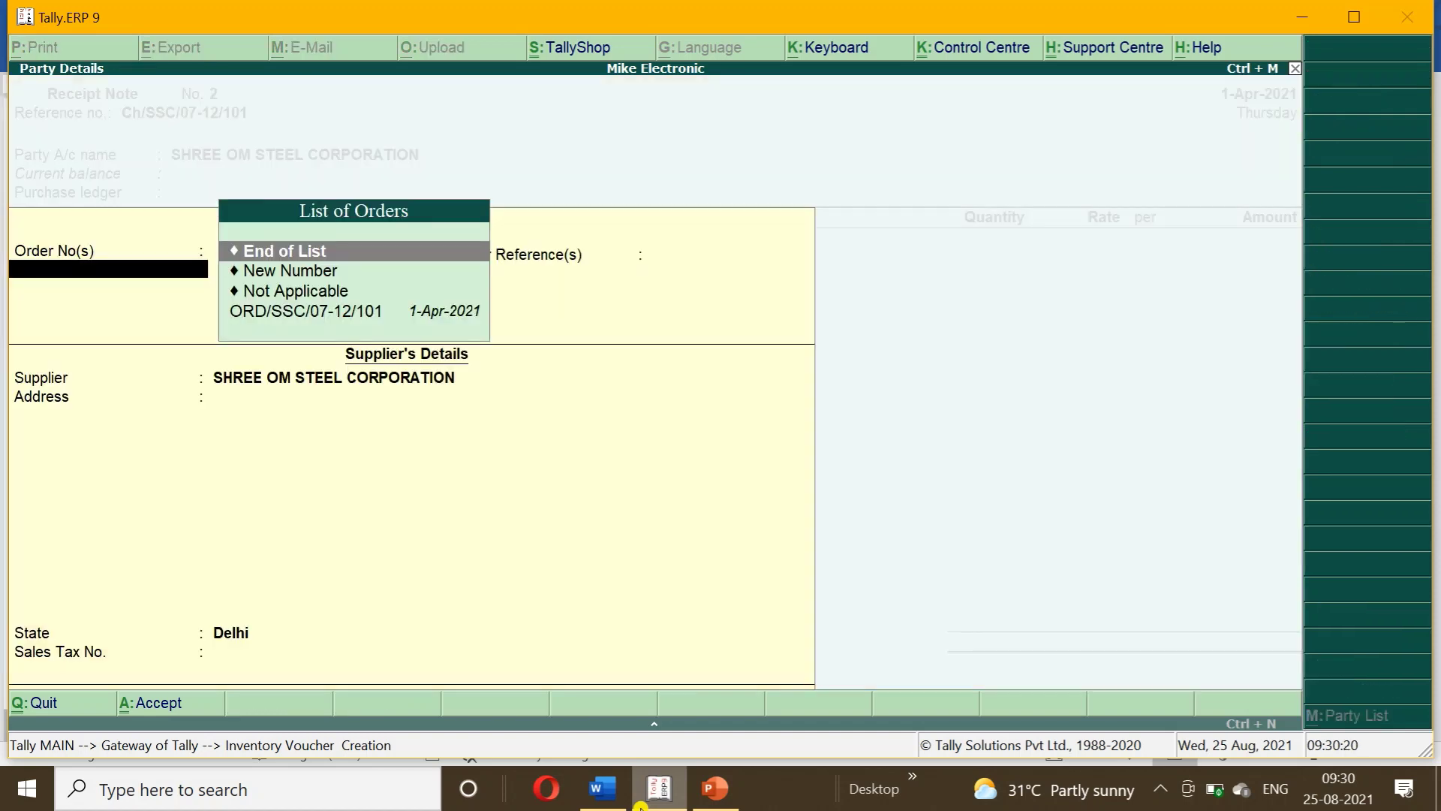
- Load the items of the supplier's pending purchase order under the Purchase ledger and save the second receipt note
key(Down)
key(Down)
key(Down)
key(Return)
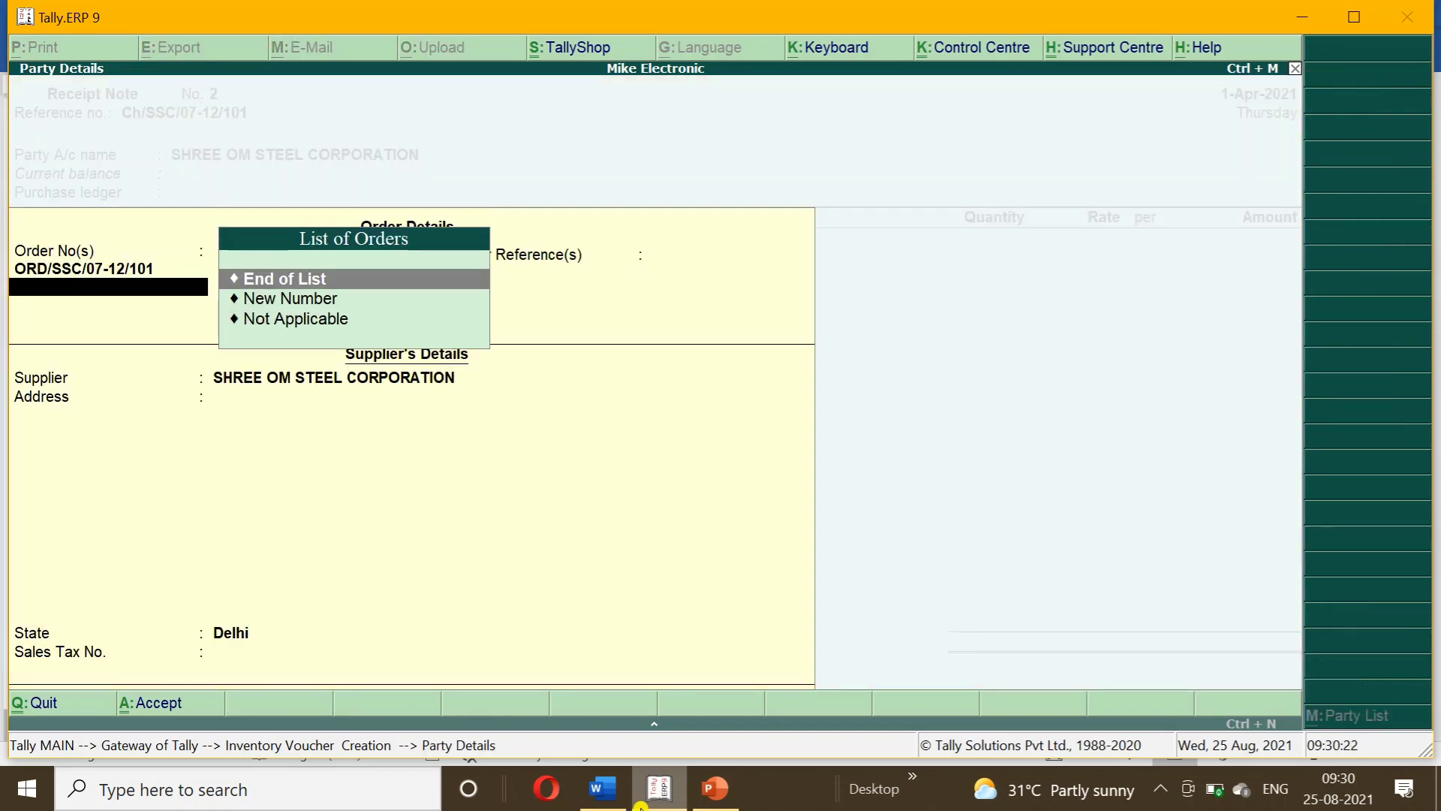
key(Return)
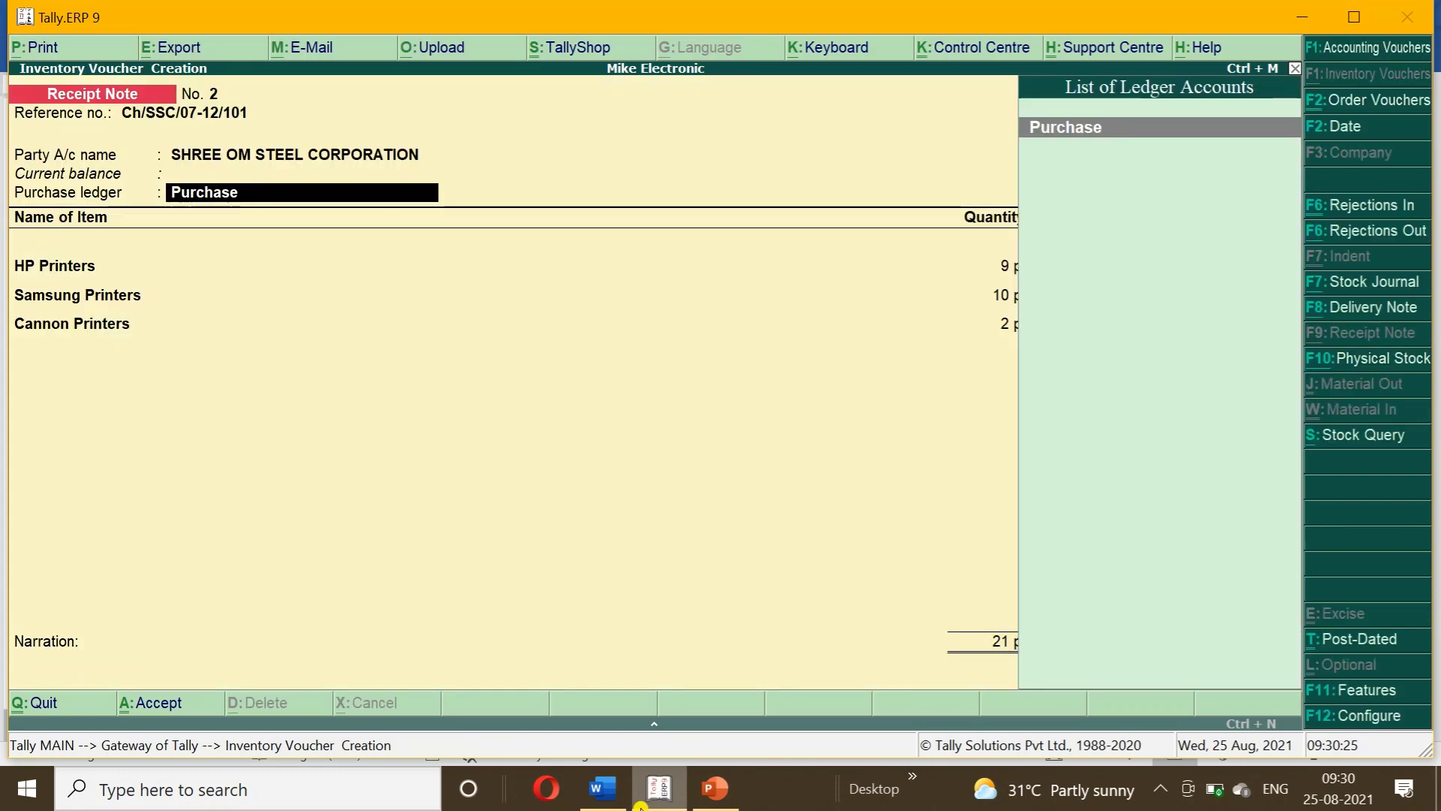
key(Return)
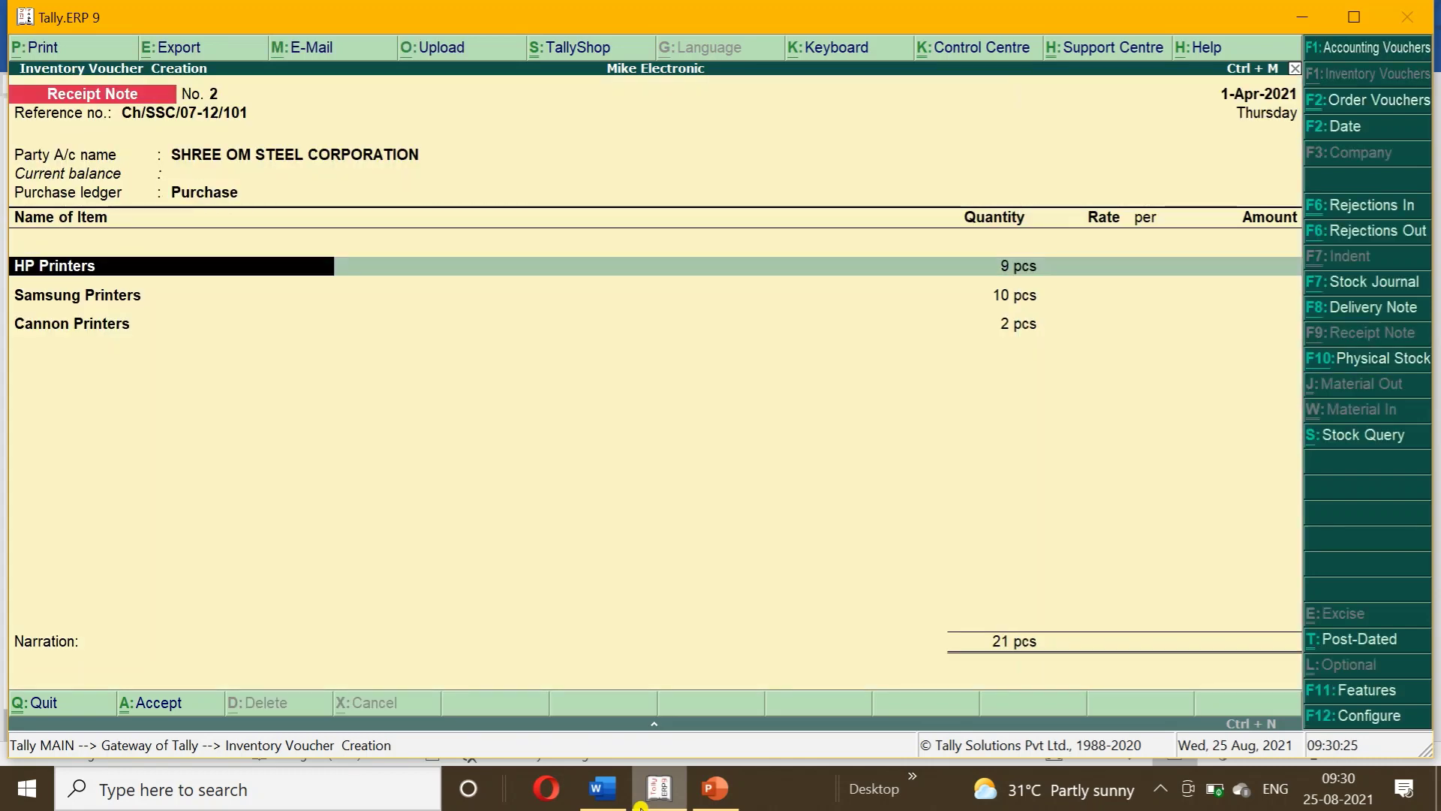
key(ctrl+a)
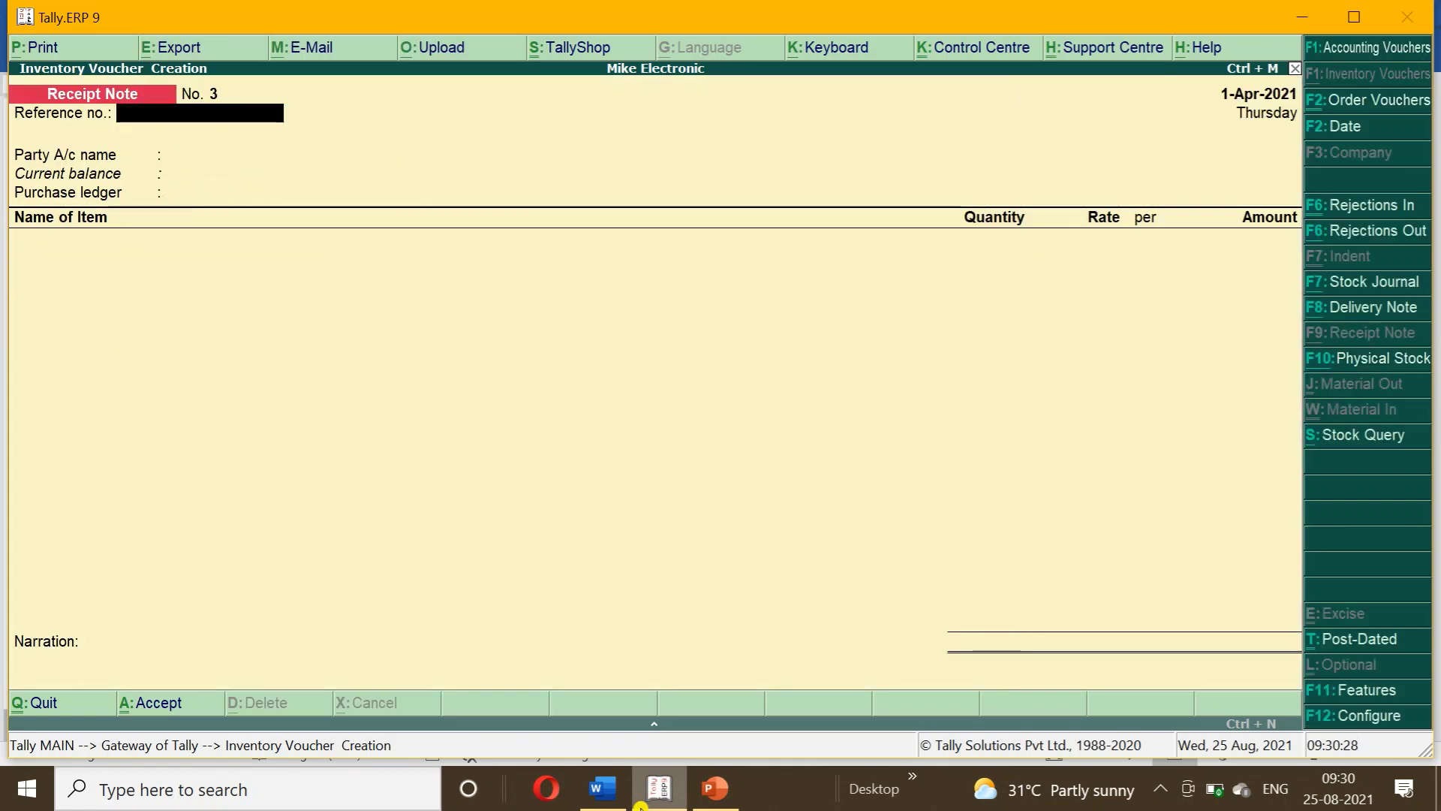
- Copy challan number Ch/GP/07-12/102 from the Word document into the reference number of the third receipt note in Tally
click(608, 788)
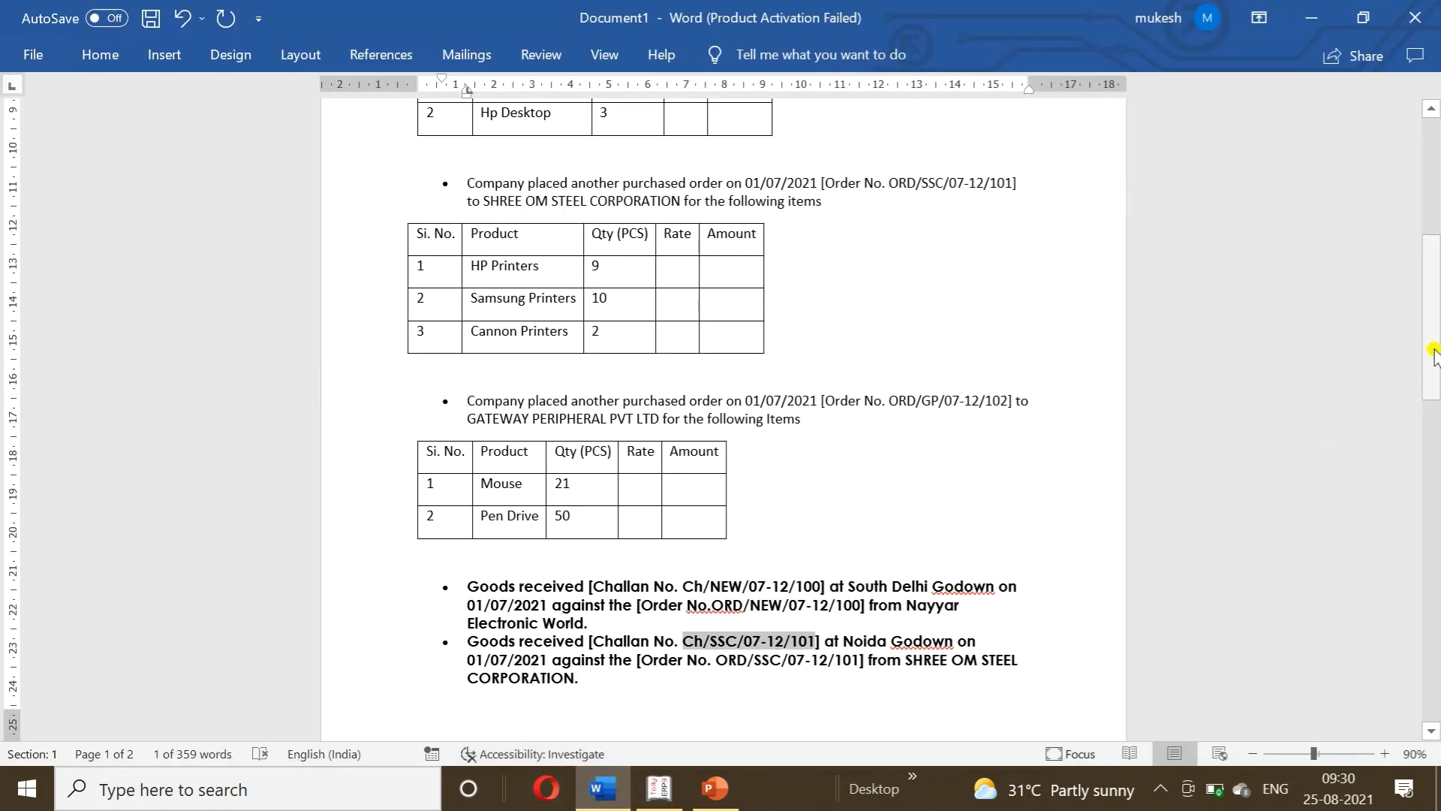
drag(1432, 349, 1434, 488)
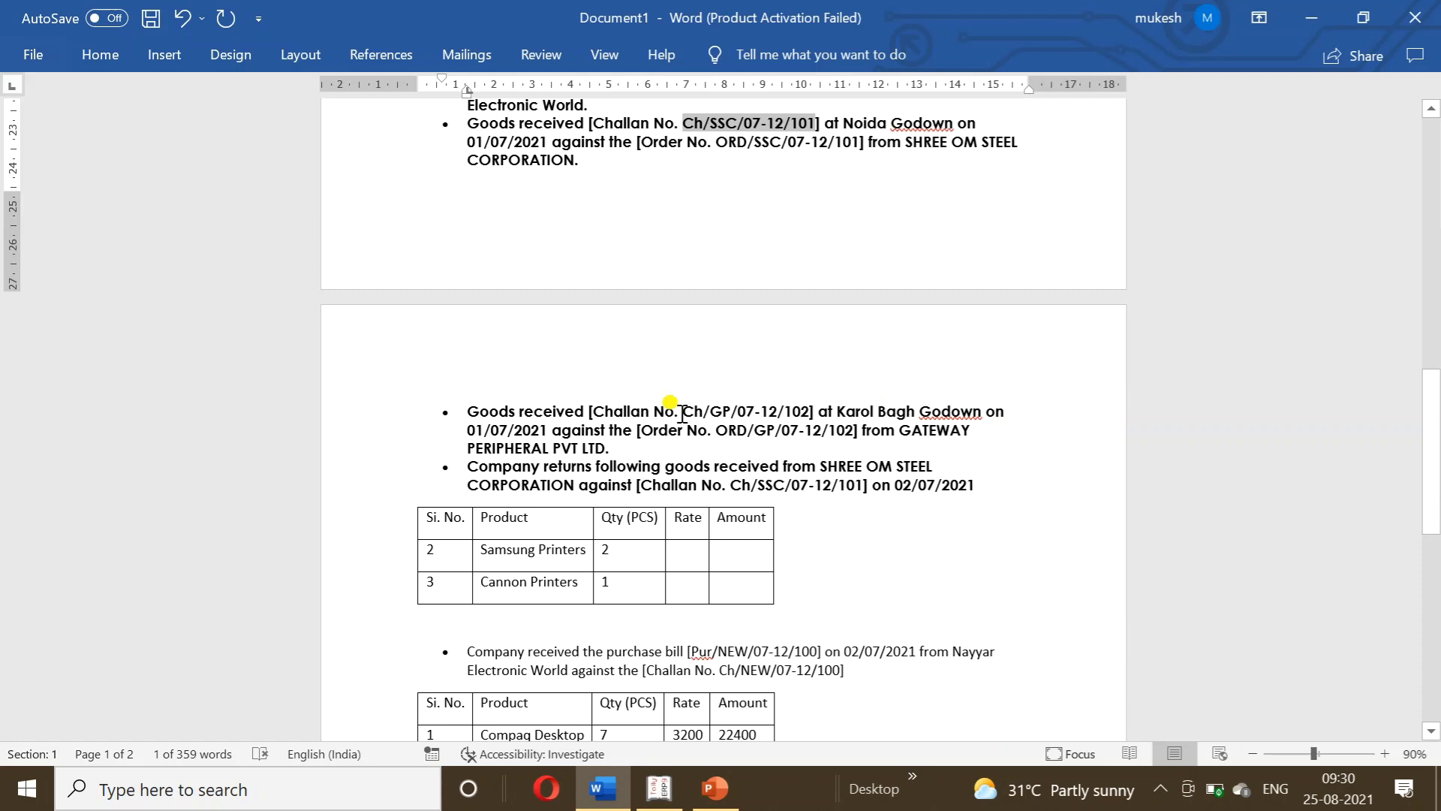
drag(683, 412, 807, 417)
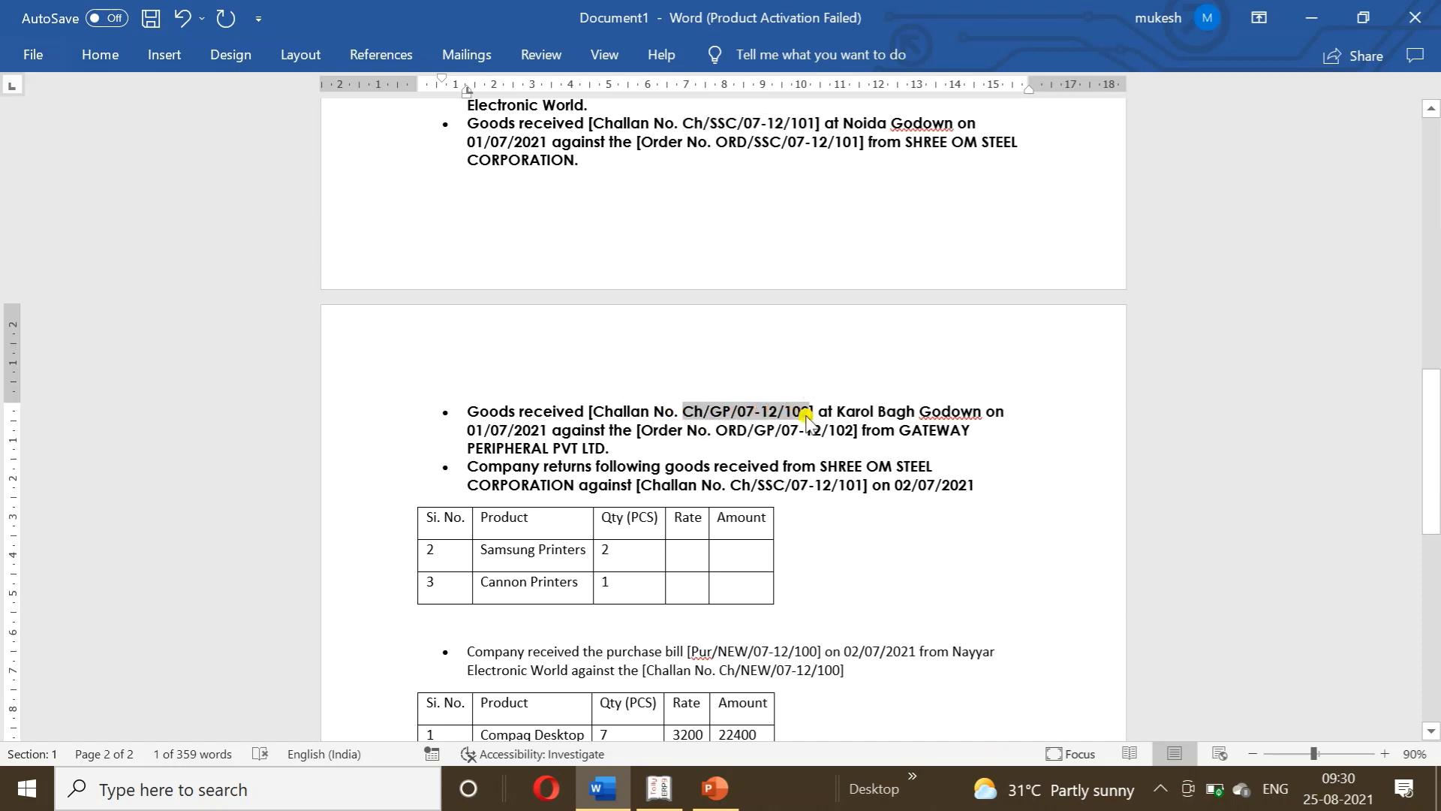
click(670, 792)
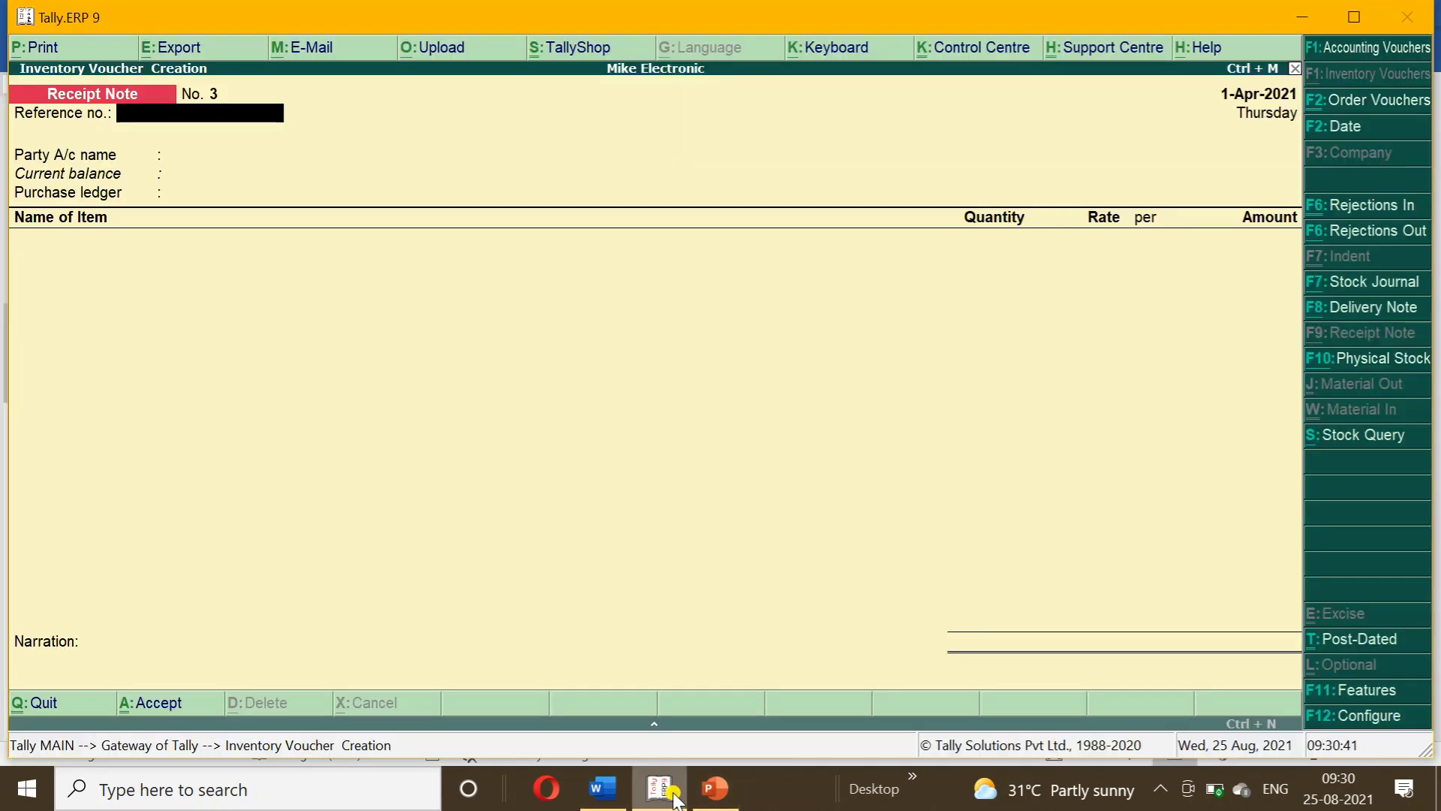
key(ctrl+alt+v)
key(Return)
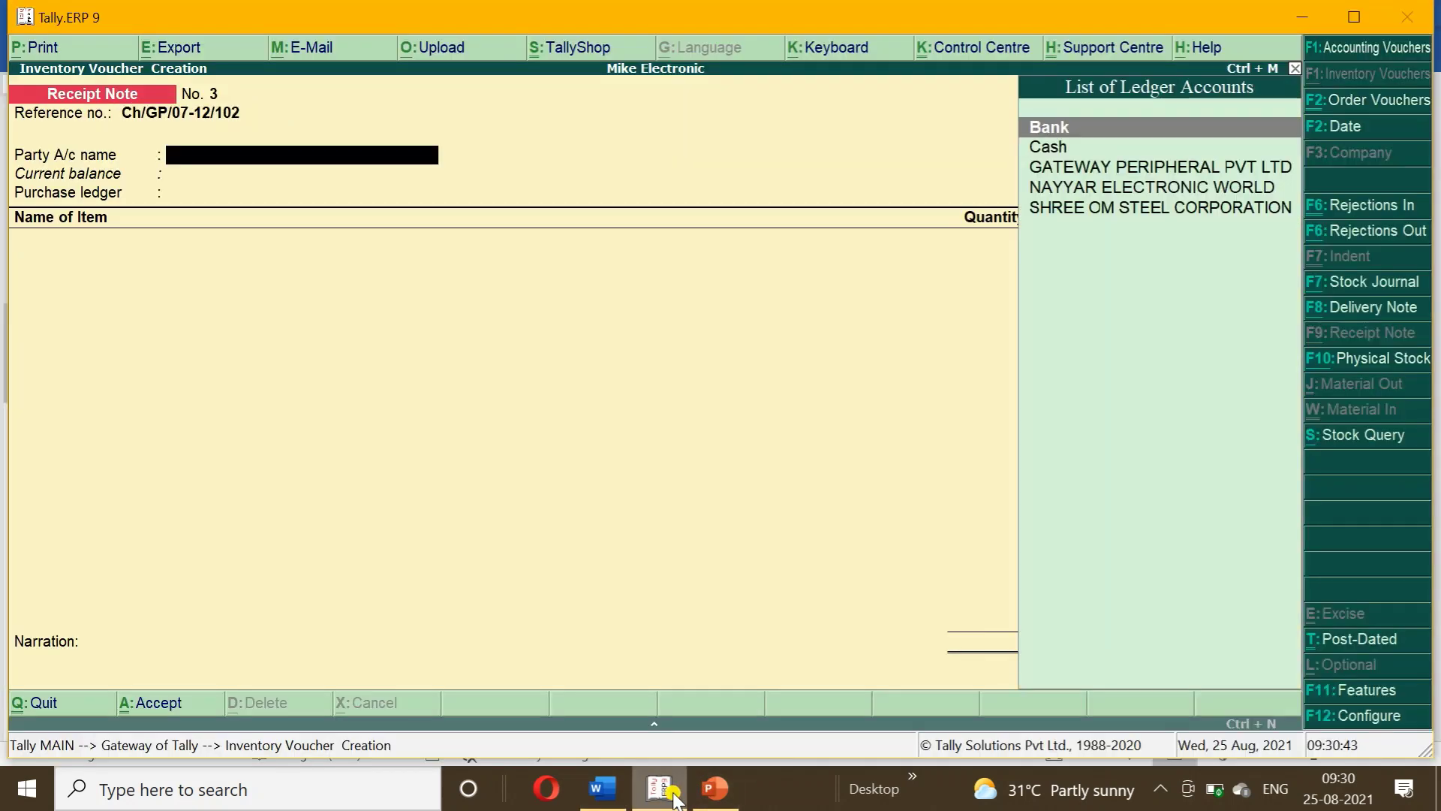
- Set the third receipt note's party account to GATEWAY PERIPHERAL PVT LTD and link it to order ORD/GP/07-12/102
key(Down)
key(Down)
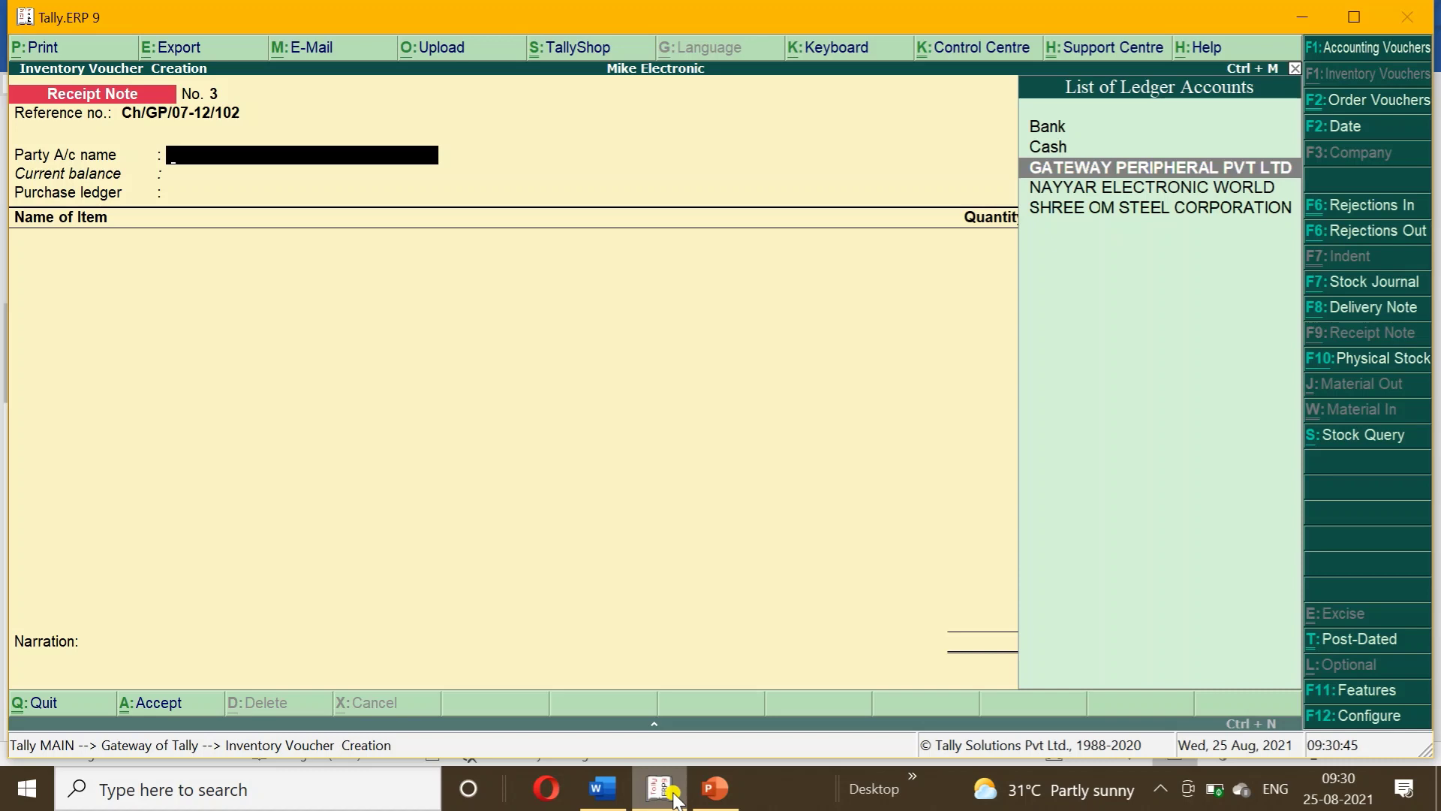
key(Return)
key(Down)
key(Down)
key(Down)
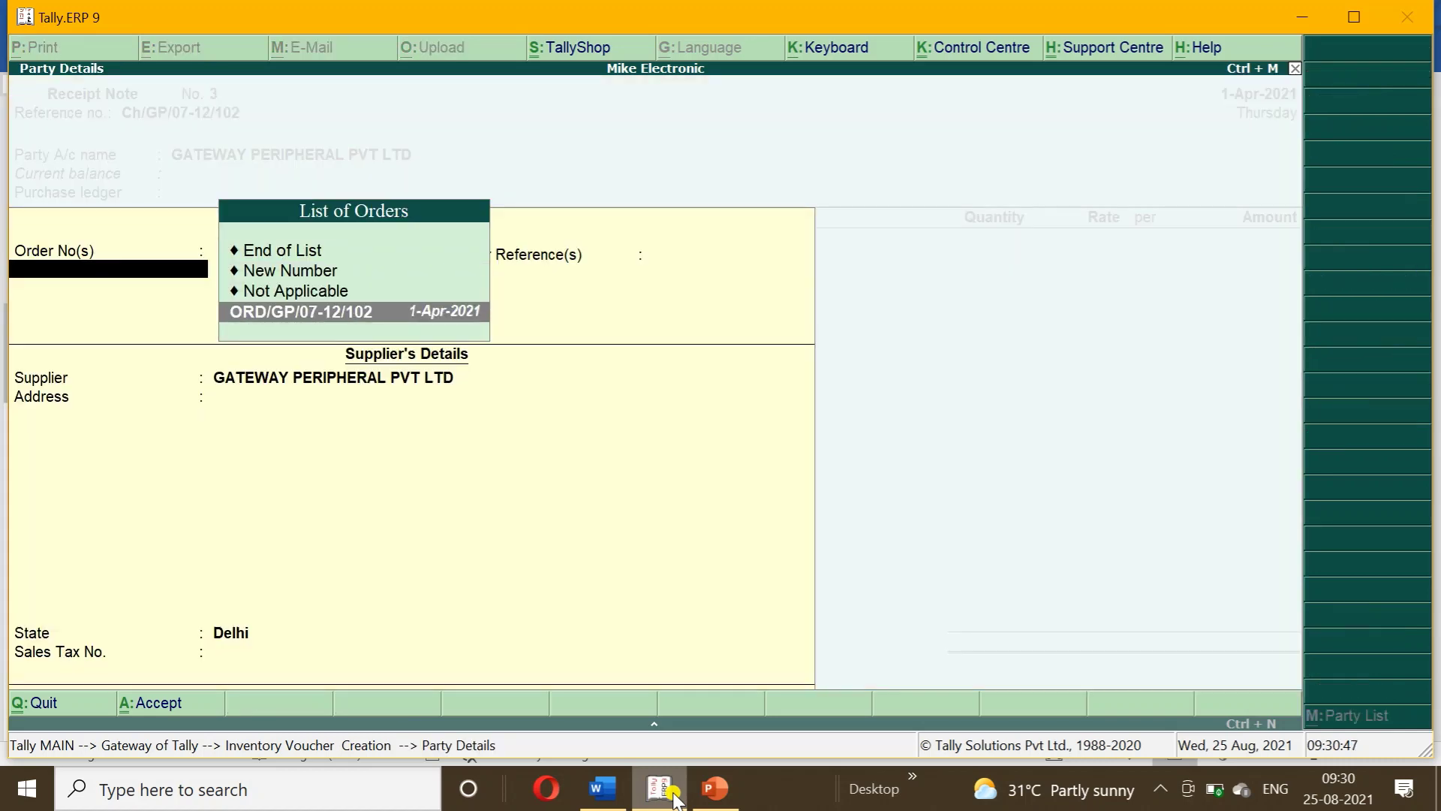
key(Return)
key(Return)
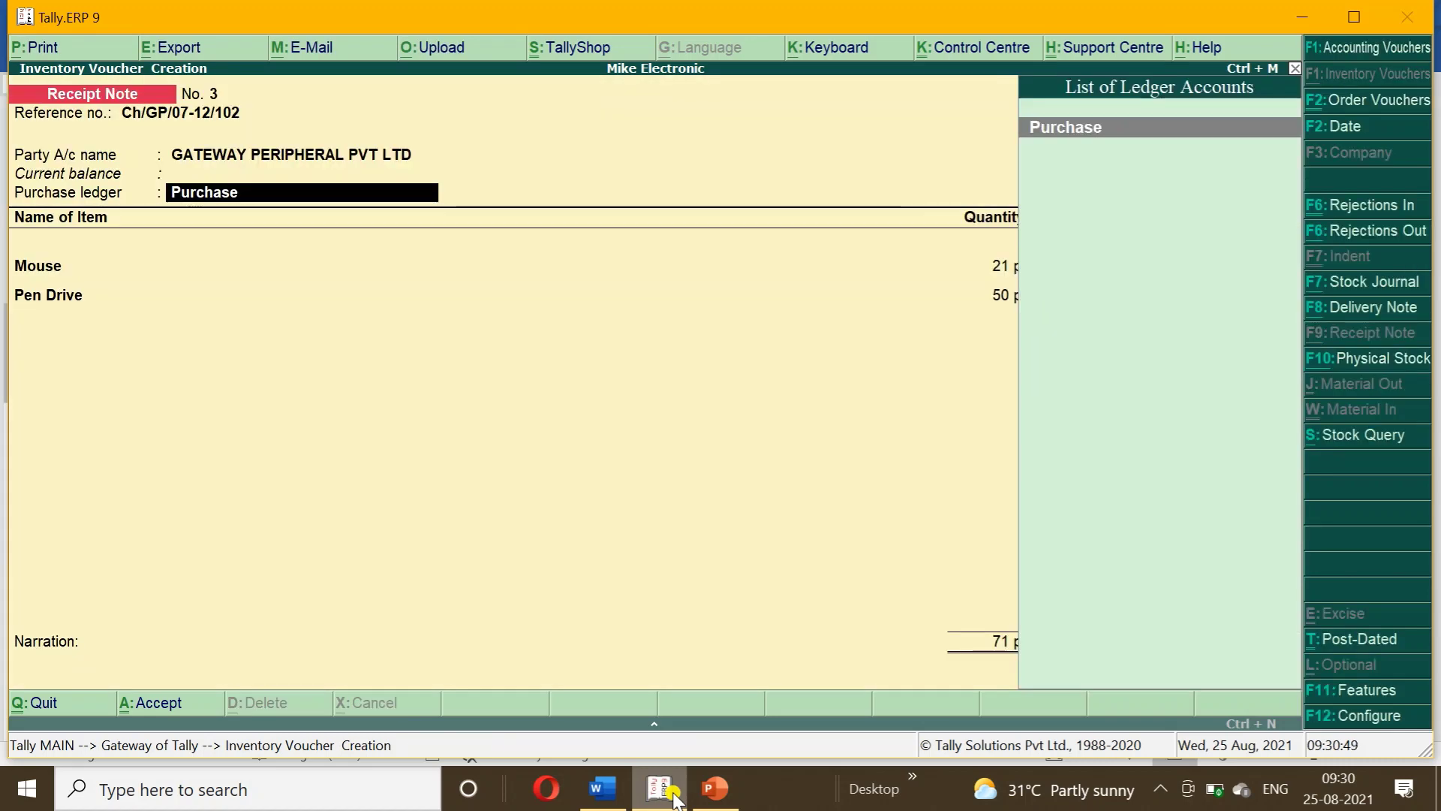
- Book the Mouse and Pen Drive items under the Purchase ledger and save the third receipt note
key(Return)
key(Return)
key(Return)
key(Return)
key(Return)
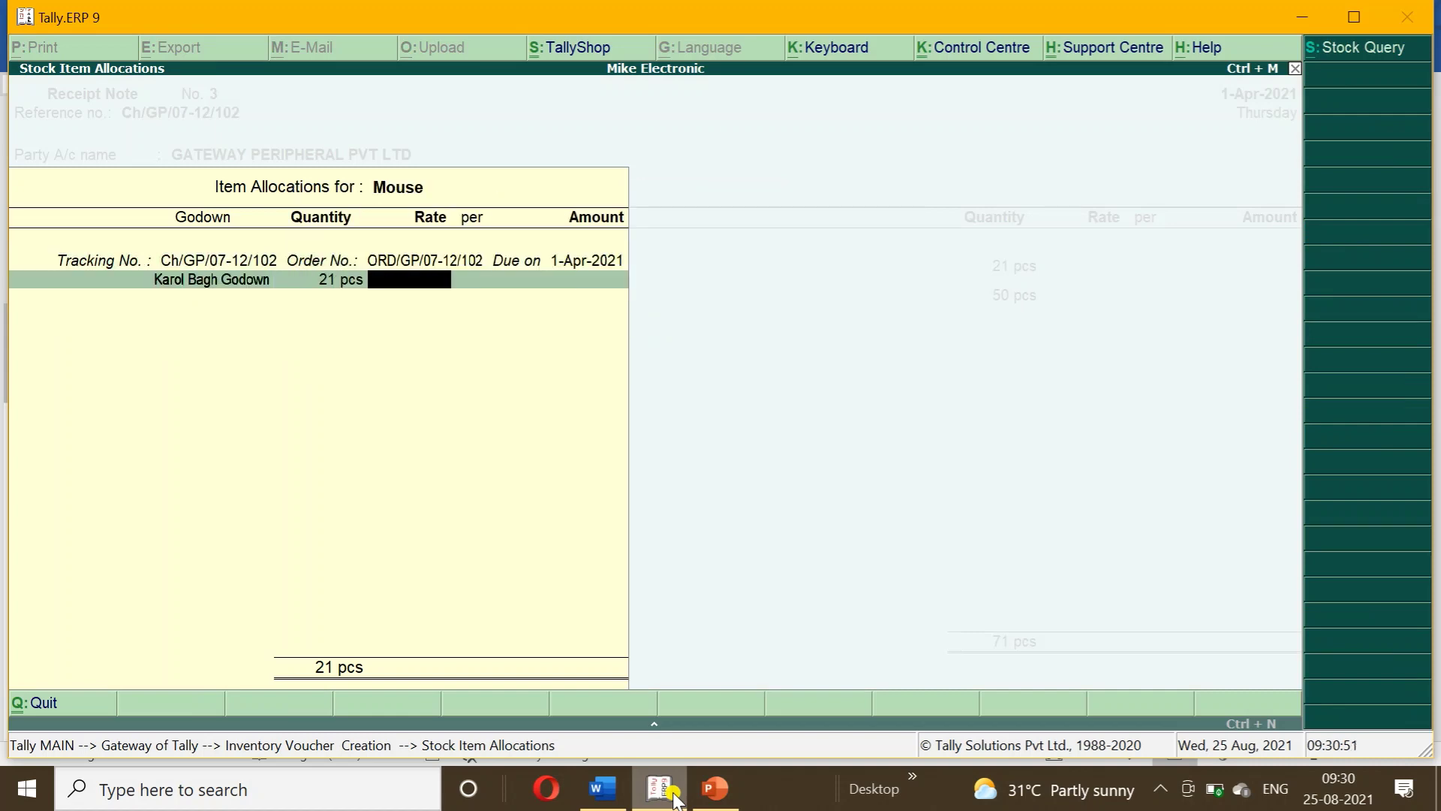
key(Return)
key(Return)
key(Return)
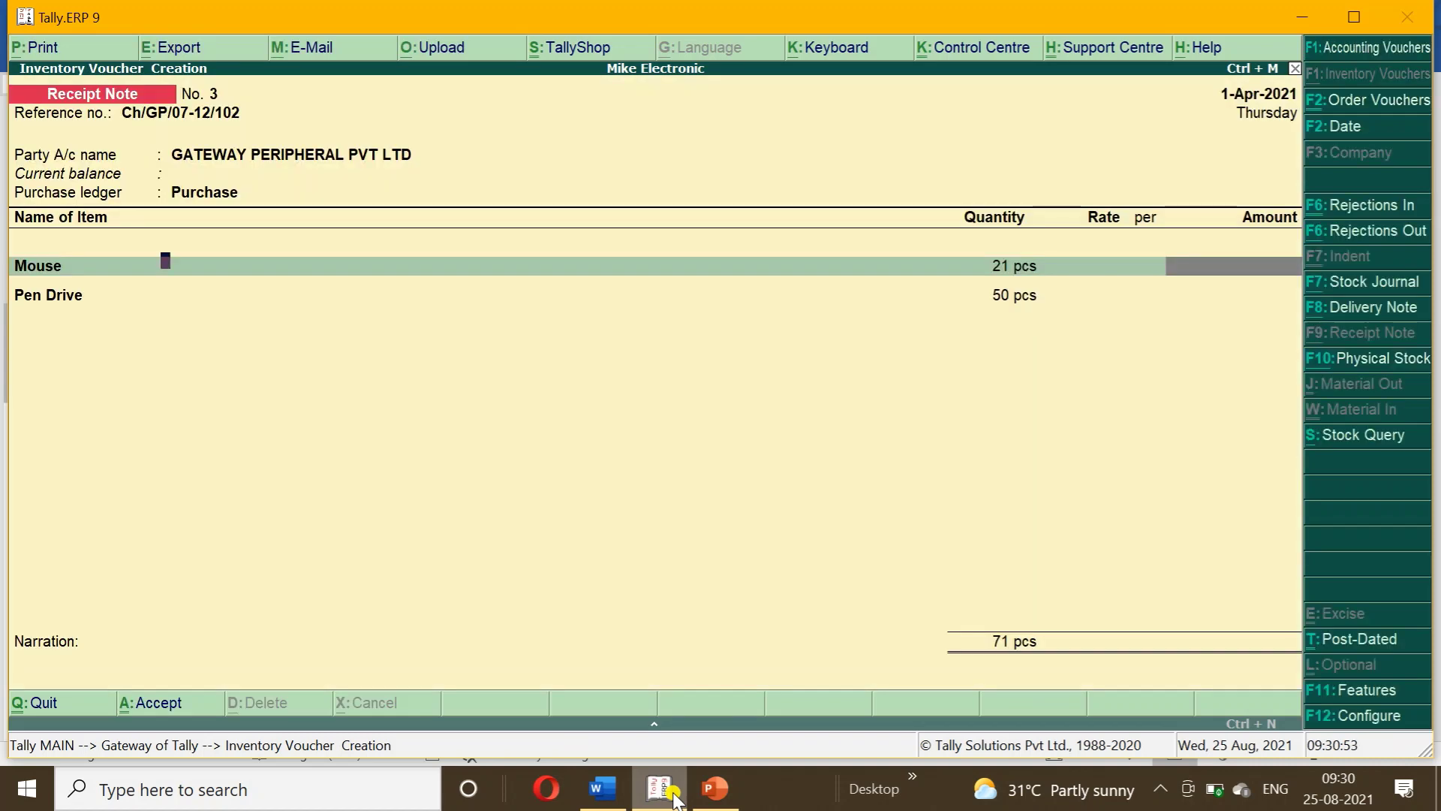
key(ctrl+a)
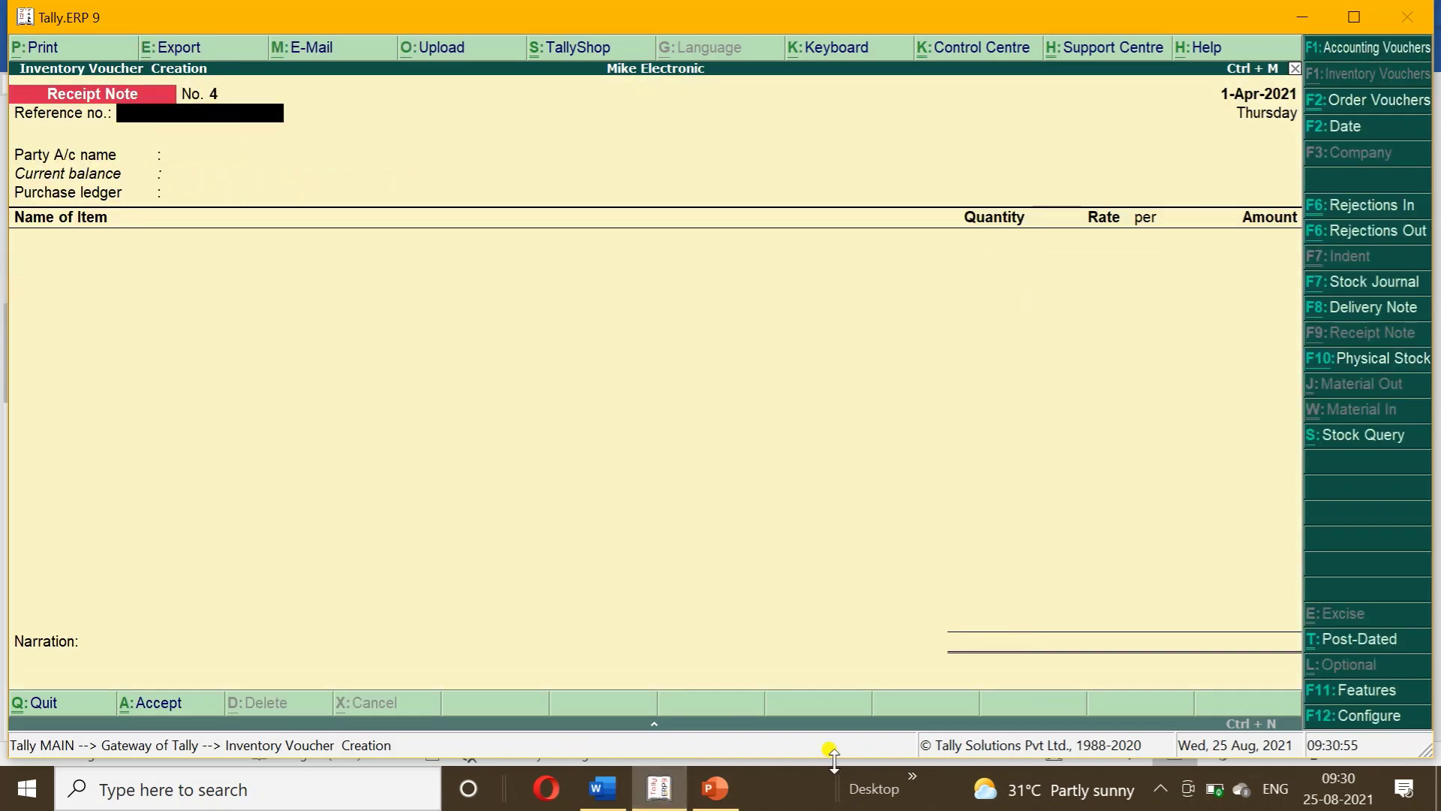
- Review the Purchase Cycle slide in PowerPoint and the goods return to SHREE OM STEEL CORPORATION in the Word document
click(727, 791)
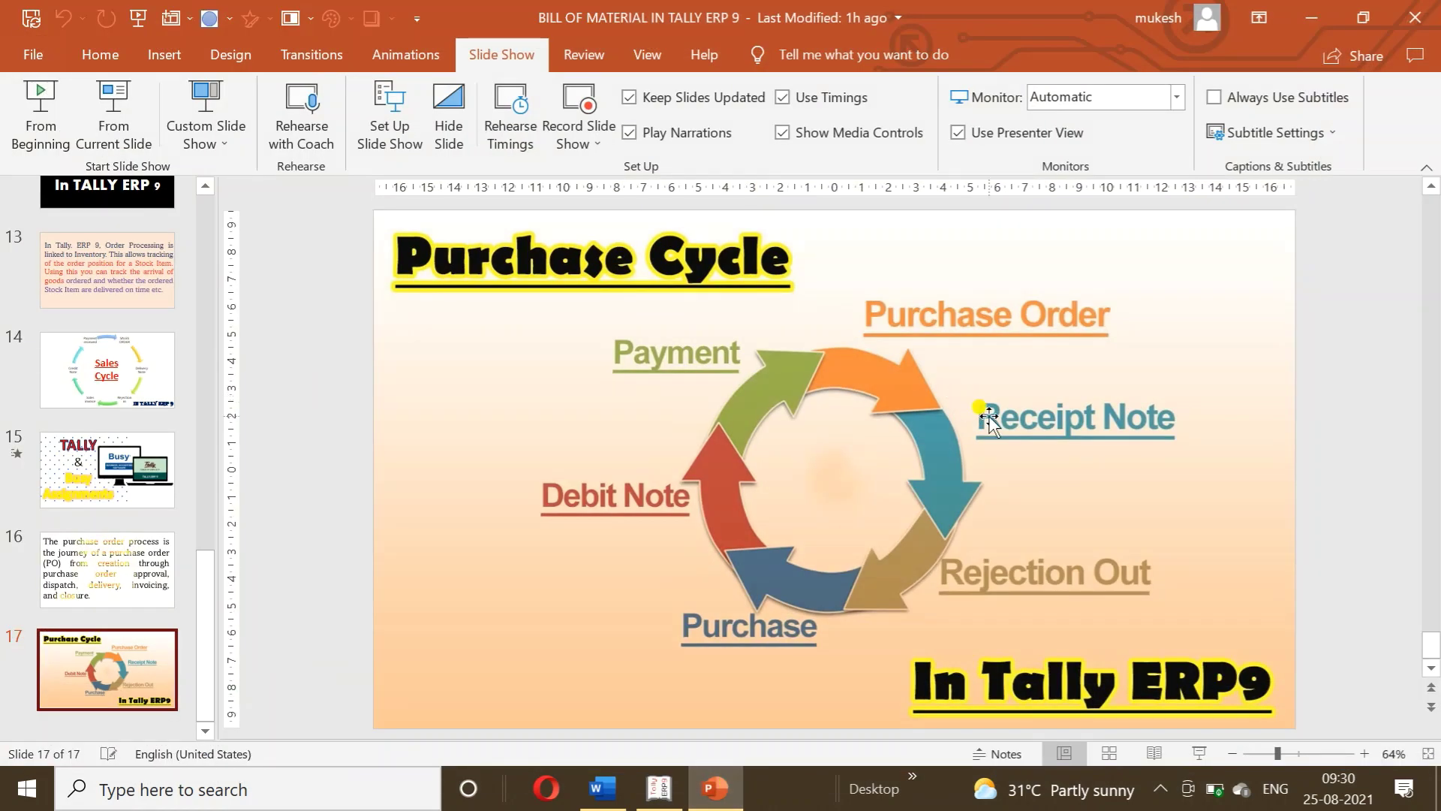
click(628, 792)
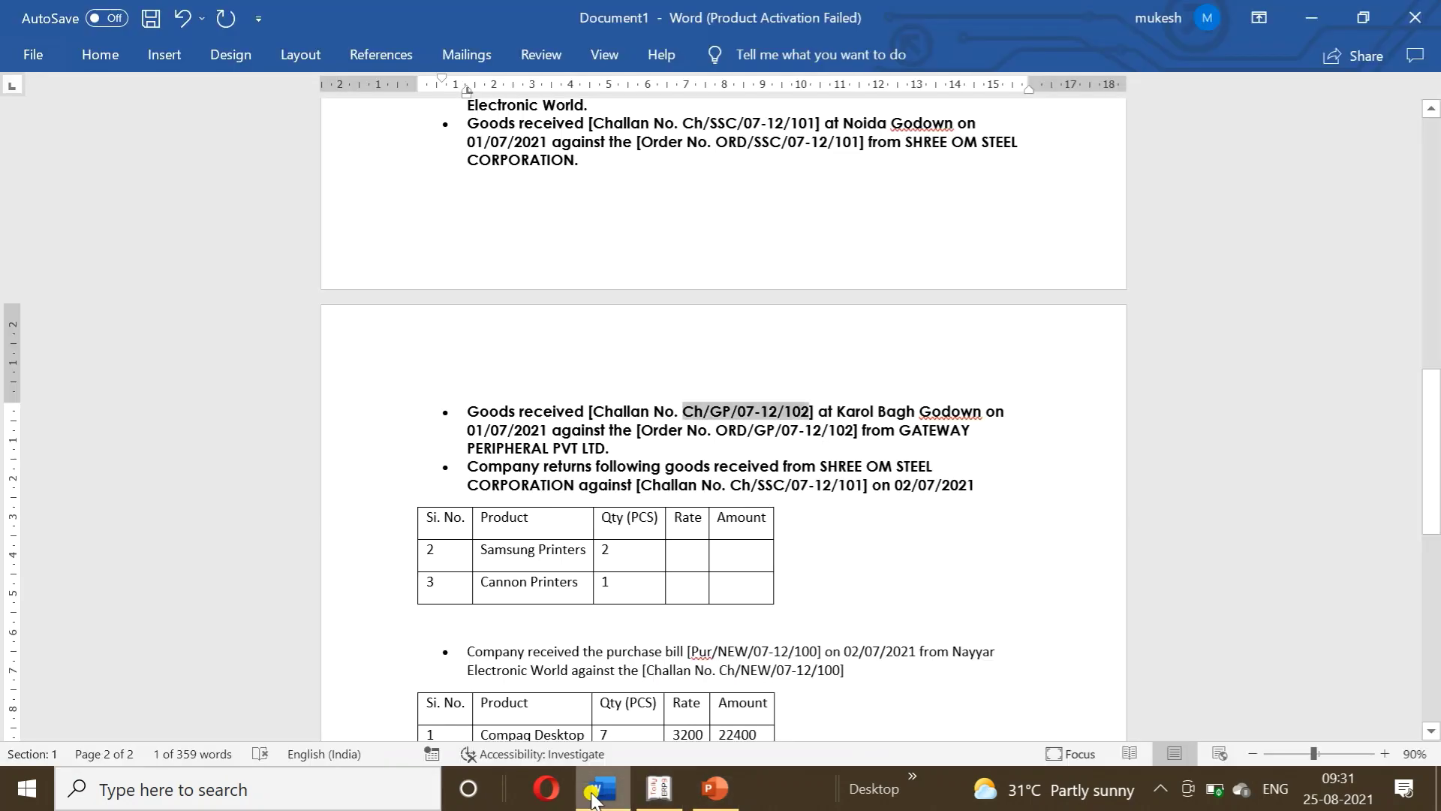
drag(1432, 401, 1431, 456)
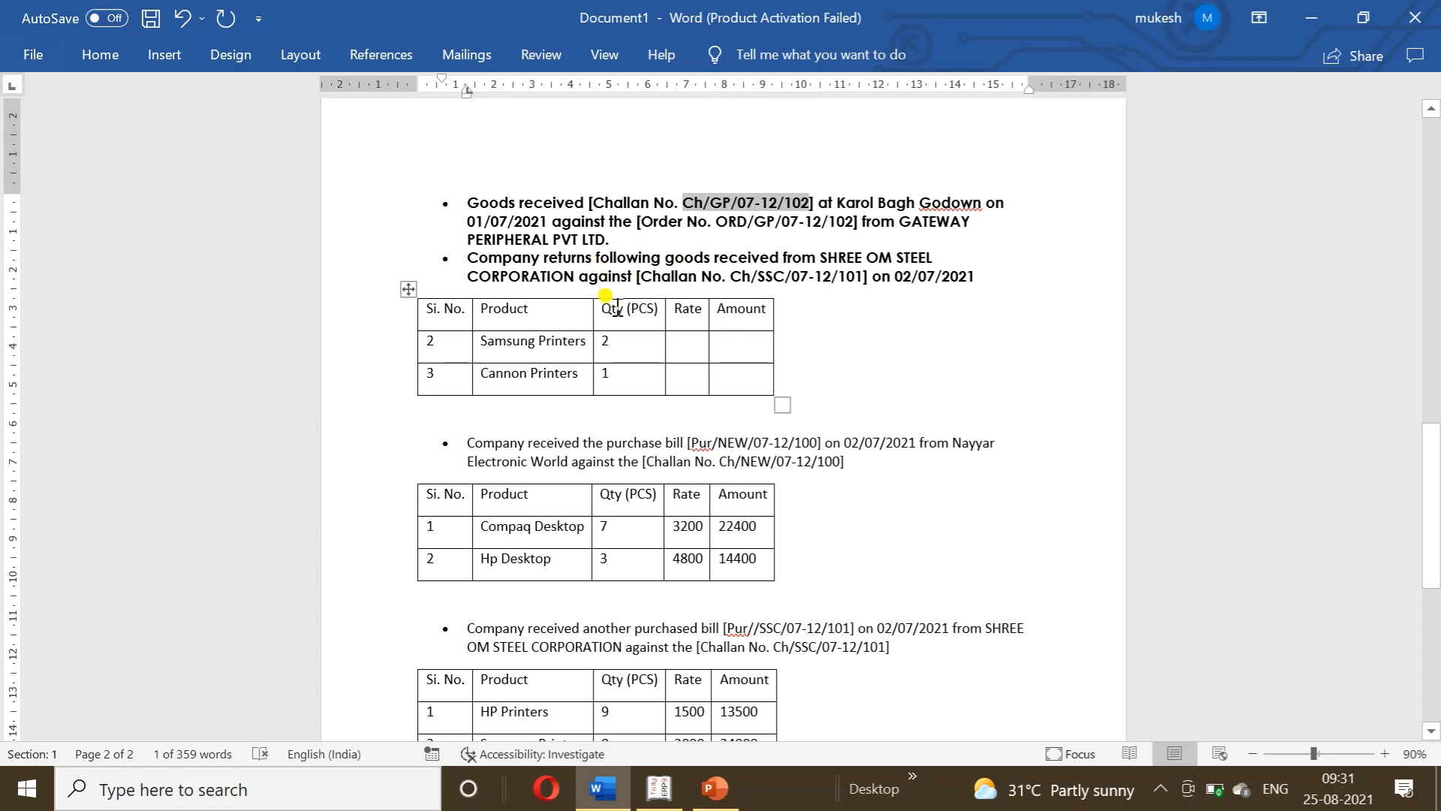
click(714, 787)
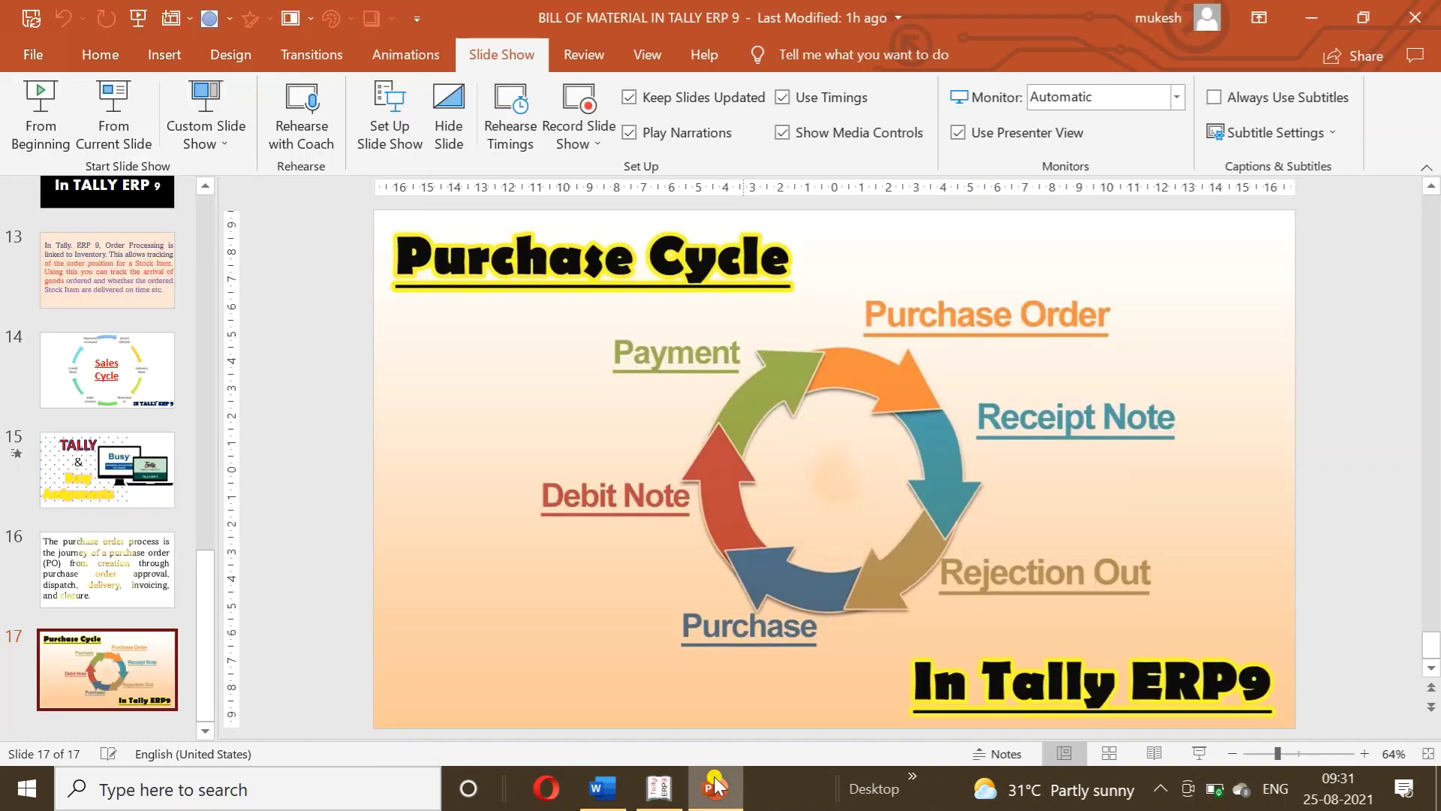
click(714, 787)
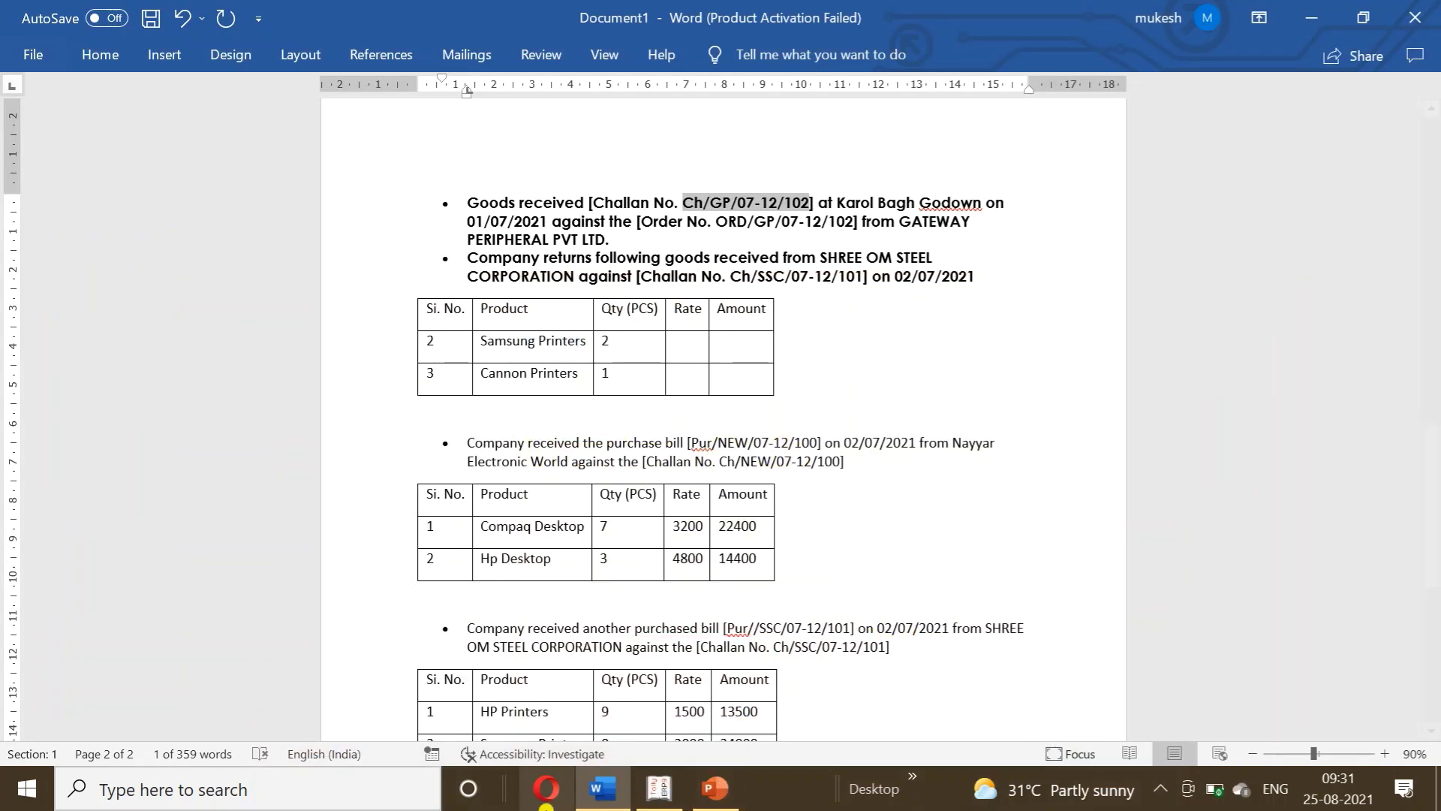
- Start a Rejections Out voucher in Tally with SHREE OM STEEL CORPORATION as ledger account and supplier
click(650, 787)
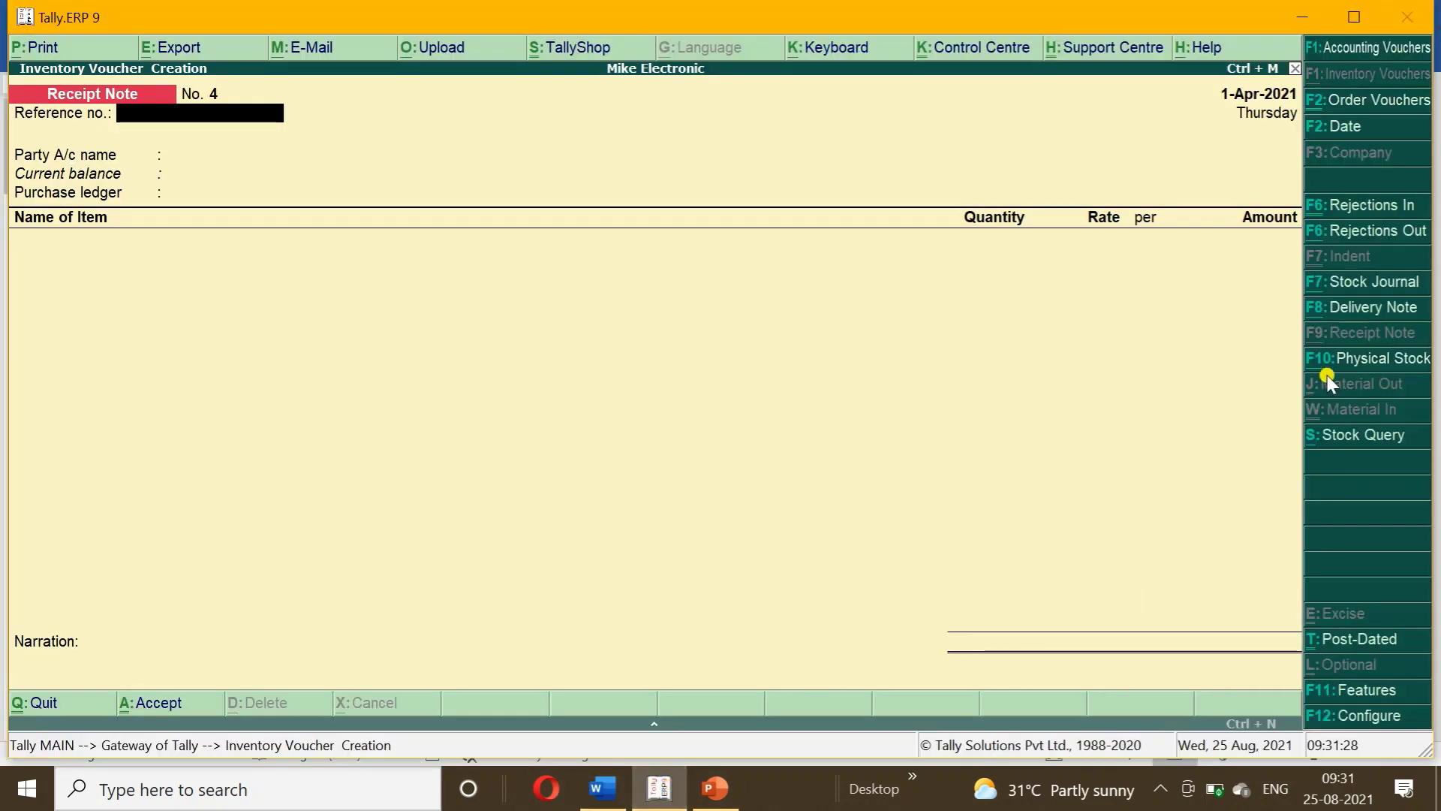
click(1357, 232)
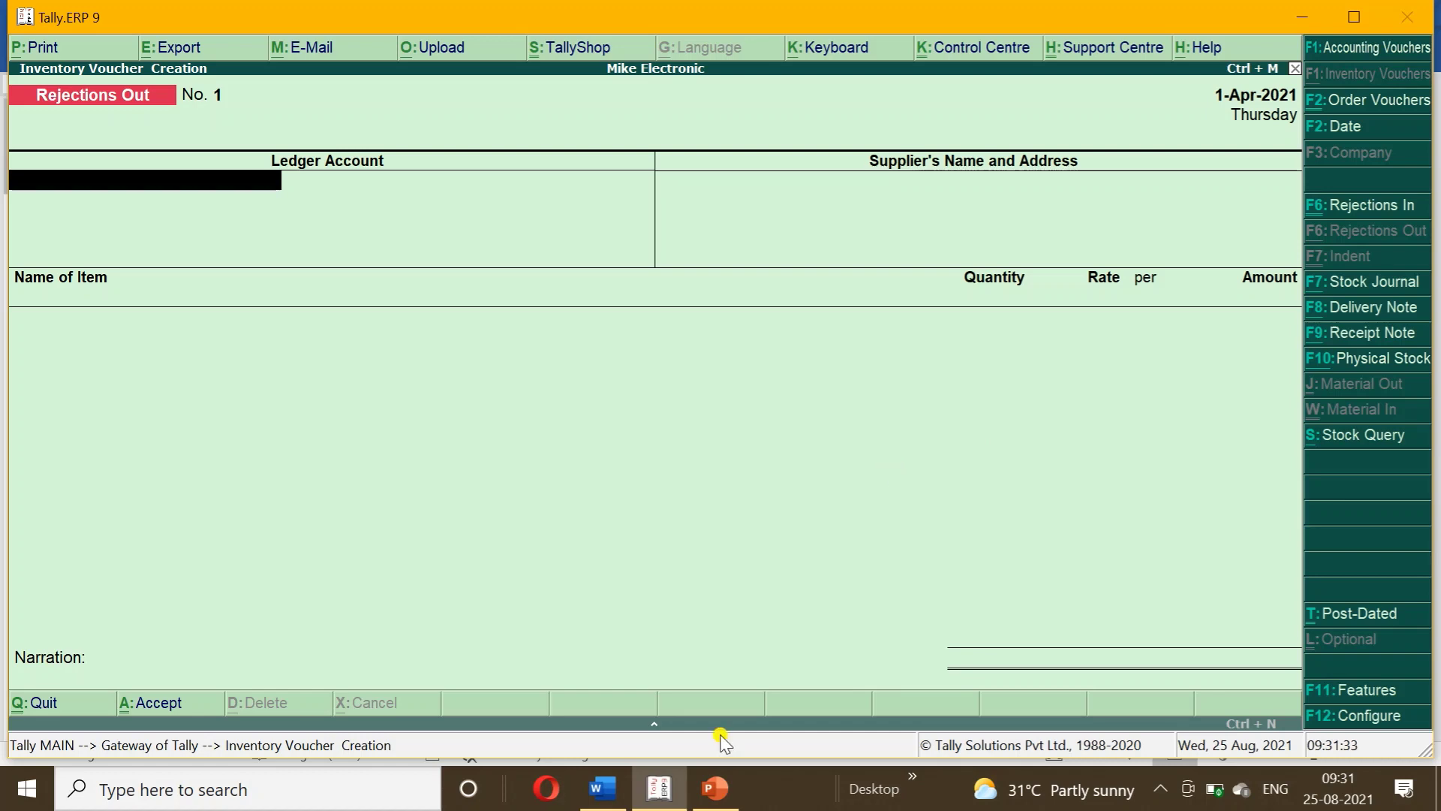
click(603, 788)
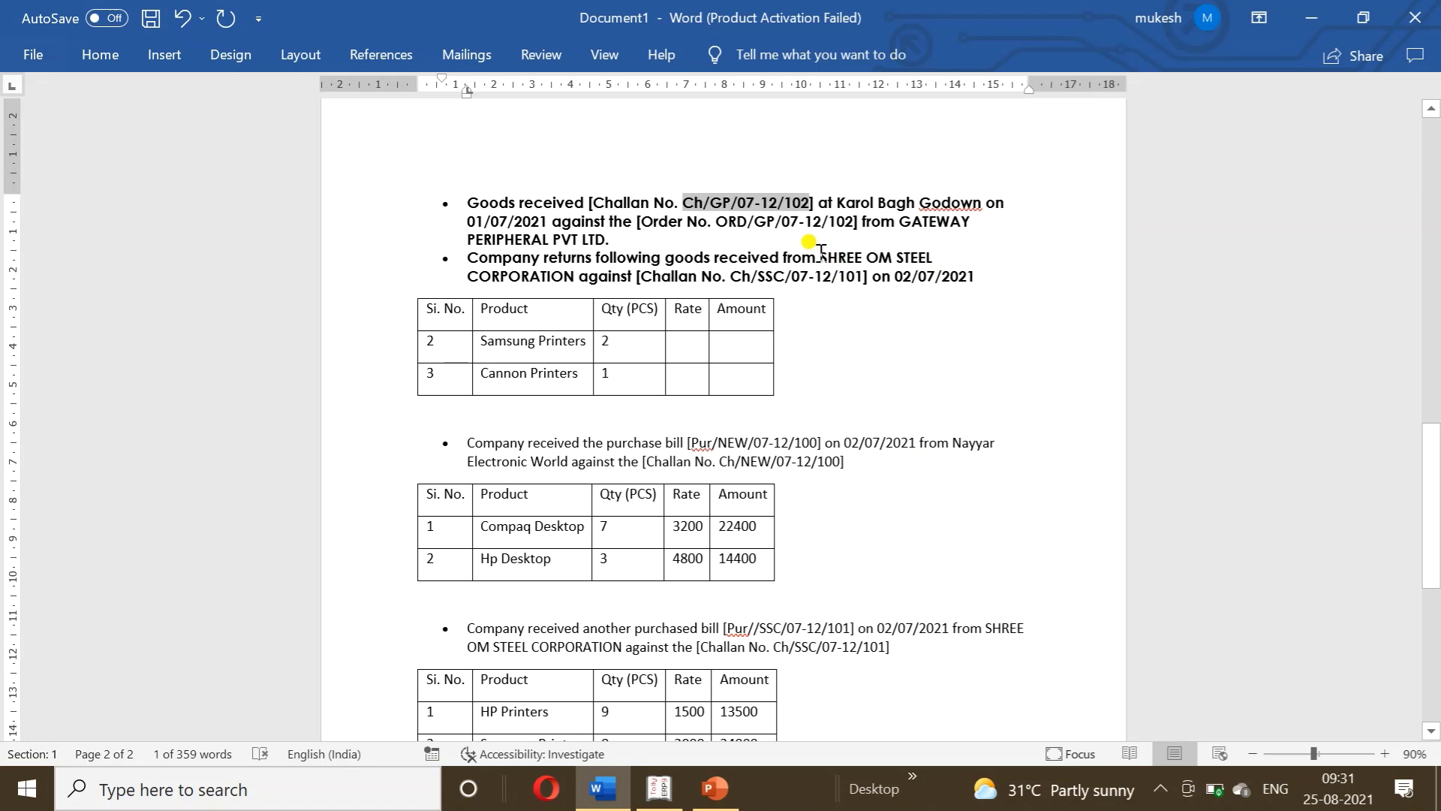
click(678, 803)
text(S)
key(Return)
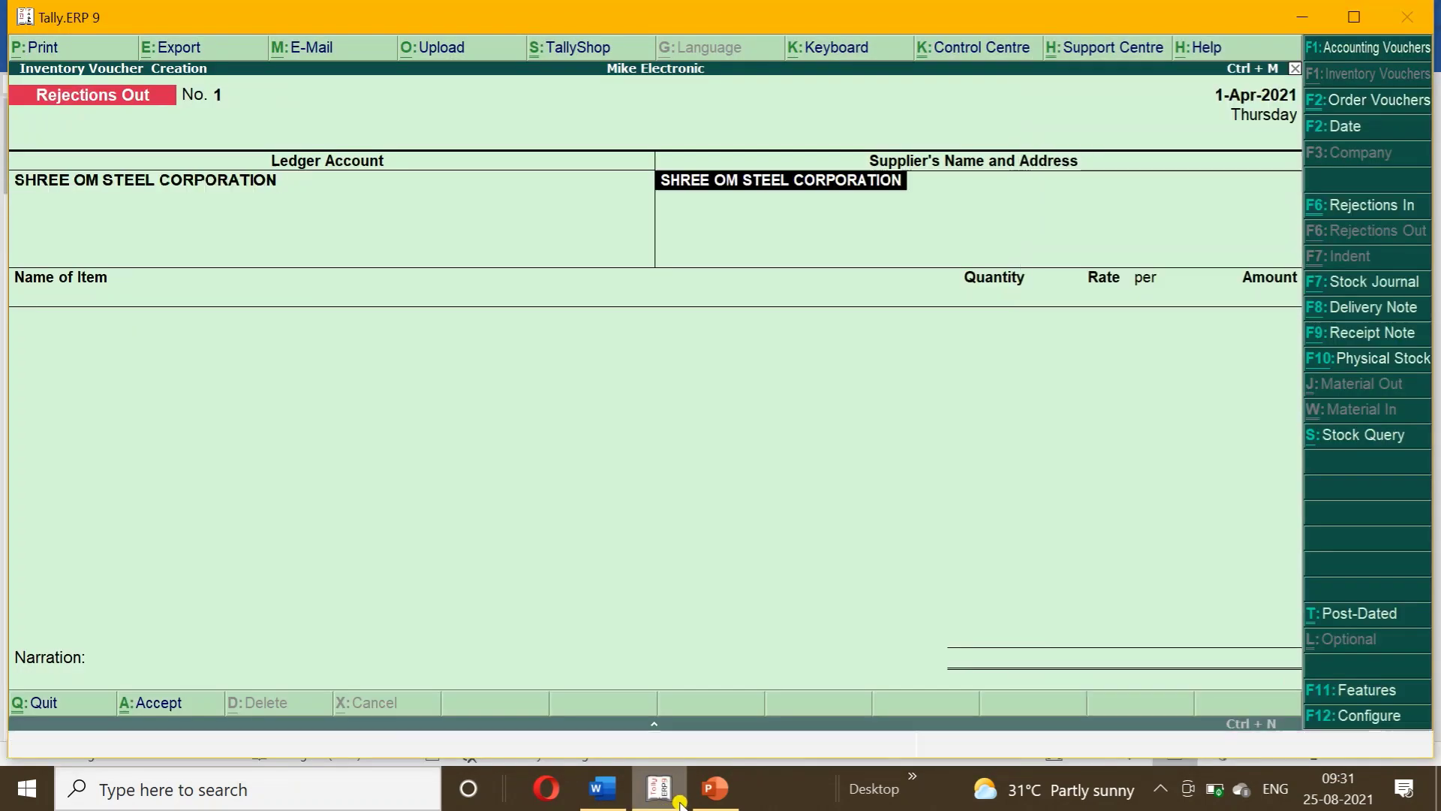
key(Return)
key(Return)
- Add 2 pcs of Samsung Printers from Karol Bagh Godown to the Rejections Out voucher against tracking number Ch/SSC/07-12/101
click(679, 802)
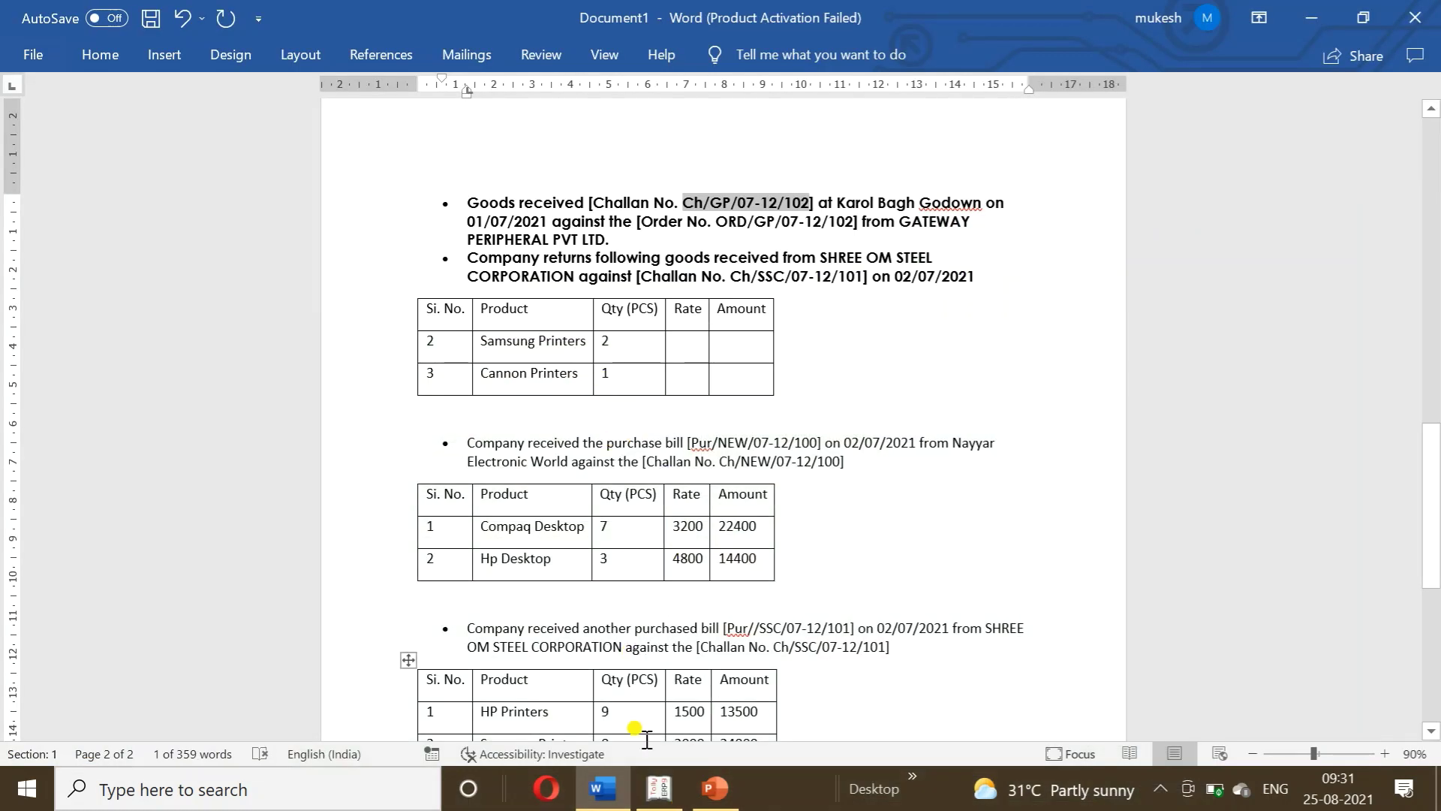
click(658, 796)
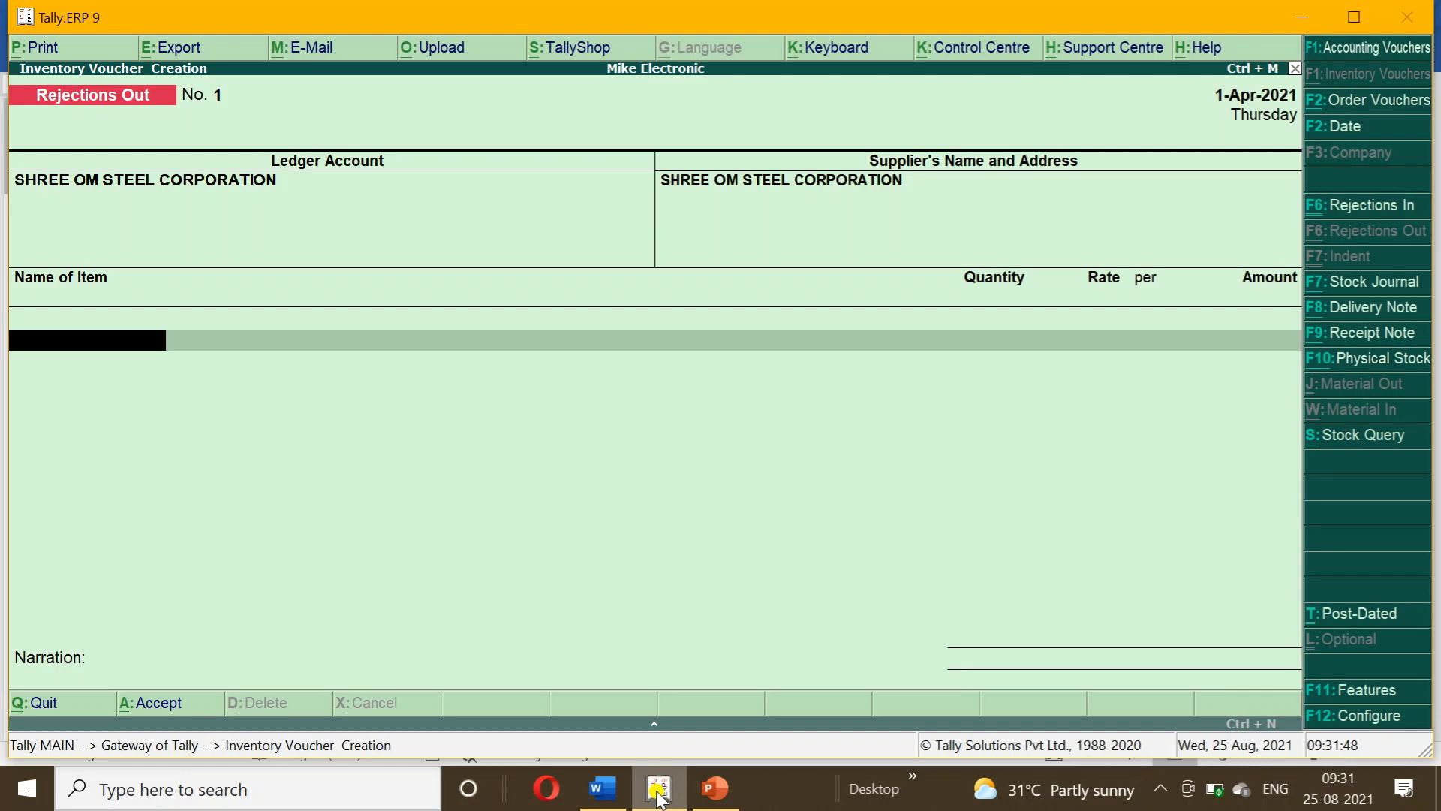
text(S)
key(Return)
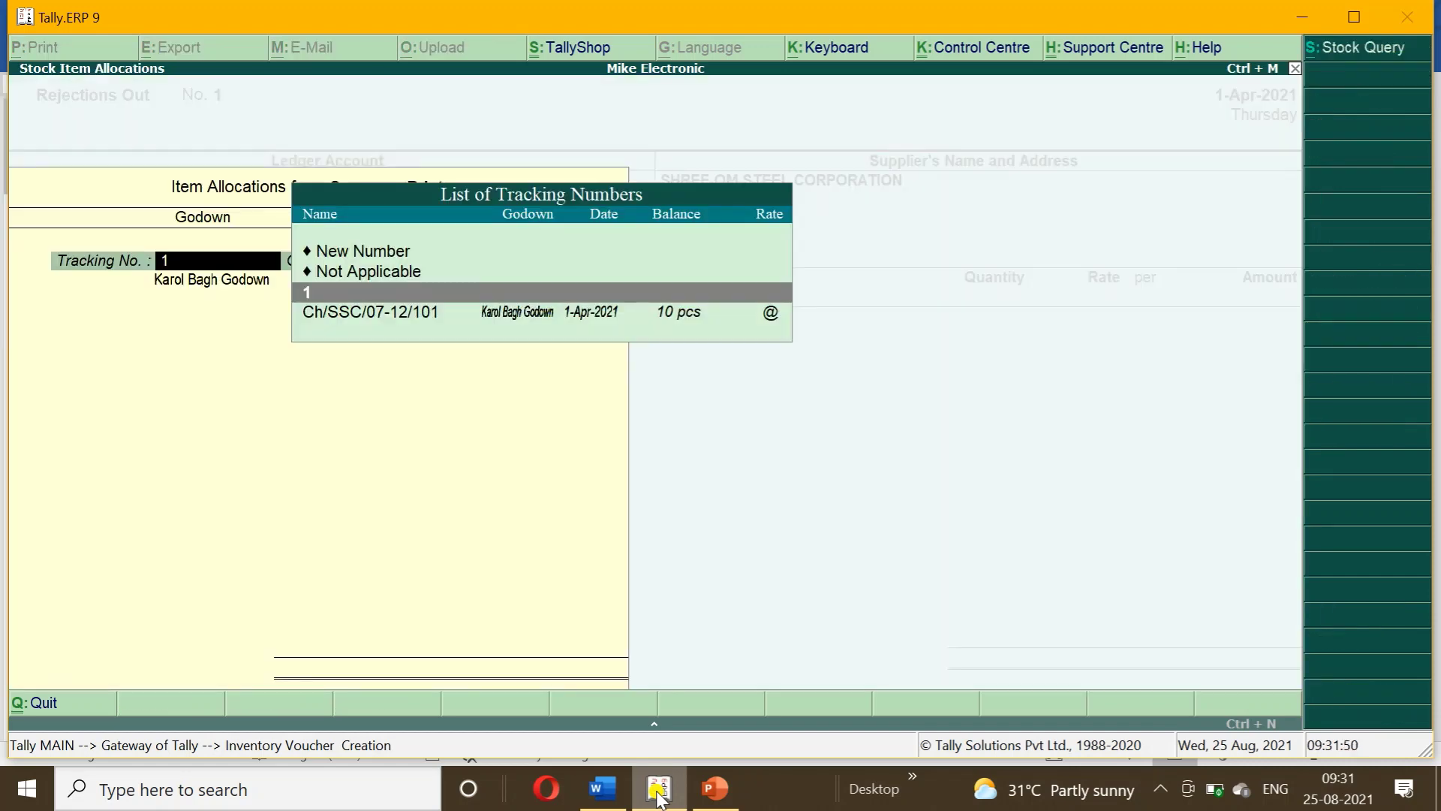
key(Down)
key(Return)
key(Return)
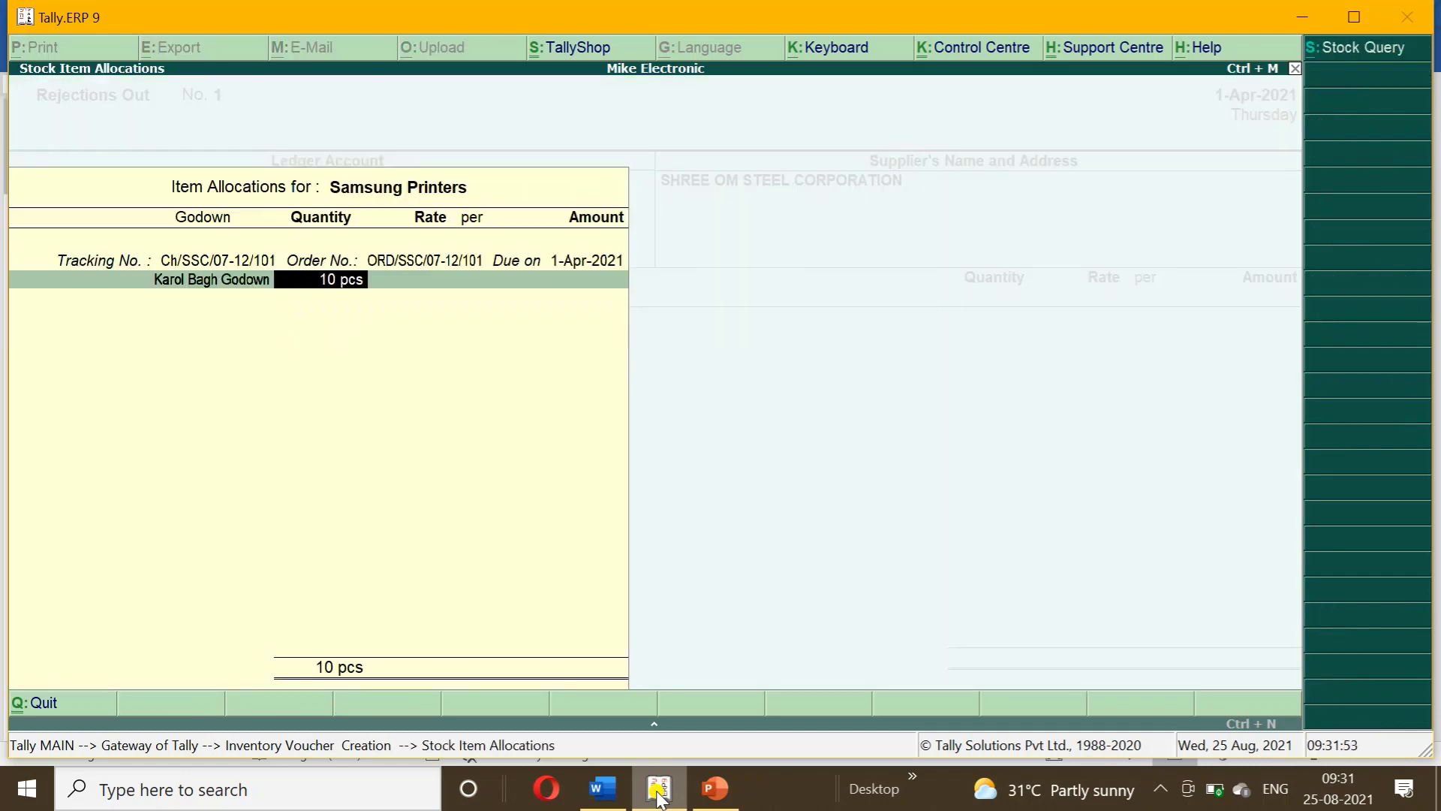
text(2)
key(Return)
key(Return)
key(Return)
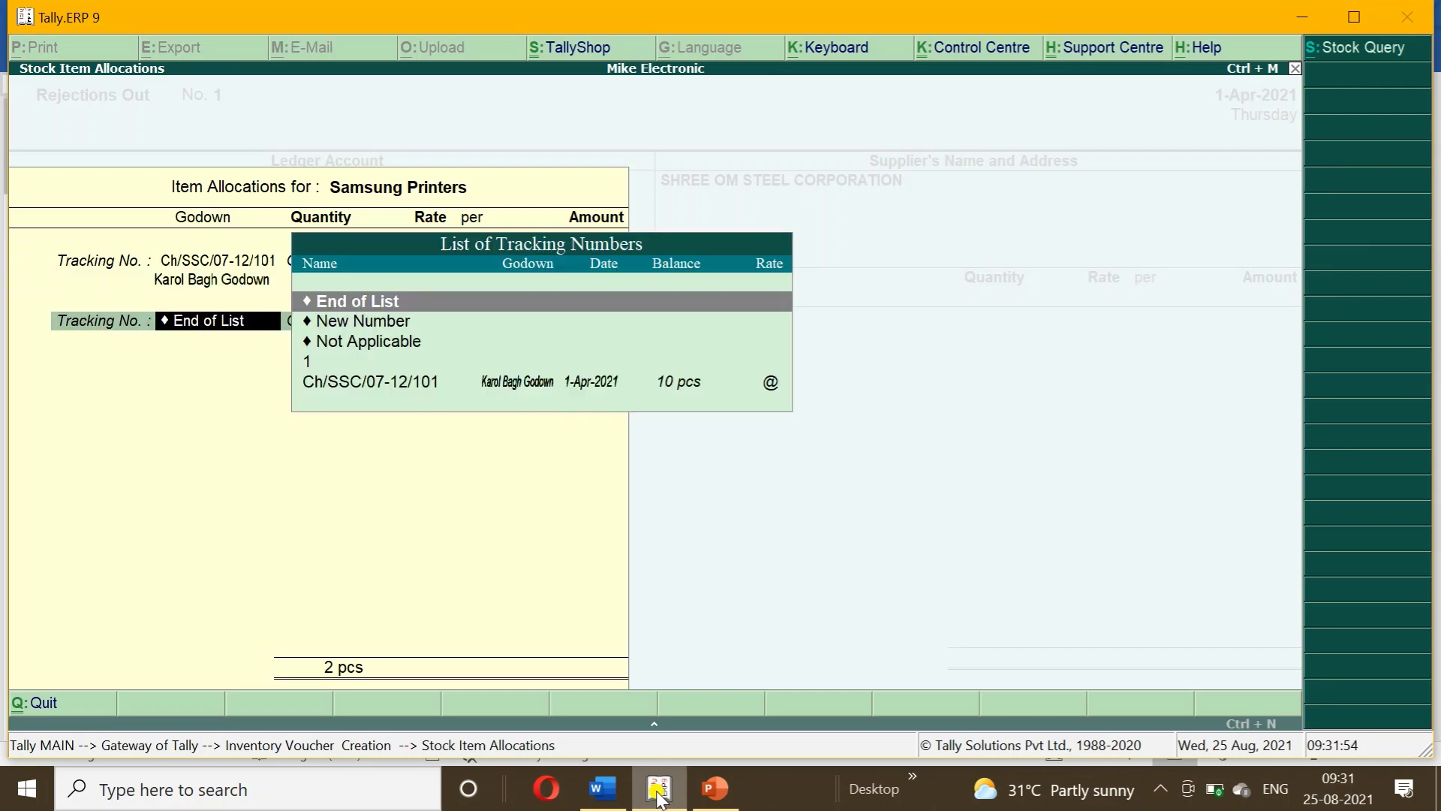
key(Return)
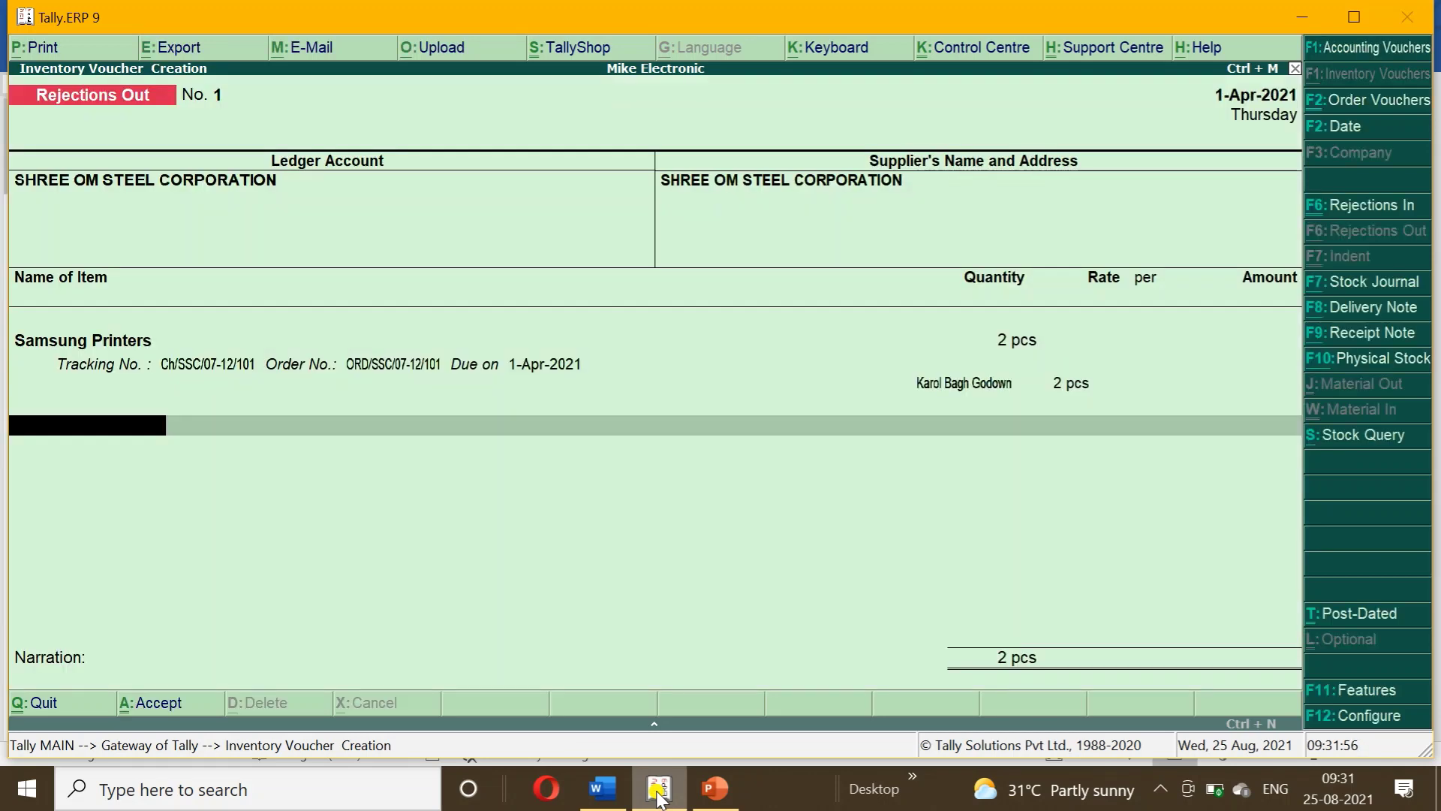
- Add 1 pcs of Cannon Printers against tracking number Ch/SSC/07-12/101 and save the Rejections Out voucher
text(C)
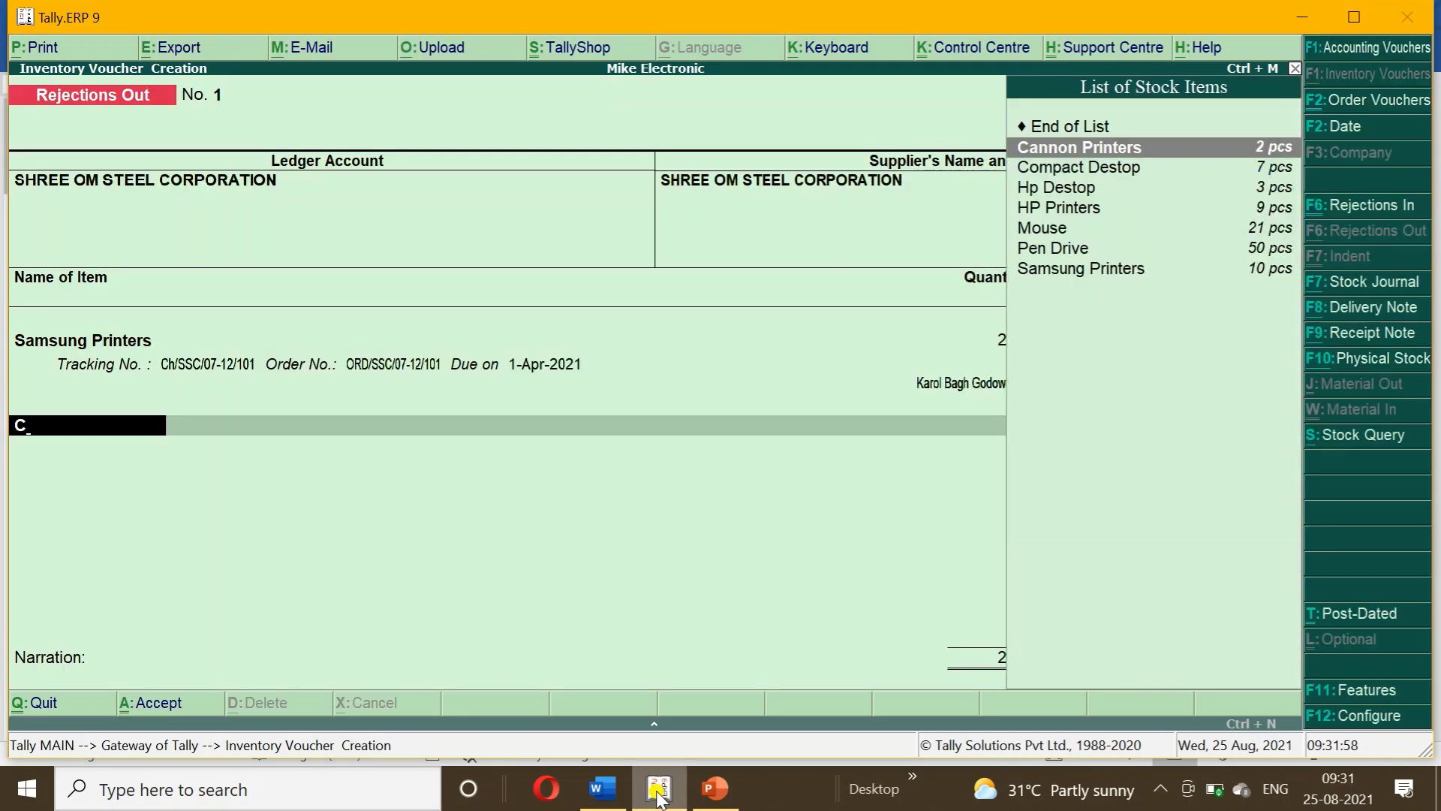
key(Return)
key(Return)
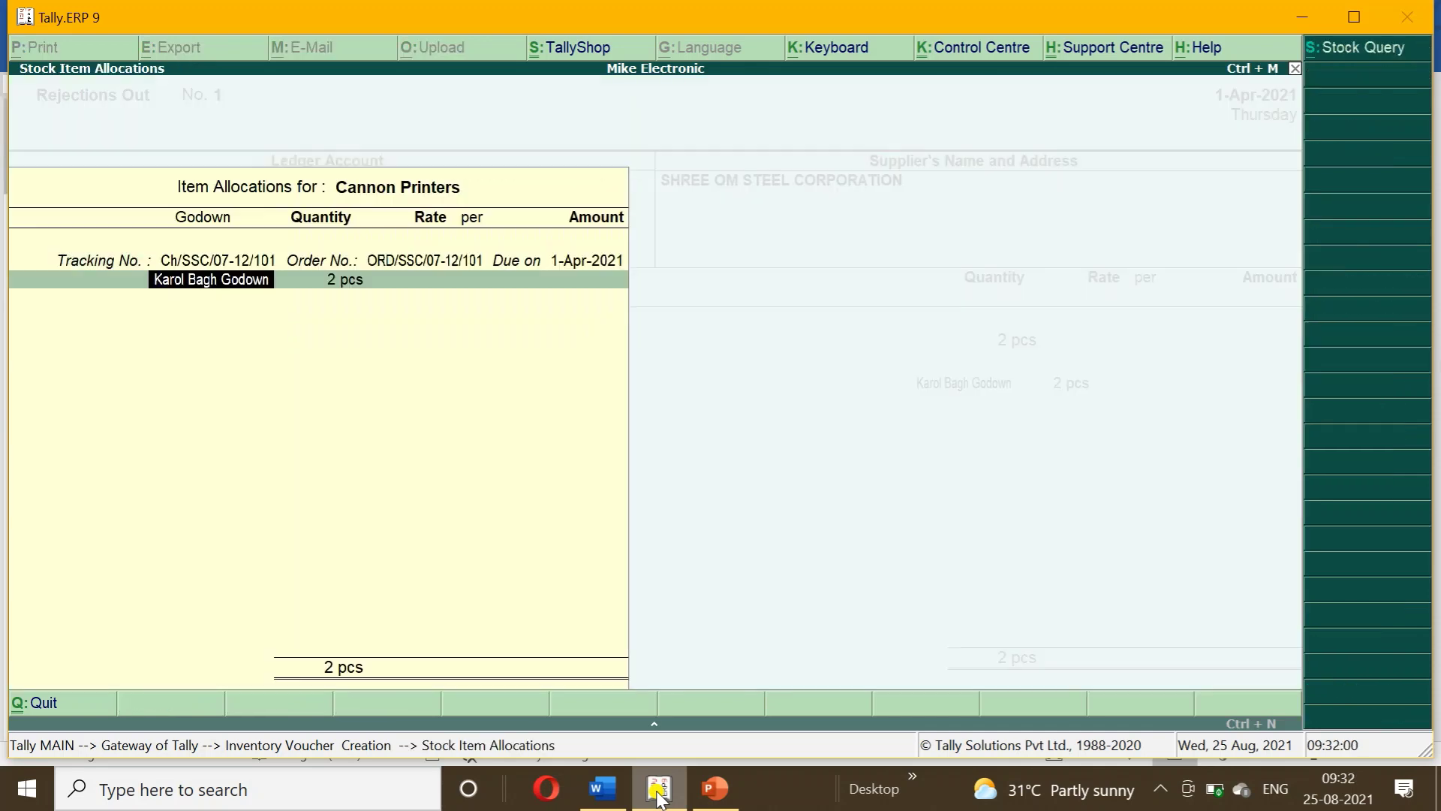
key(Return)
text(1)
key(Return)
key(Return)
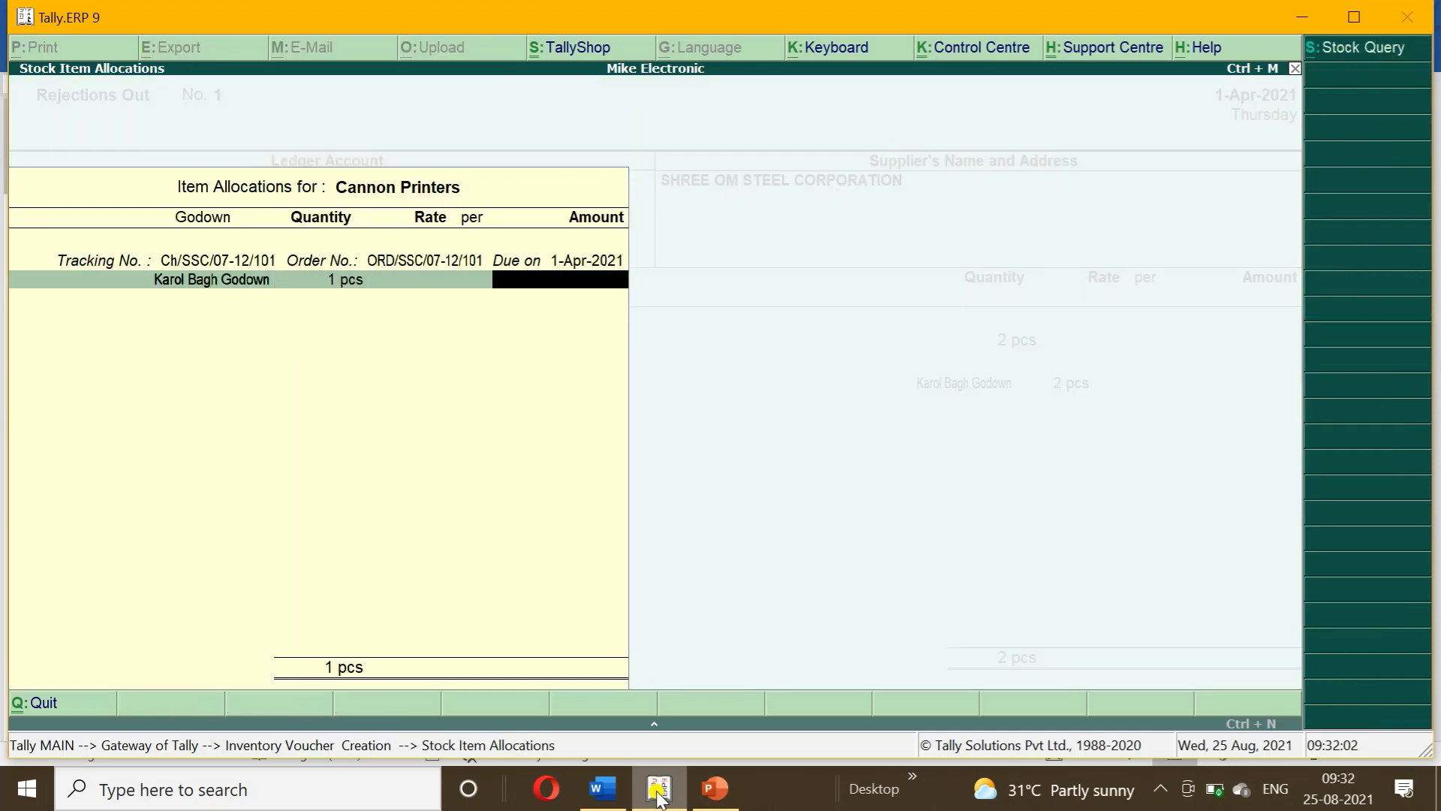
key(Return)
key(Return)
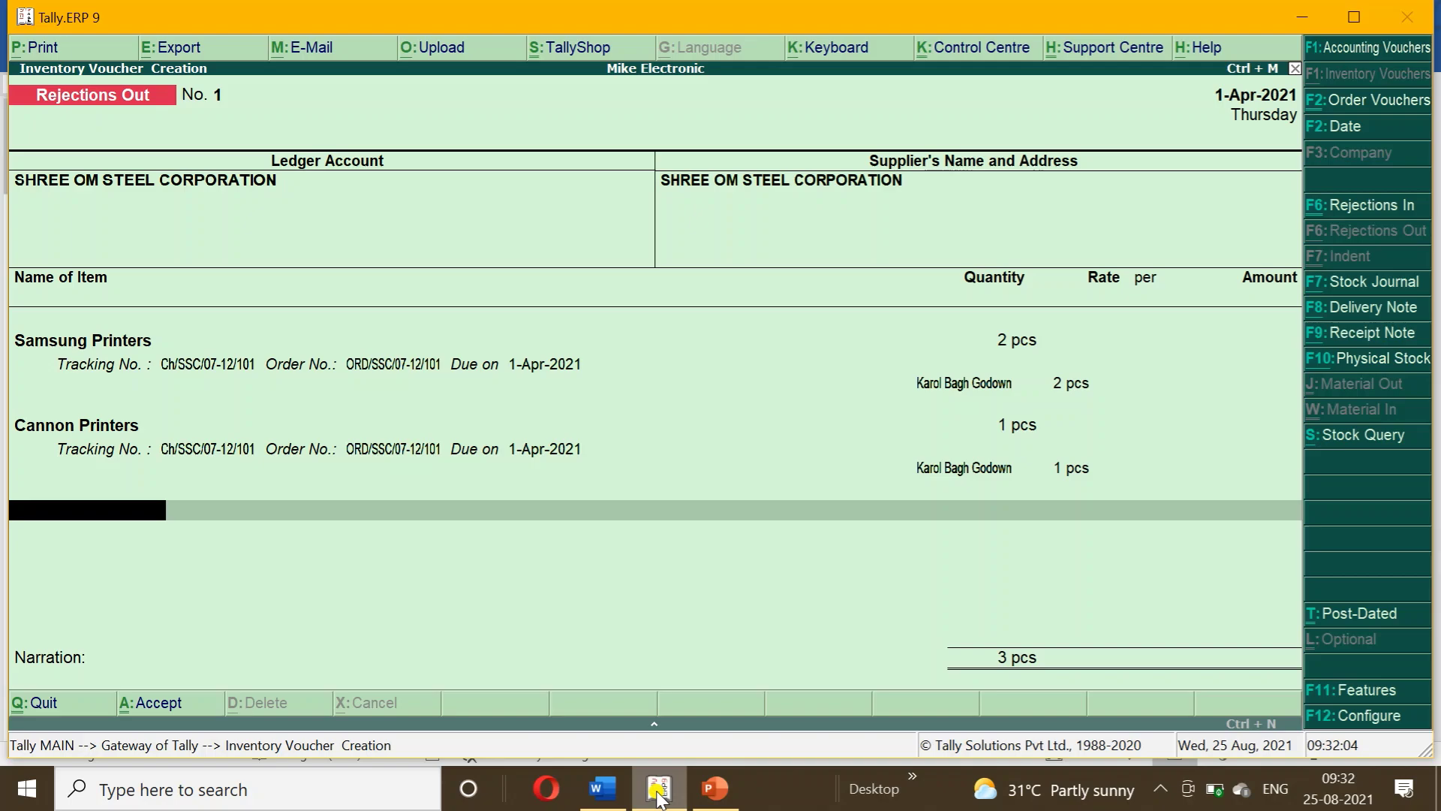
click(658, 794)
click(657, 794)
key(ctrl+a)
- Copy Nayyar Electronic World's purchase bill number Pur/NEW/07-12/100 from the Word document and return to Tally
click(715, 788)
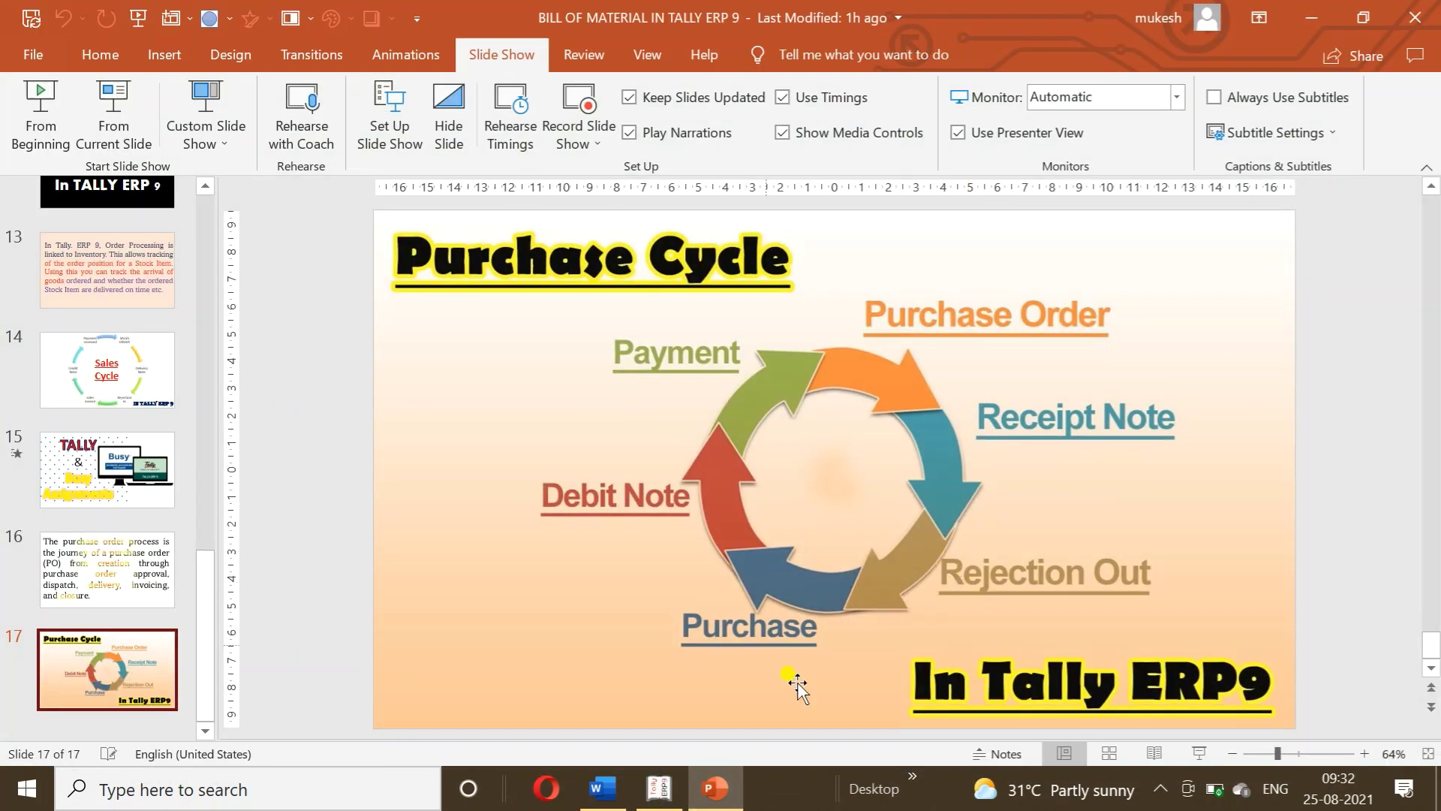
click(715, 788)
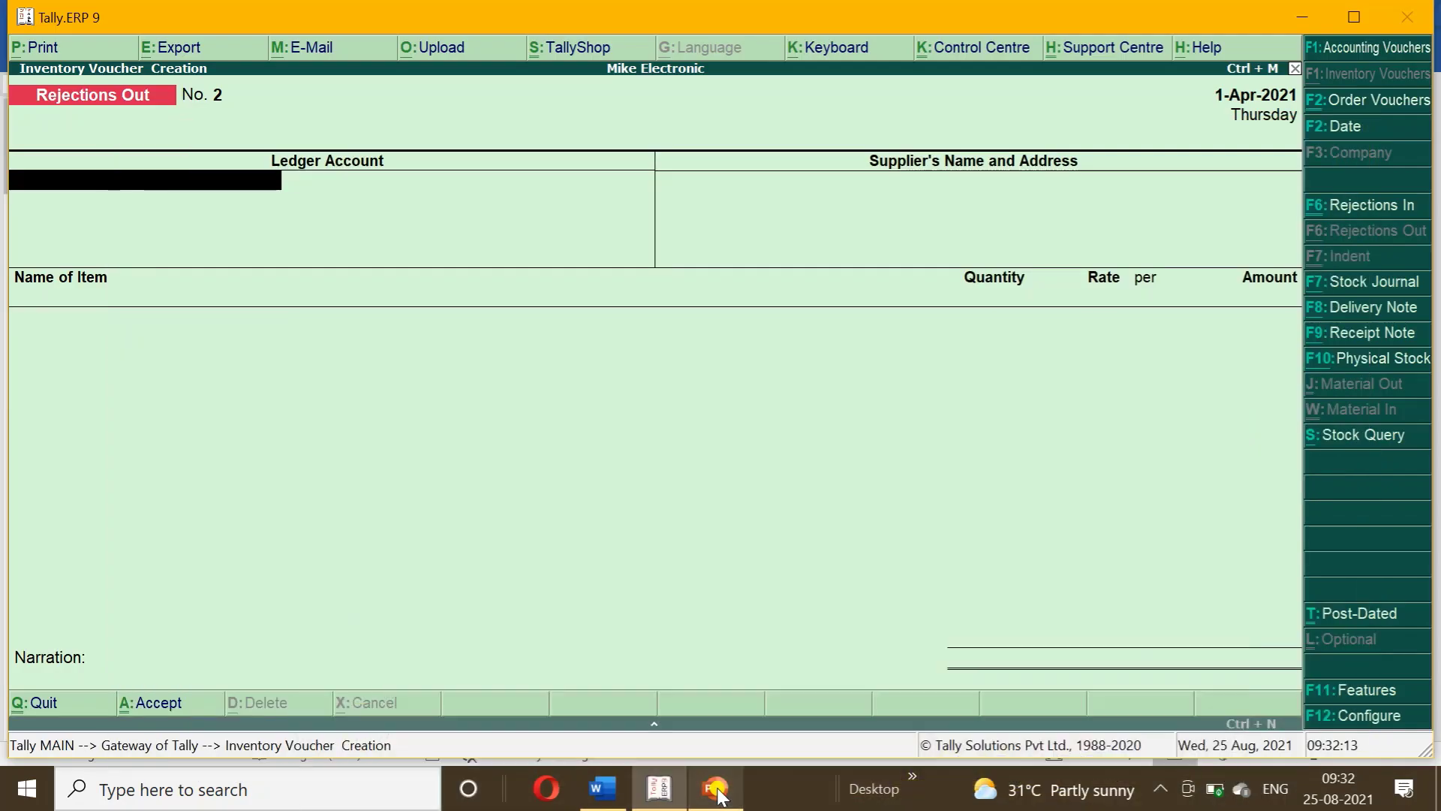
click(620, 772)
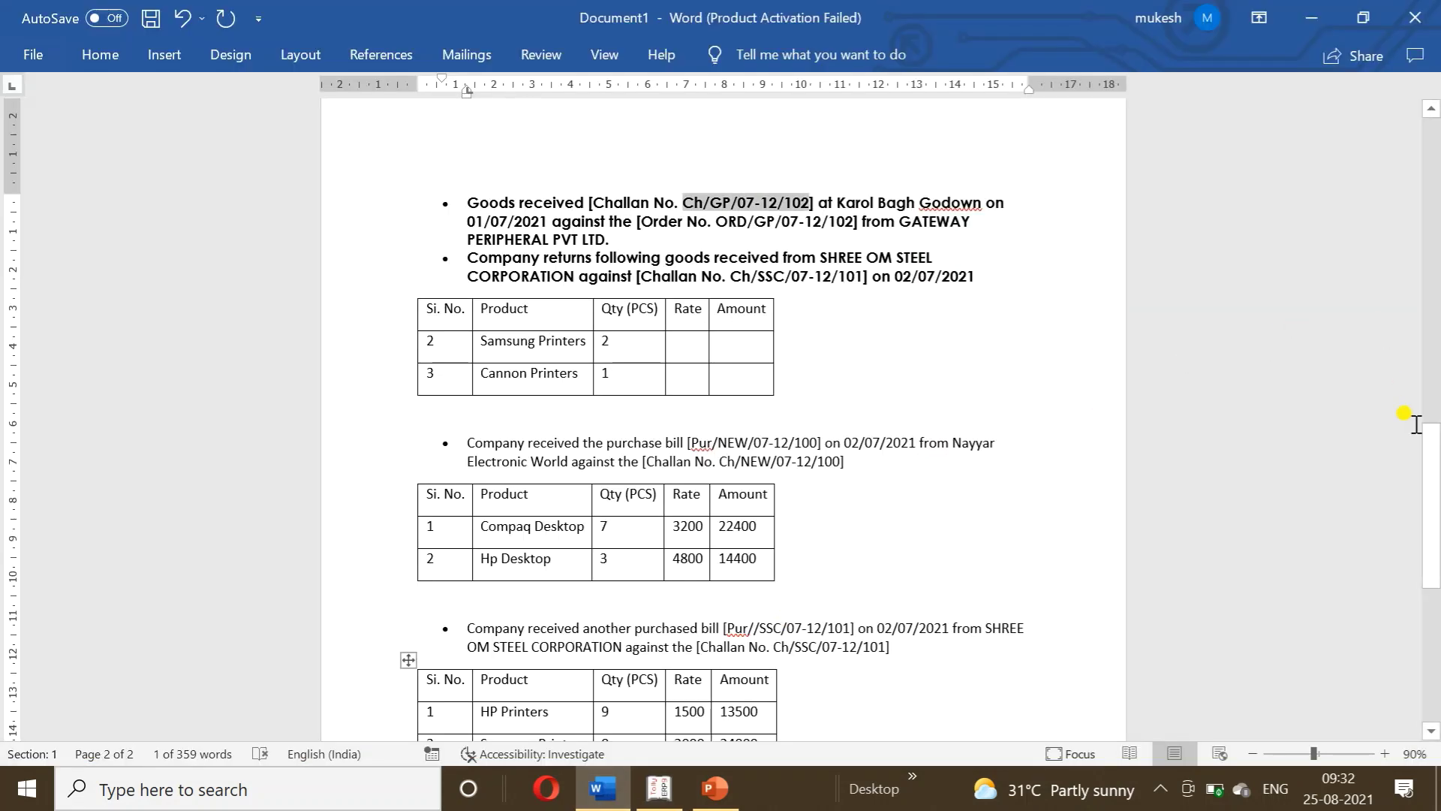
drag(1430, 436, 1432, 517)
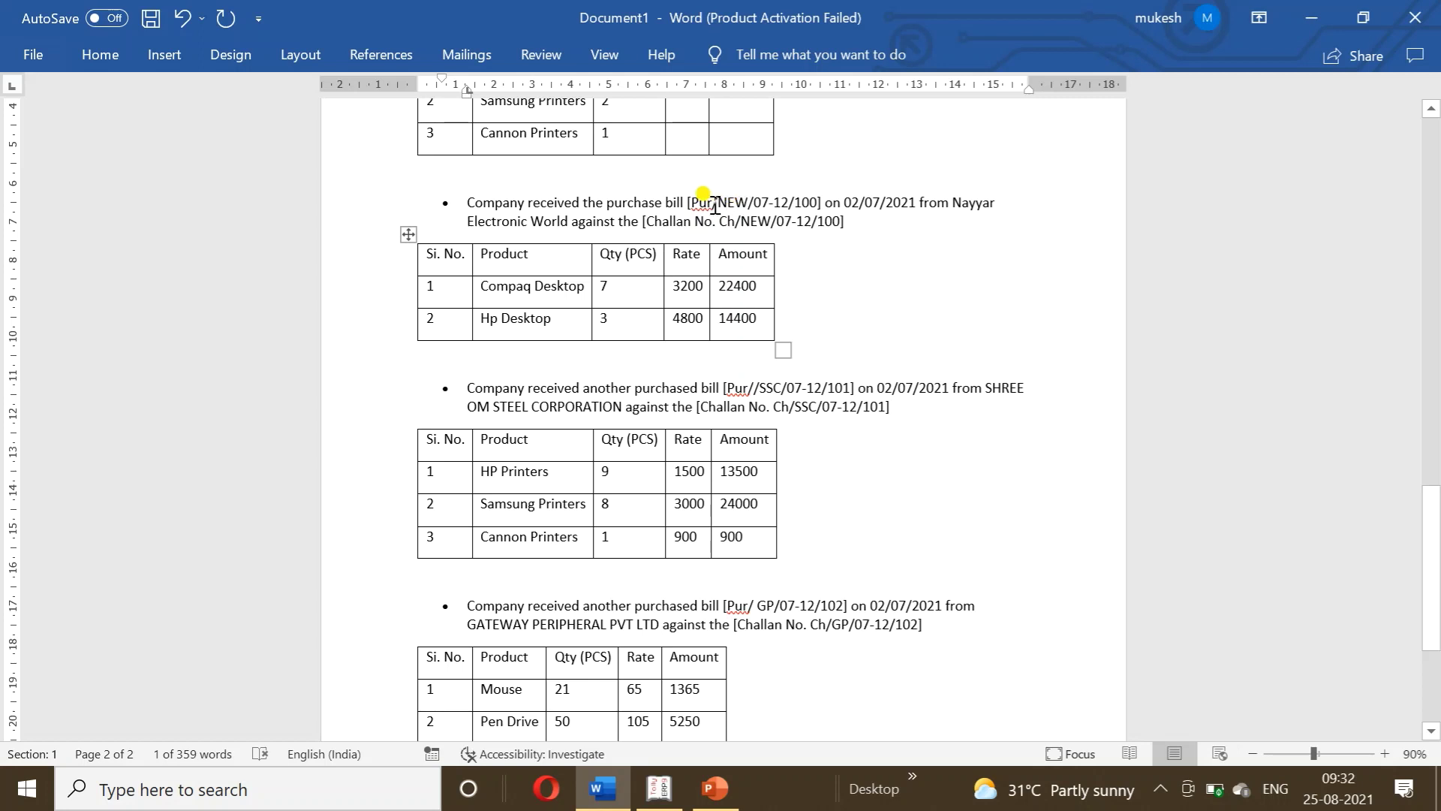
drag(691, 201, 810, 205)
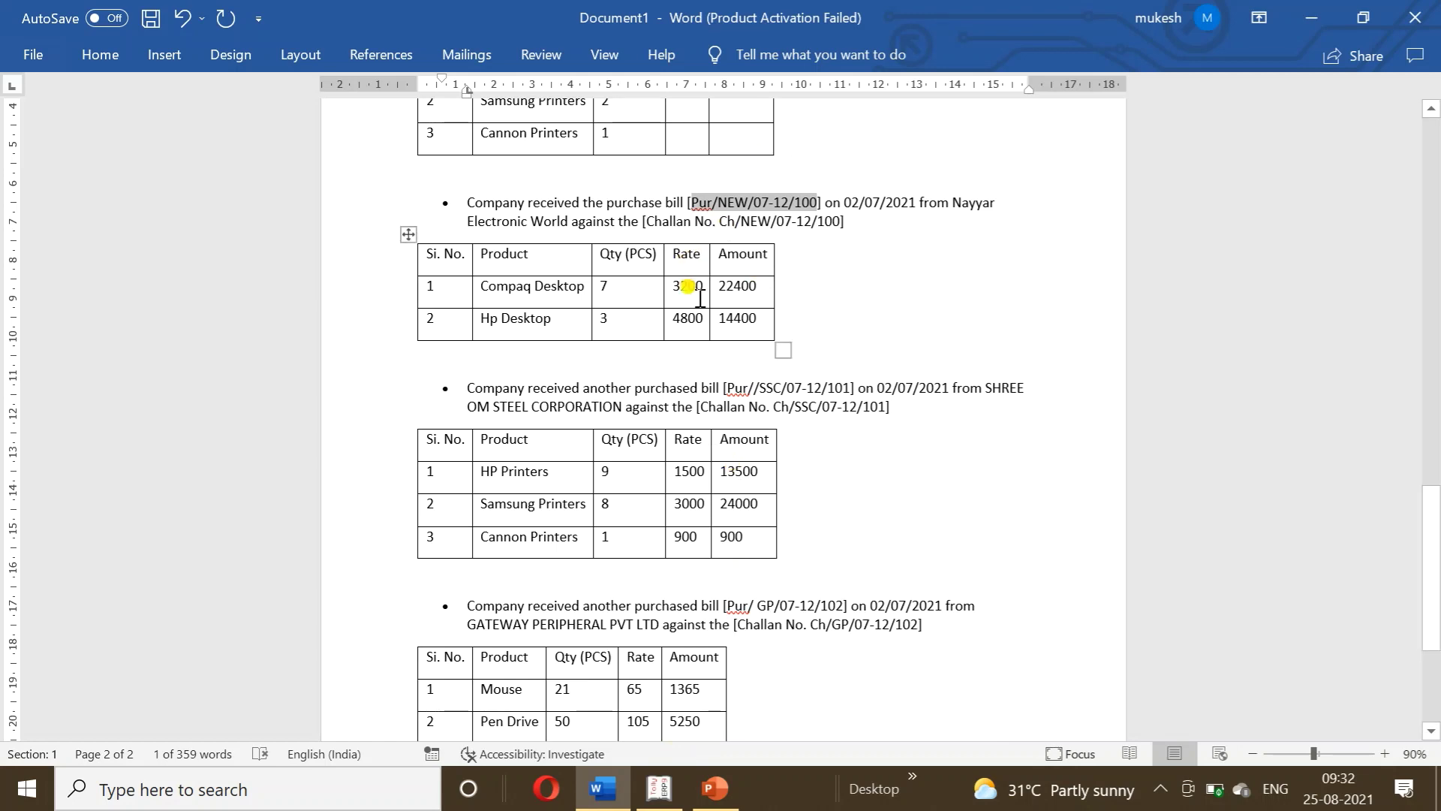
click(653, 794)
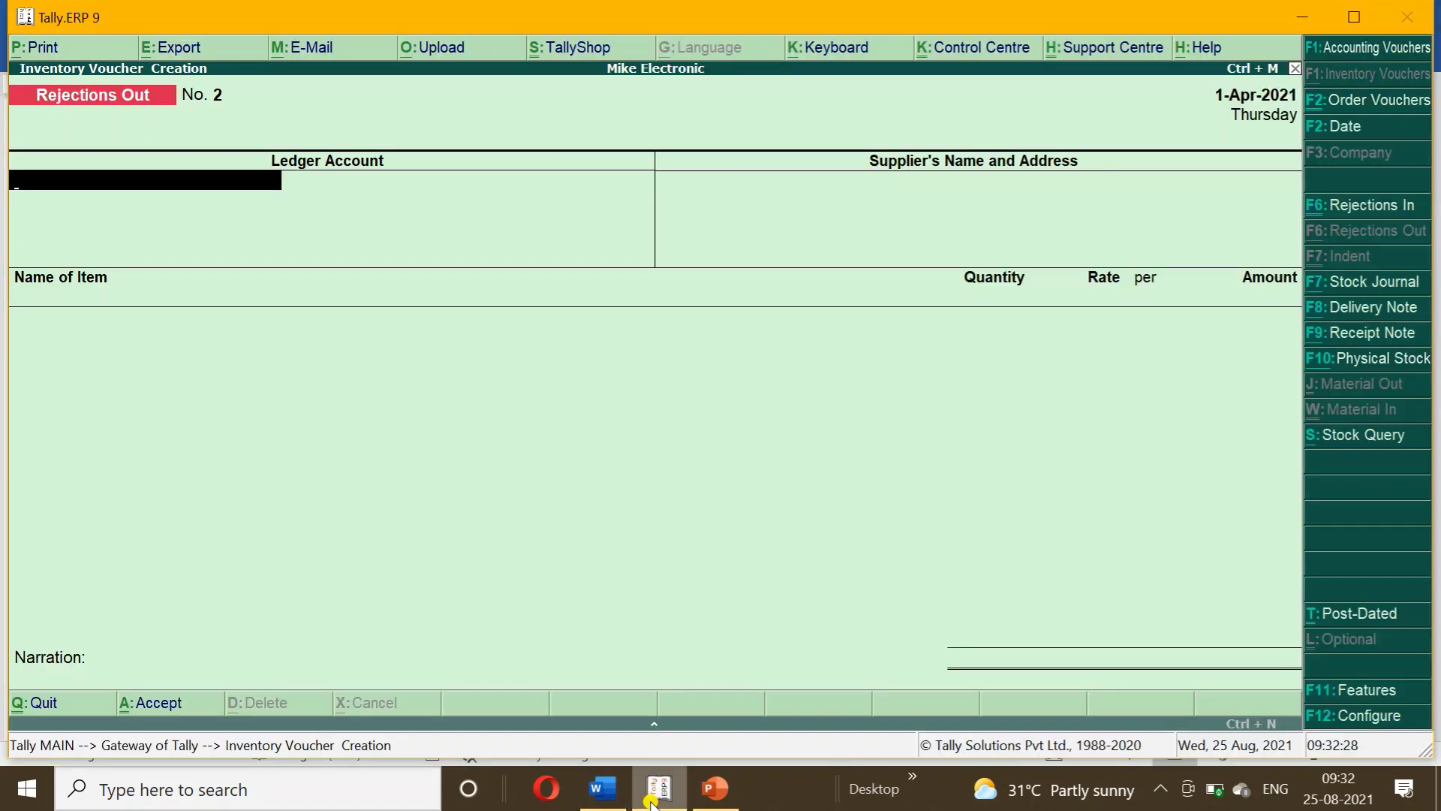
- Quit the inventory voucher, open a new Purchase voucher and paste Pur/NEW/07-12/100 as its supplier invoice number
key(Escape)
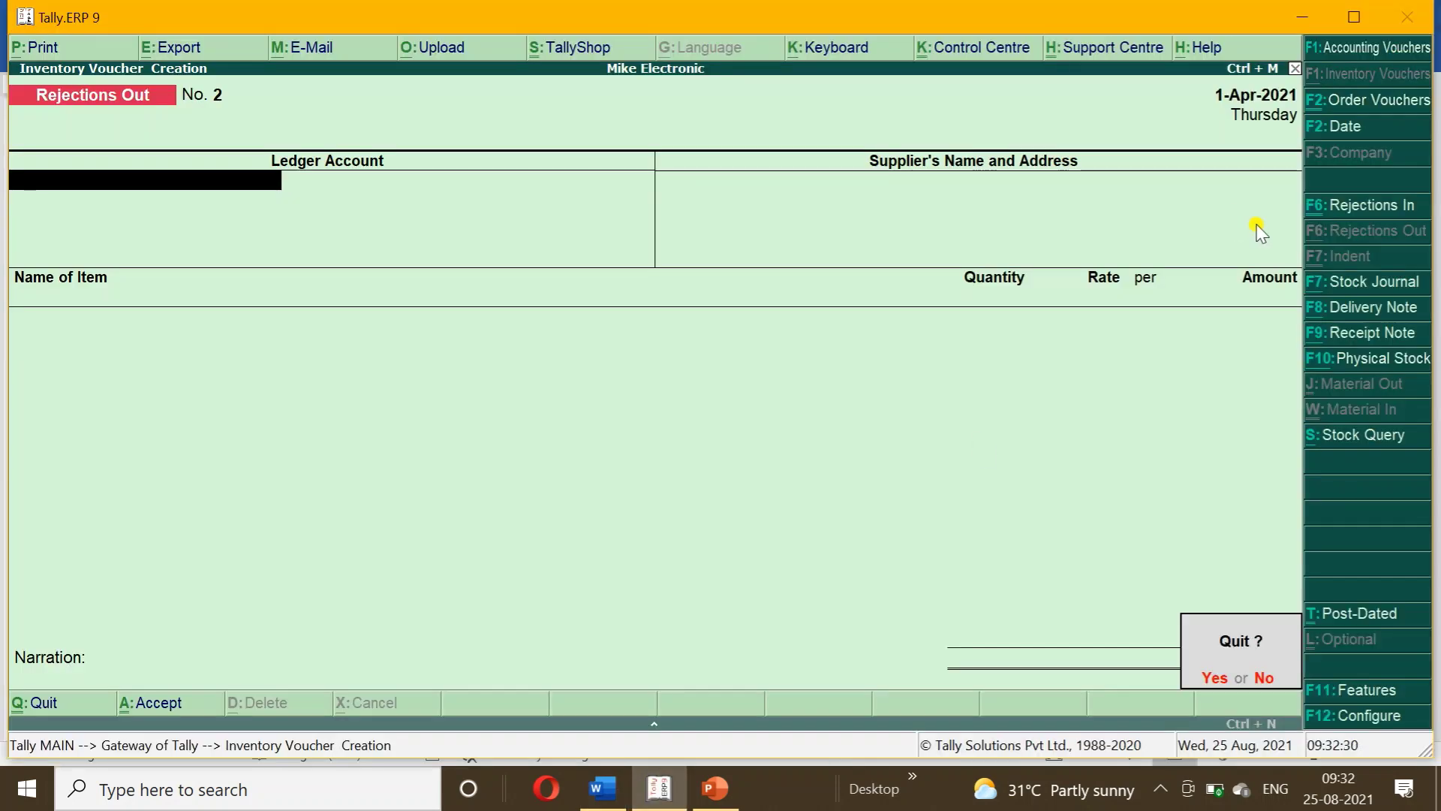
key(y)
key(Up)
key(Return)
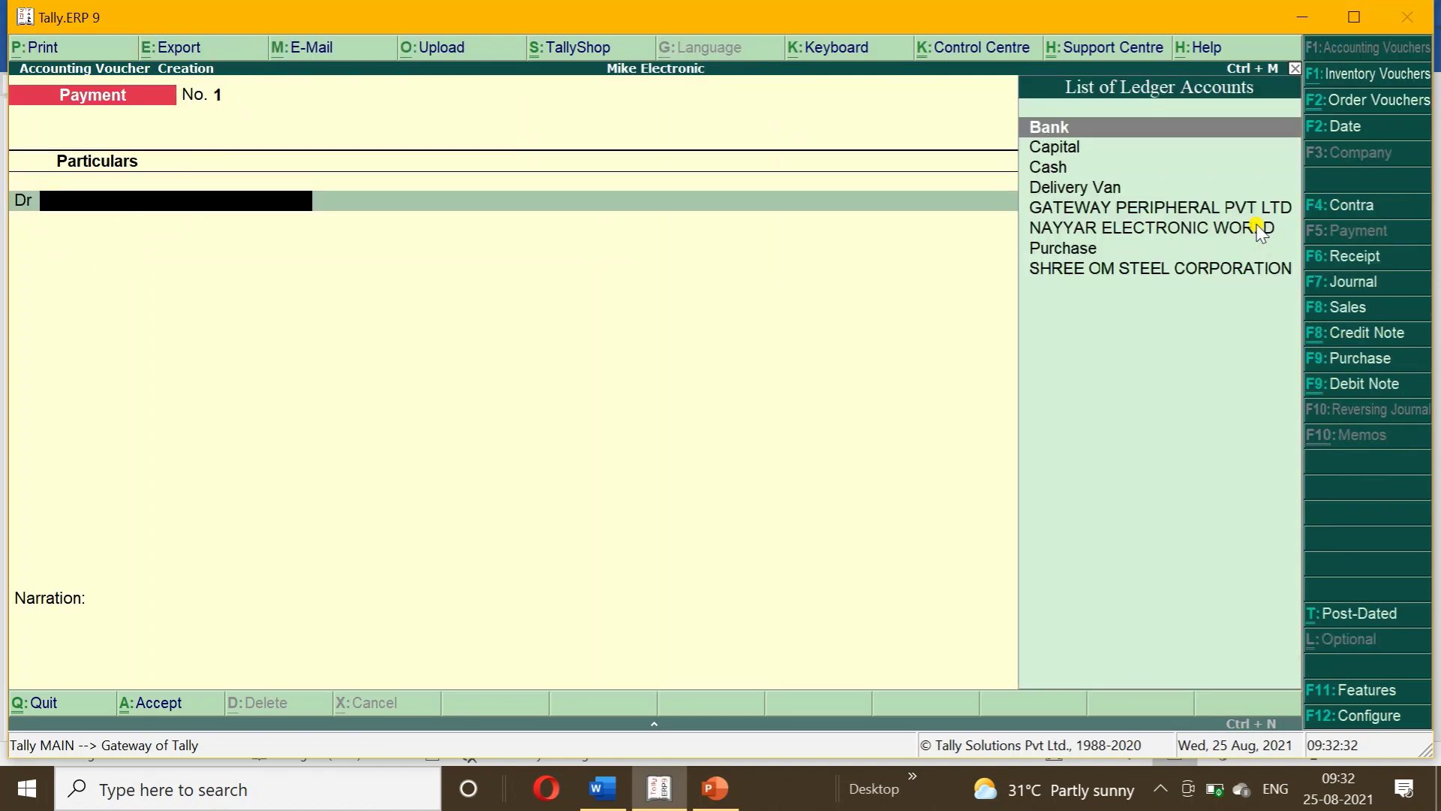
click(1353, 358)
key(ctrl+alt+v)
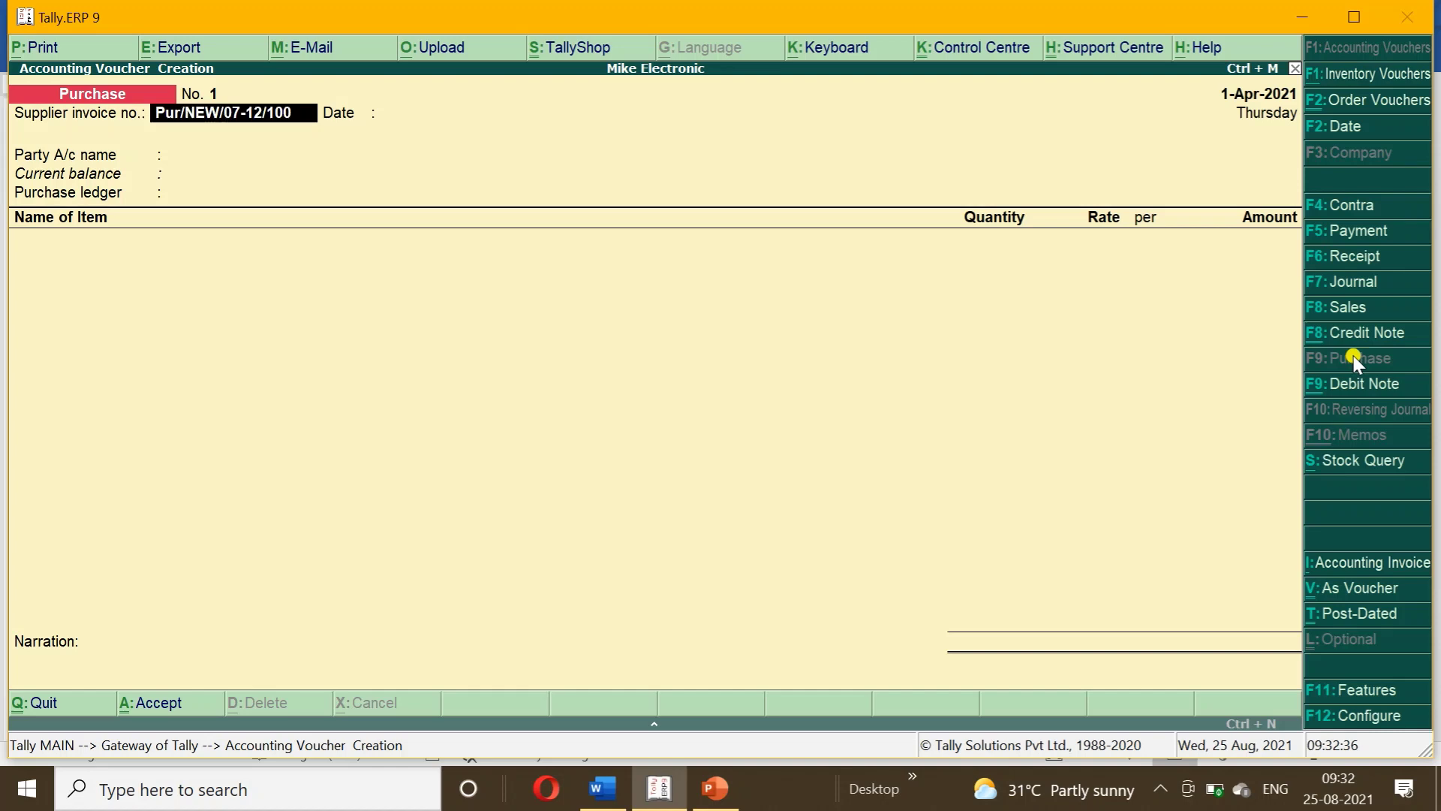
key(Return)
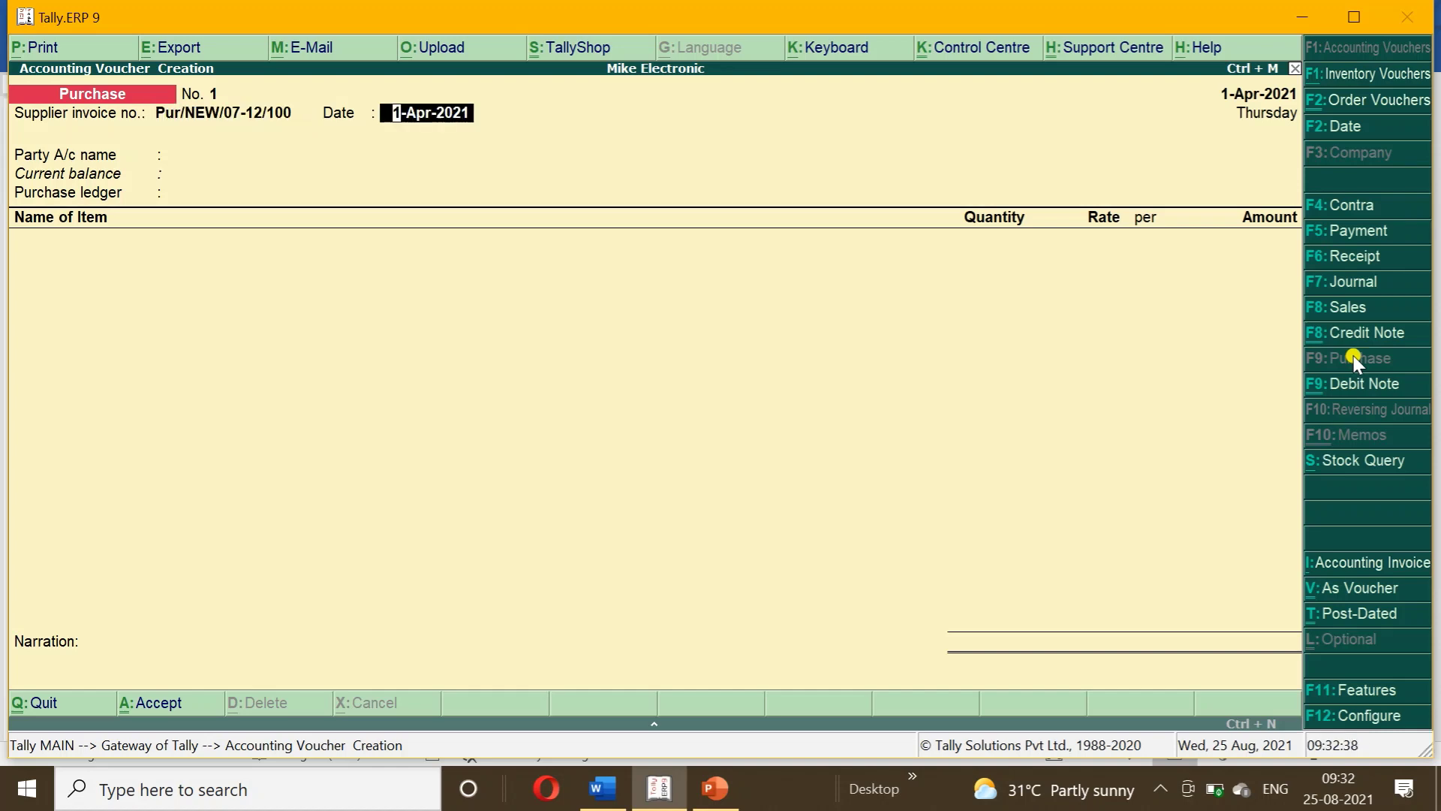
- Accept 1-Apr-2021 as the supplier invoice date and set the voucher date to 2-Jul-2021, matching the bill date in the Word document
key(Return)
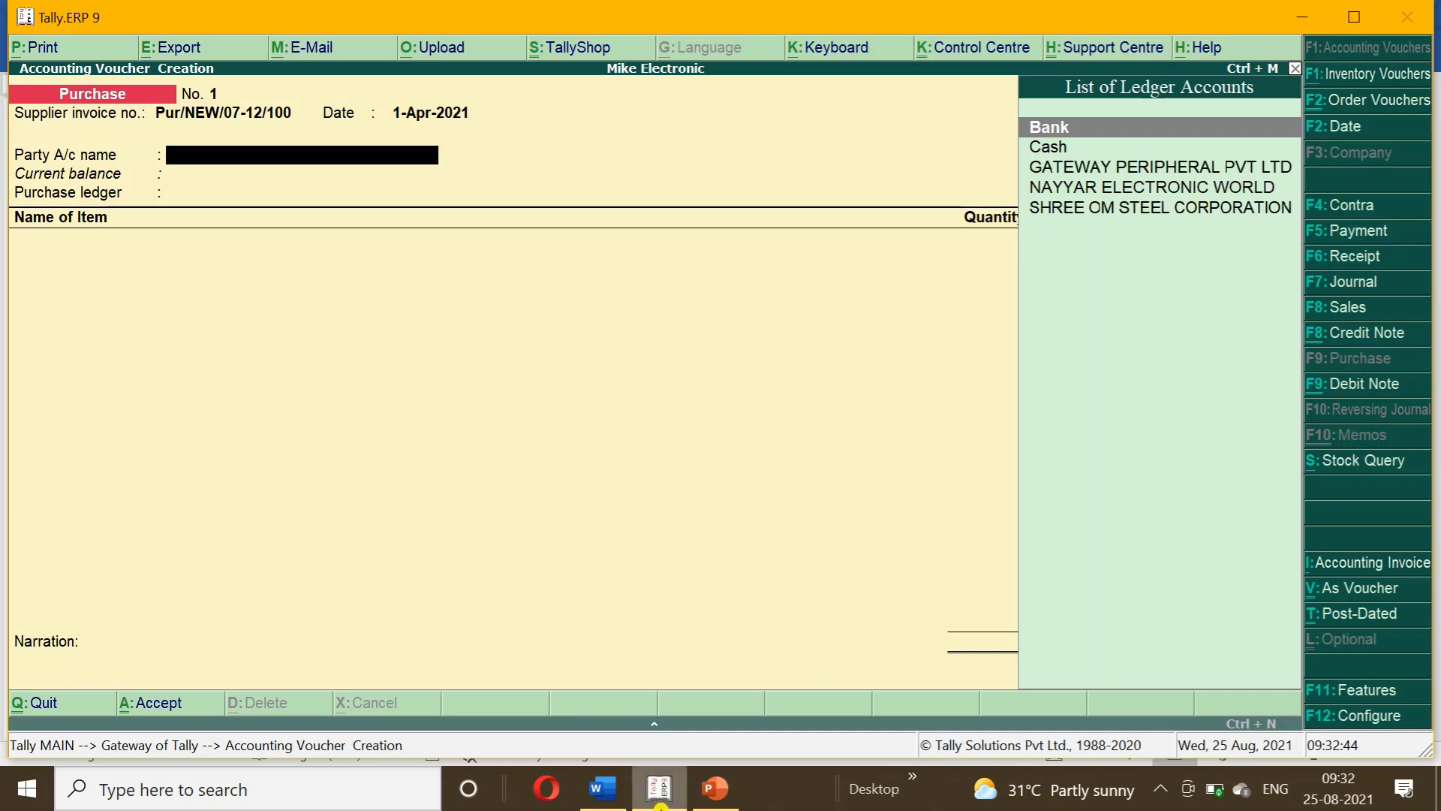
click(660, 799)
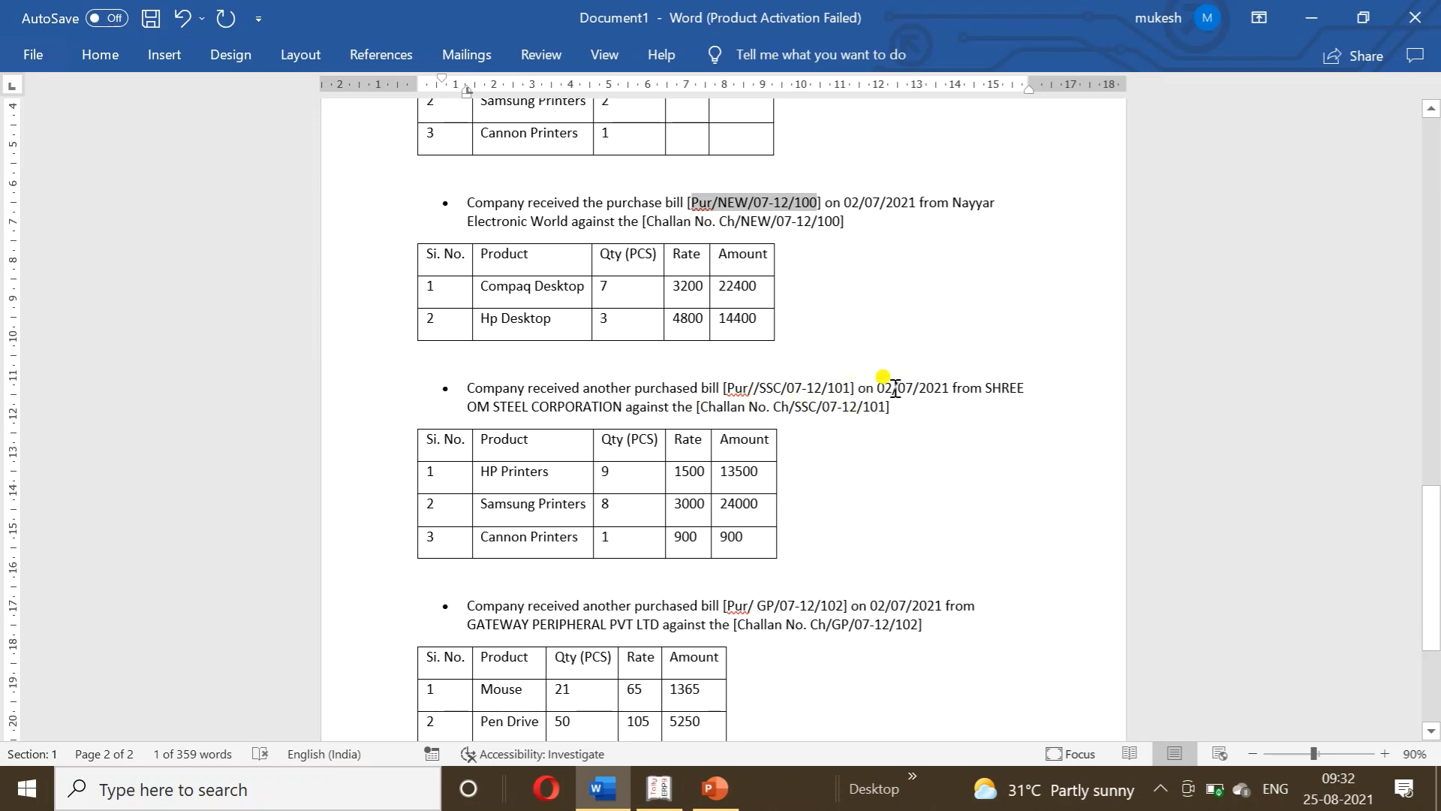
click(660, 799)
key(F2)
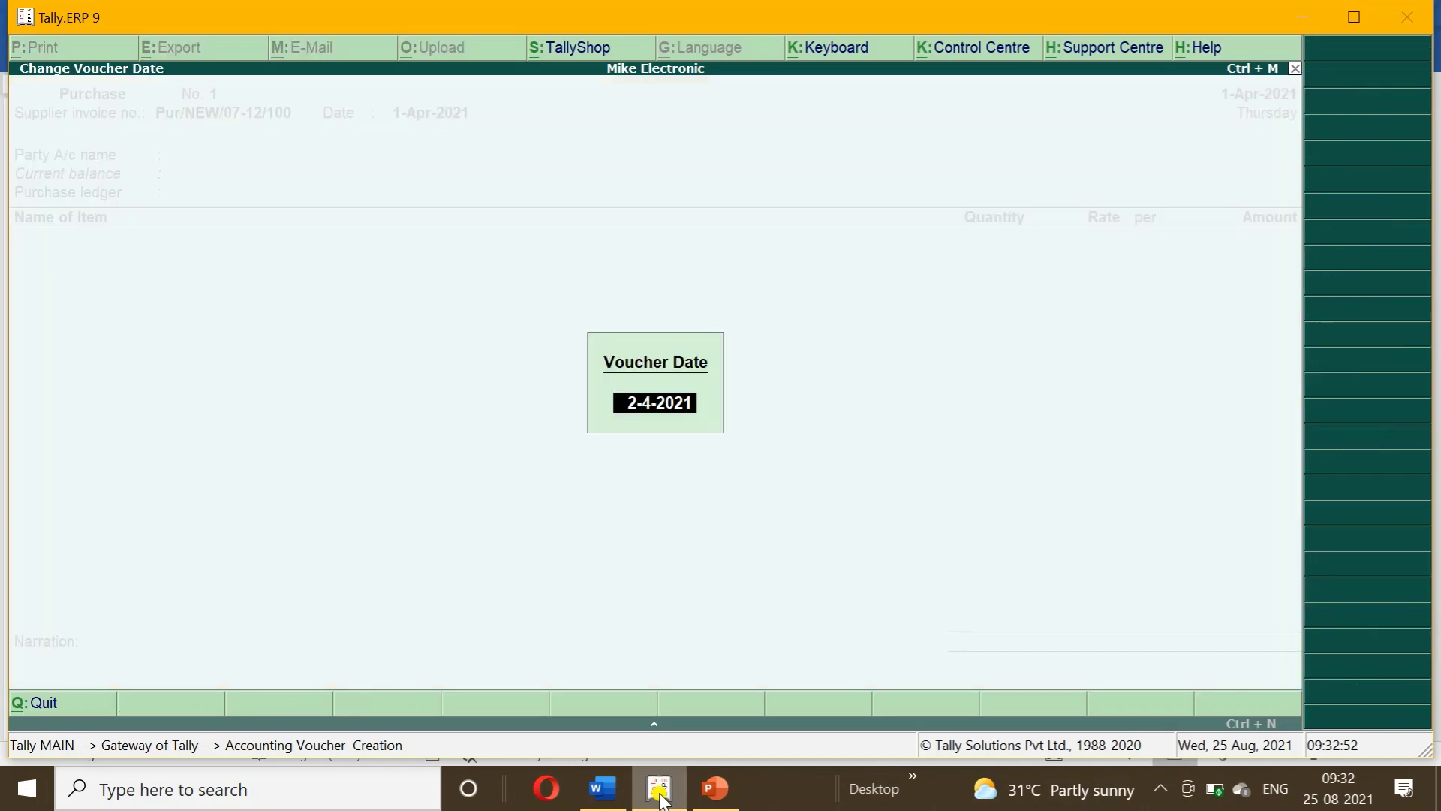
key(Return)
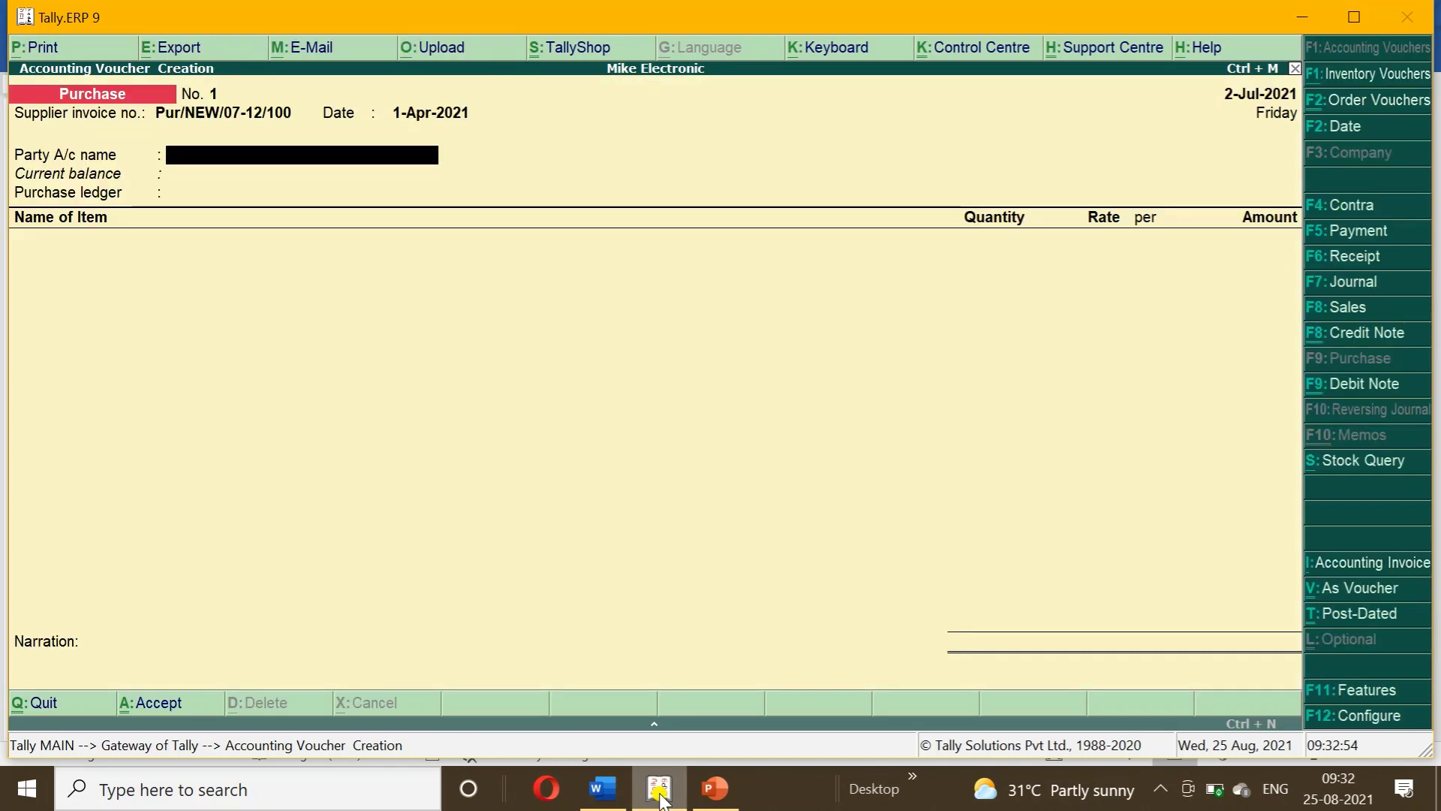
- Select NAYYAR ELECTRONIC WORLD as the party with receipt note Ch/NEW/07-12/100 and Purchase as the purchase ledger, following the Word document
click(660, 798)
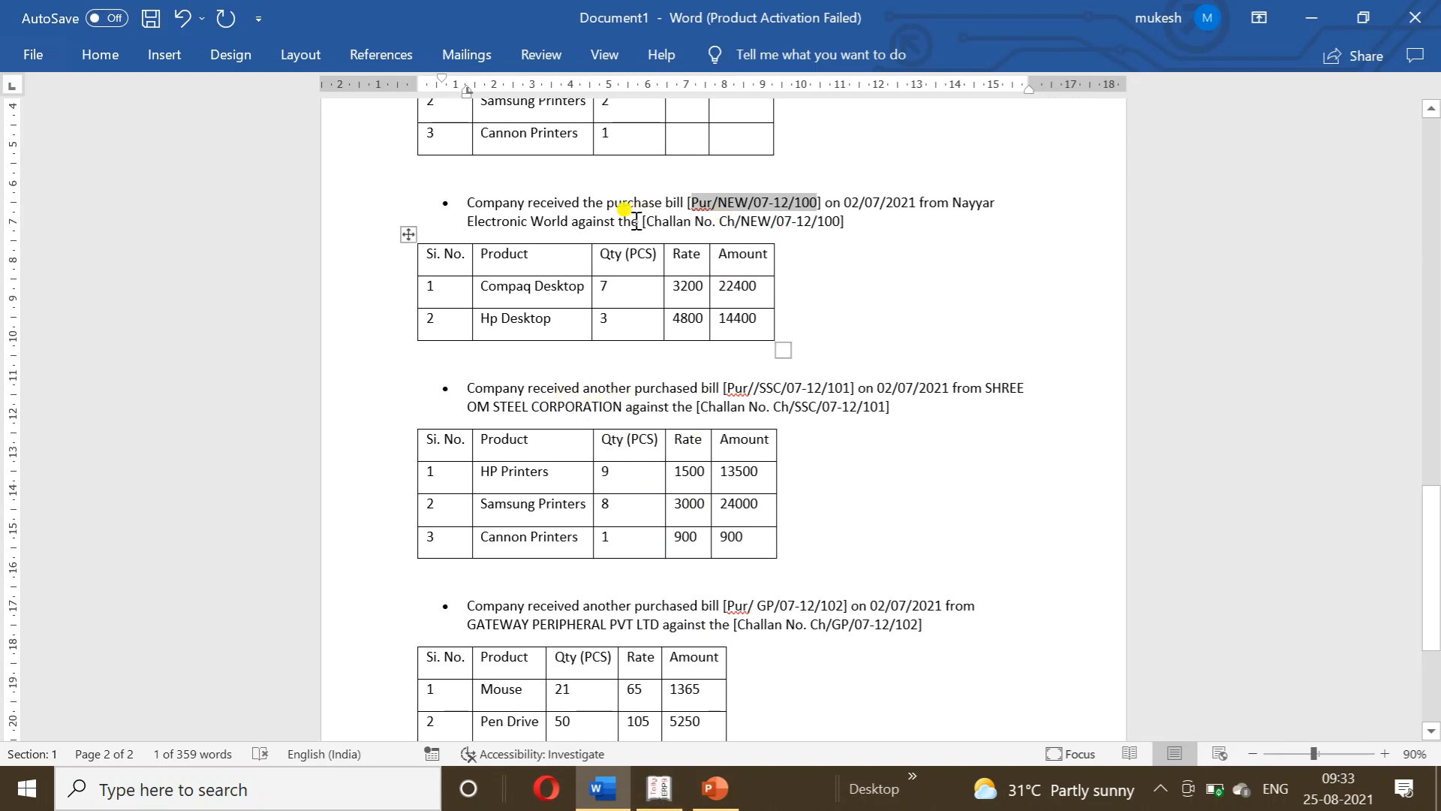
click(651, 798)
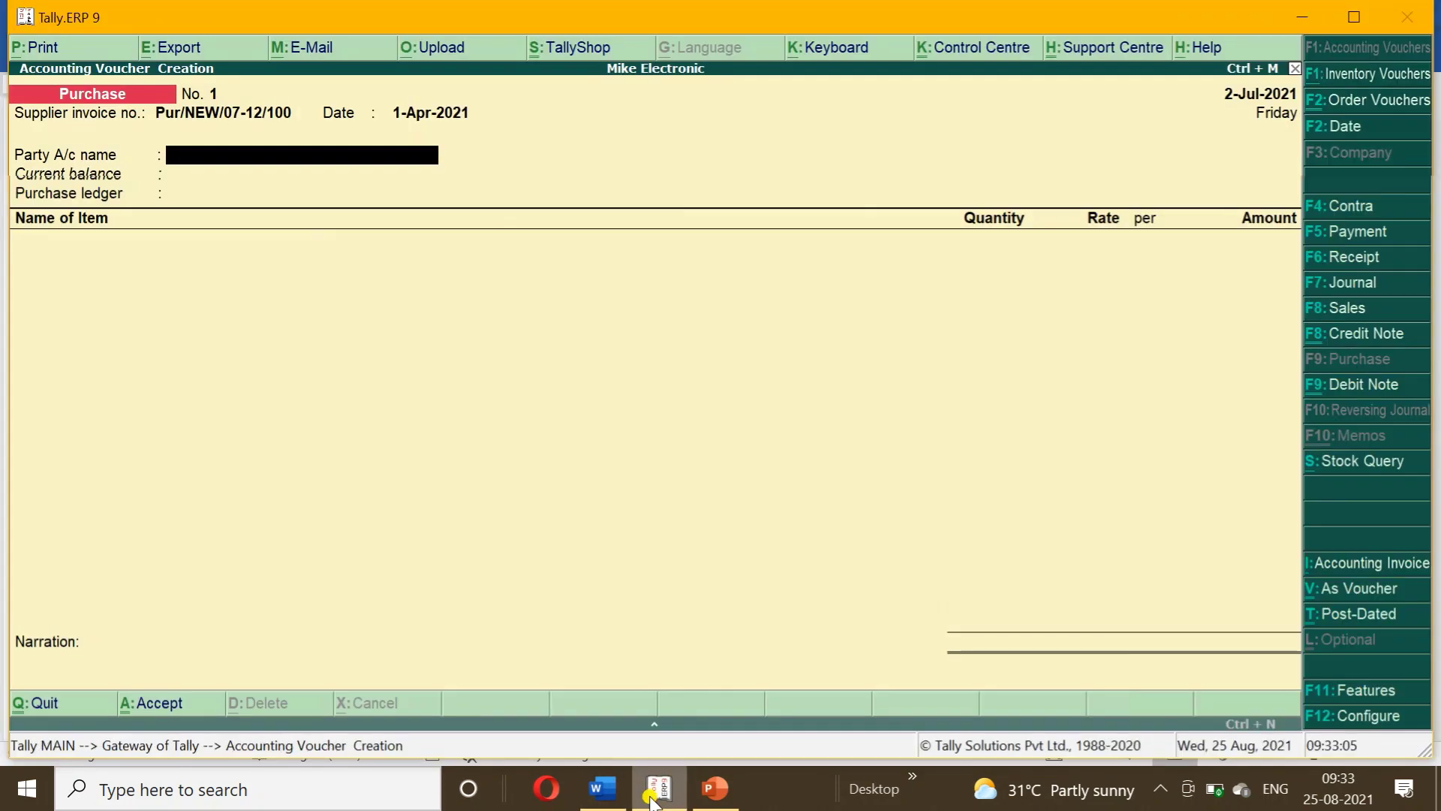
text(N)
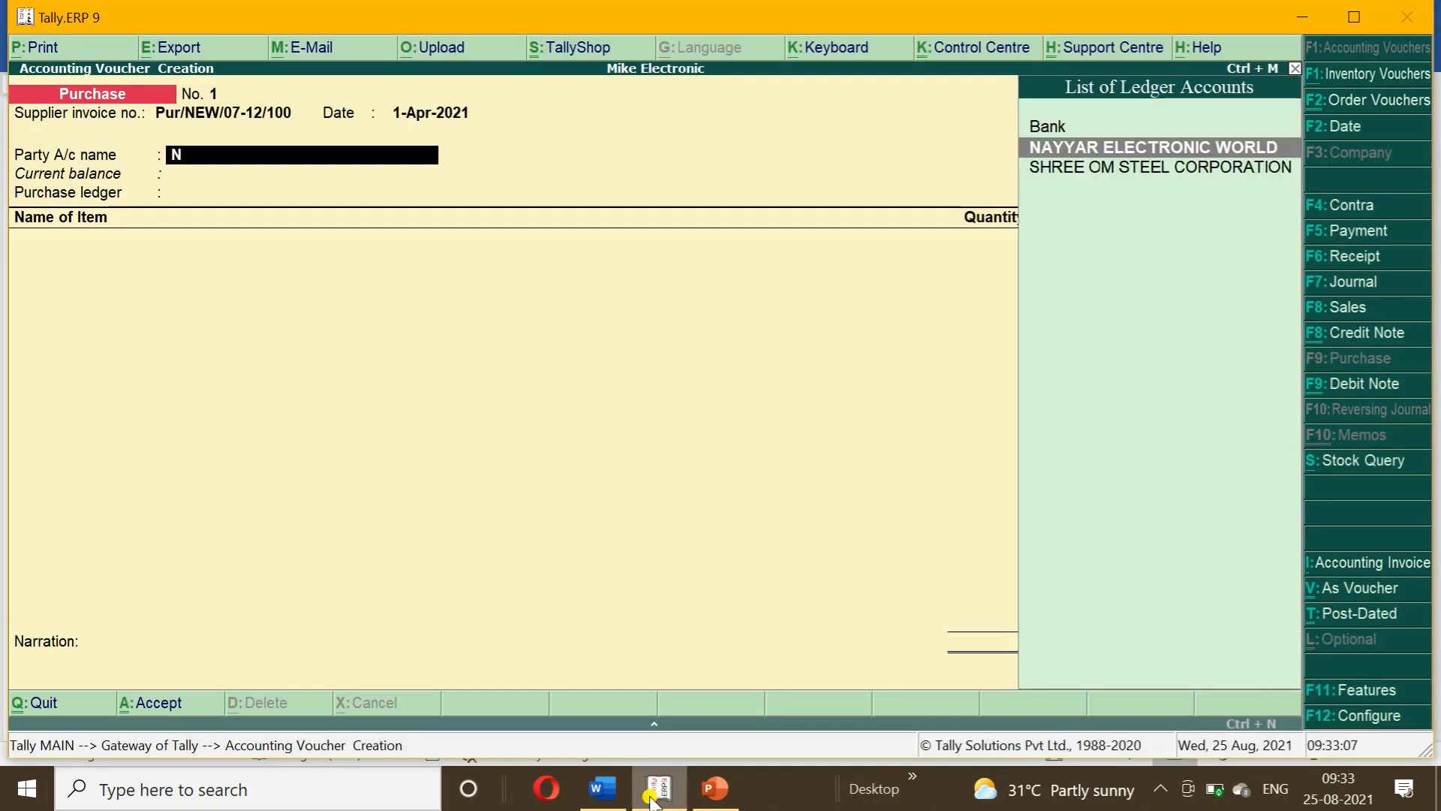
key(Return)
key(Down)
key(Down)
key(Down)
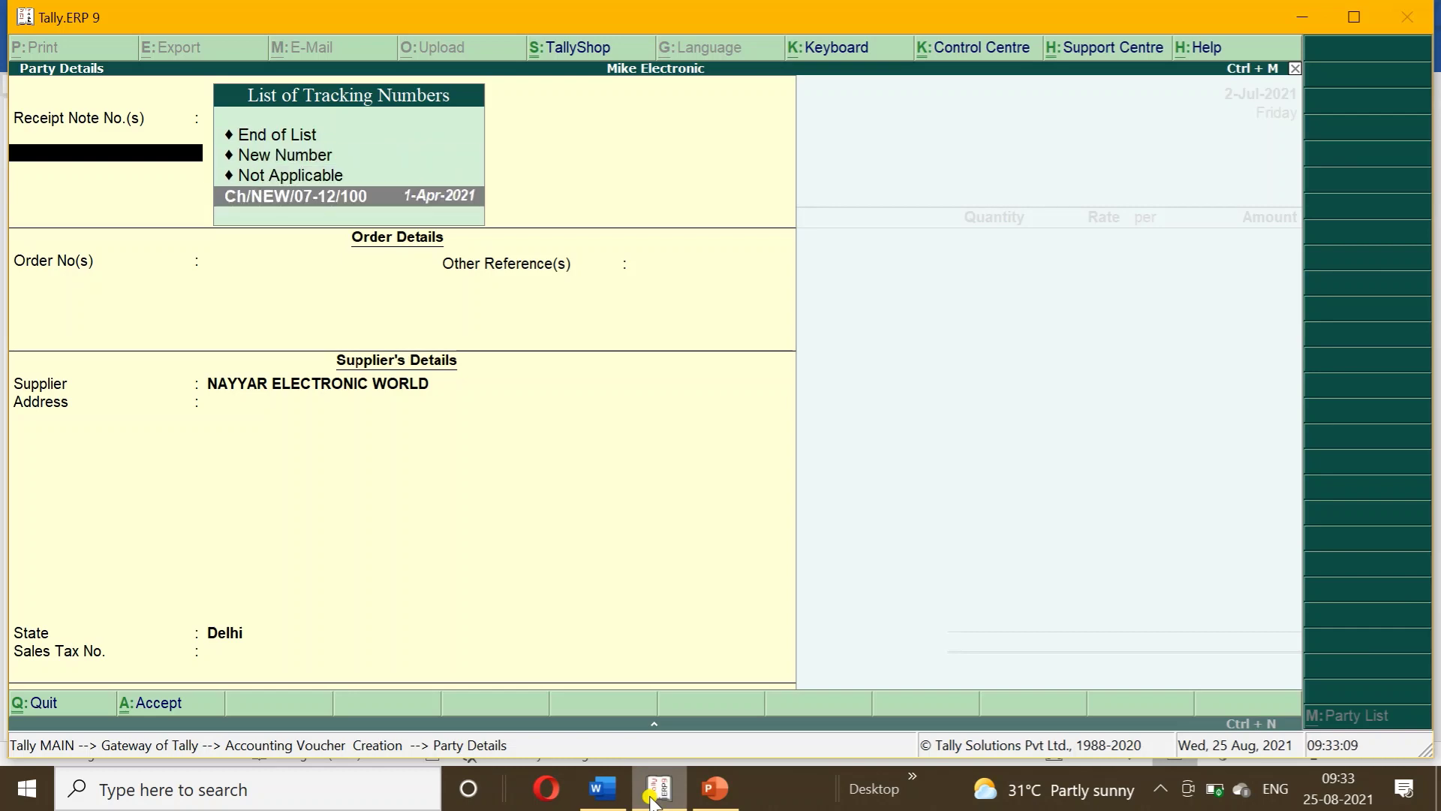
key(Return)
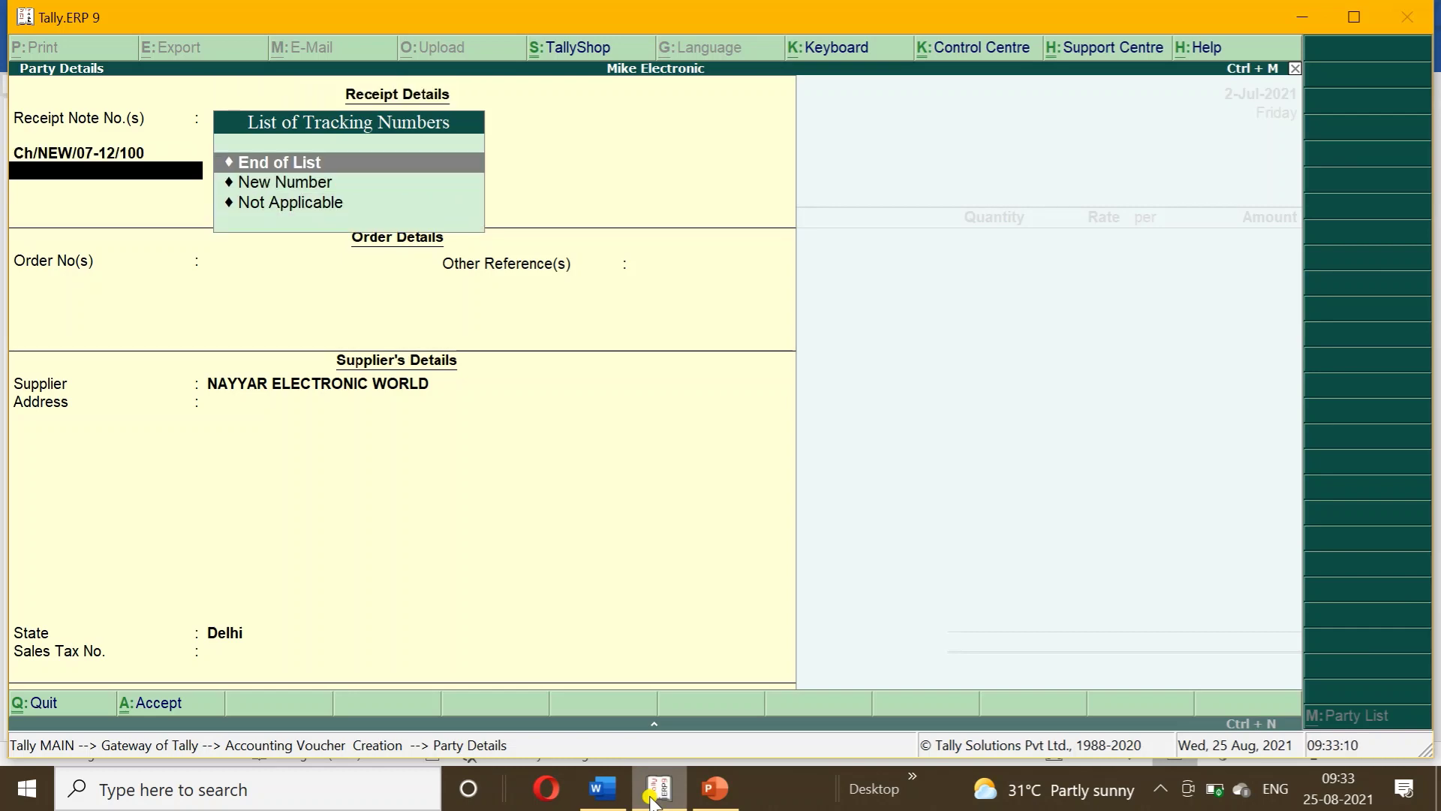
key(Return)
key(Return)
key(Return)
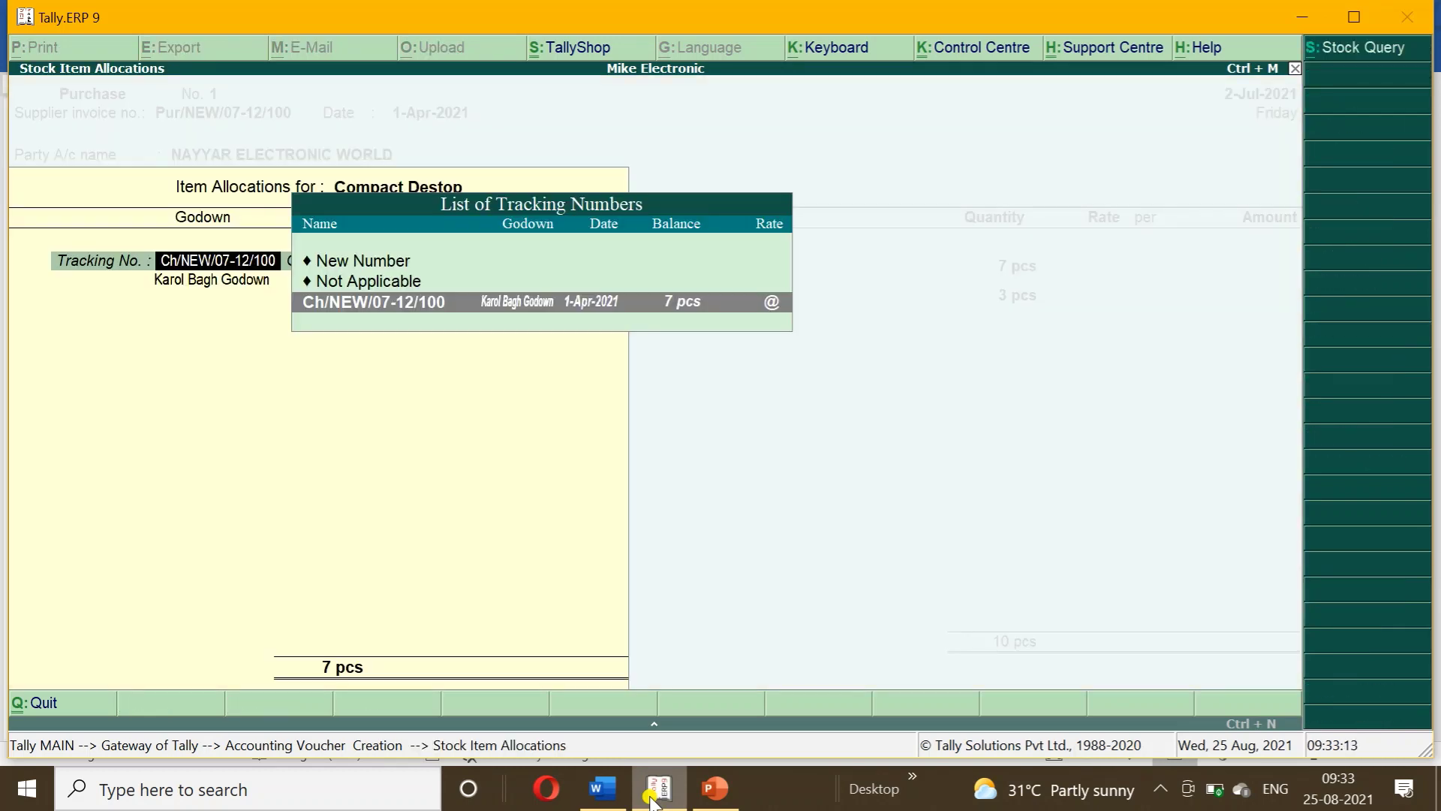
- Allocate the 7 pcs of Compact Destop to tracking number Ch/NEW/07-12/100 at the Word document's rate of 3200
key(Return)
key(Return)
key(Return)
click(651, 800)
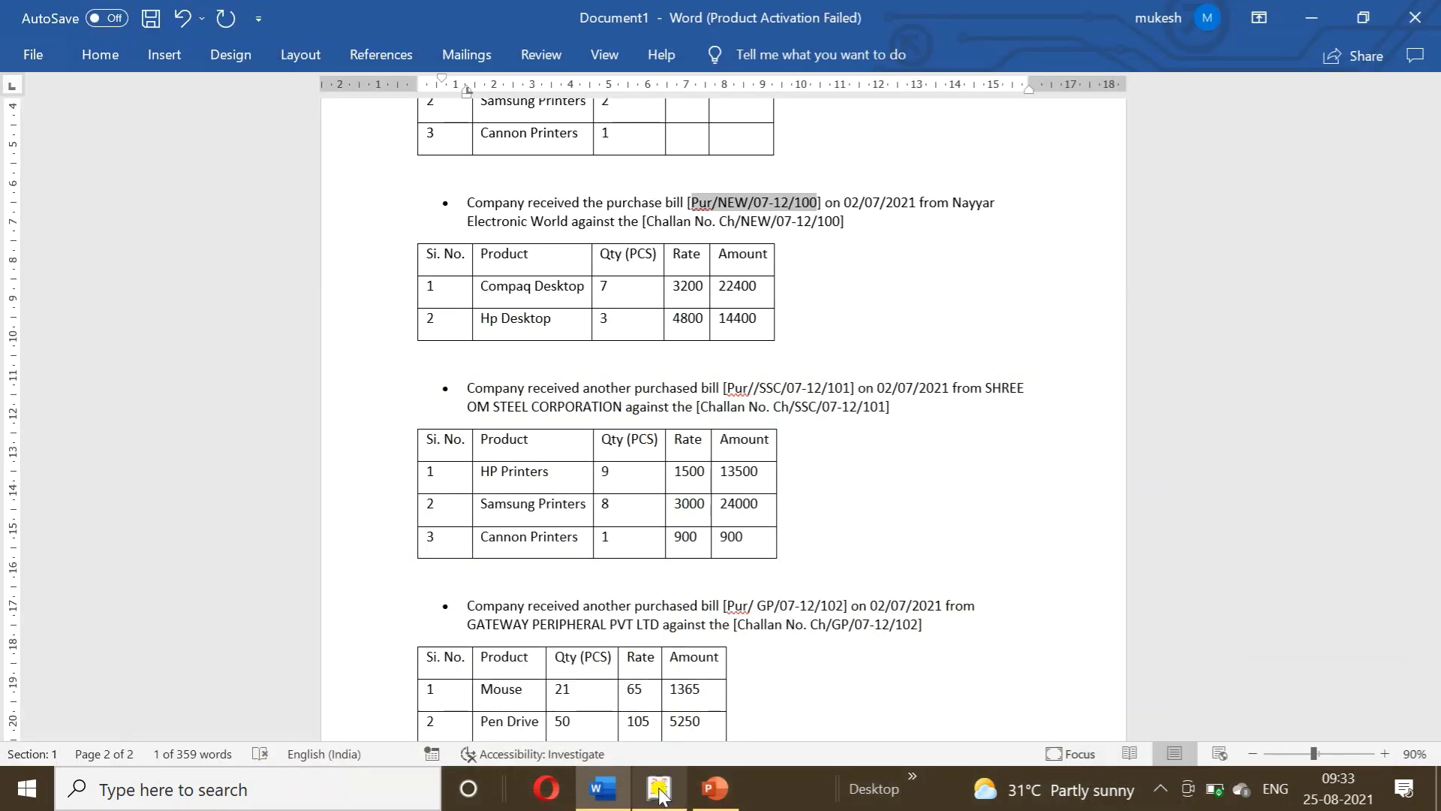
click(659, 794)
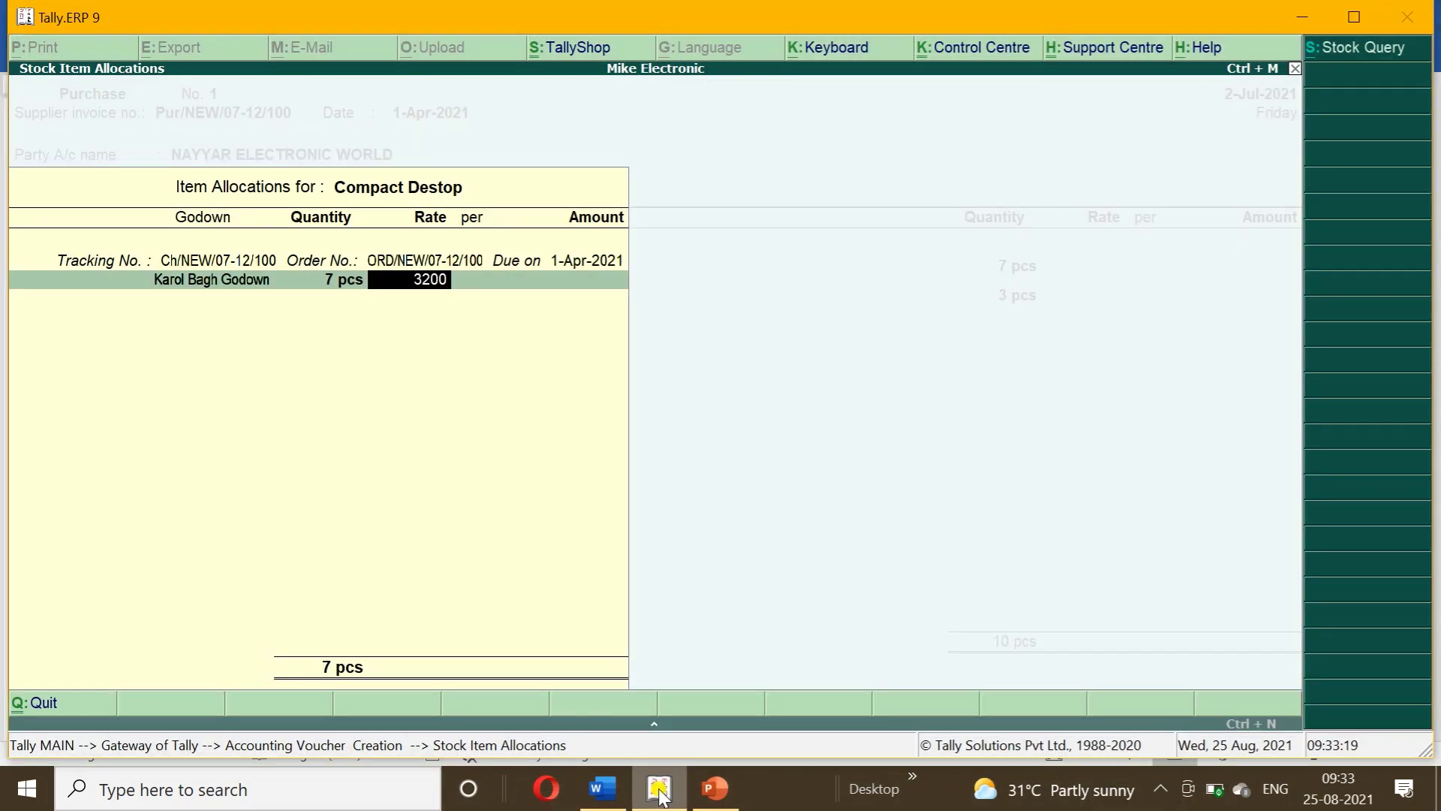
key(Return)
key(Return)
key(Return)
key(Return)
key(Return)
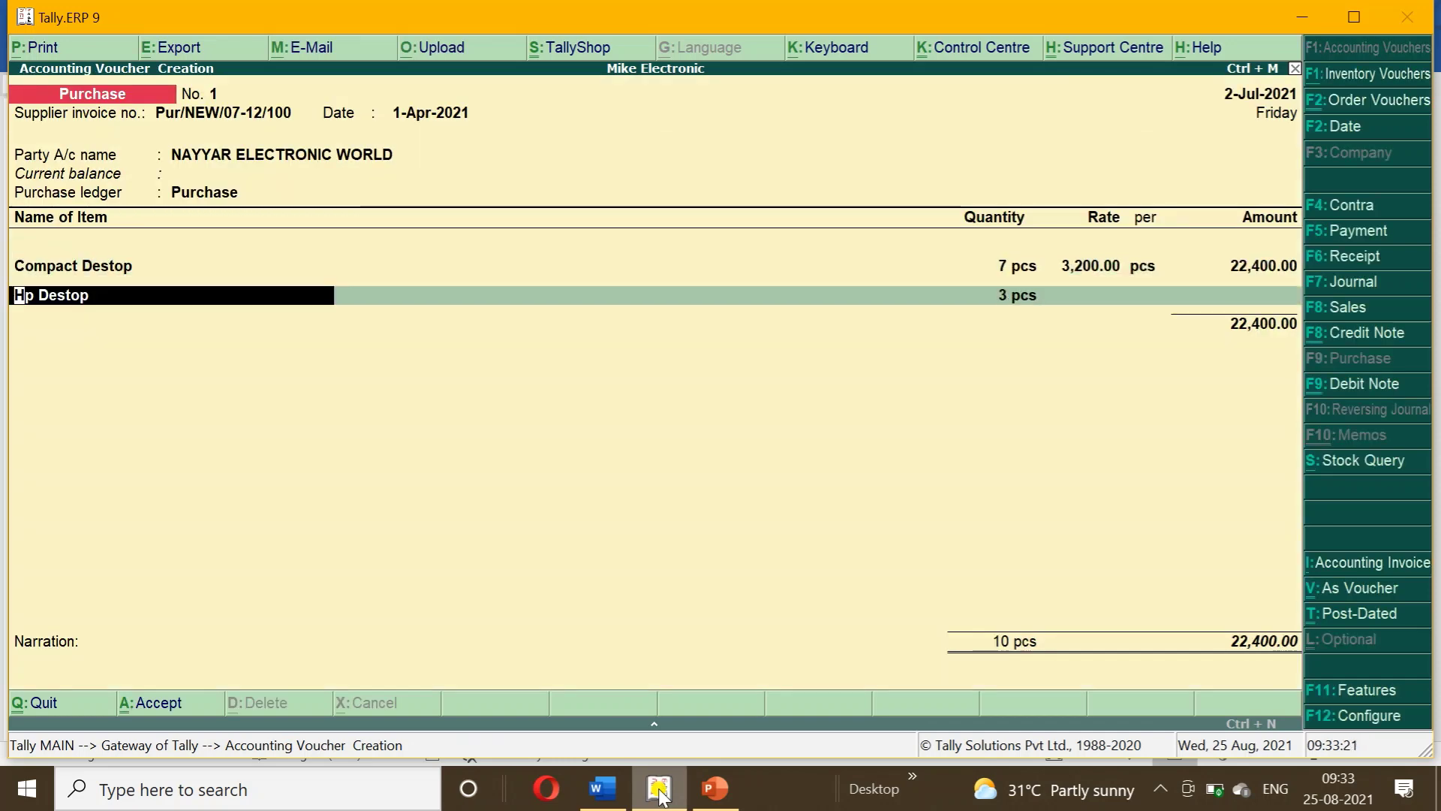
- Allocate the 3 pcs of Hp Destop at the Word document's rate of 4800 and save the Purchase voucher
key(Return)
key(Return)
key(Return)
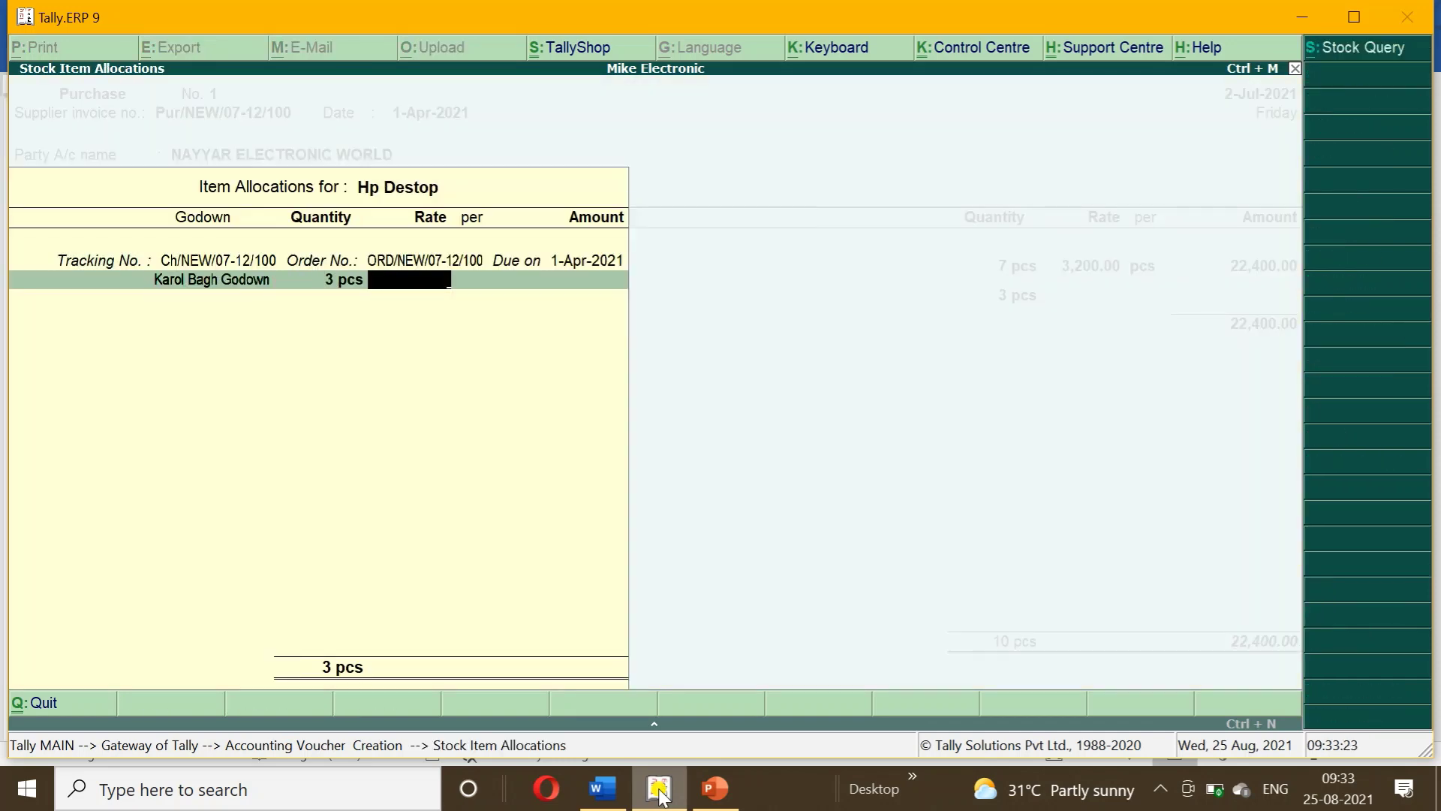
click(659, 795)
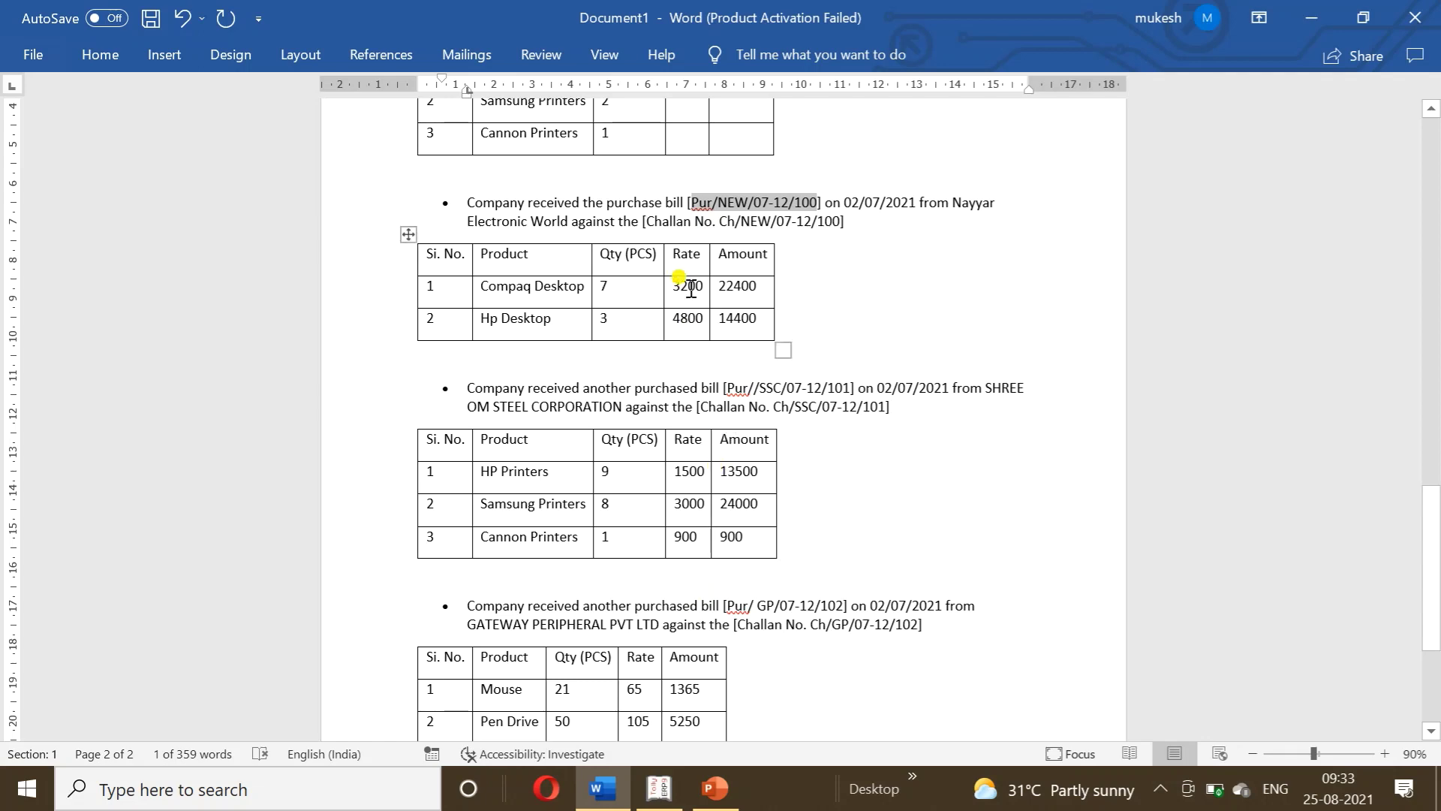
click(662, 796)
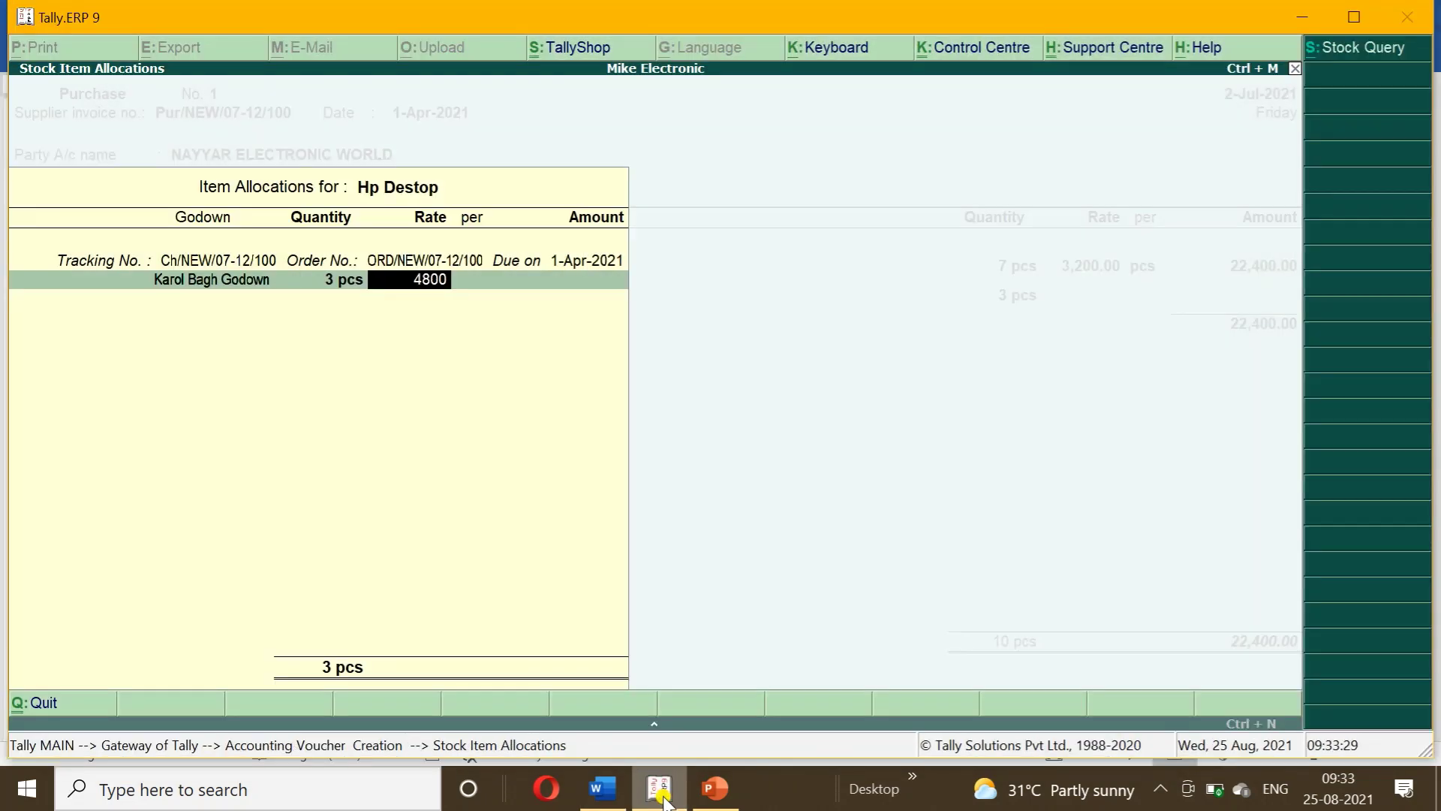
text(4800)
key(Return)
key(Return)
key(Return)
key(Return)
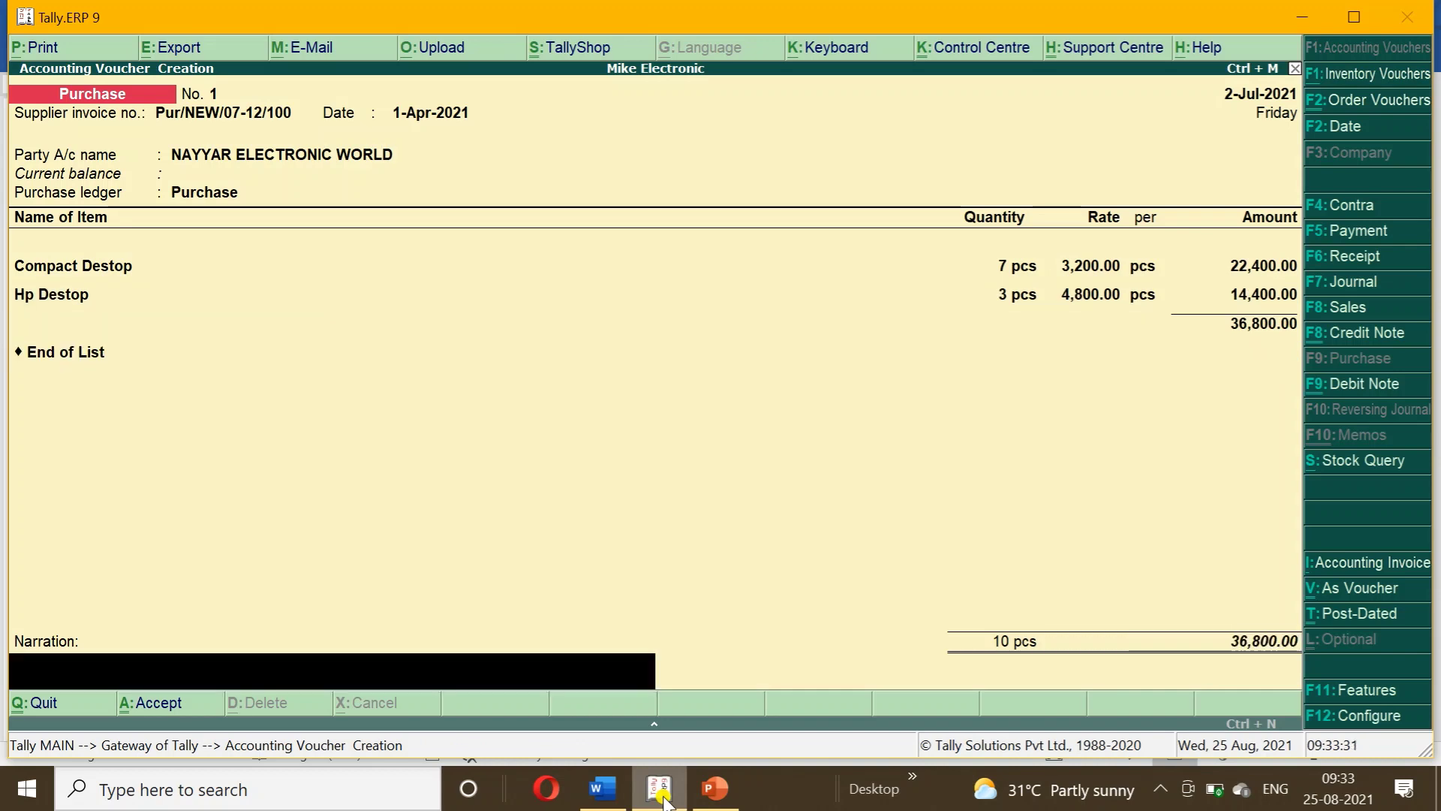
key(Return)
key(Return)
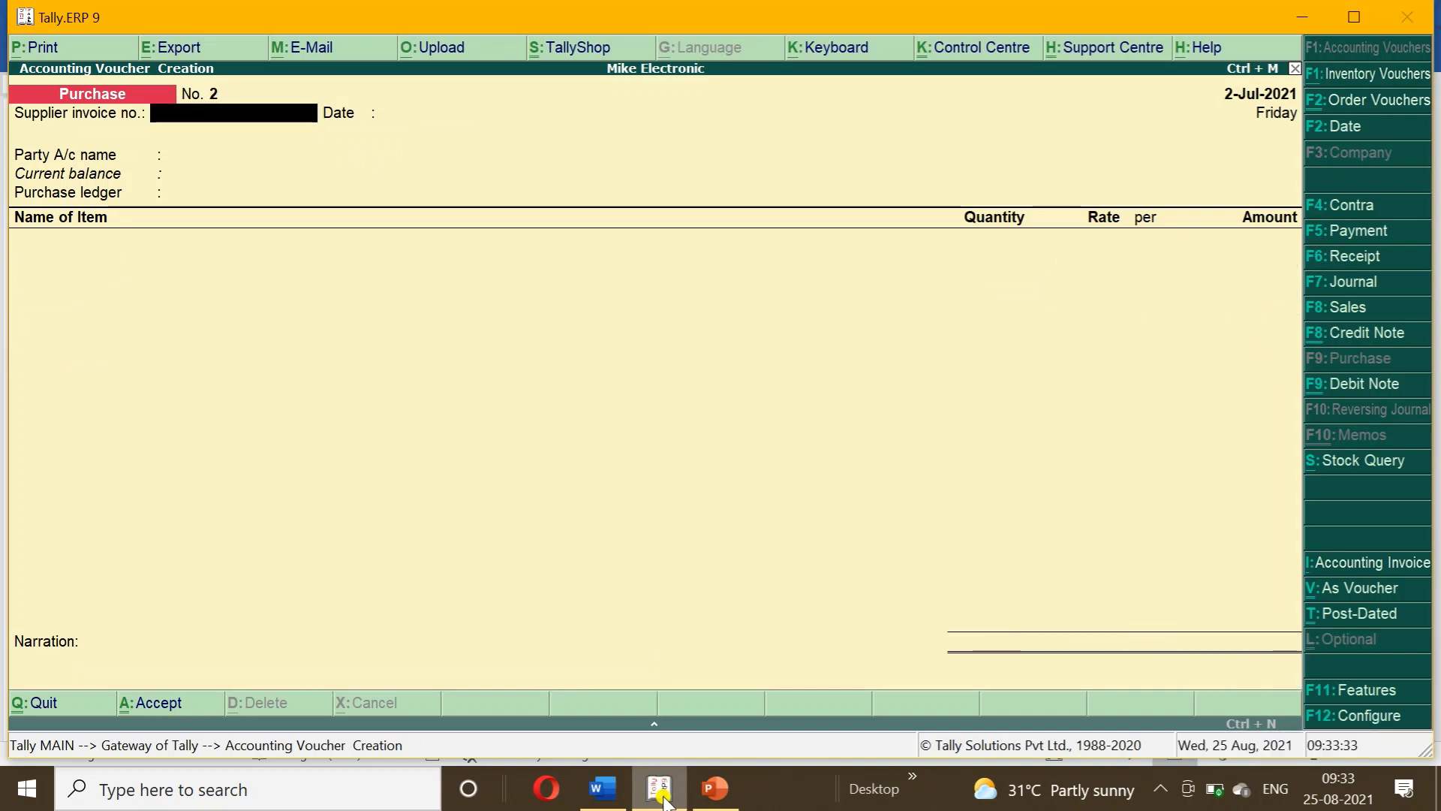
- Copy SHREE OM STEEL CORPORATION's purchase bill number Pur//SSC/07-12/101 from the Word document and return to Tally
key(alt+Tab)
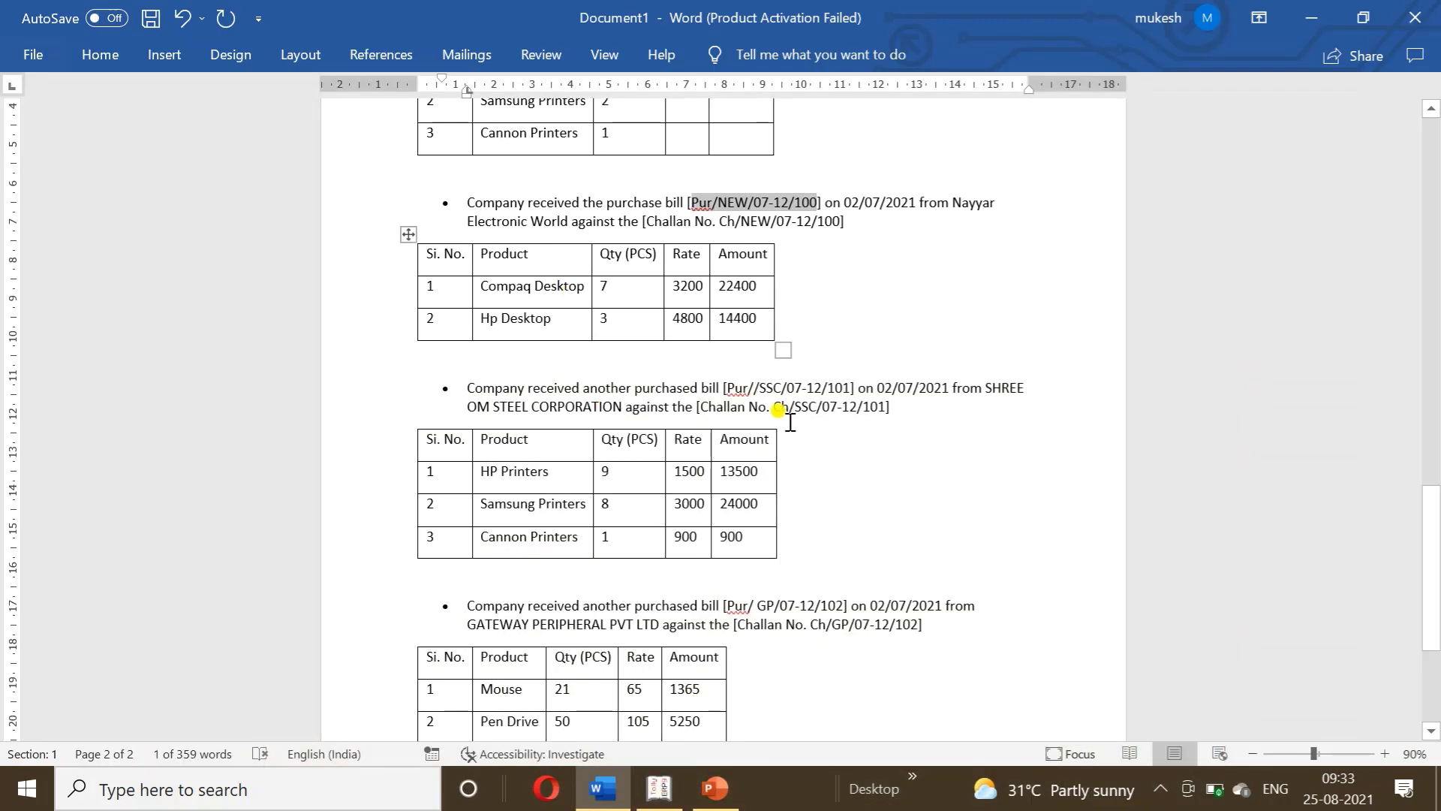
drag(727, 389, 947, 381)
click(903, 452)
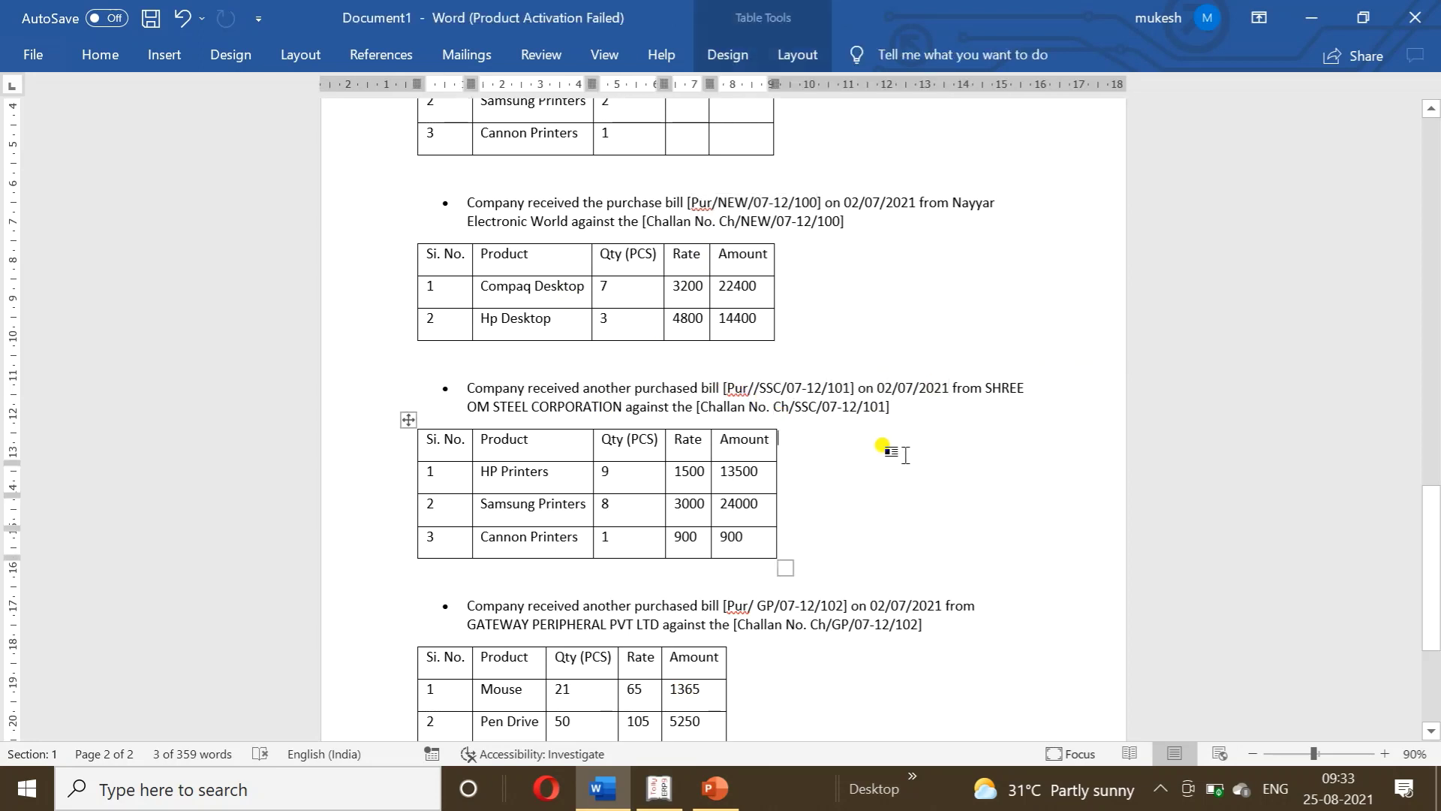
drag(726, 388, 844, 387)
click(730, 391)
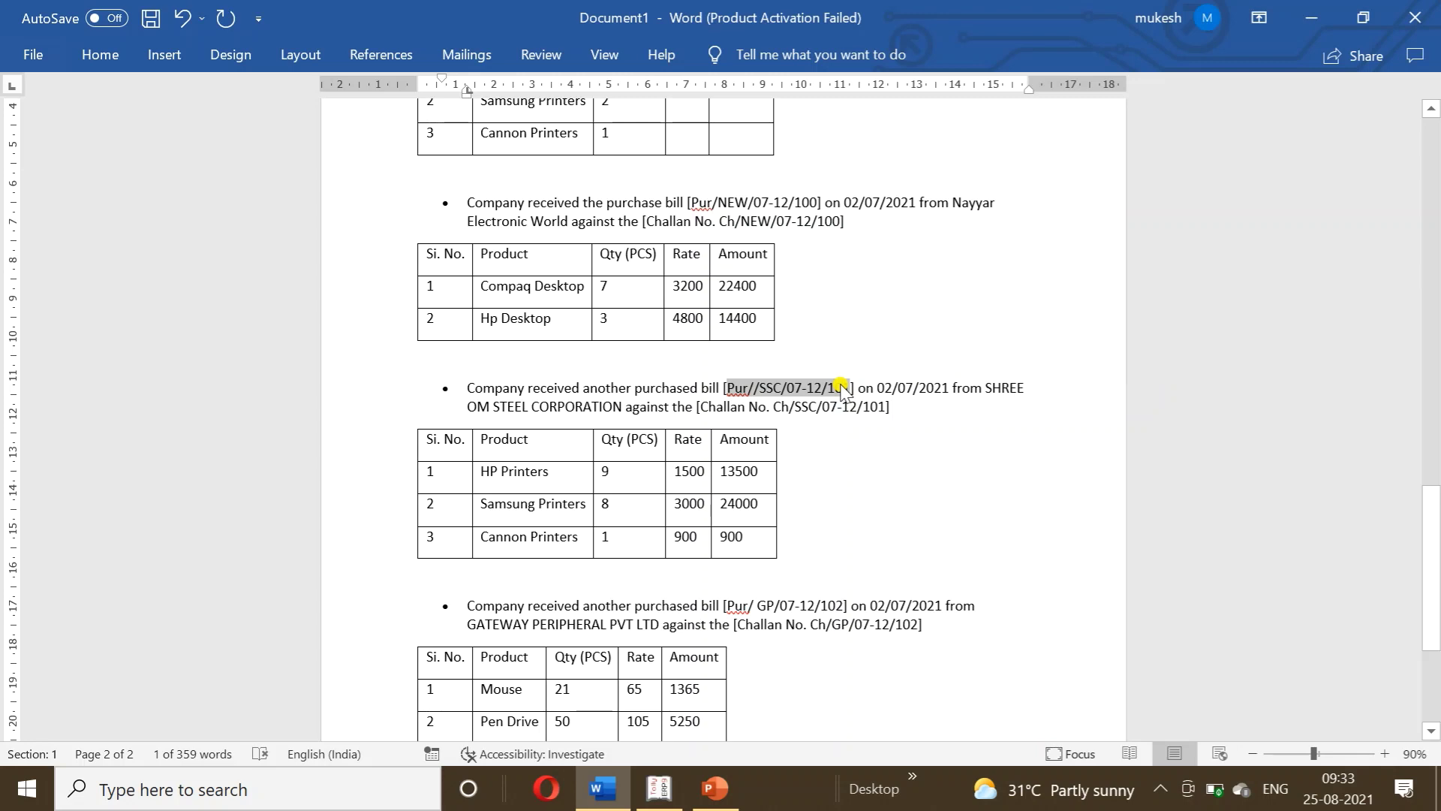
click(671, 789)
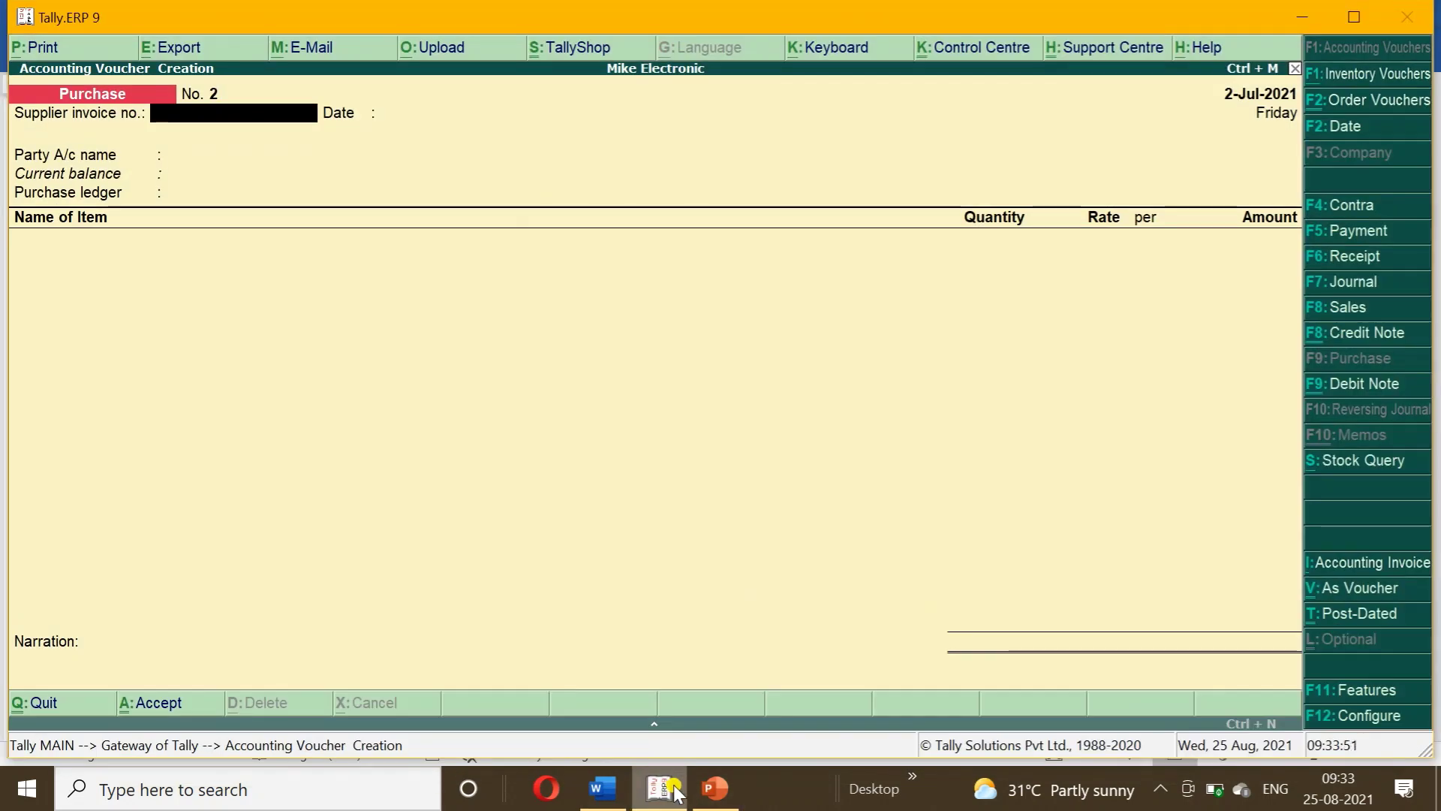
- Paste Pur//SSC/07-12/101 as the supplier invoice number of the new Purchase voucher and accept 2-Jul-2021 as its date
key(ctrl+alt+v)
key(Return)
key(Return)
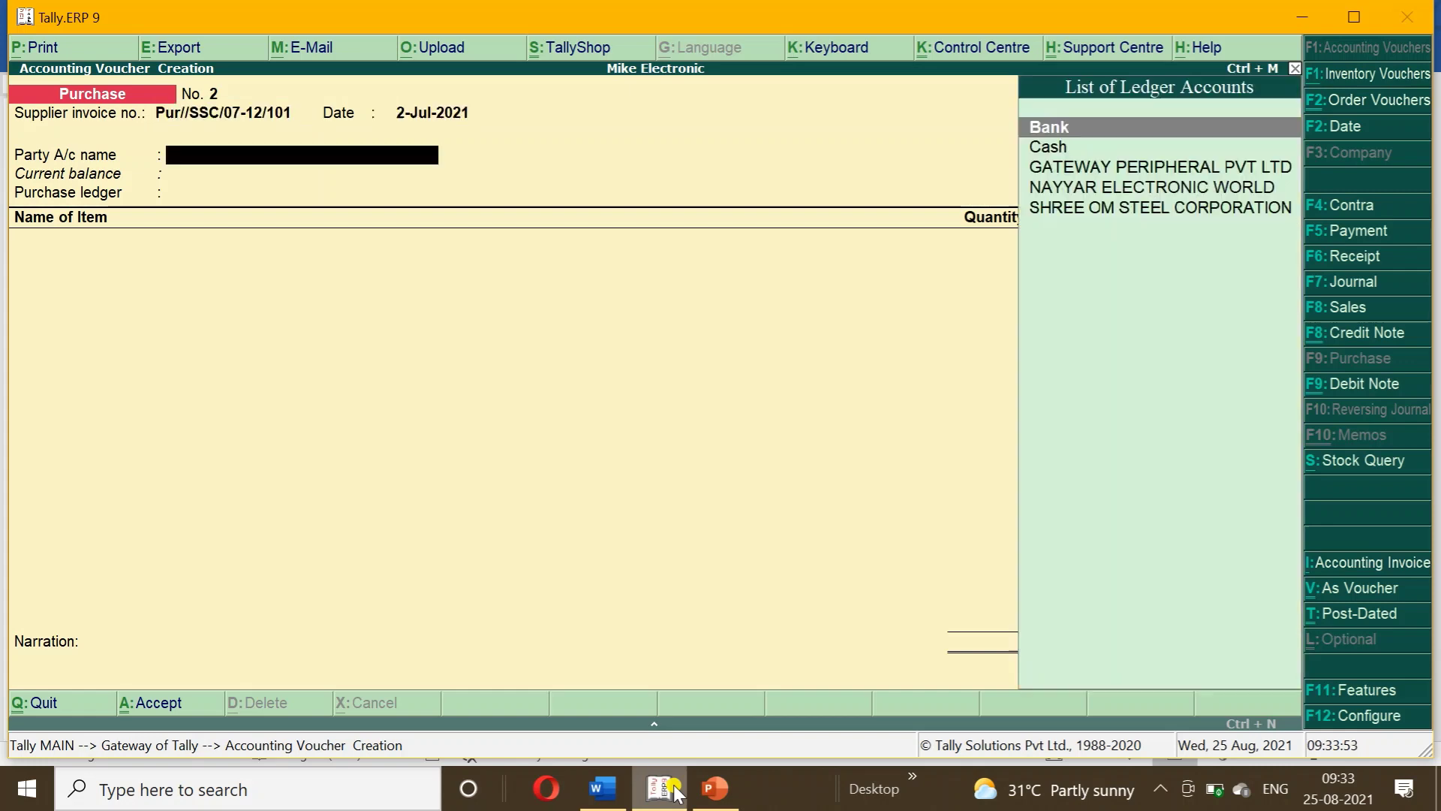
- Select SHREE OM STEEL CORPORATION as the party with receipt note Ch/SSC/07-12/101 and Purchase as the purchase ledger
text(S)
key(Return)
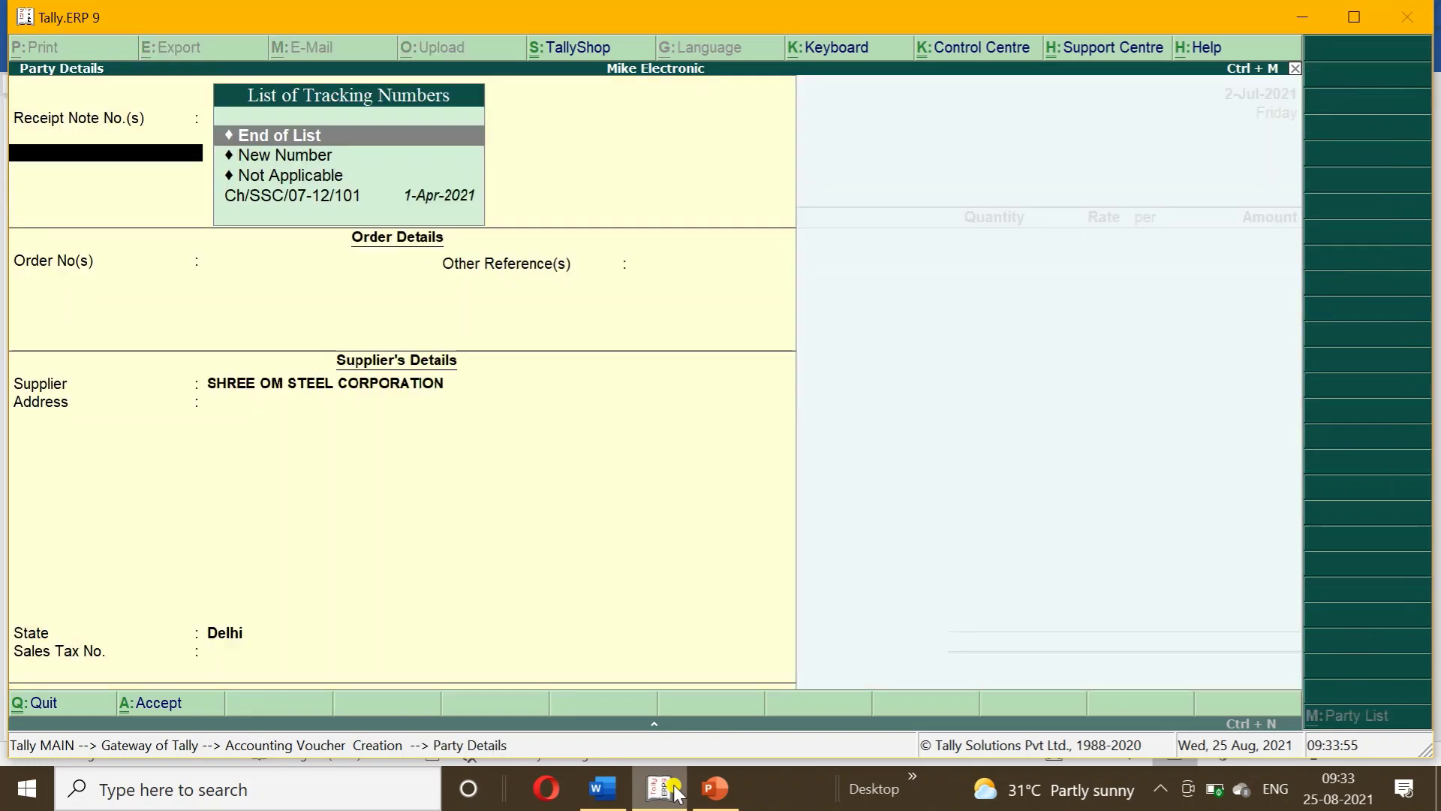
key(Down)
key(Down)
key(Down)
key(Return)
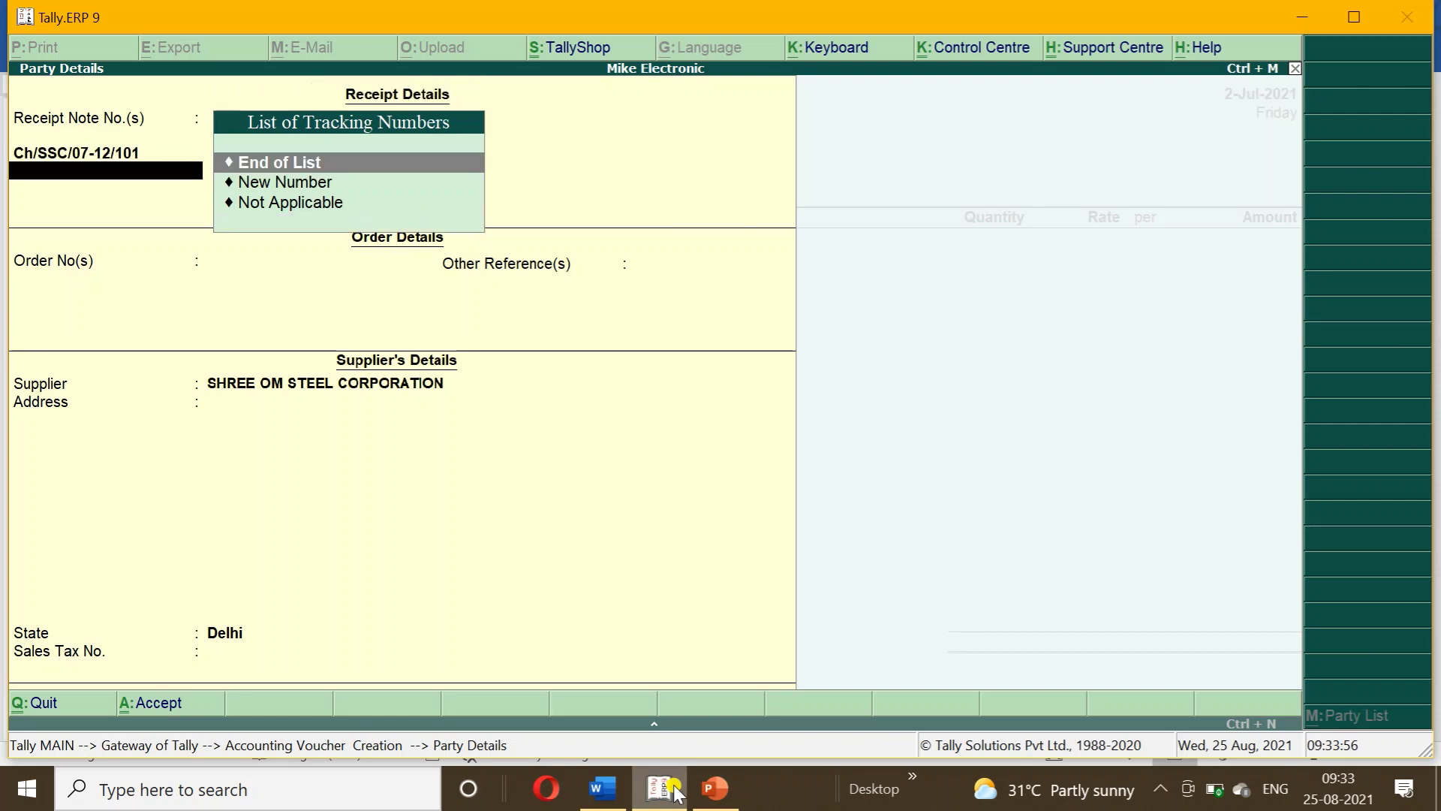
key(ctrl+a)
key(Return)
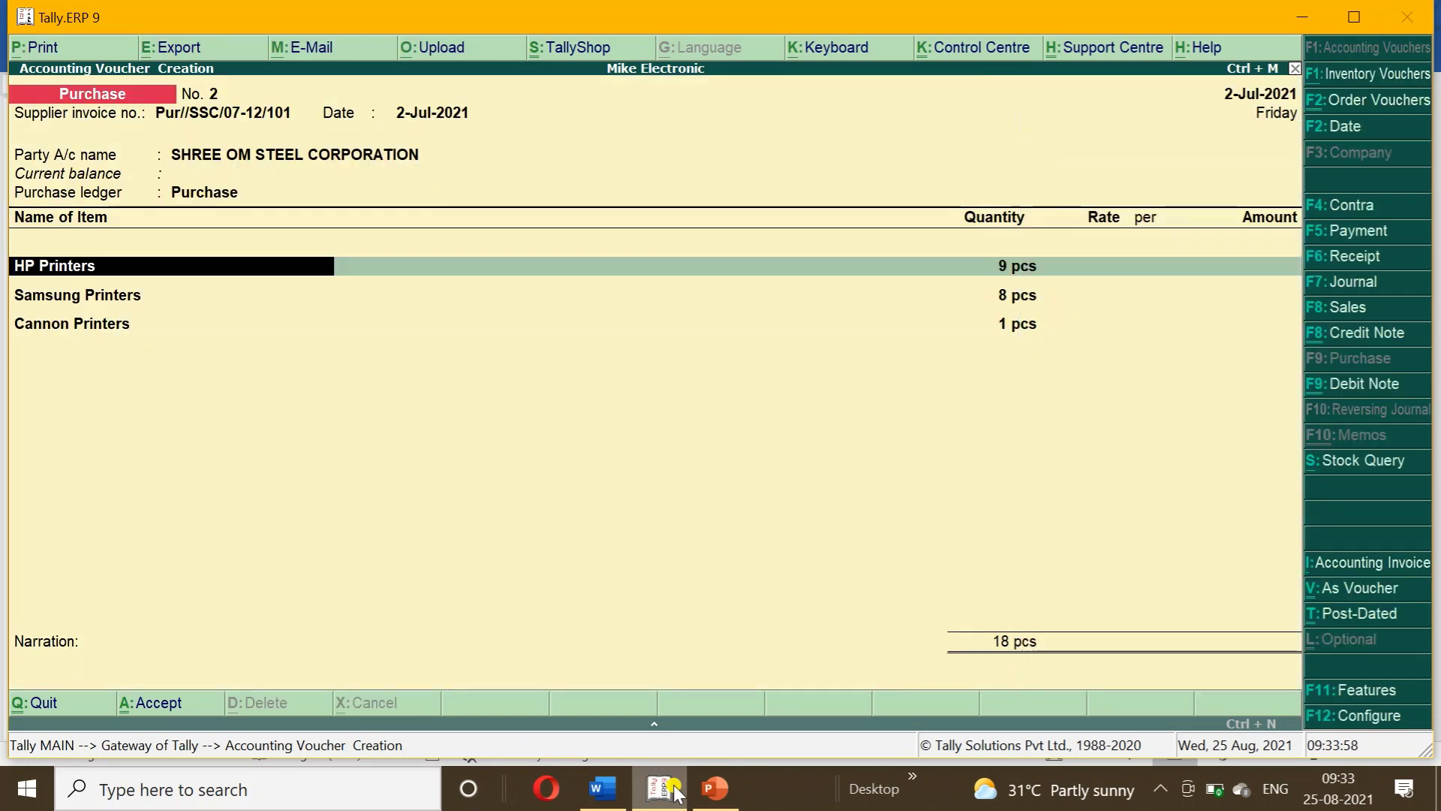
- Allocate the 9 pcs of HP Printers to tracking number Ch/SSC/07-12/101 at the Word document's rate of 1500
key(Return)
key(Return)
key(Return)
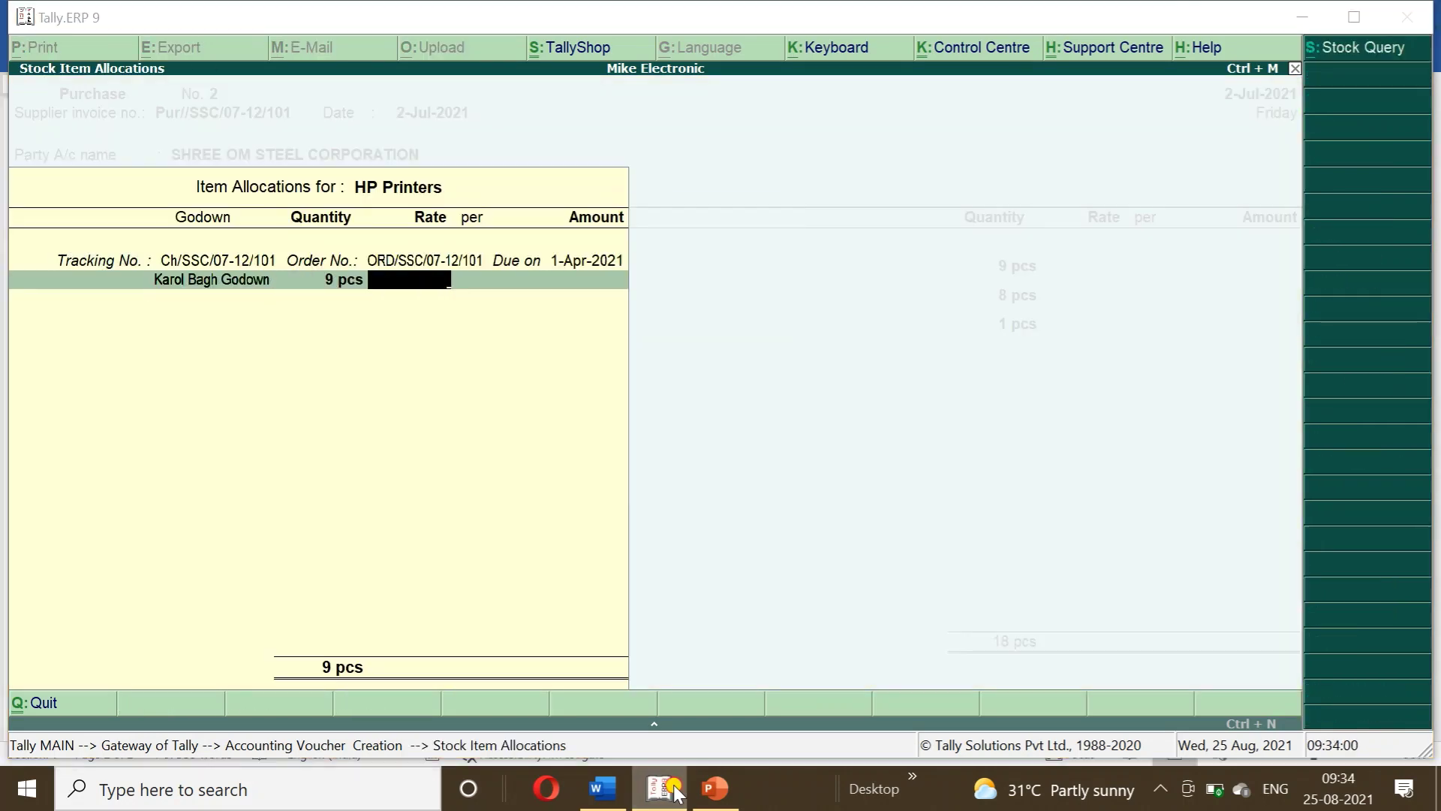
key(alt+Tab)
click(663, 789)
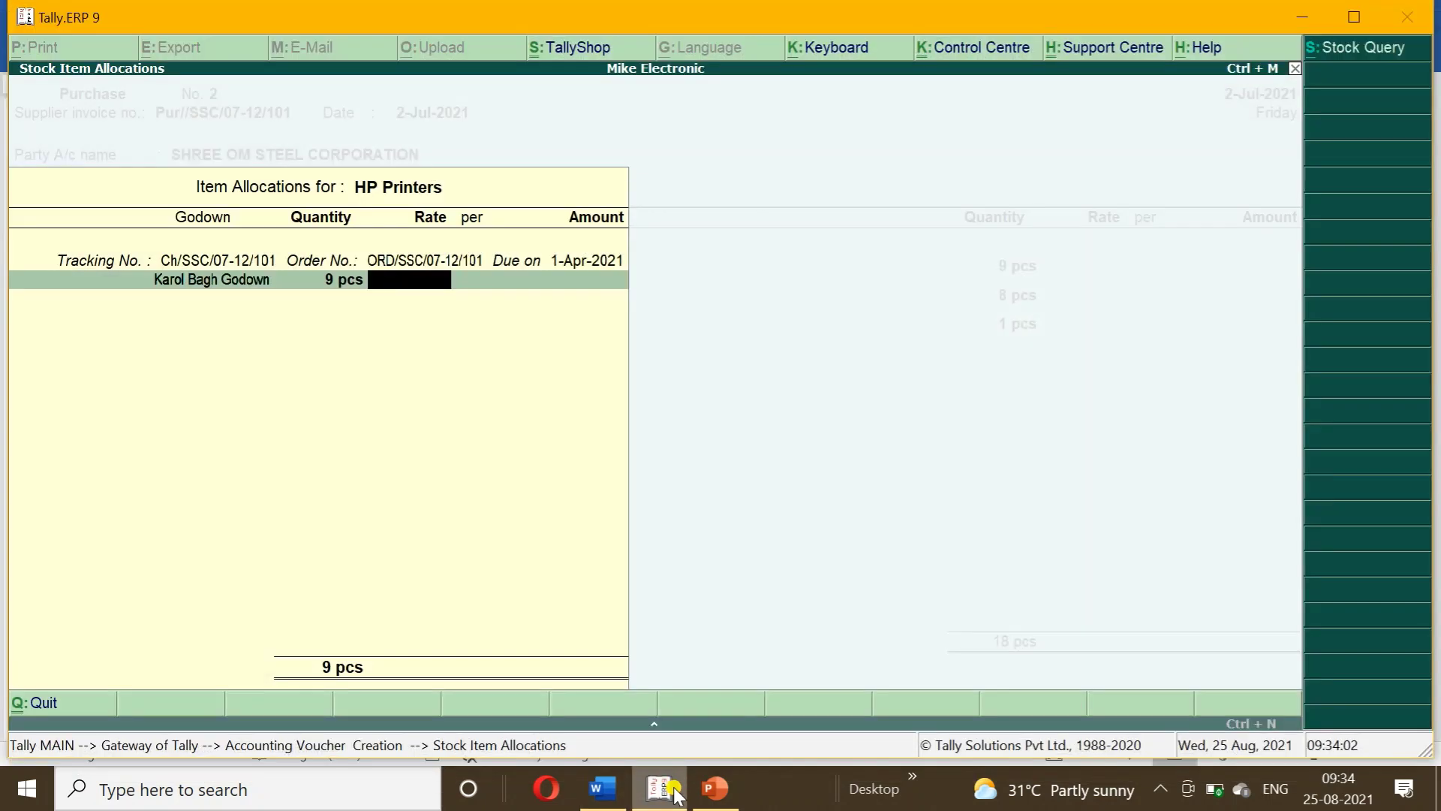
text(1,500)
key(Return)
key(Return)
key(Return)
key(Return)
- Allocate the 8 pcs of Samsung Printers to tracking number Ch/SSC/07-12/101 at a rate of 3000
key(Return)
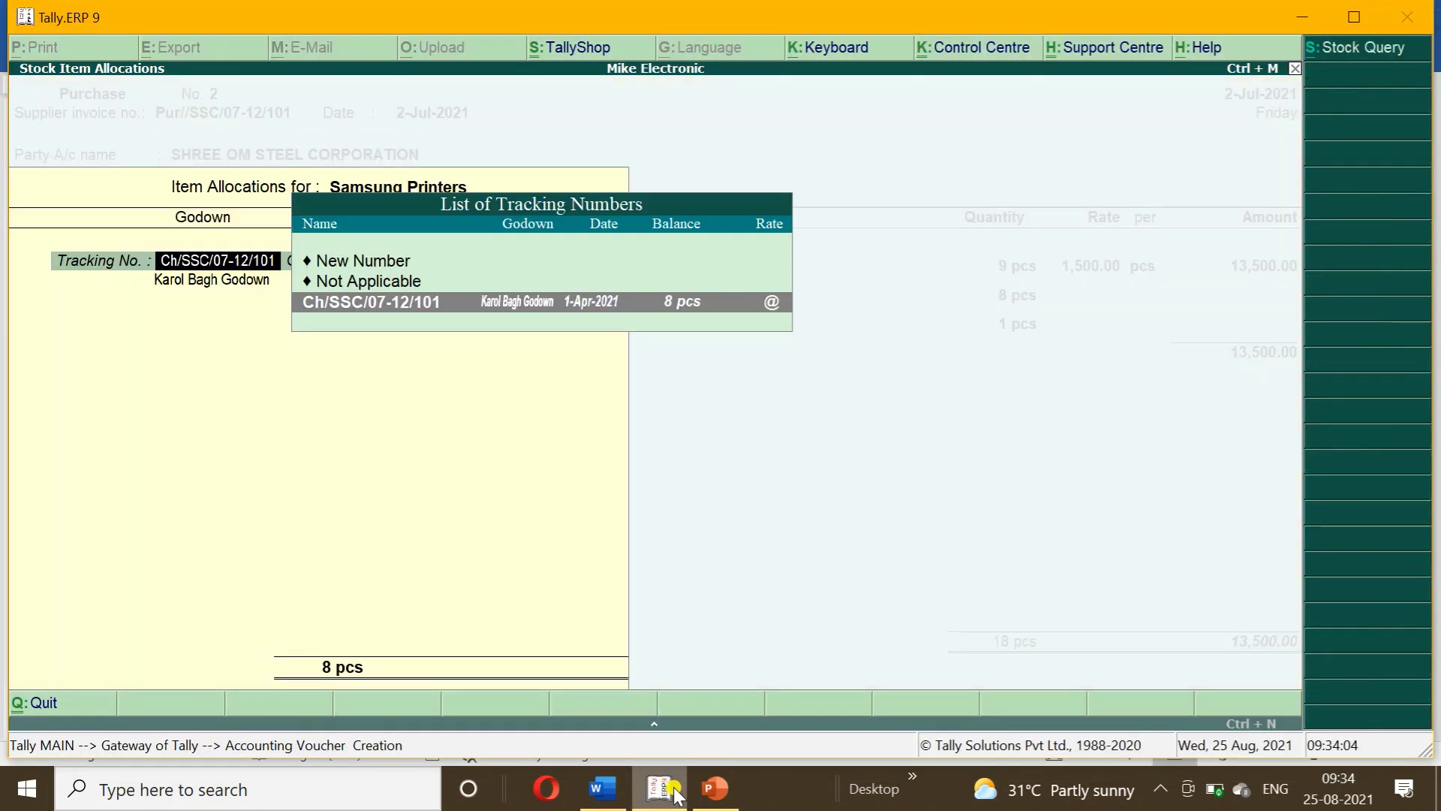
key(Return)
key(Return)
key(Return)
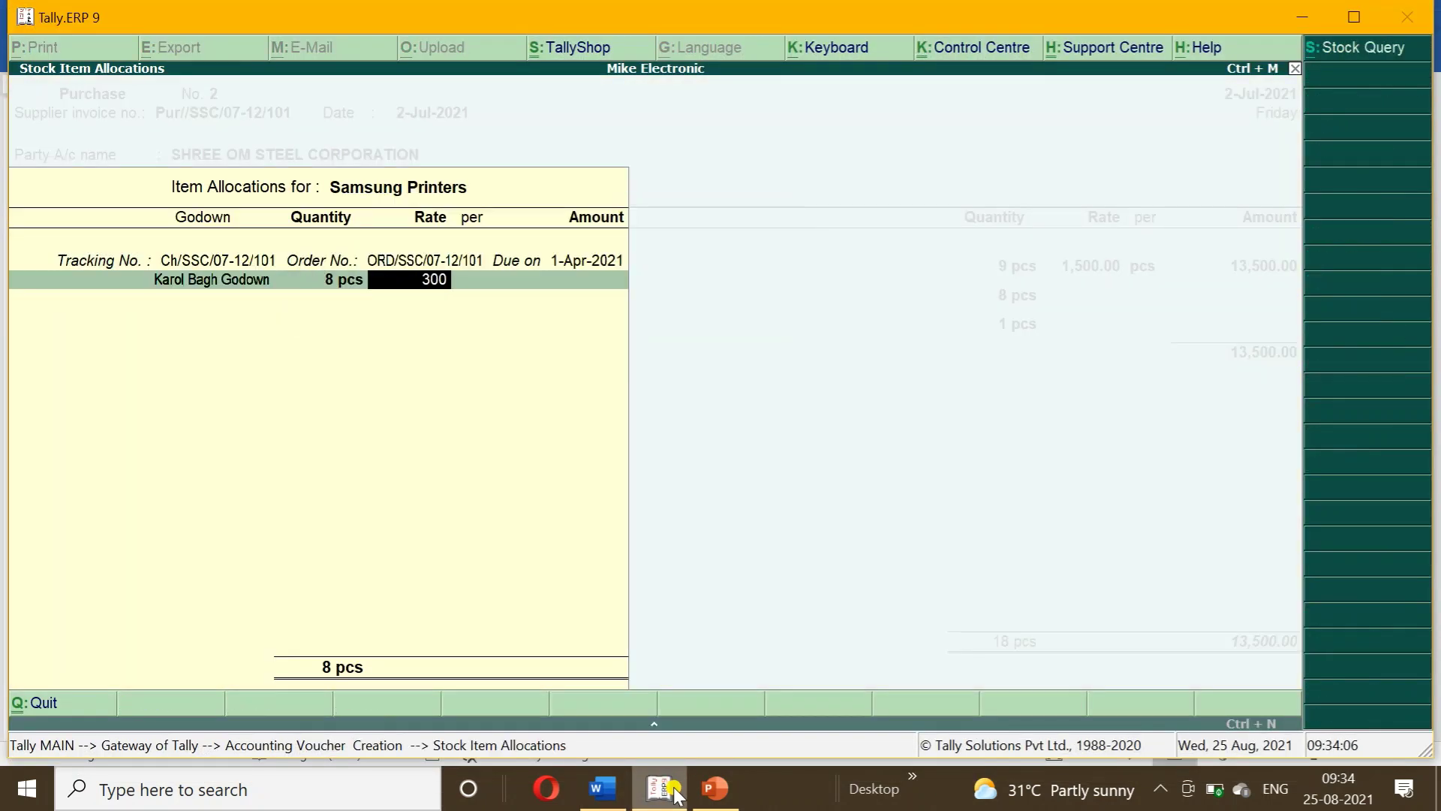
key(Return)
key(Return)
key(Return)
key(Return)
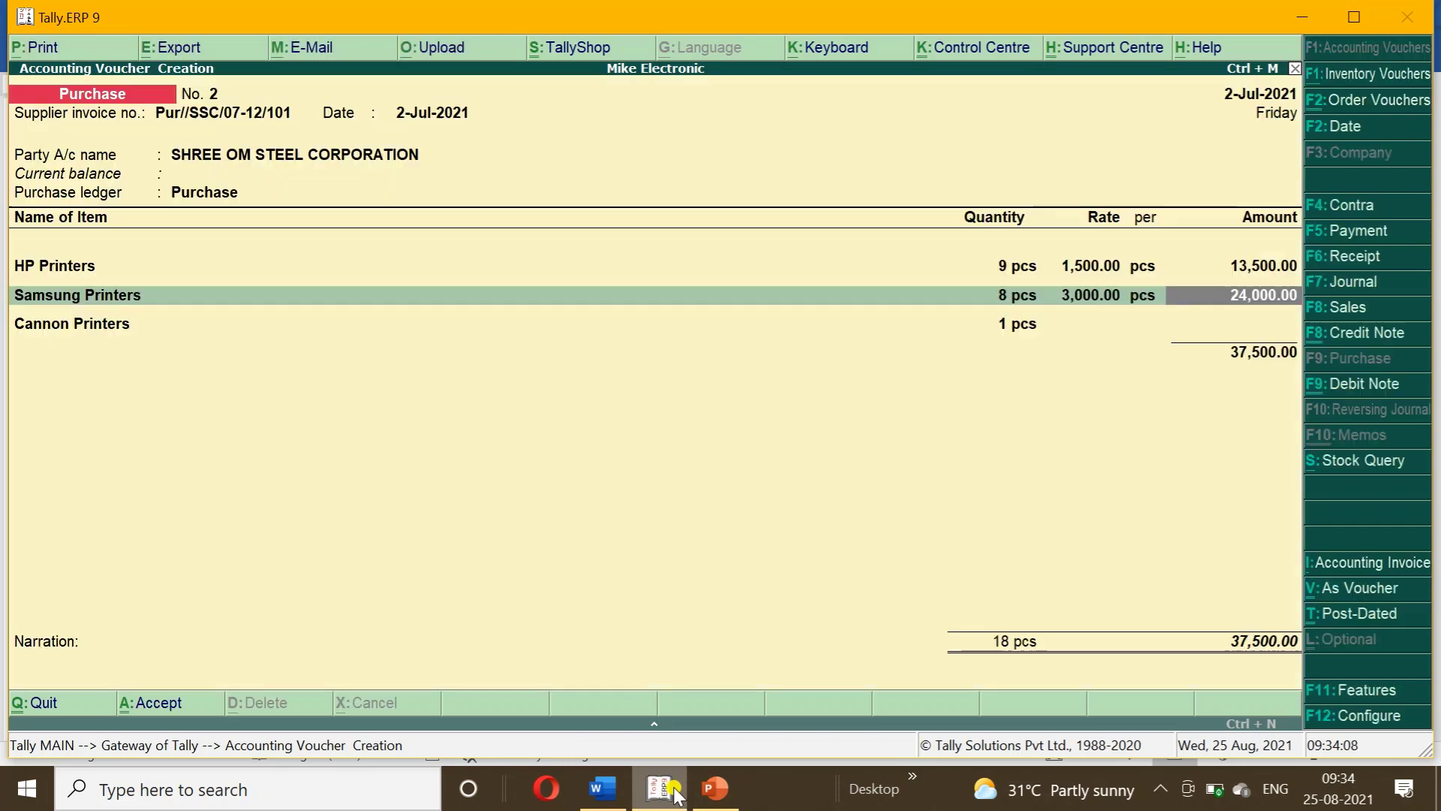
- Allocate the 1 pcs of Cannon Printers to tracking number Ch/SSC/07-12/101 at the Word document's rate of 900
key(Return)
key(Return)
key(Return)
key(Return)
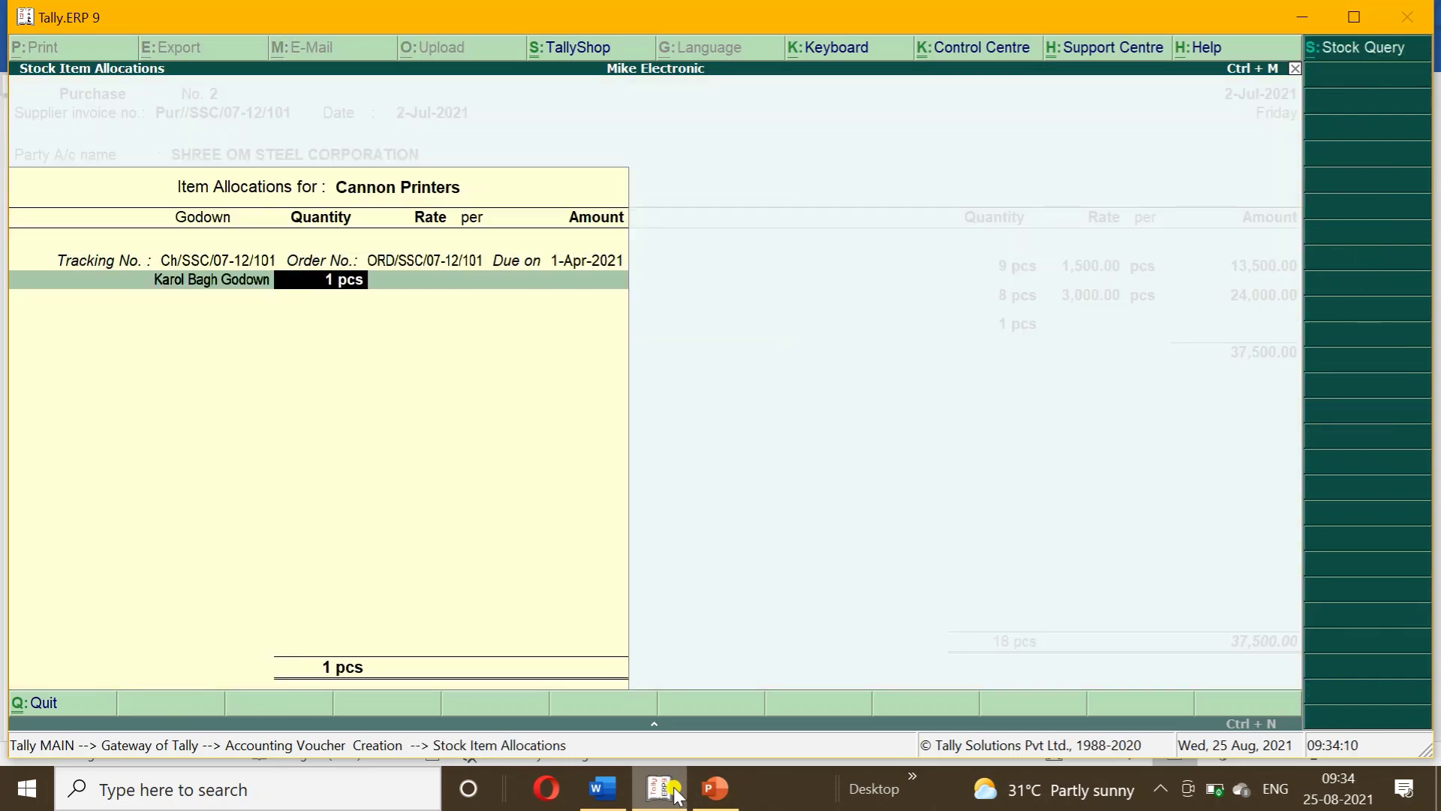
key(Return)
click(673, 790)
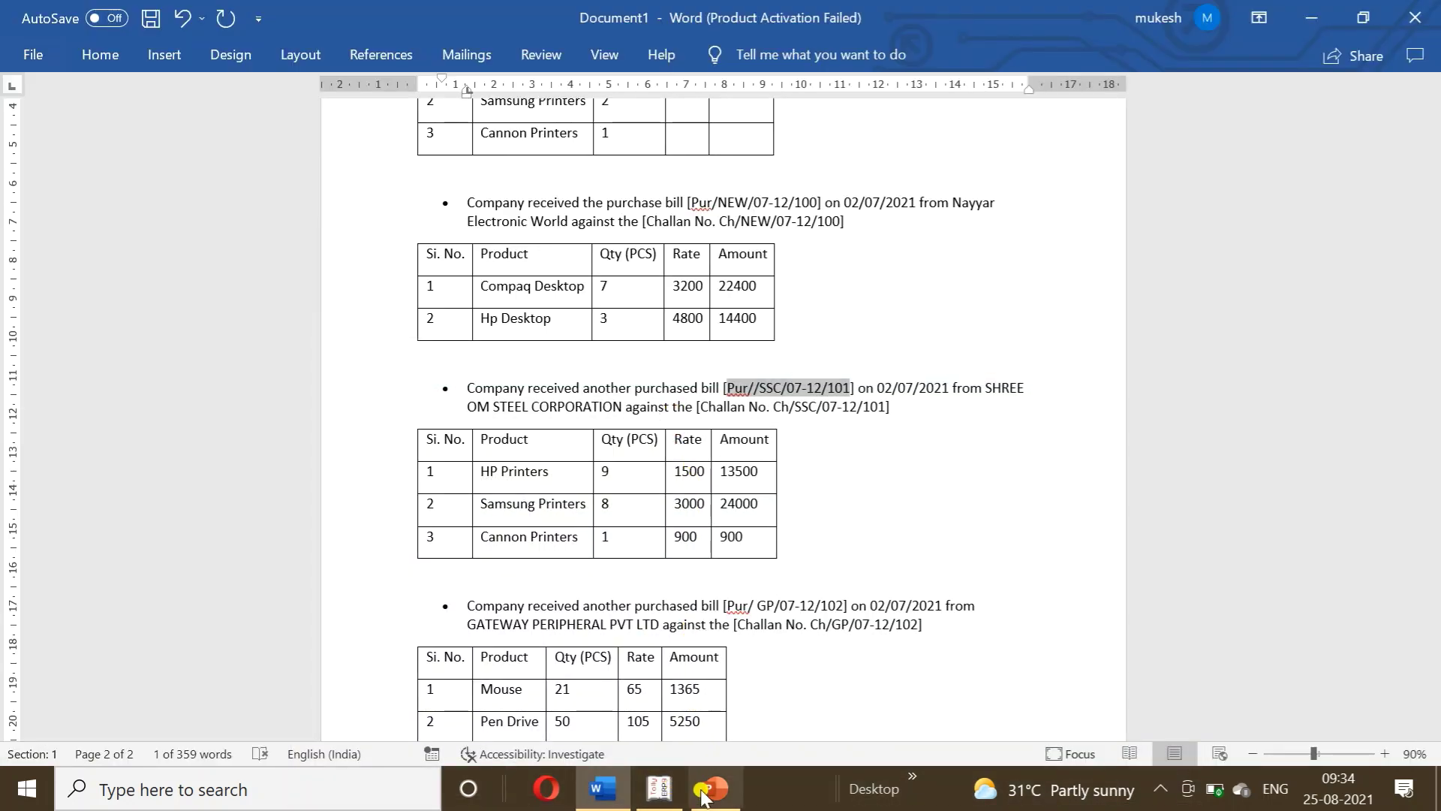
click(656, 790)
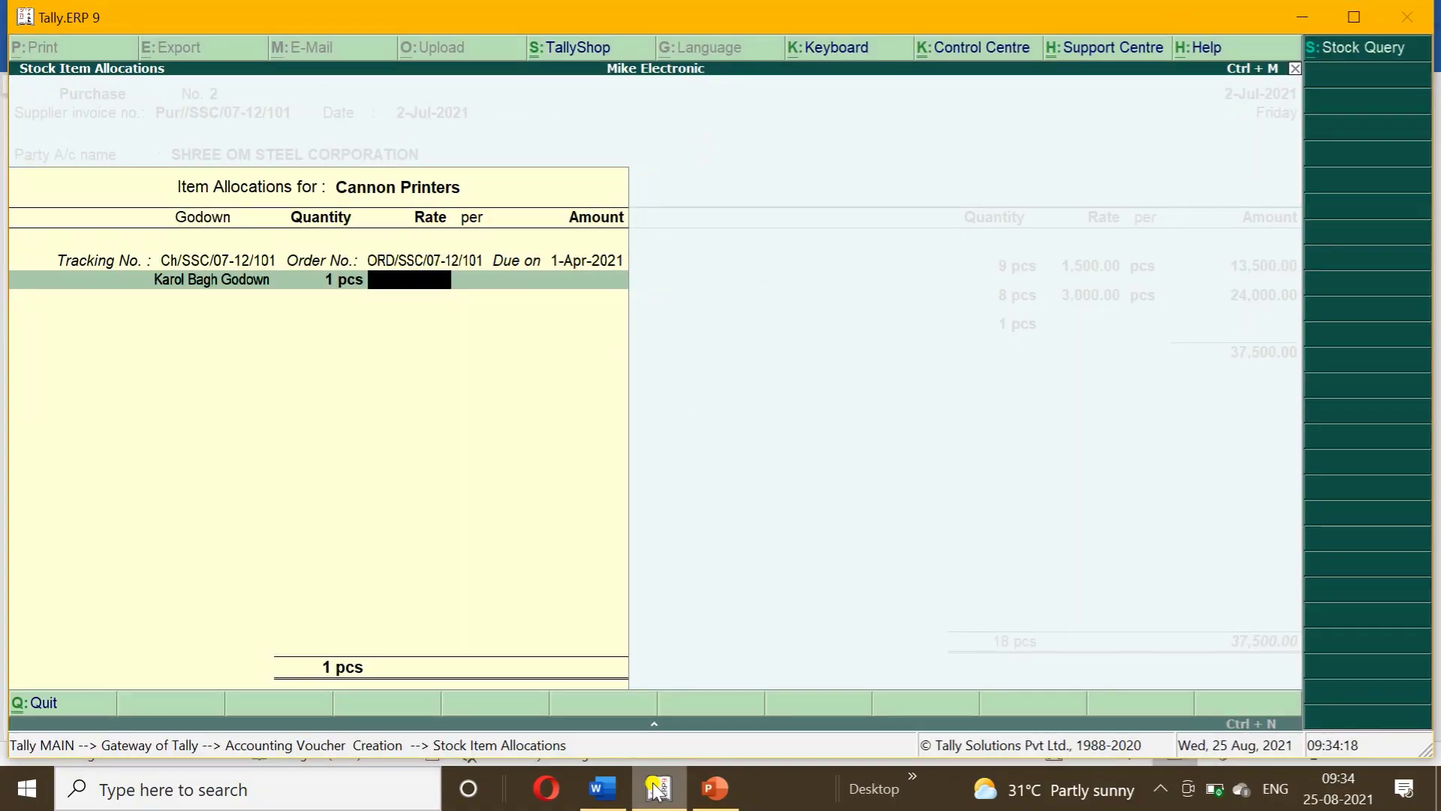
text(0)
key(Return)
key(Return)
key(Return)
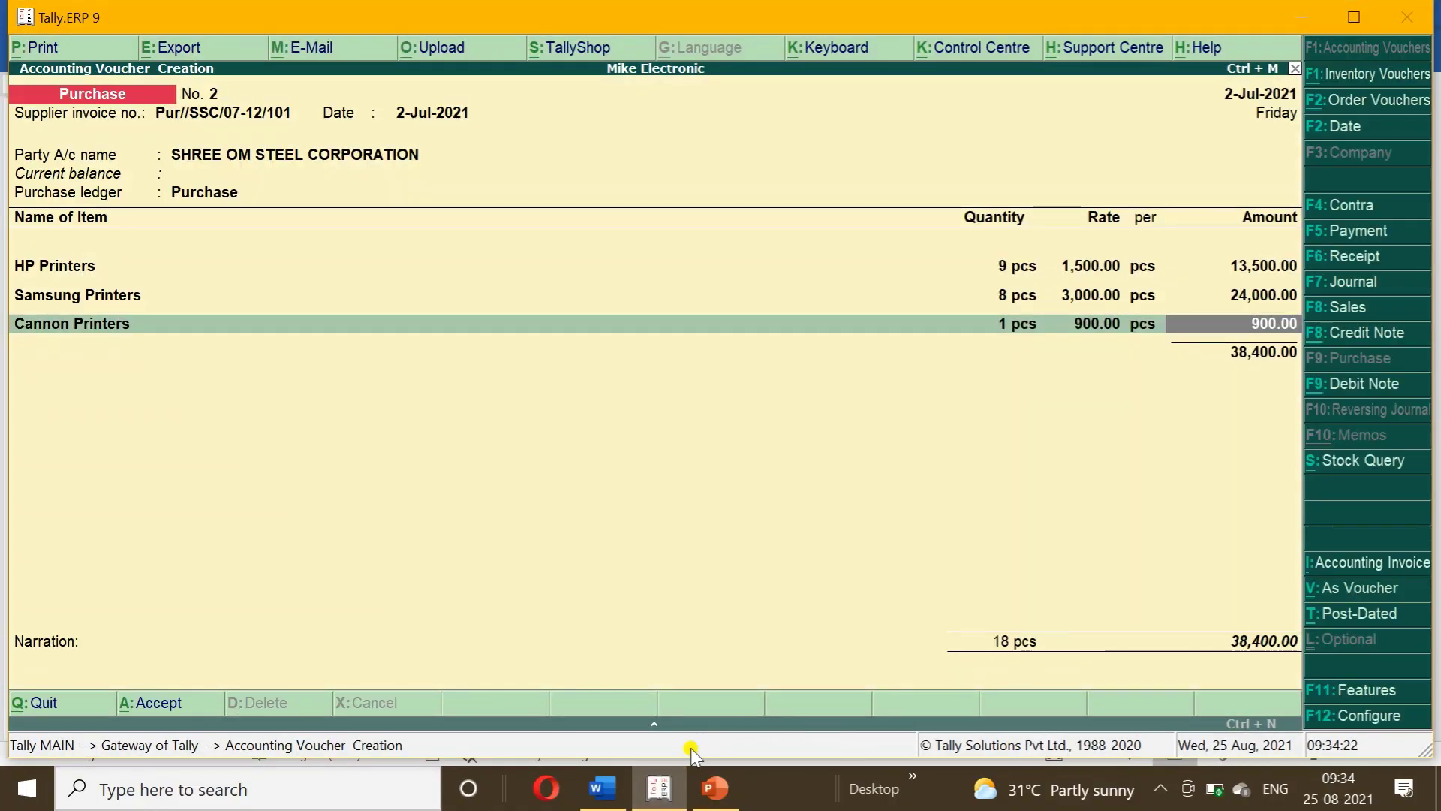
- Compare the SHREE OM STEEL CORPORATION purchase amounts with the Word document's table and save the voucher
click(655, 800)
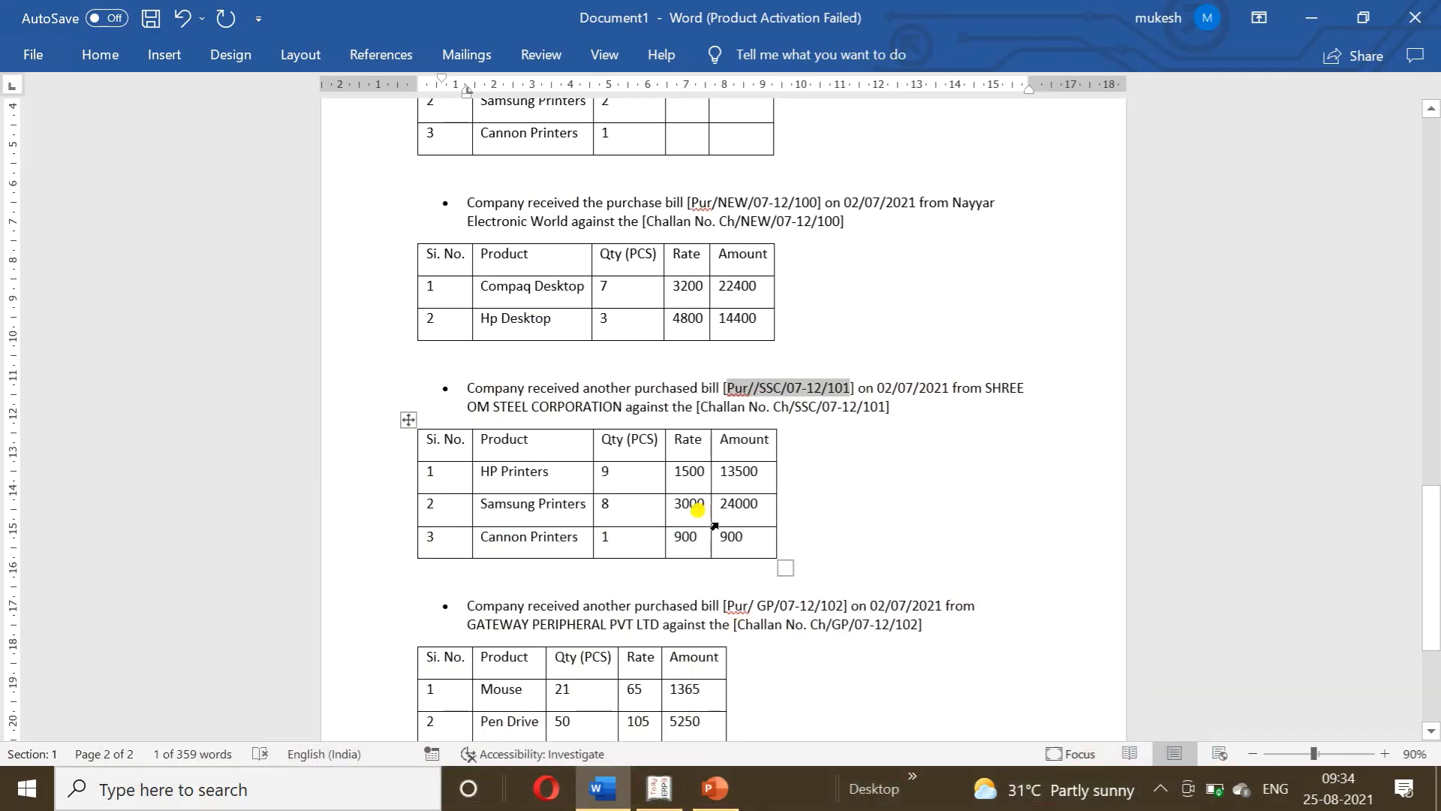
click(647, 800)
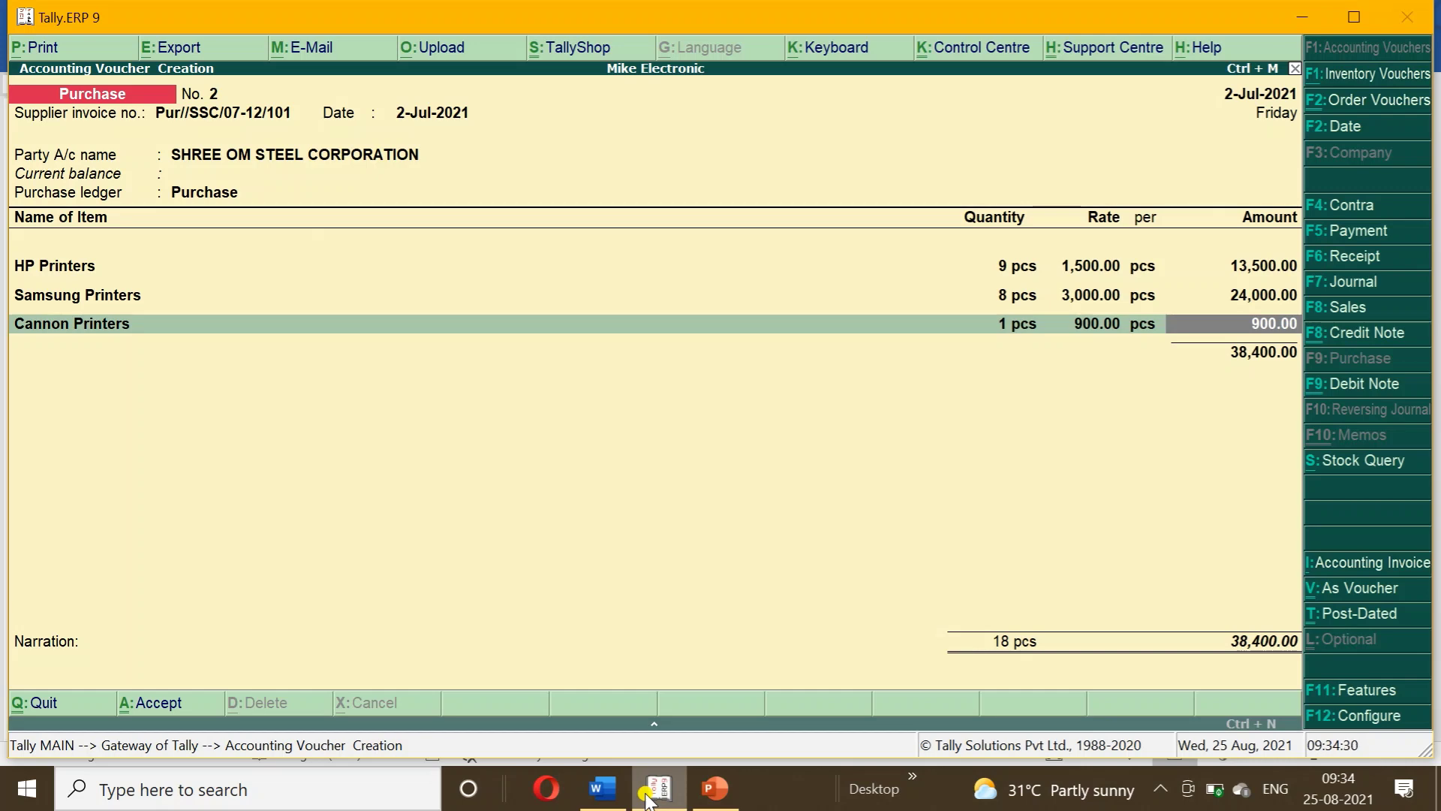
key(ctrl+a)
- Copy bill number Pur/ GP/07-12/102 from the Word document into the new purchase voucher as supplier invoice number, keeping the date 2-Jul-2021
click(659, 801)
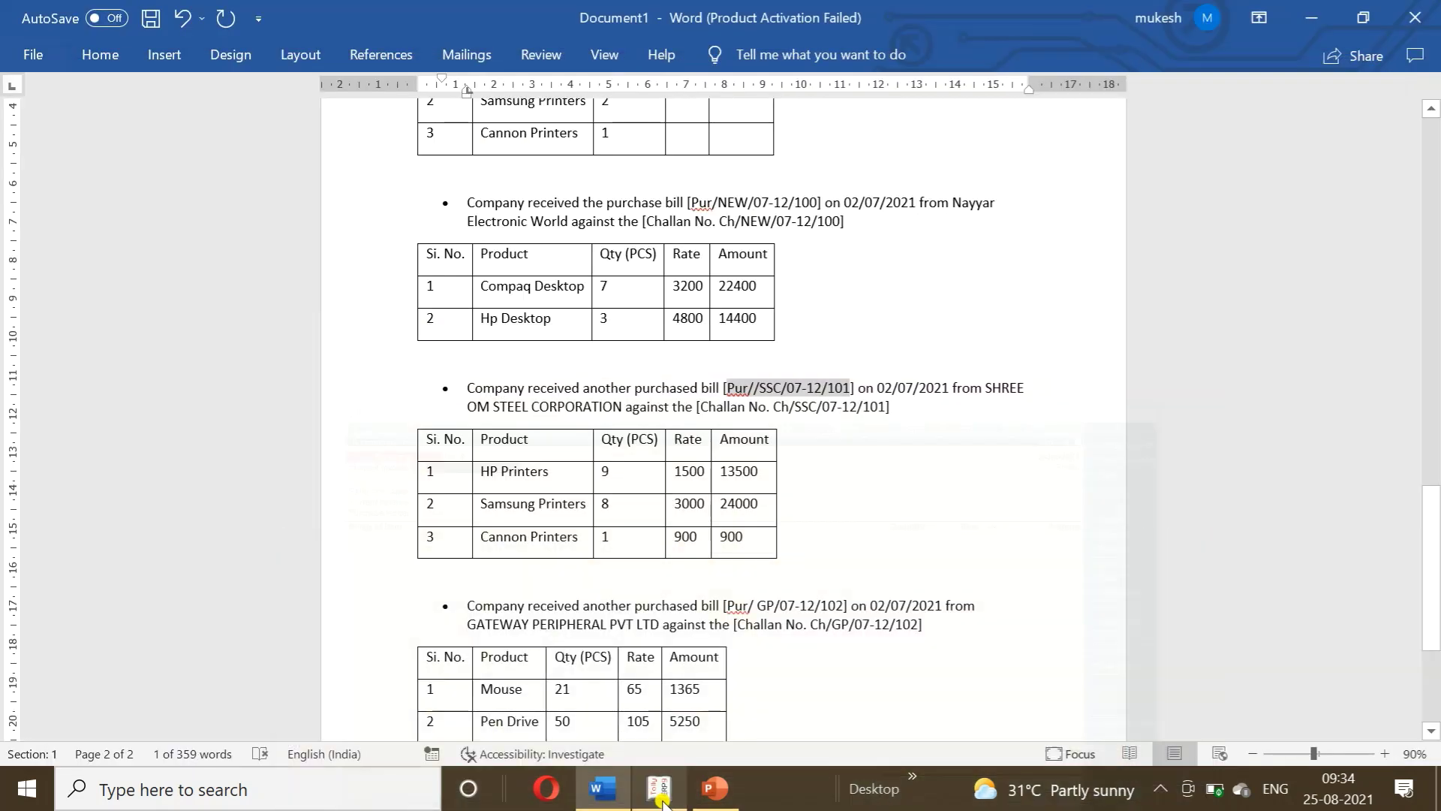
drag(1431, 542, 1431, 599)
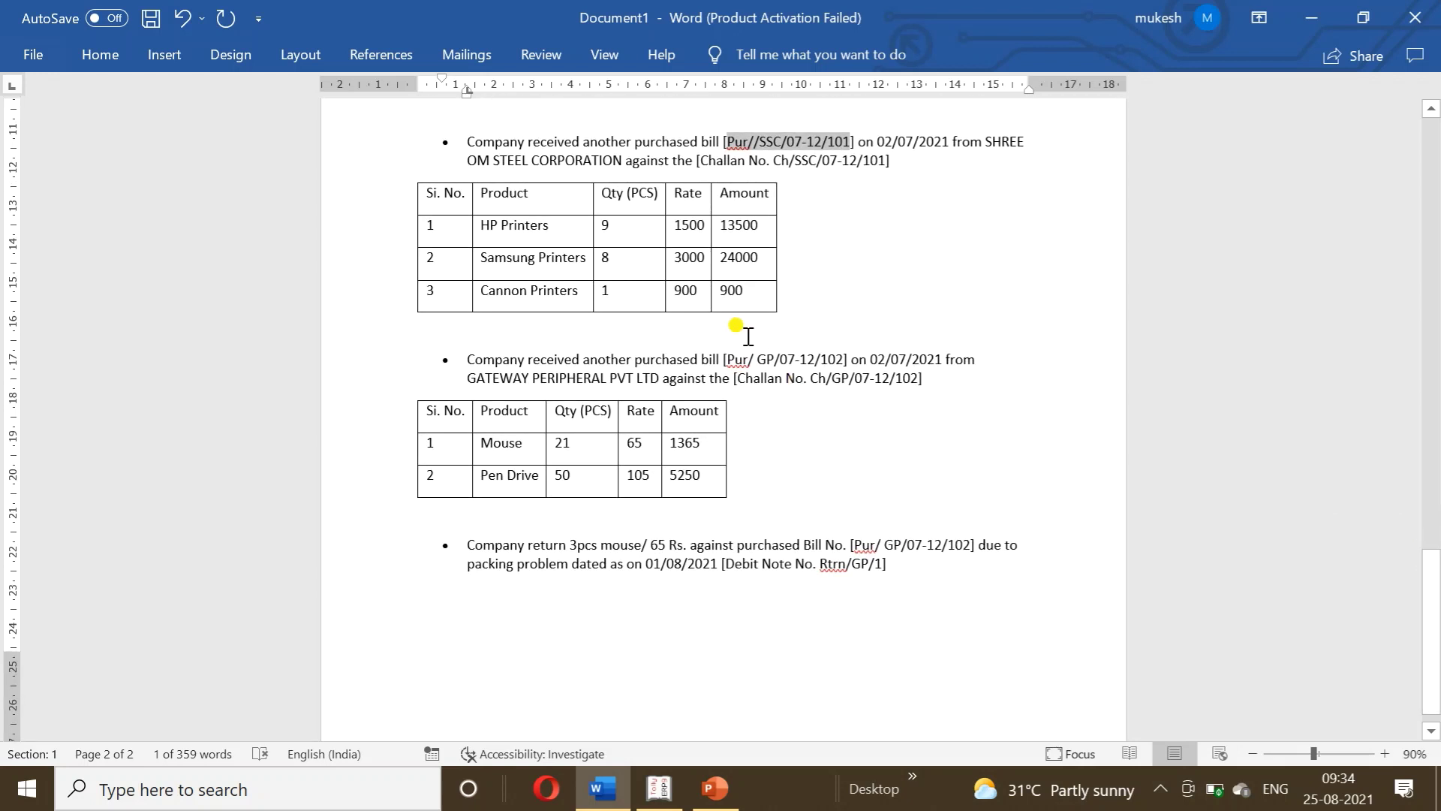
drag(729, 359, 836, 360)
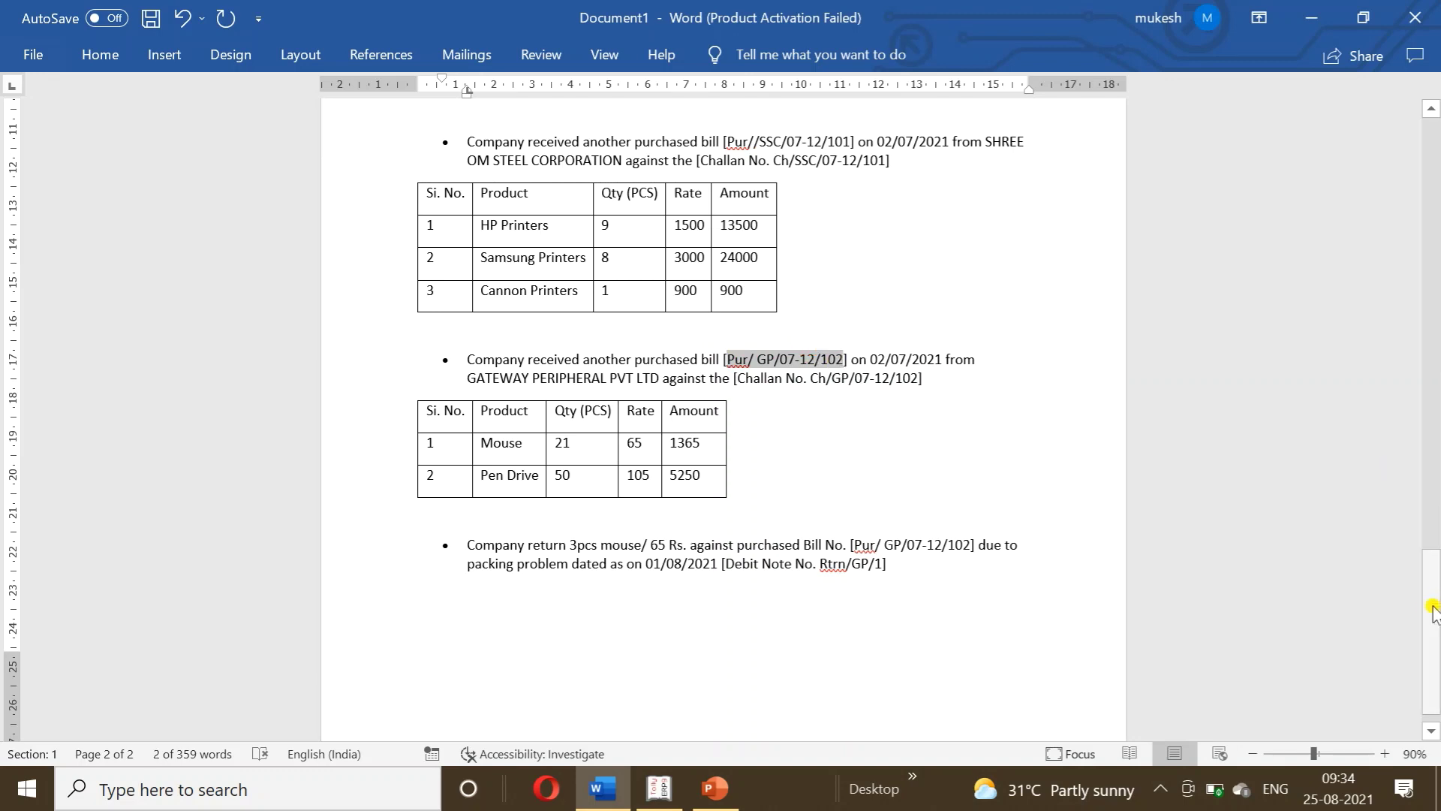
drag(1431, 611, 1430, 571)
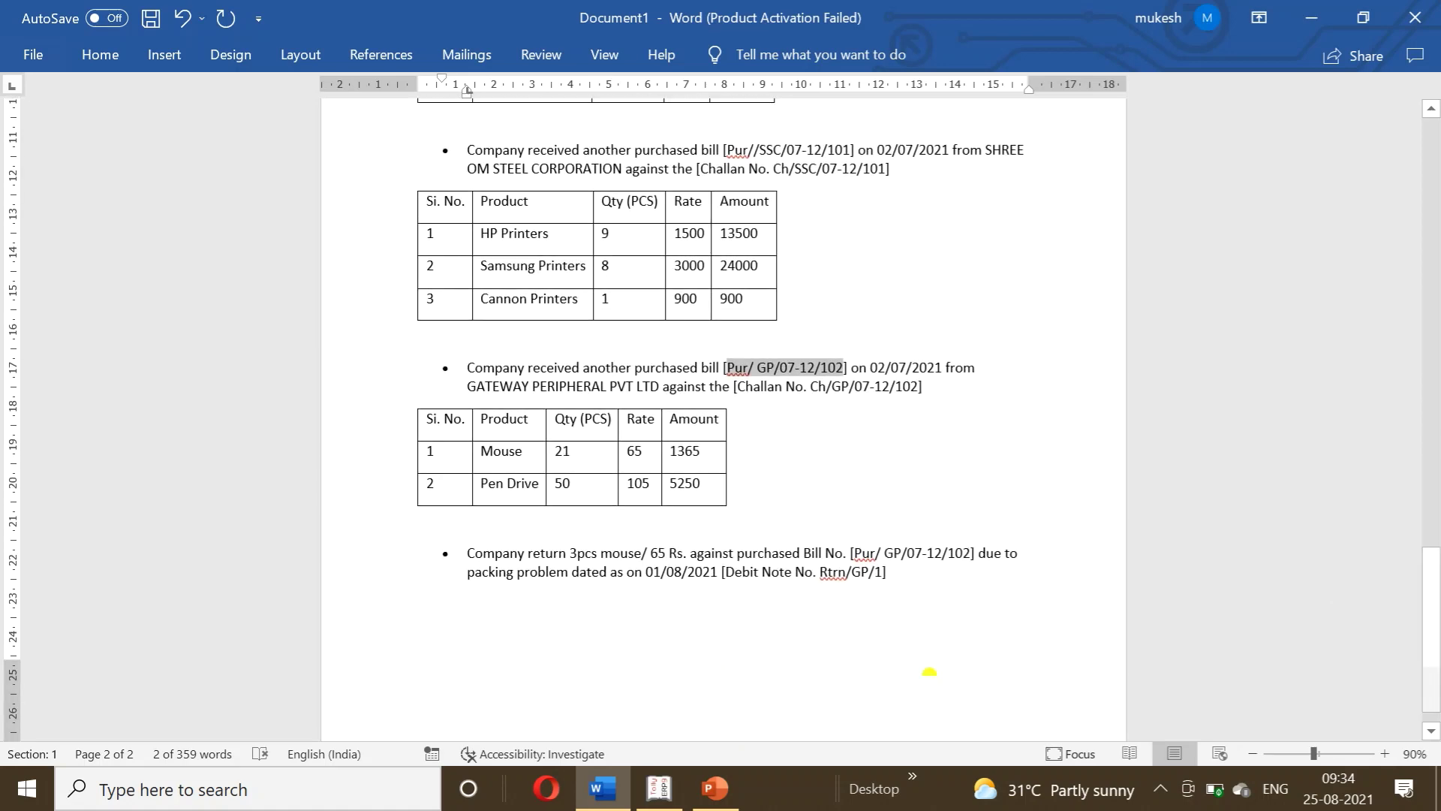
click(670, 795)
text(Pur/ GP/07-12/102)
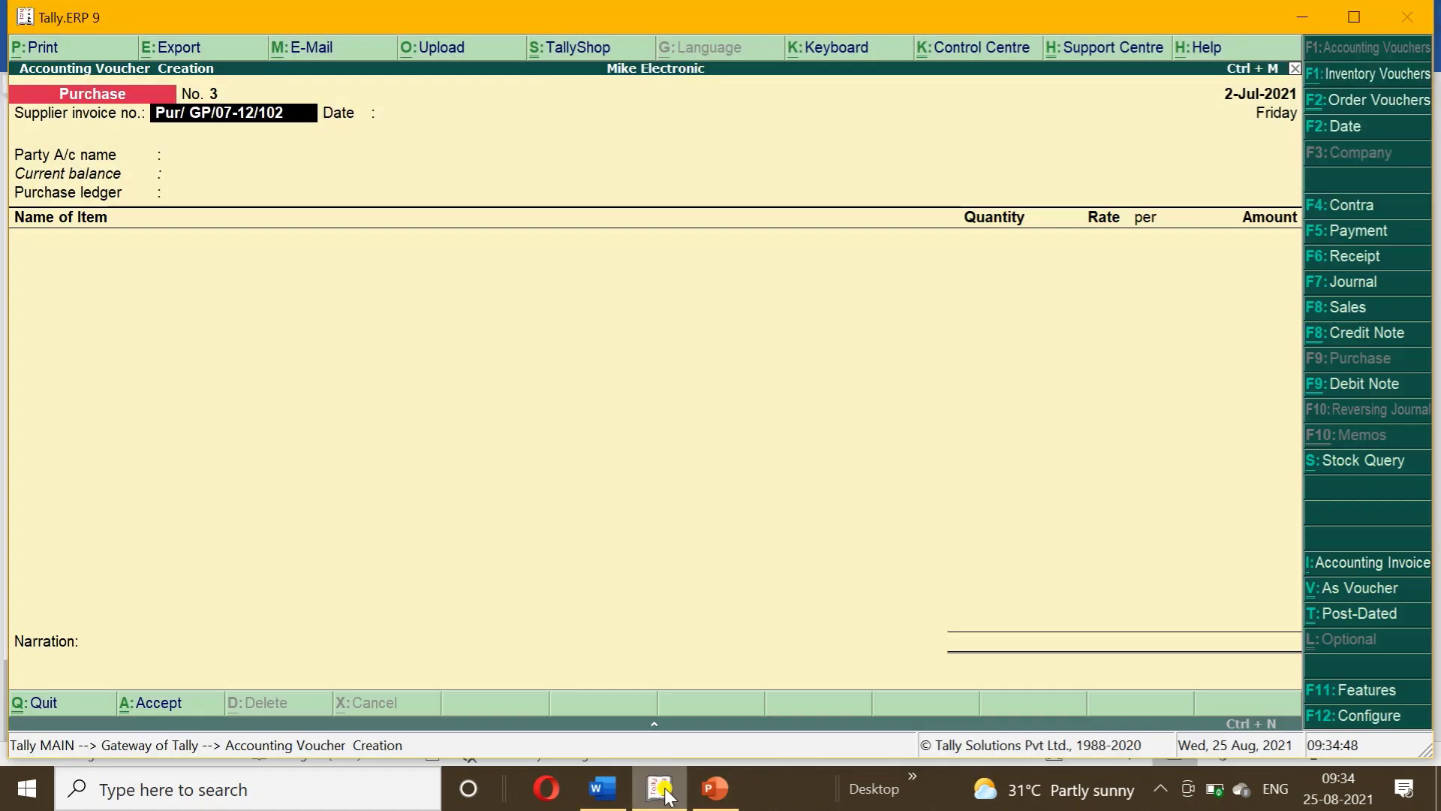
key(Return)
key(Return)
- Select GATEWAY PERIPHERAL PVT LTD as the party with receipt note Ch/GP/07-12/102 and Purchase as the purchase ledger
text(G)
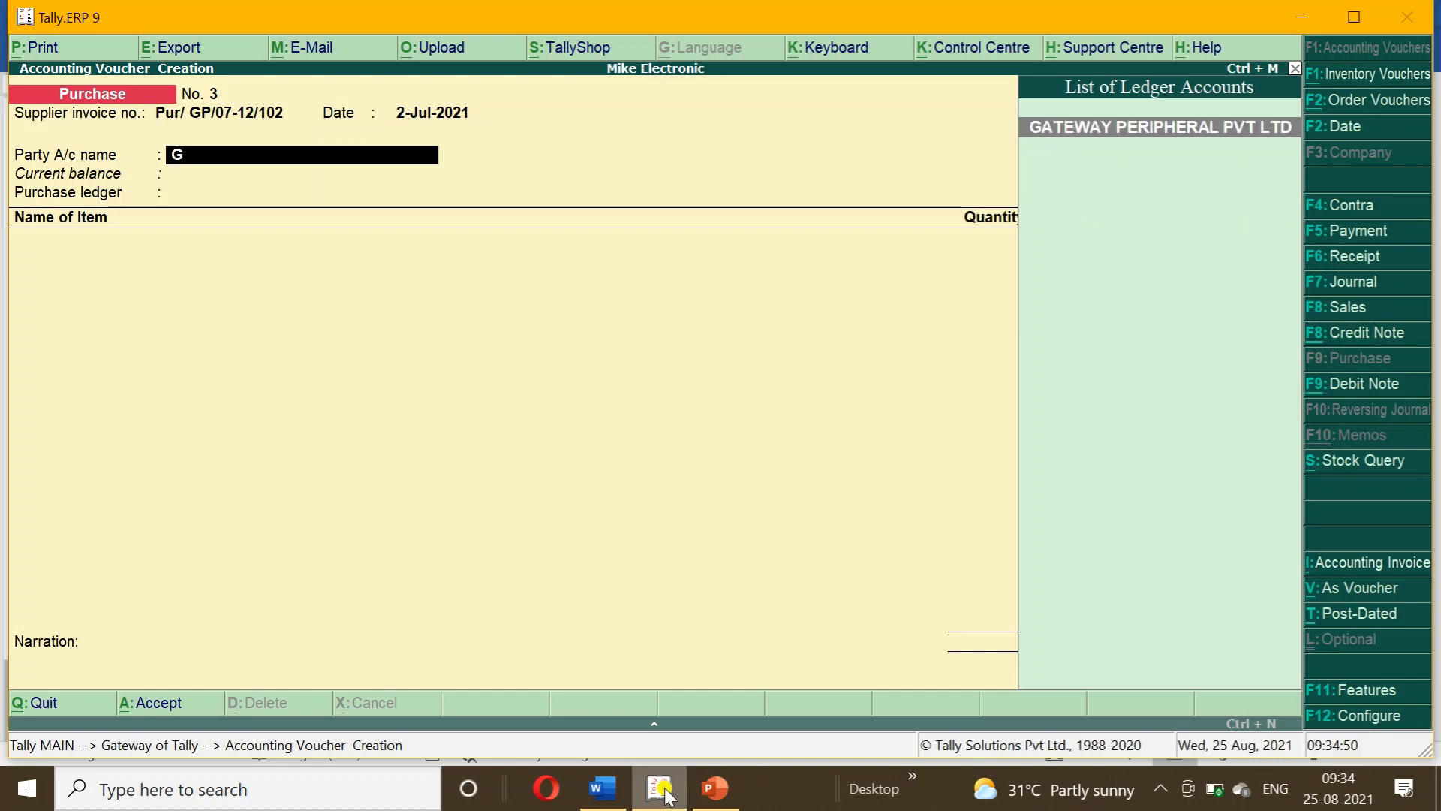
key(Return)
key(Down)
key(Down)
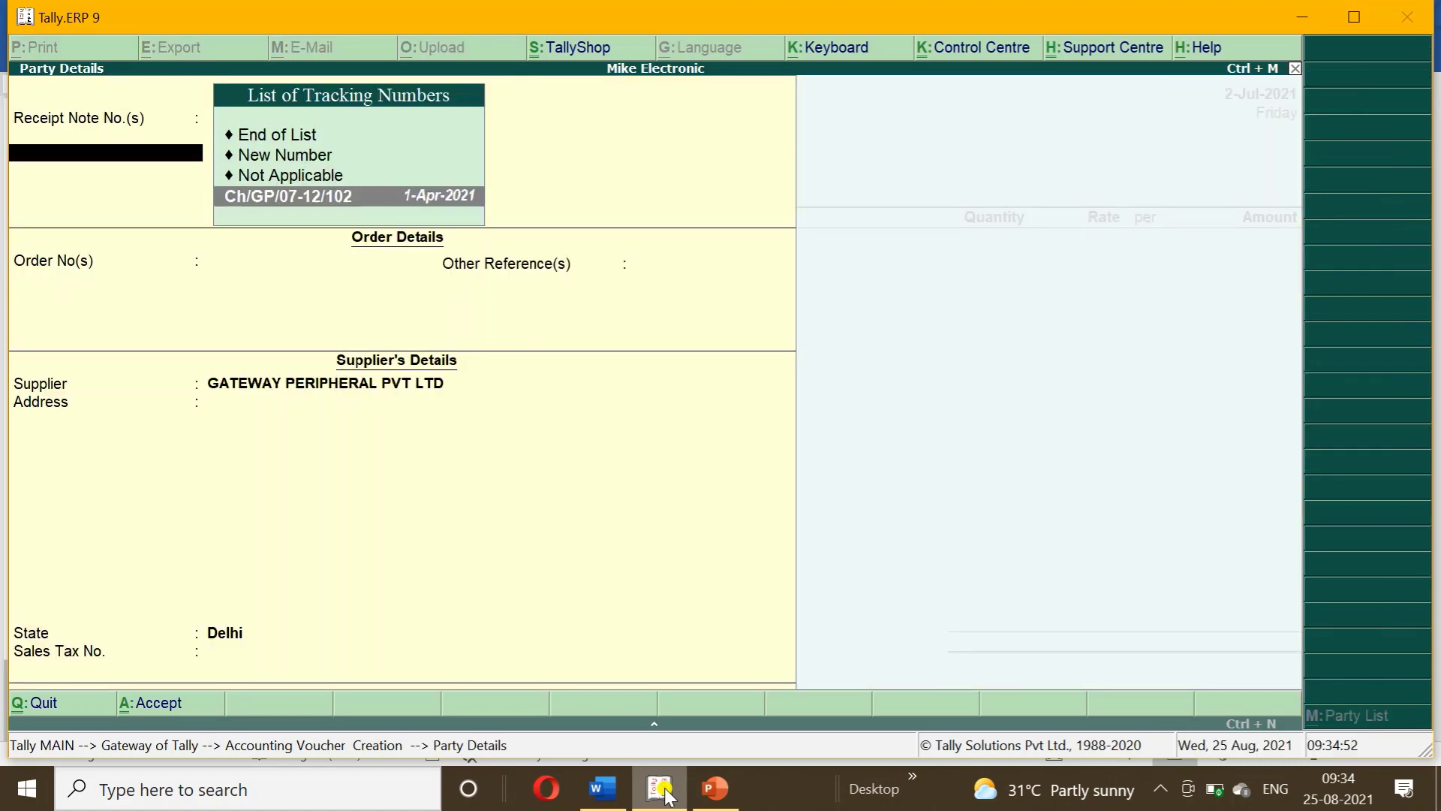
key(Return)
key(Return)
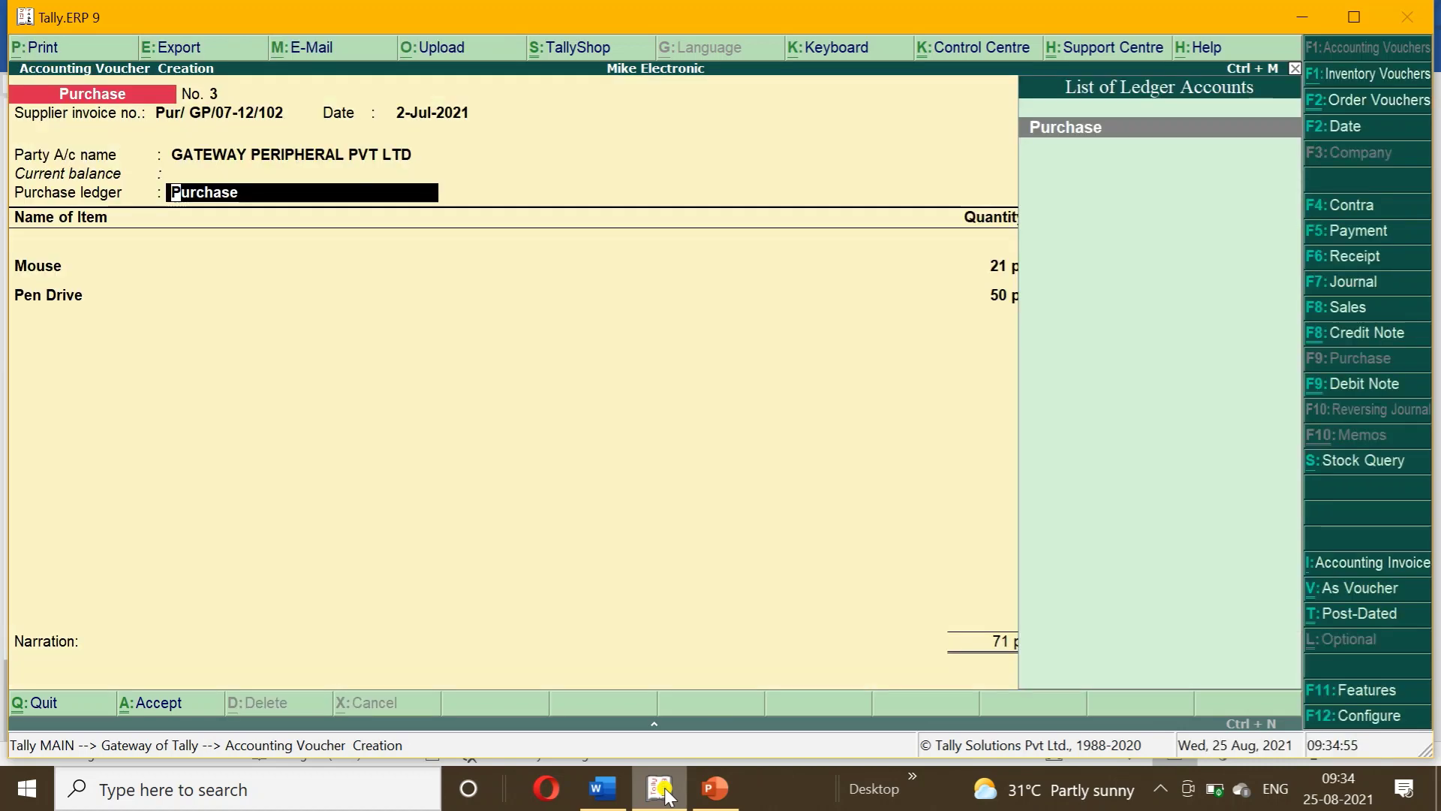
key(Return)
- Allocate the 21 pcs of Mouse to tracking number Ch/GP/07-12/102 at the Word document's rate of 65
key(Return)
key(Return)
key(Return)
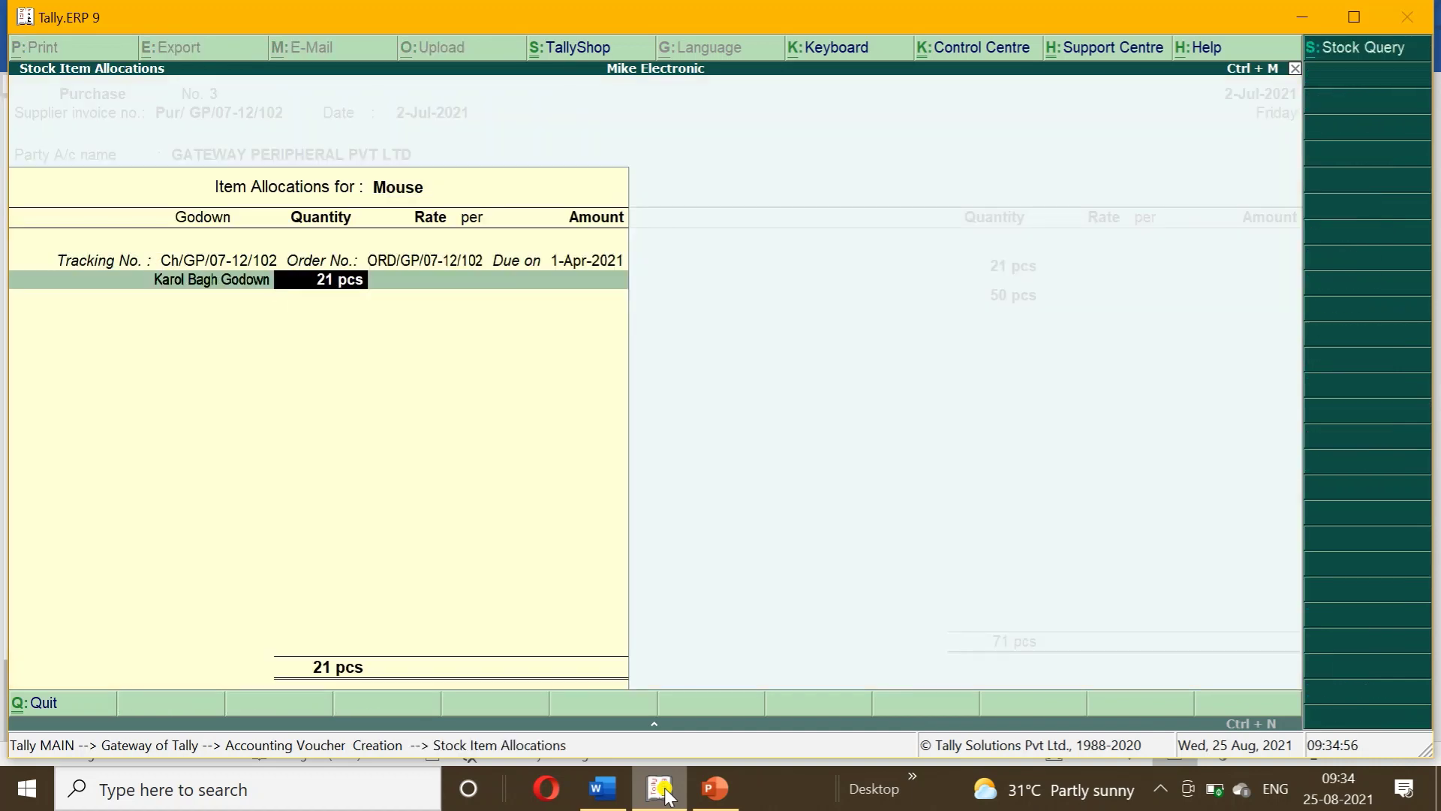
click(603, 788)
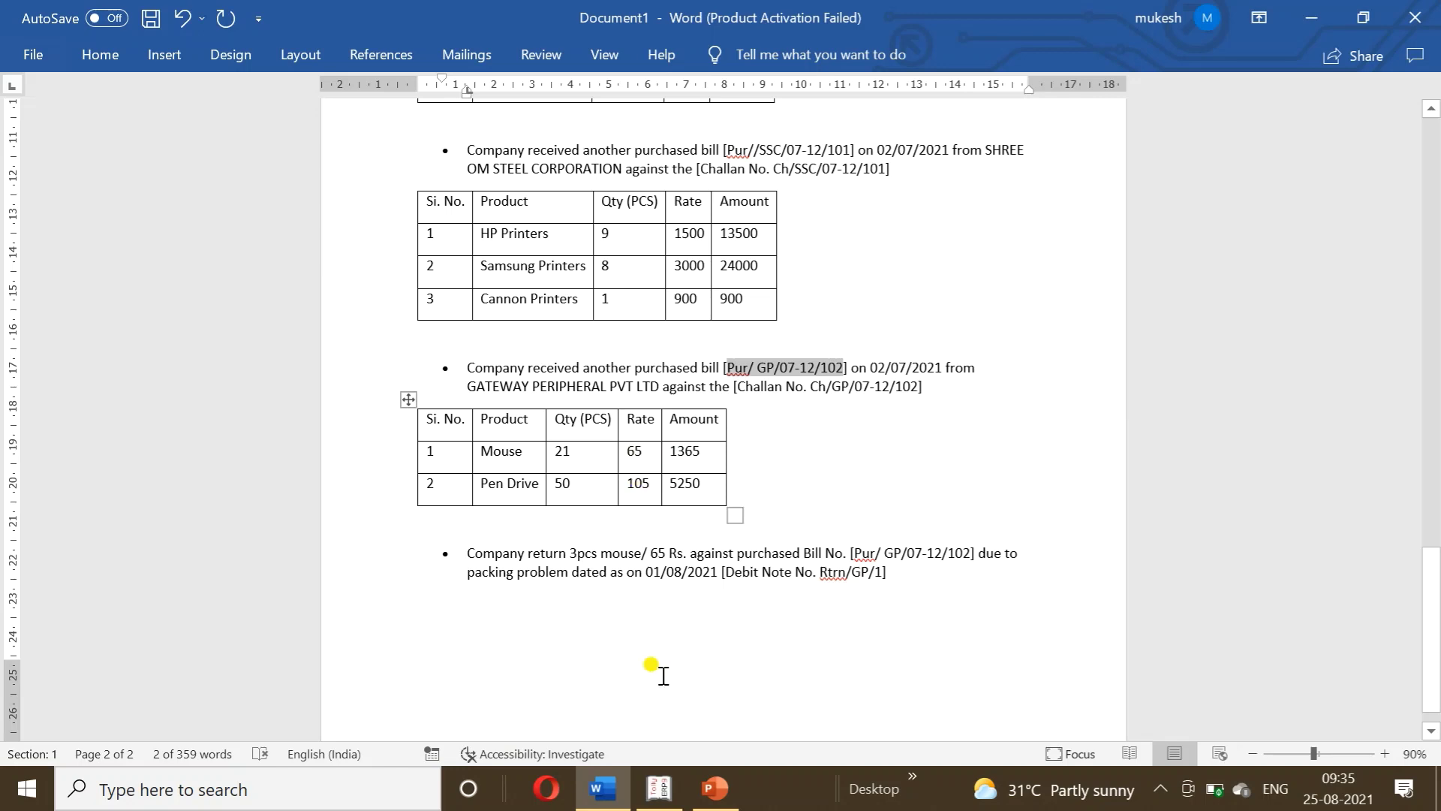
click(660, 788)
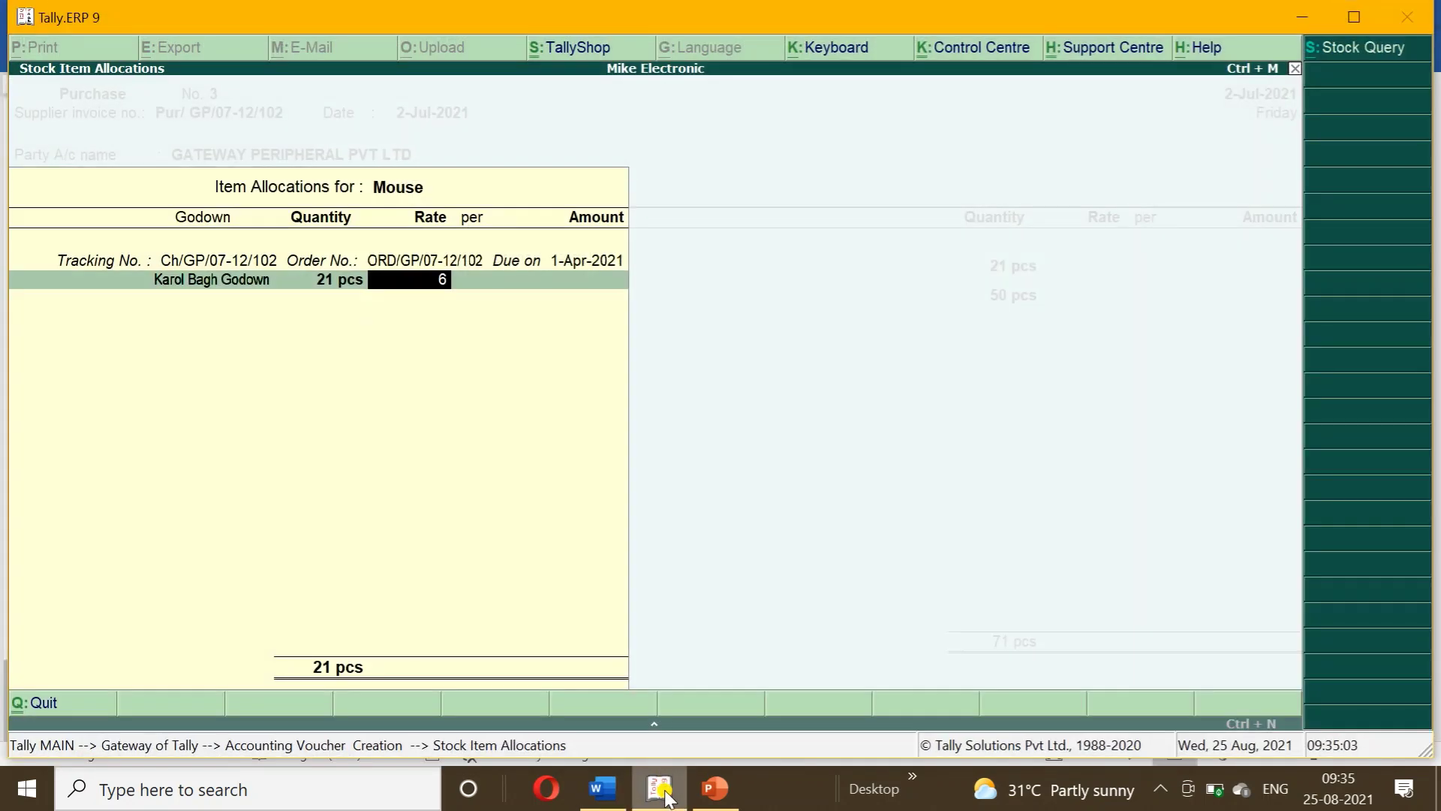
text(65)
key(Return)
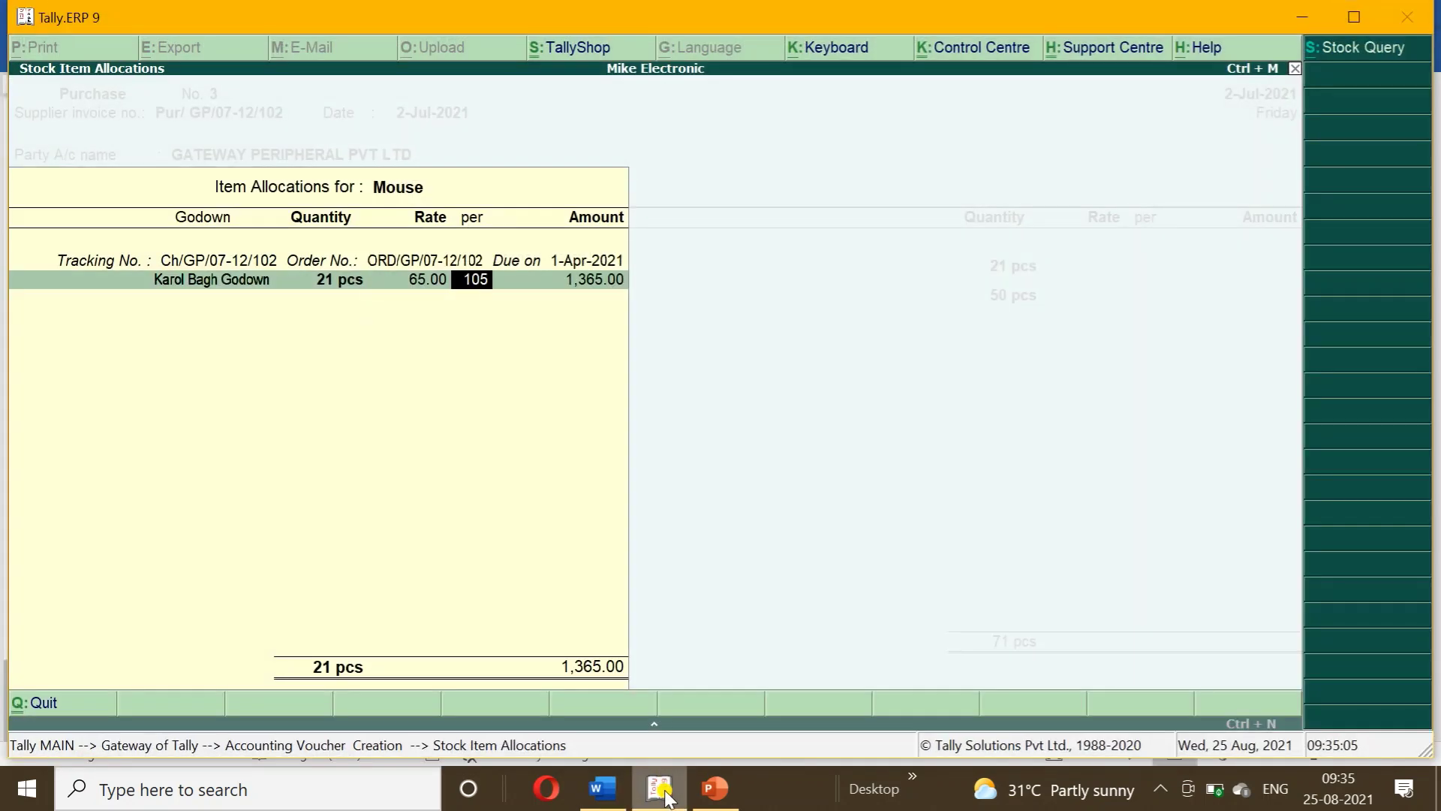
text(105)
key(Return)
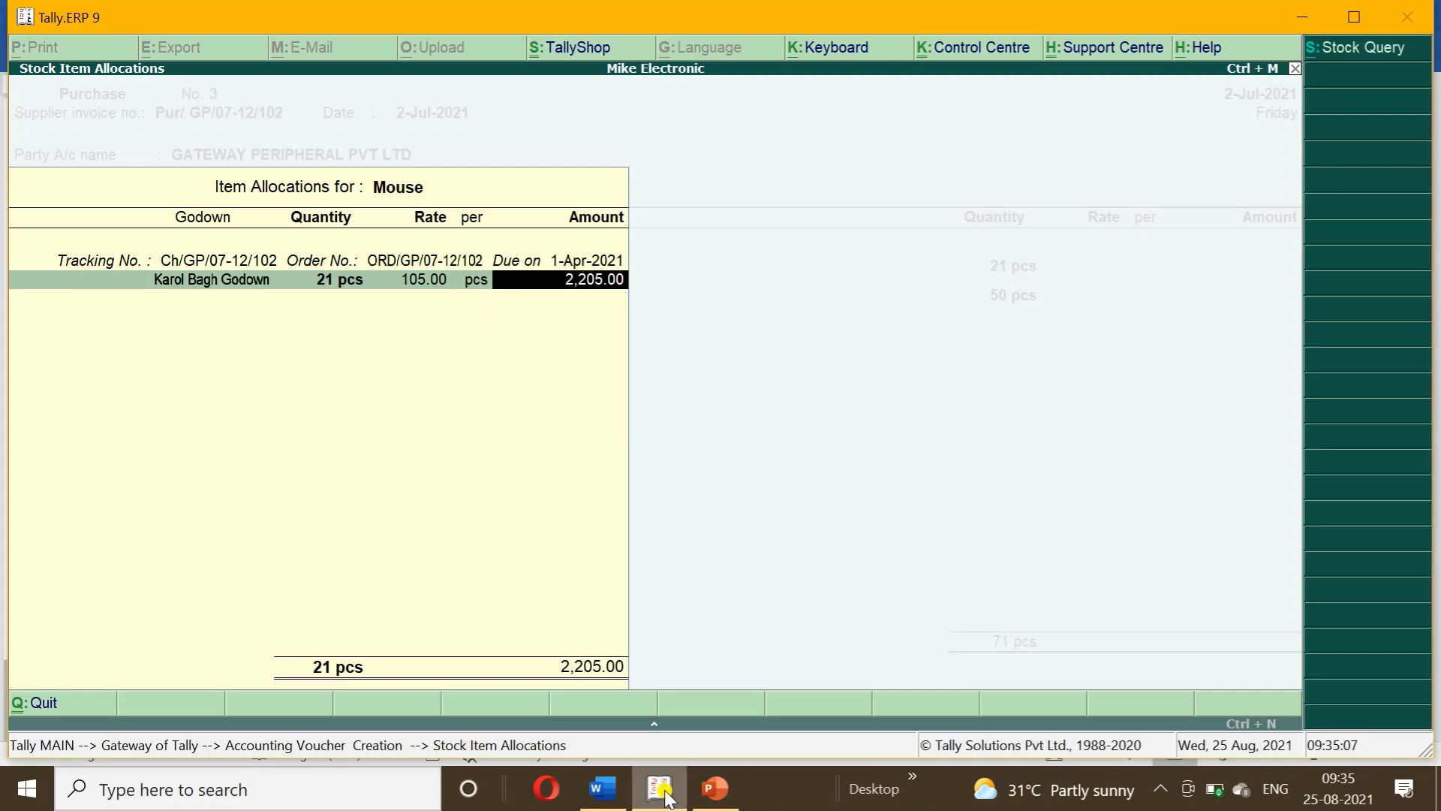
key(BackSpace)
key(BackSpace)
- Recheck the Mouse rate in the Word document, set it to 65 per pcs and accept the item allocation
click(663, 792)
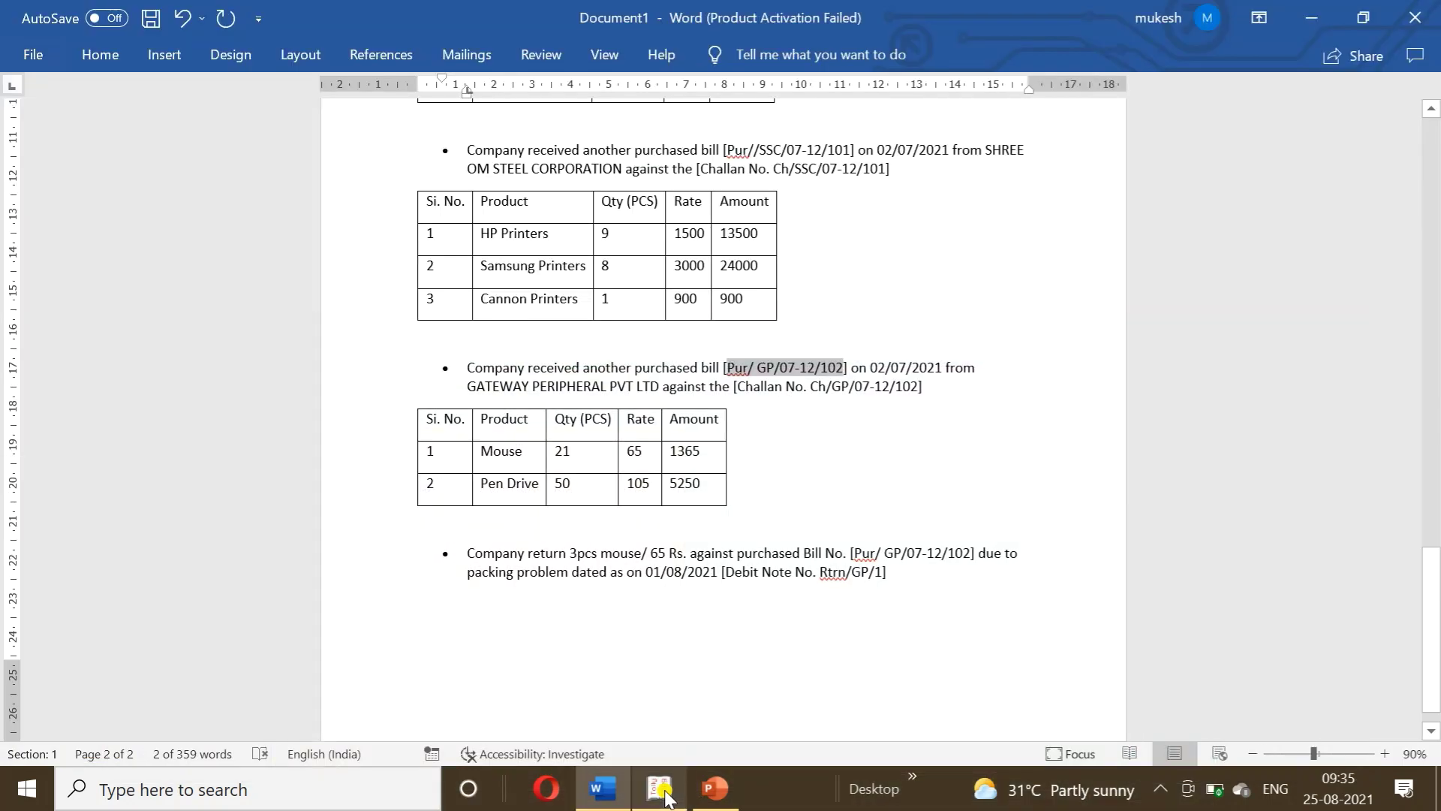
click(661, 789)
text(65)
key(Return)
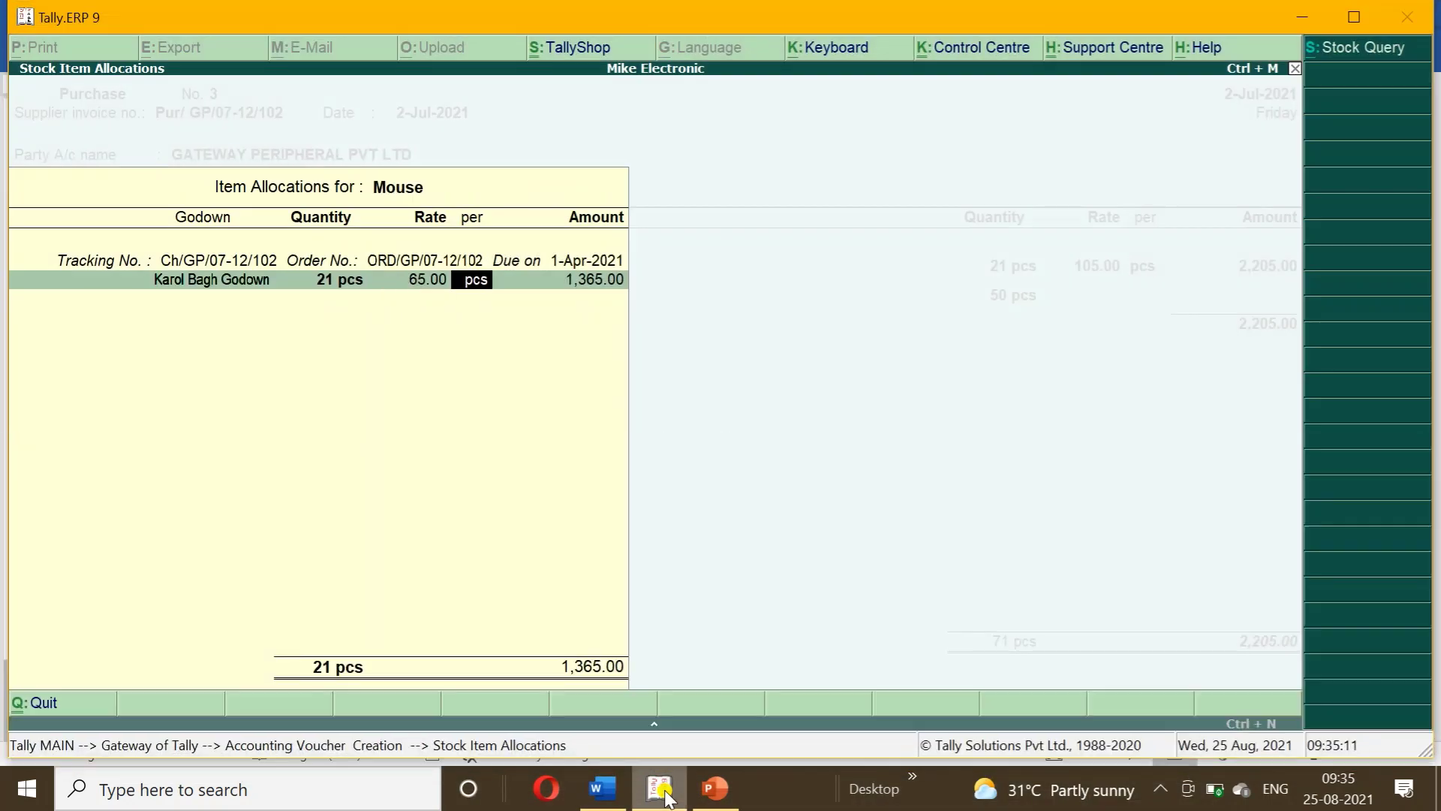
key(Return)
key(Return)
key(Return)
key(Return)
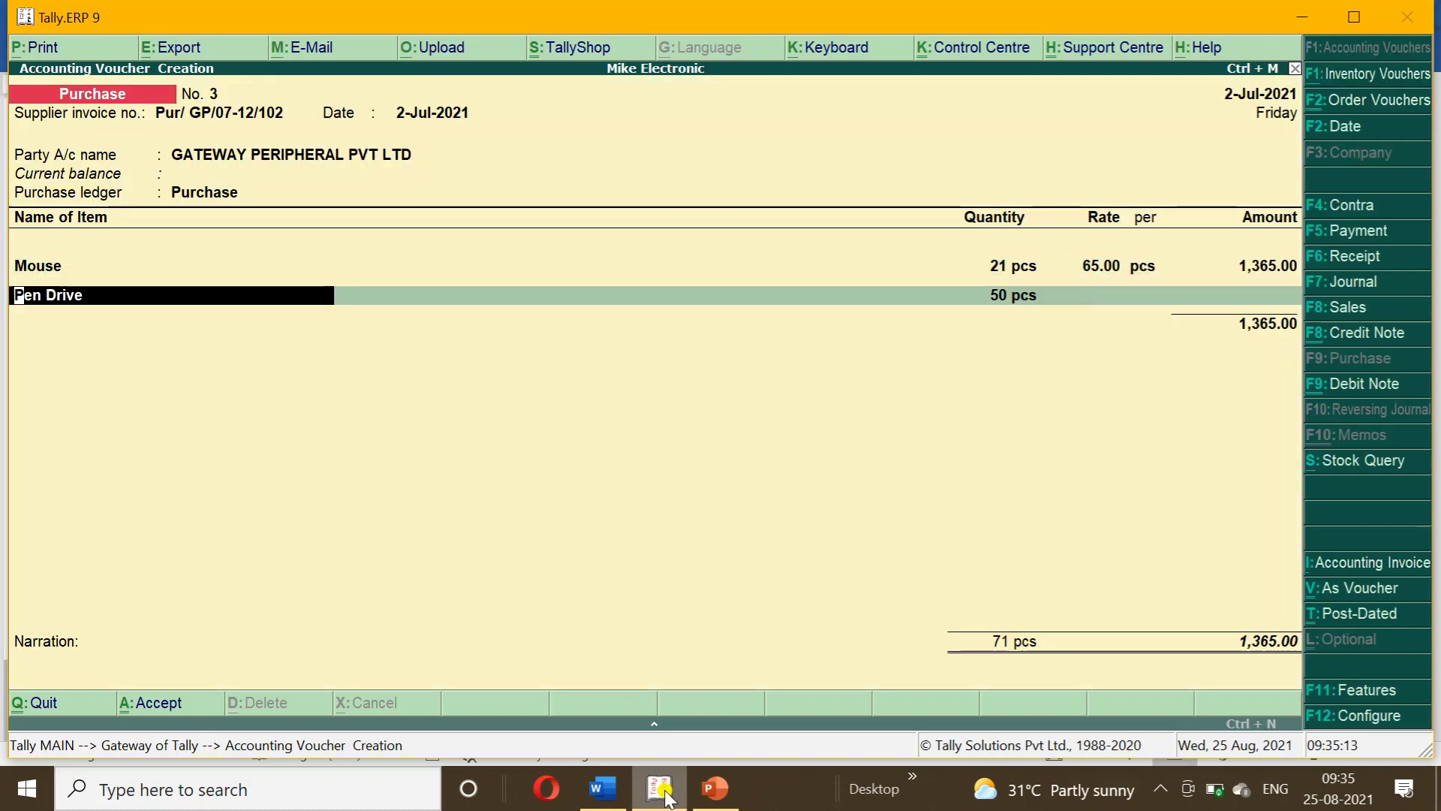
- Allocate the 50 pcs of Pen Drive to tracking number Ch/GP/07-12/102 at the Word document's rate of 105
key(Return)
key(Return)
key(Return)
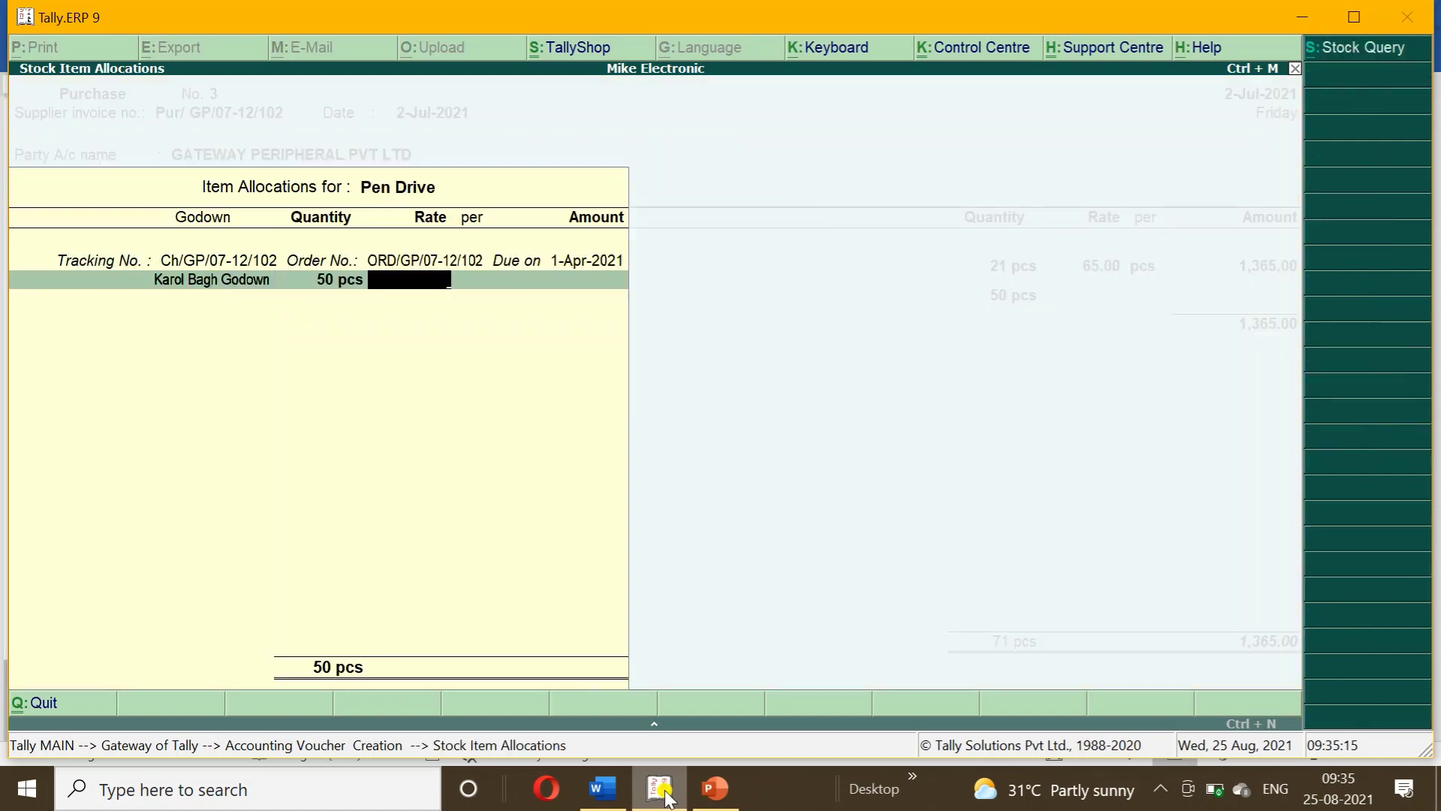
click(603, 788)
click(666, 795)
key(Return)
key(Return)
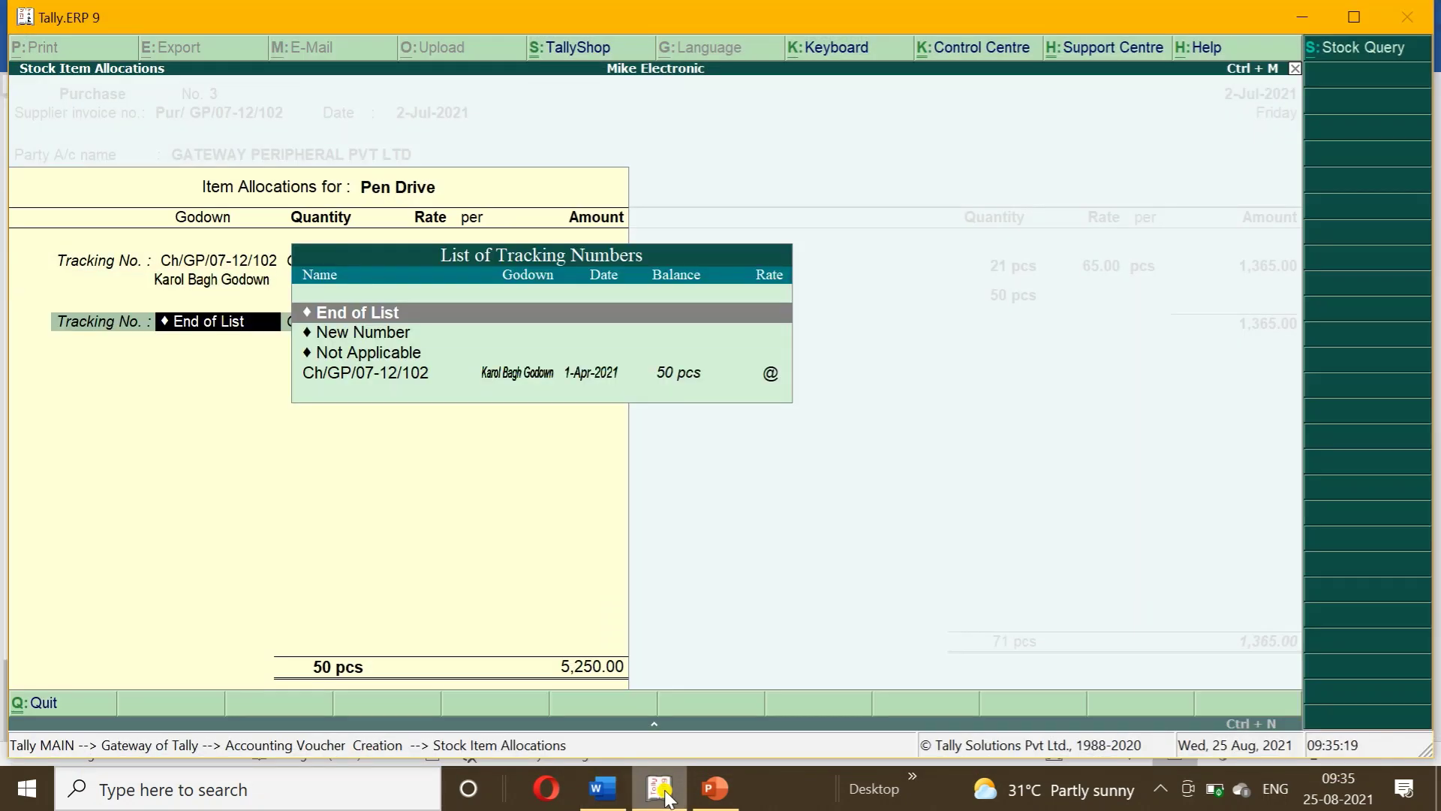
key(Return)
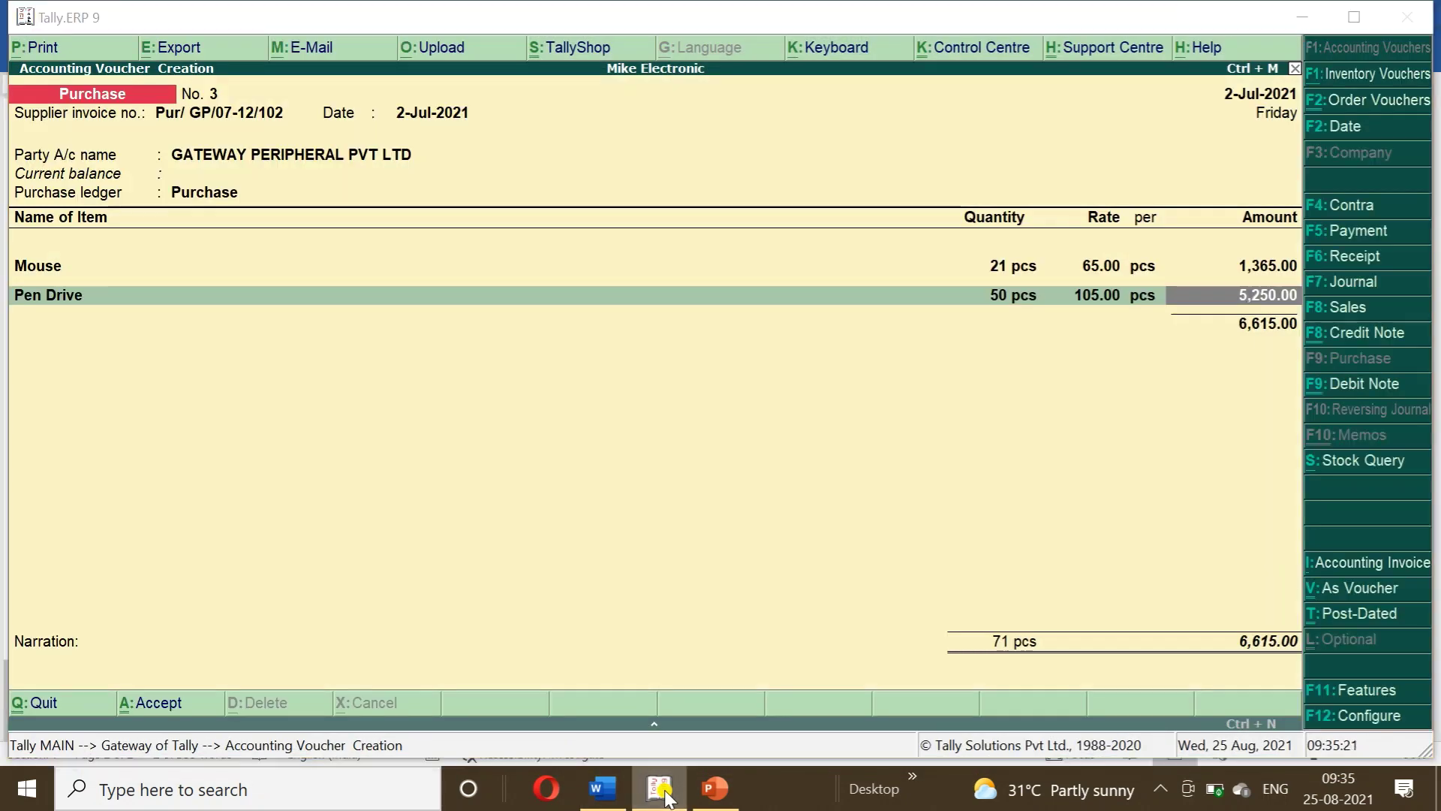
- Compare the GATEWAY PERIPHERAL PVT LTD purchase with the Word document's table and save the voucher
click(666, 794)
click(666, 796)
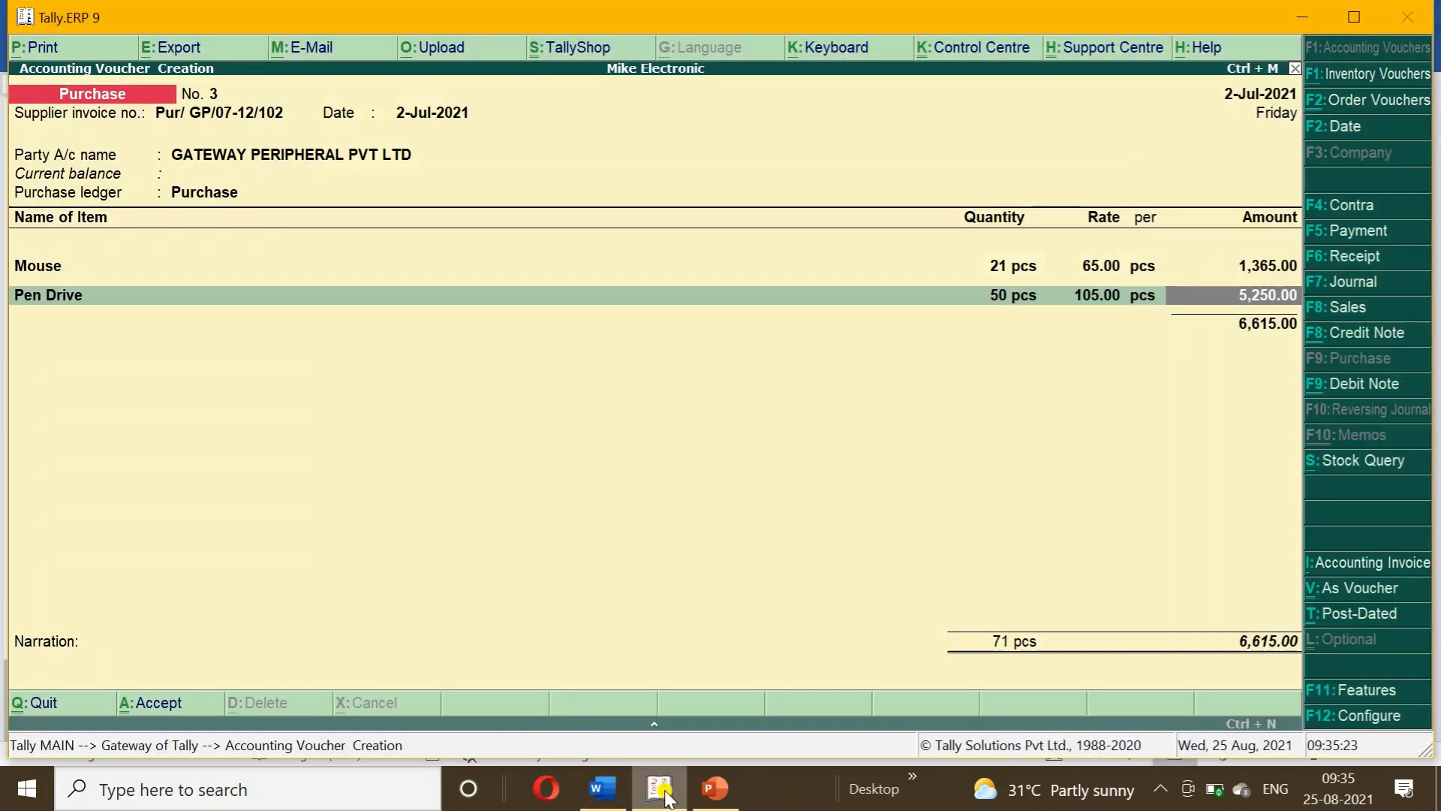
click(665, 795)
click(665, 796)
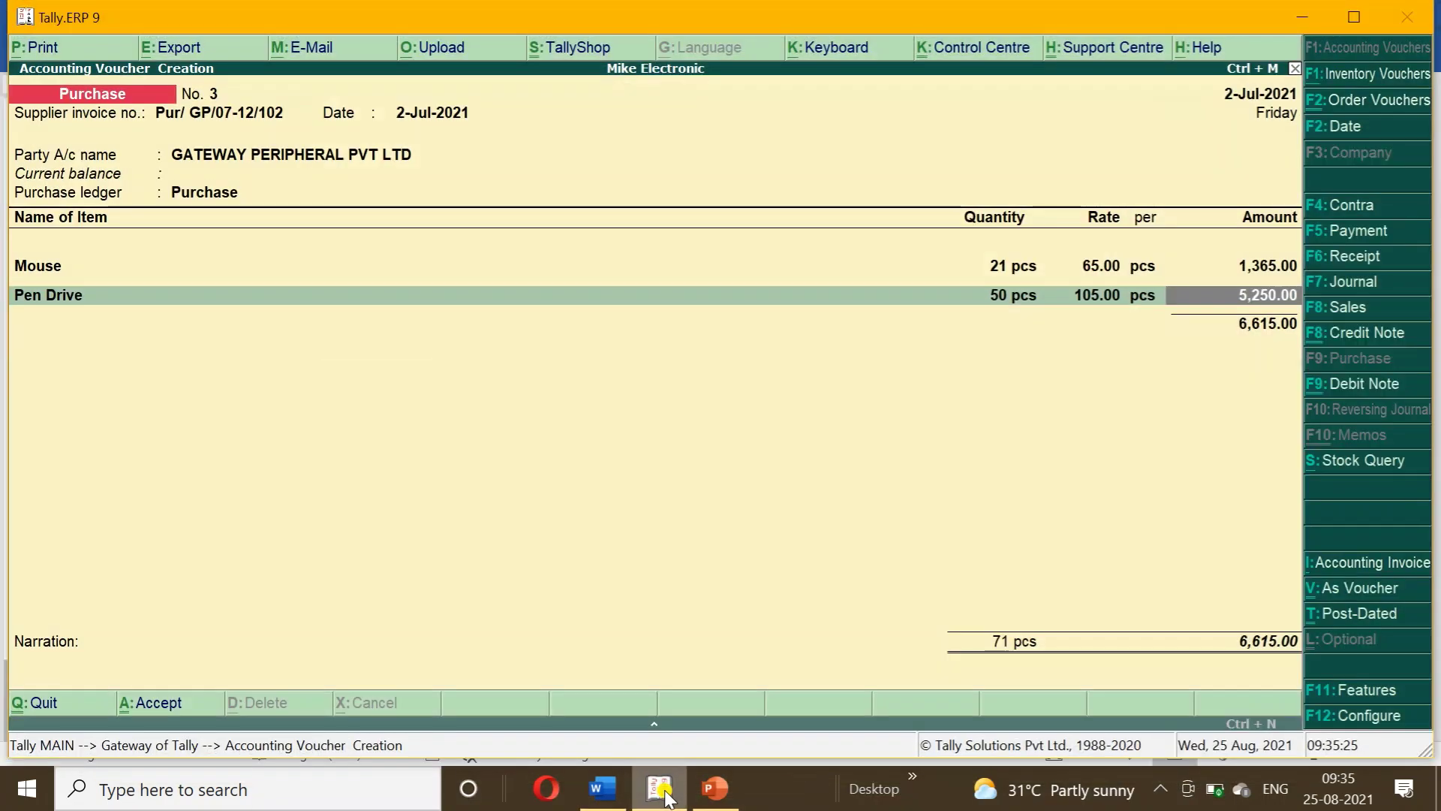
key(ctrl+a)
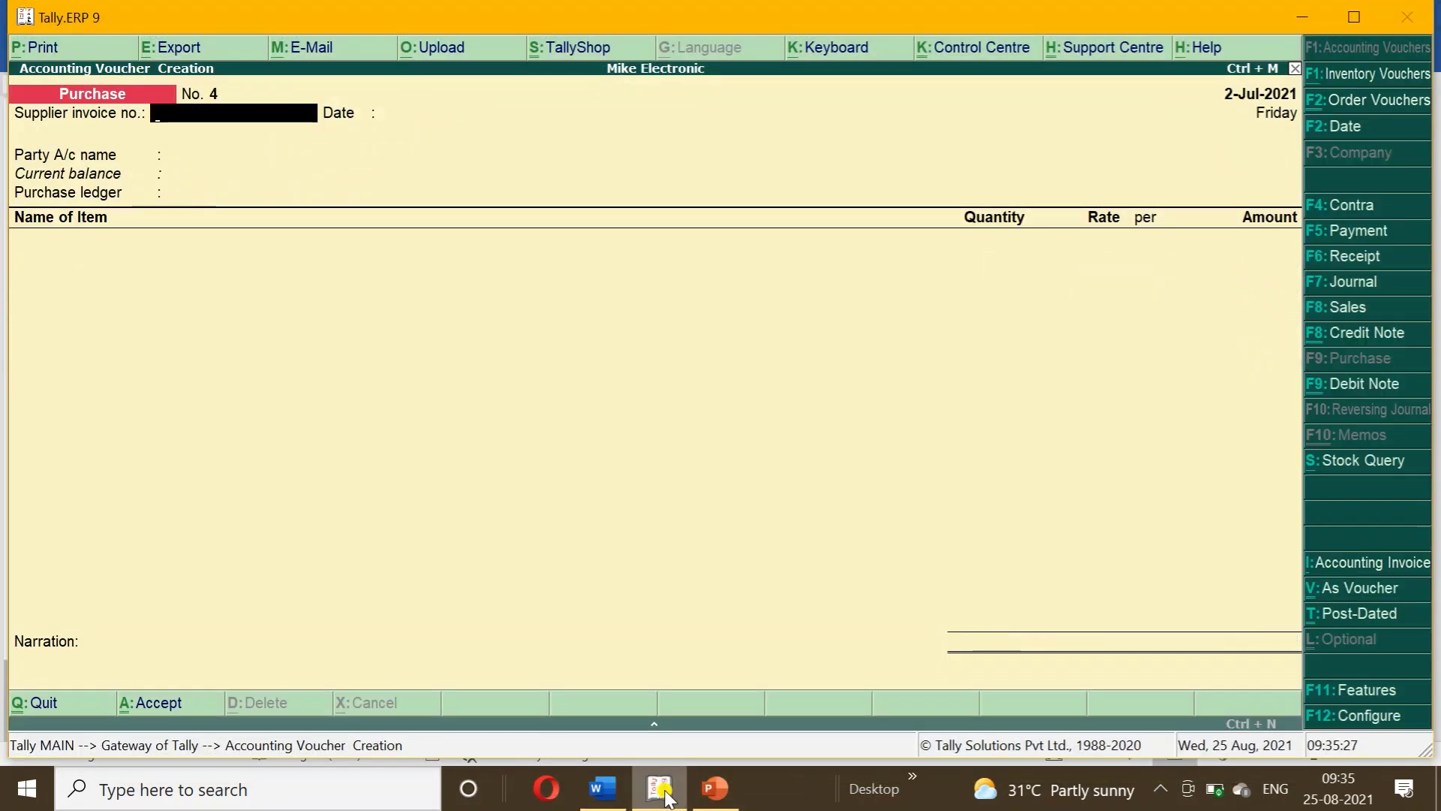
- Create a debit note voucher with original invoice number Pur/ GP/07-12/102, copied from the mouse return entry in the Word document
click(709, 791)
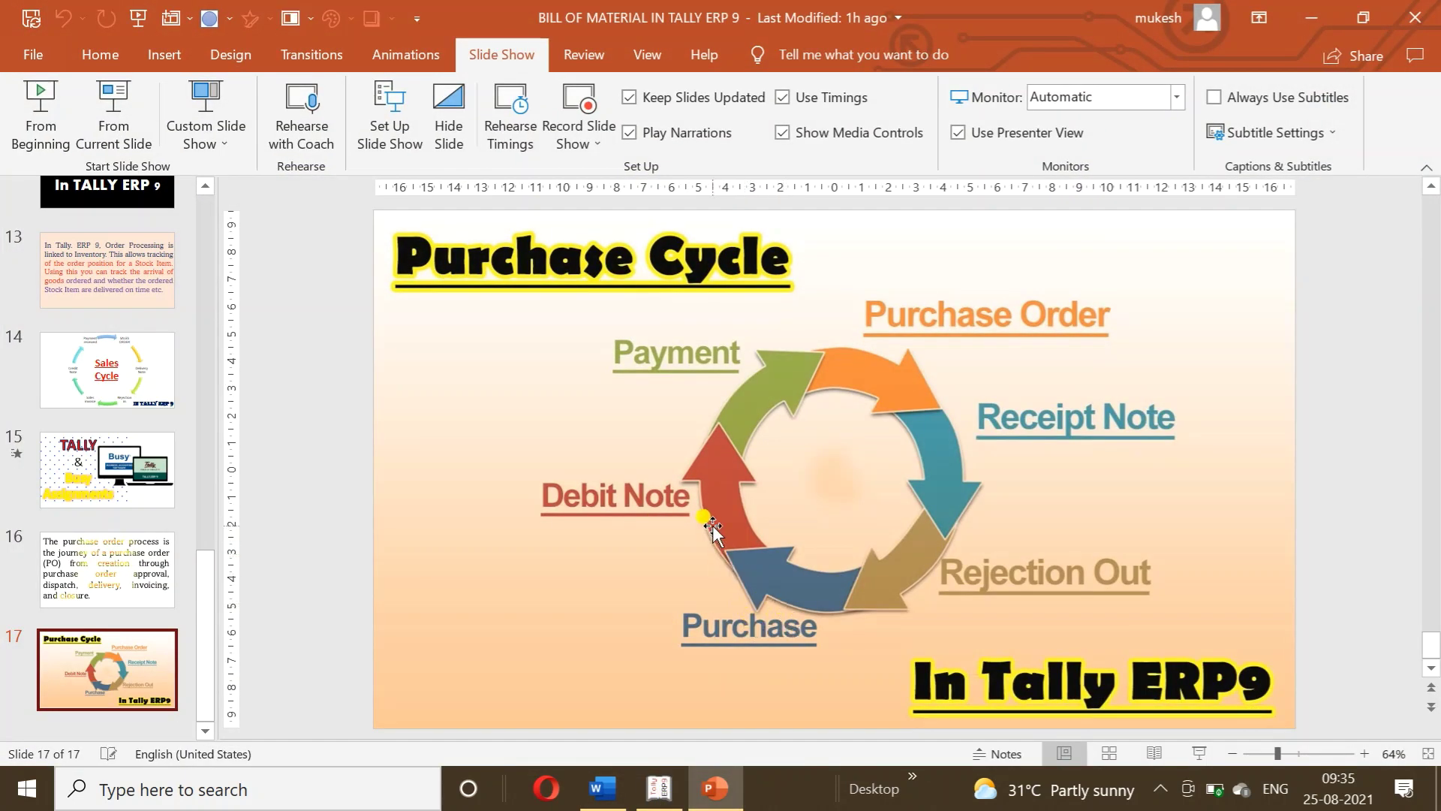
click(660, 788)
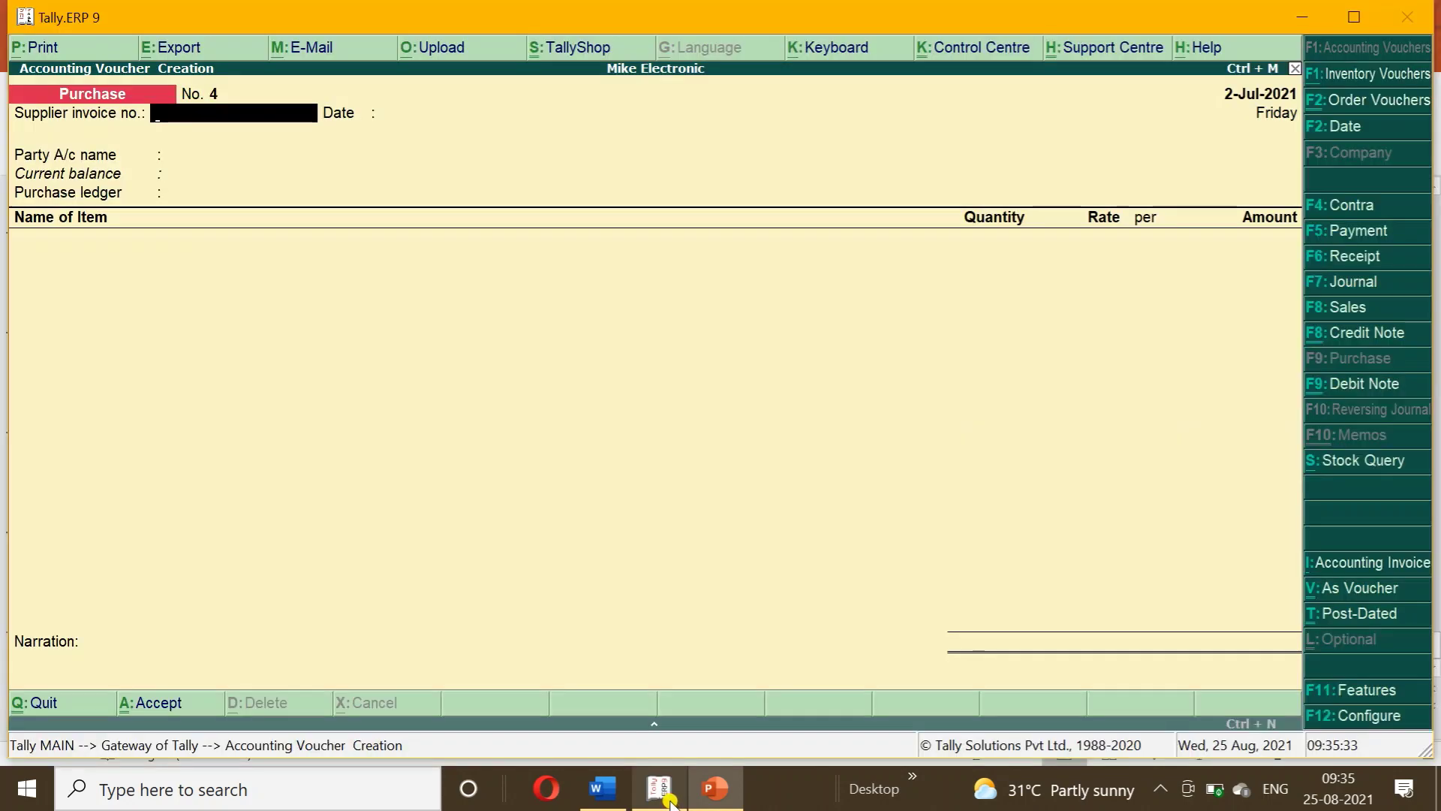
click(603, 788)
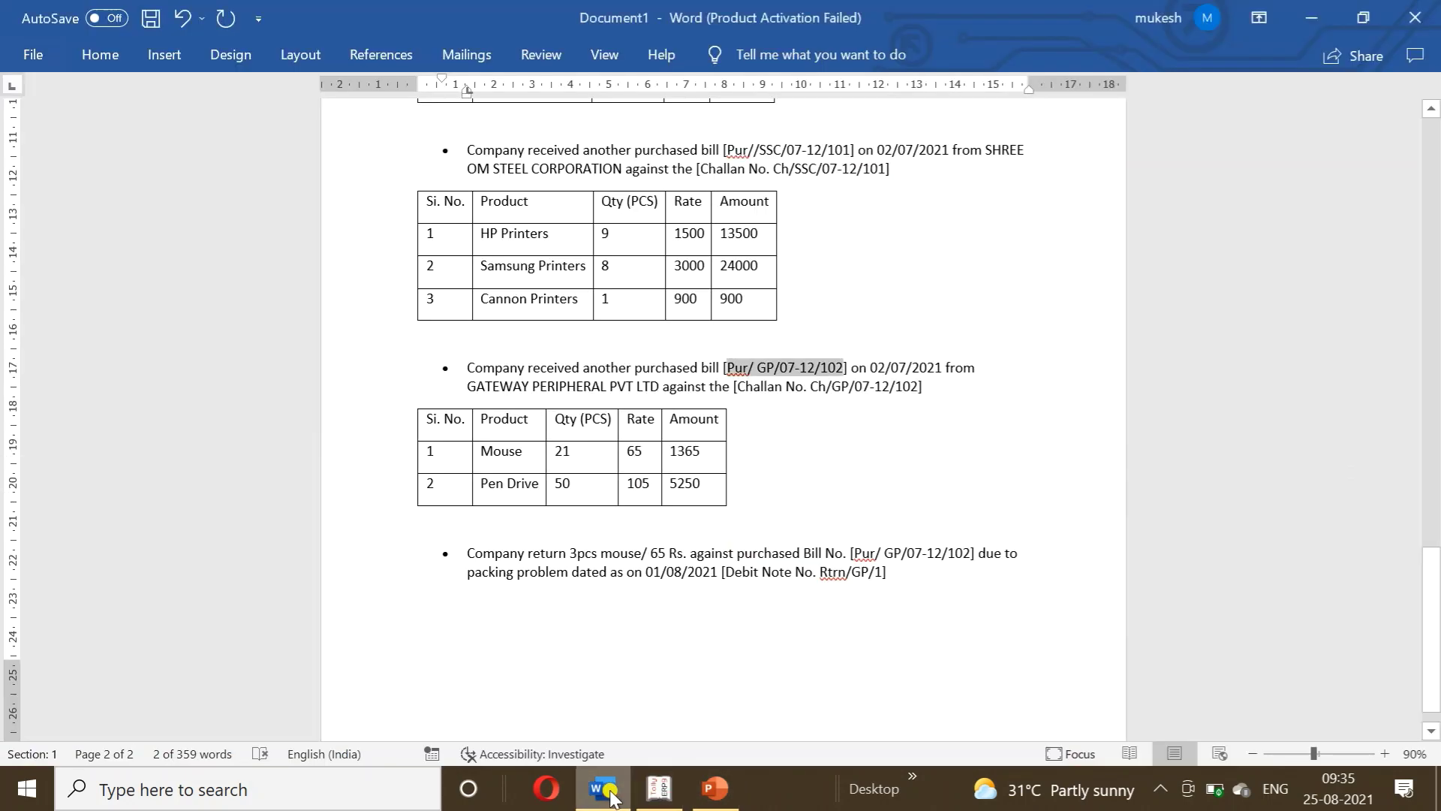
drag(1431, 593, 1431, 604)
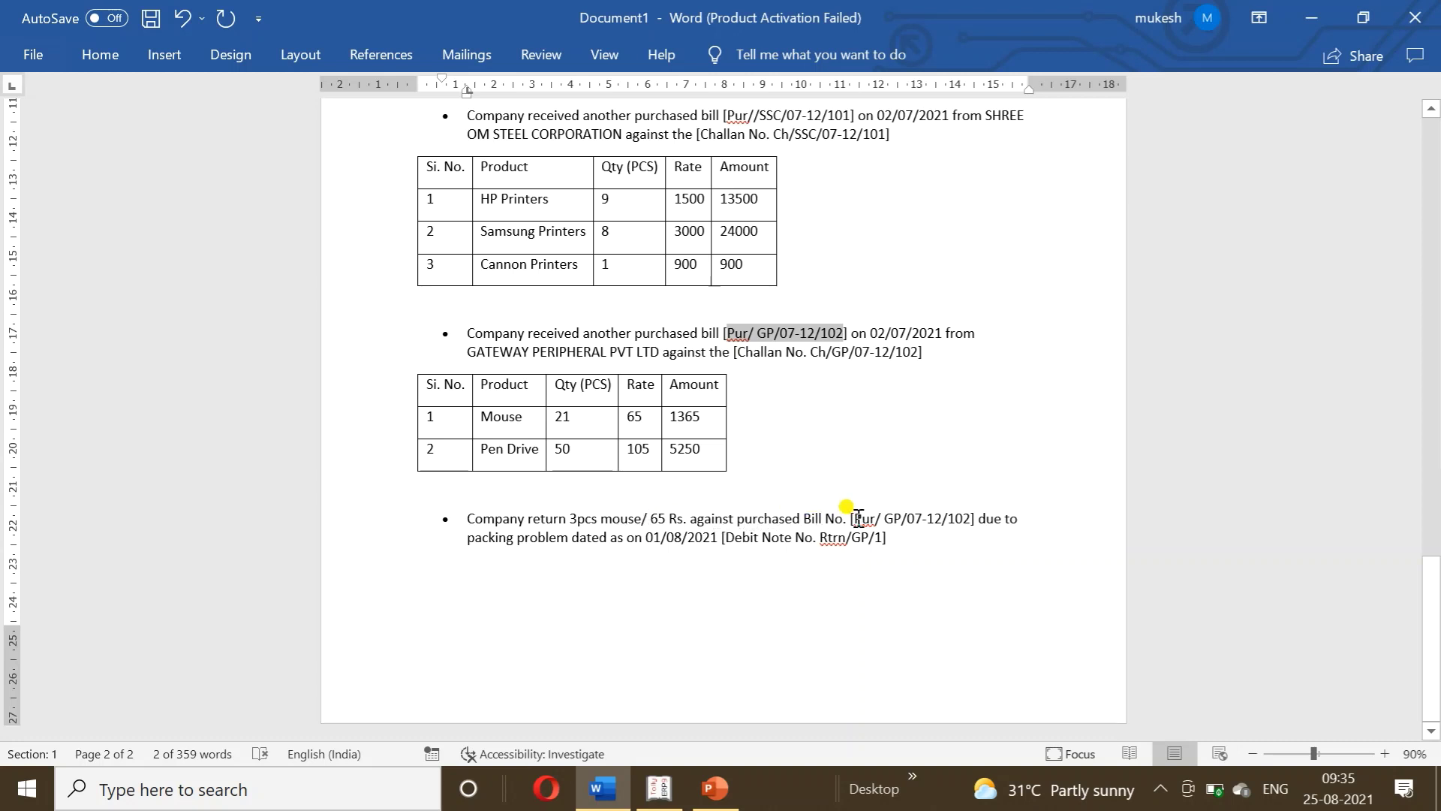
drag(856, 518, 964, 516)
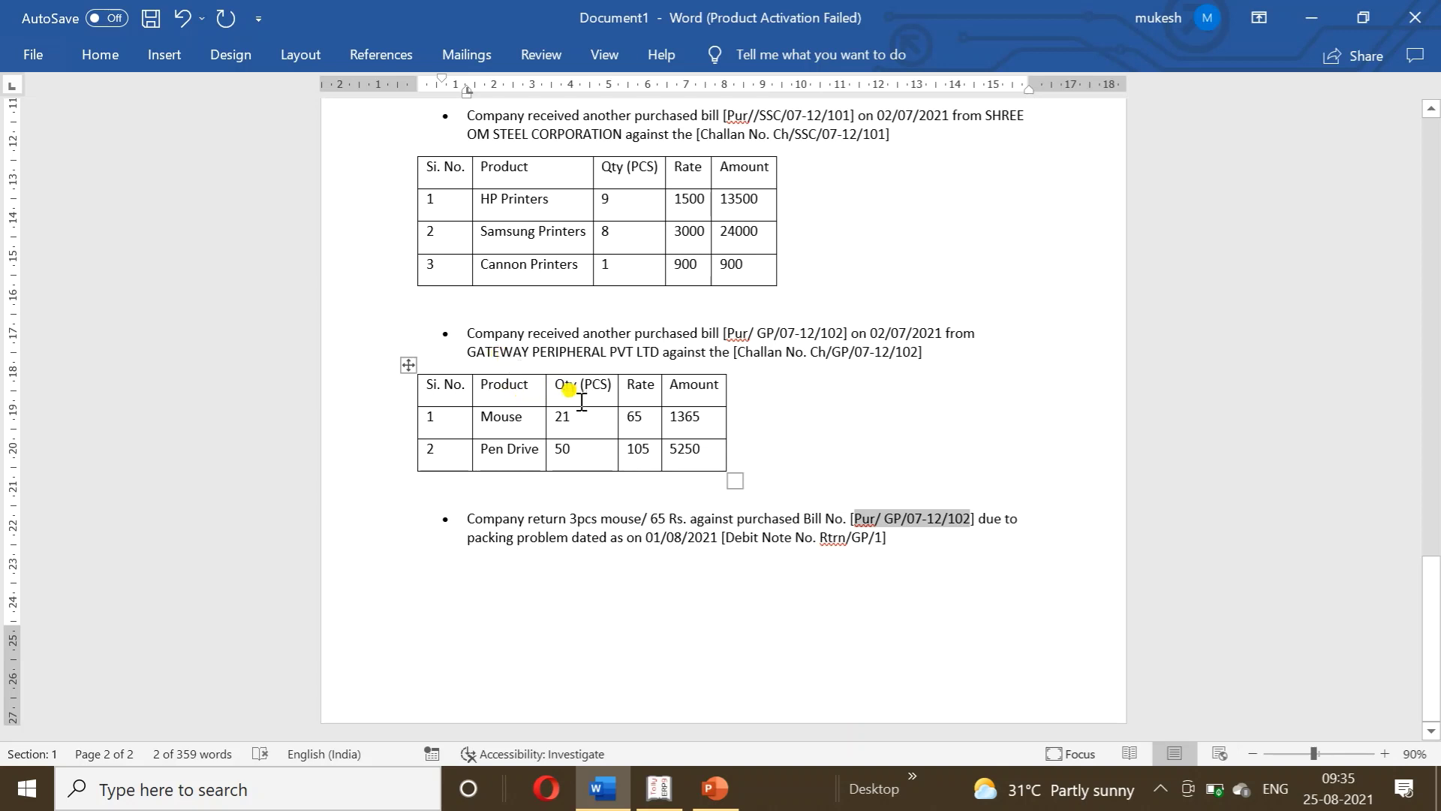
click(661, 794)
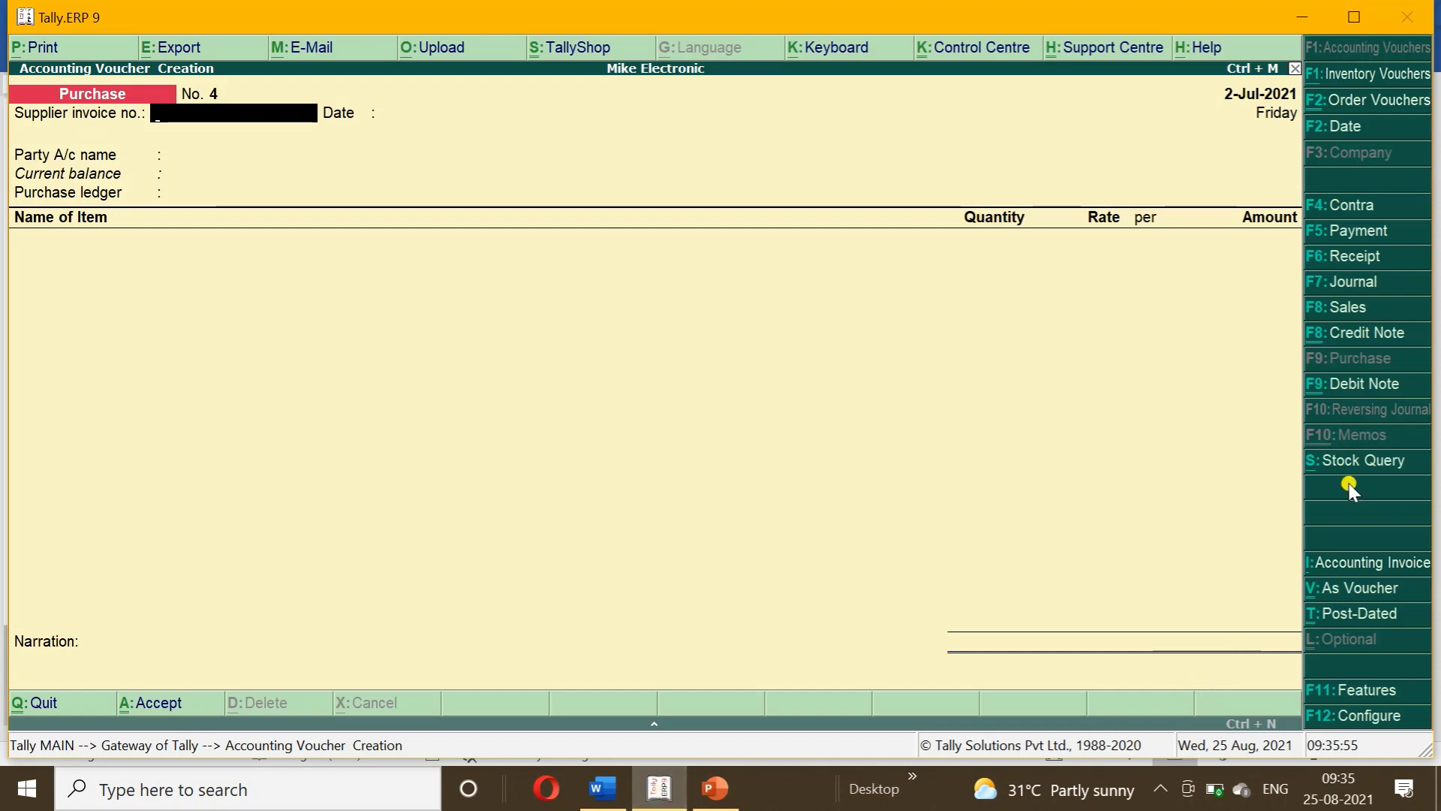
click(1355, 386)
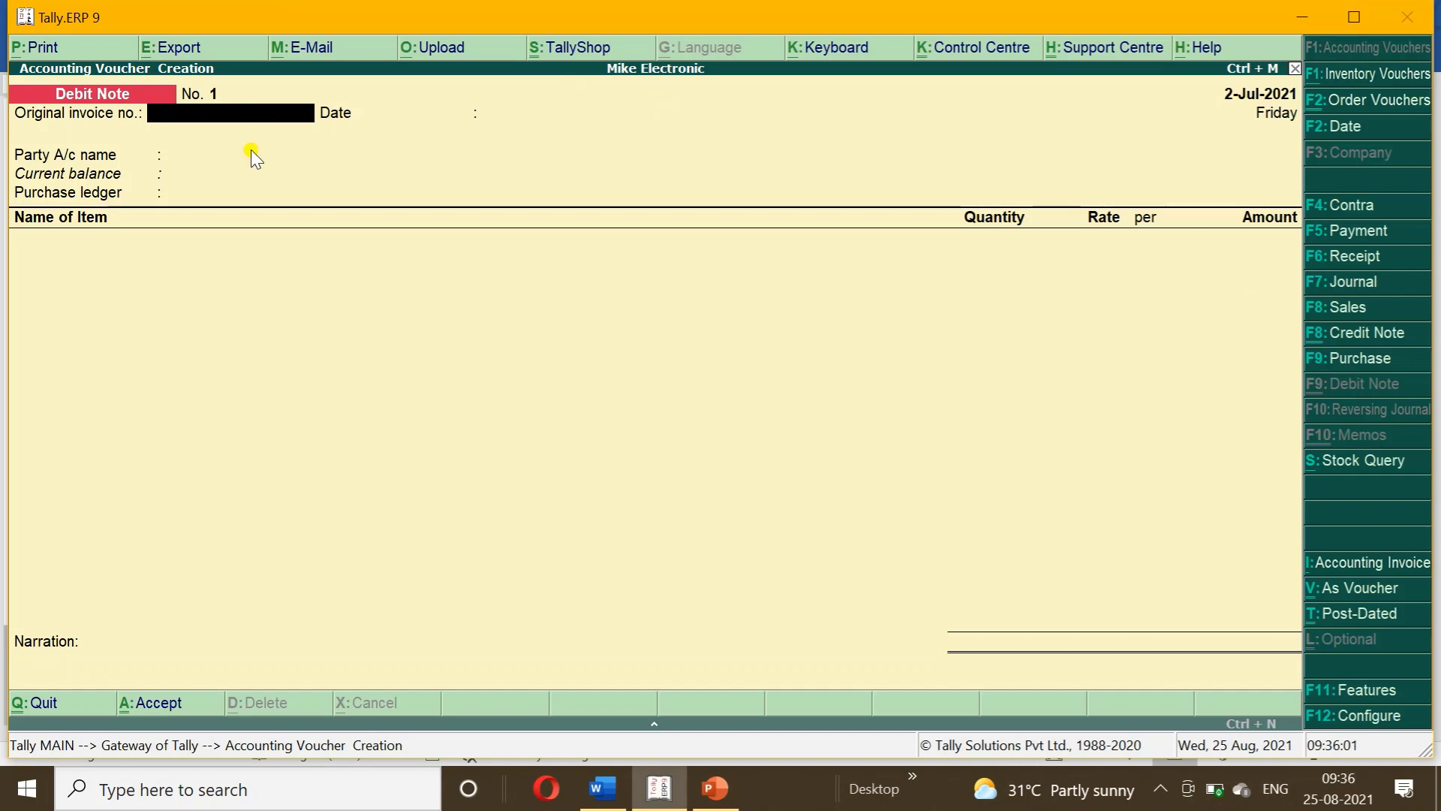
key(ctrl+alt+v)
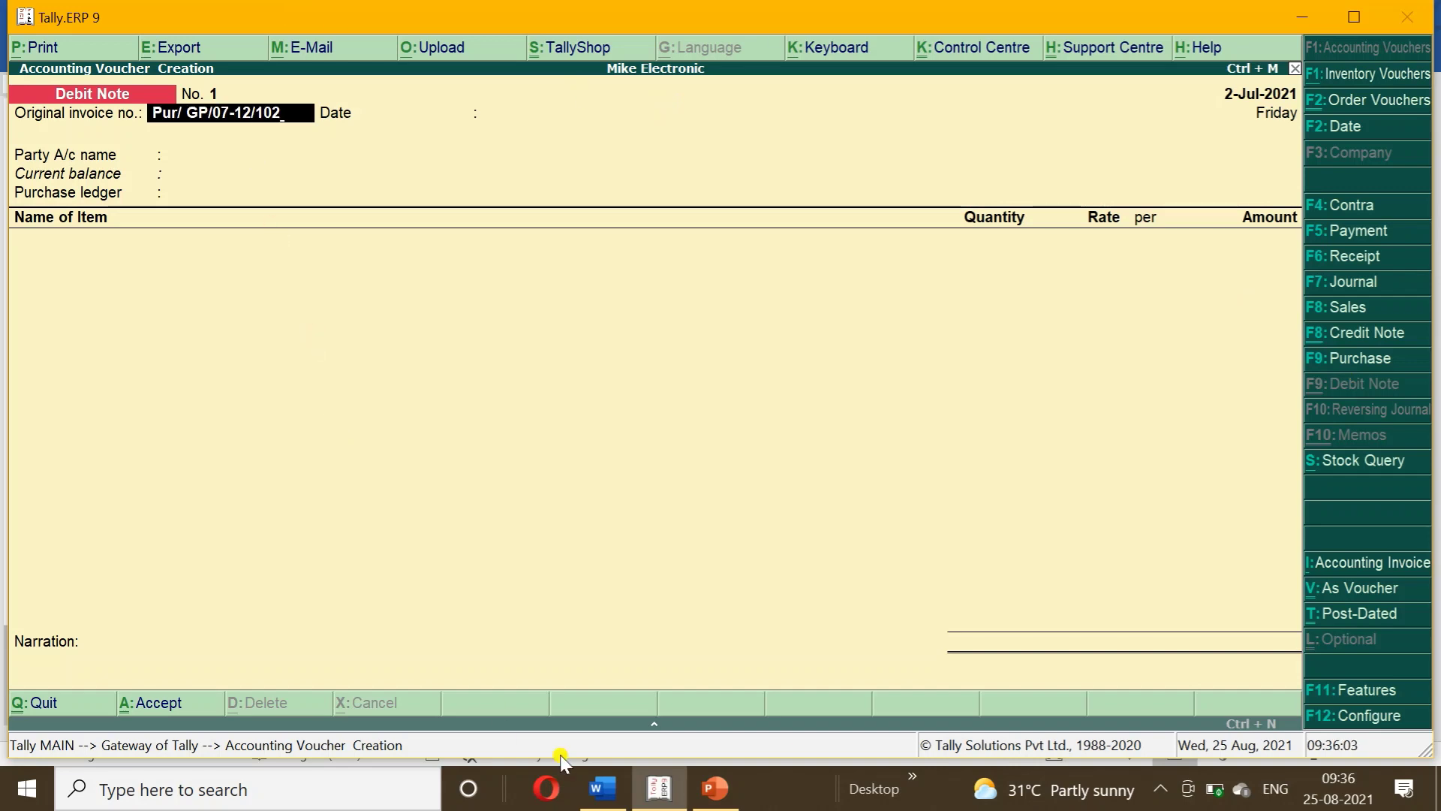
- Check the mouse return date in the Word document and set the debit note's voucher and original invoice dates to 1-Aug-2021
click(602, 788)
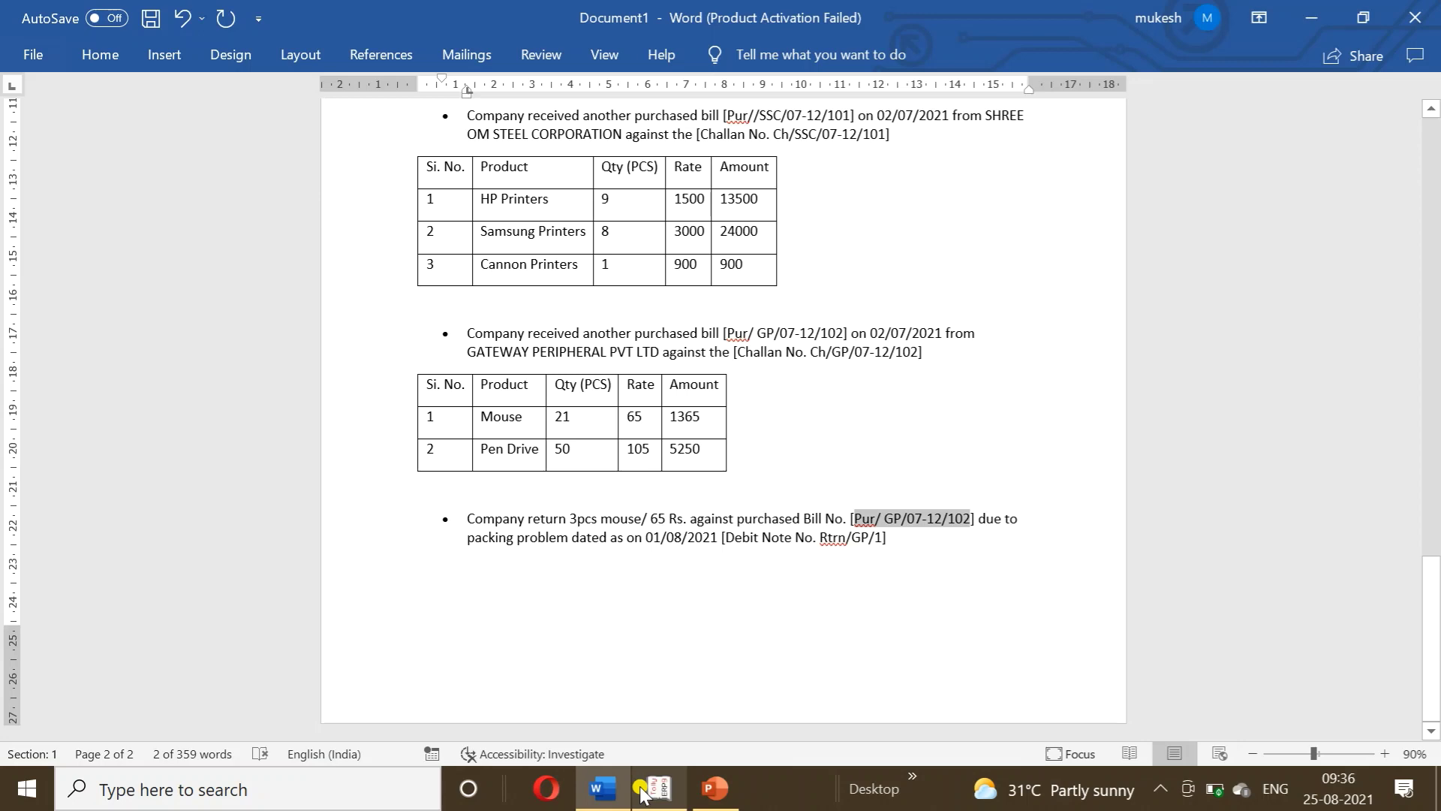
click(642, 794)
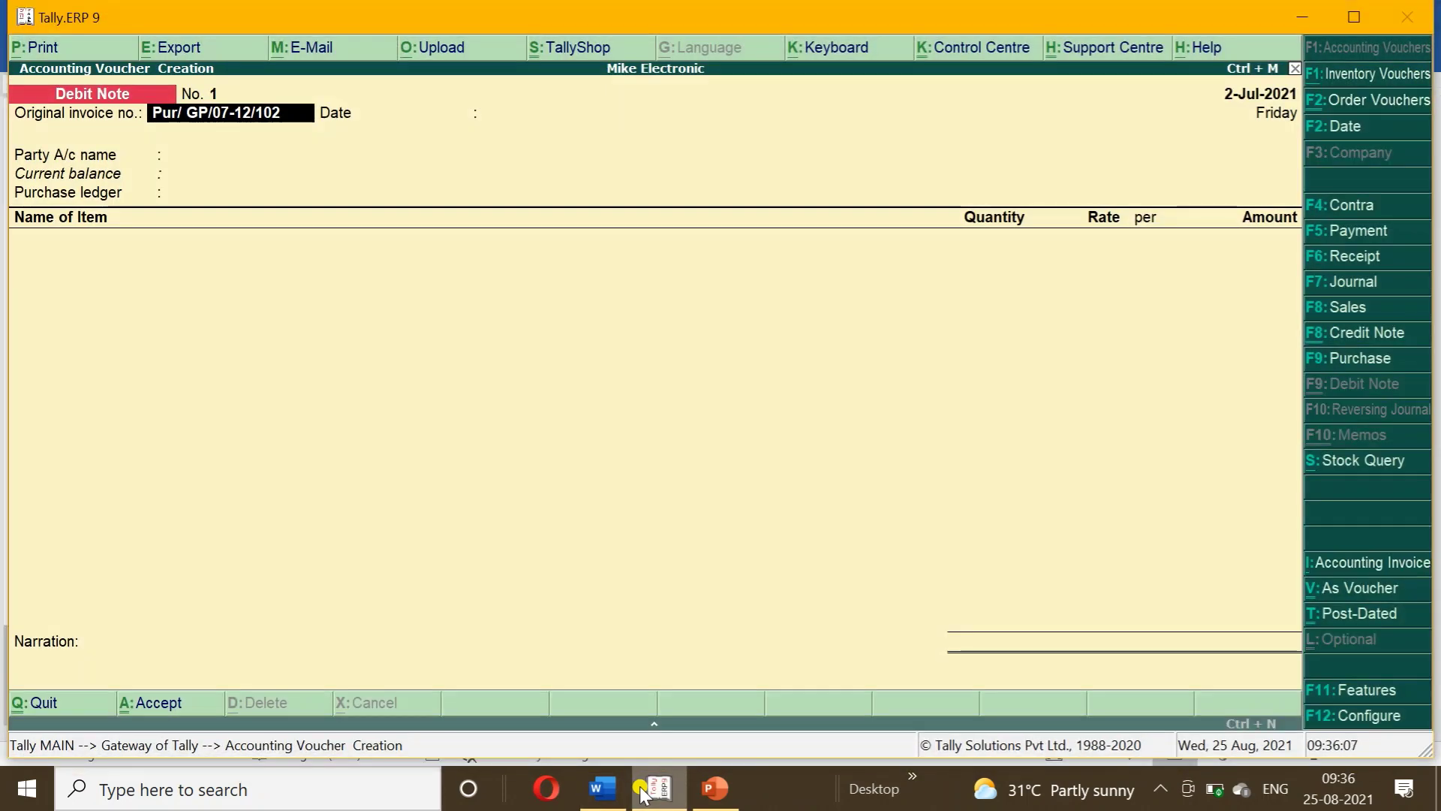
key(F2)
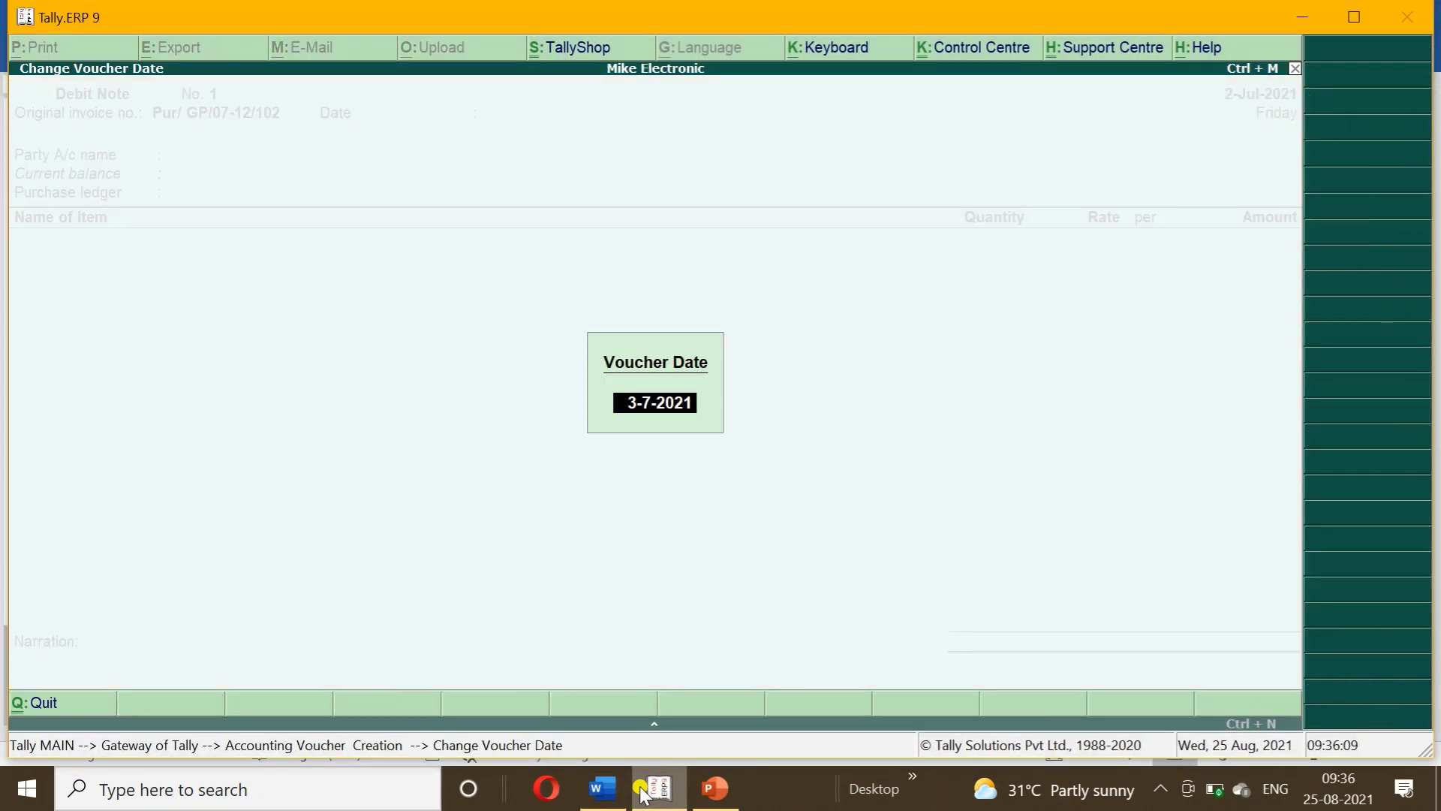
text(1-)
key(Return)
key(Return)
key(Return)
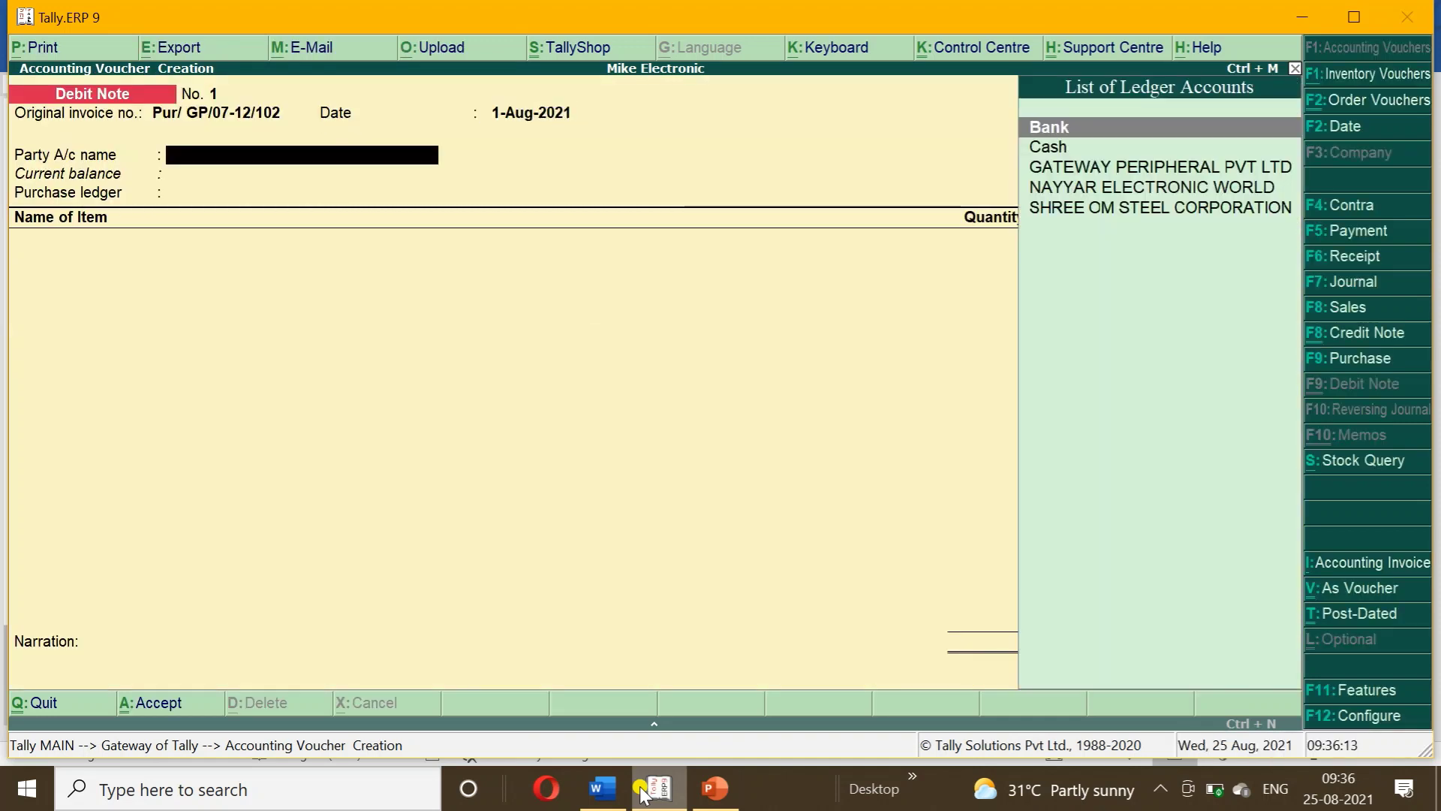
- Choose GATEWAY PERIPHERAL PVT LTD as the debit note's party account and accept its party details unchanged
click(644, 792)
click(643, 792)
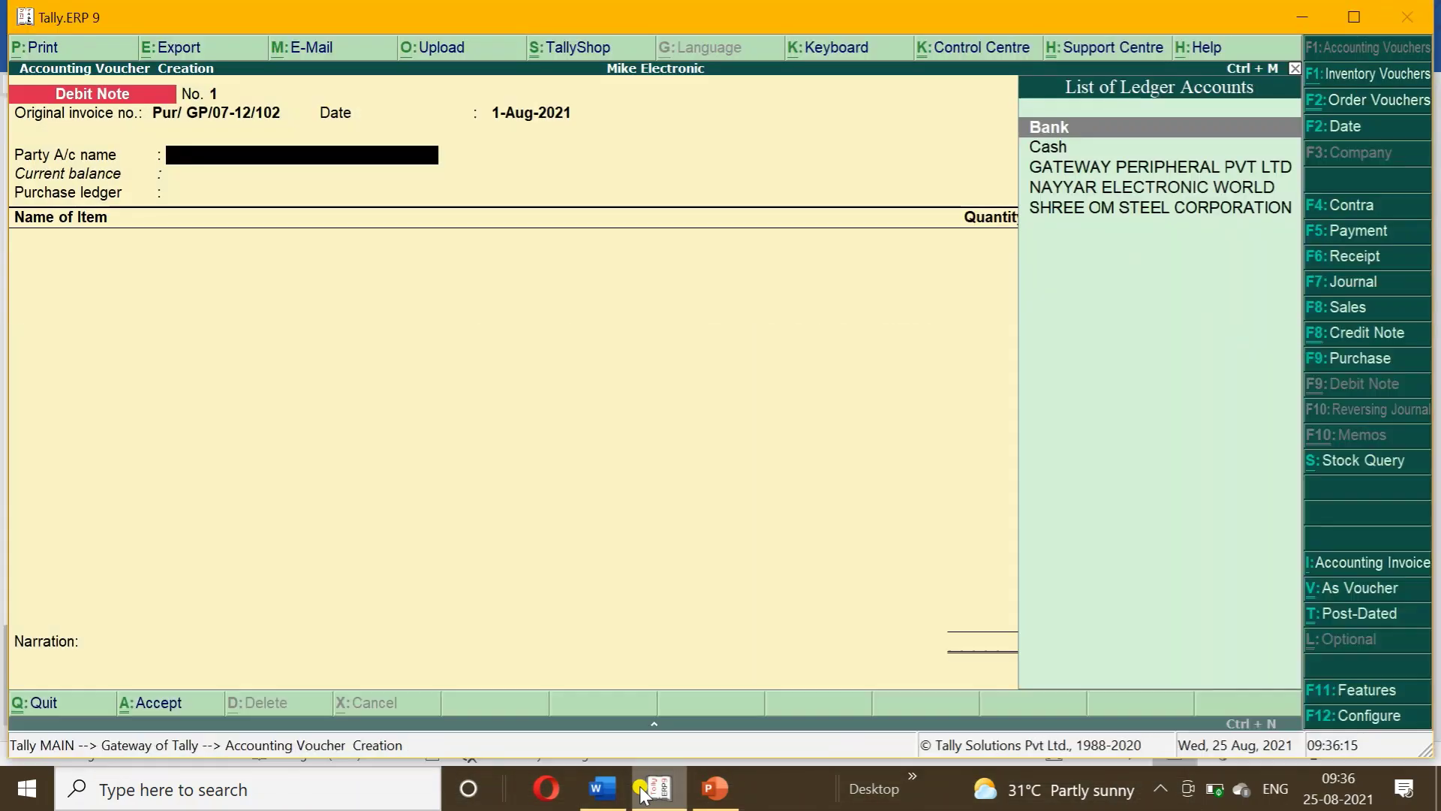
text(G)
key(Return)
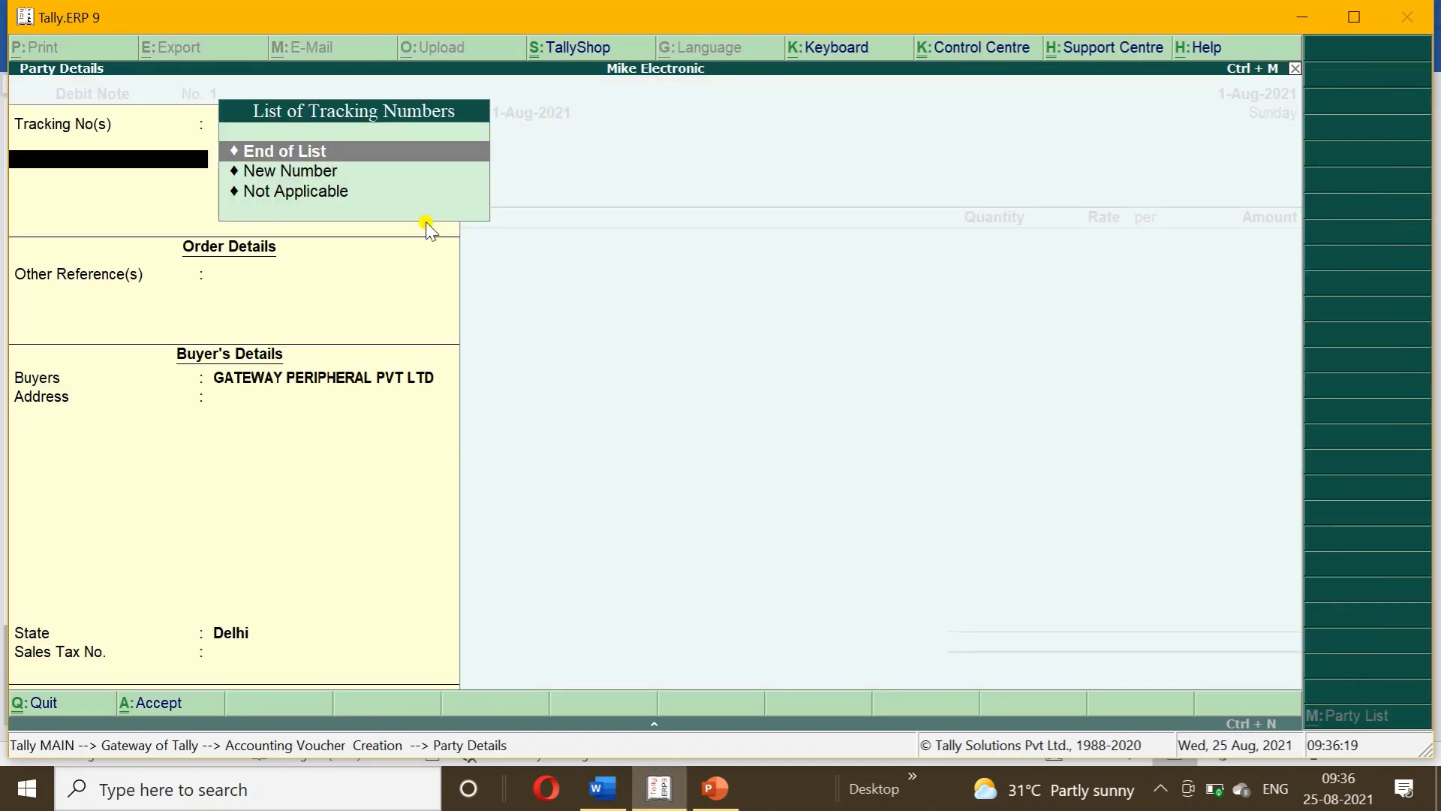
key(ctrl+a)
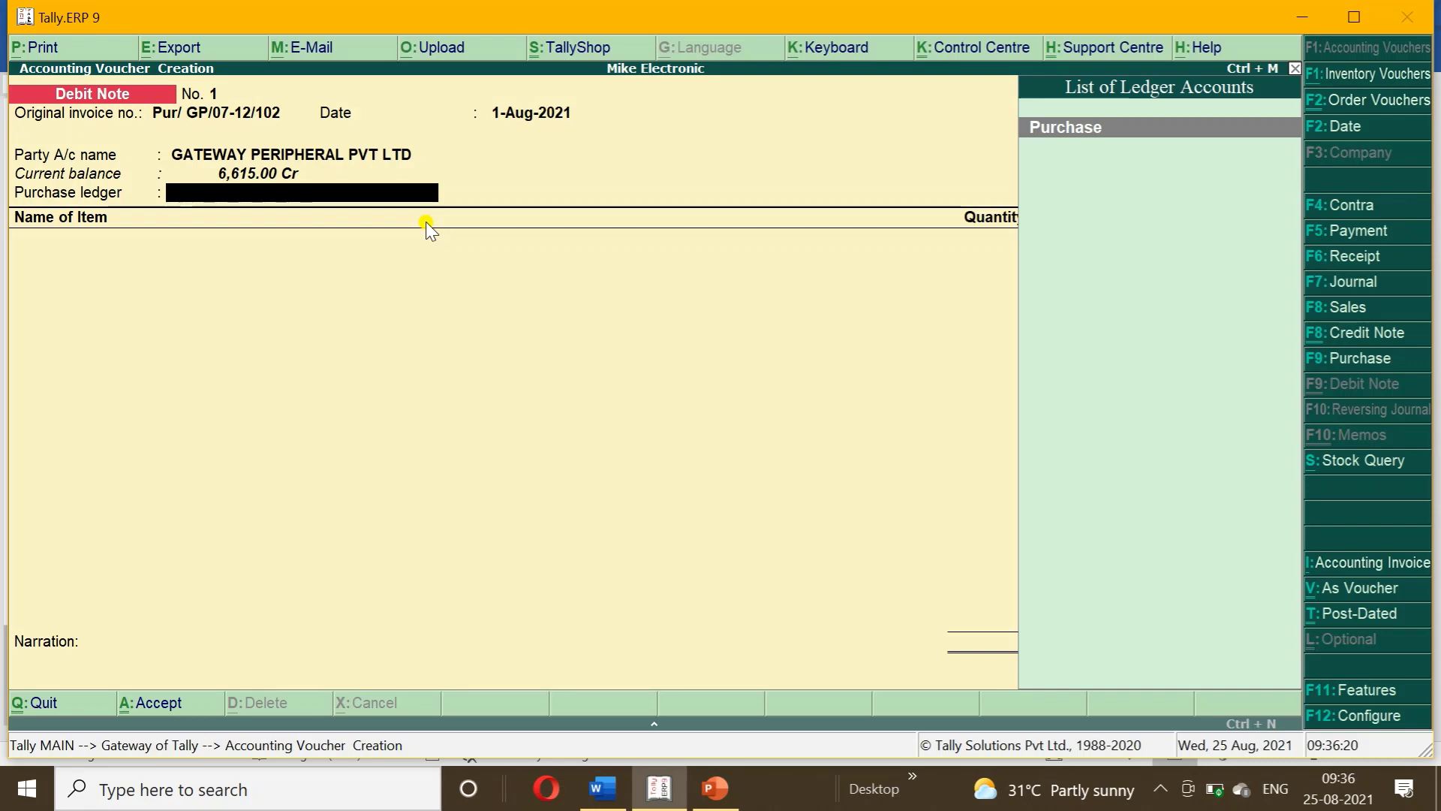
- Create a ledger named Purchase Rtn under Purchase Accounts and use it as the debit note's purchase ledger
key(alt+c)
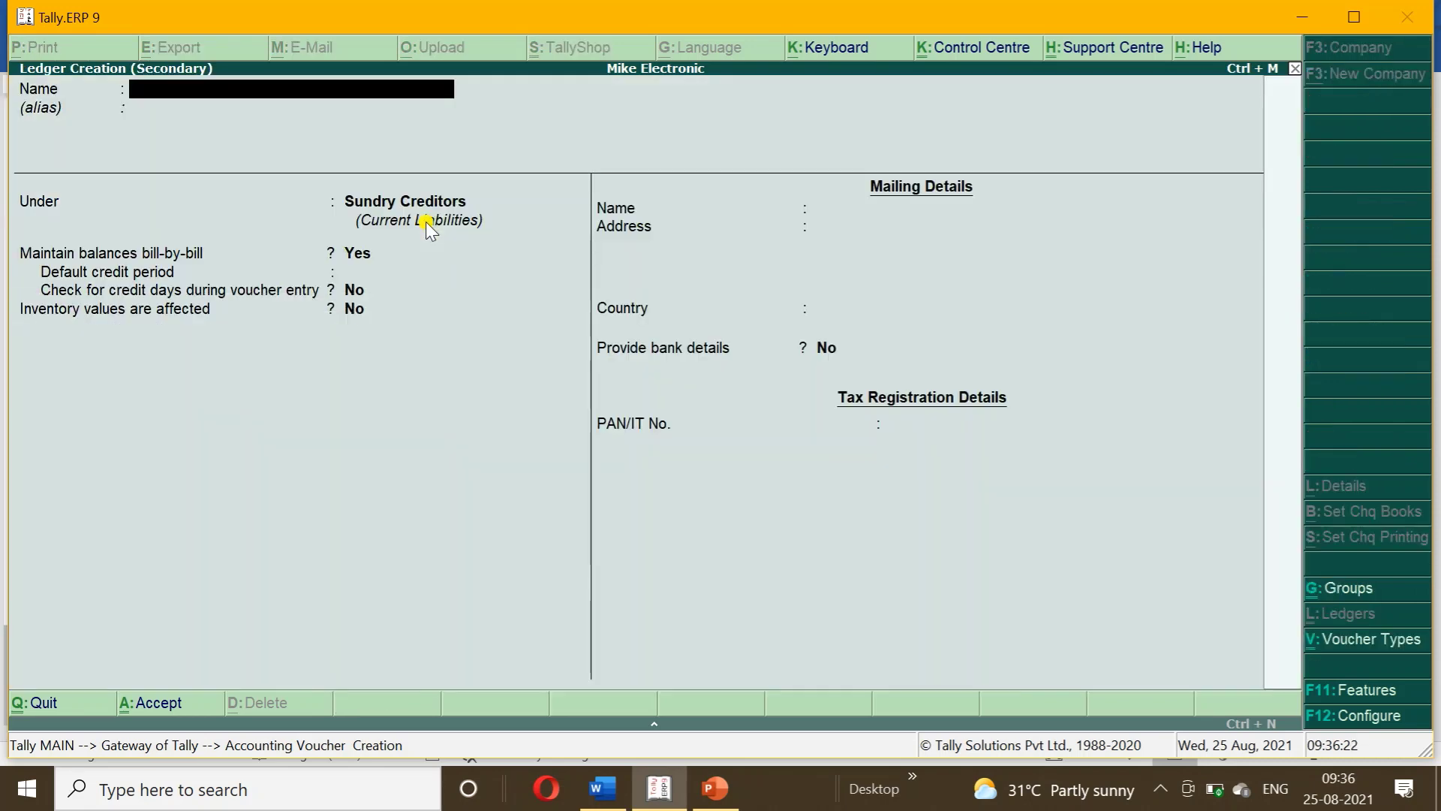
text(Purchase)
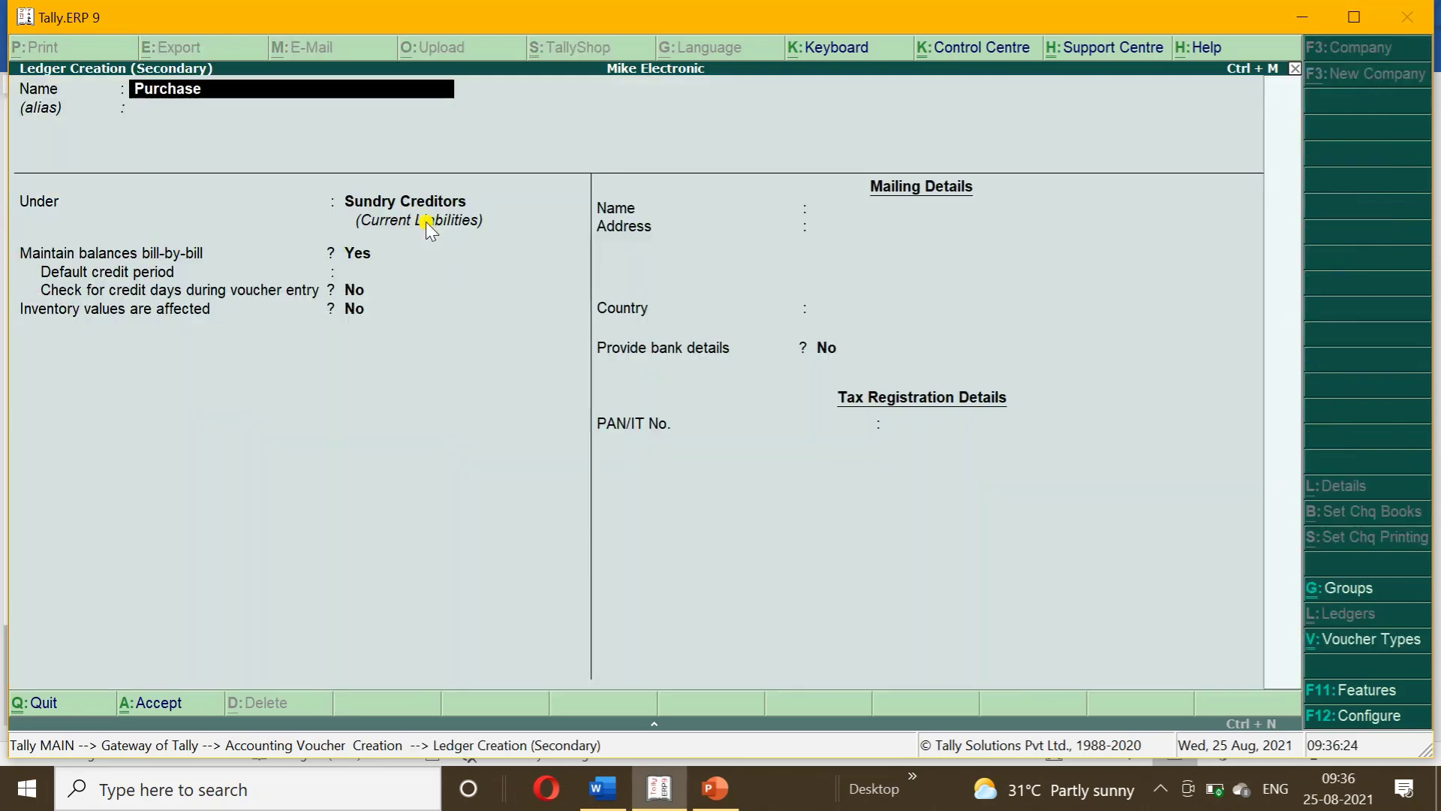
text( Rtn)
key(Return)
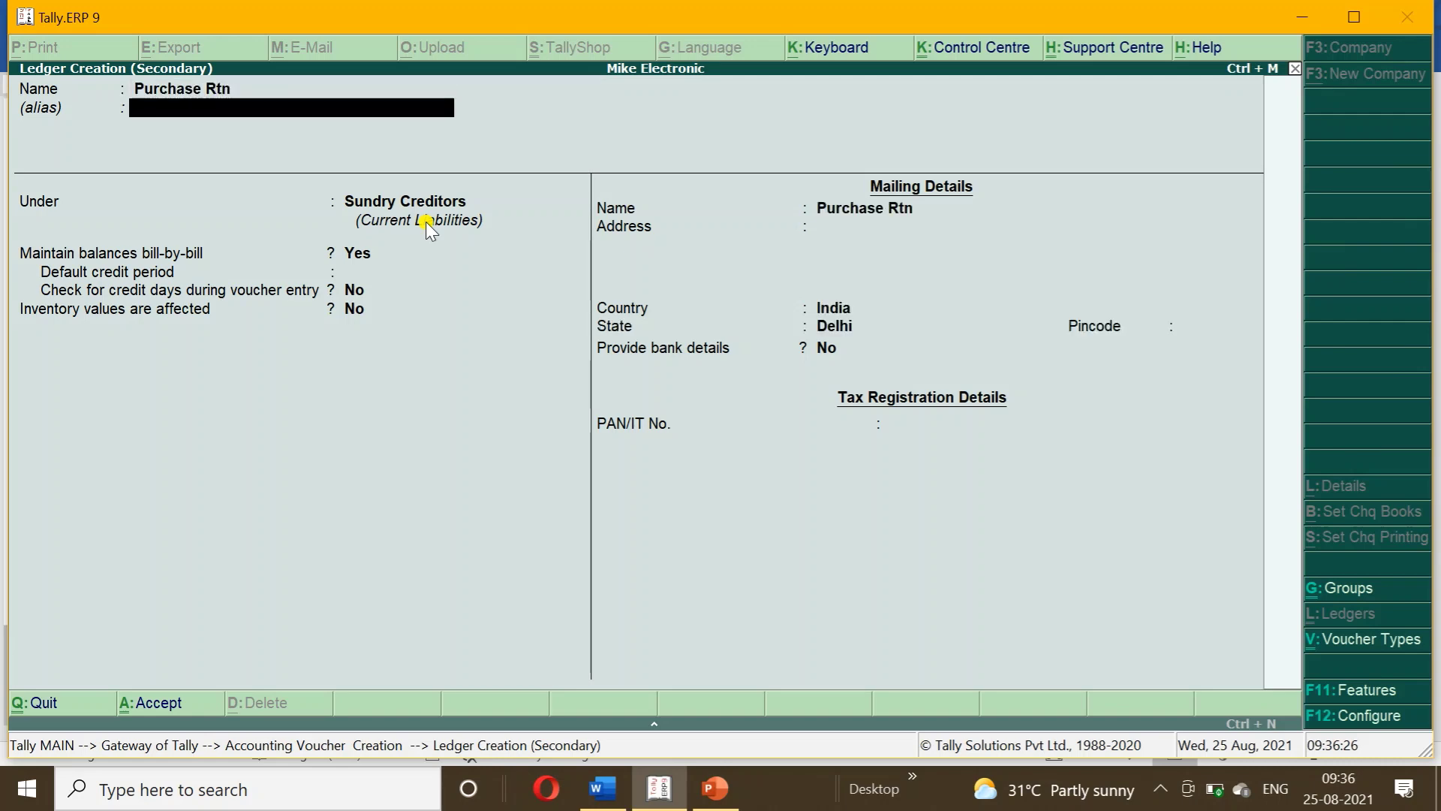
key(Return)
text(Pu)
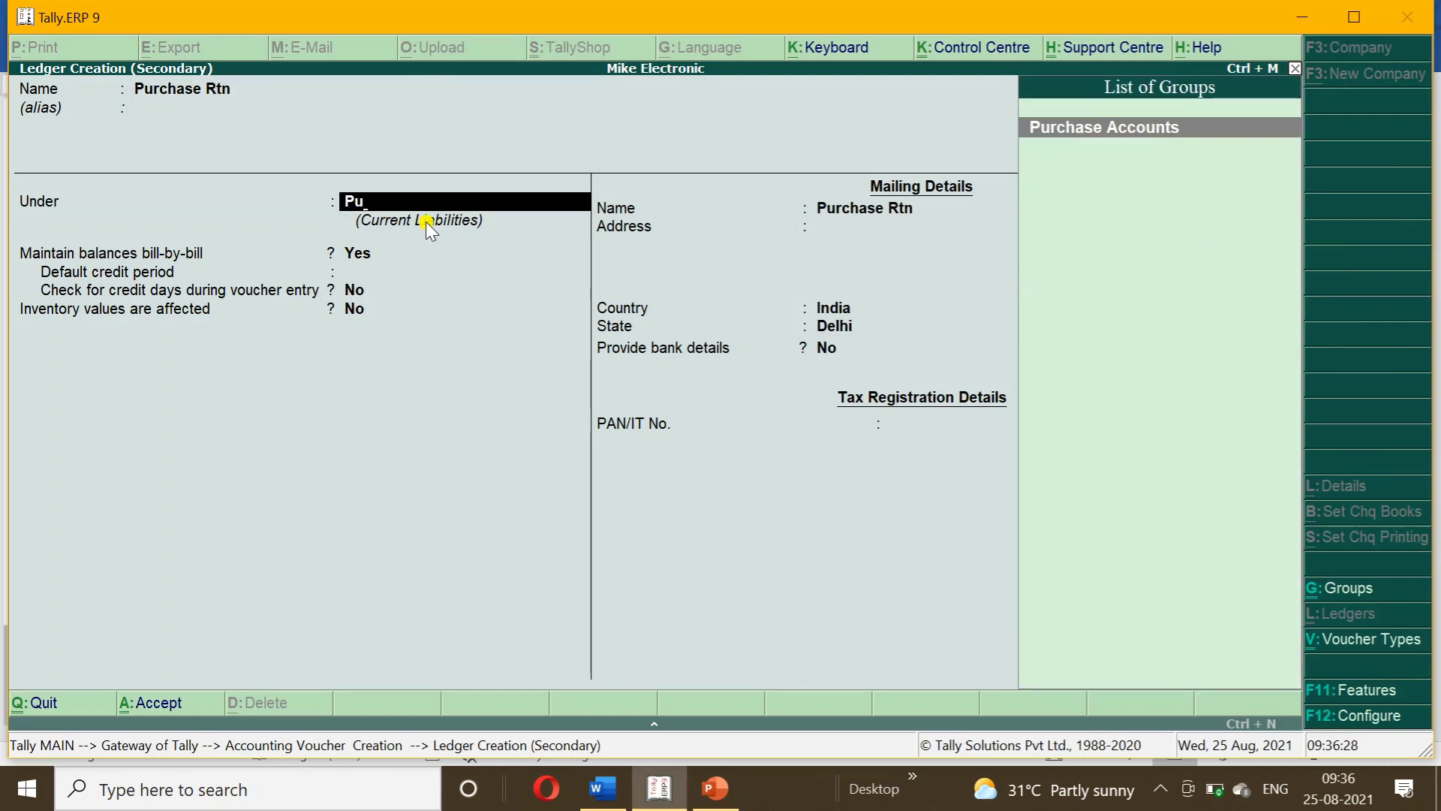
key(Return)
key(ctrl+a)
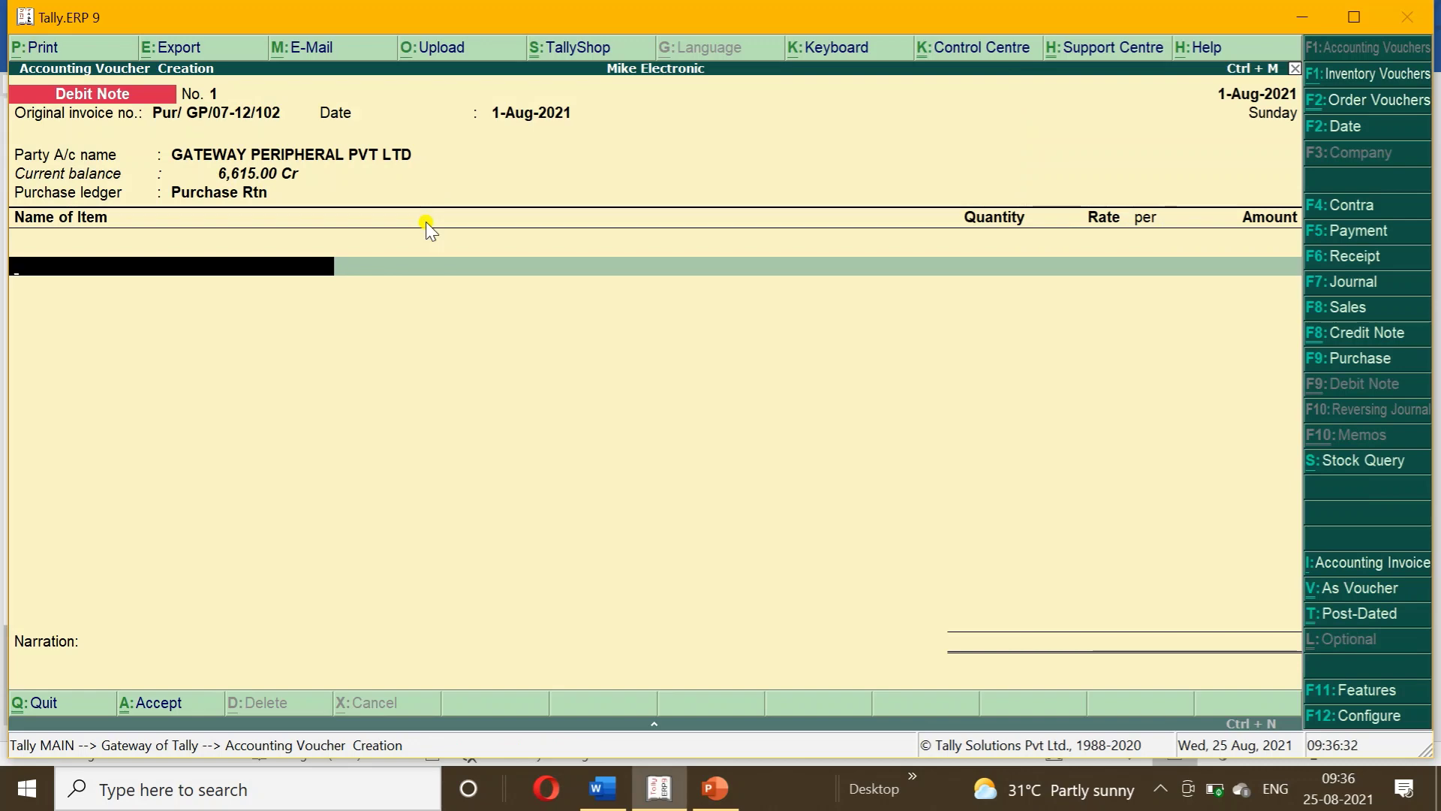
- Add Mouse as the returned item with its tracking number set to Not Applicable
text(M)
key(Return)
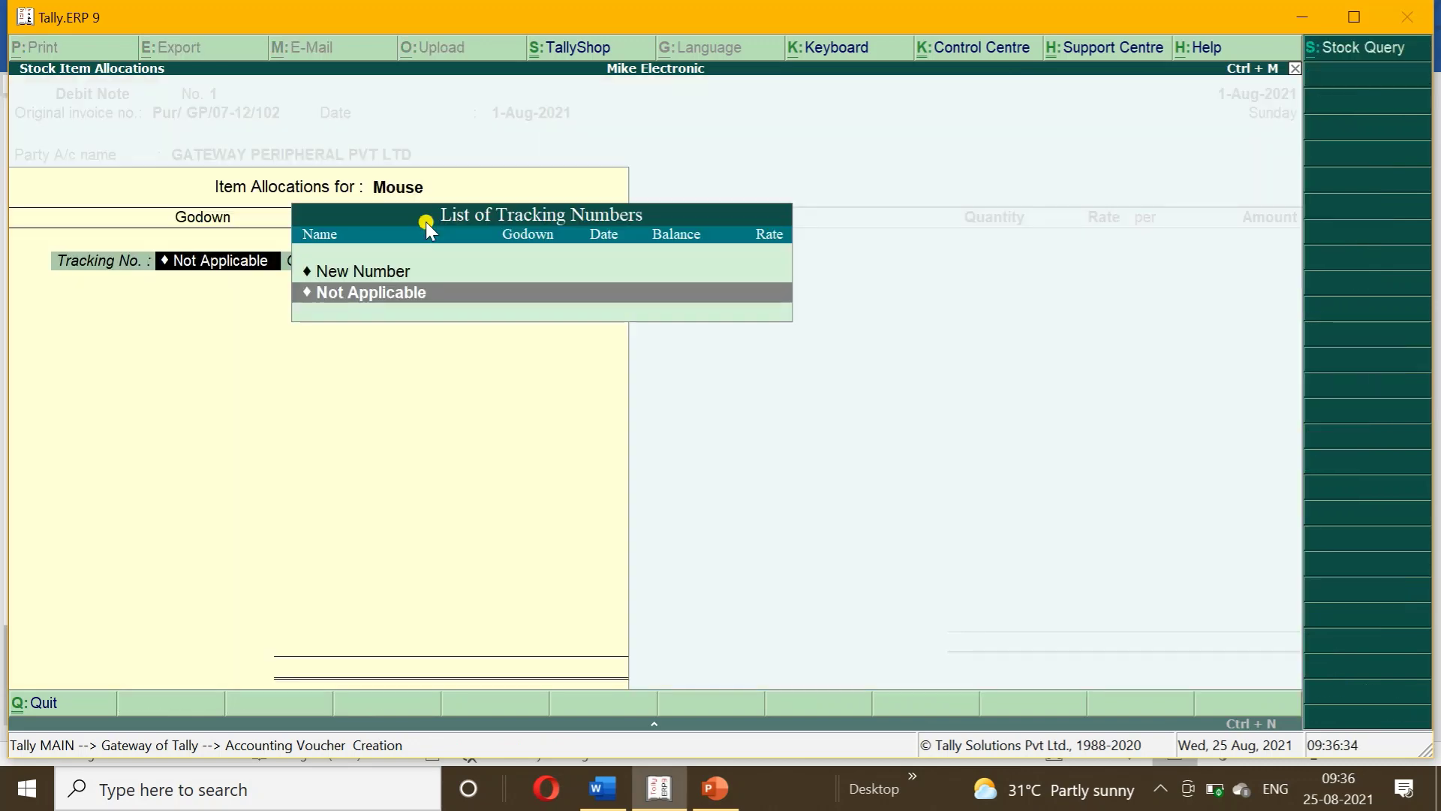
key(Return)
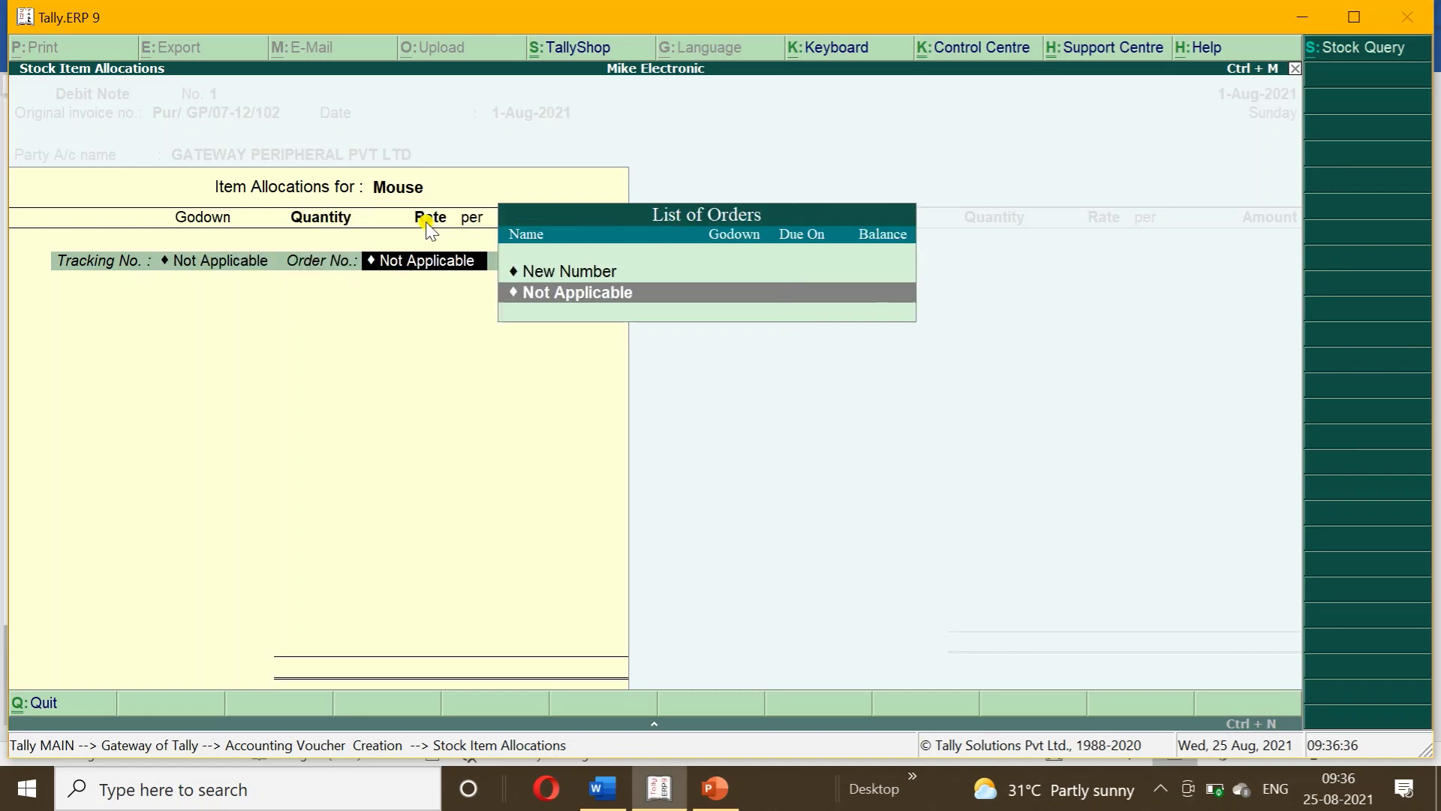
- Give the Mouse allocation the new order number Rtrn/GP/1, copied from the Word document, due on 1-Aug-2021
key(Up)
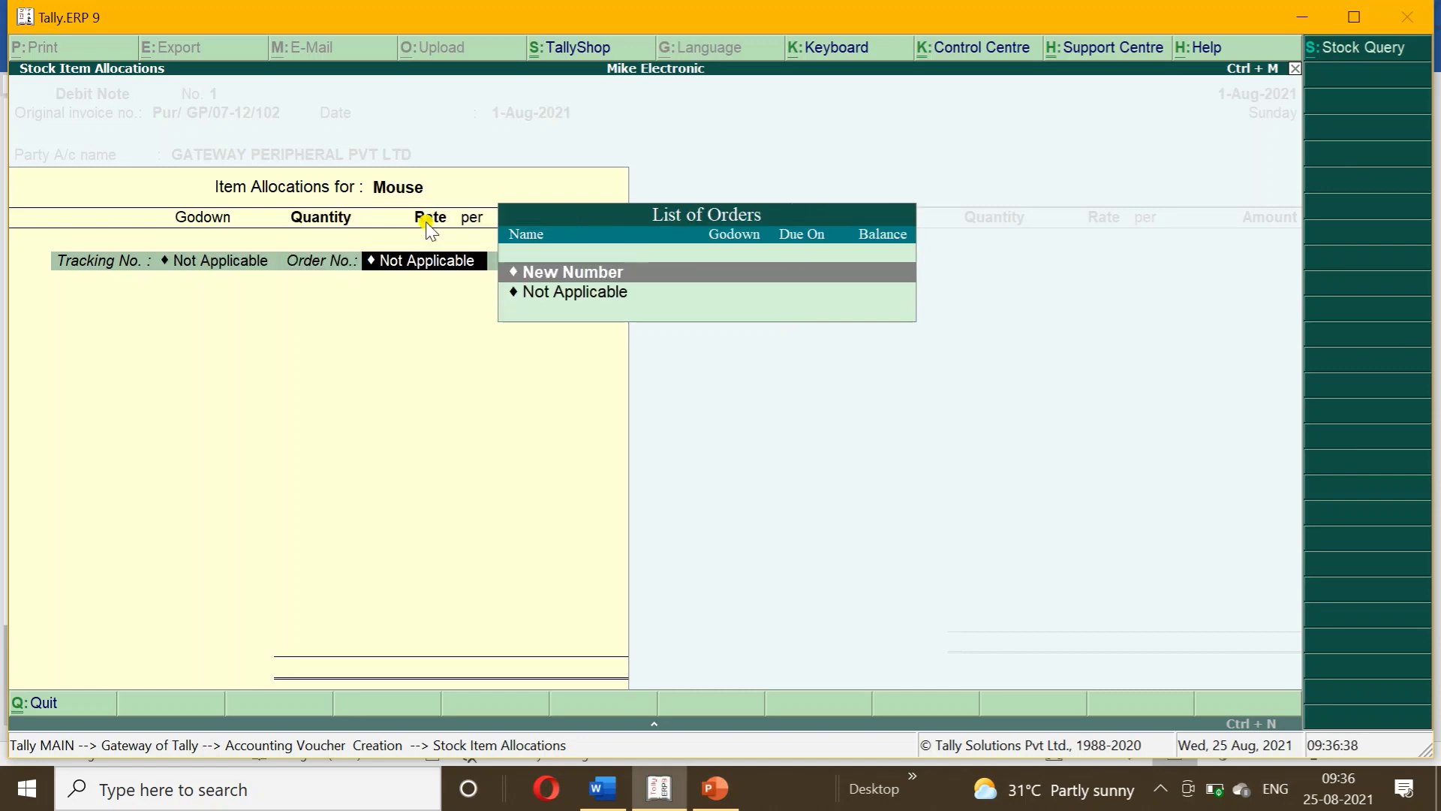
key(Return)
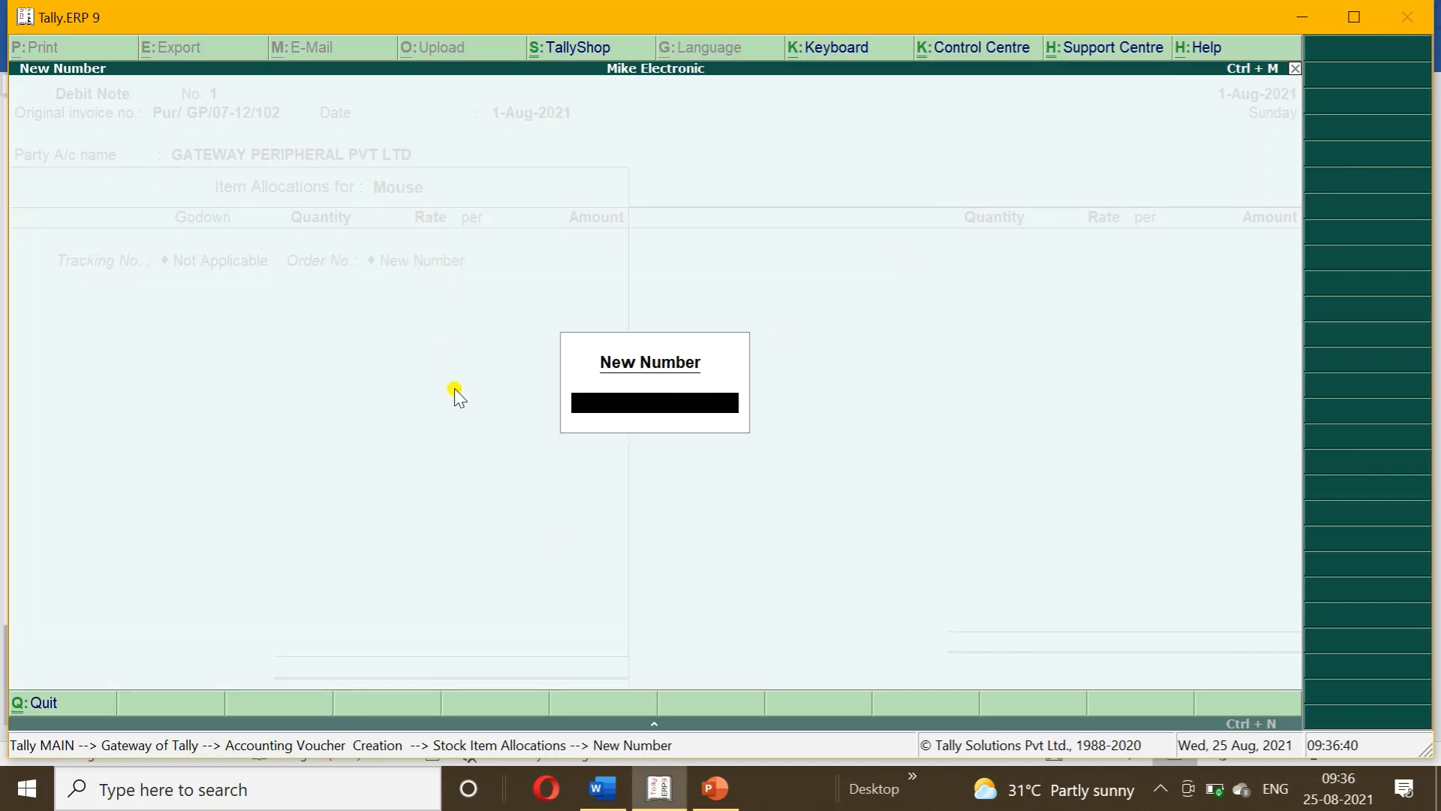
click(603, 788)
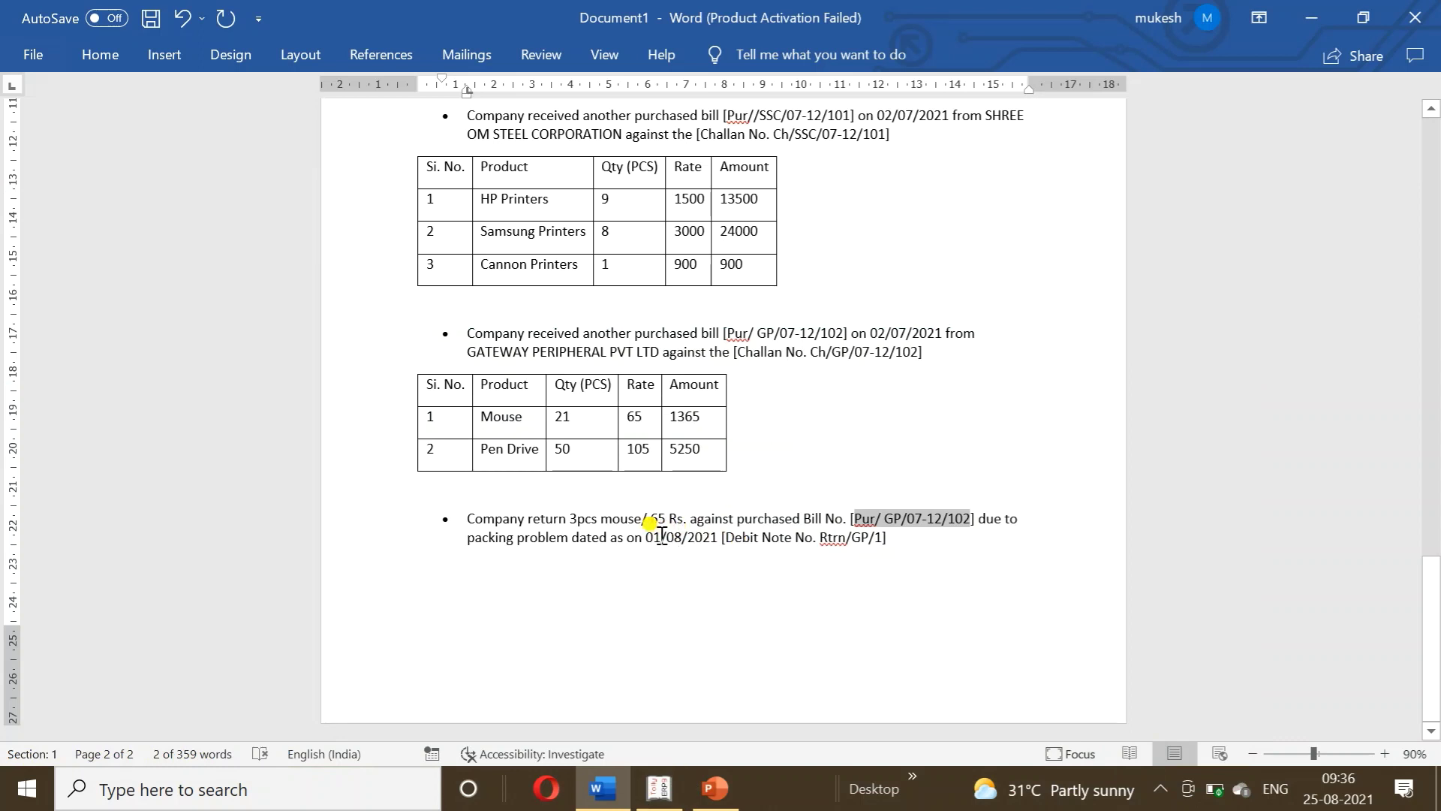
drag(826, 542, 881, 543)
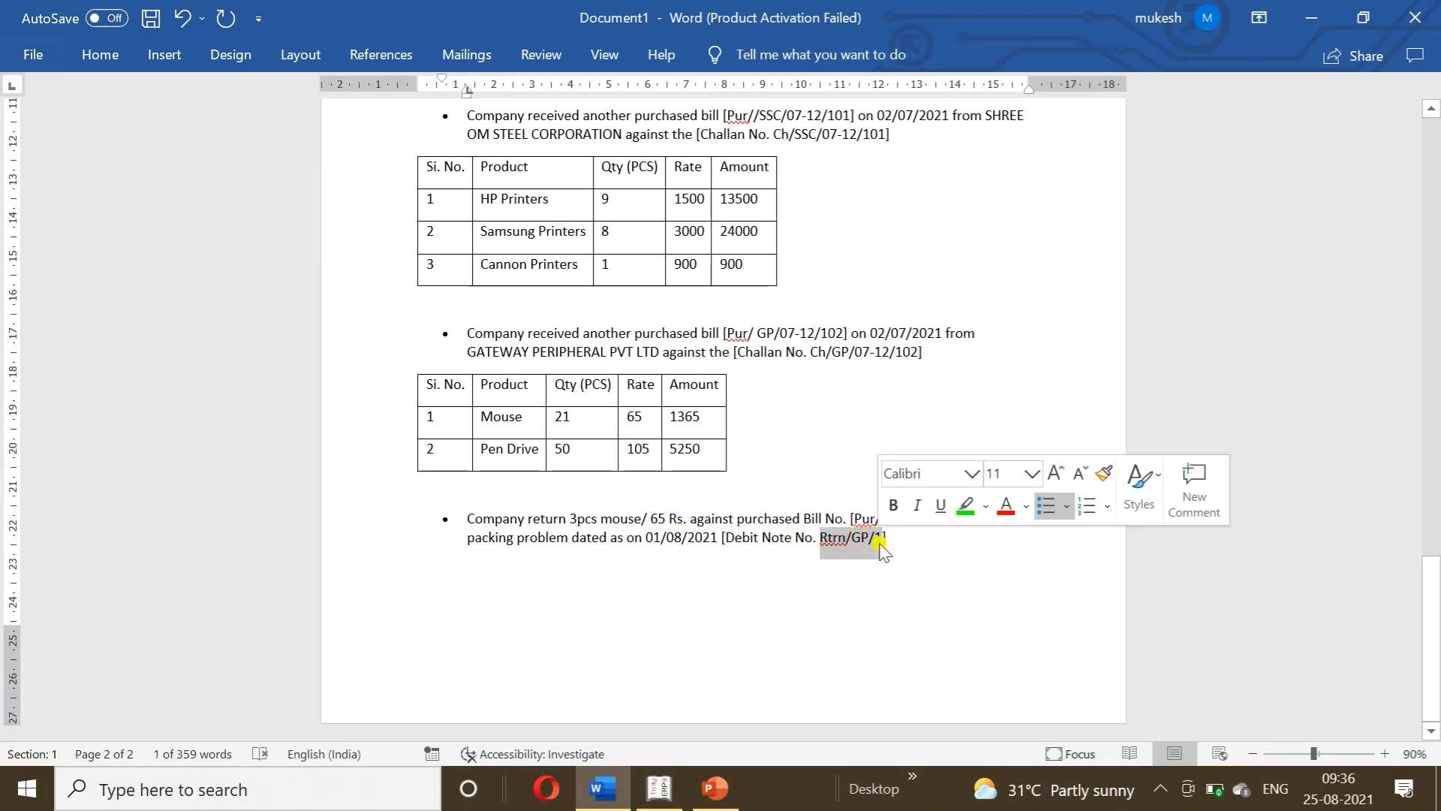
click(661, 788)
key(ctrl+alt+v)
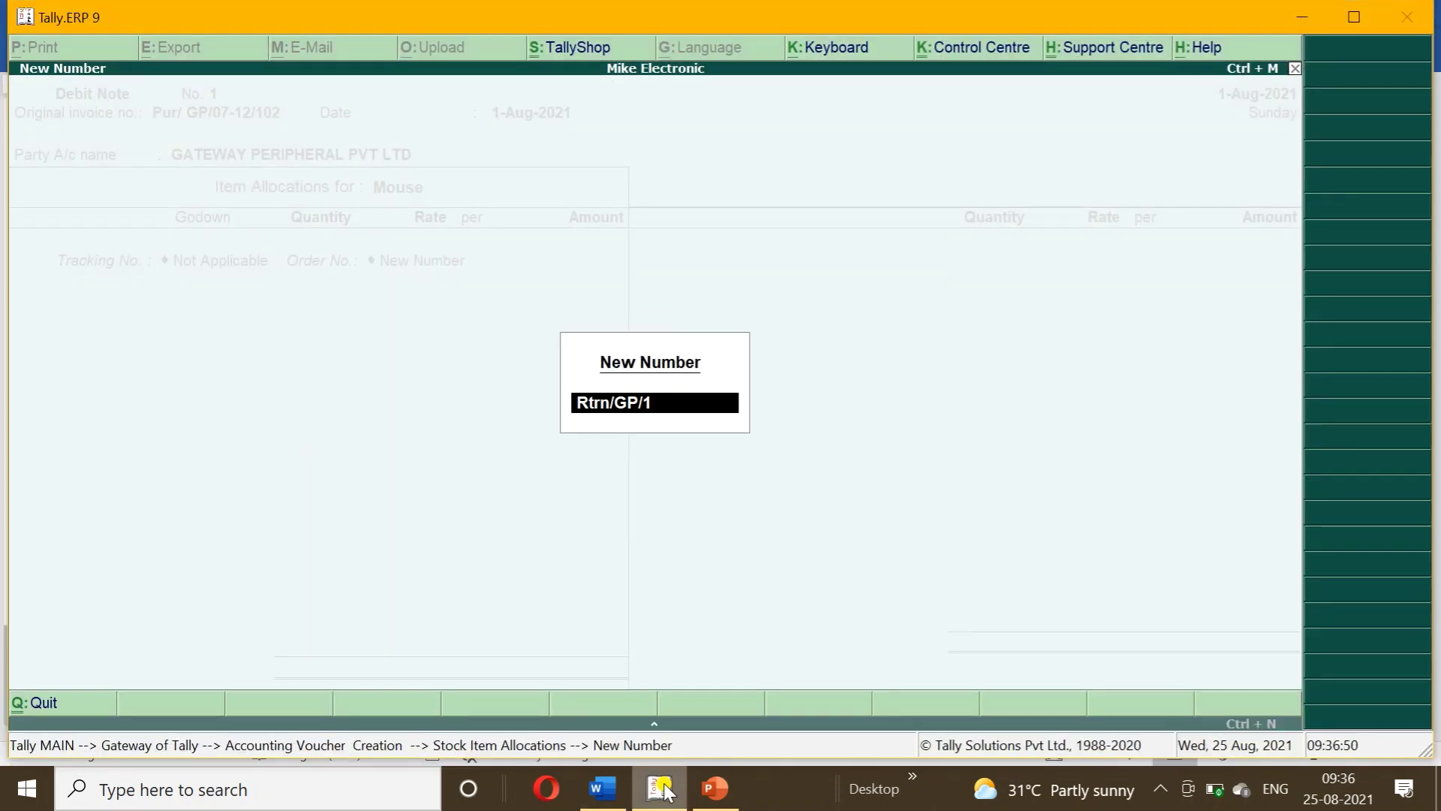
key(Return)
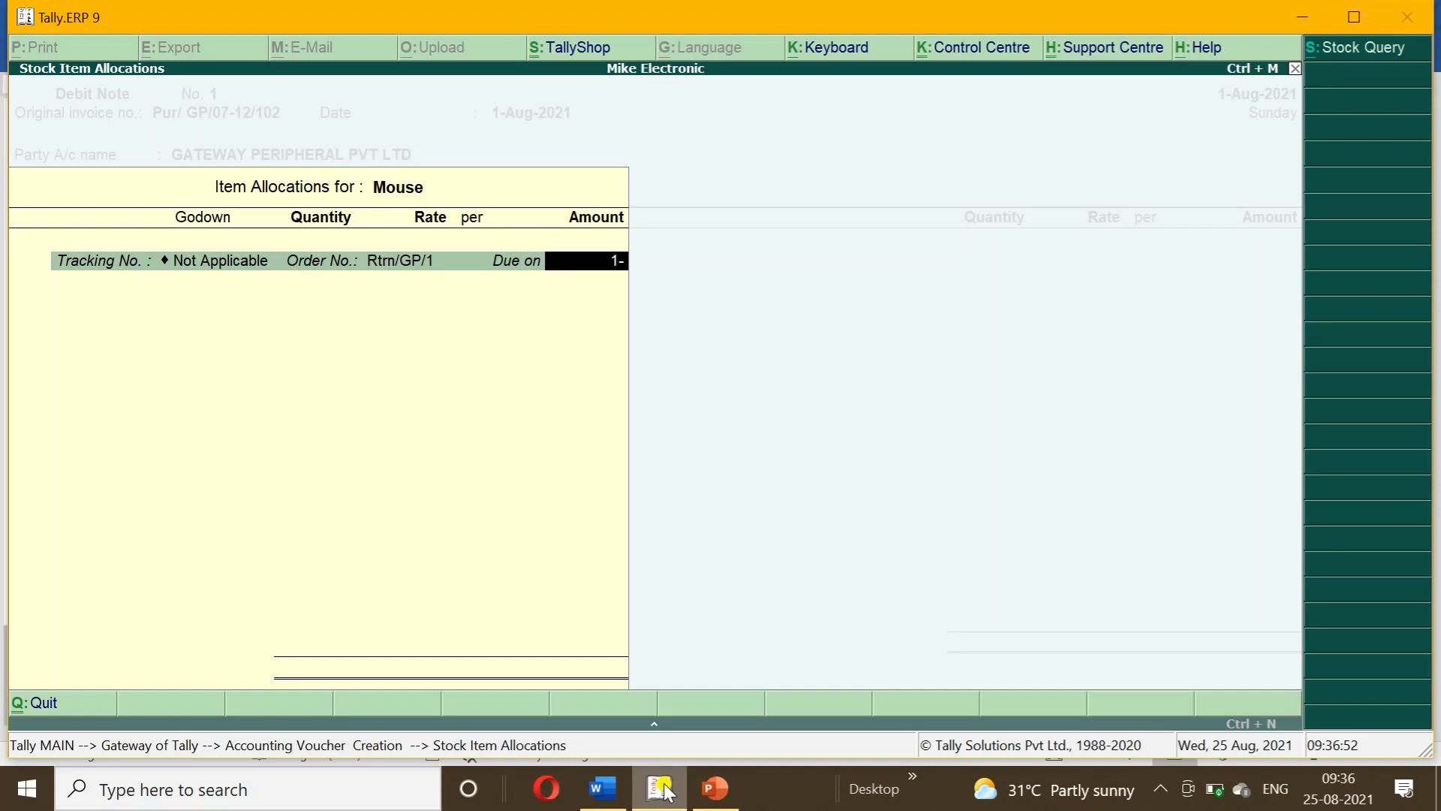
text(1-8)
key(Return)
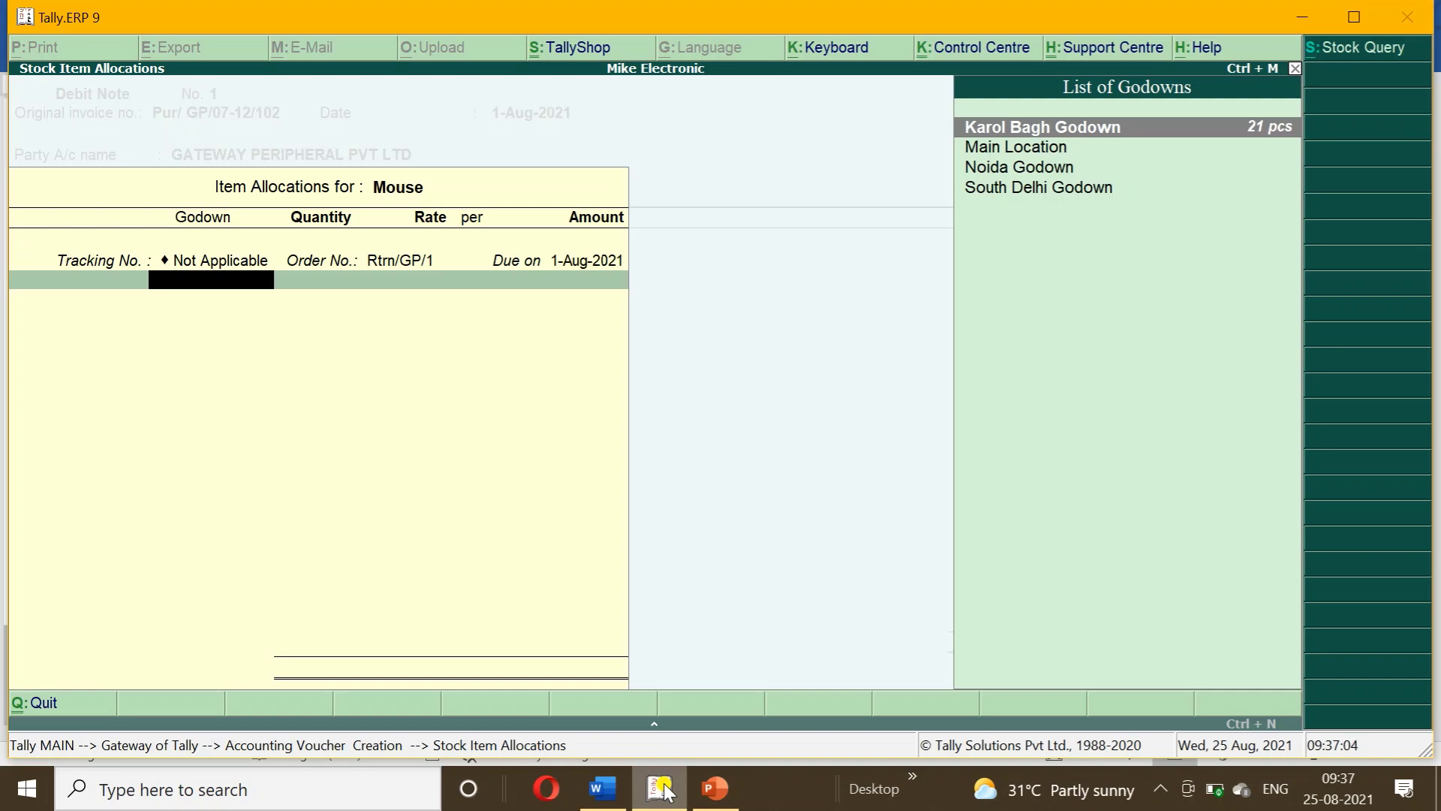
- Allocate 3 pcs of Mouse from Karol Bagh Godown at a rate of 65 per pcs
key(Return)
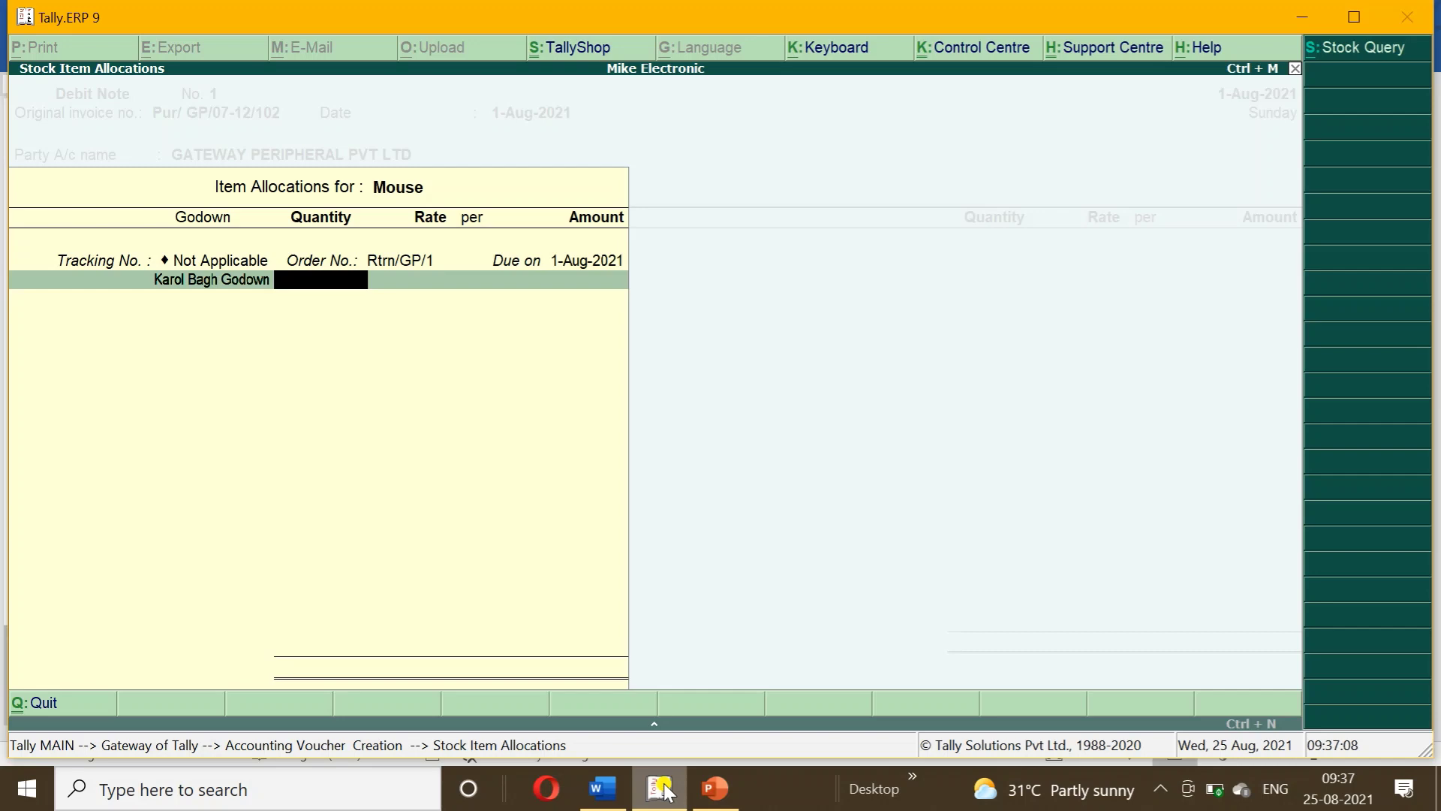
key(Return)
key(Return)
key(Return)
key(Return)
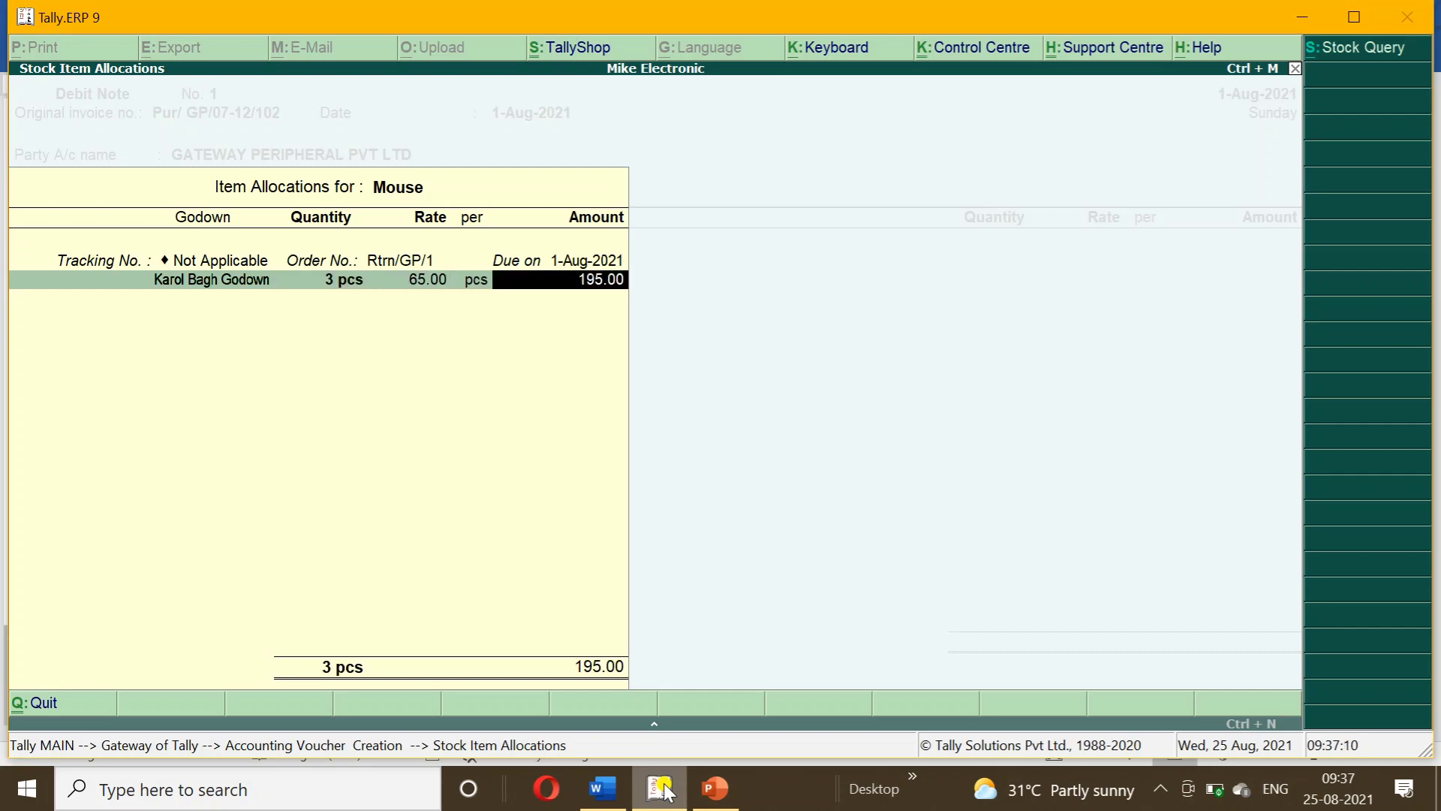
key(Return)
- Finish the Mouse allocation and item list, leave the narration empty and save the debit note
key(Return)
key(Return)
key(Return)
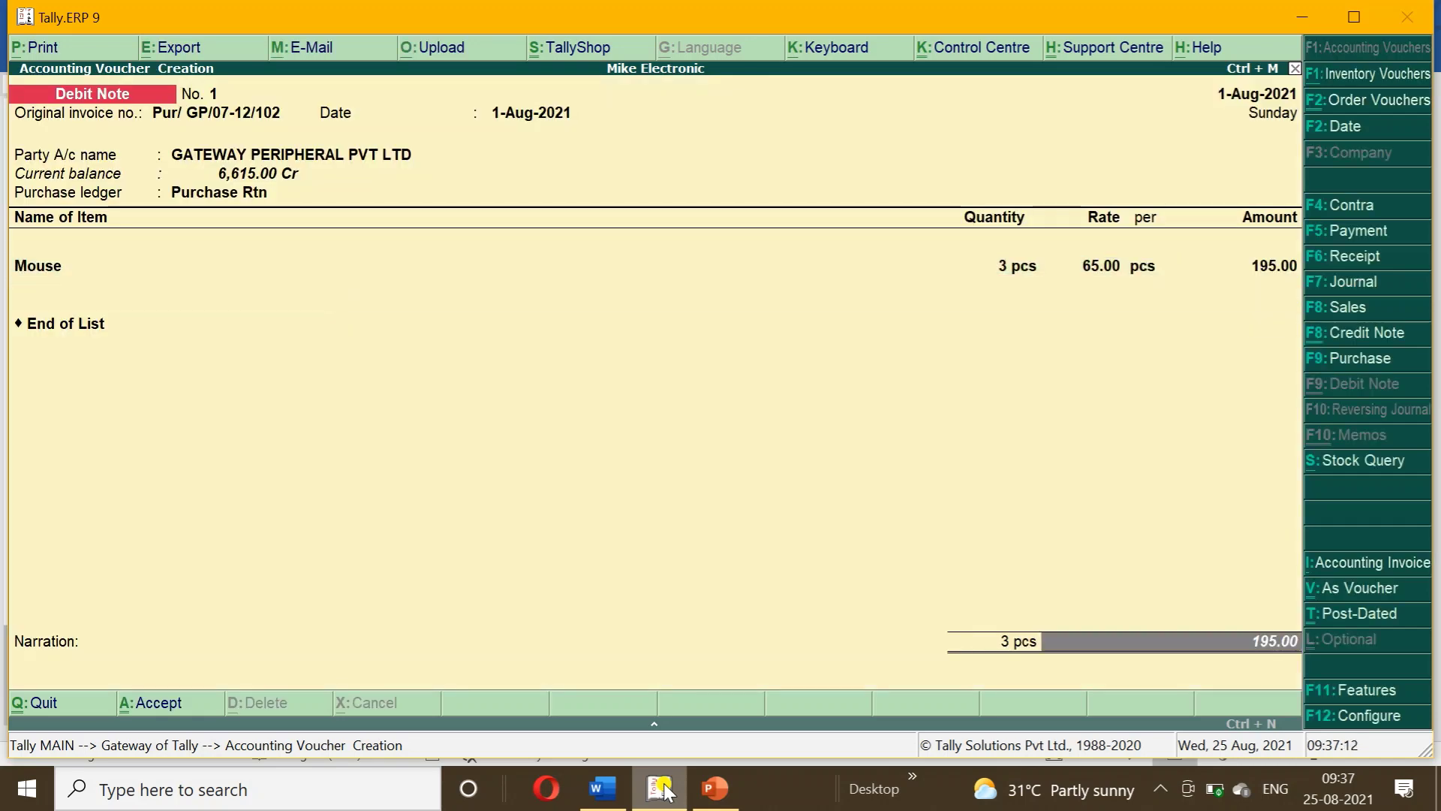
key(Return)
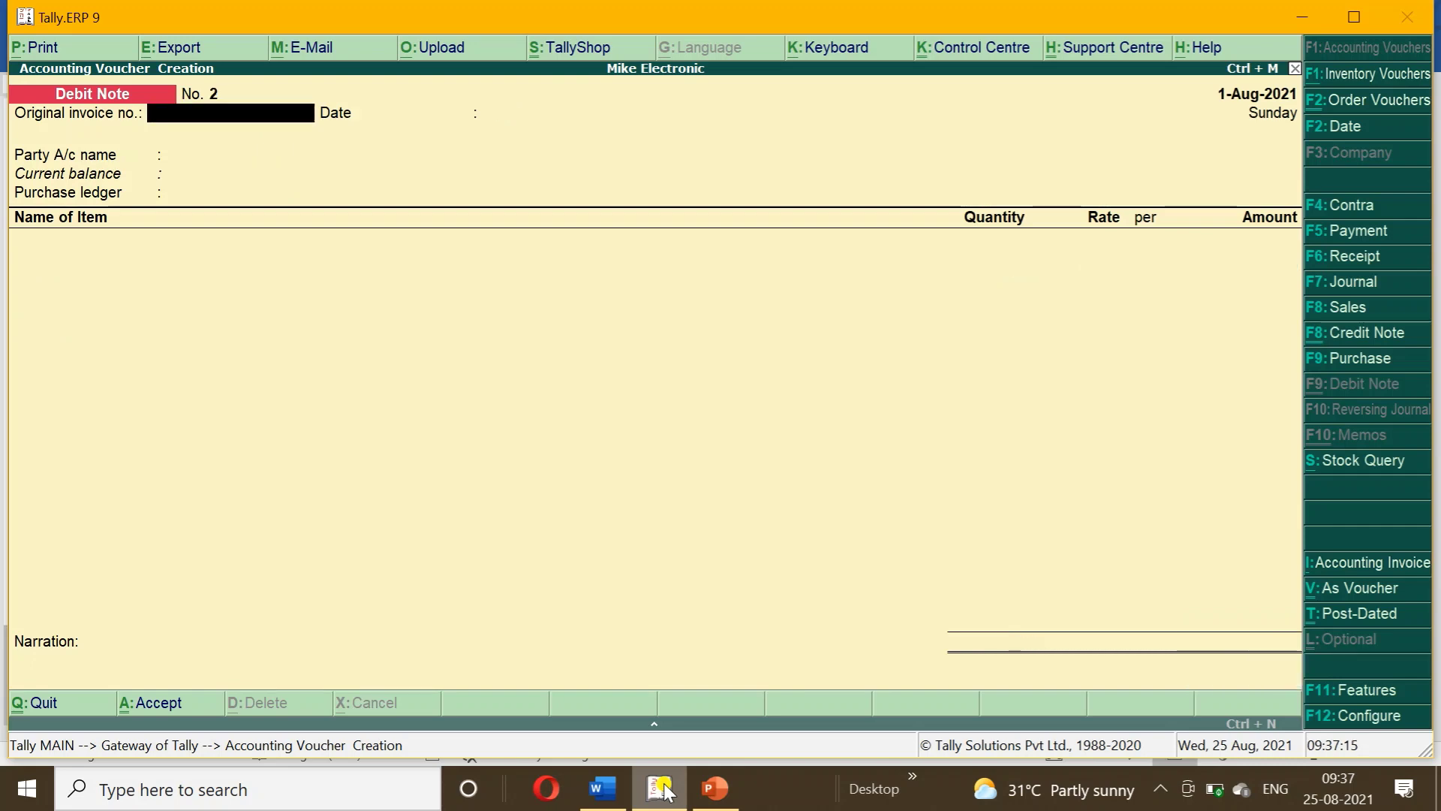
- Review the Purchase Cycle slide in PowerPoint, then return to Tally and quit voucher entry to the Gateway of Tally
click(725, 806)
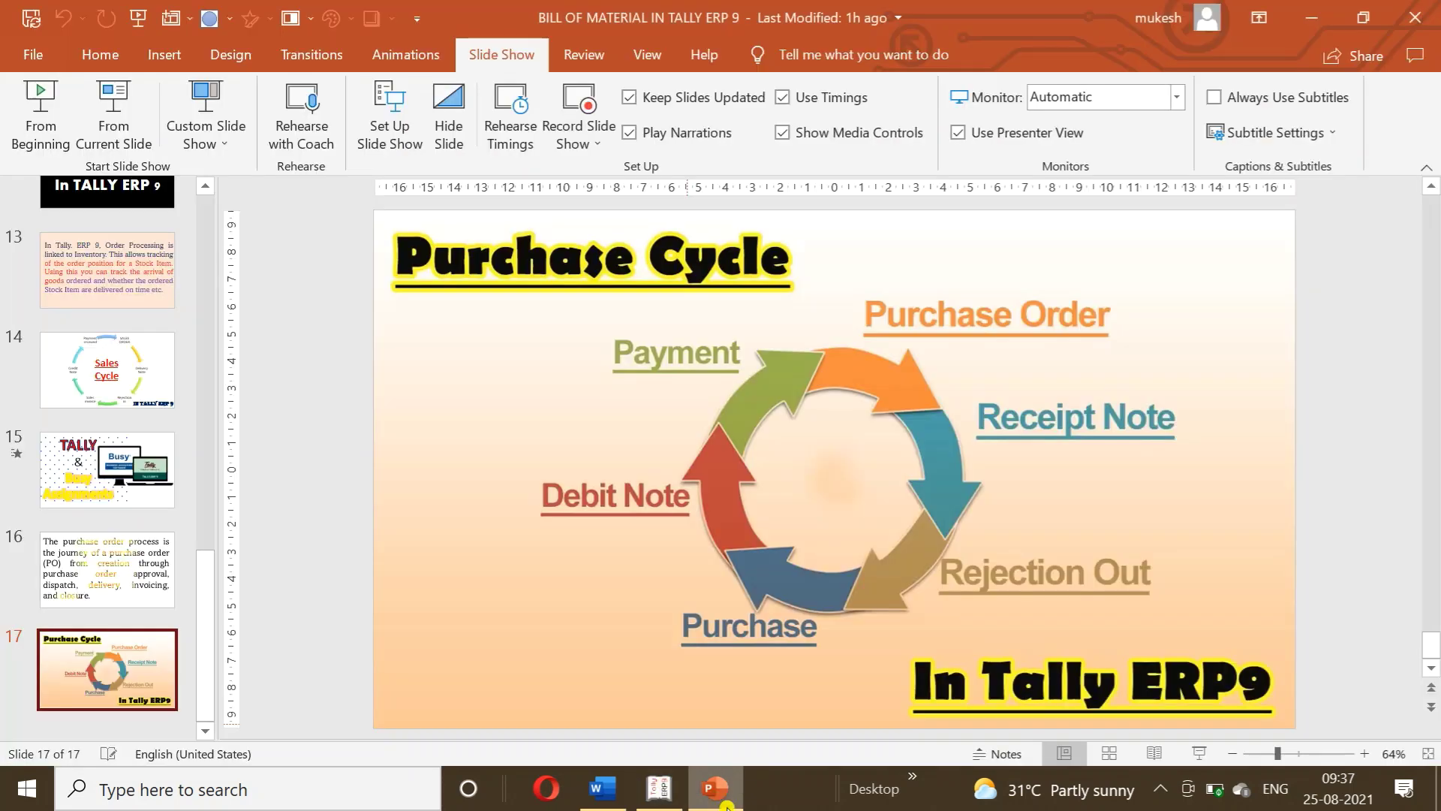
click(725, 806)
key(Escape)
key(Return)
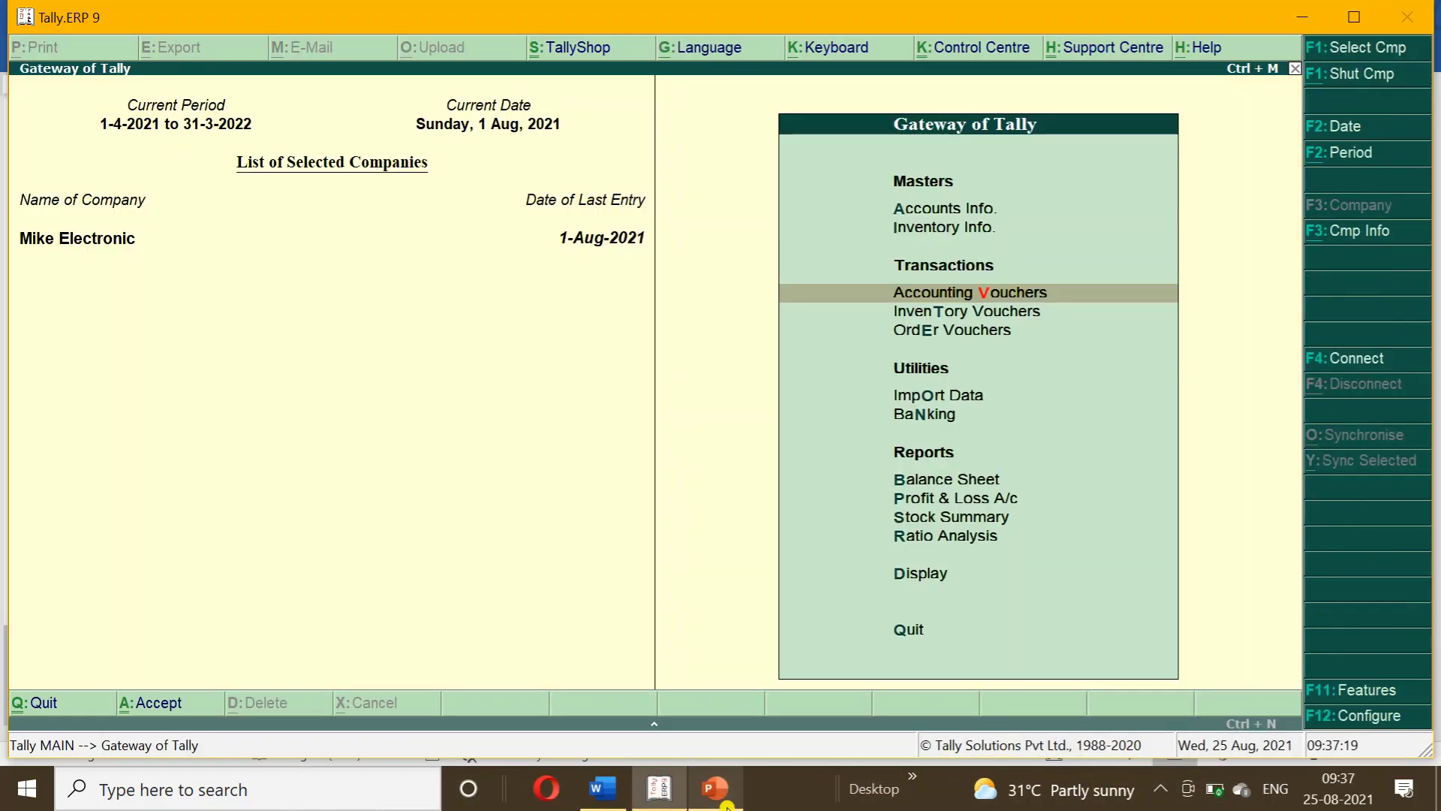
- Open the Stock Summary report and expand the Electronic group to its individual items
key(Down)
key(Down)
key(Down)
key(Down)
key(Down)
key(Down)
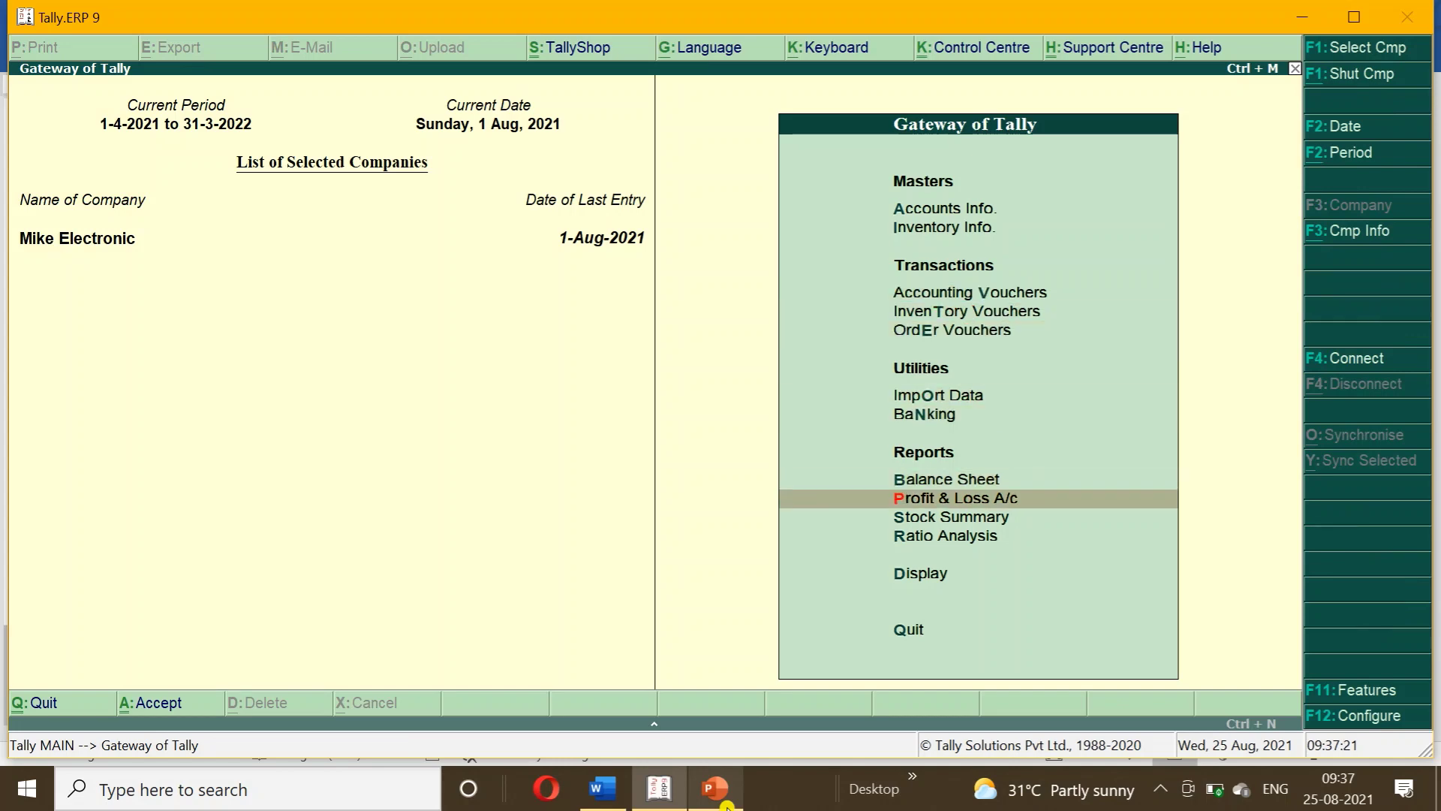
key(Down)
key(Return)
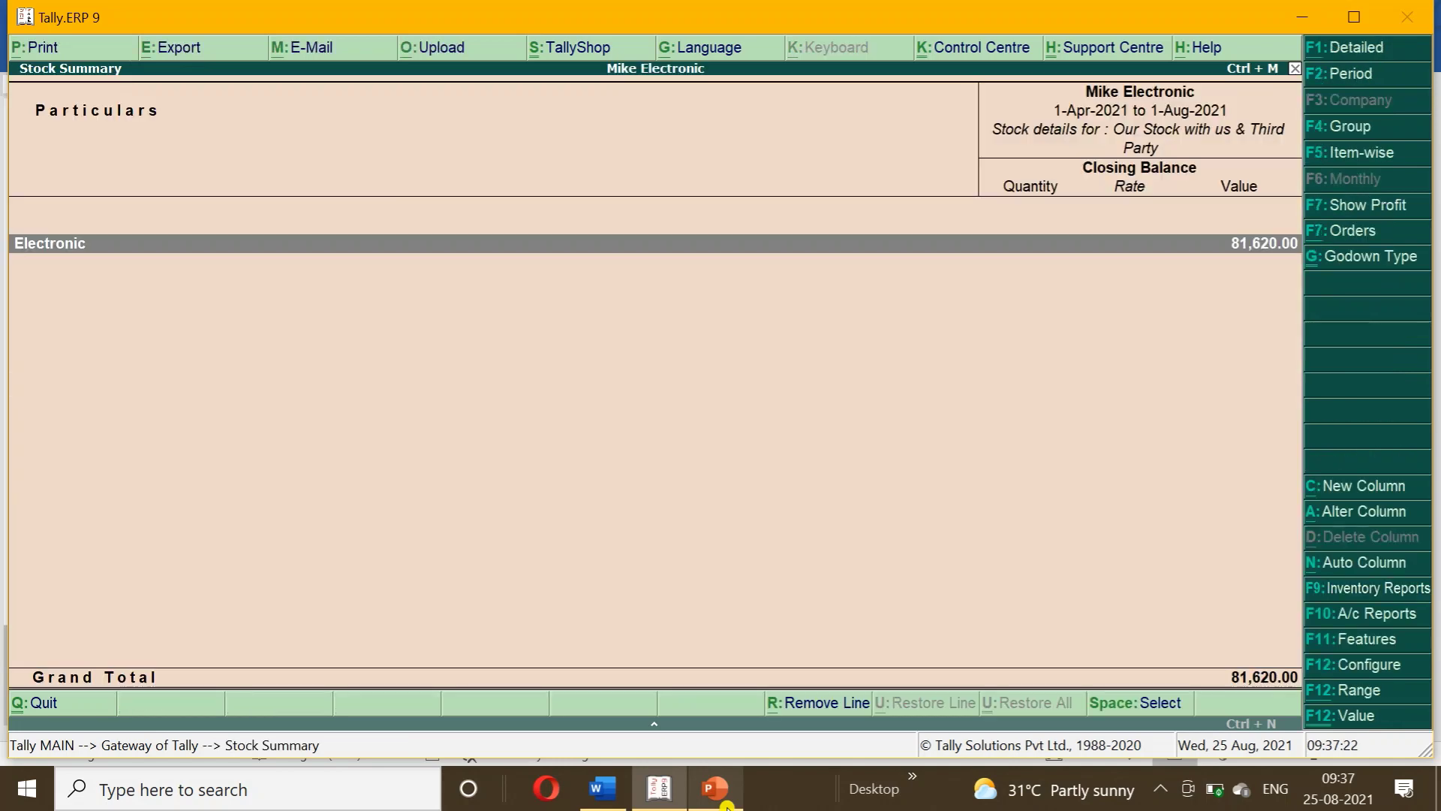
key(Return)
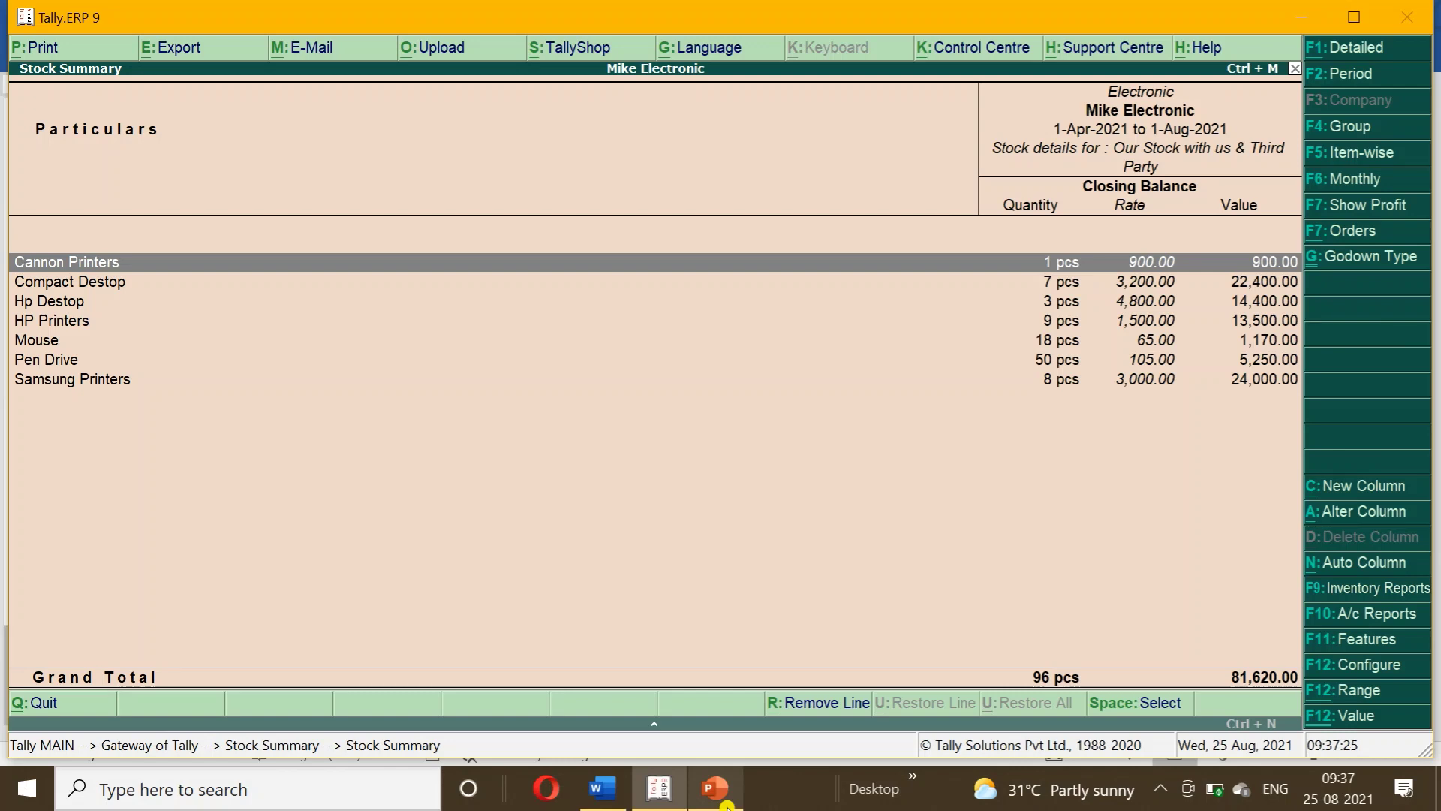
- Configure the Stock Summary to show opening balance, goods inwards and goods outwards alongside the closing balance
click(1367, 665)
key(Down)
key(Down)
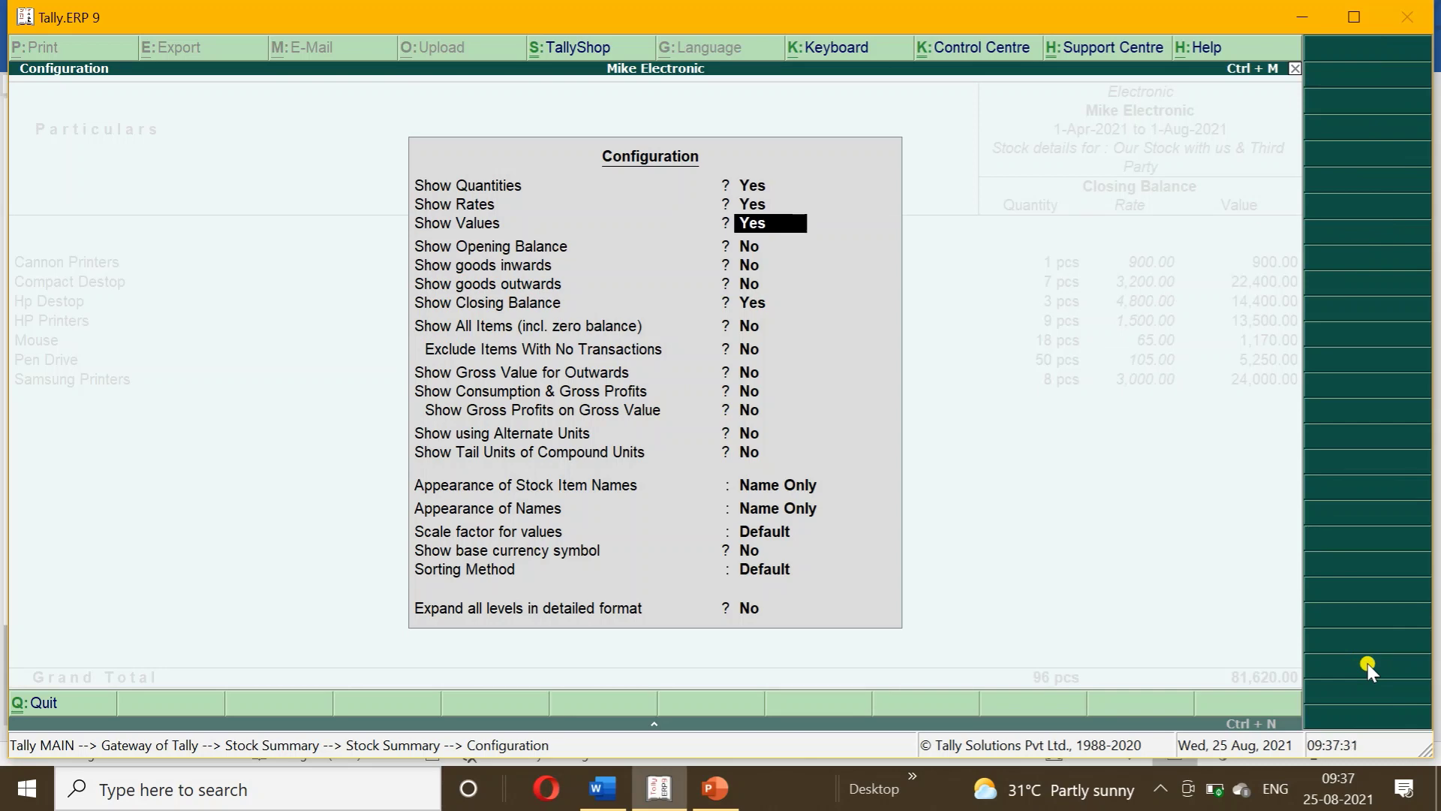
key(Down)
text(y)
key(Return)
text(y)
key(Return)
text(y)
key(Return)
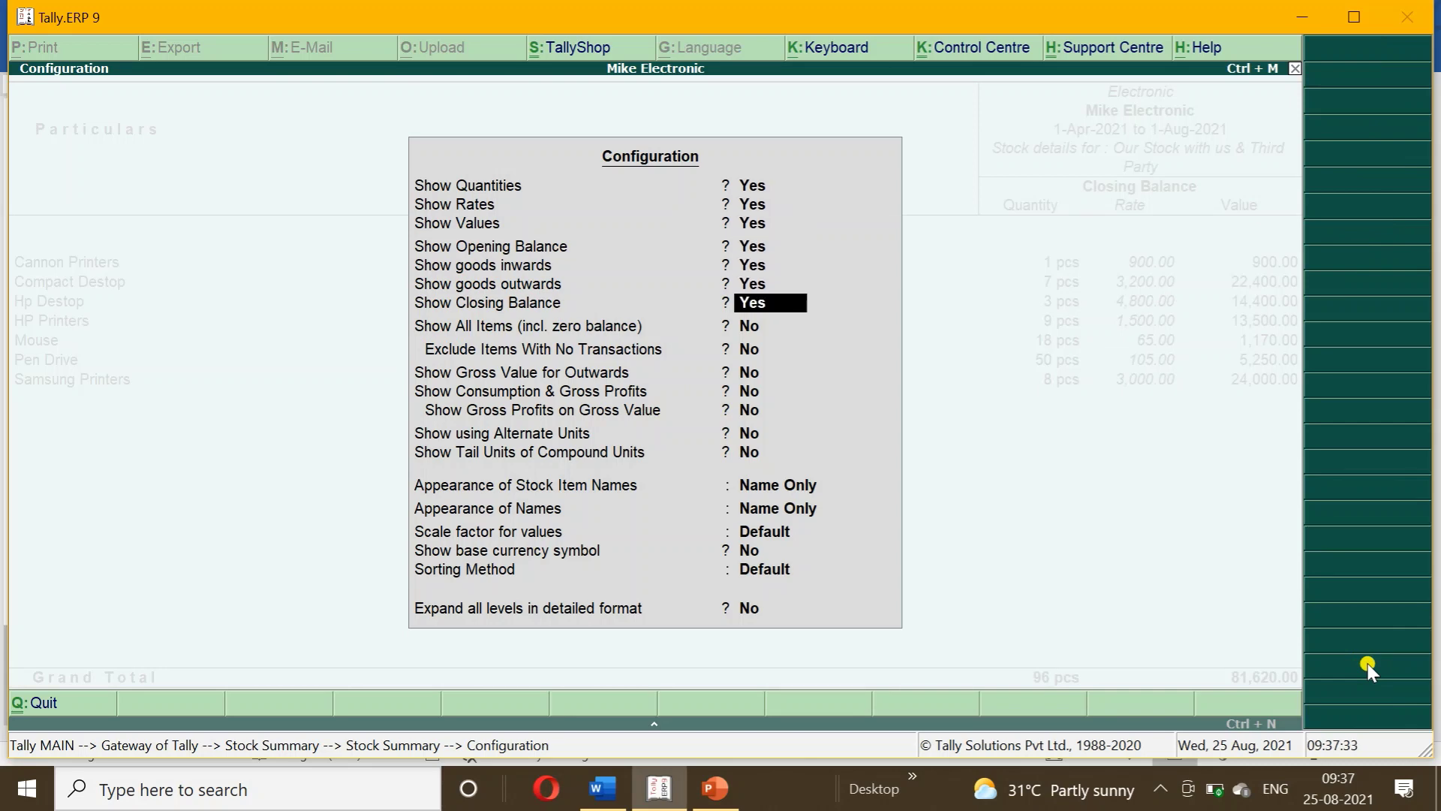
key(ctrl+a)
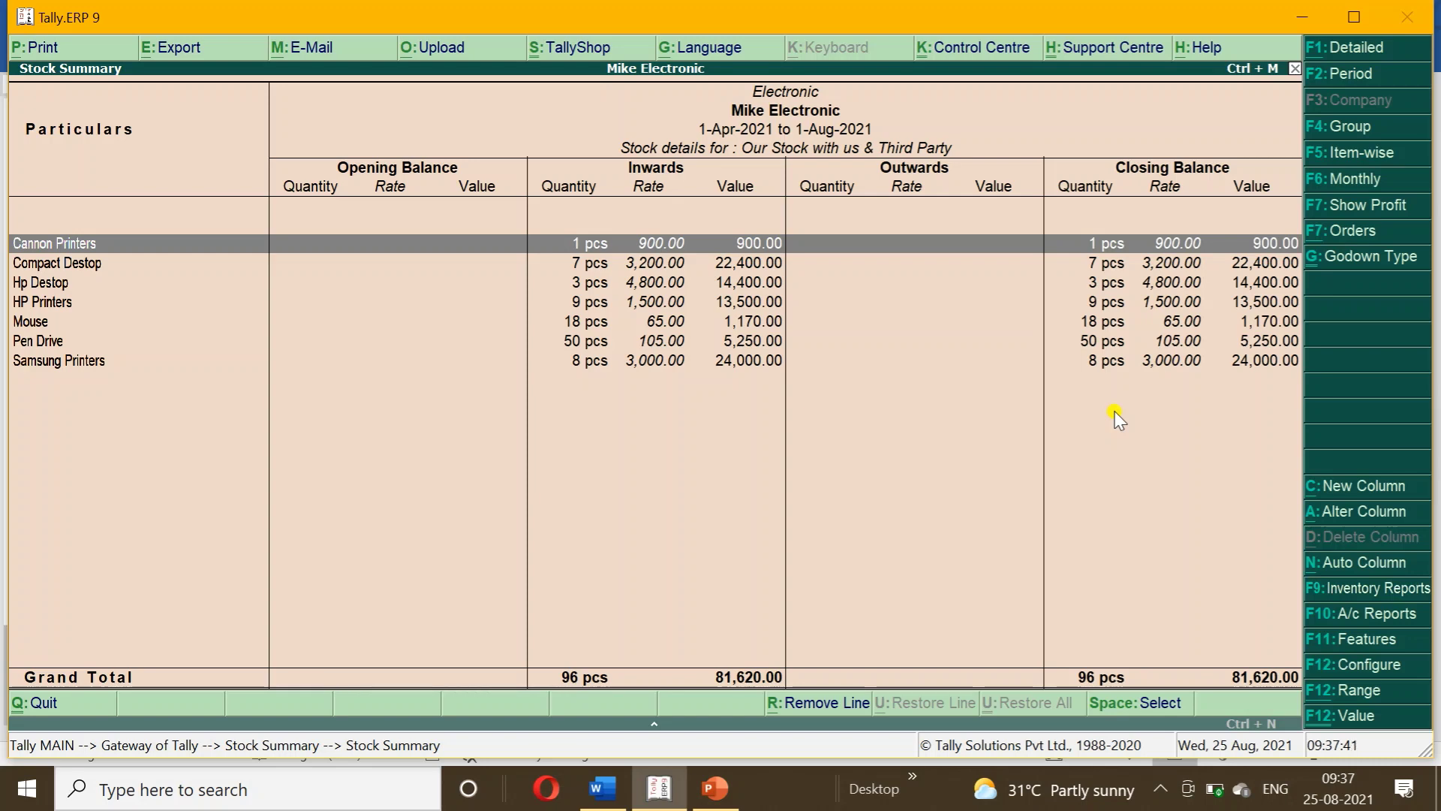
- Open the monthly stock summary of the Mouse item to examine its inward and return quantities
key(Down)
key(Down)
key(Down)
key(Down)
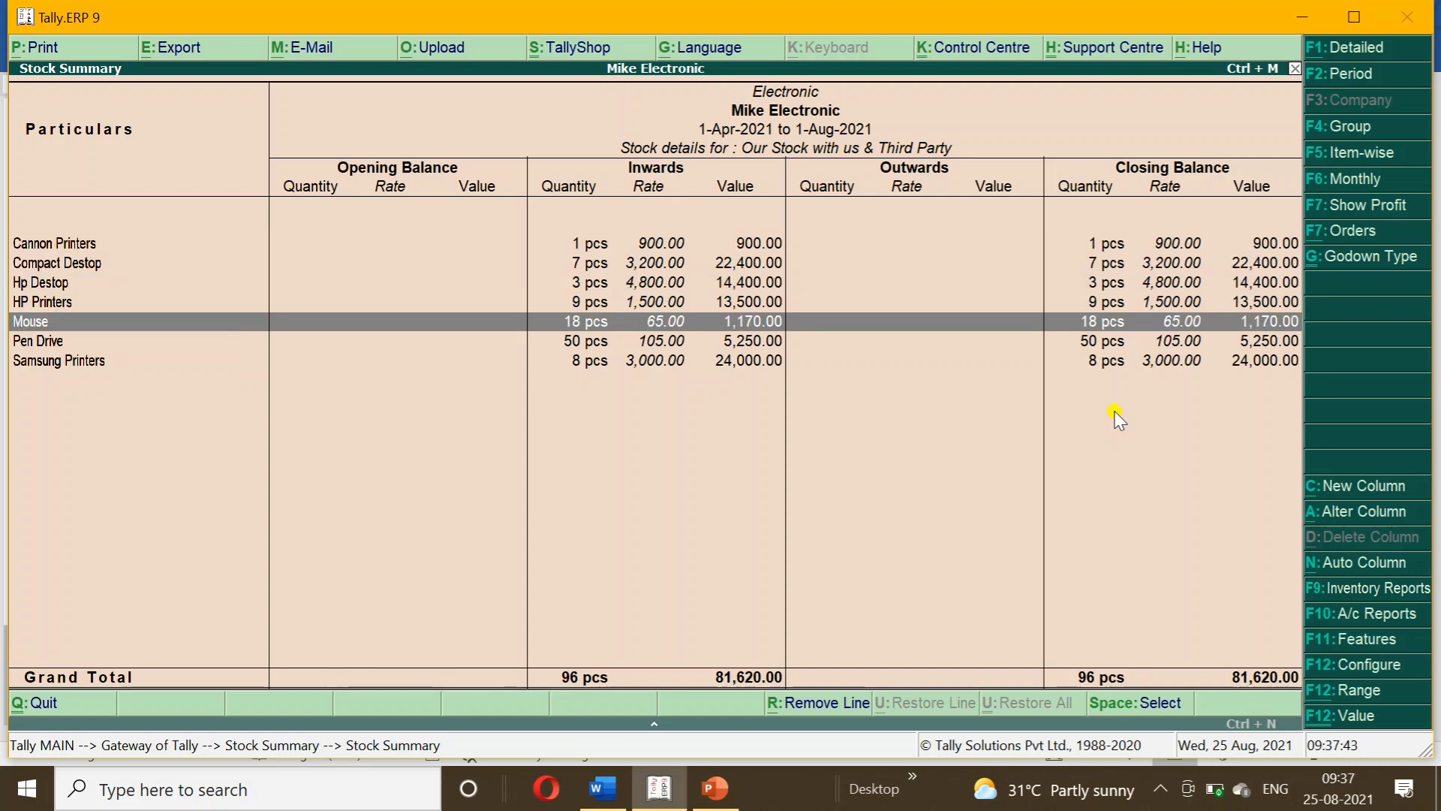
key(Return)
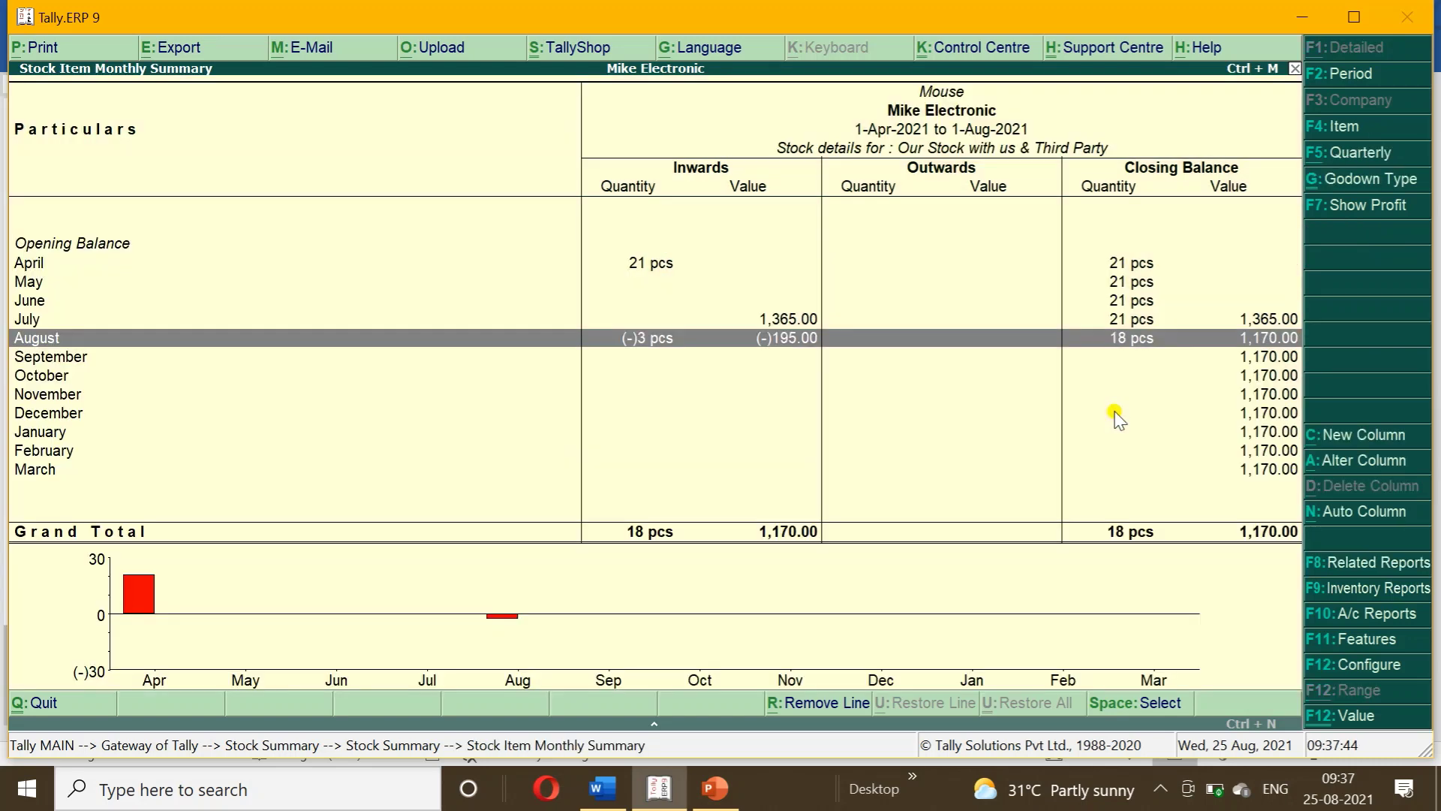
- Examine the August stock vouchers of the Mouse item, then leave the stock reports for the Gateway of Tally
key(Return)
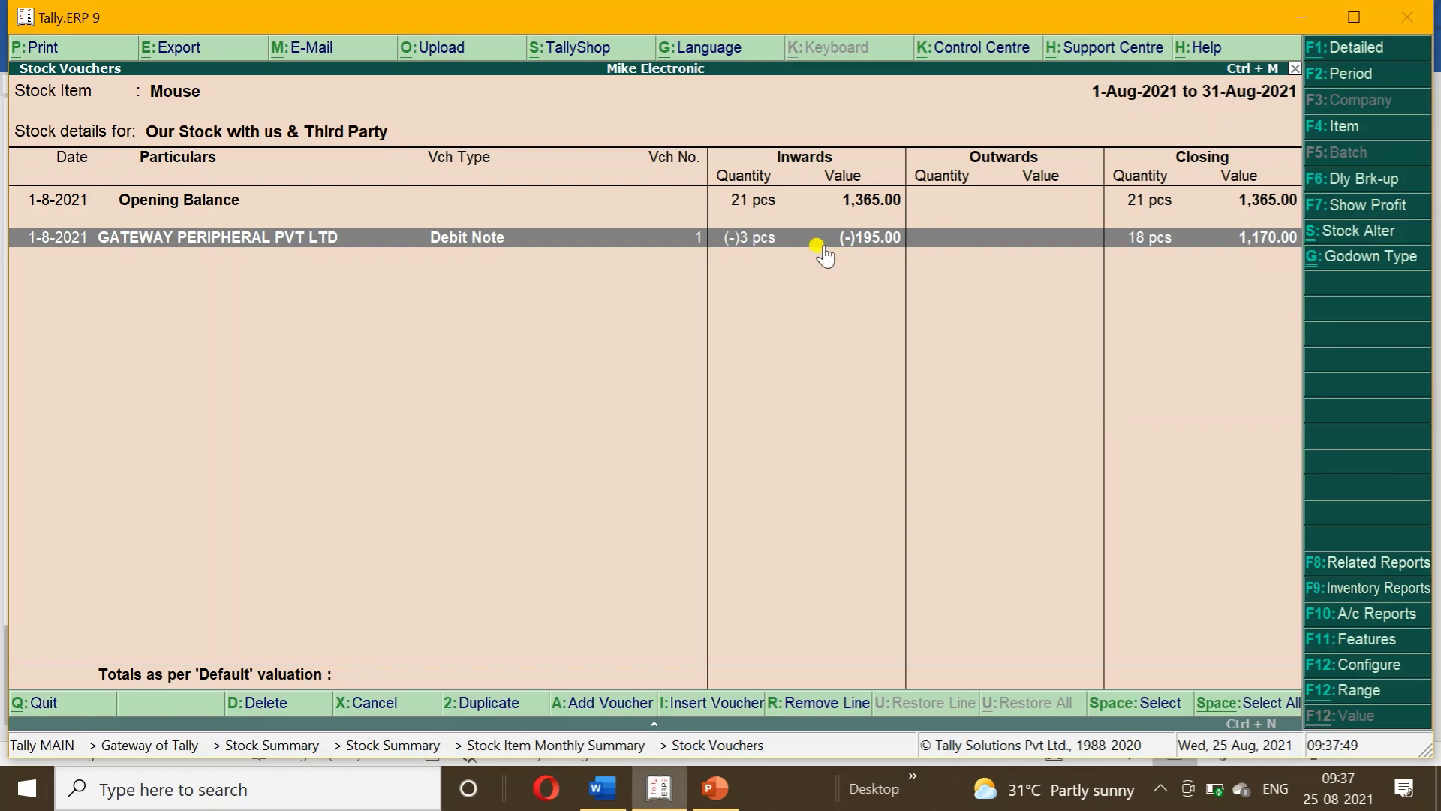
key(Escape)
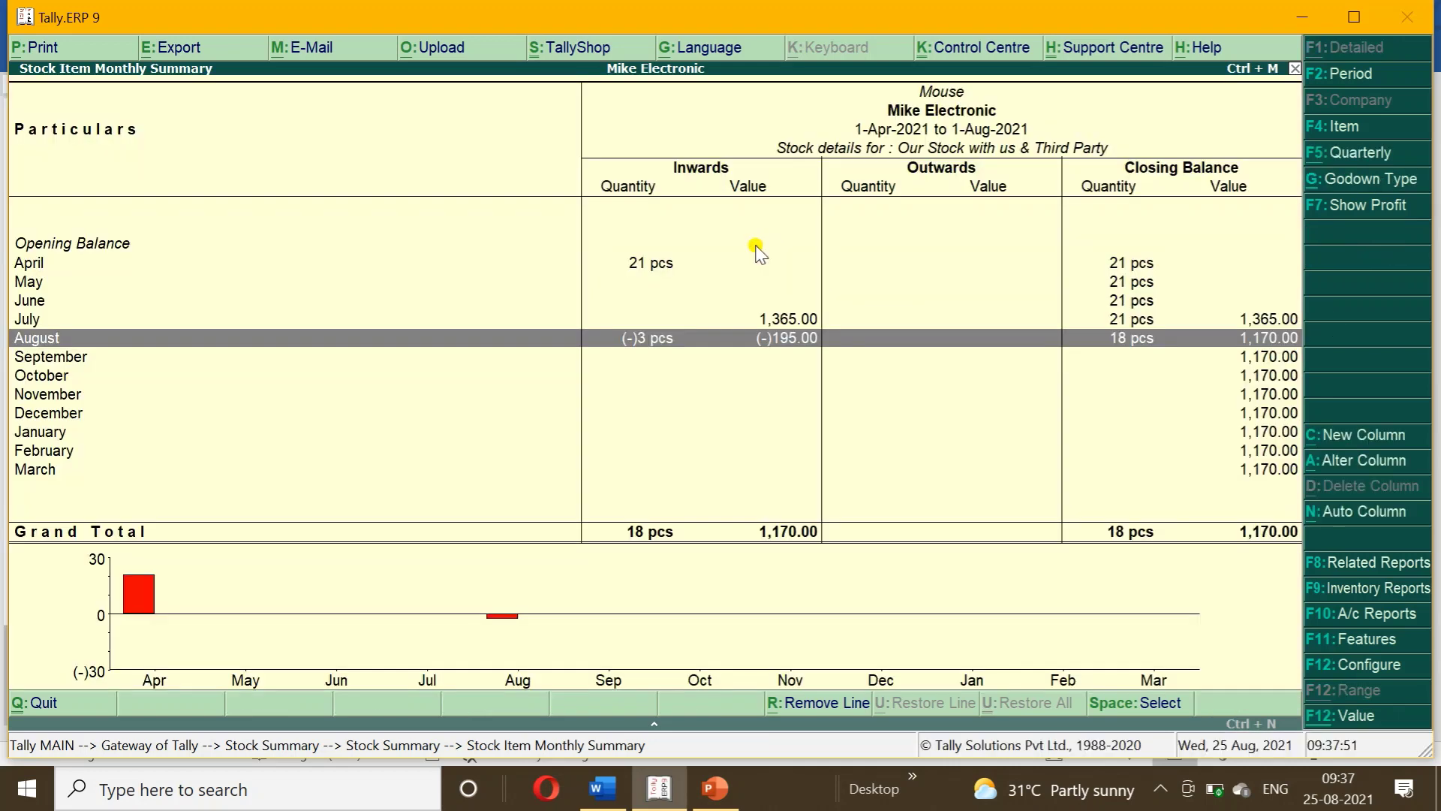
key(Escape)
key(Escape)
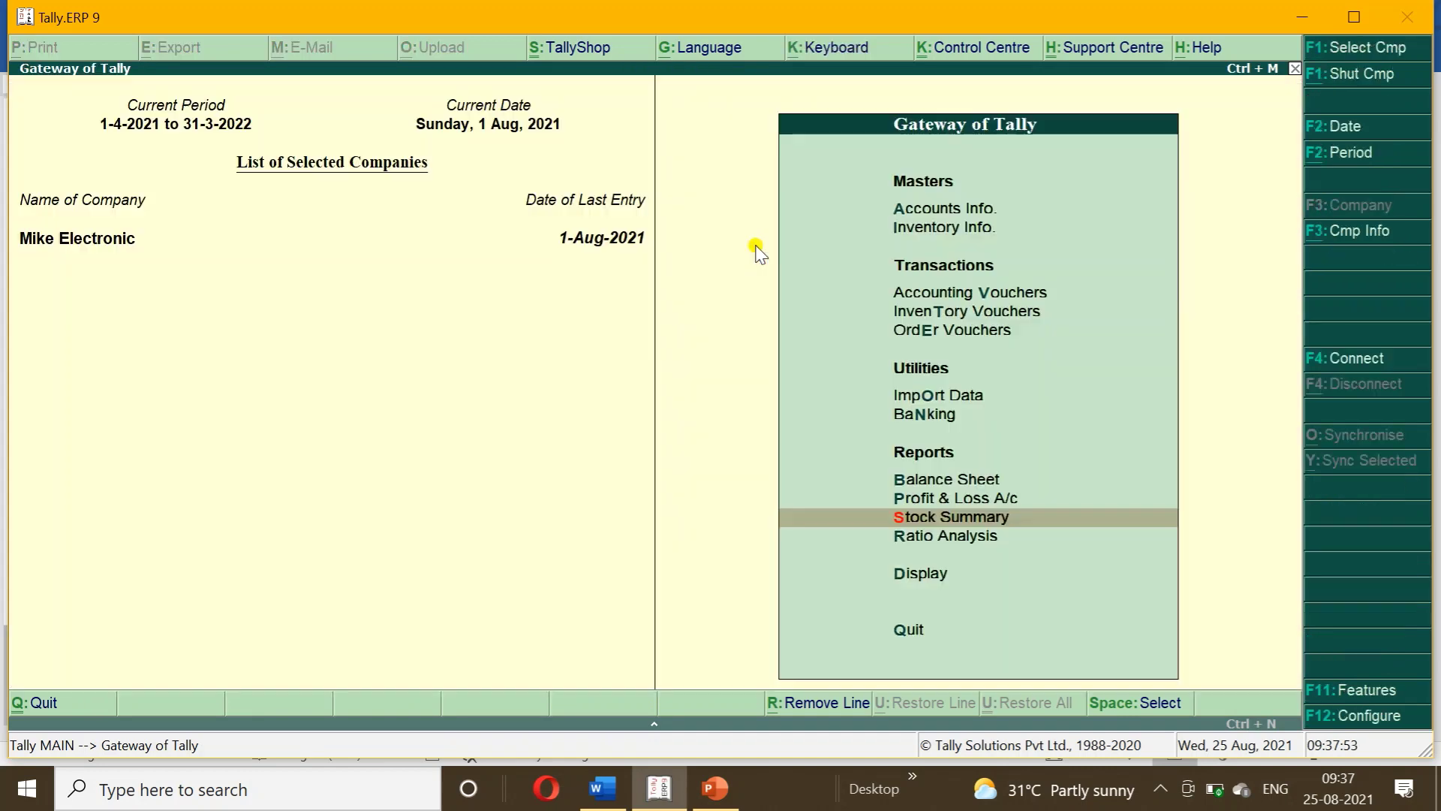
- View the company's Balance Sheet and return to the Gateway of Tally
key(Up)
key(Up)
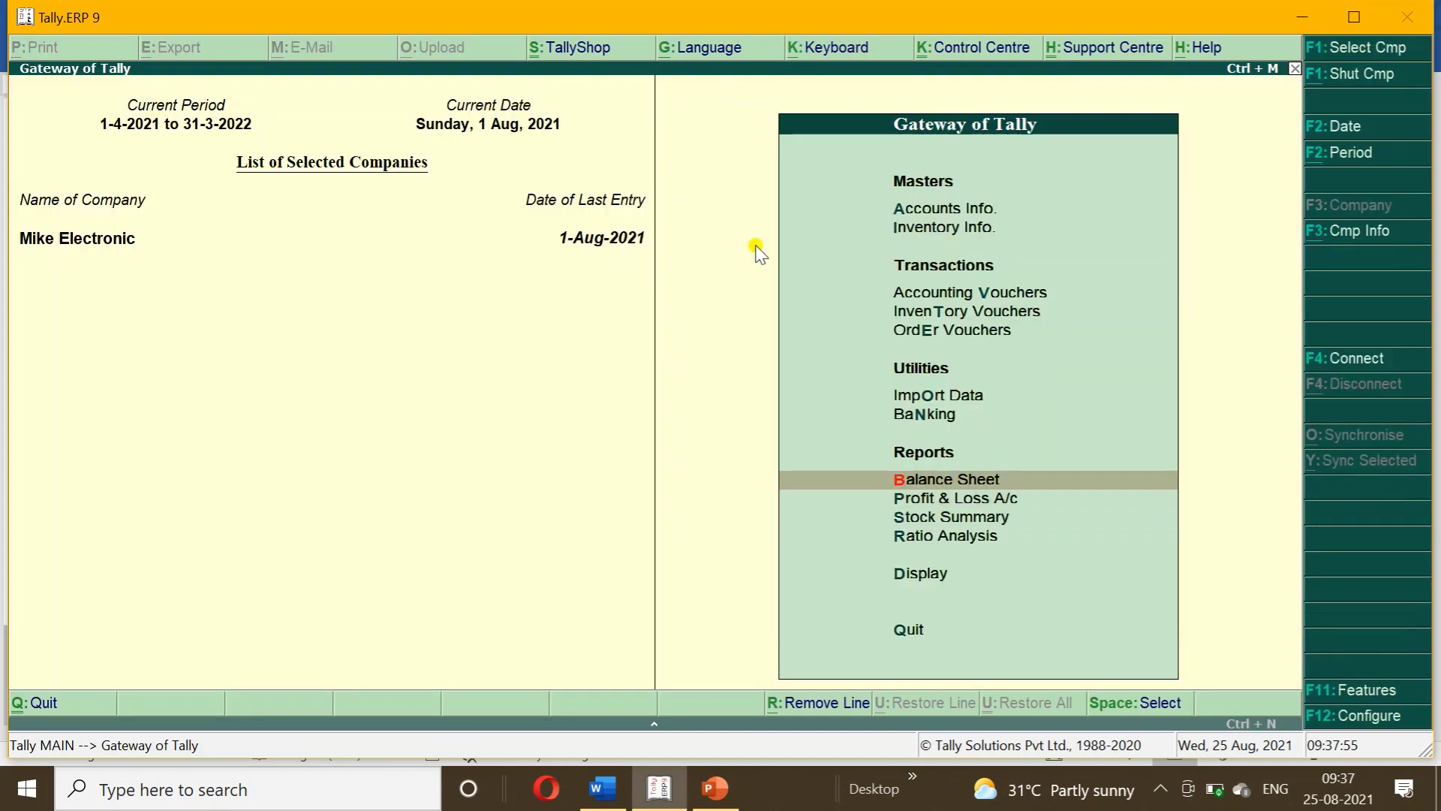
key(Return)
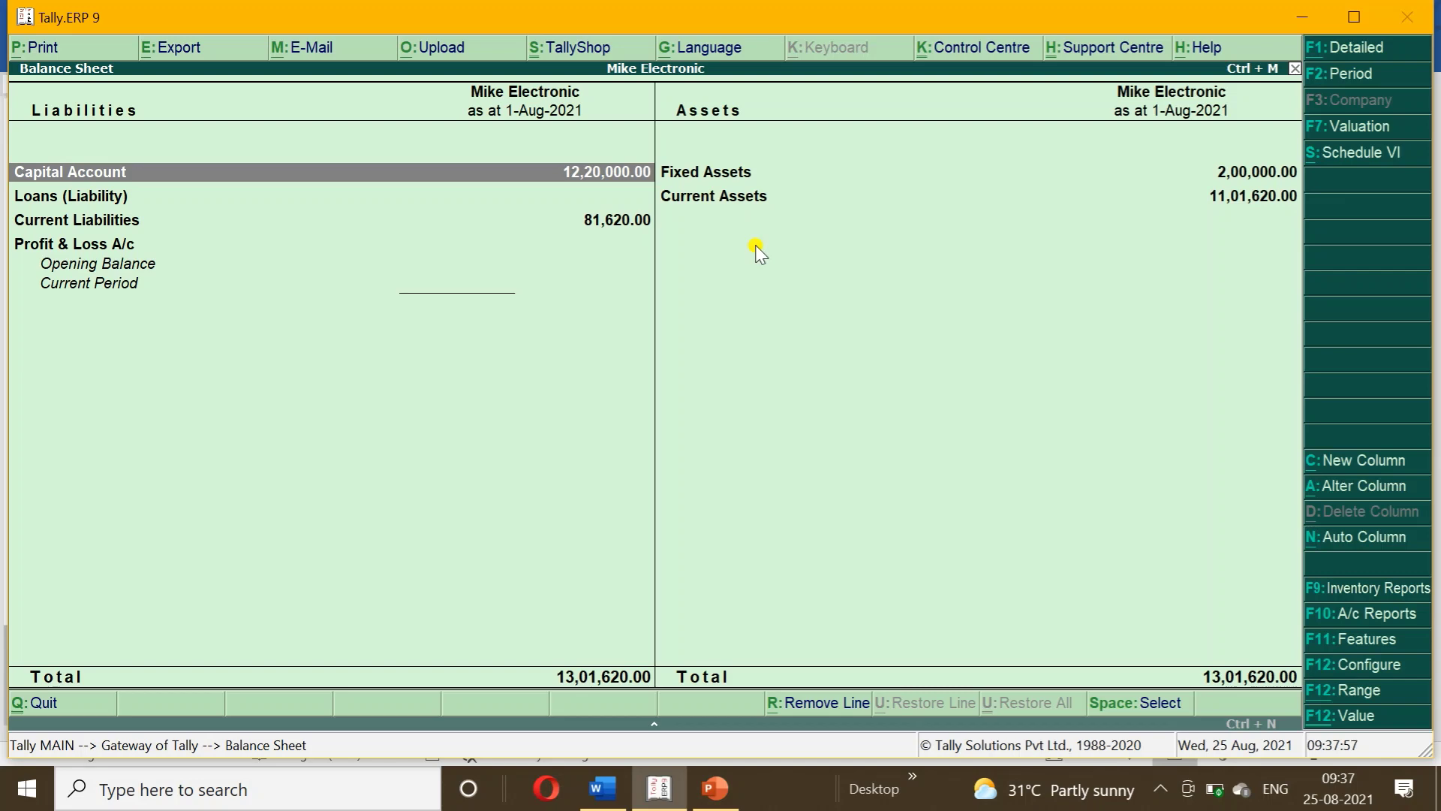
key(Escape)
key(Escape)
key(Escape)
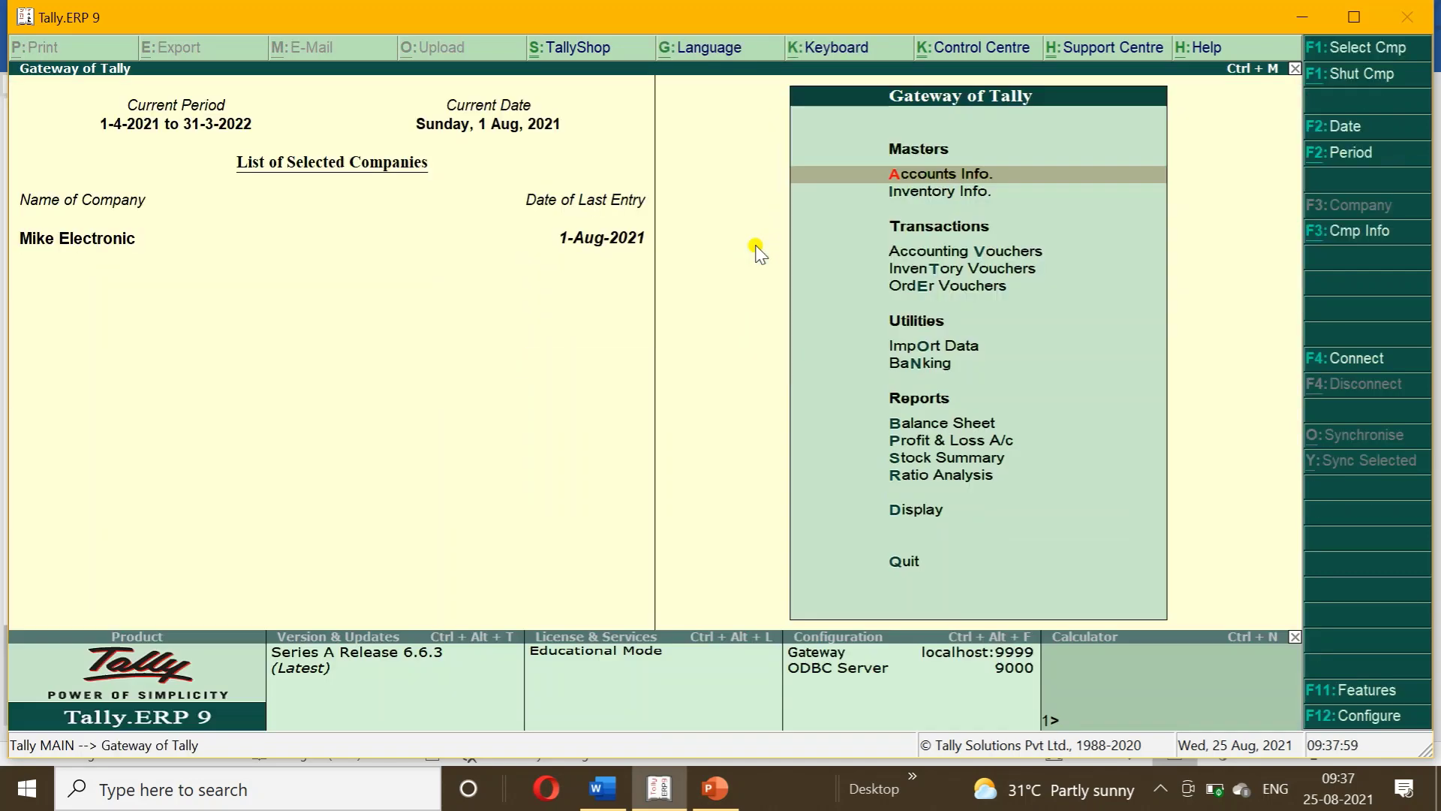
- Start a payment voucher debiting NAYYAR ELECTRONIC WORLD with 36,800
key(Down)
key(Down)
key(Return)
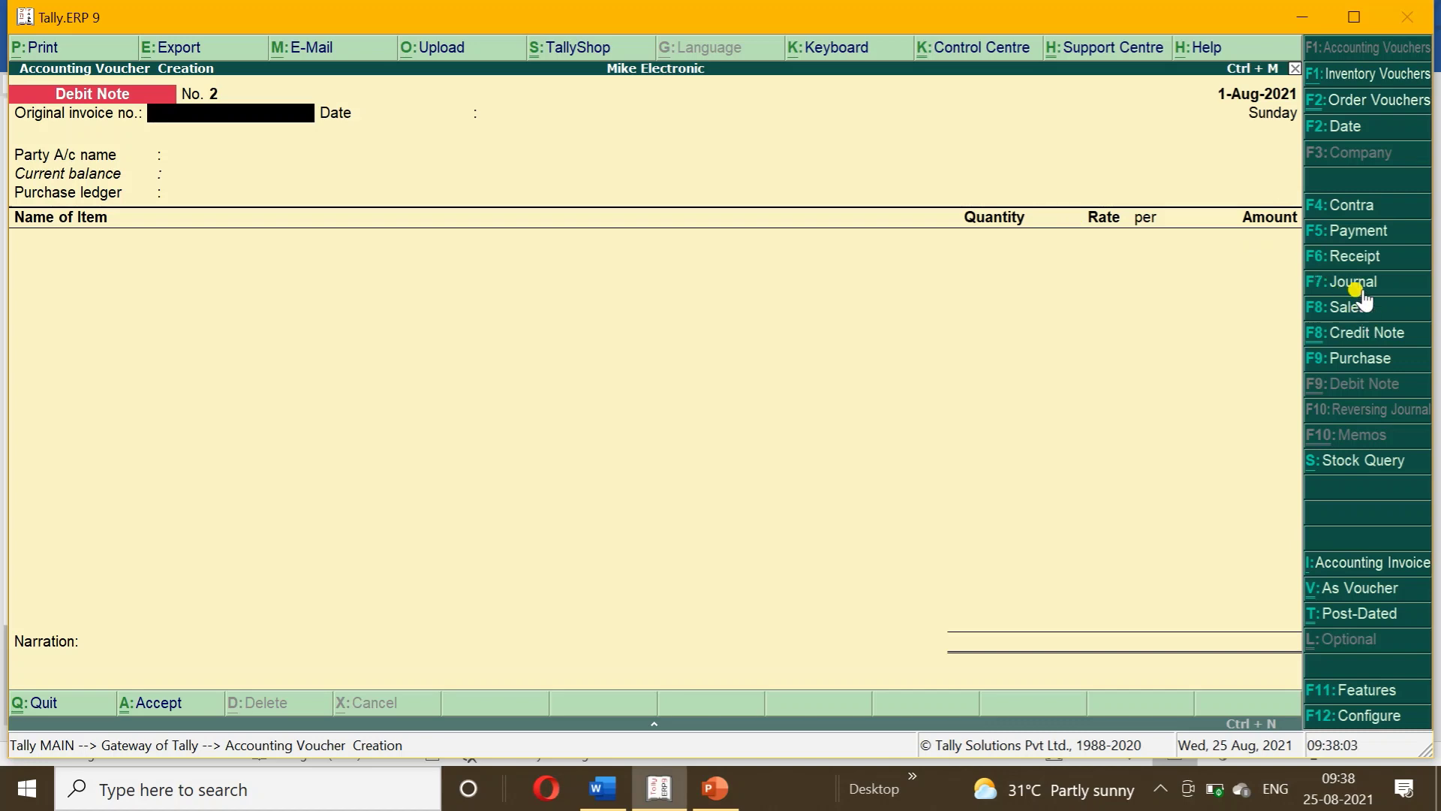
click(1348, 232)
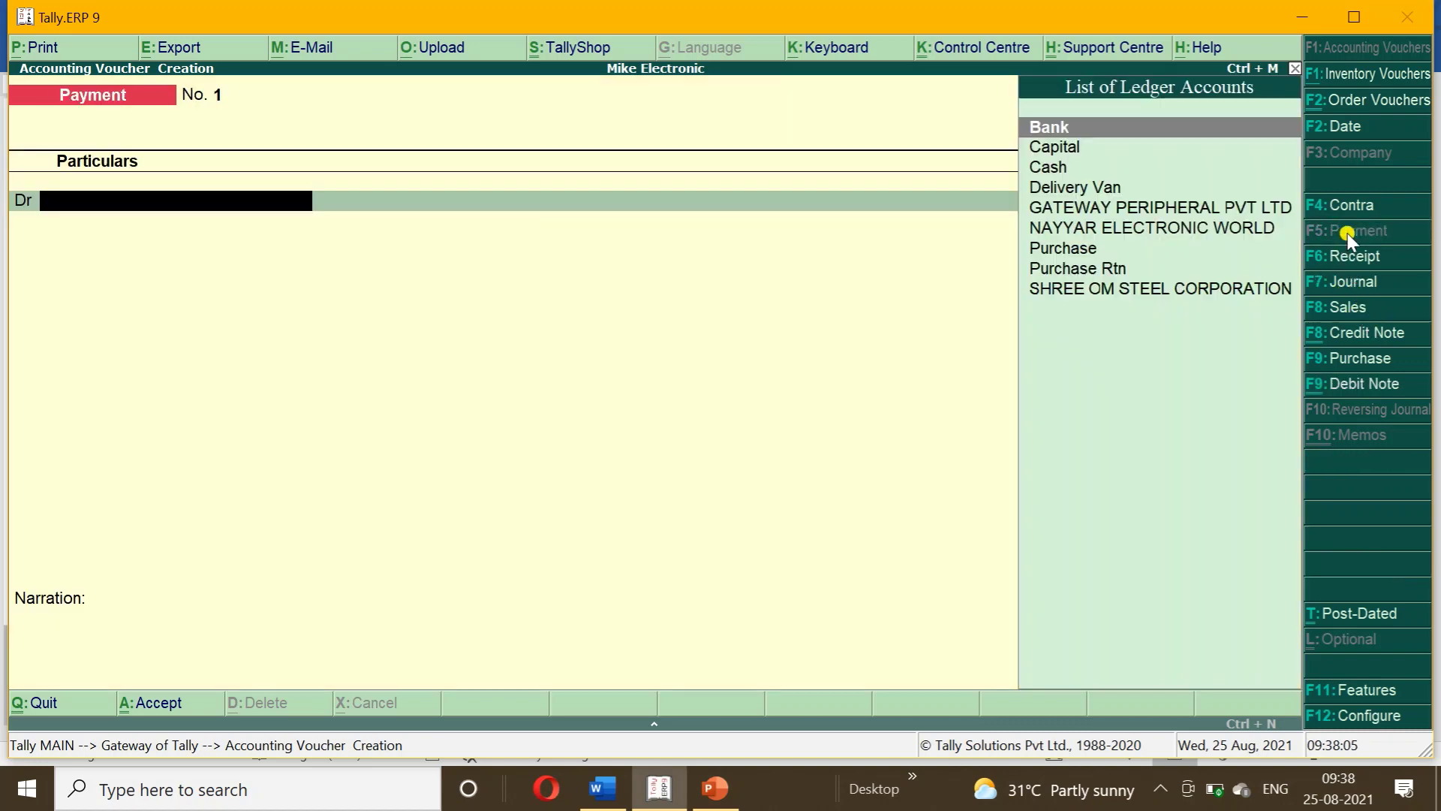
key(Down)
key(Down)
key(Down)
key(Down)
key(Down)
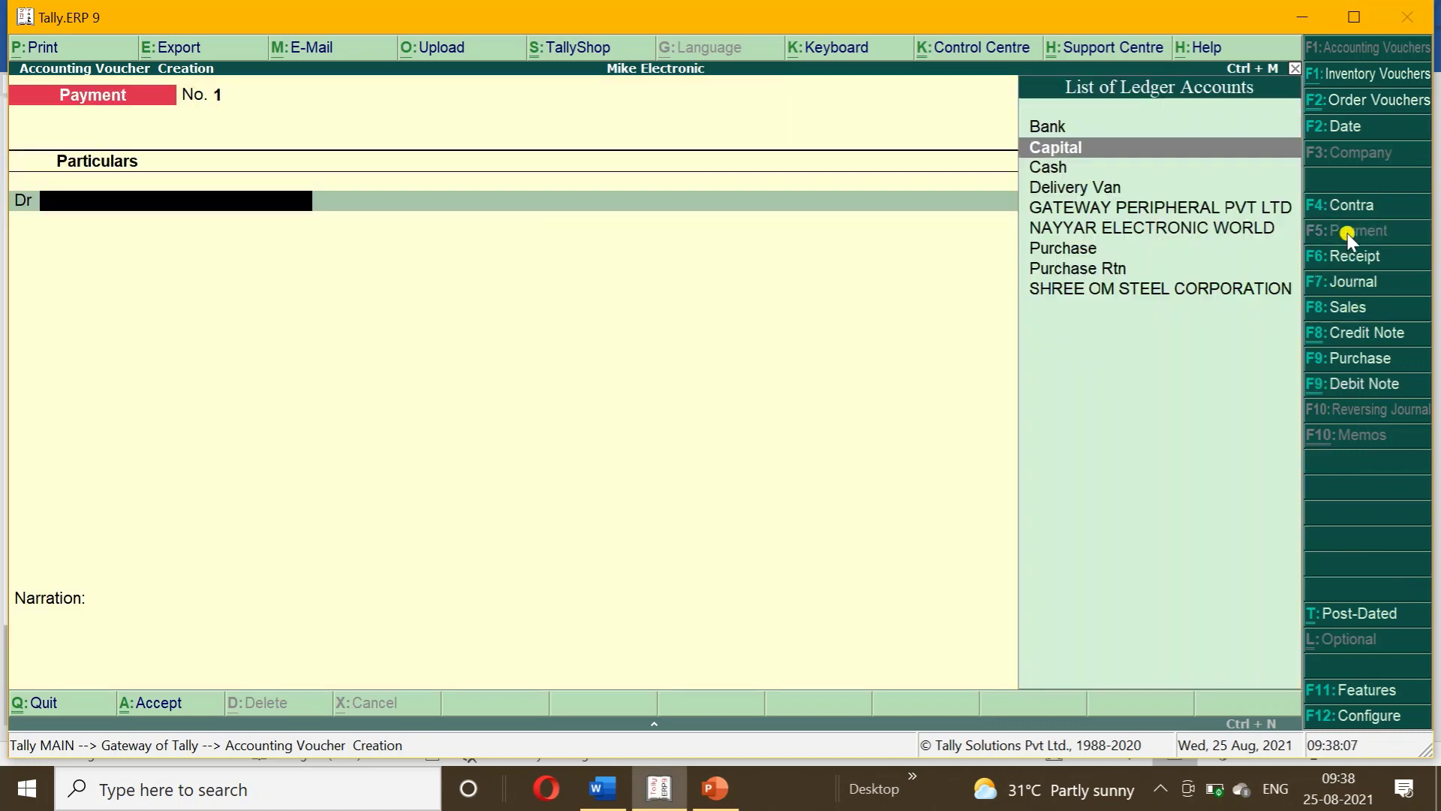
key(Return)
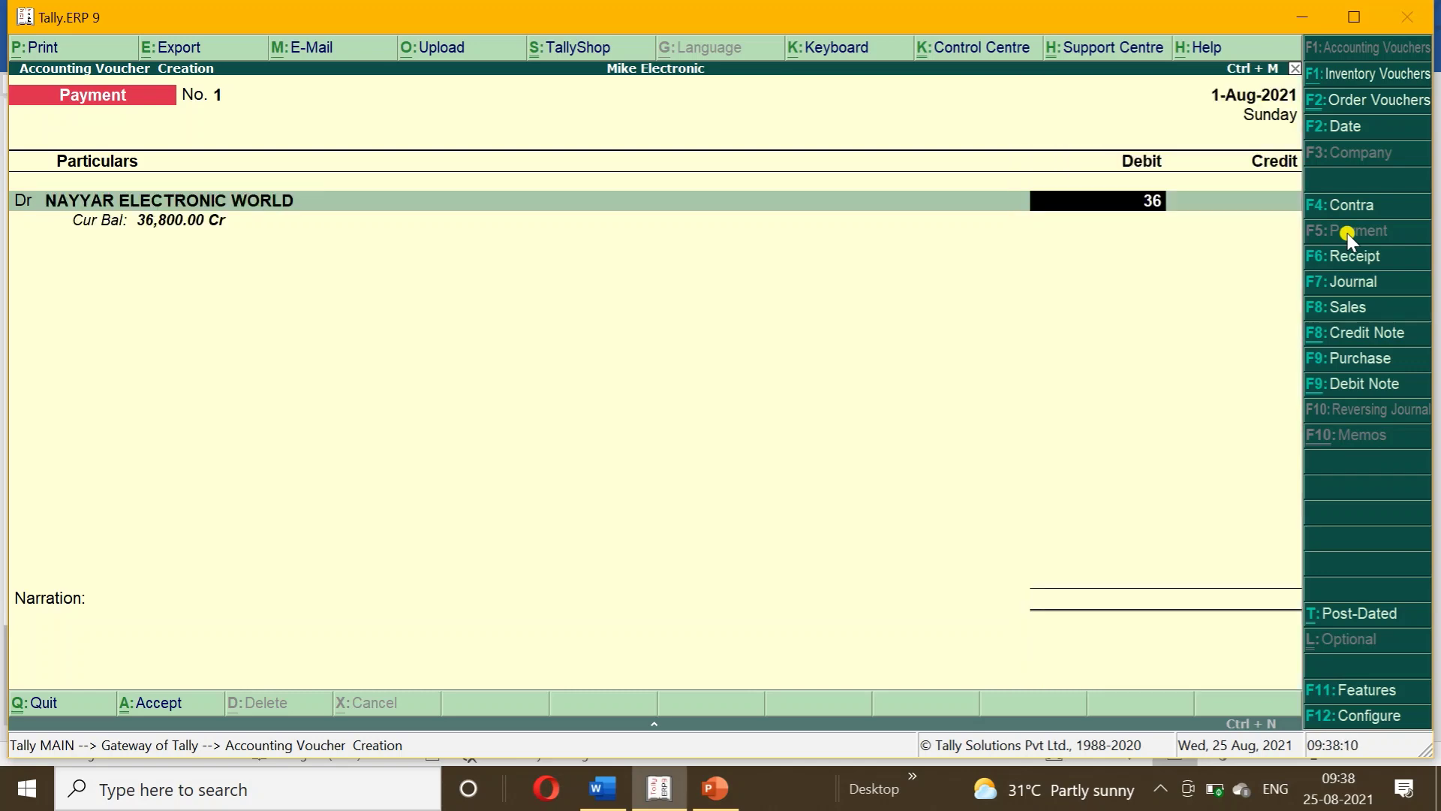
key(Return)
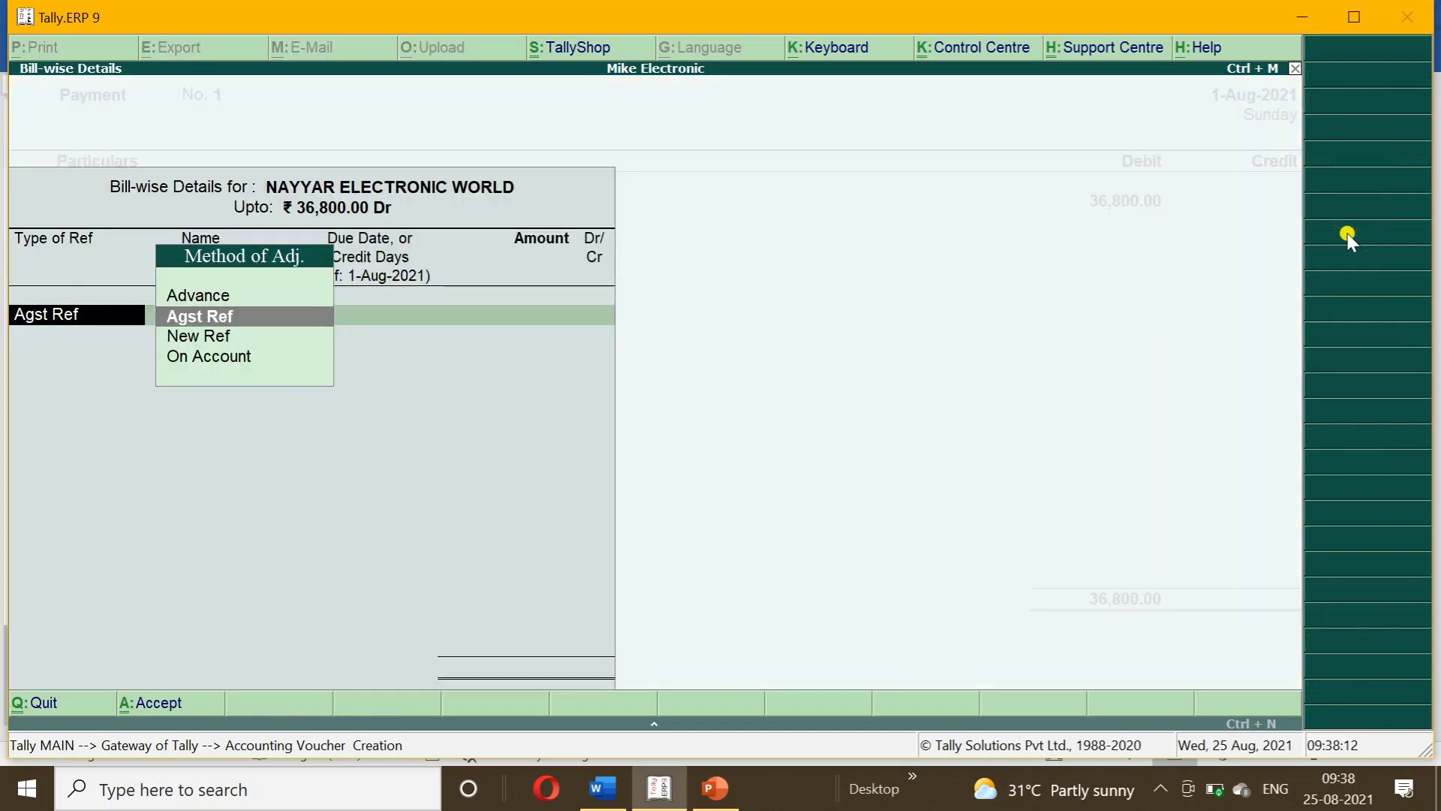
- Adjust the 36,800 payment as Agst Ref against the pending bill Pur/NEW/07-12/100
key(Return)
key(Return)
key(Return)
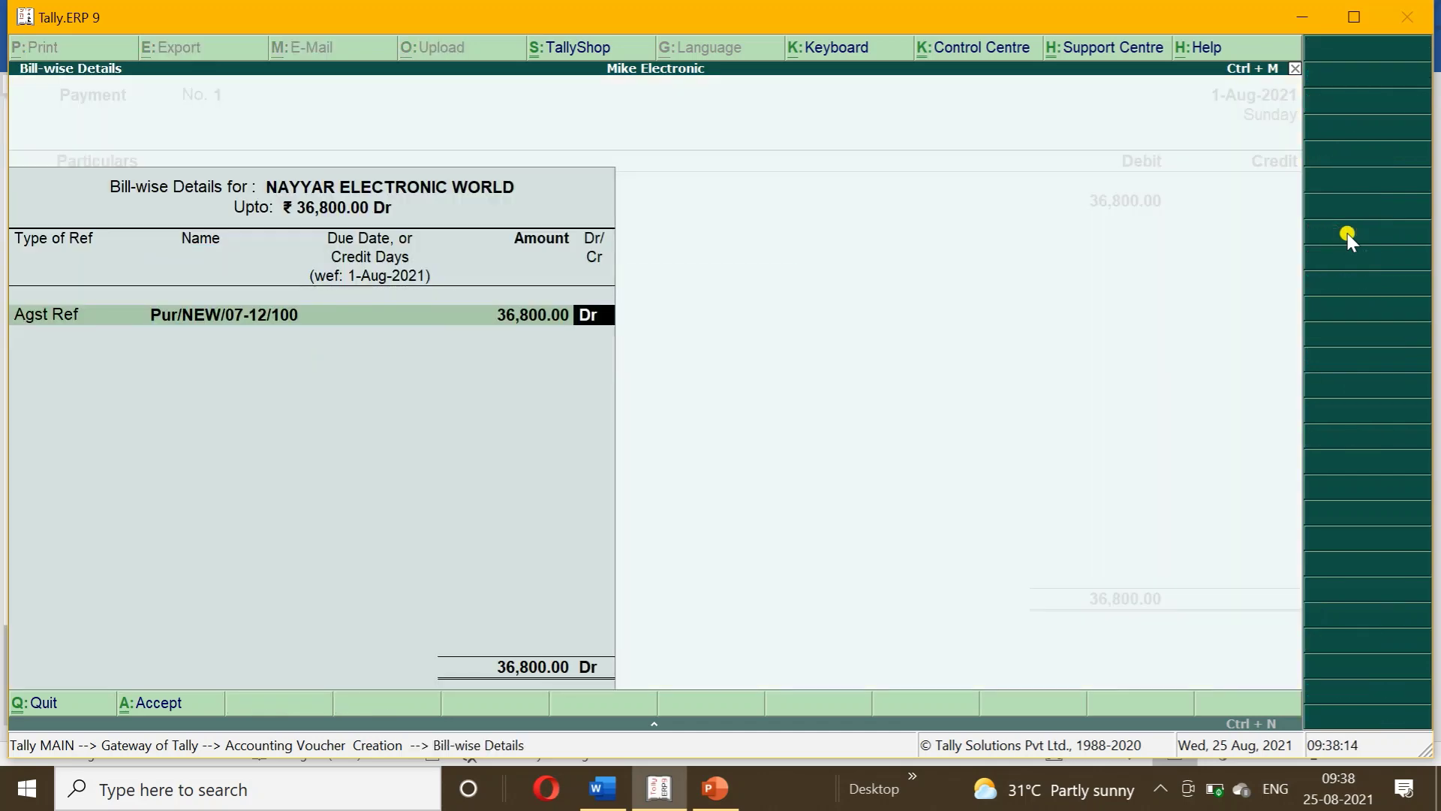
key(Return)
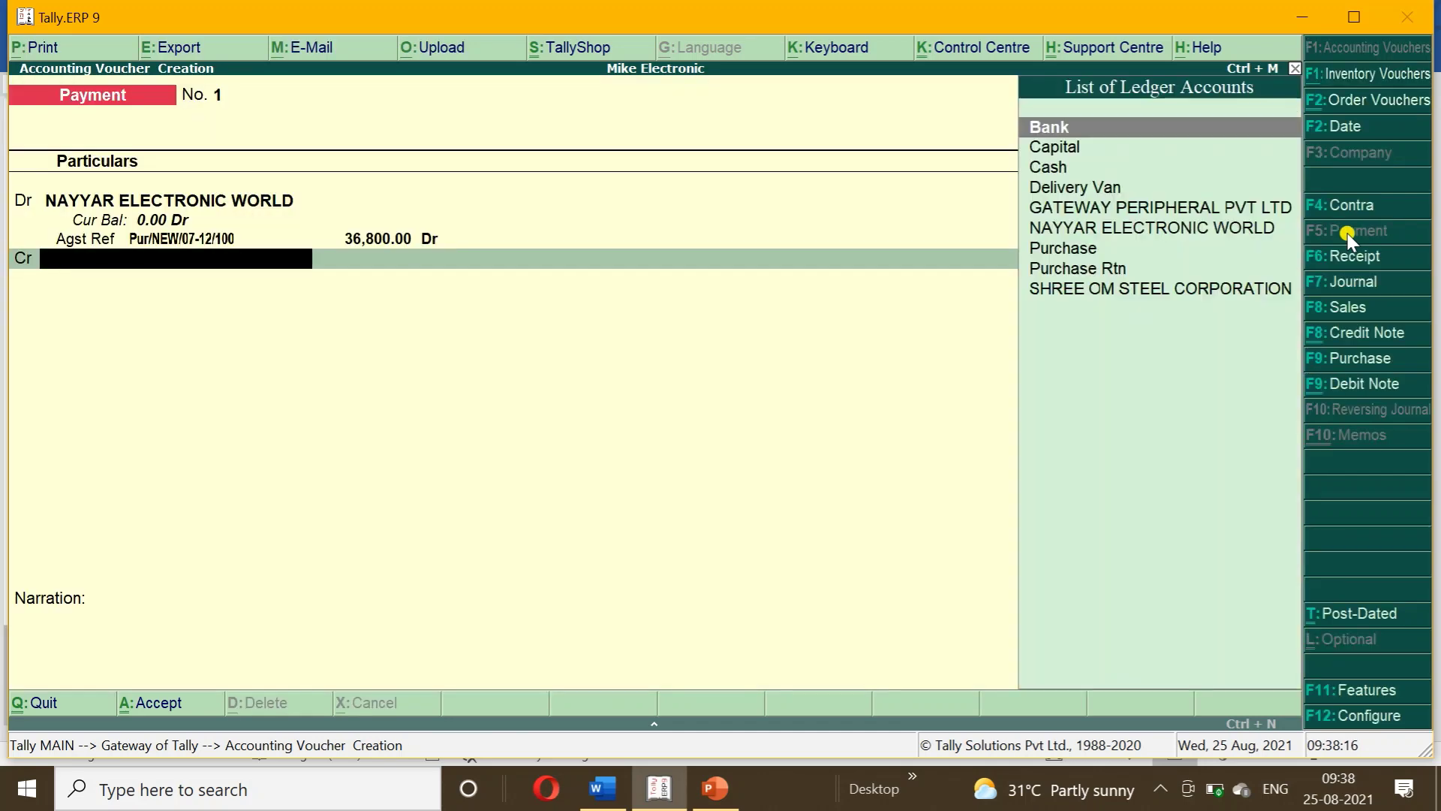
- Credit Cash with 36,800 and save the payment voucher without a narration
key(Down)
key(Down)
key(Return)
key(Return)
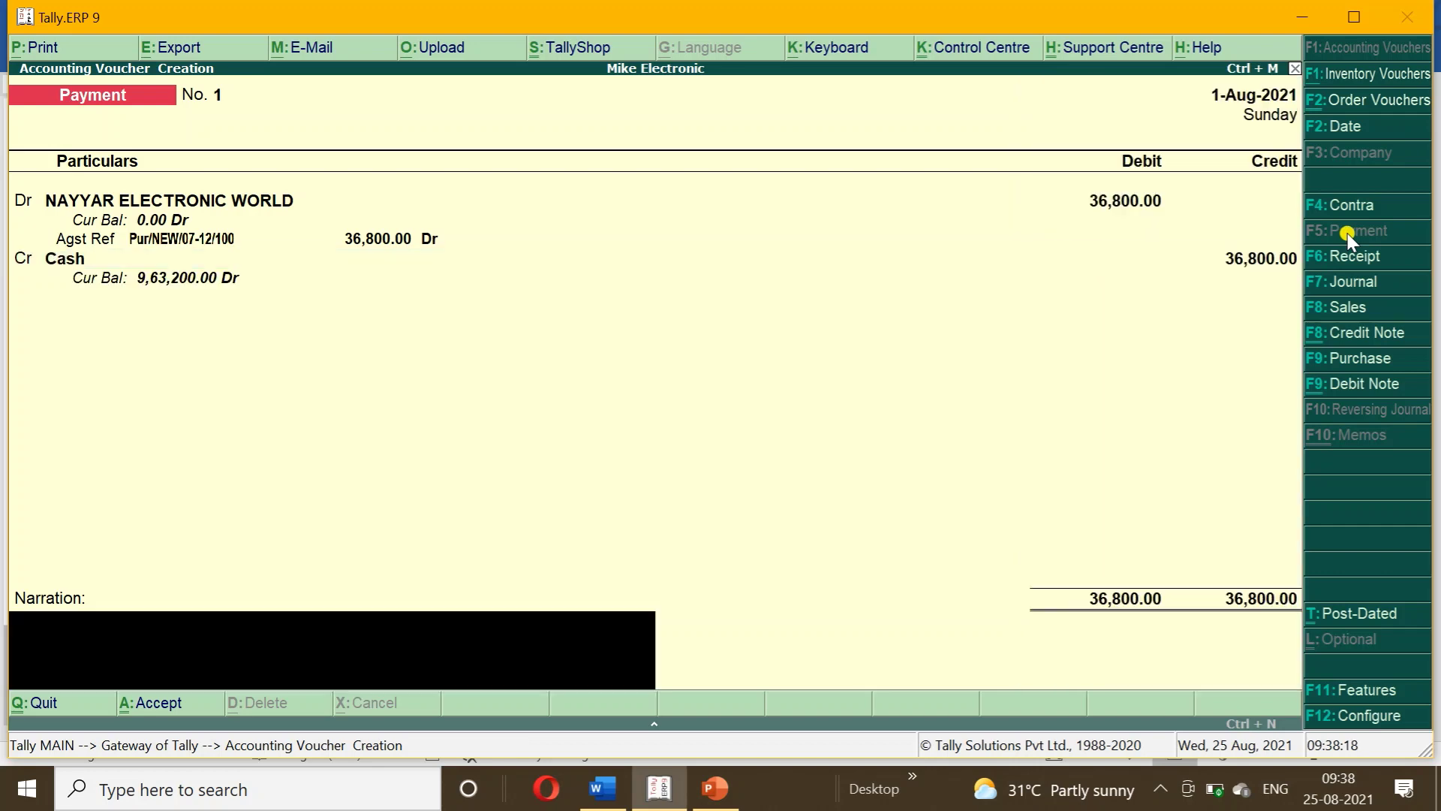
key(Return)
key(Return)
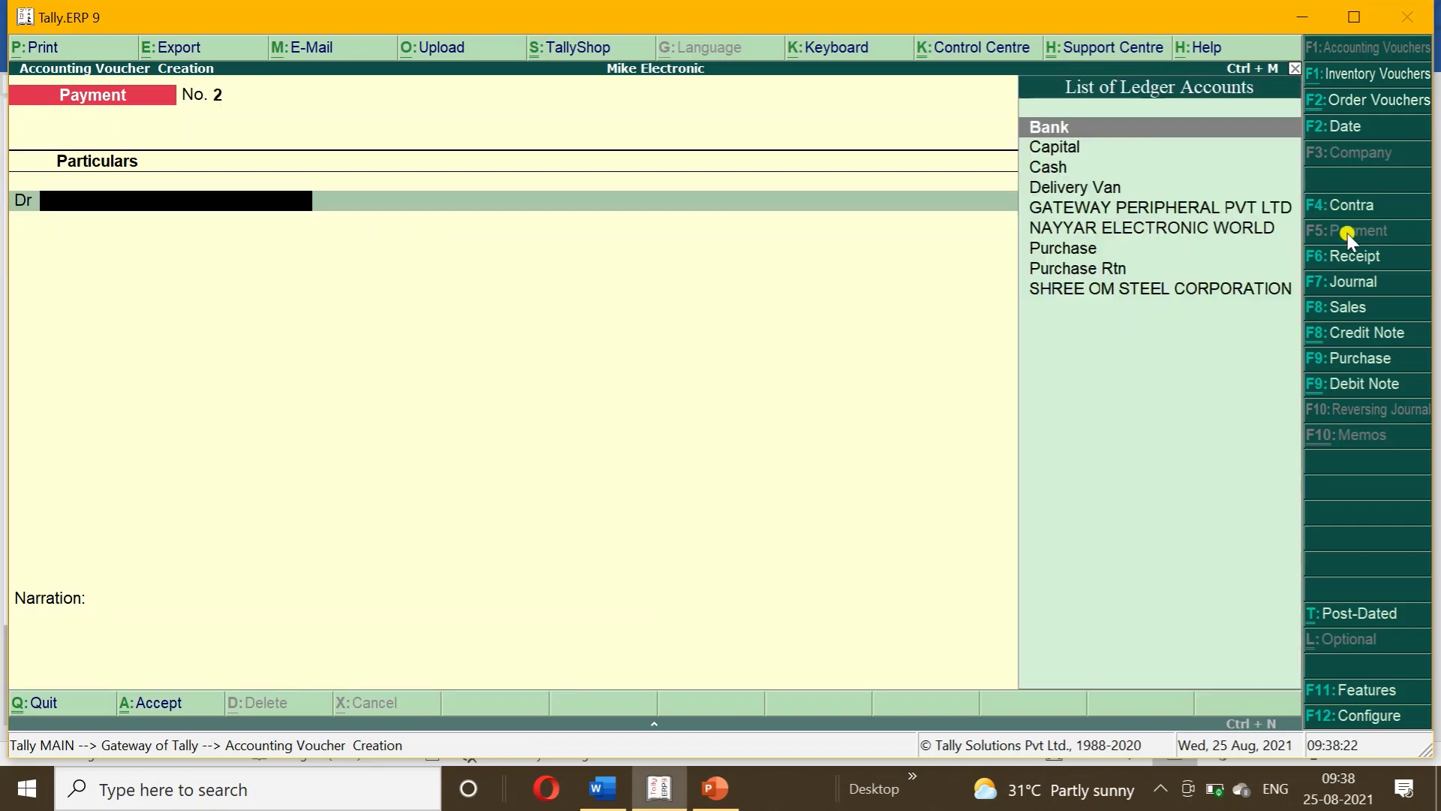
- Debit SHREE OM STEEL CORPORATION with 38,400 in the new payment voucher
key(Down)
key(Down)
key(Down)
key(Down)
key(Down)
key(Down)
key(Down)
key(Down)
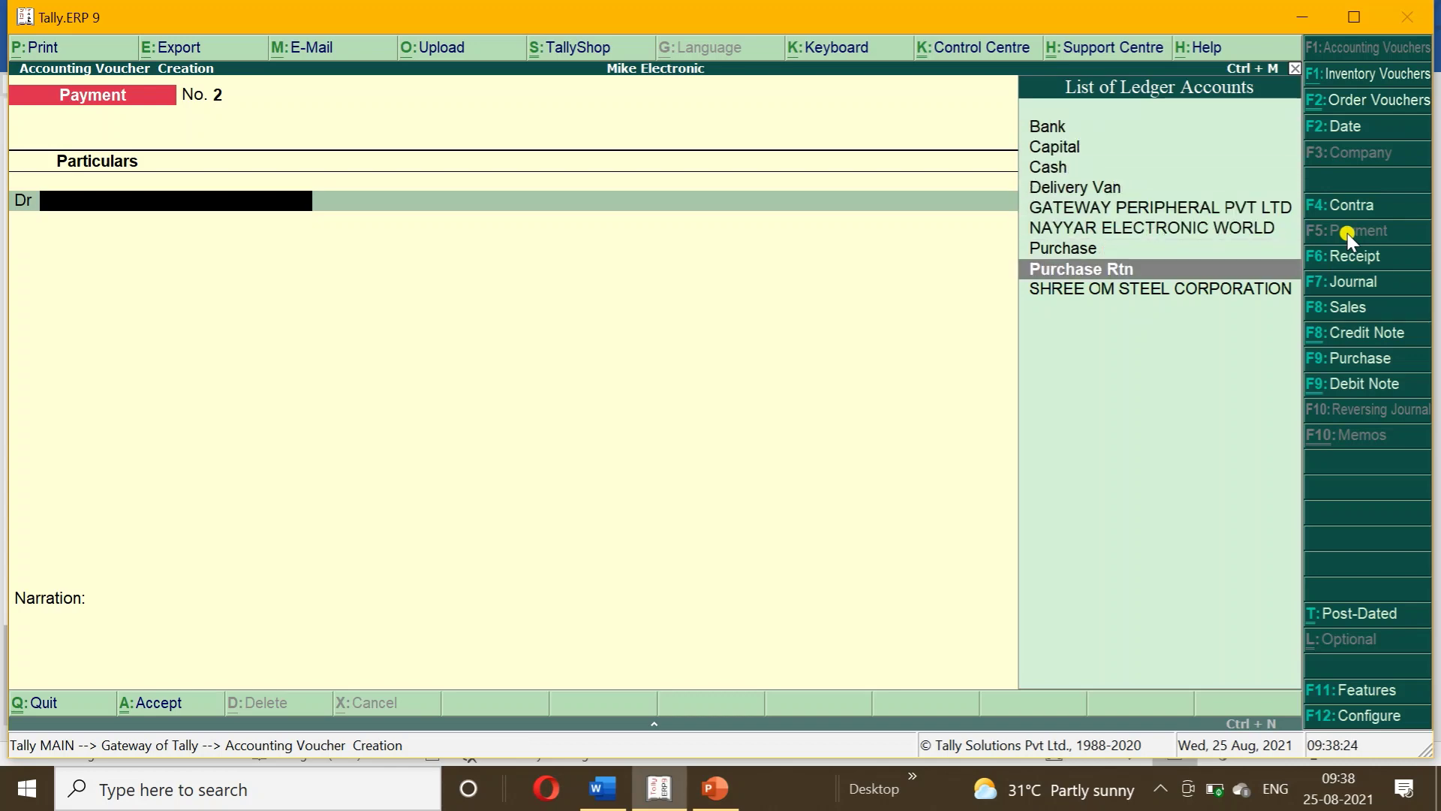
key(Return)
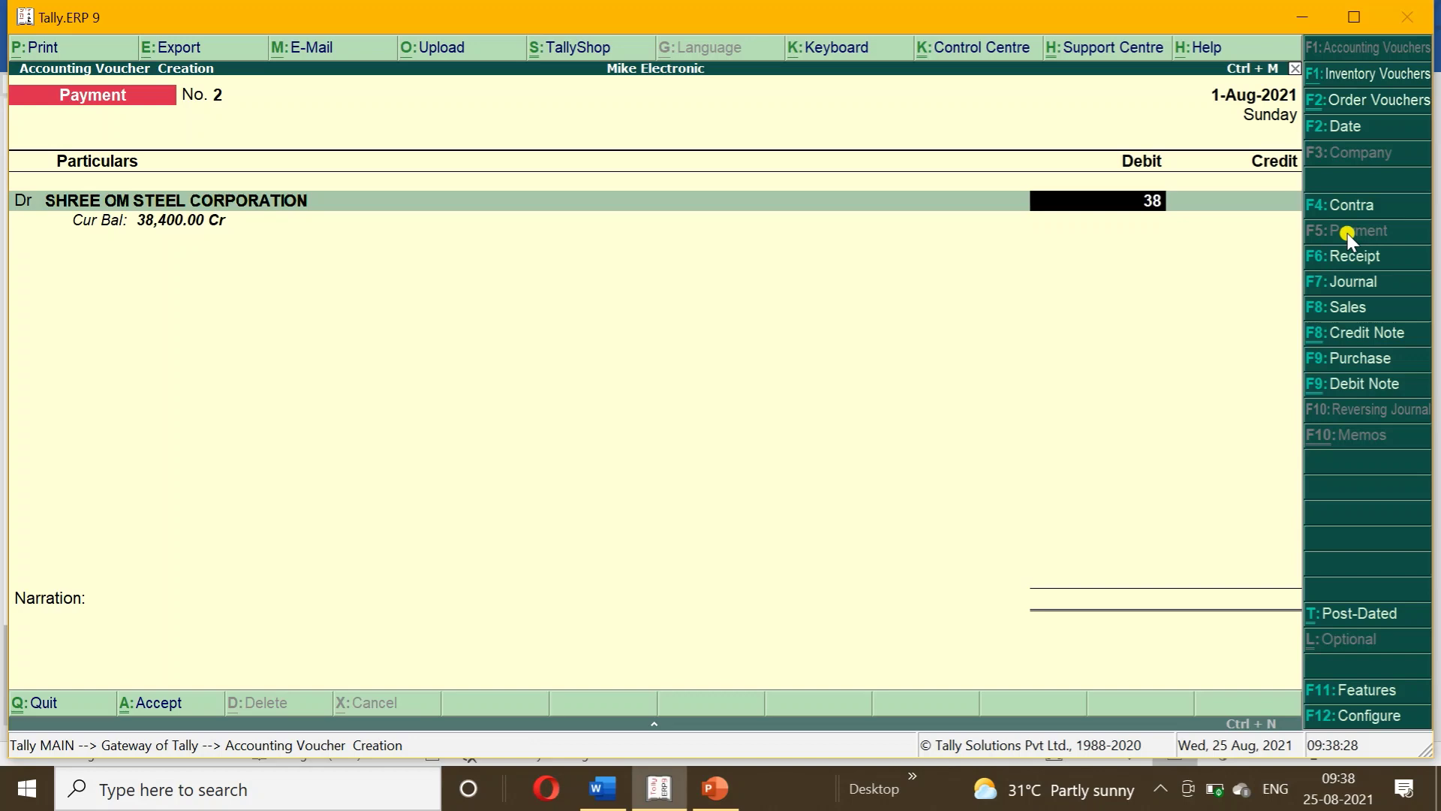
key(Return)
- Adjust the 38,400 payment as Agst Ref against the pending bill Pur//SSC/07-12/101
key(Return)
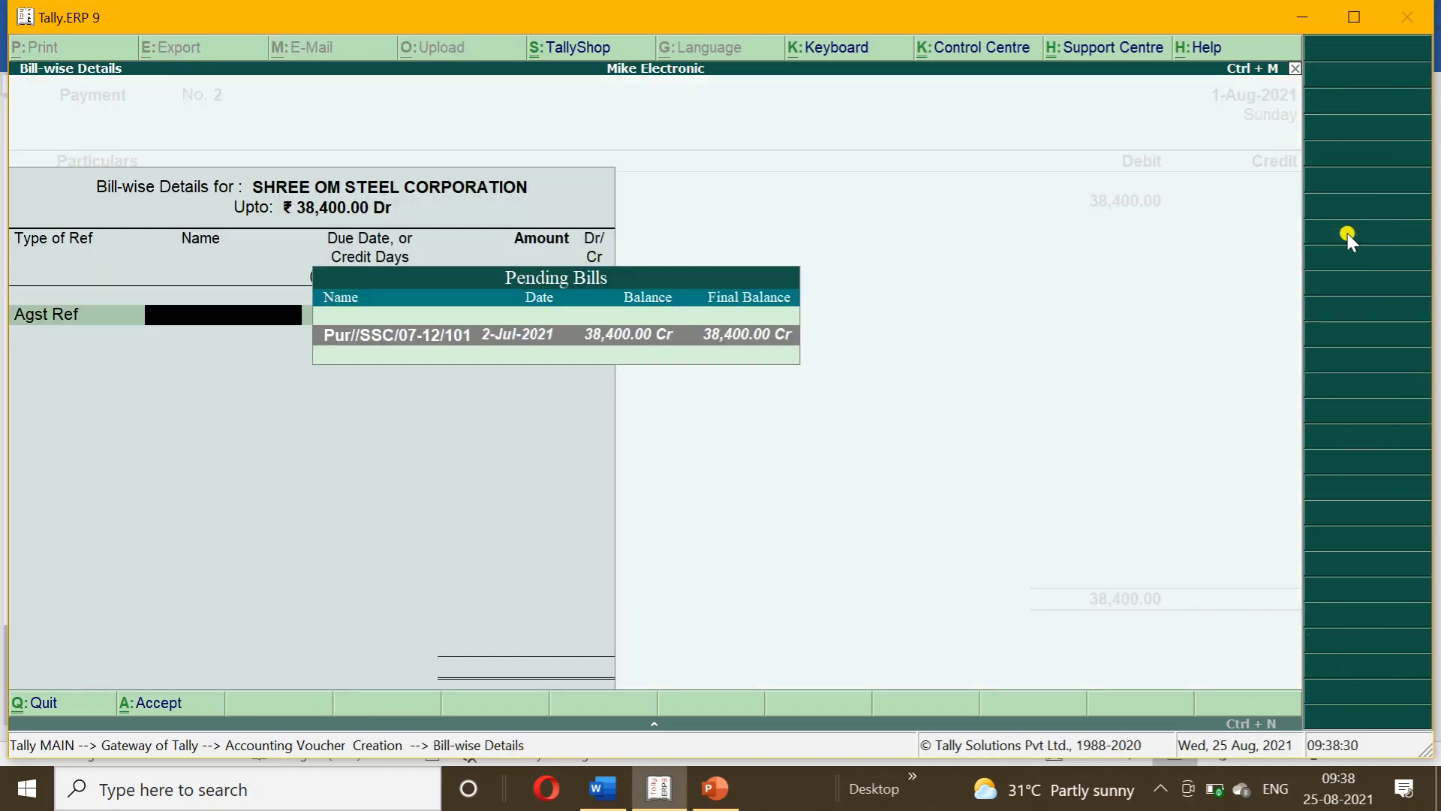
key(Return)
key(Return)
key(Return)
key(Return)
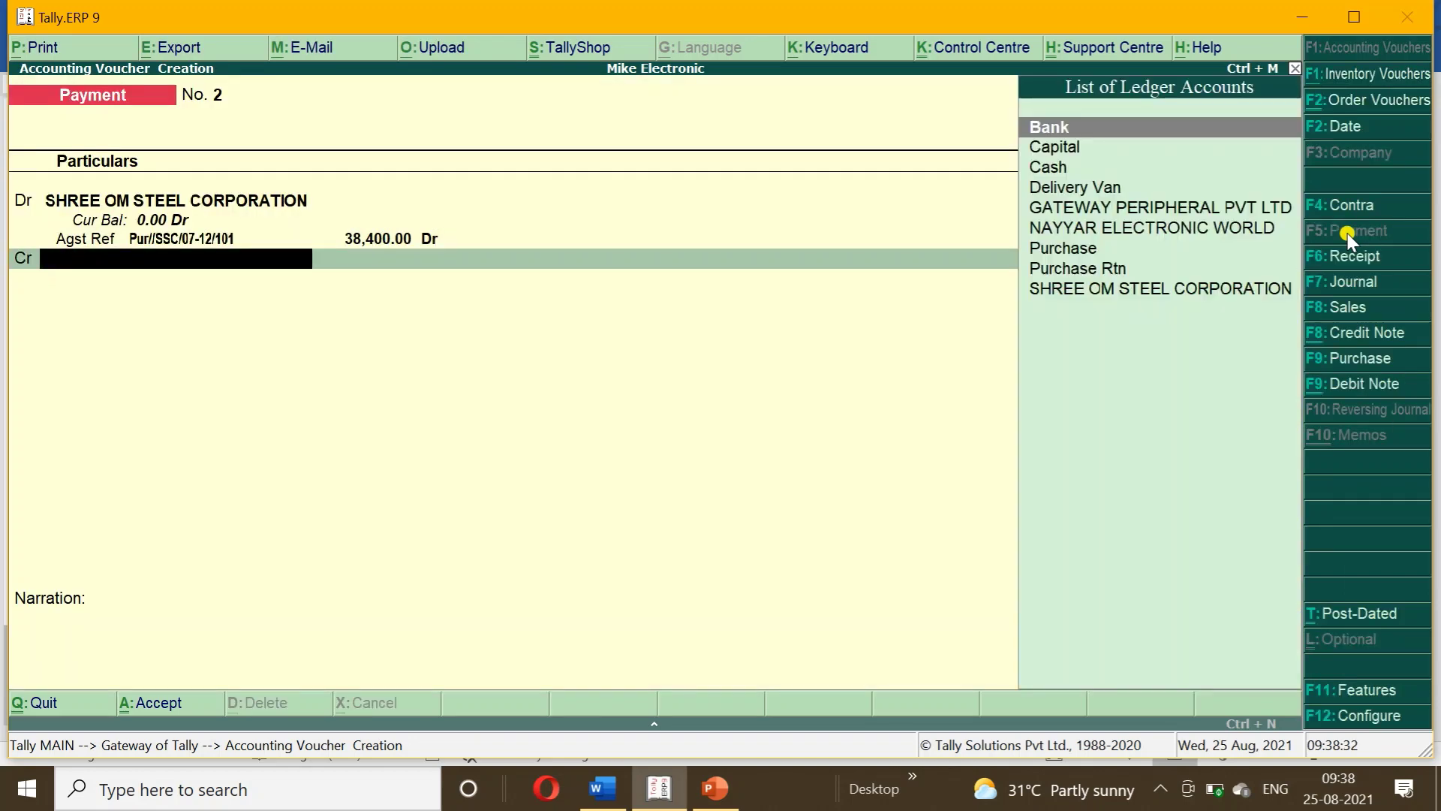
- Credit Cash for the SHREE OM STEEL CORPORATION payment and save the voucher without a narration
text(c)
key(Down)
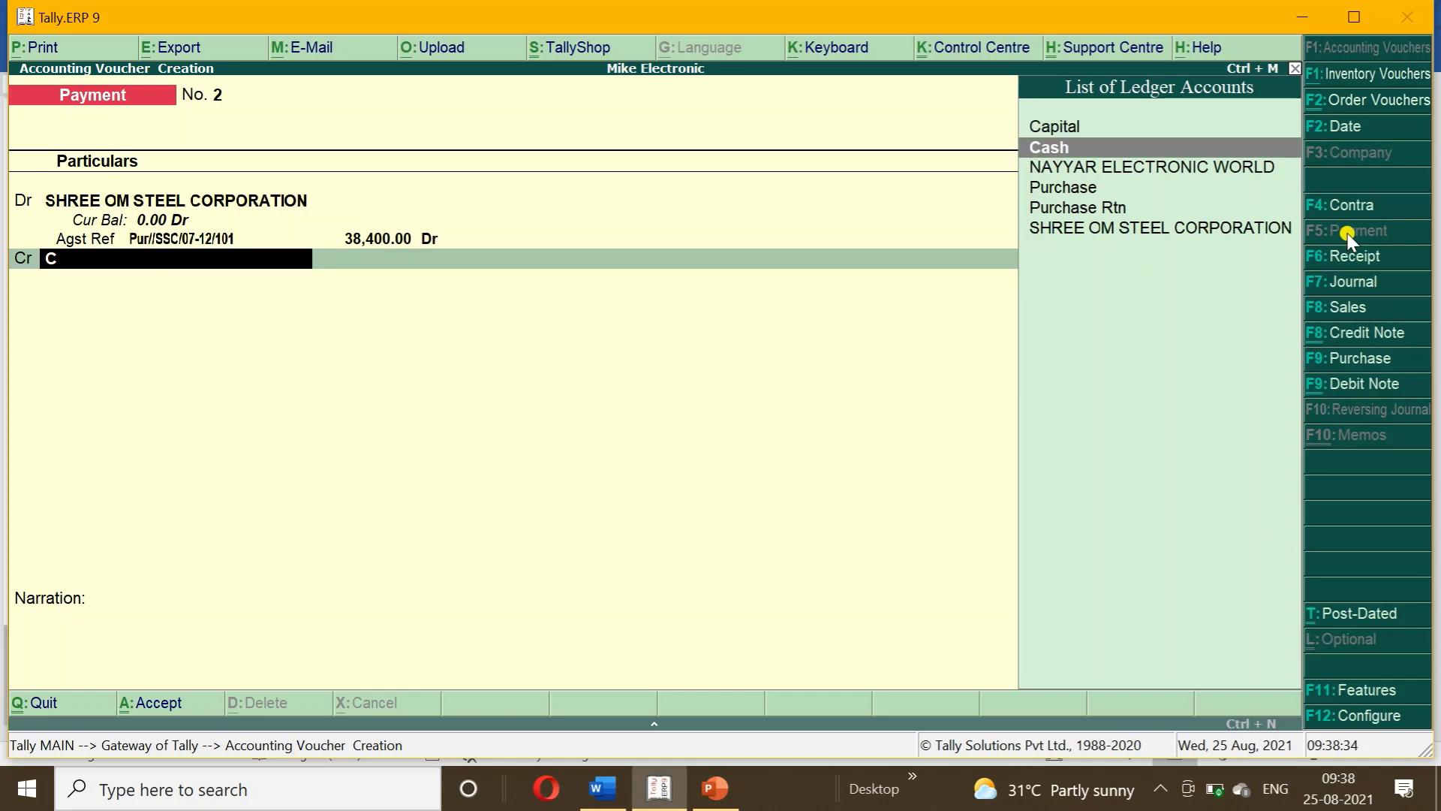
key(Return)
key(Return)
key(Return)
key(Return)
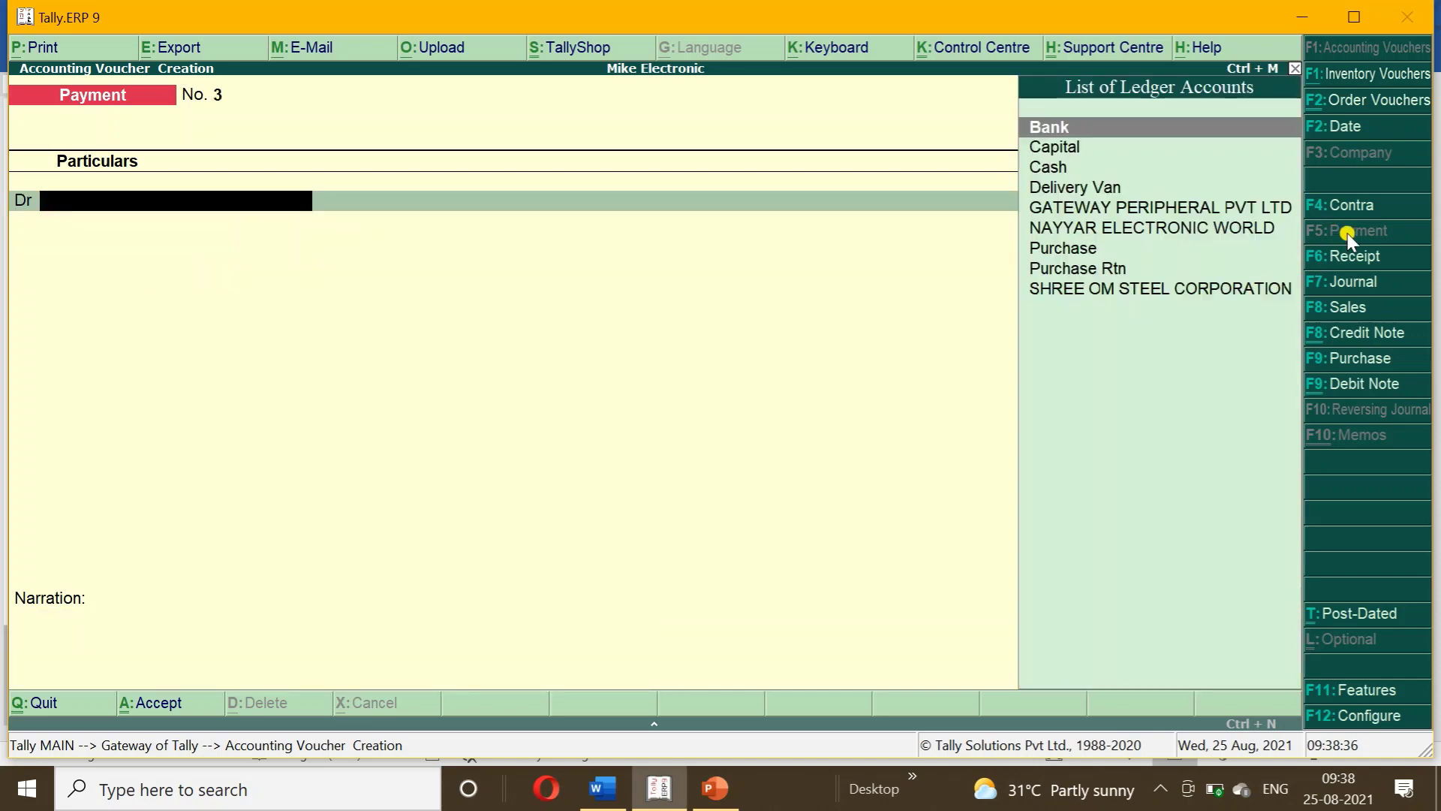
- Try to enter a payment voucher debiting GATEWAY PERIPHERAL PVT LTD with 6,420
key(Down)
key(Down)
key(Down)
key(Down)
key(Down)
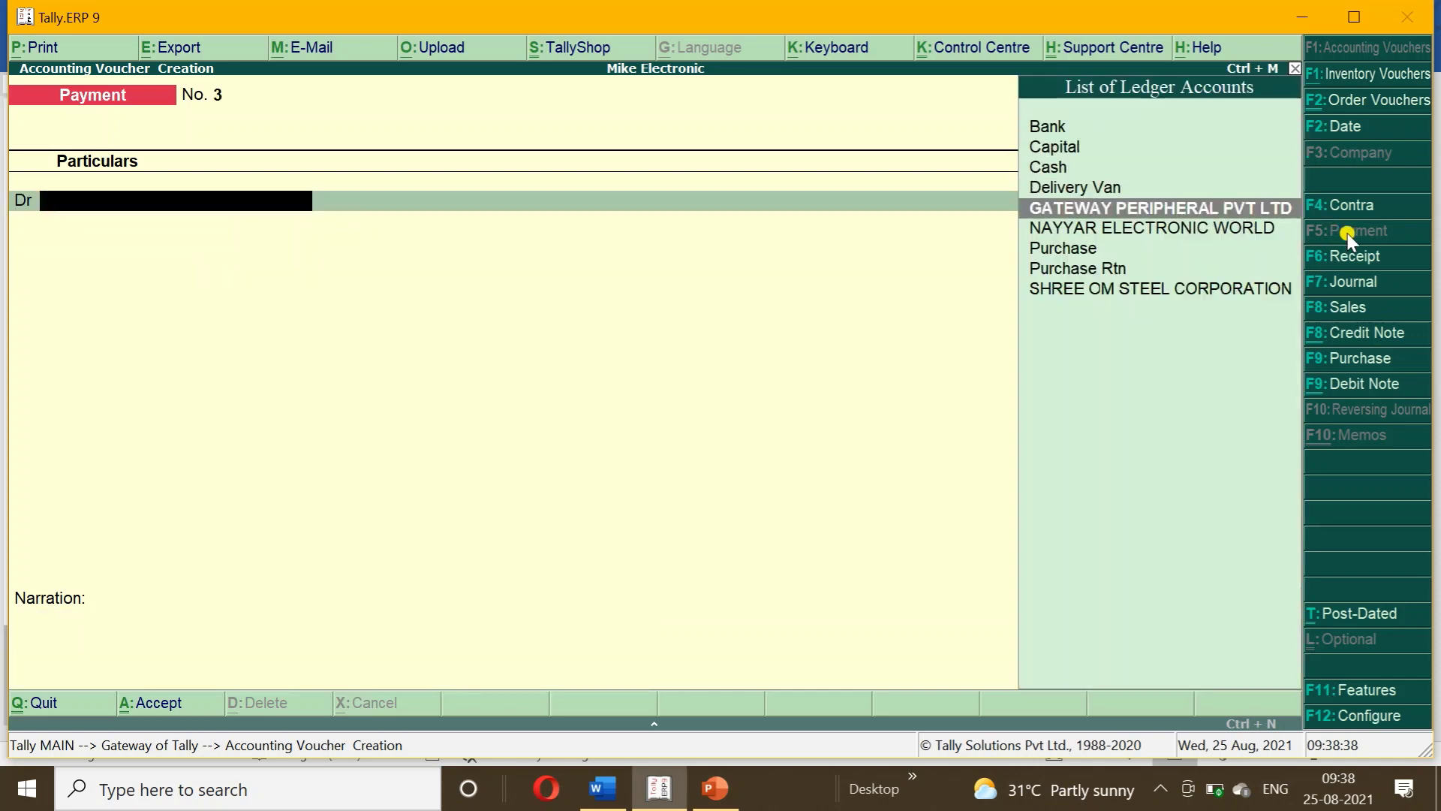
key(Up)
key(Return)
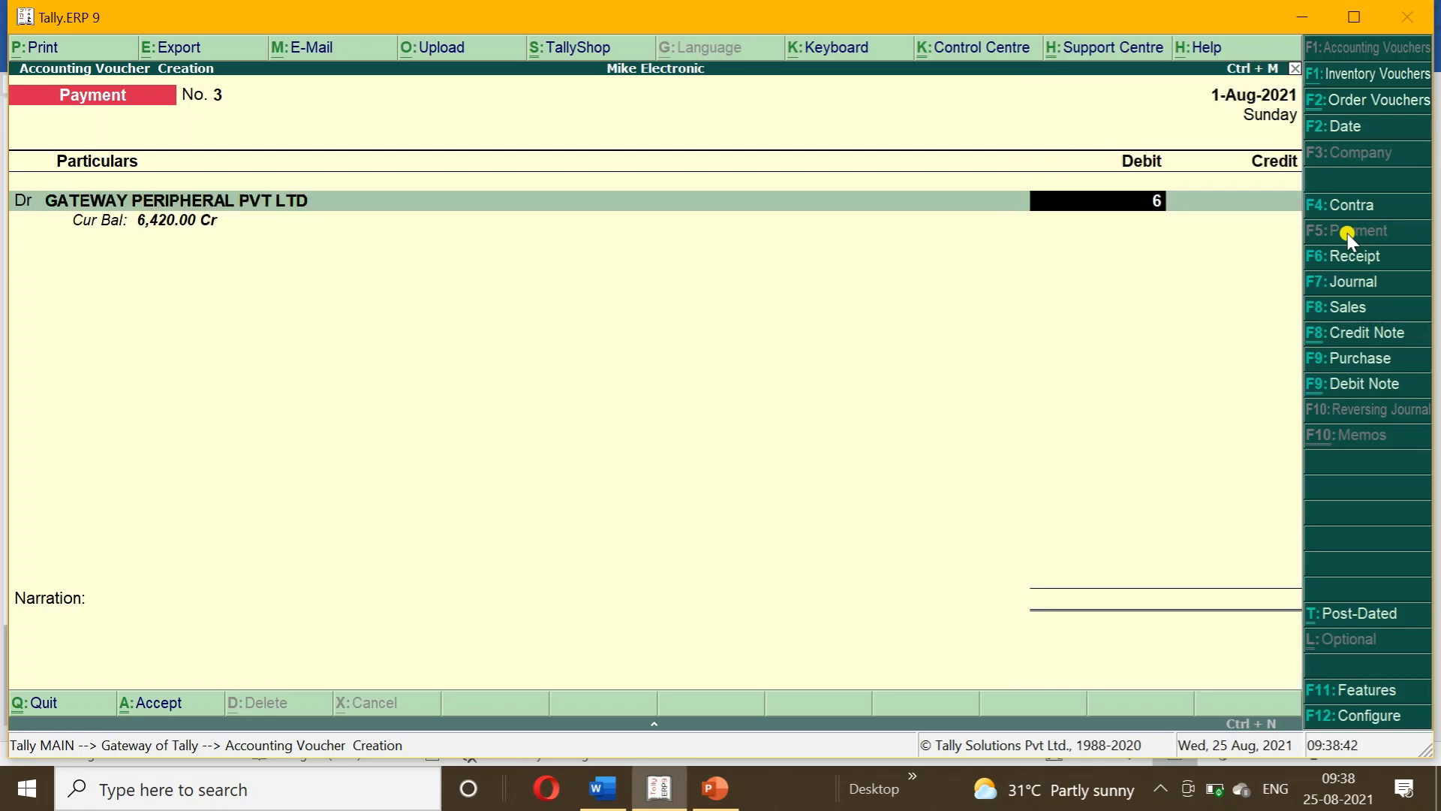
text(6420)
key(Return)
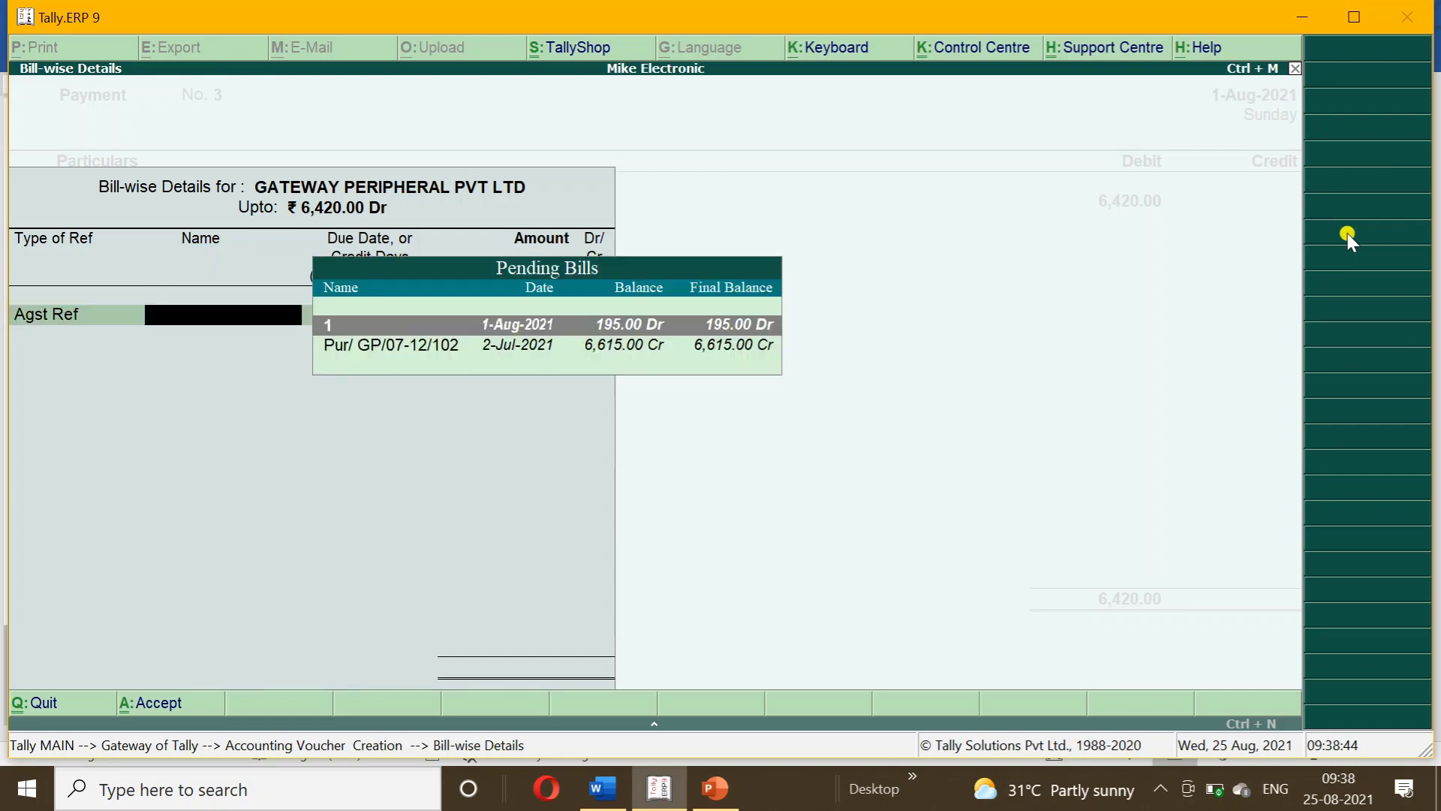
- Try to adjust the Gateway Peripheral payment as Agst Ref against the bill Pur/ GP/07-12/102 with 195.00 Cr
key(Return)
key(BackSpace)
key(Down)
key(Return)
key(Return)
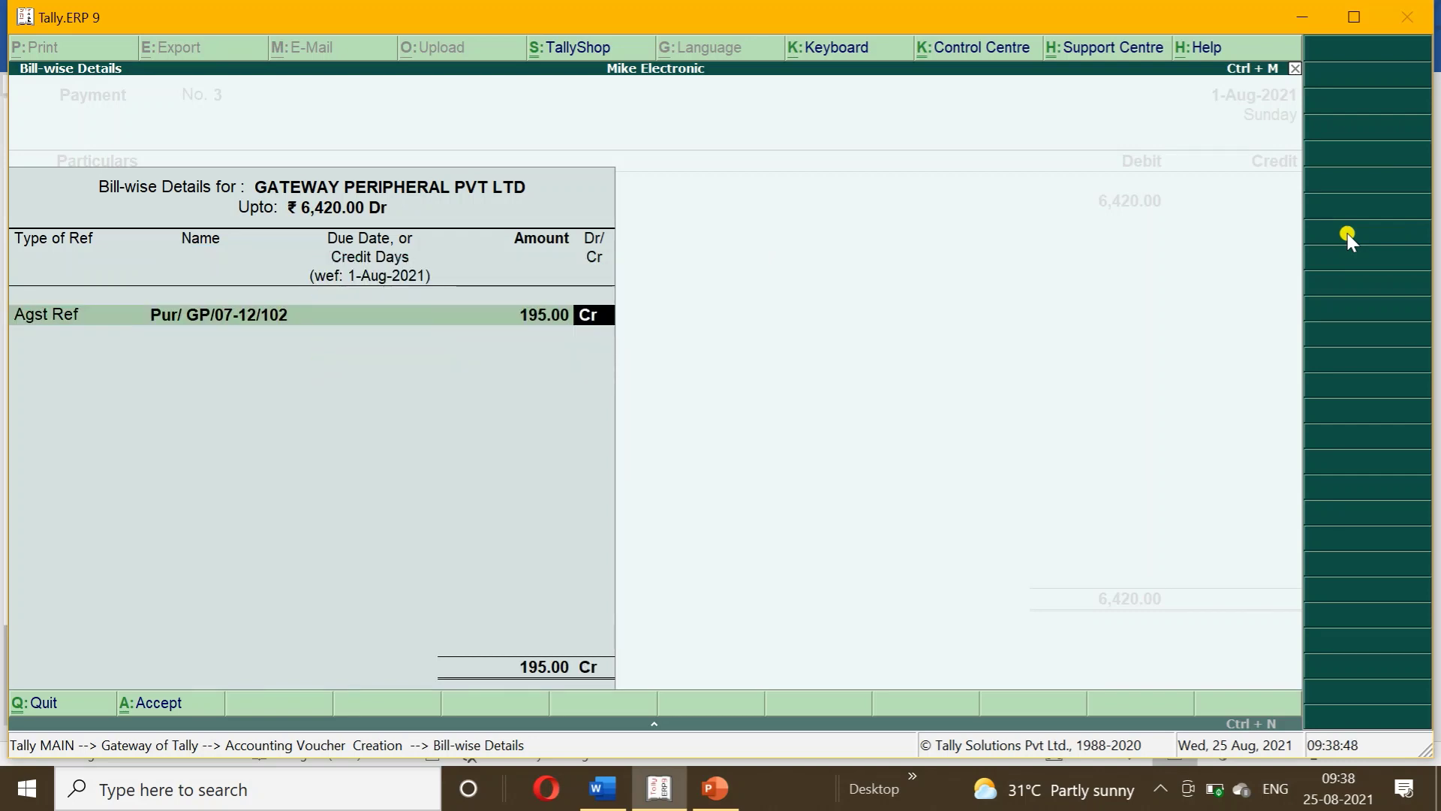
key(Return)
key(Return)
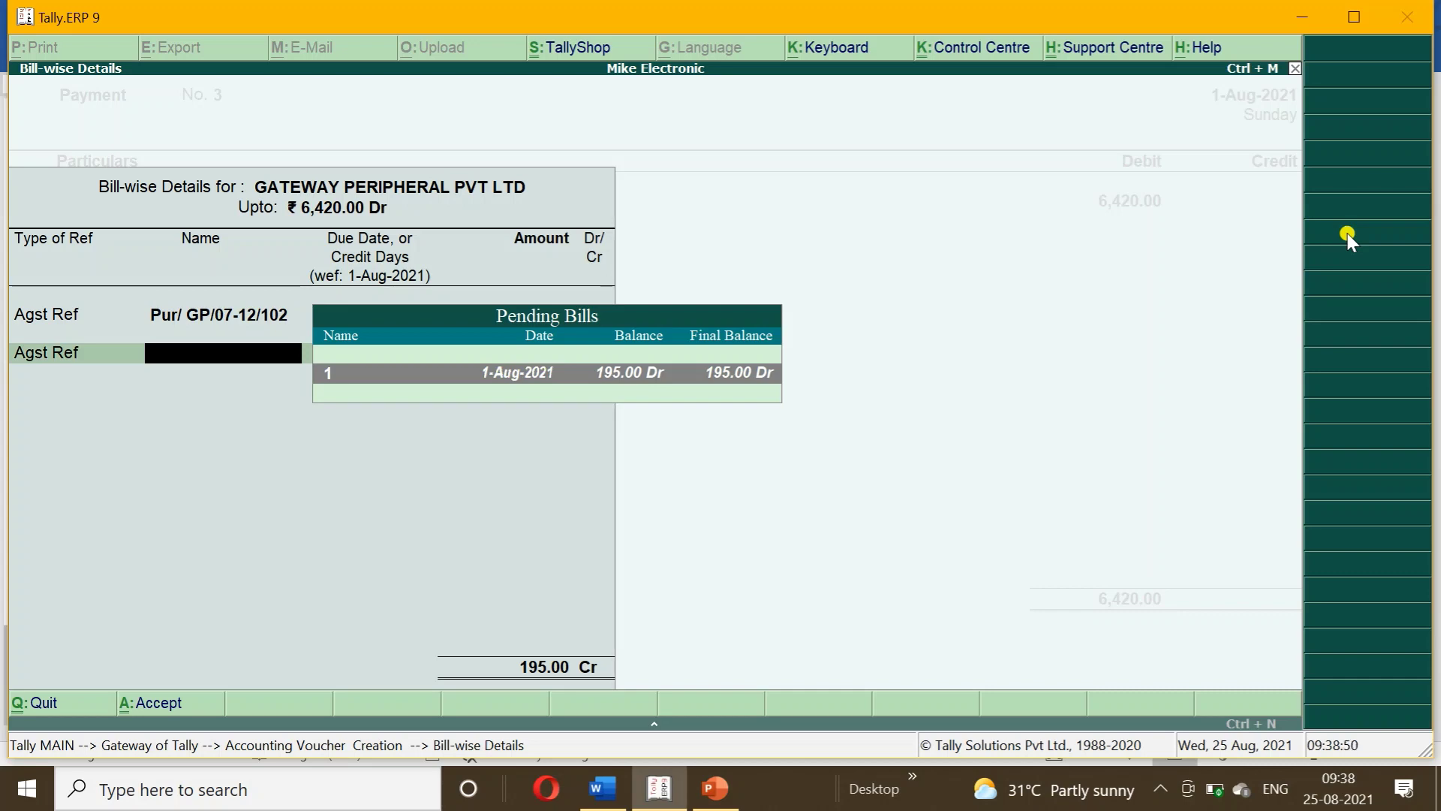
- Set the adjustment amount of bill Pur/ GP/07-12/102 to 6,615 Cr
key(BackSpace)
key(BackSpace)
key(BackSpace)
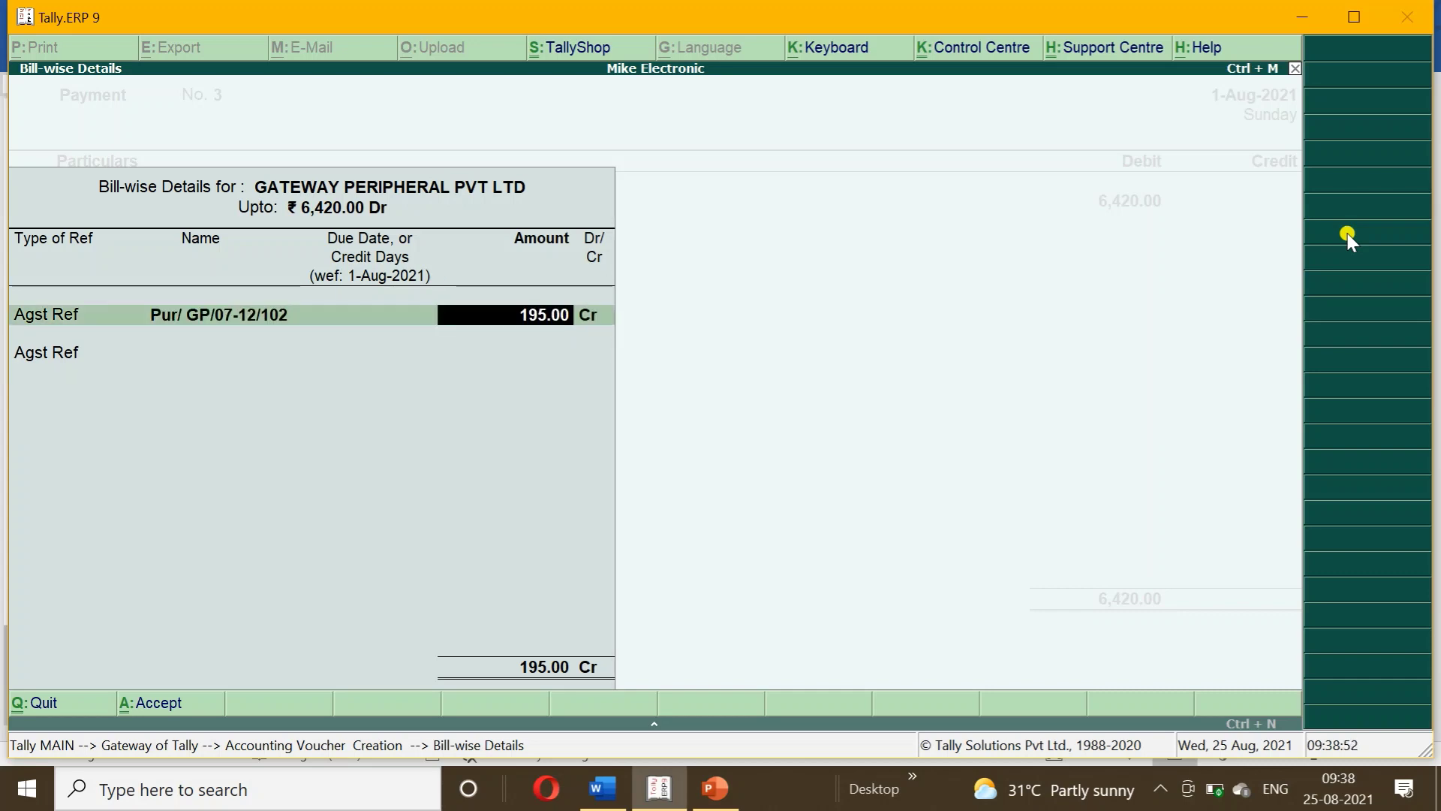
key(BackSpace)
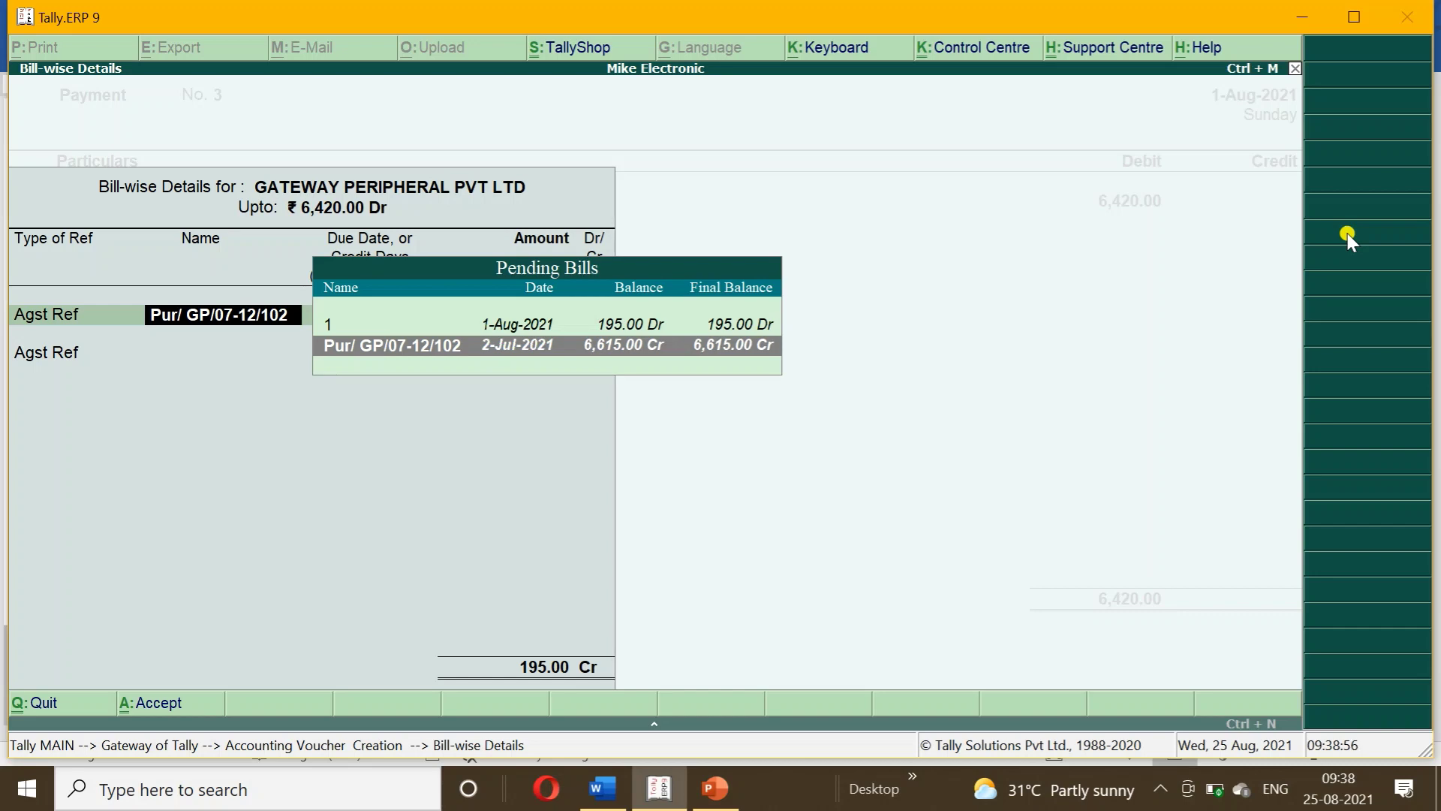
key(Return)
key(Return)
key(Return)
key(BackSpace)
key(BackSpace)
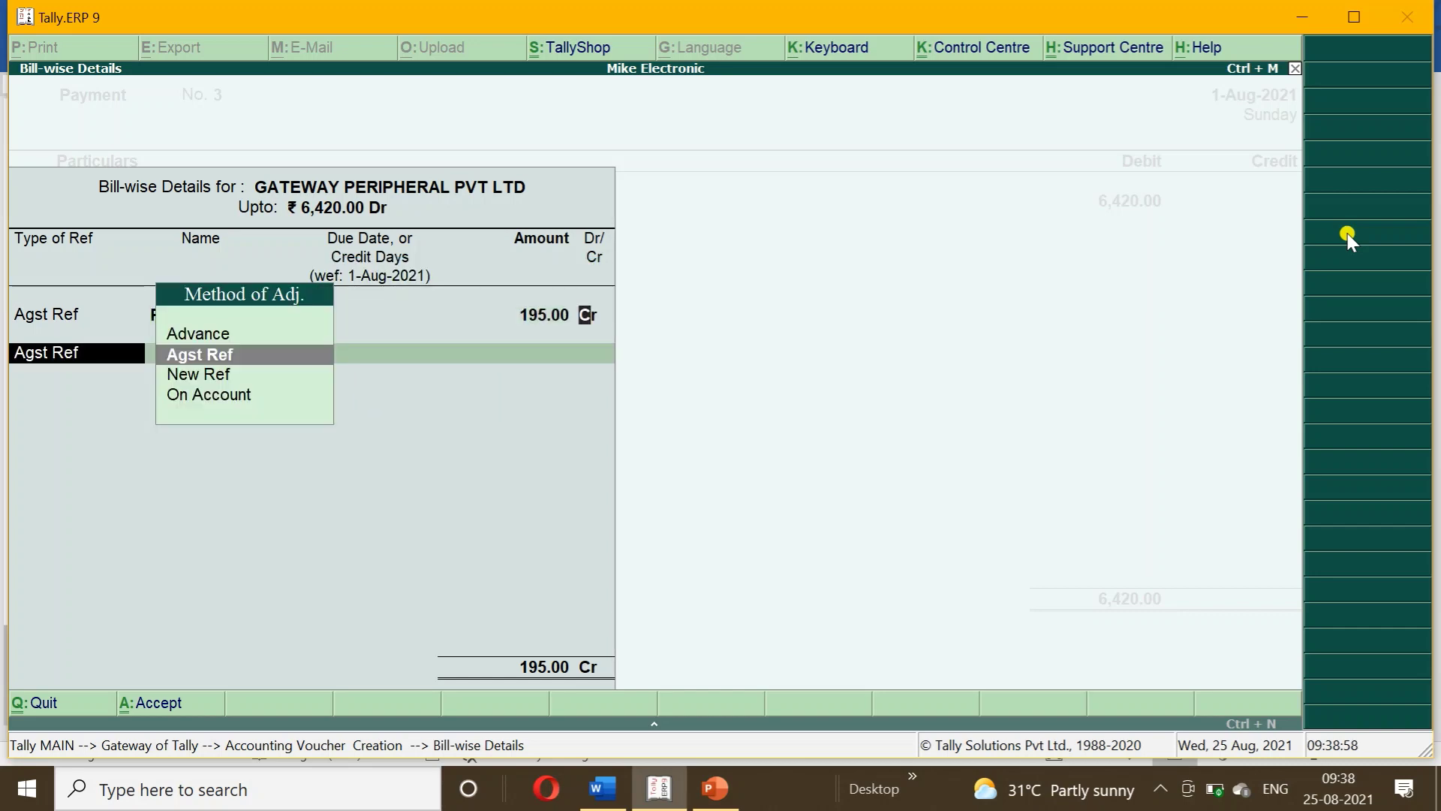
text(6,615)
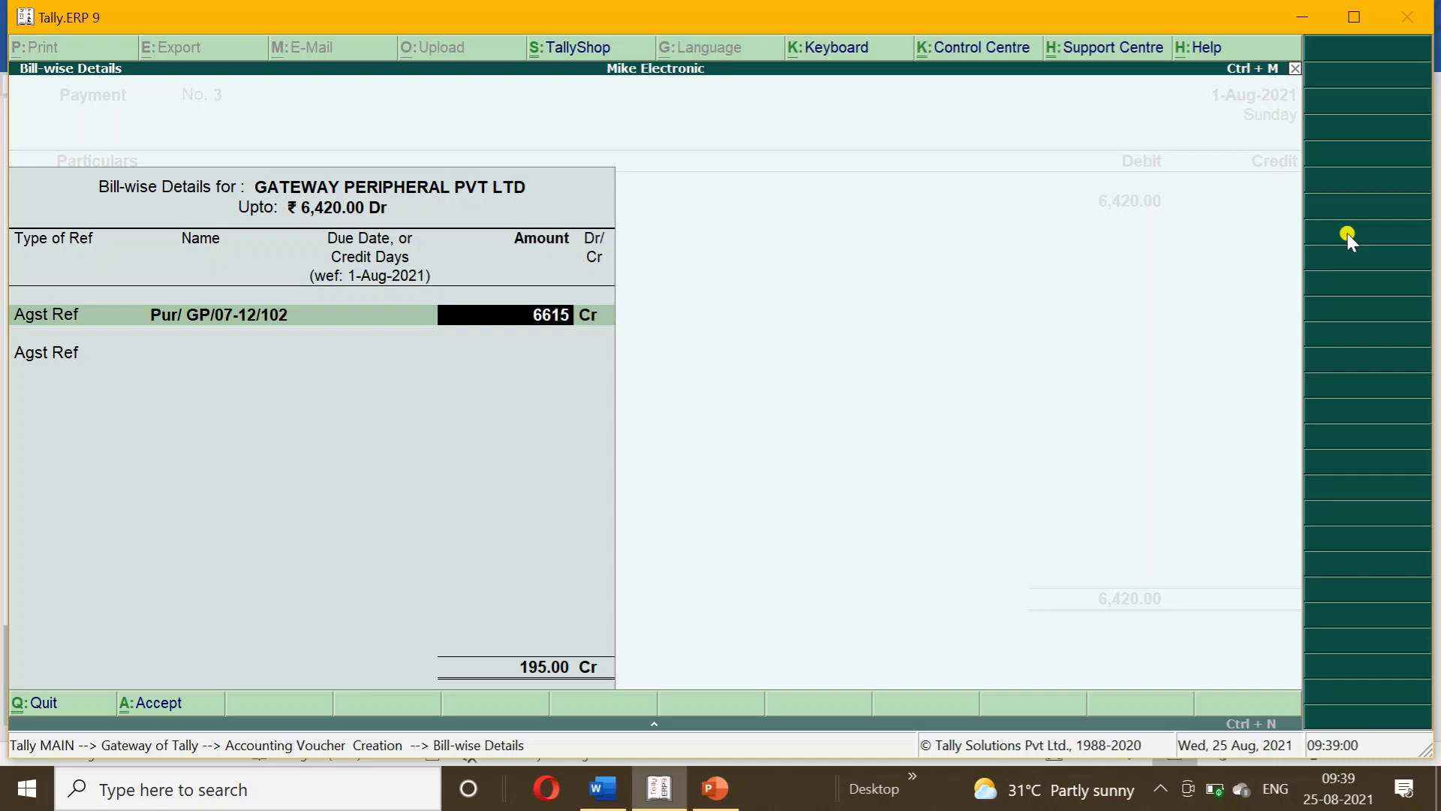
key(Return)
key(Return)
- Add a second Agst Ref adjustment against the pending debit note reference 1 with 195.00 Cr
key(Return)
key(Return)
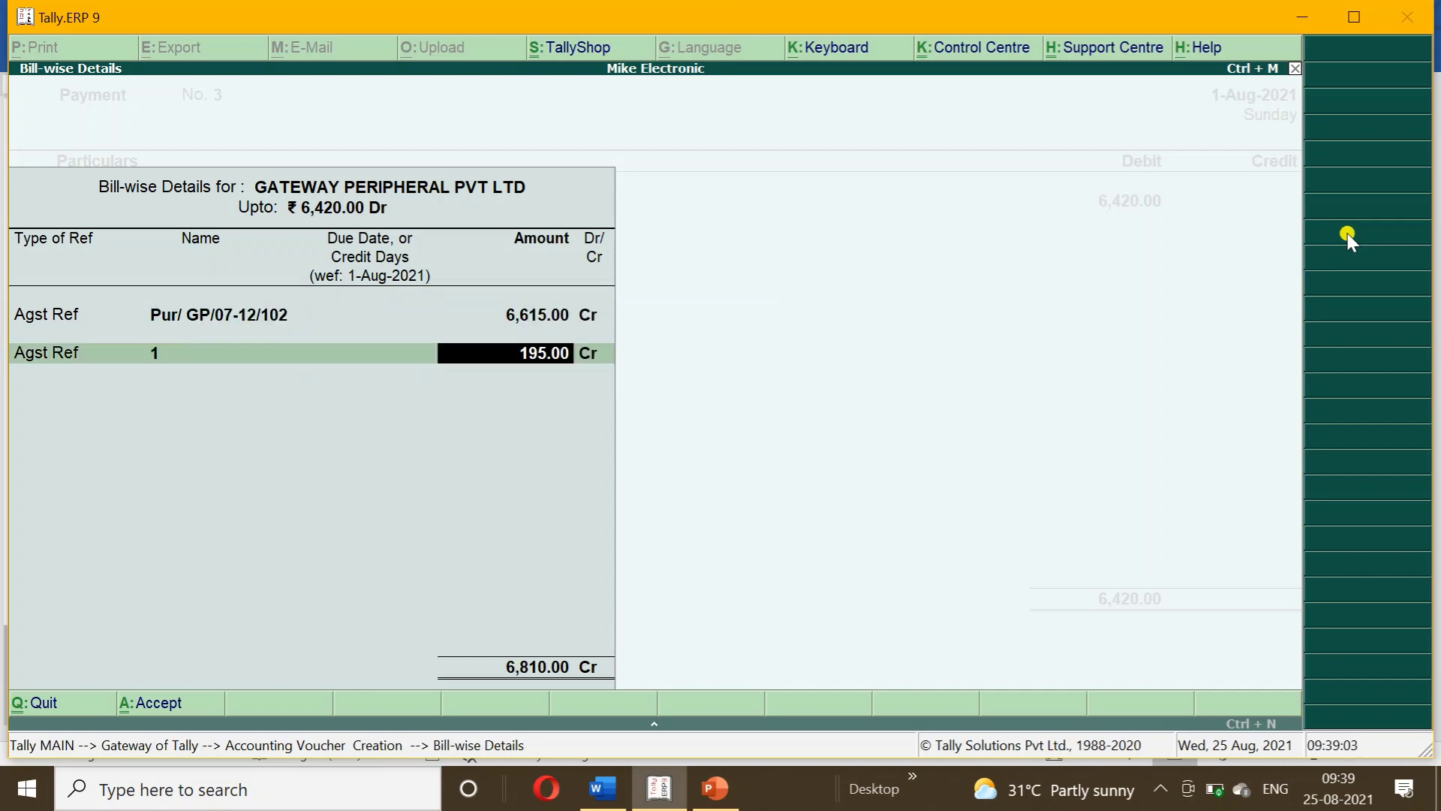
key(Return)
key(Return)
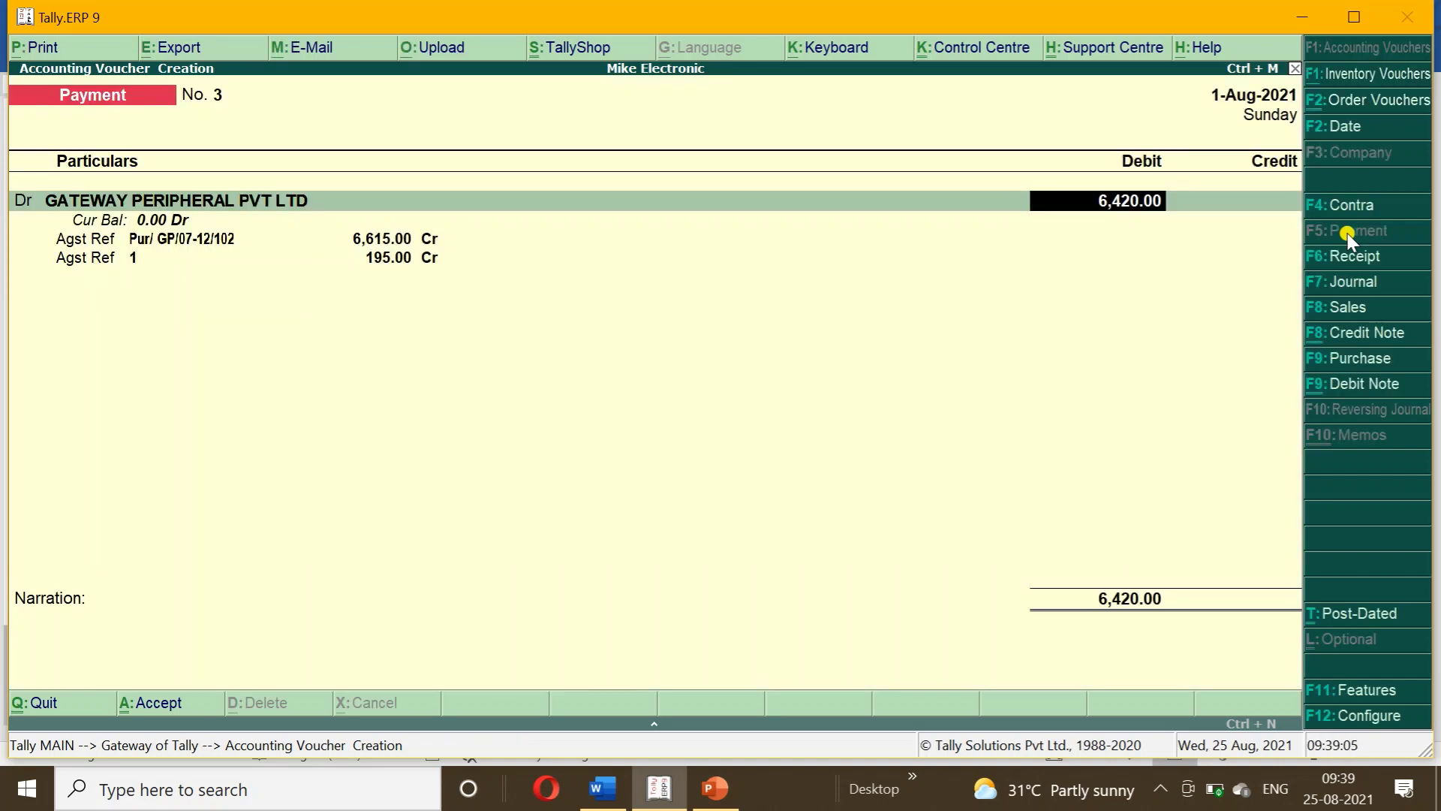
- Discard the unsaved GATEWAY PERIPHERAL PVT LTD payment voucher
key(BackSpace)
key(Escape)
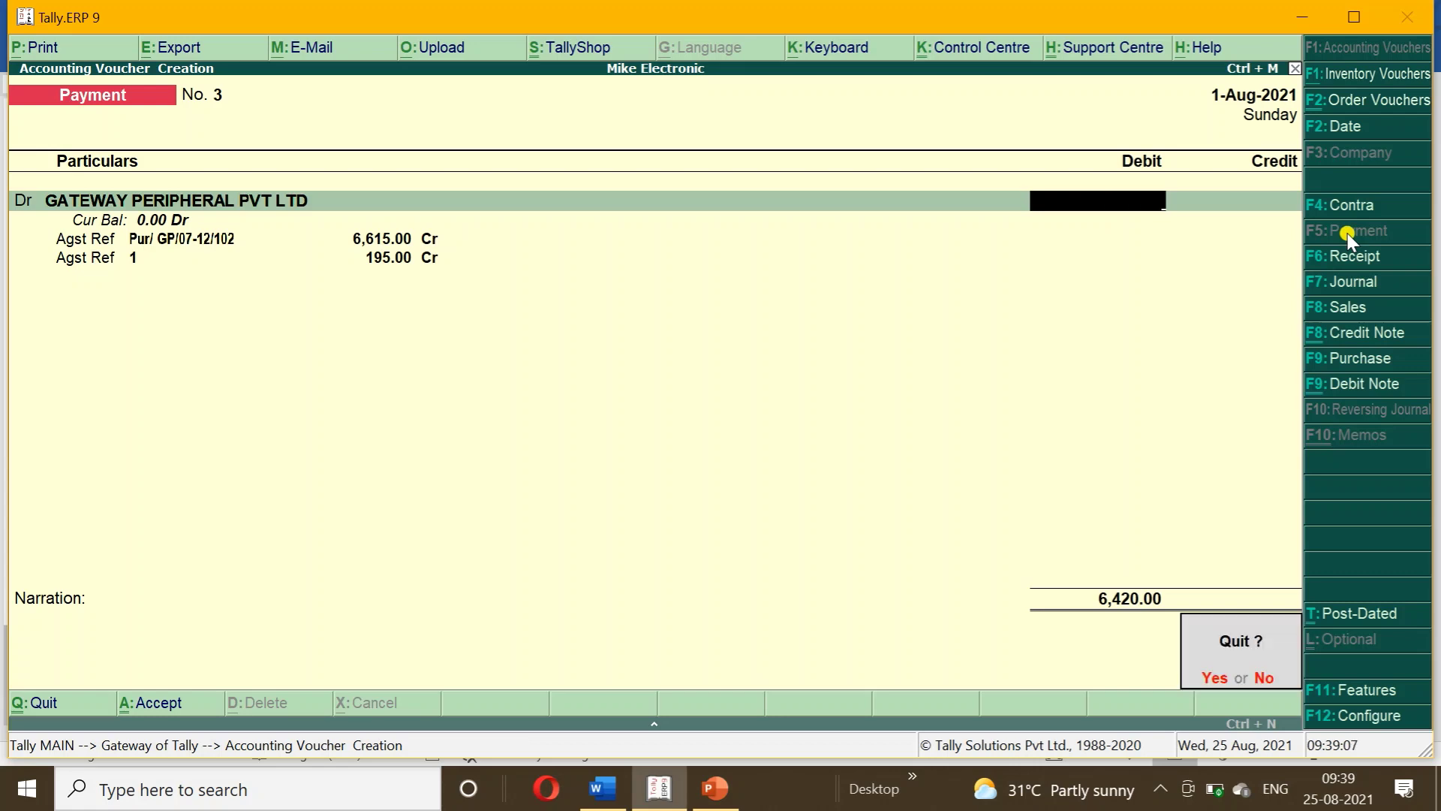
key(y)
- Restart the payment voucher by debiting GATEWAY PERIPHERAL PVT LTD with 6,420
key(Return)
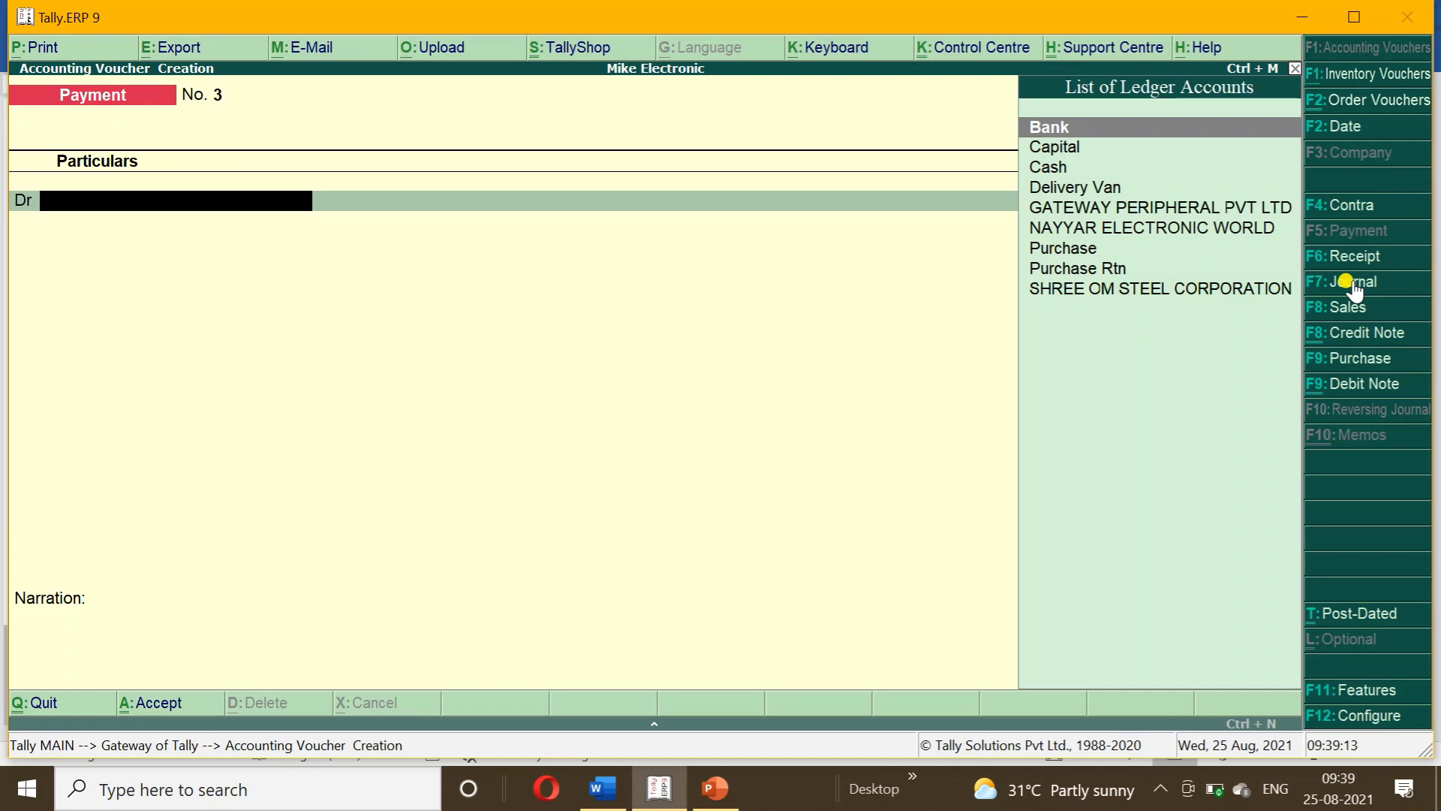
key(Down)
key(Down)
key(Down)
key(Down)
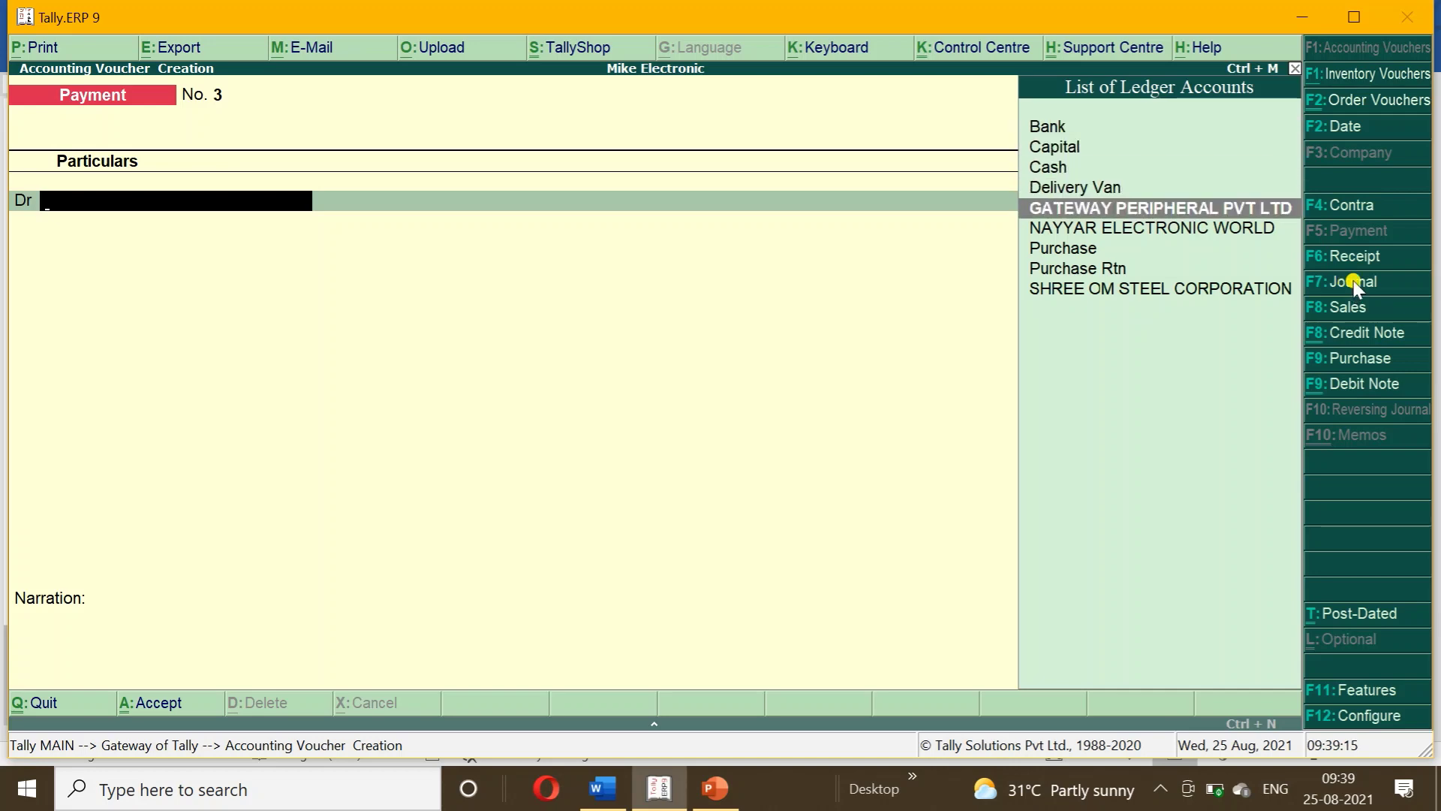
key(Return)
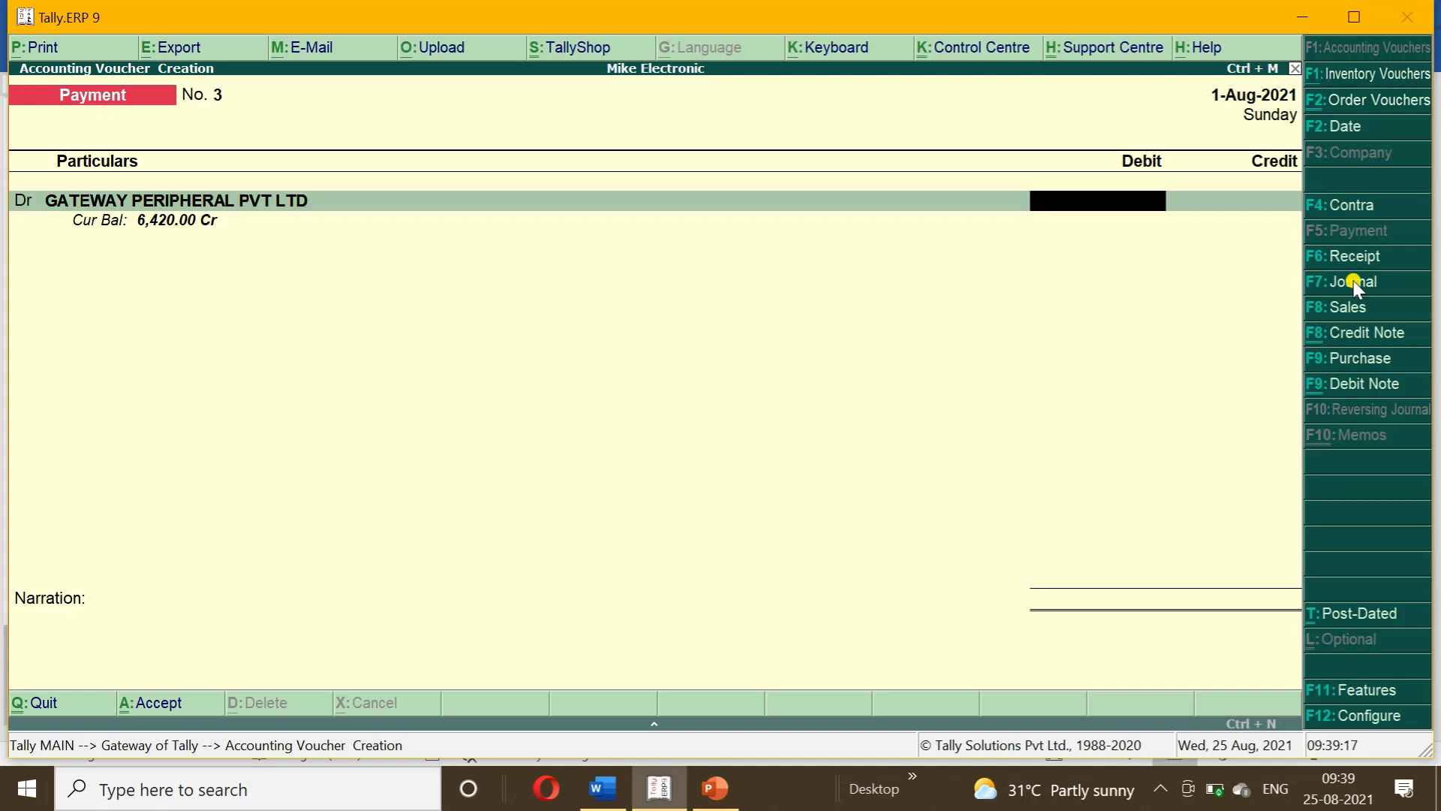
text(6420)
key(Return)
- Adjust the payment as Agst Ref against the pending bill Pur/ GP/07-12/102 for 6,615 Dr
key(Return)
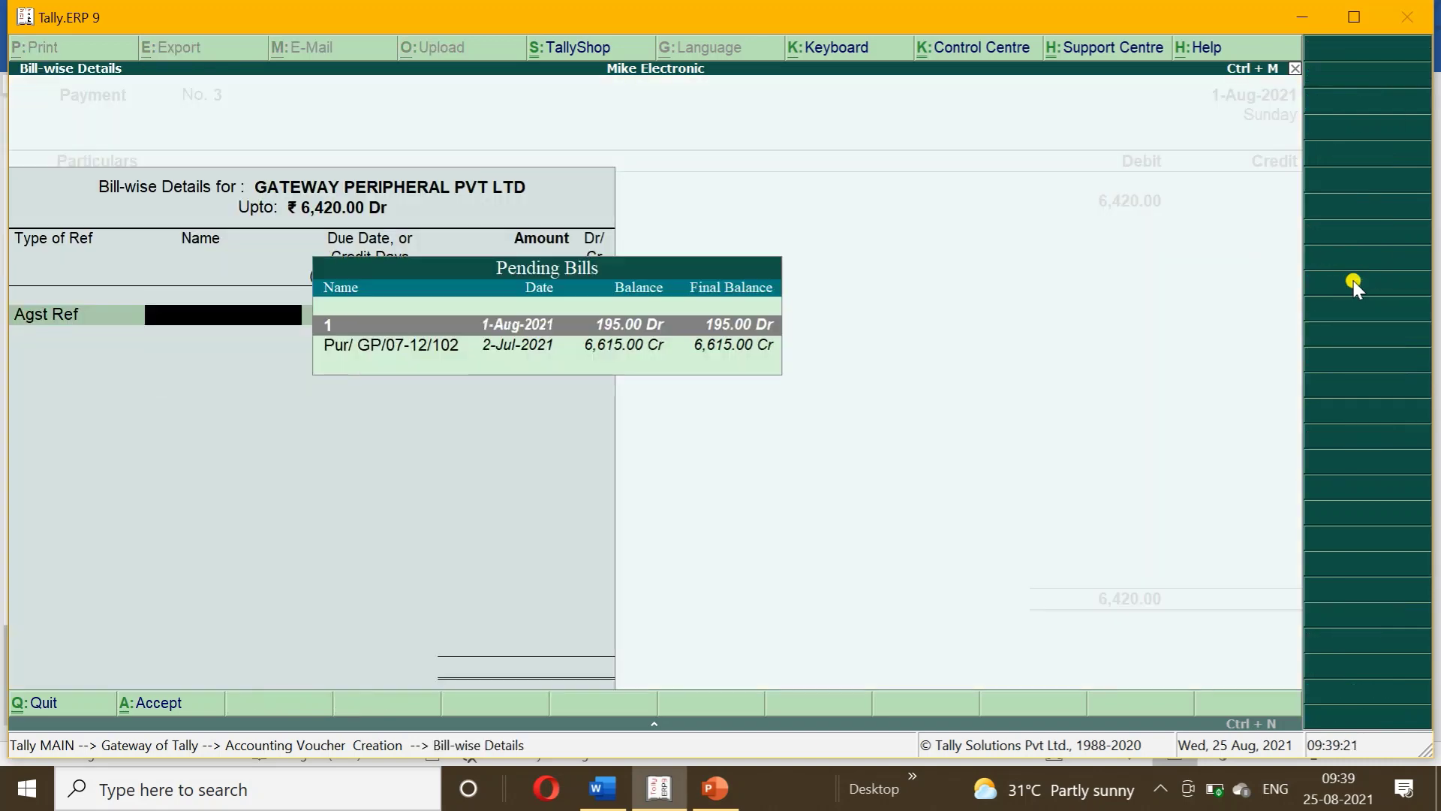
key(Down)
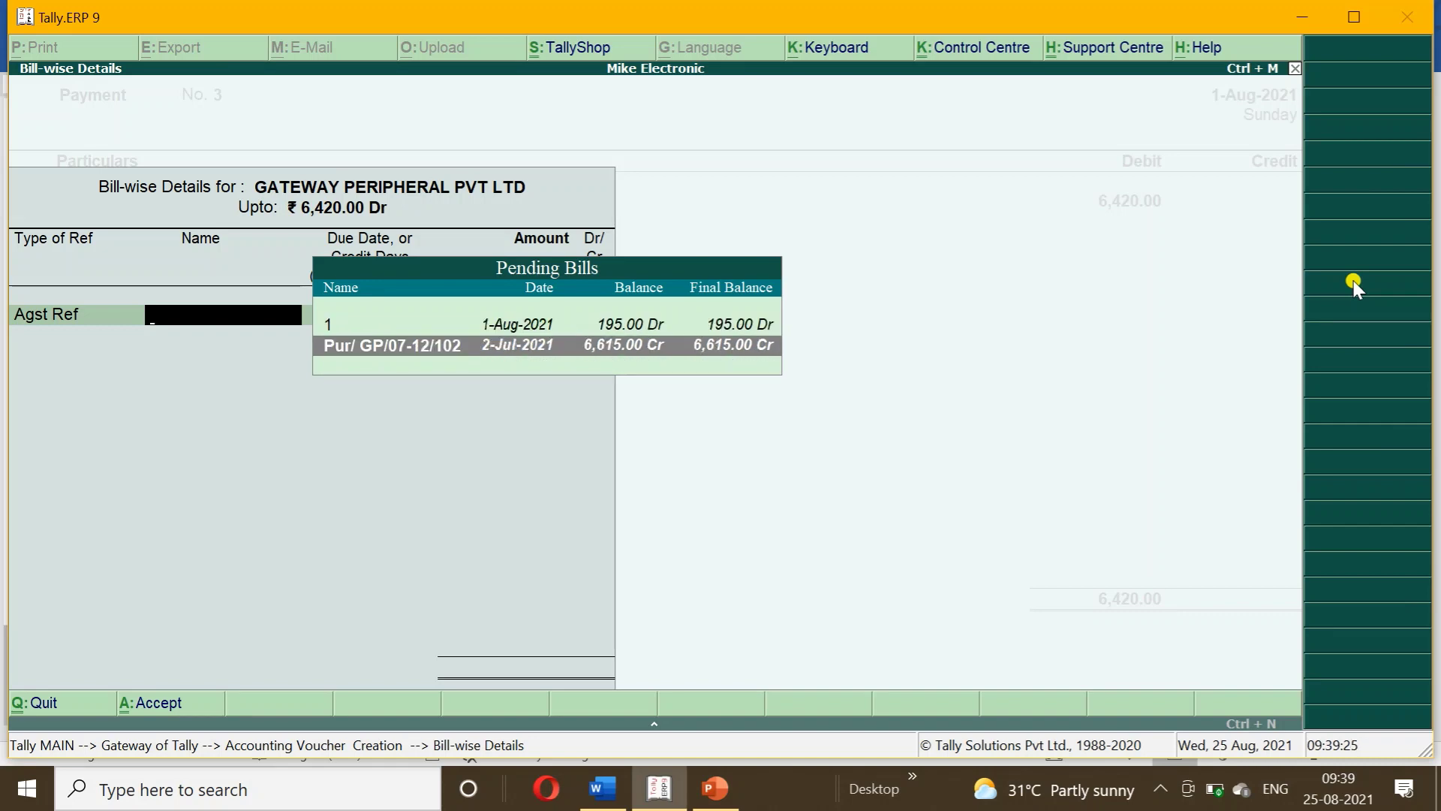
key(Return)
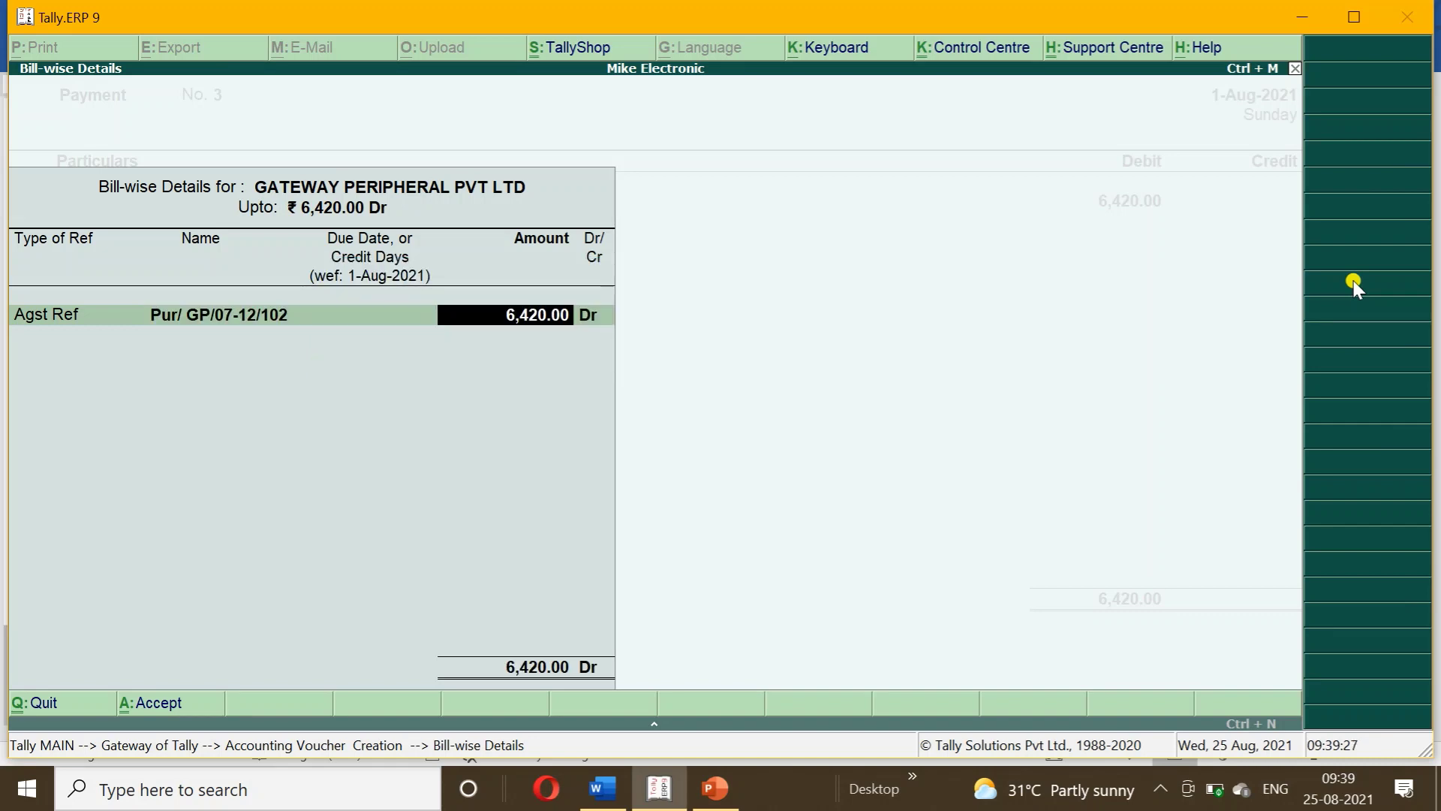
text(6,615)
key(Return)
key(Return)
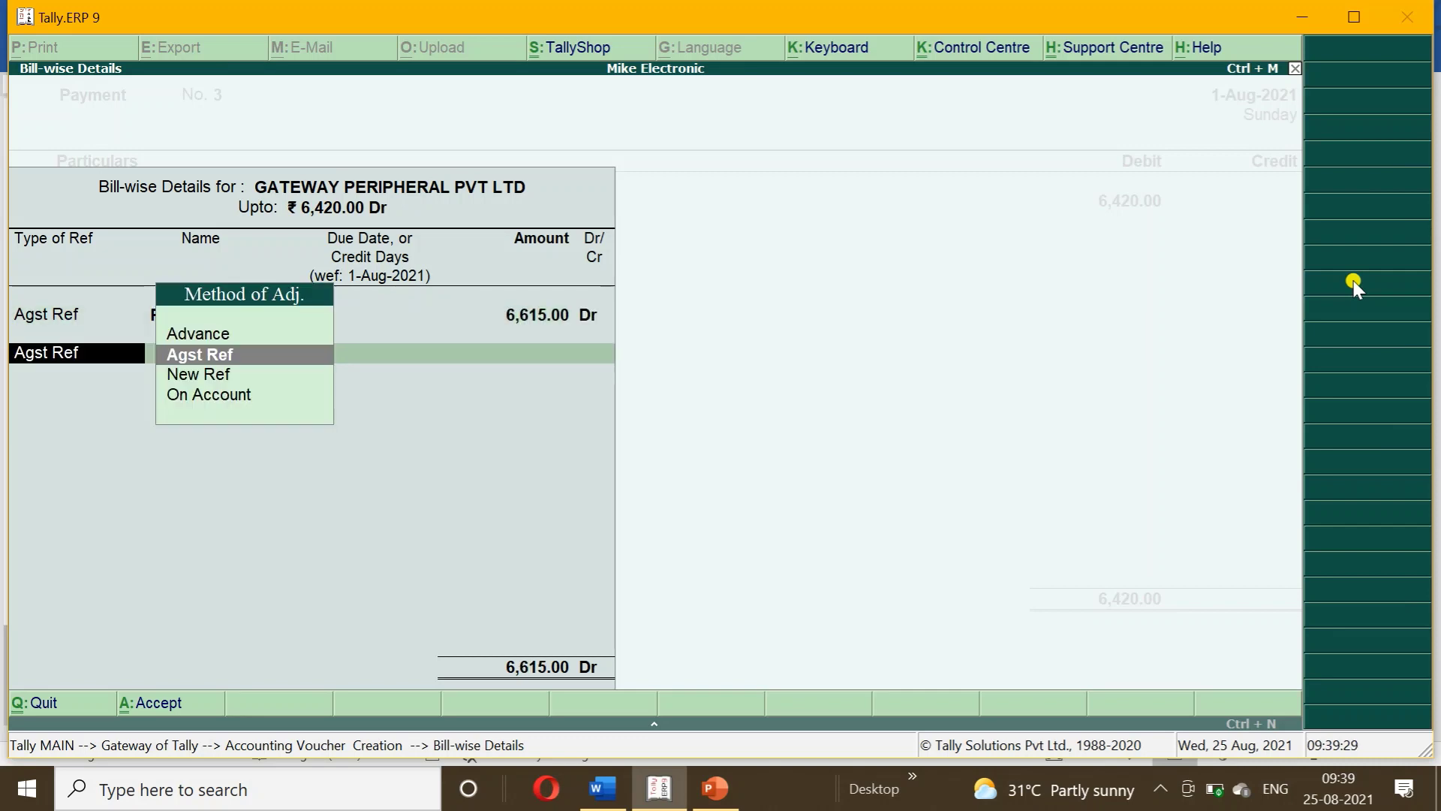
- Add a second Agst Ref adjustment of 195.00 Cr against the pending reference 1
key(Return)
key(Return)
key(Return)
key(Return)
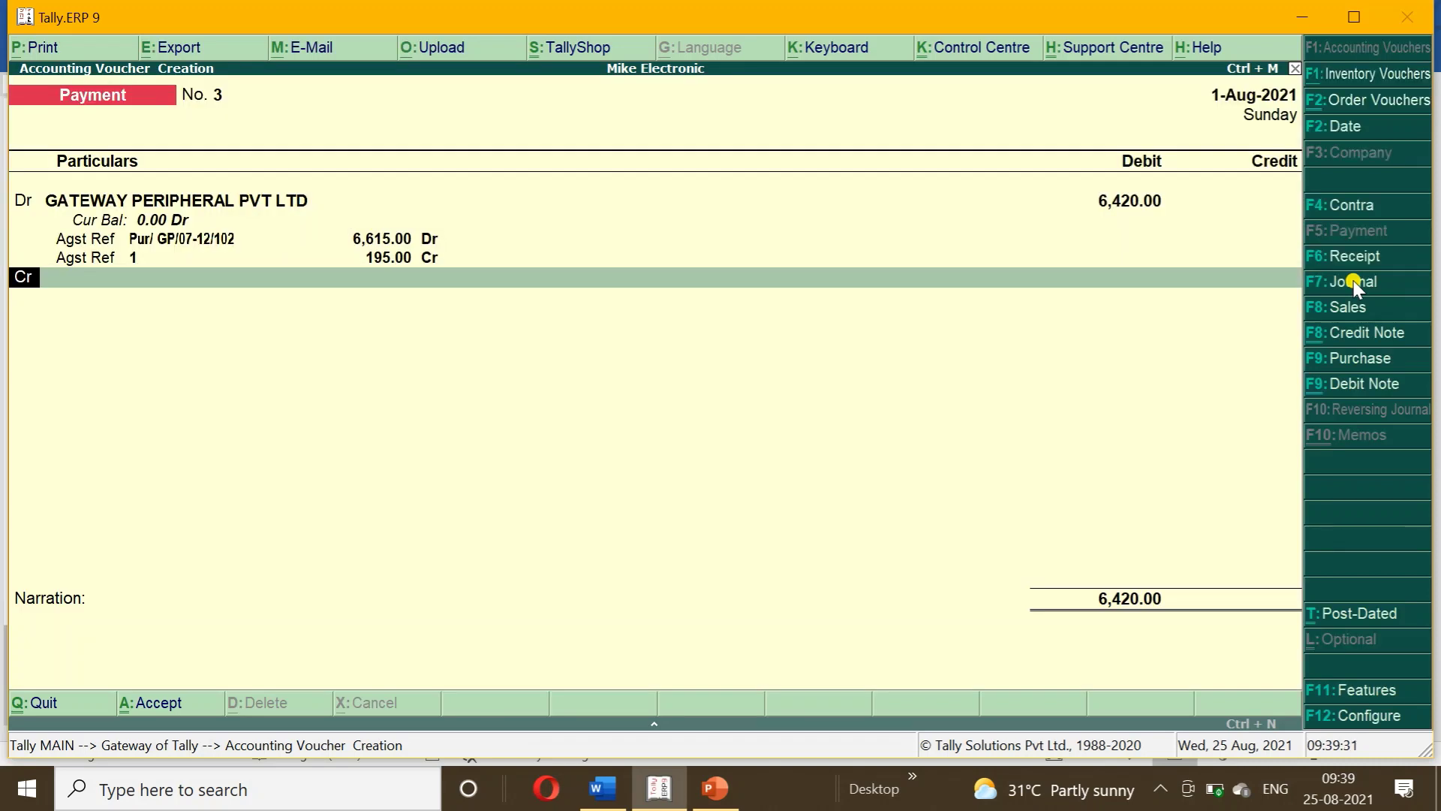
- Set the GATEWAY PERIPHERAL PVT LTD debit to 6,615, adjusted entirely against bill Pur/ GP/07-12/102
key(BackSpace)
key(BackSpace)
key(BackSpace)
key(BackSpace)
key(BackSpace)
key(BackSpace)
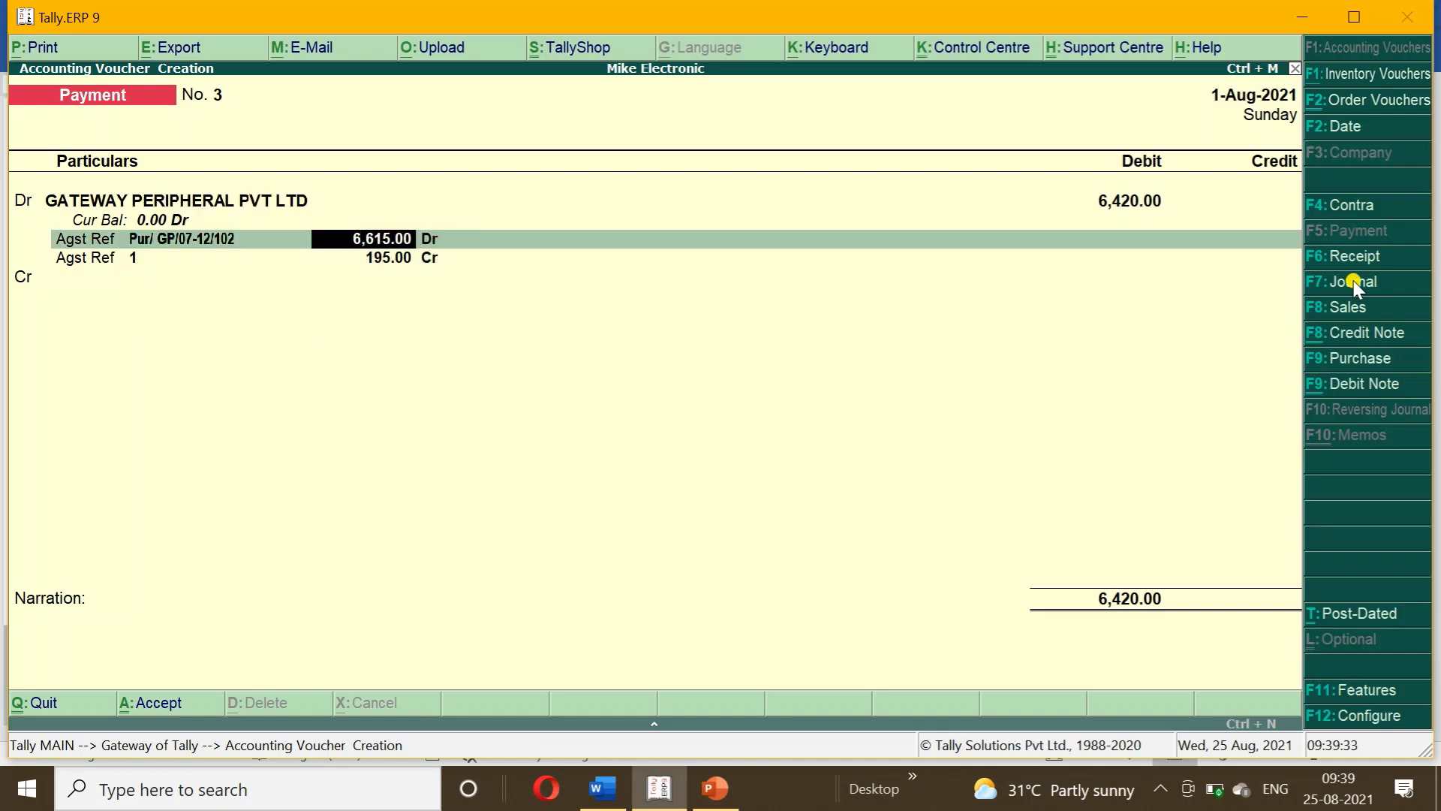
key(BackSpace)
key(BackSpace)
key(BackSpace)
key(BackSpace)
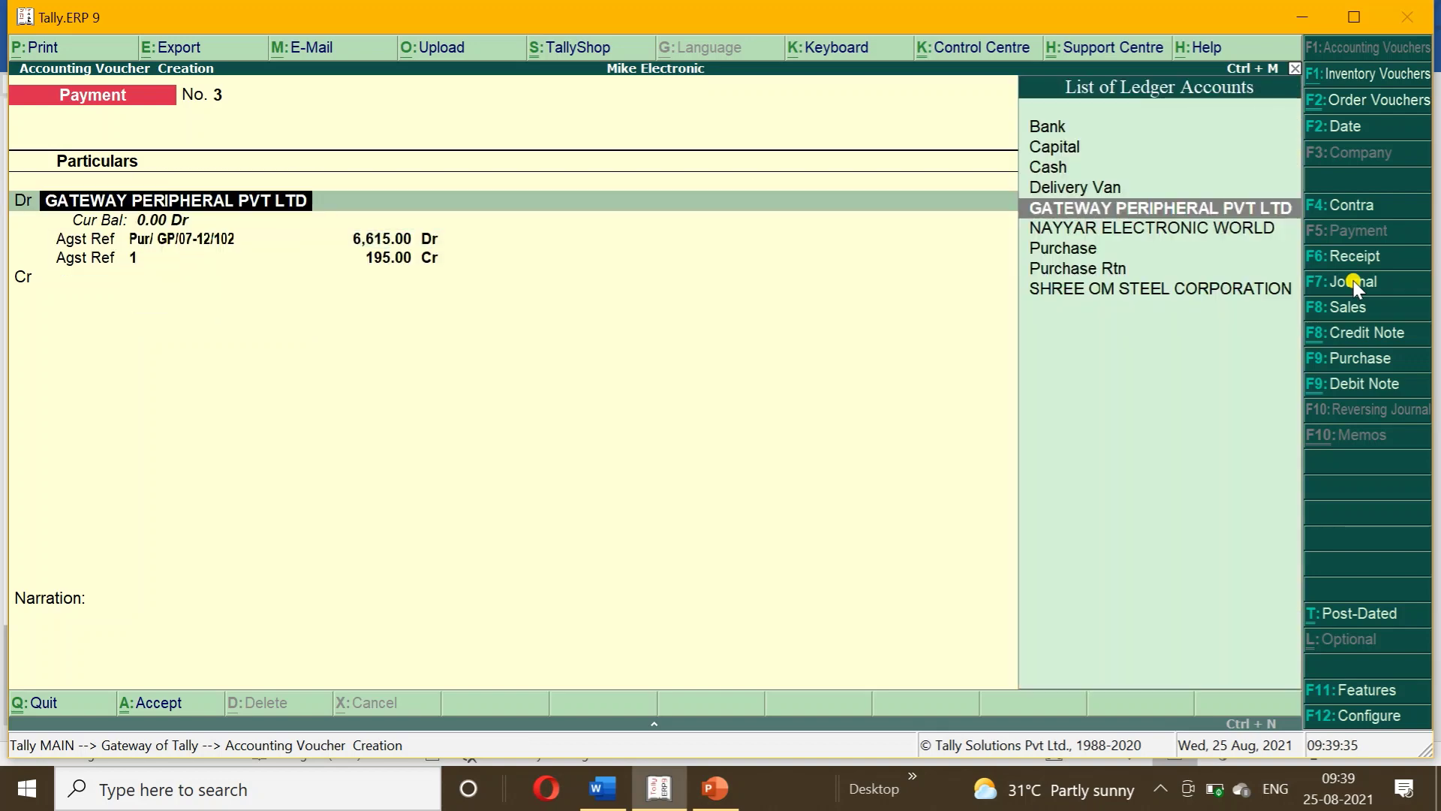
key(Return)
text(6615)
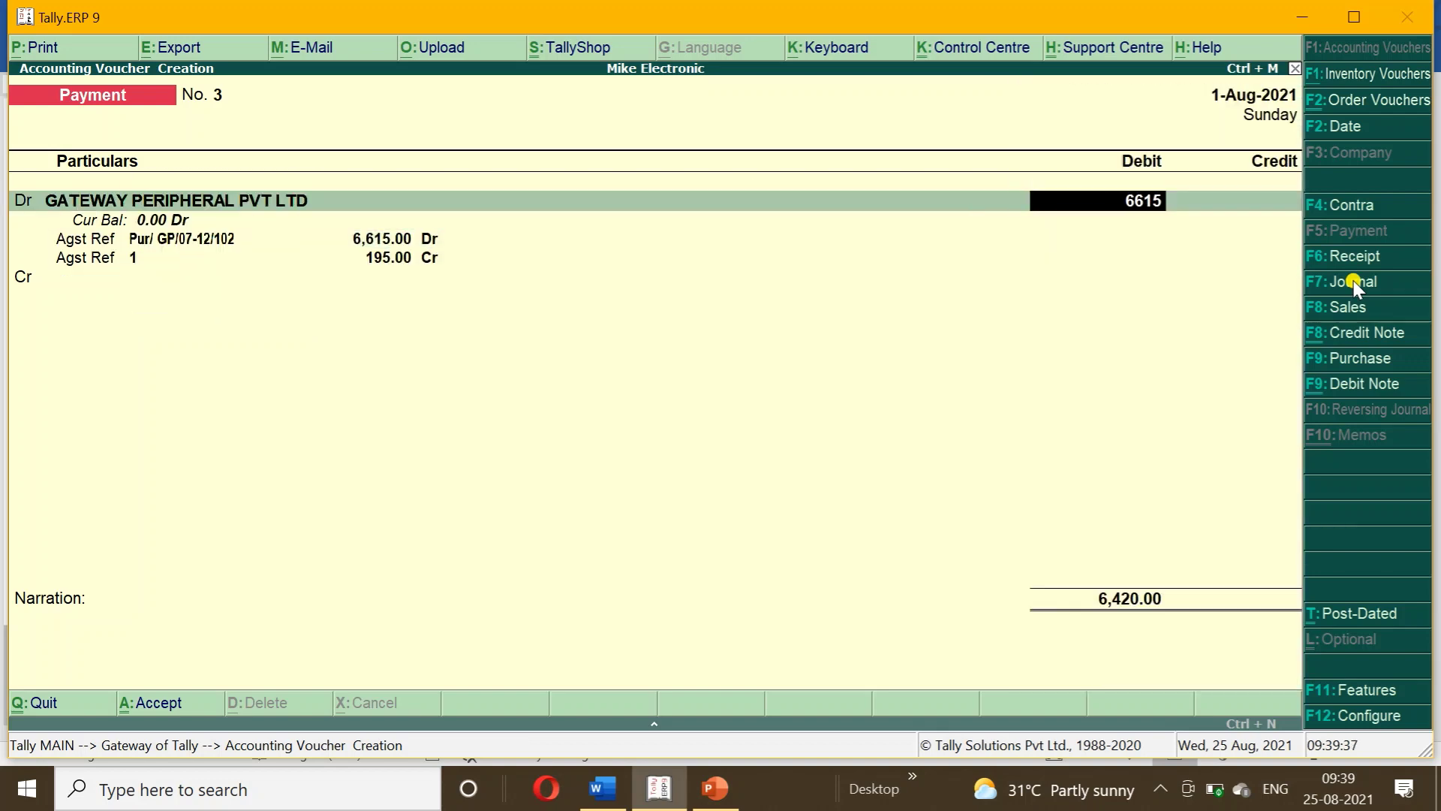
key(Return)
key(Return)
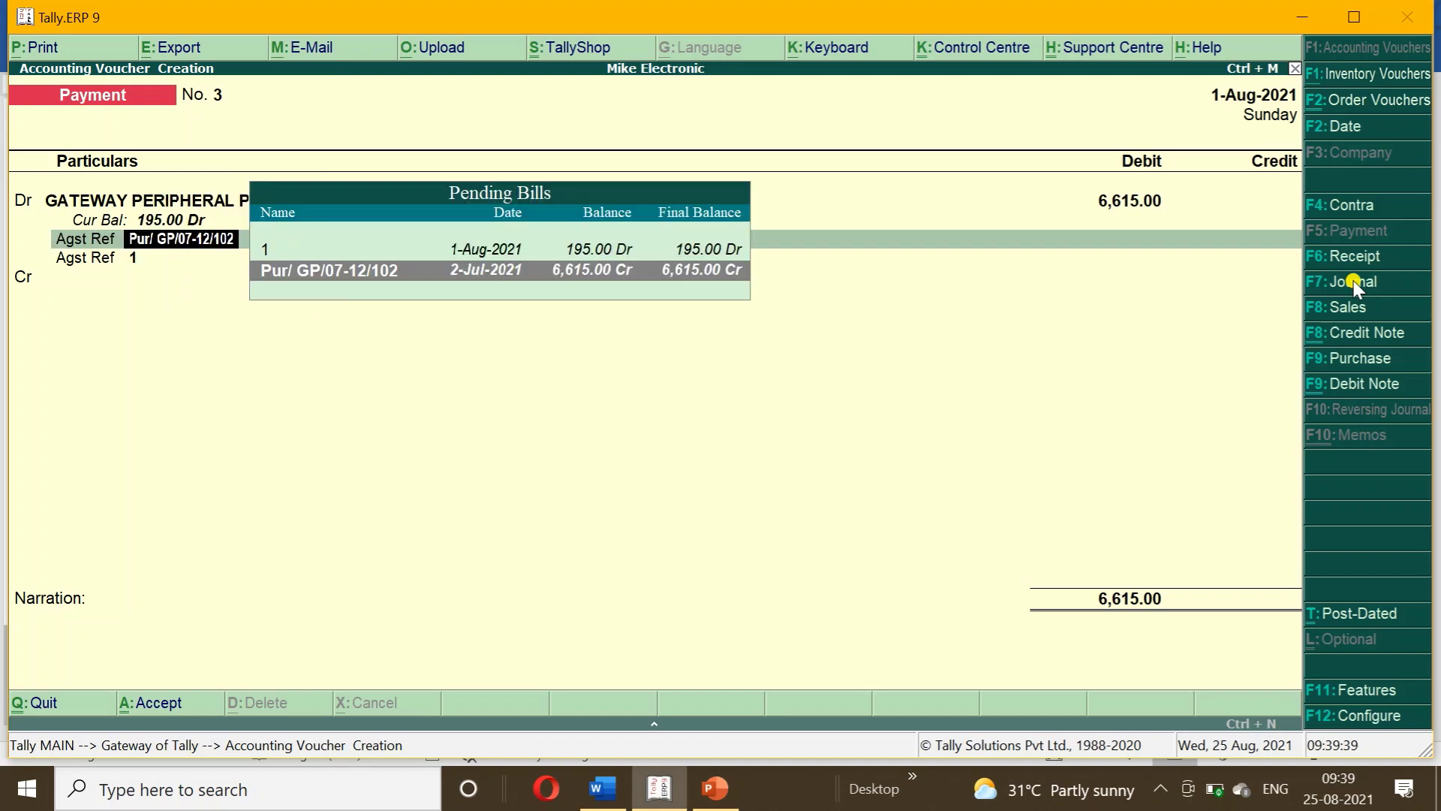
key(Return)
key(Return)
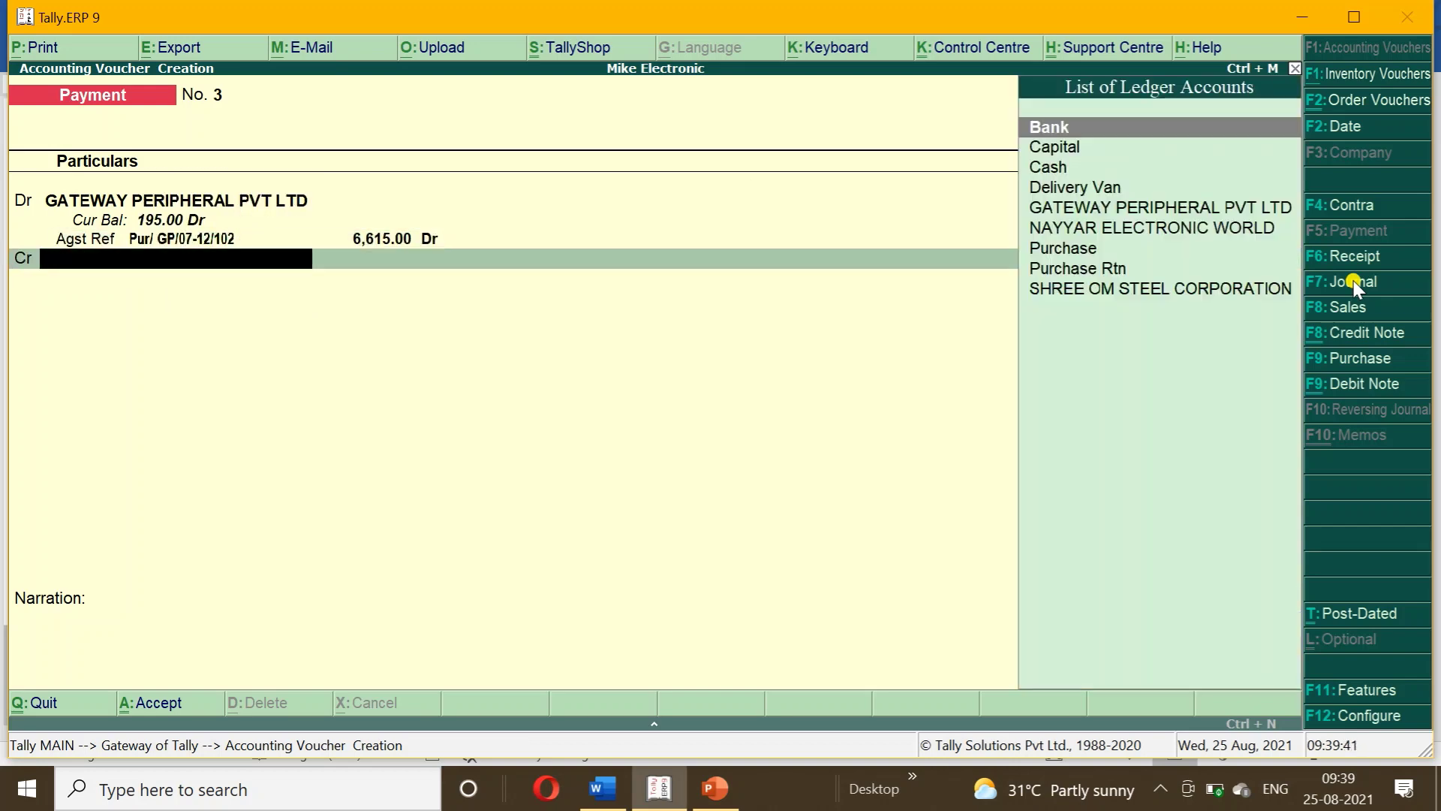
- Credit Cash with 6,615 and save the payment voucher without a narration
key(Down)
key(Down)
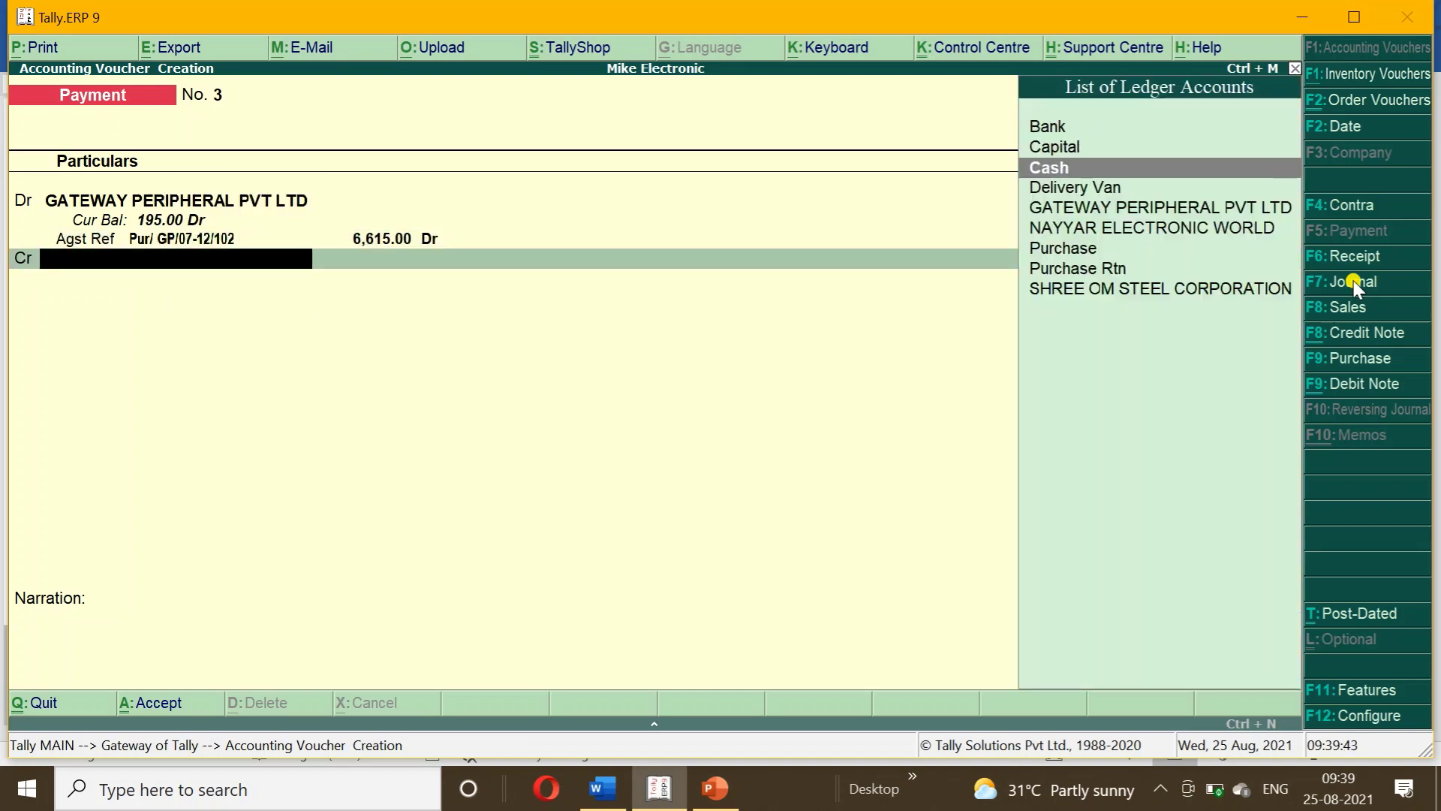
key(Return)
key(Return)
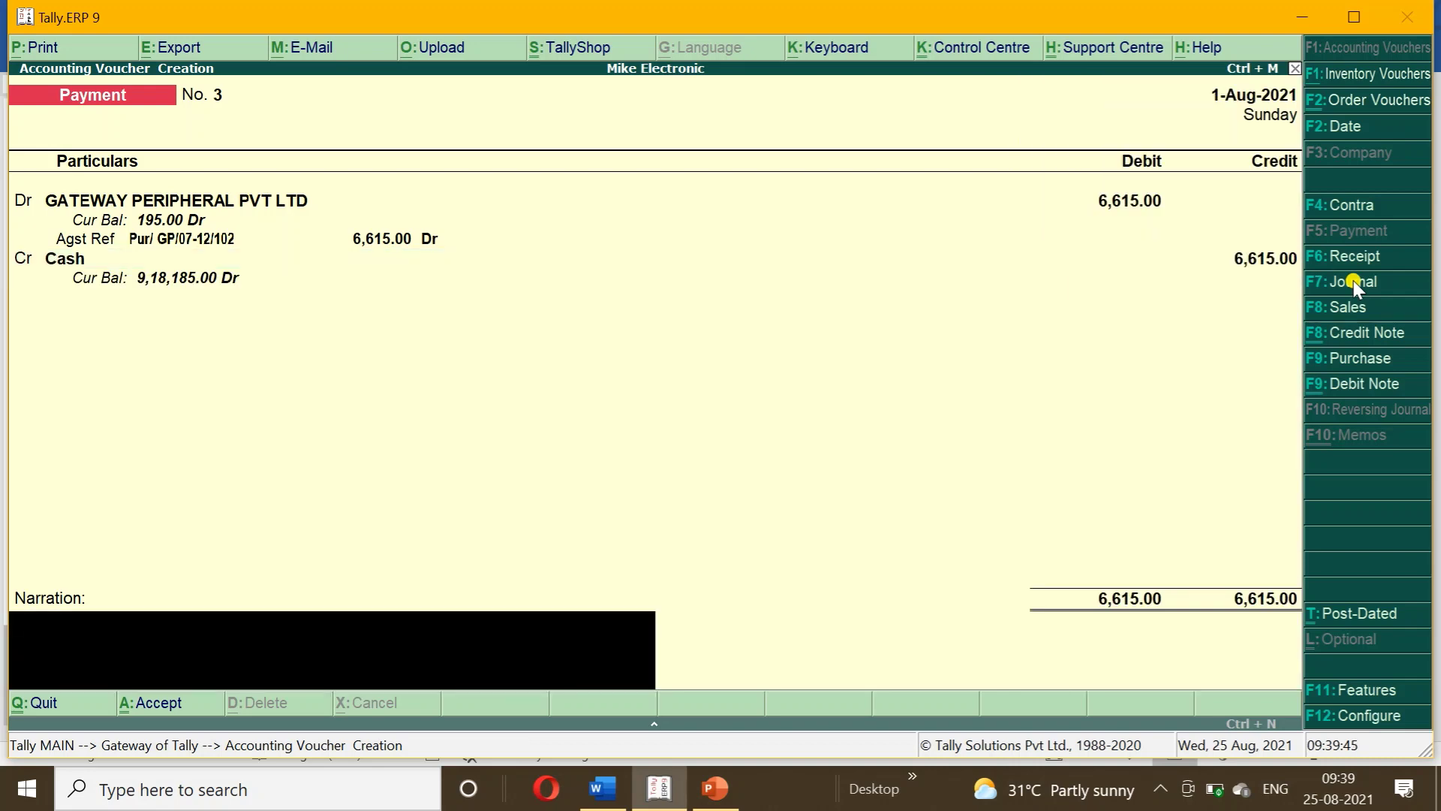
key(Return)
key(Return)
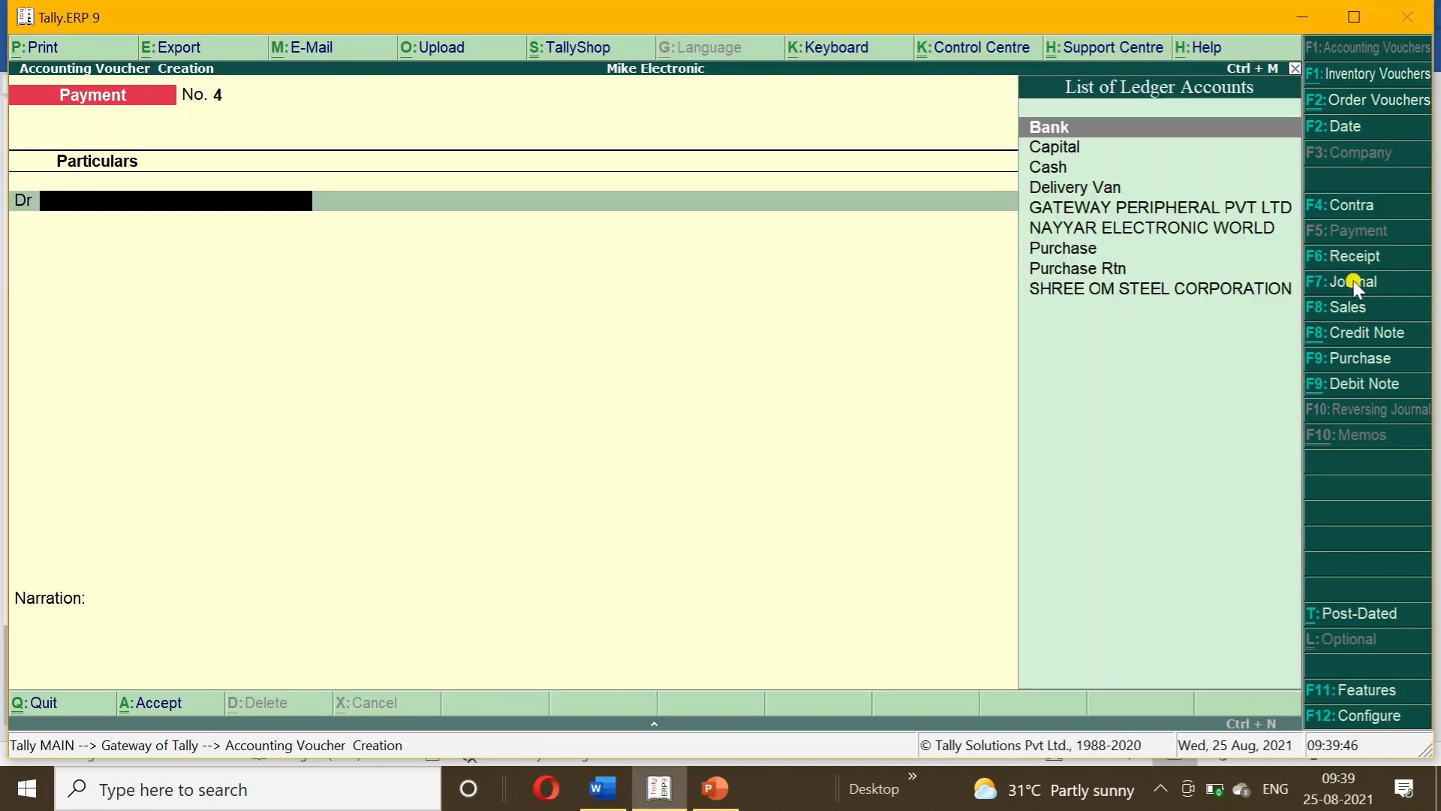
- Leave voucher entry and examine the Balance Sheet in detailed view, including the Sundry Creditors balance
key(Escape)
key(Down)
key(Down)
key(Down)
key(Down)
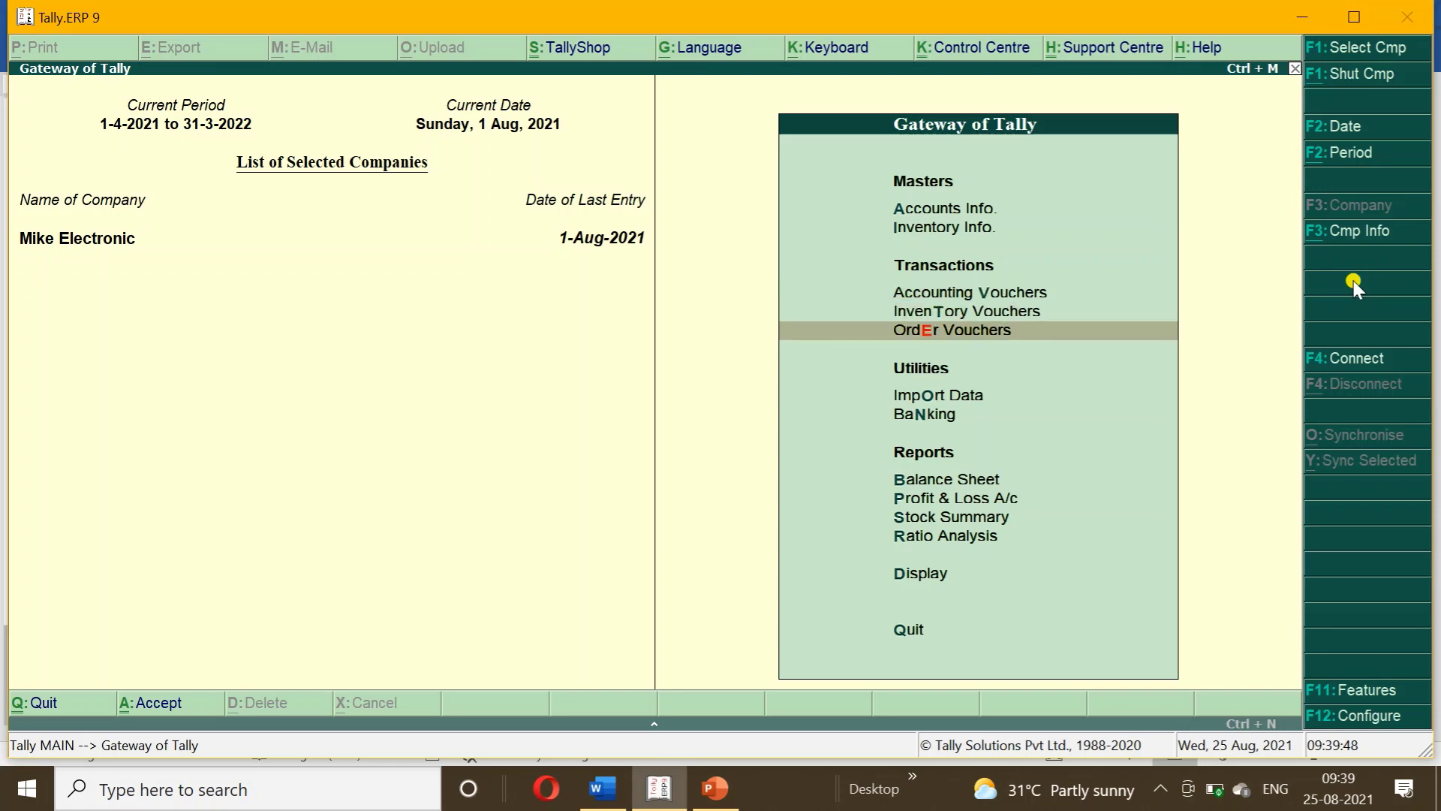
key(Down)
key(Return)
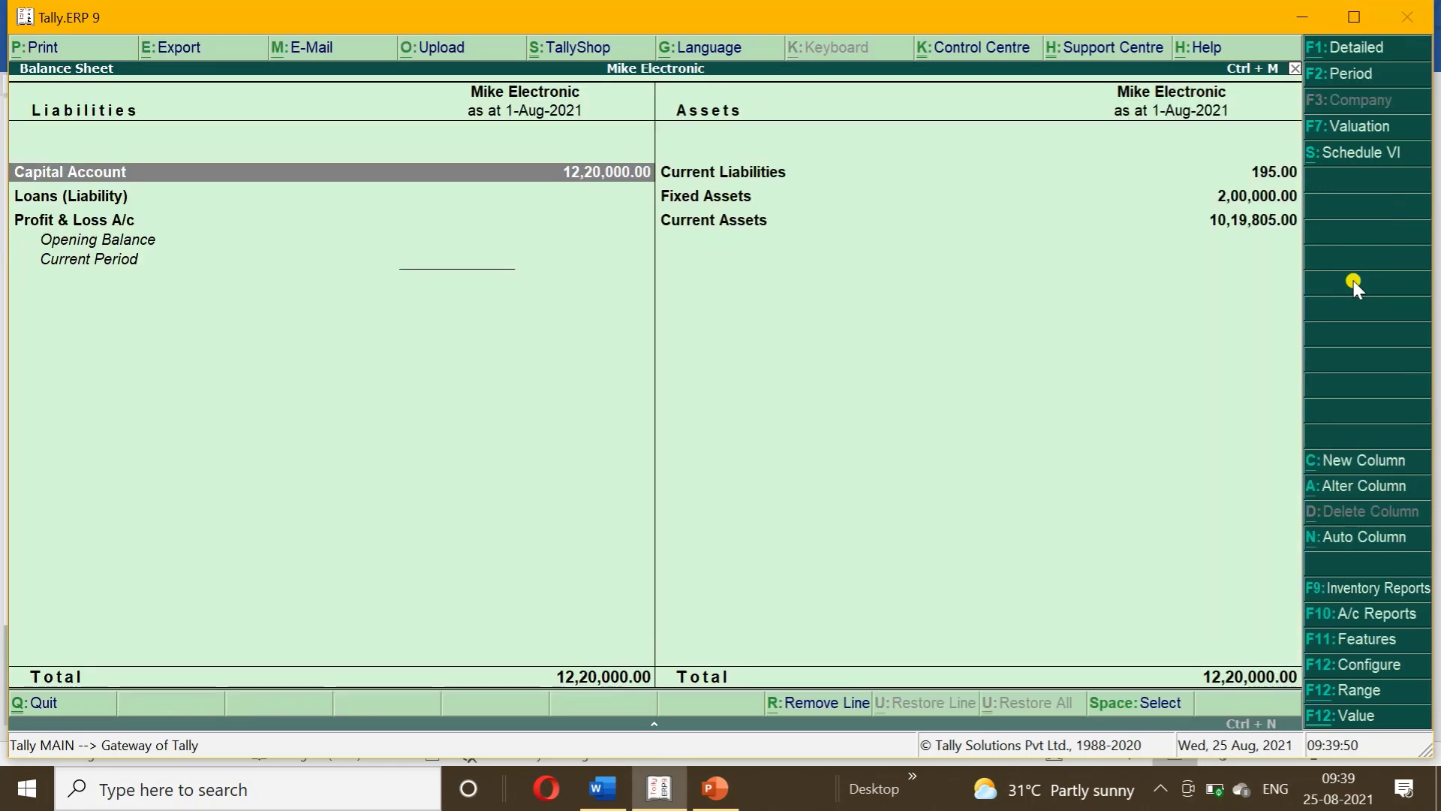
key(alt+F1)
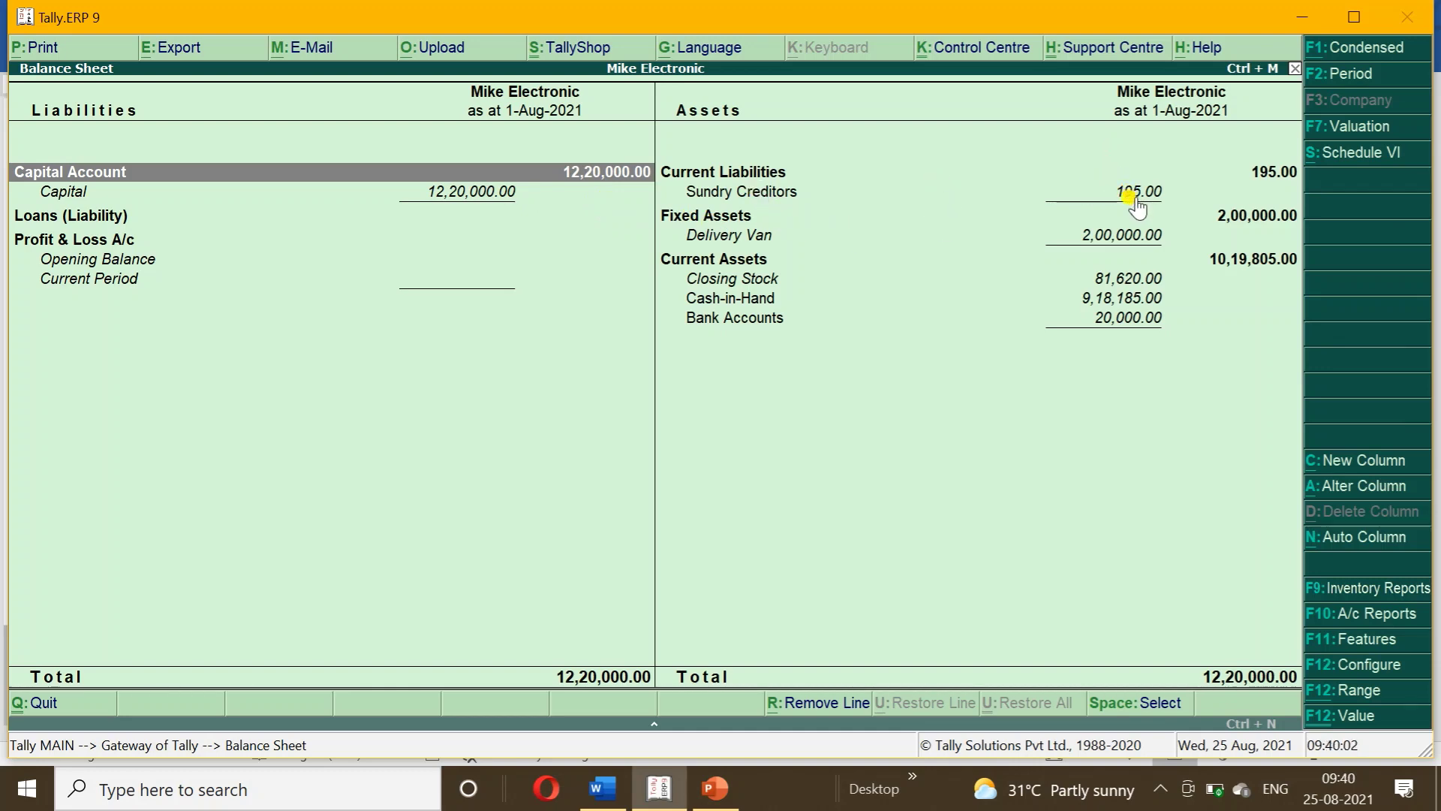
key(Escape)
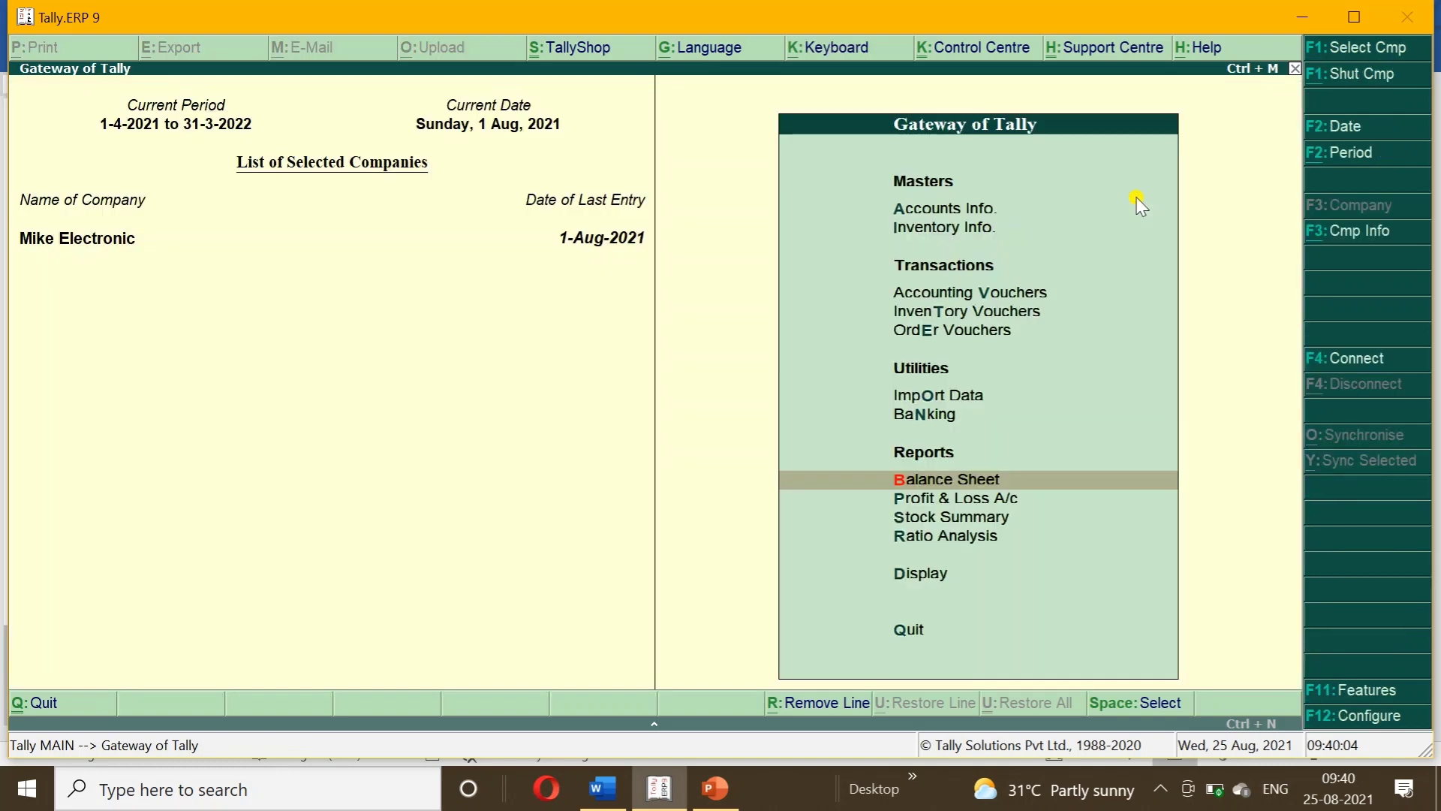
- Review the Profit & Loss A/c, including its purchase, purchase return and closing stock figures
key(Down)
key(Return)
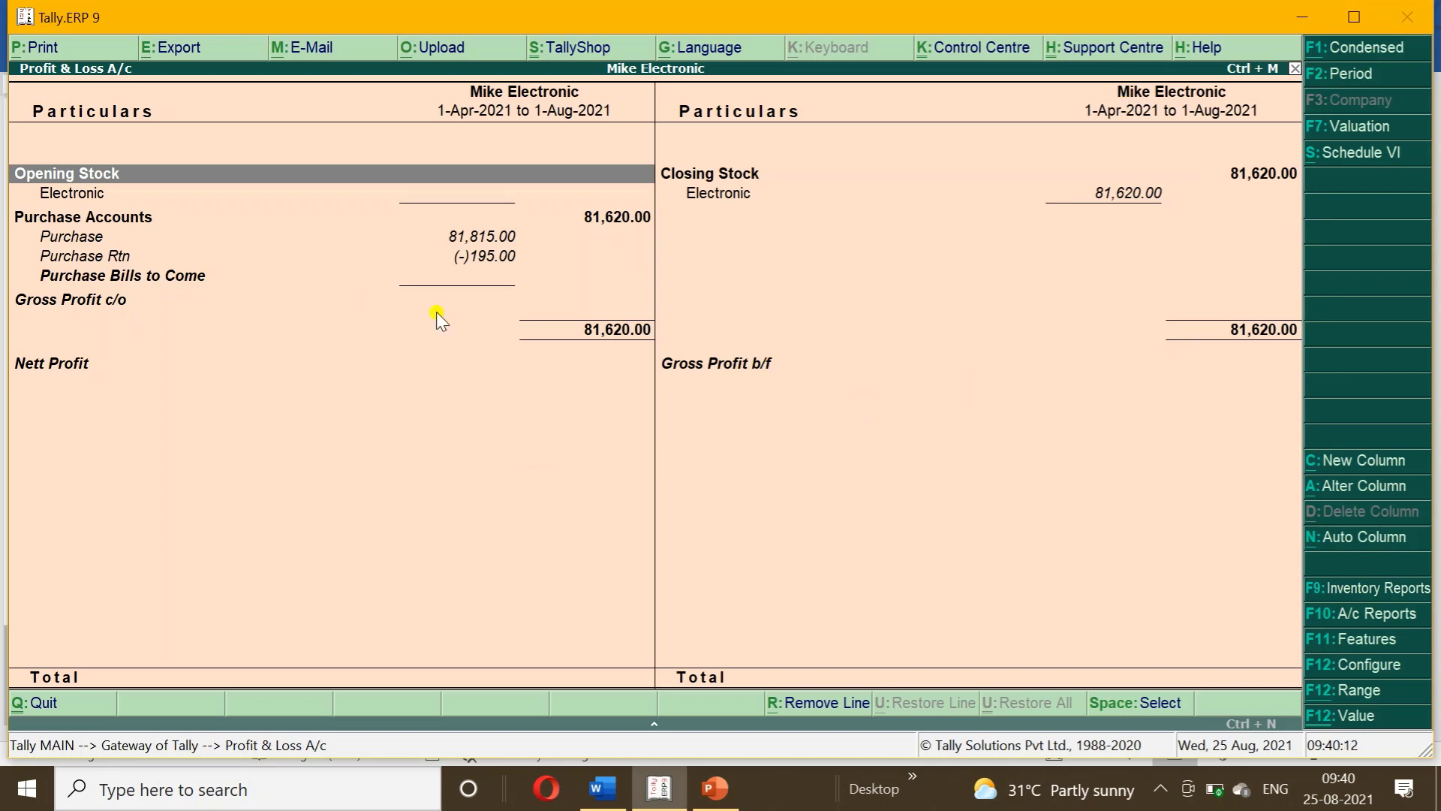
key(Escape)
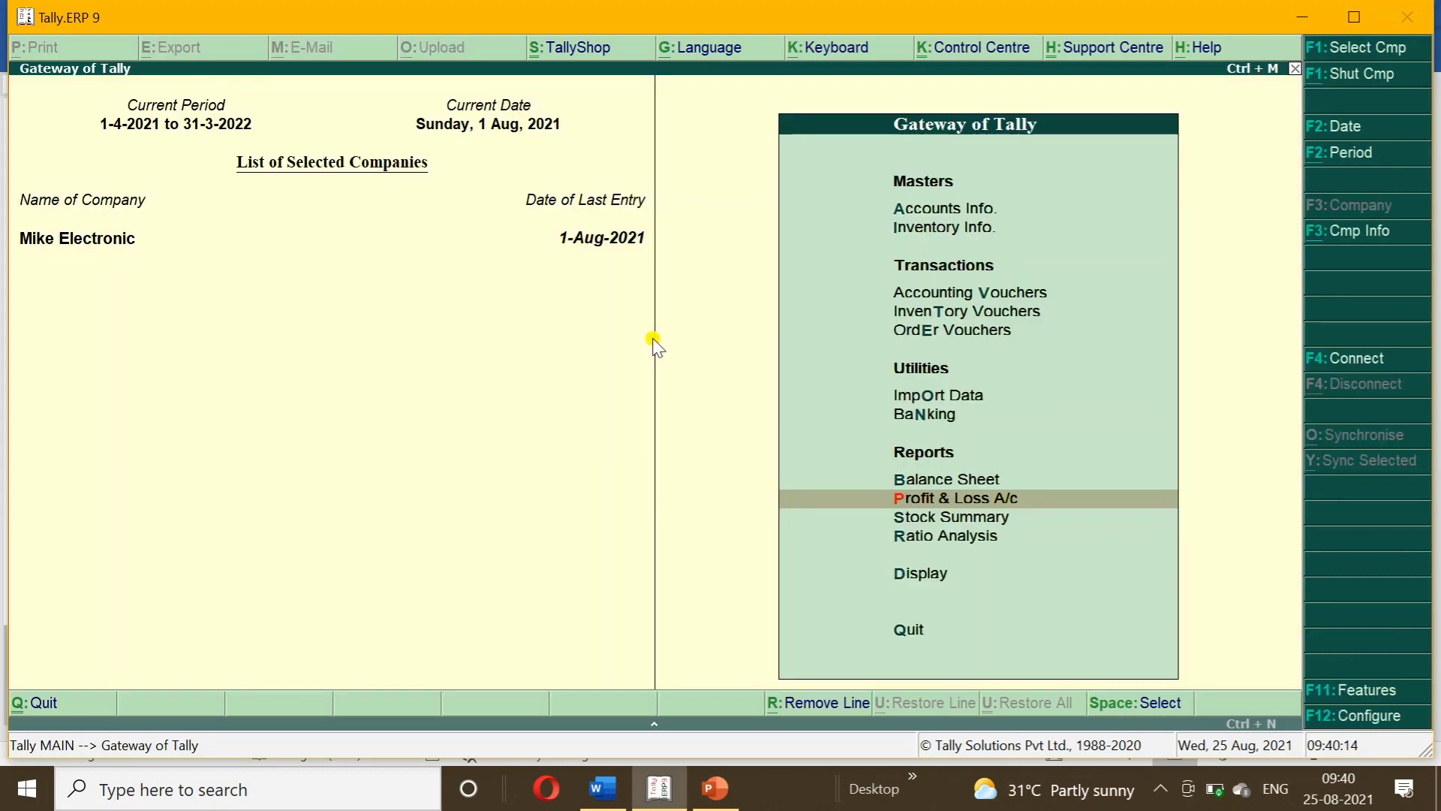
- Display the Trial Balance in detailed view
key(d)
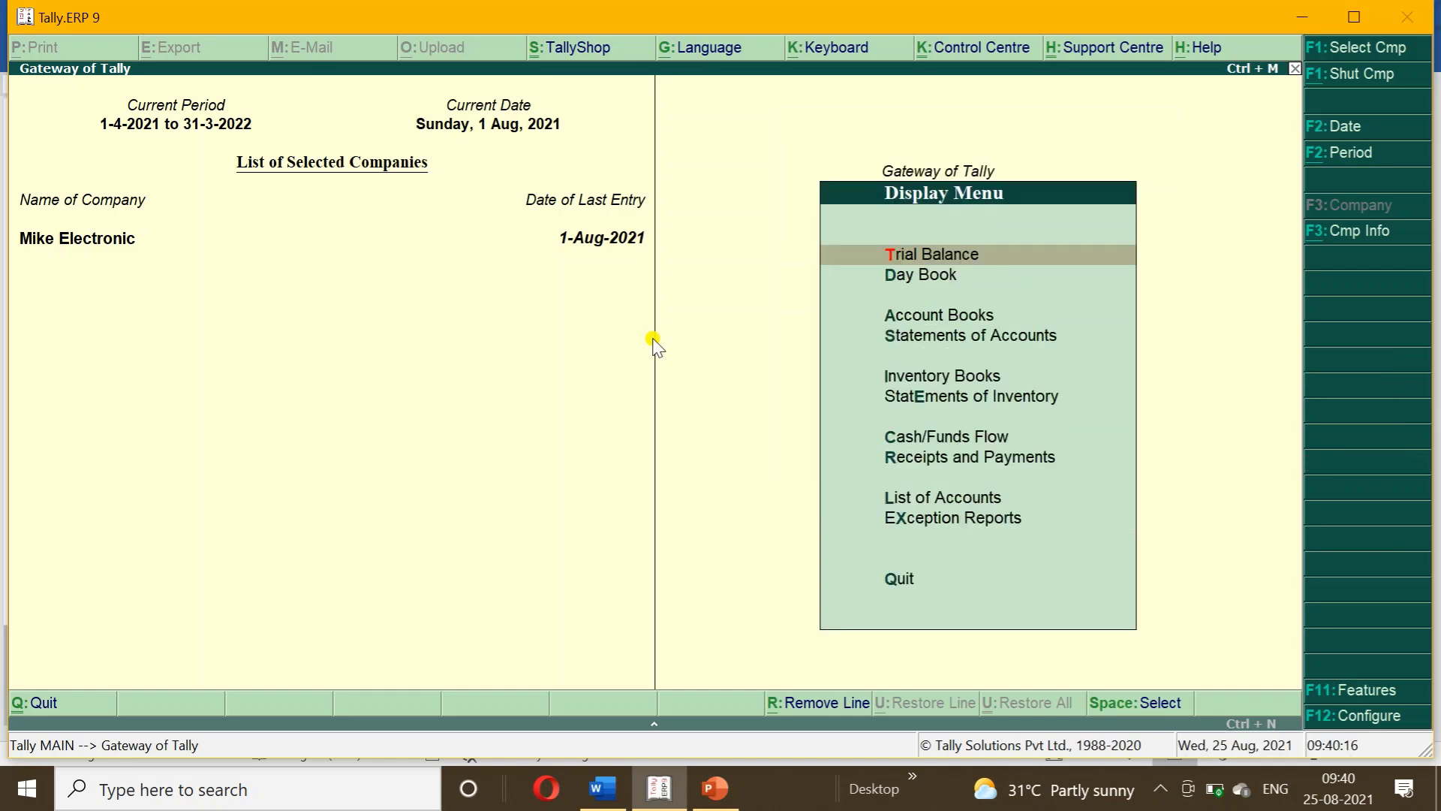
key(t)
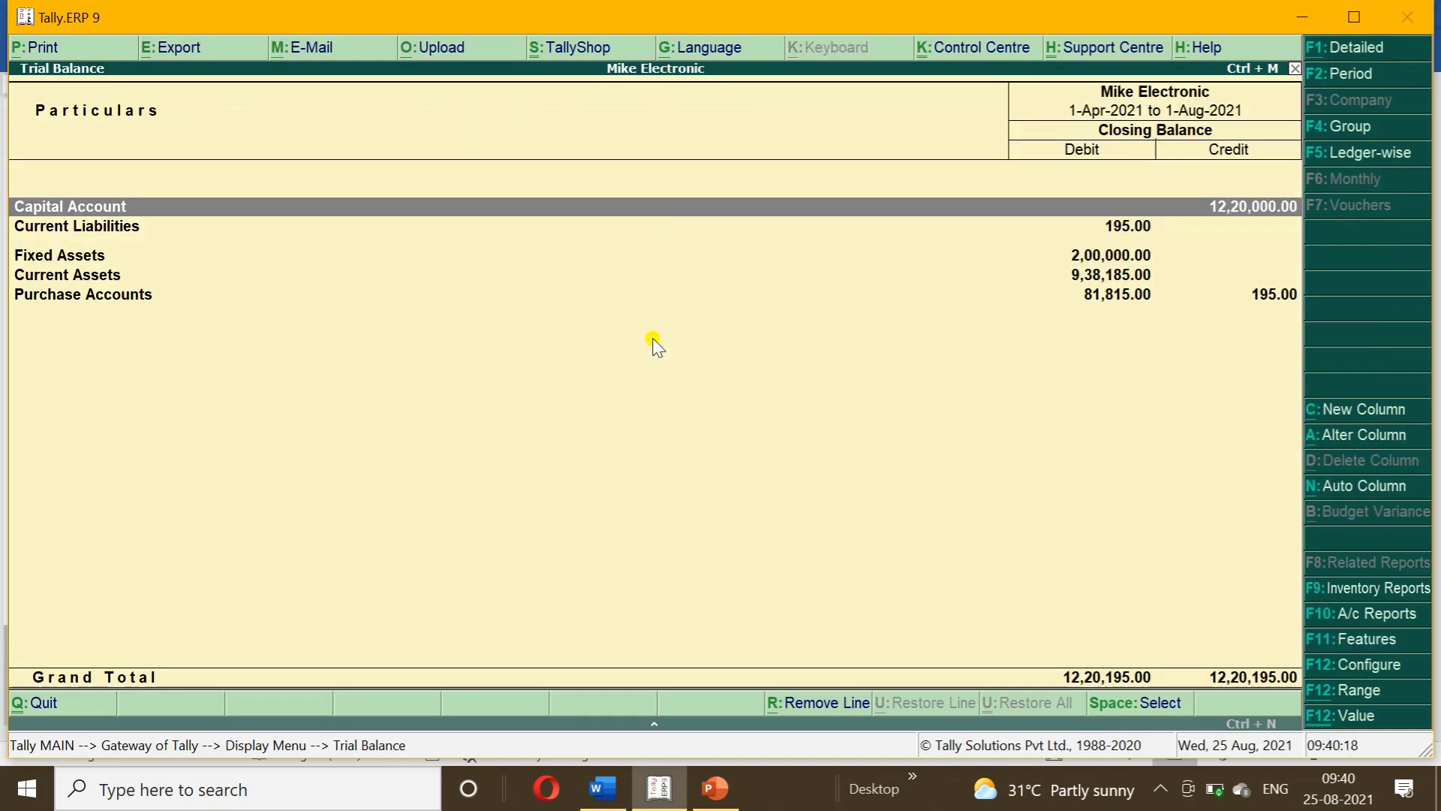
key(alt+F1)
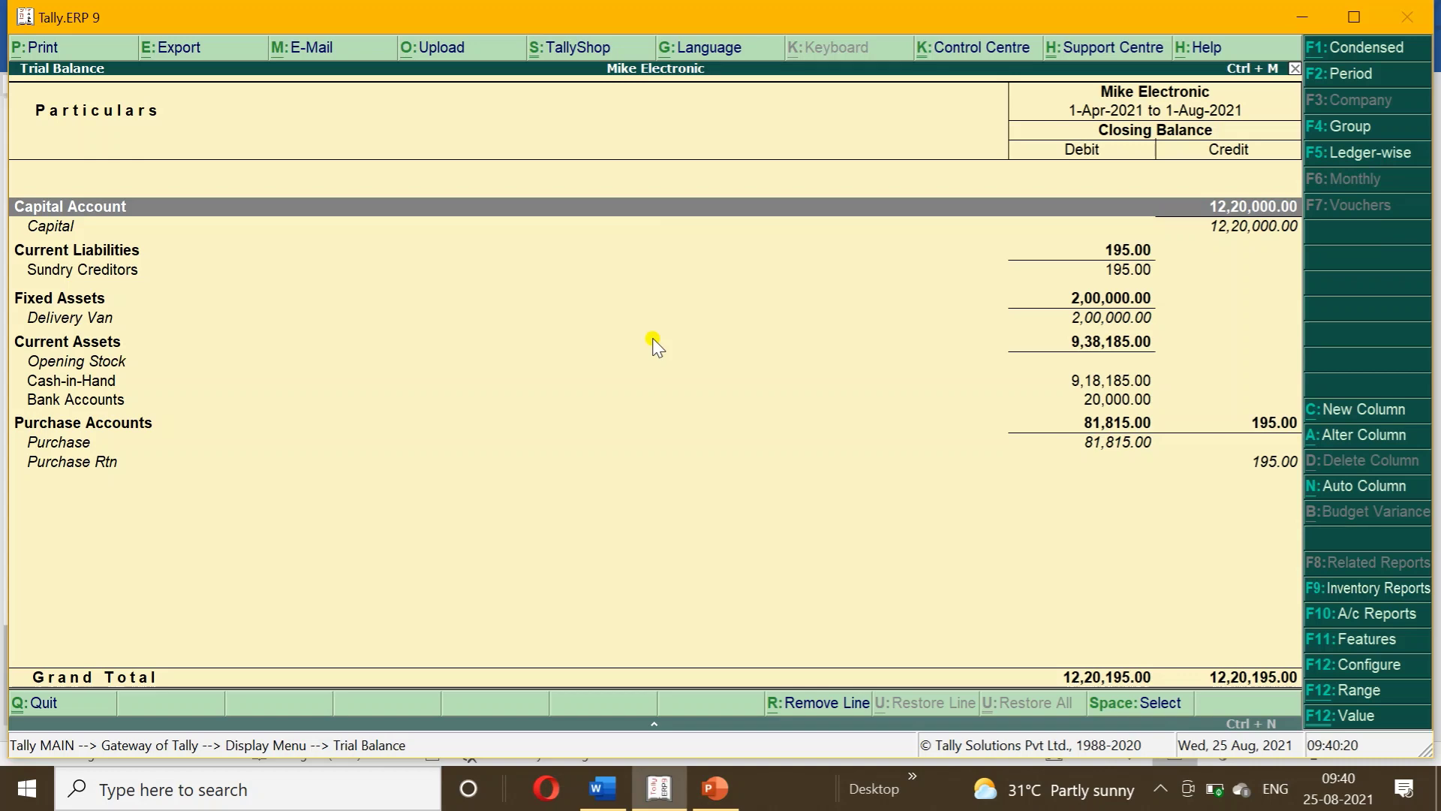